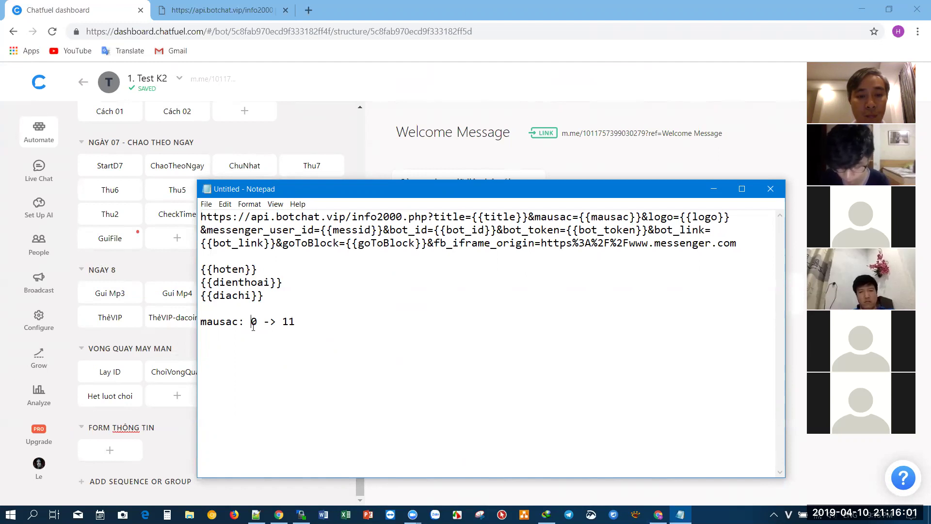
# Step: Place the cursor in the Notepad URL notes, then bring the chatbot admin site forward
pyautogui.click(253, 324)
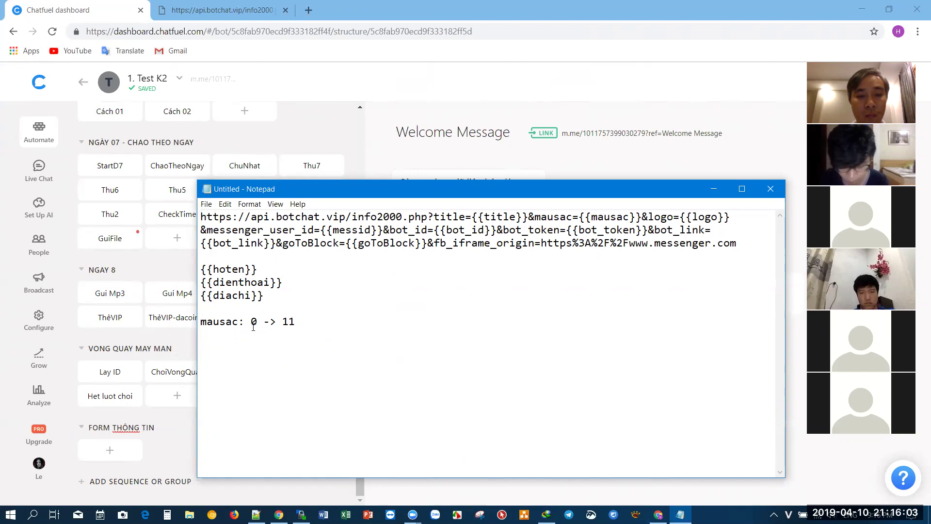
pyautogui.click(272, 298)
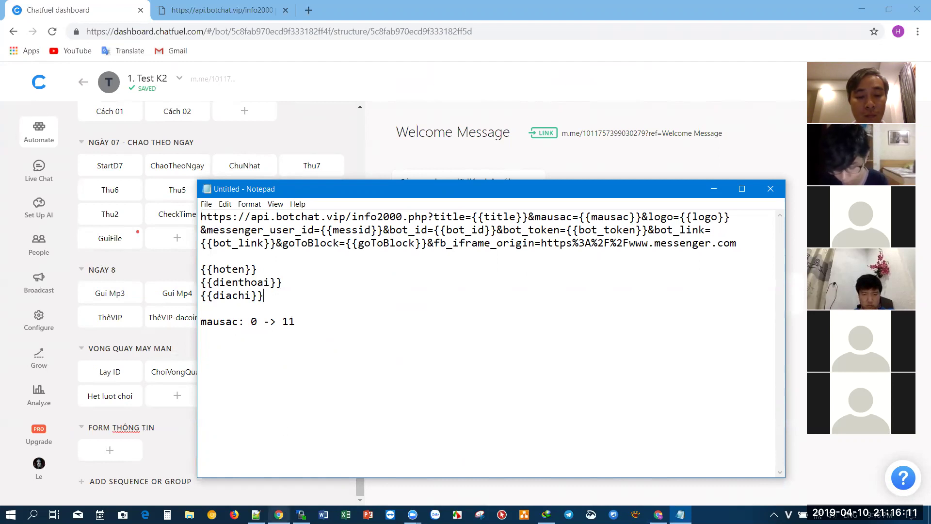
pyautogui.moveTo(279, 515)
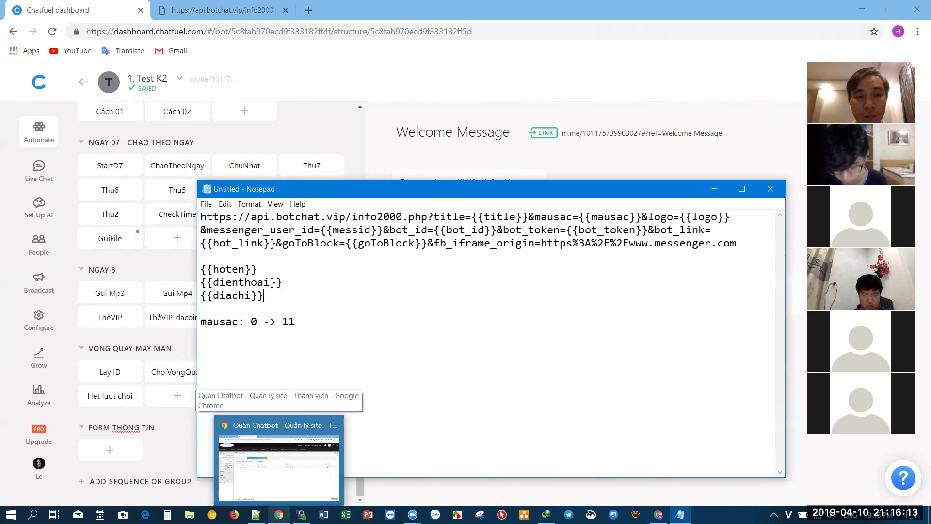
pyautogui.click(279, 465)
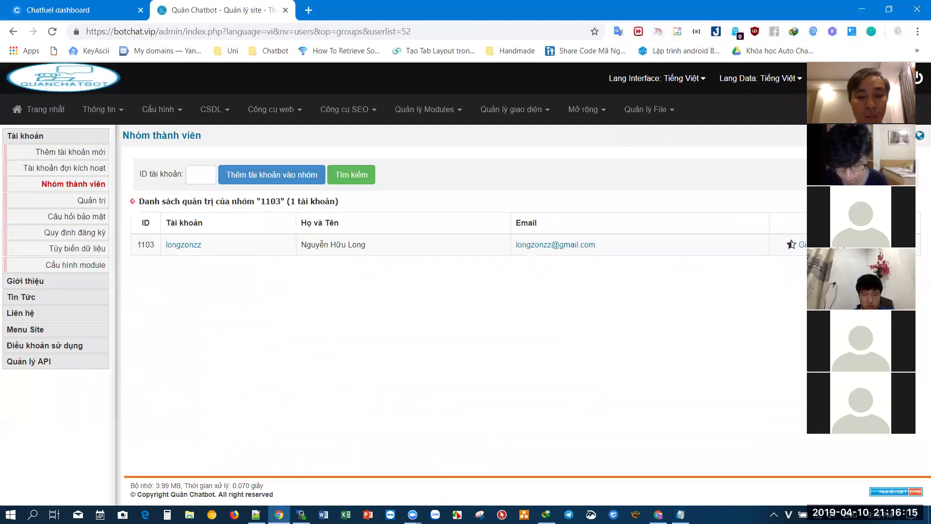
# Step: Switch to the info2000.php source file in Notepad++ and scroll through its code
pyautogui.moveTo(680, 514)
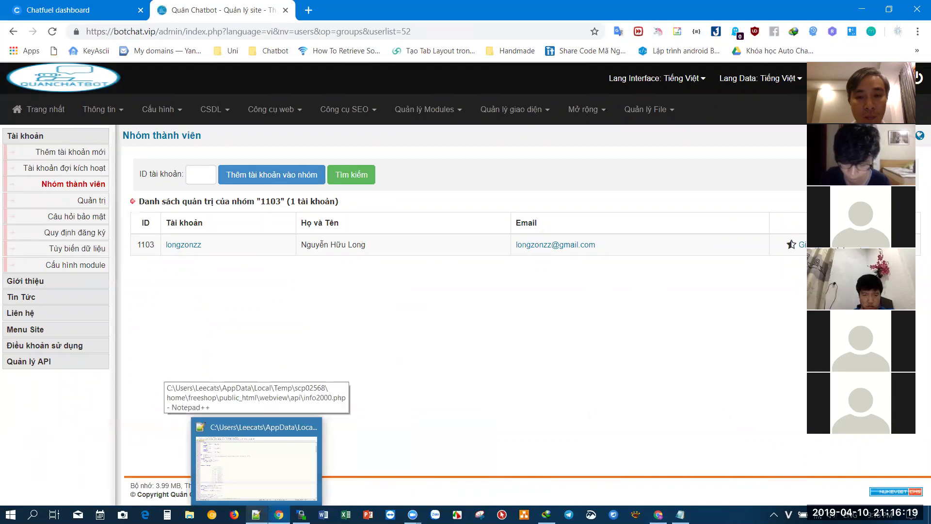
pyautogui.click(222, 427)
pyautogui.scroll(5, 222, 387)
pyautogui.scroll(-4, 151, 334)
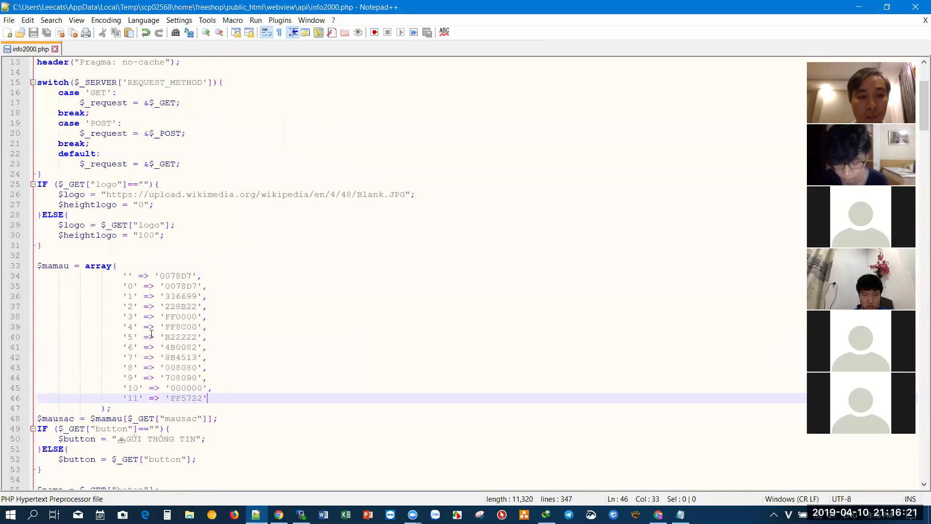
# Step: Delete the blank line above the $mamau array, then check the Chatfuel and form pages
pyautogui.click(65, 251)
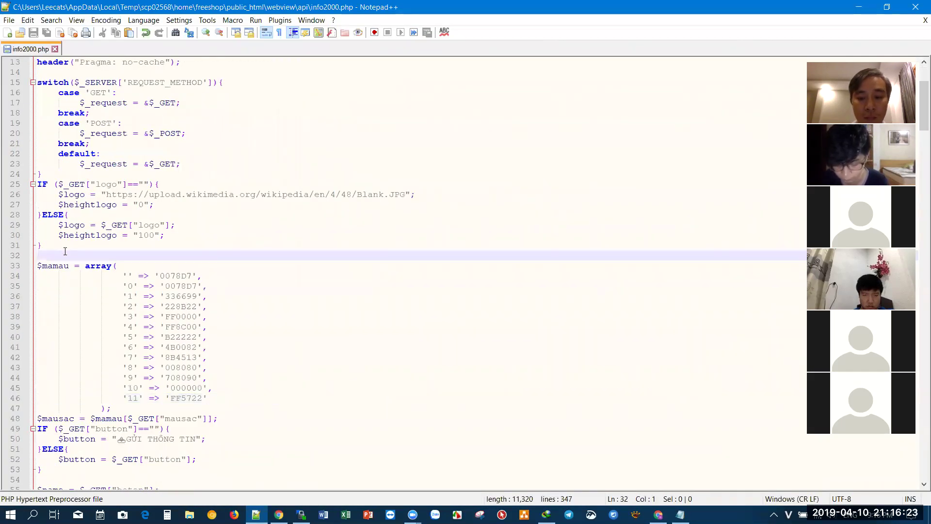
pyautogui.press('Delete')
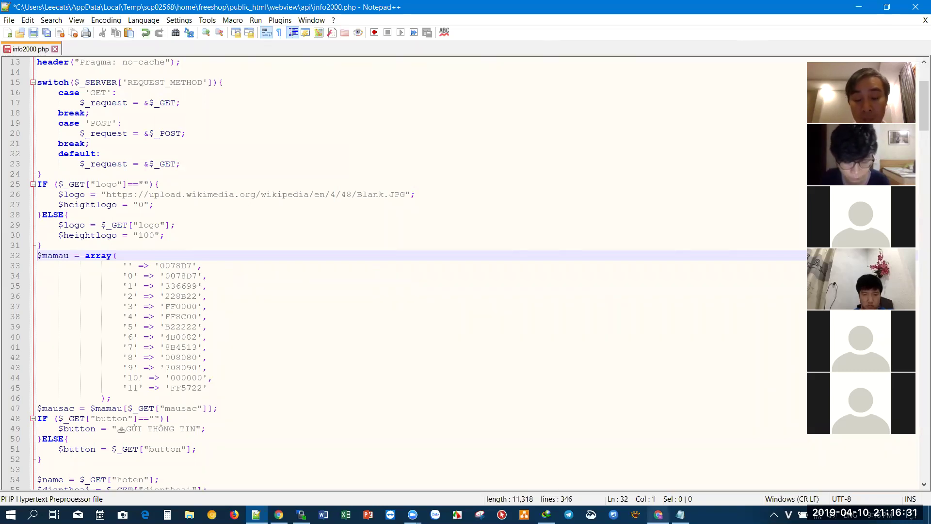
pyautogui.click(657, 461)
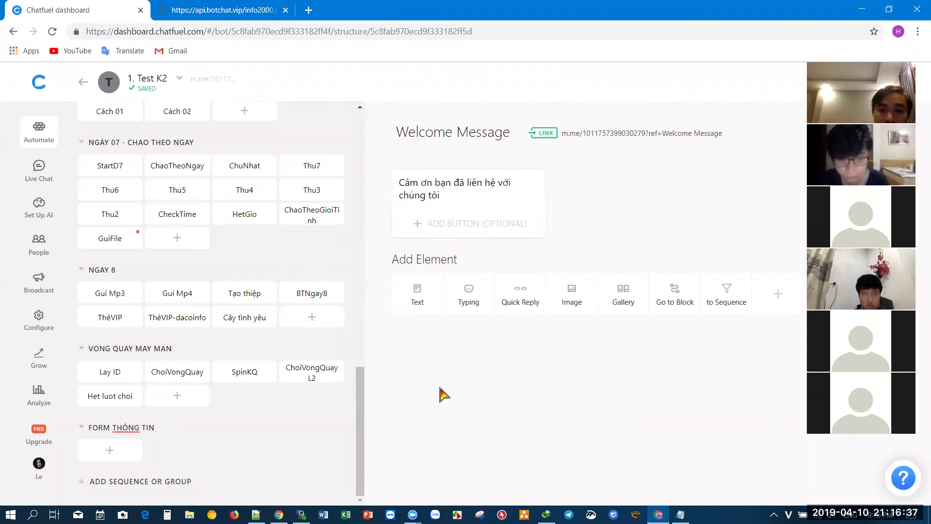
pyautogui.click(233, 10)
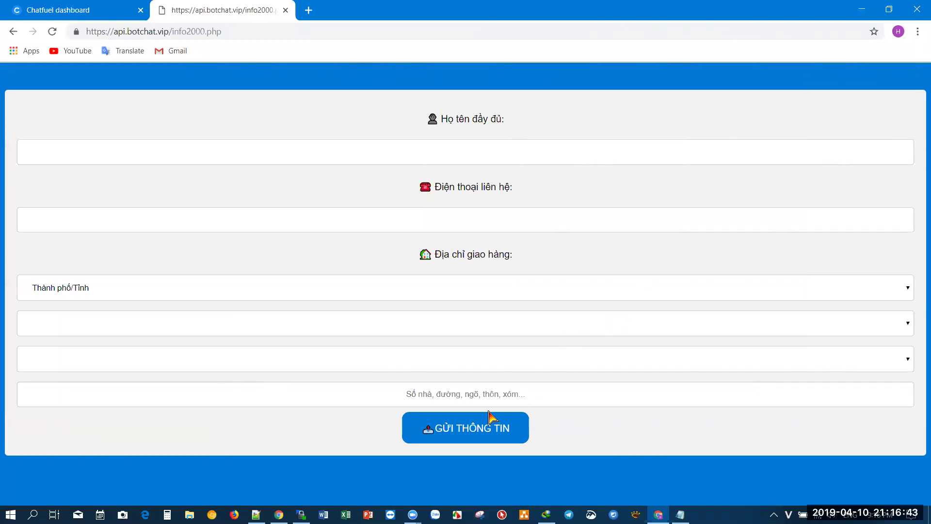
pyautogui.click(280, 515)
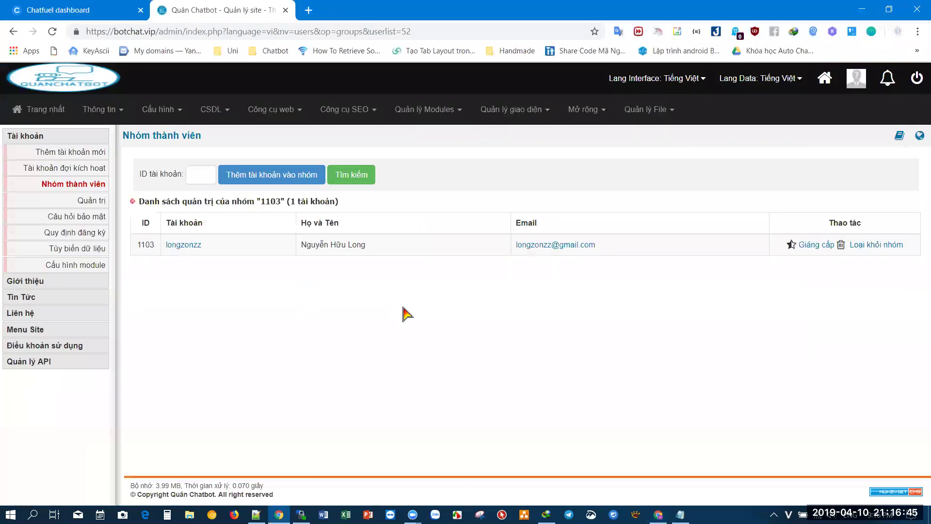
# Step: Review the rest of info2000.php, then bring the URL template notes back
pyautogui.click(256, 514)
pyautogui.scroll(-15, 366, 294)
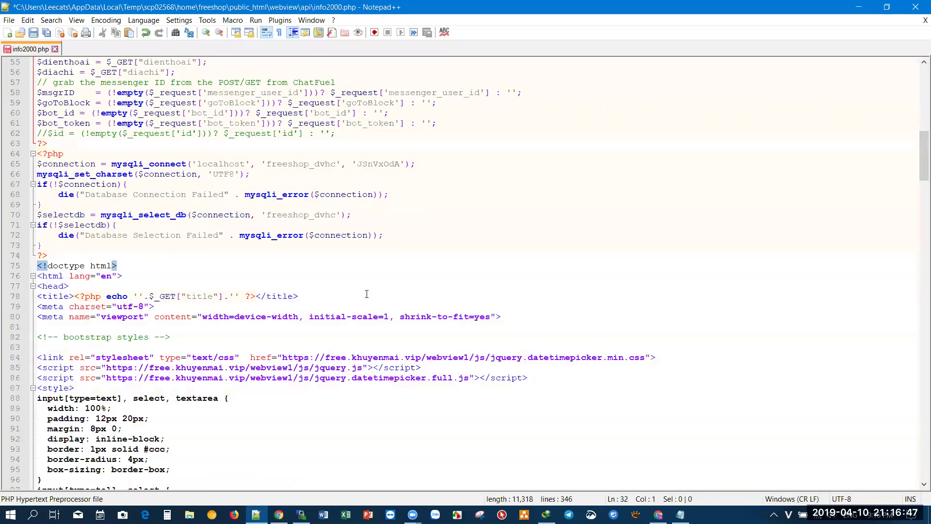
pyautogui.scroll(-20, 367, 294)
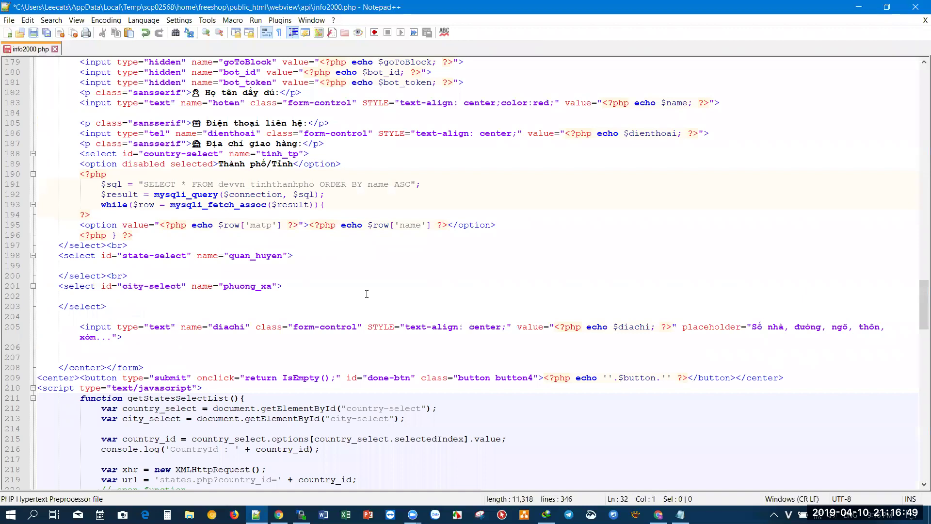
pyautogui.scroll(-7, 313, 209)
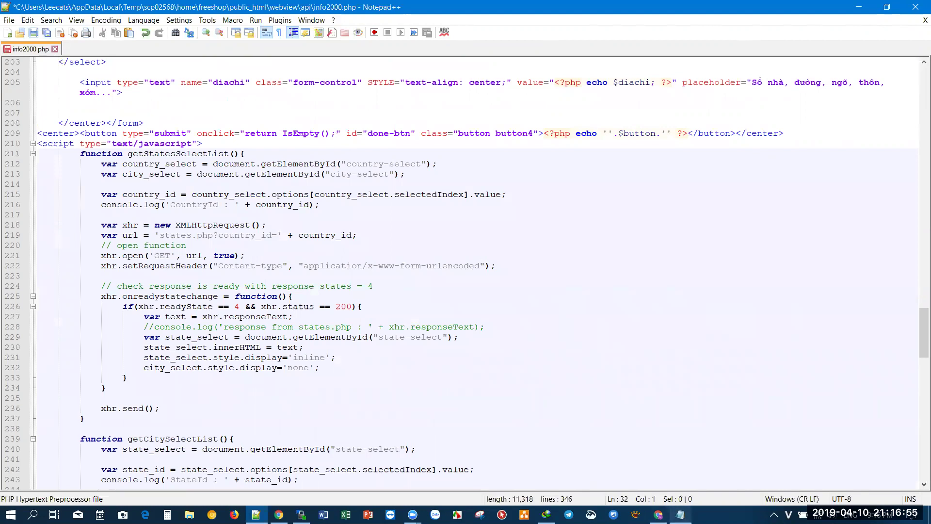
pyautogui.click(680, 514)
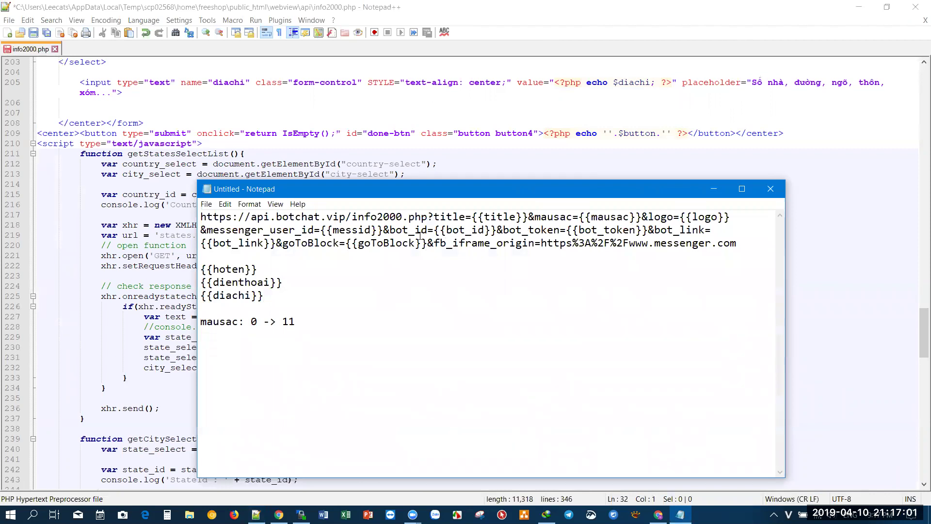
# Step: Append &button={{button}} after {{messid}} in the webview URL and copy the whole URL
pyautogui.click(383, 230)
pyautogui.write('&button=')
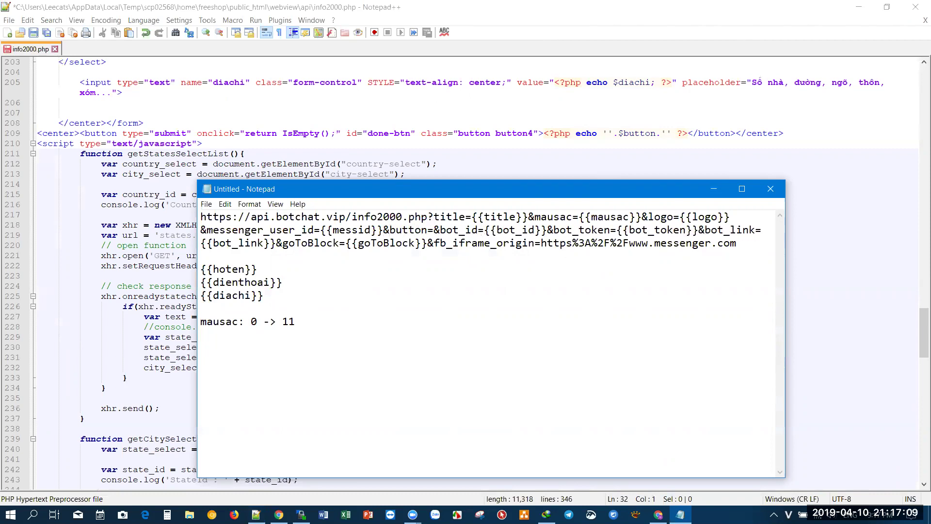
pyautogui.write('{{button}}')
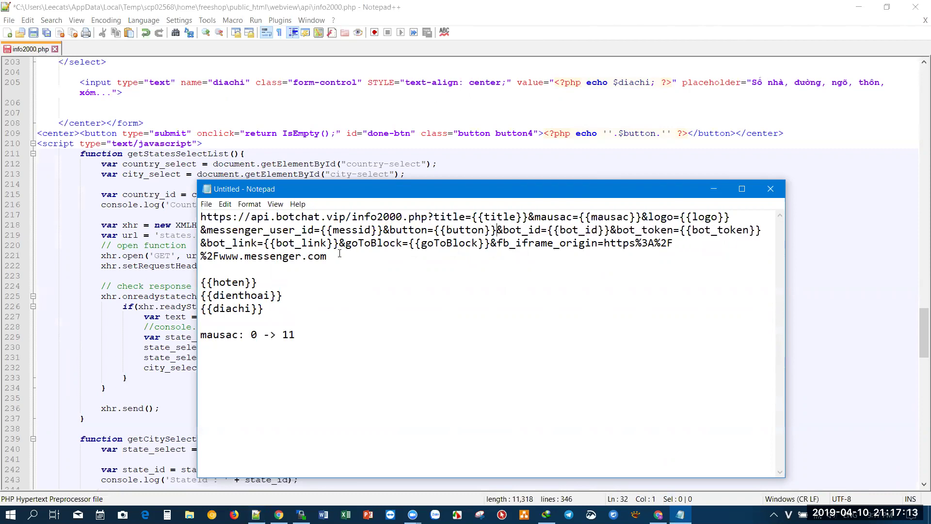
pyautogui.moveTo(343, 258); pyautogui.dragTo(180, 202)
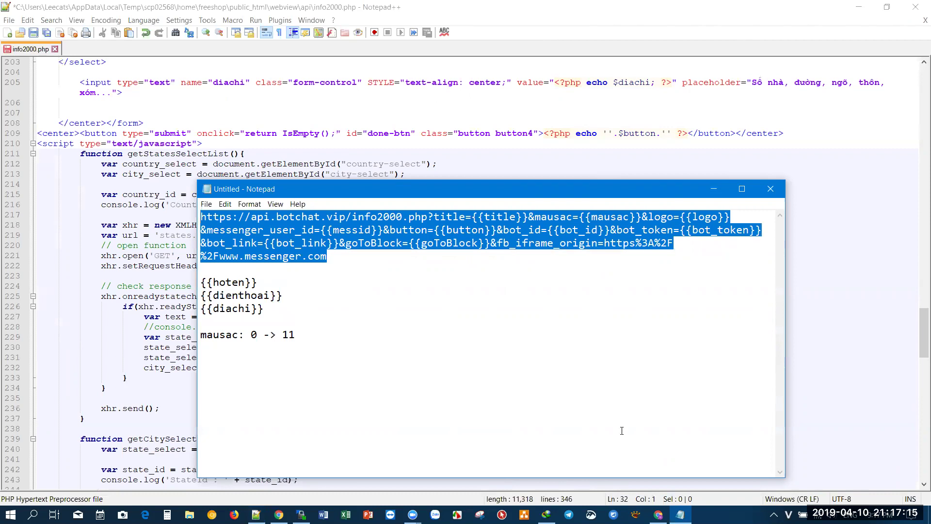
pyautogui.hotkey('alt', 'Tab')
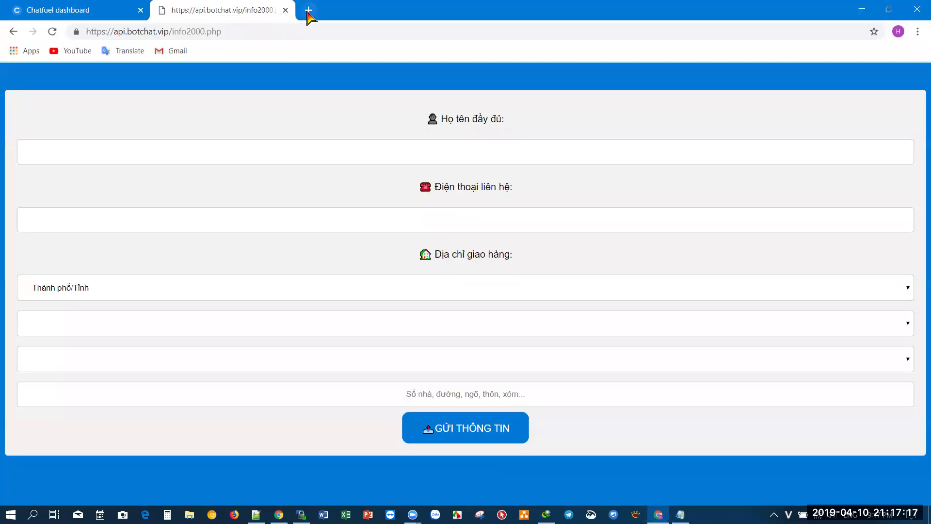
# Step: Load the copied info2000.php URL template in a new tab, then close it and return to Chatfuel
pyautogui.click(308, 12)
pyautogui.hotkey('ctrl', 'v')
pyautogui.press('Return')
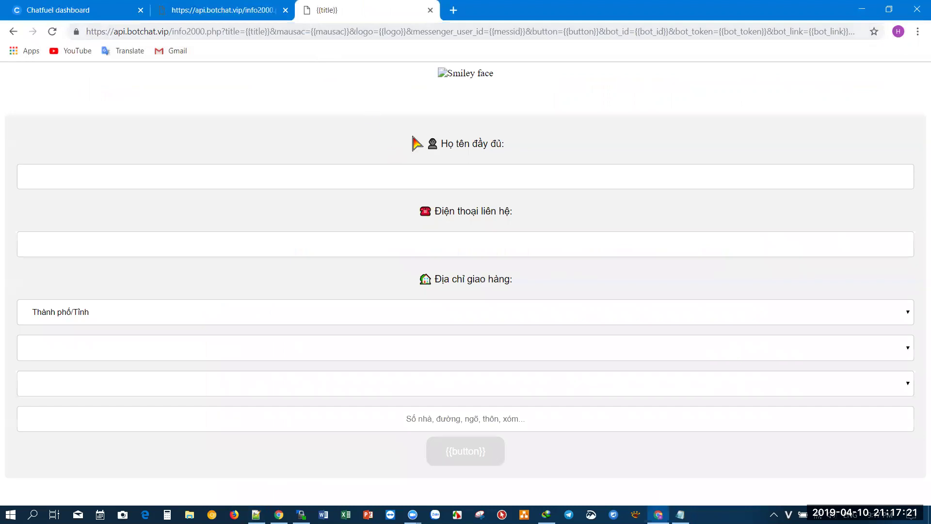
pyautogui.click(430, 10)
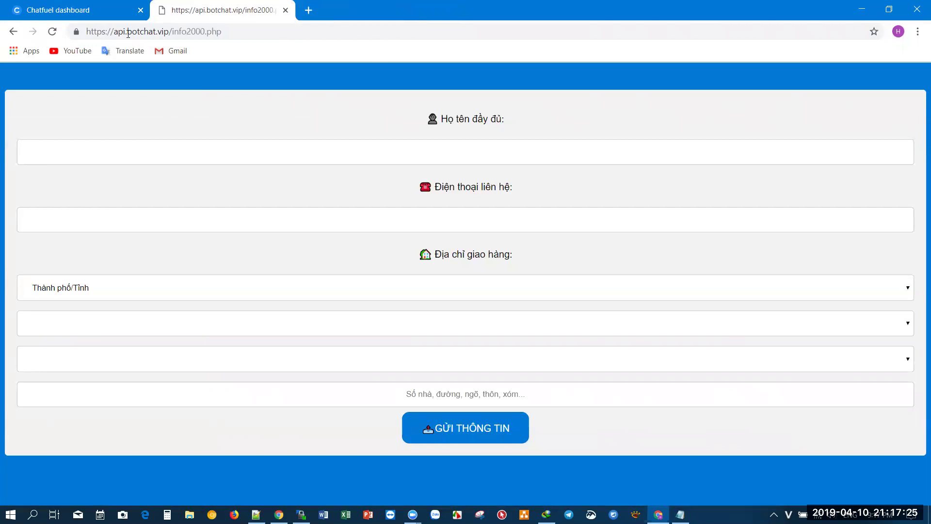
pyautogui.click(94, 14)
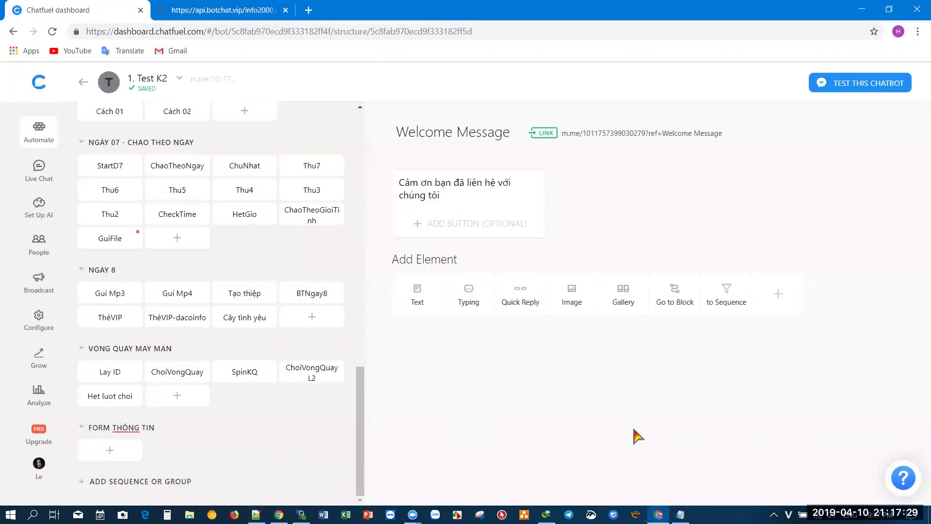
# Step: Go to the api.botchat.vip info2000.php order form tab and reload it from the address bar
pyautogui.click(412, 514)
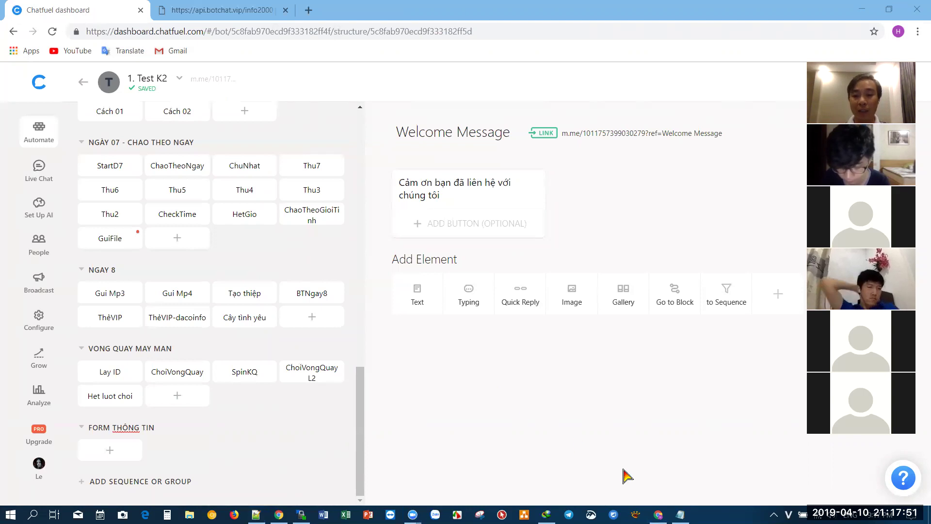
pyautogui.click(231, 9)
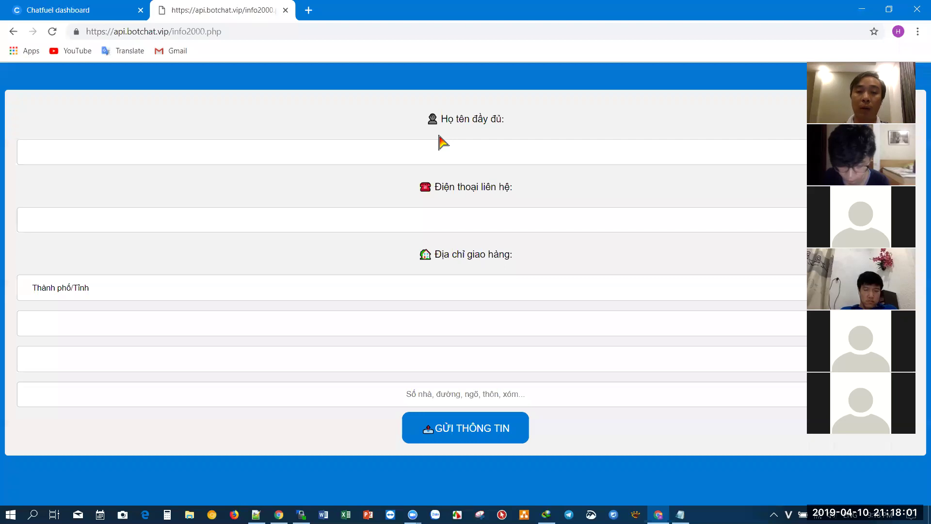
pyautogui.click(223, 32)
pyautogui.click(241, 33)
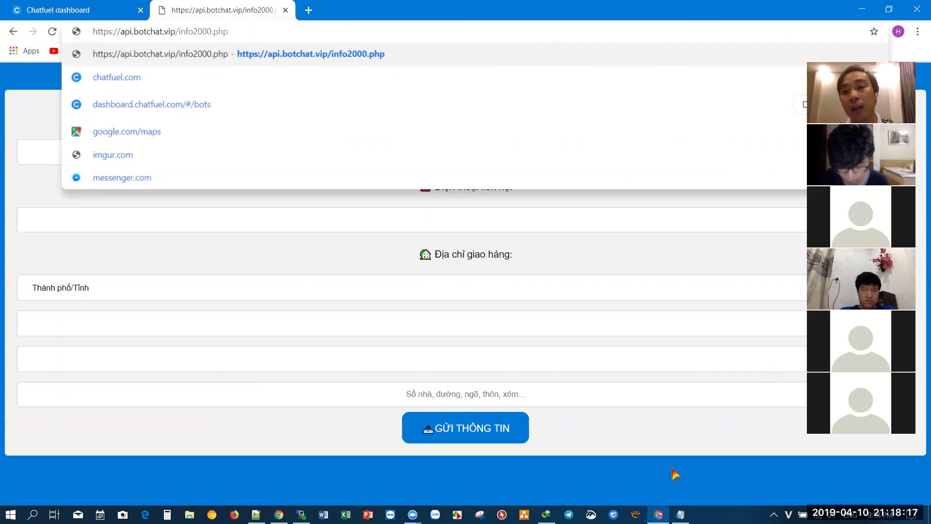
pyautogui.click(289, 249)
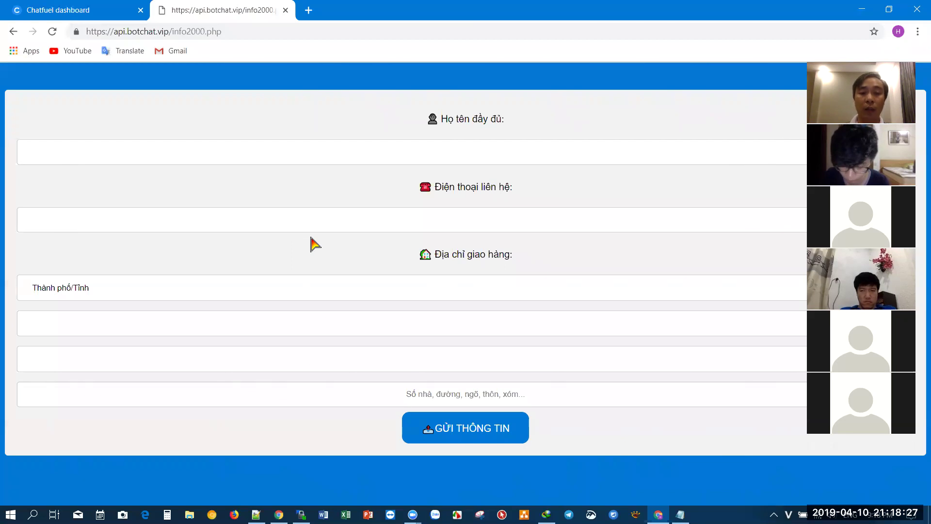
pyautogui.click(487, 394)
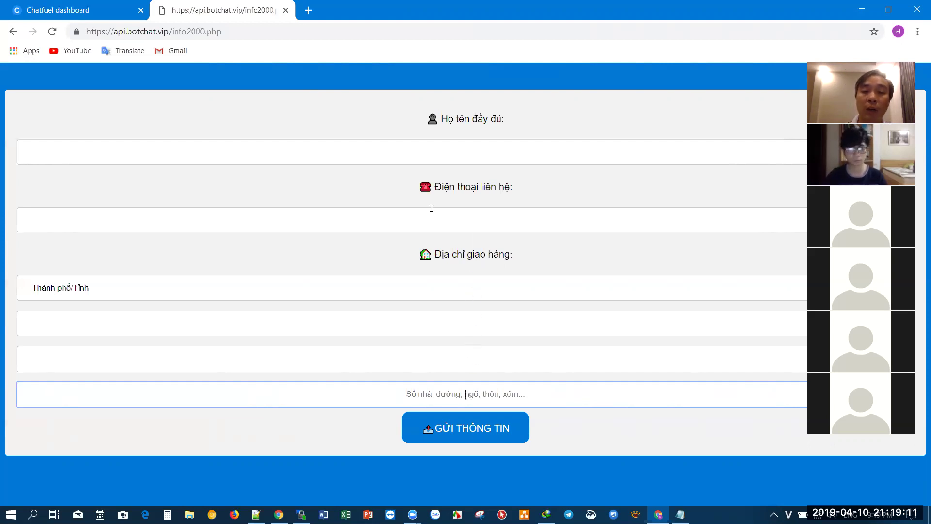
pyautogui.click(170, 36)
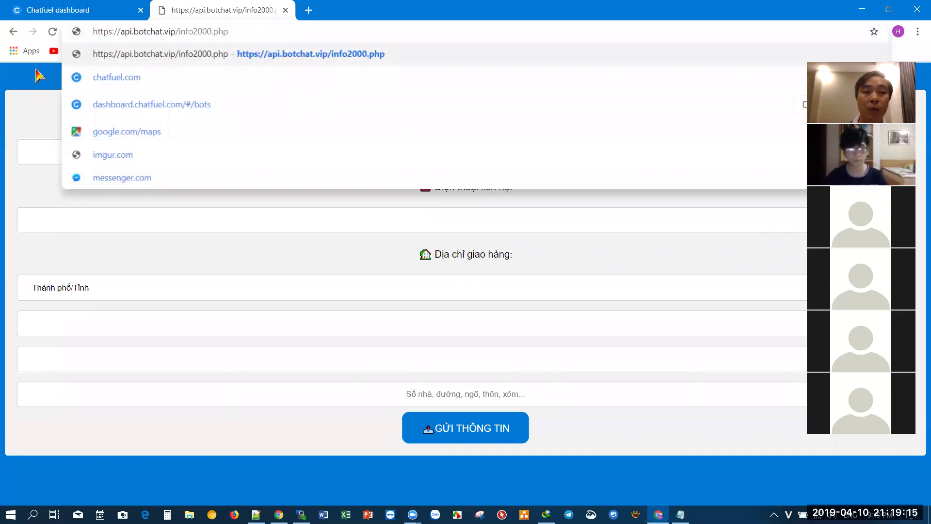
pyautogui.press('Return')
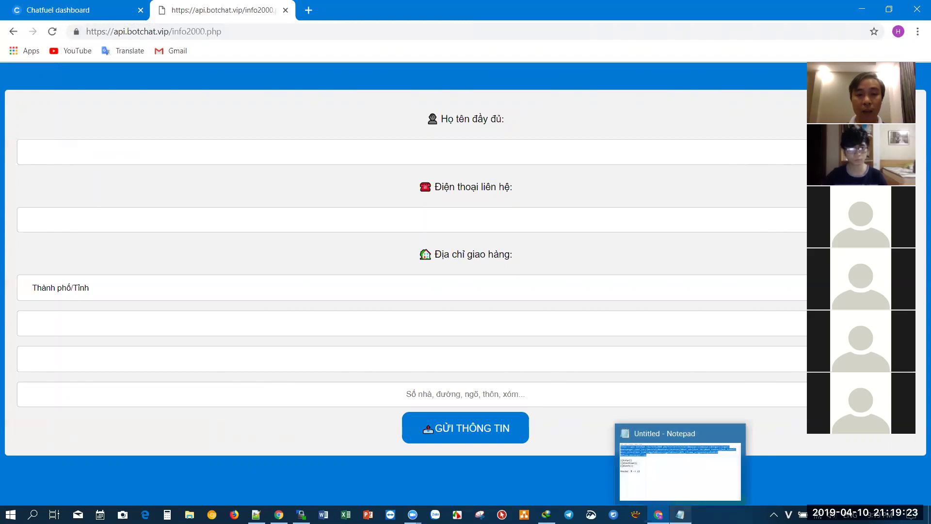
# Step: Select the full webview URL in the Notepad notes and return to the Chatfuel bot structure
pyautogui.click(680, 514)
pyautogui.click(337, 268)
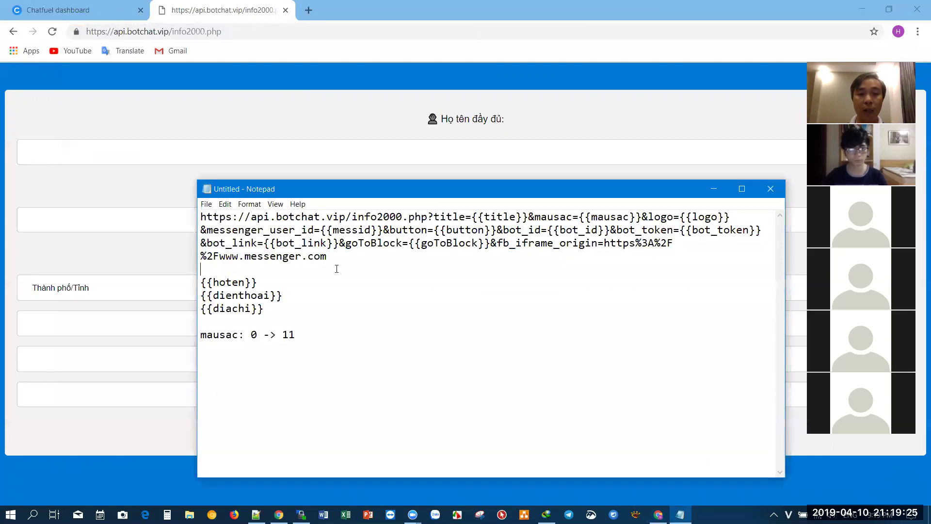
pyautogui.moveTo(340, 257); pyautogui.dragTo(190, 213)
pyautogui.hotkey('ctrl', 'c')
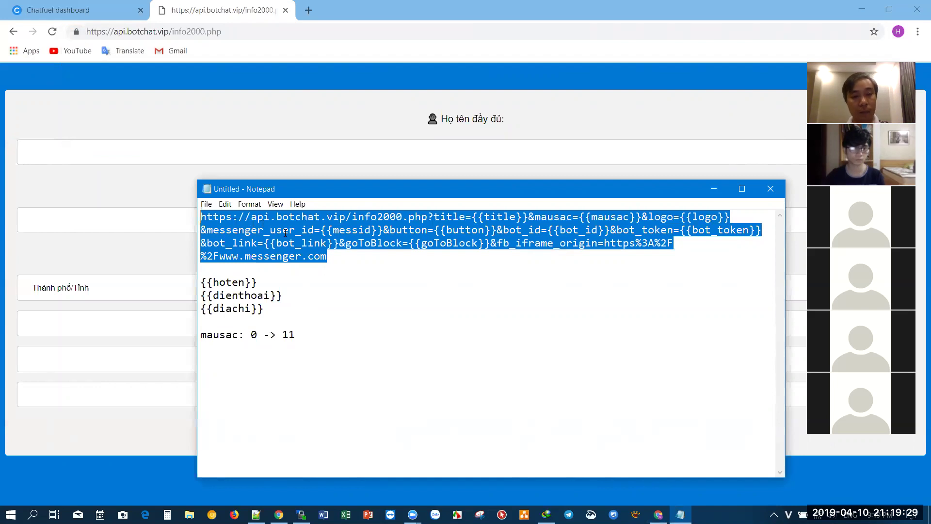
pyautogui.click(49, 14)
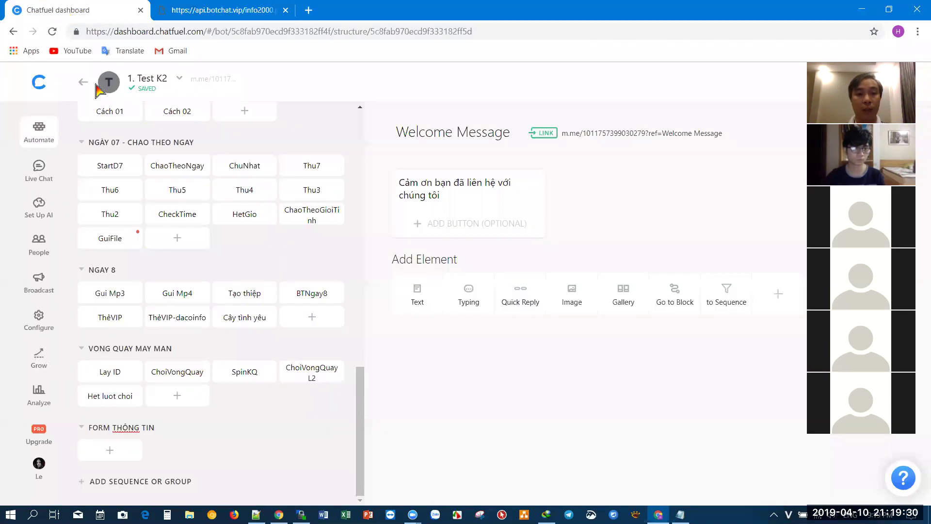
# Step: Create a new block named form2000 in the FORM THÔNG TIN group
pyautogui.click(105, 456)
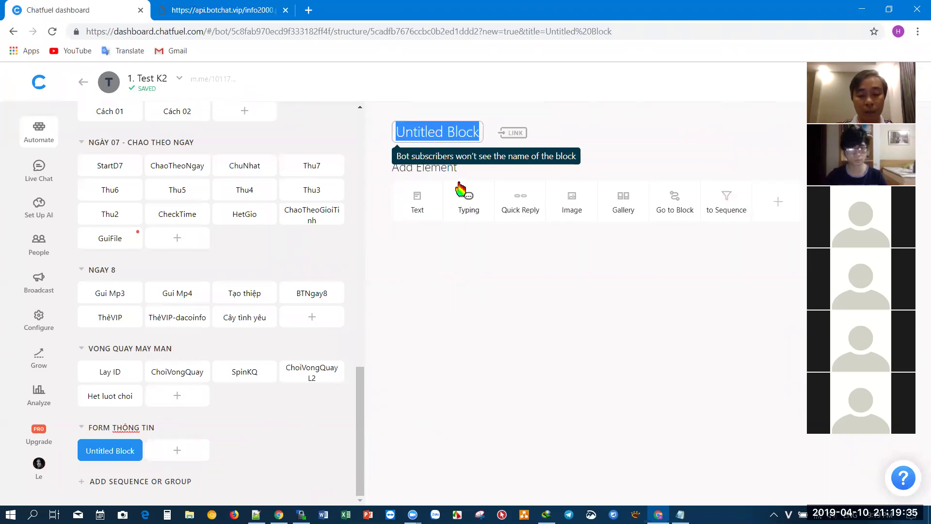
pyautogui.write('form')
pyautogui.press('BackSpace')
pyautogui.press('BackSpace')
pyautogui.write('rm')
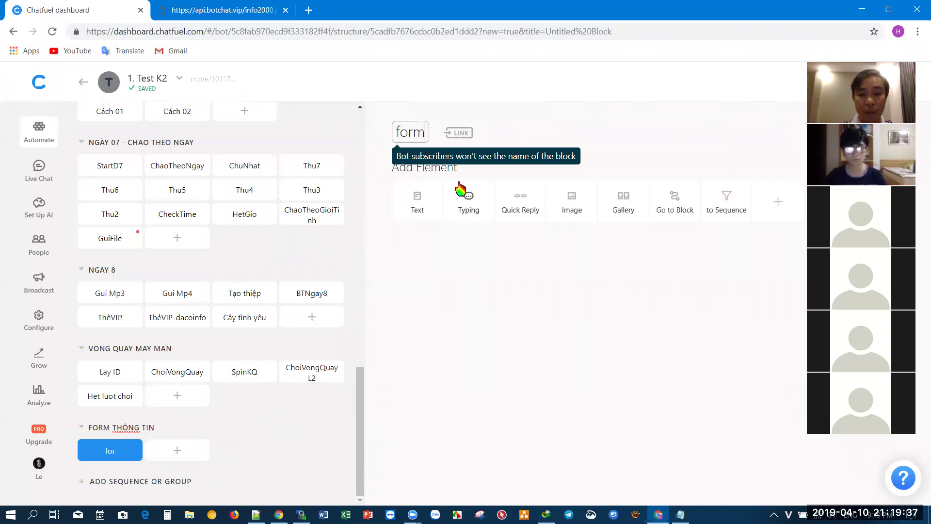
pyautogui.write('2000')
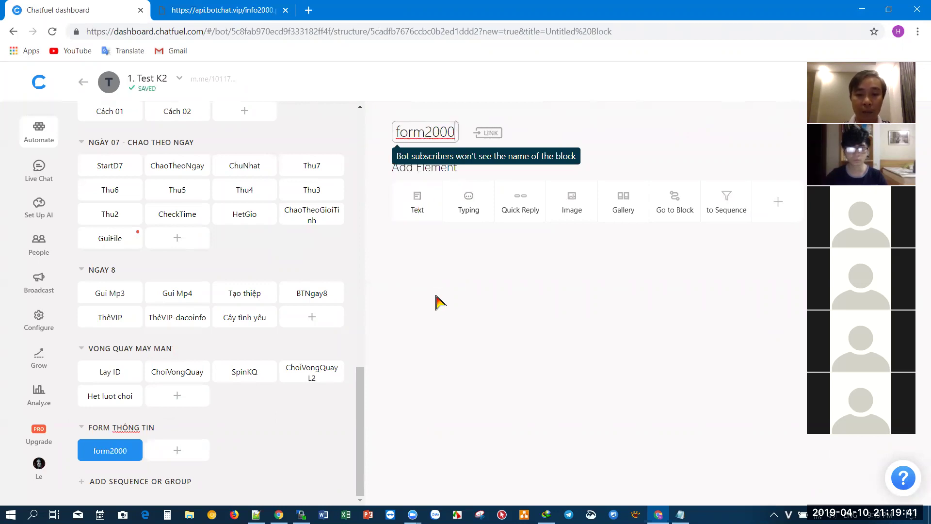
# Step: Add a text card to form2000 holding the pasted info2000.php webview URL
pyautogui.click(416, 208)
pyautogui.click(429, 188)
pyautogui.hotkey('ctrl', 'v')
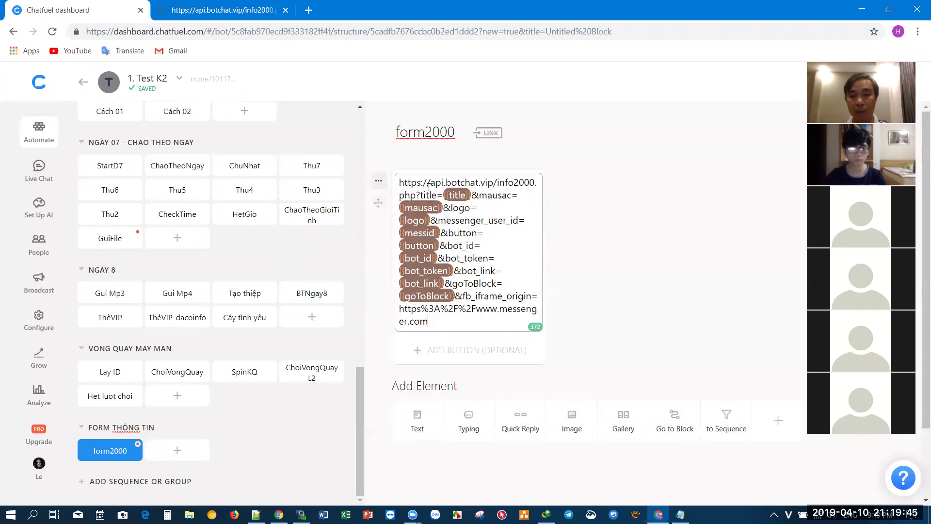
pyautogui.click(592, 272)
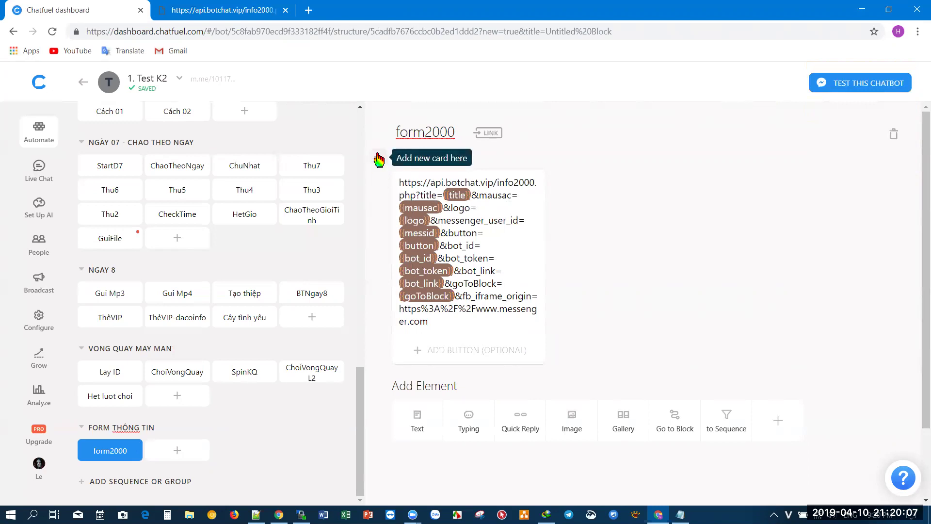
# Step: Add a Setup User Attribute card above the link card with rows title, mausac and logo
pyautogui.click(378, 159)
pyautogui.click(768, 164)
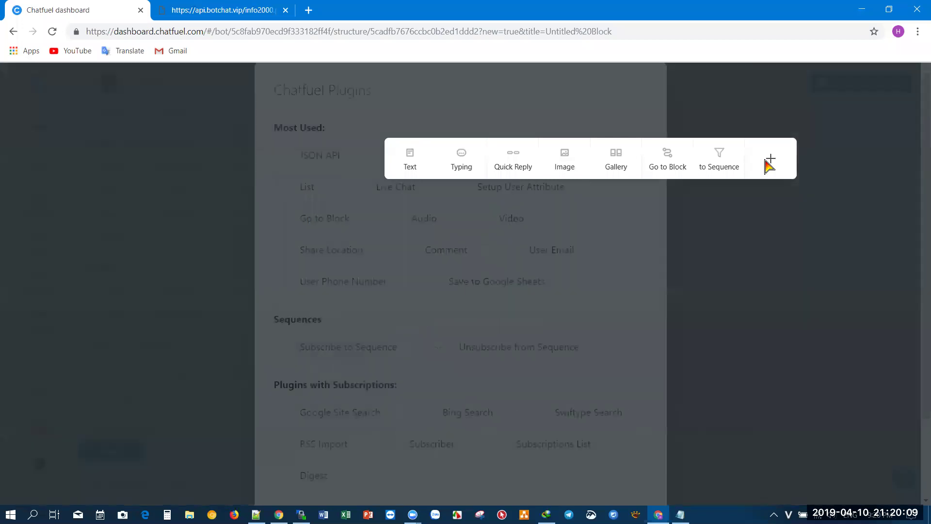
pyautogui.click(515, 186)
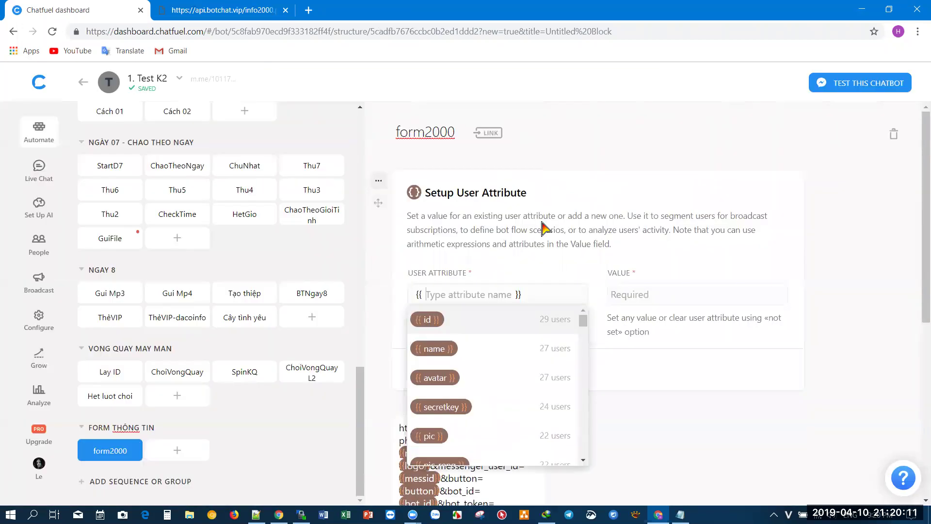
pyautogui.scroll(-3, 543, 228)
pyautogui.click(425, 326)
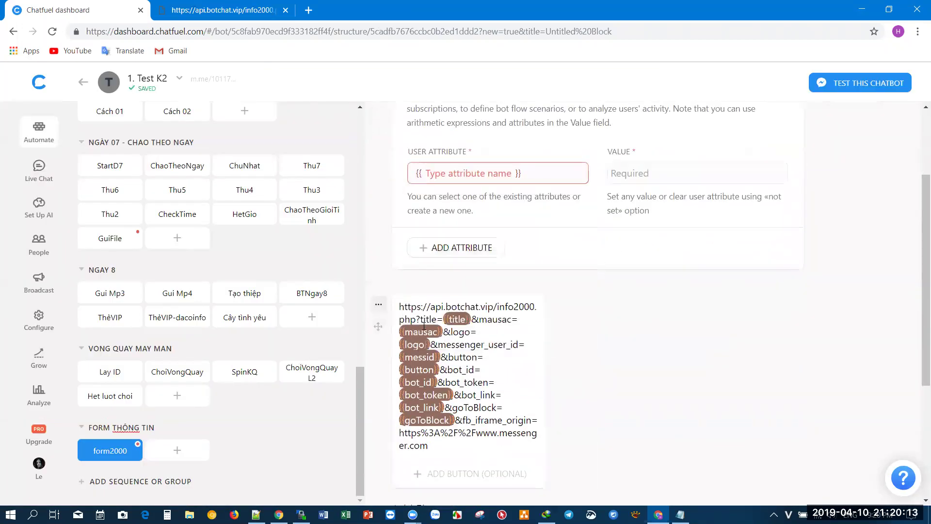
pyautogui.click(457, 174)
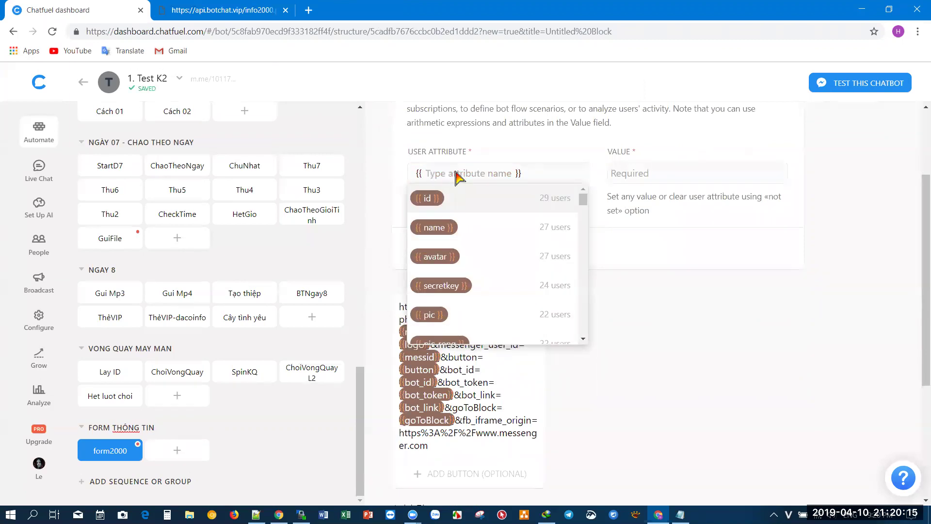
pyautogui.write('title')
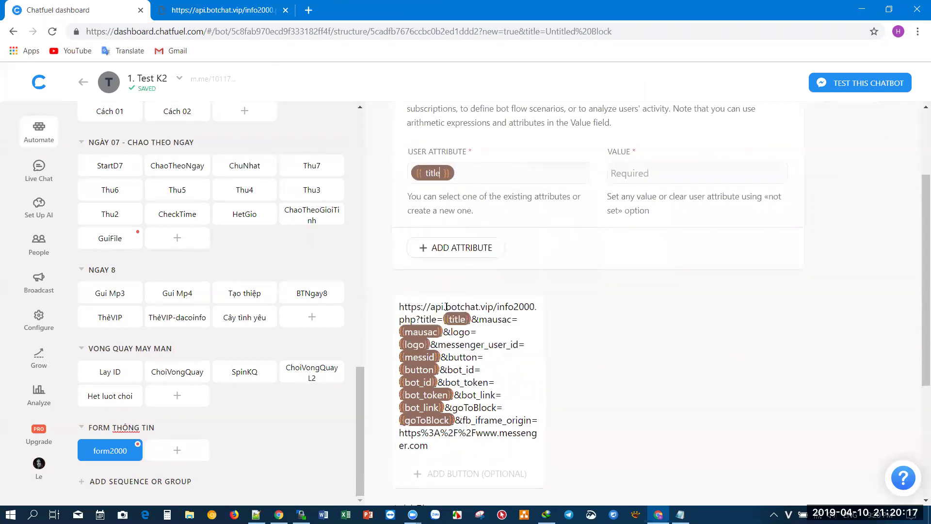
pyautogui.click(462, 252)
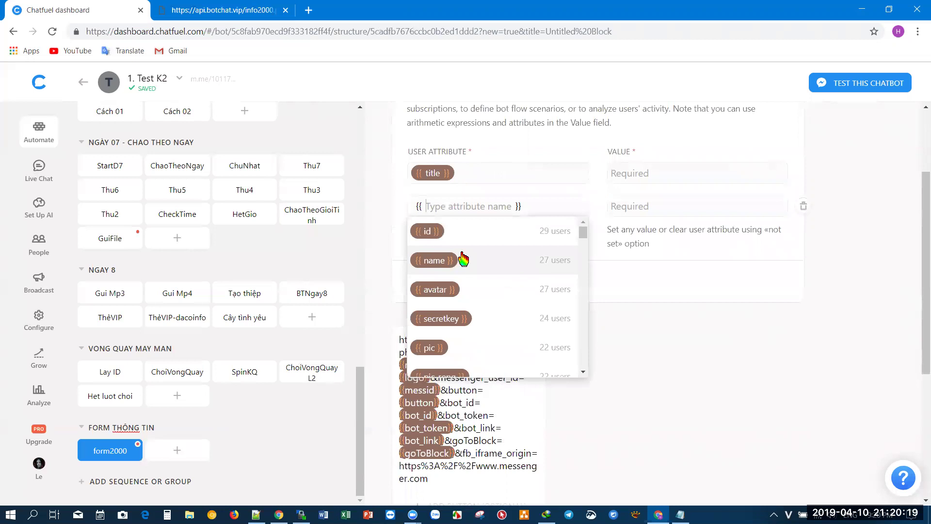
pyautogui.write('mausac')
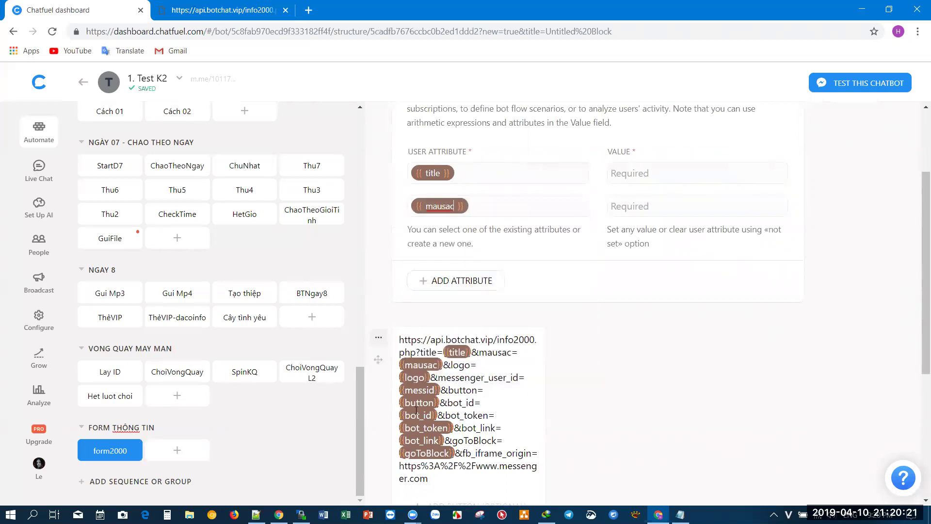
pyautogui.click(449, 281)
pyautogui.scroll(-2, 454, 284)
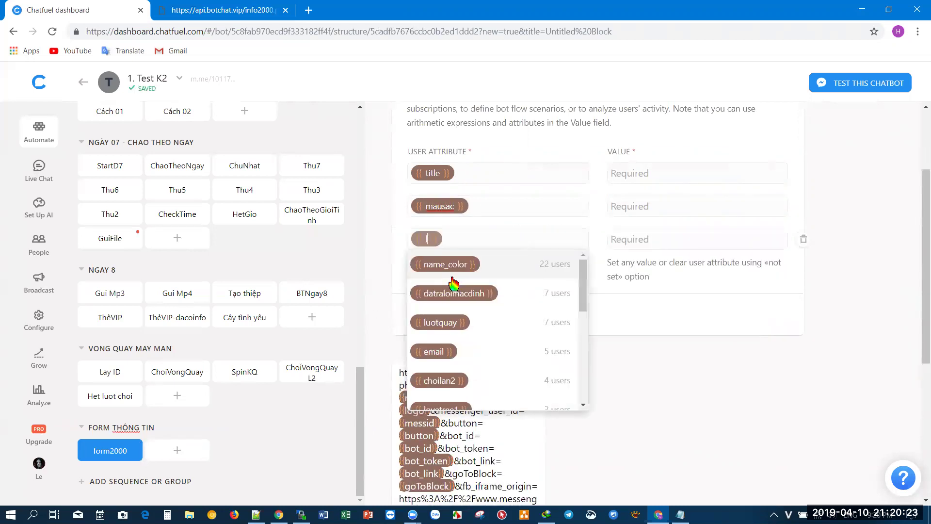
pyautogui.click(453, 276)
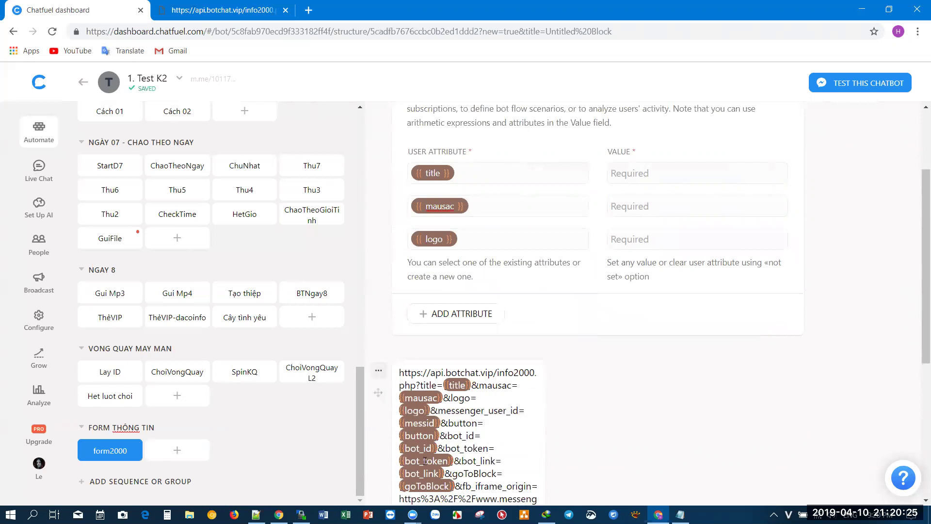
# Step: Add attribute rows messid, button and bot_id to the card
pyautogui.click(461, 315)
pyautogui.write('messid')
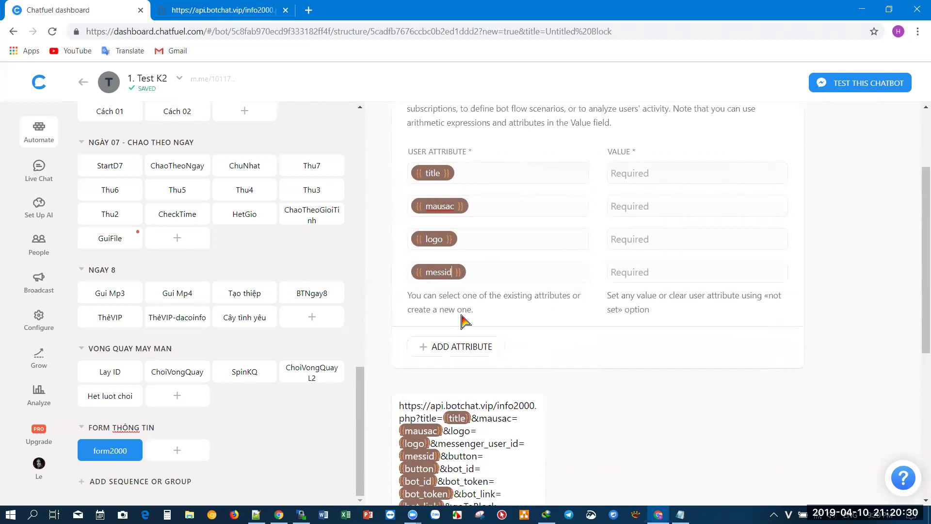
pyautogui.scroll(-1, 462, 321)
pyautogui.scroll(-3, 456, 315)
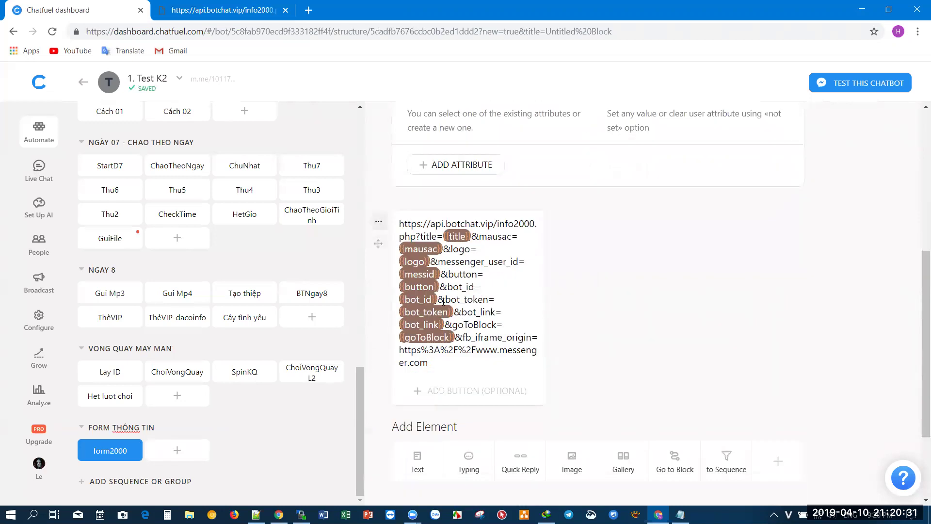
pyautogui.scroll(1, 433, 287)
pyautogui.click(453, 224)
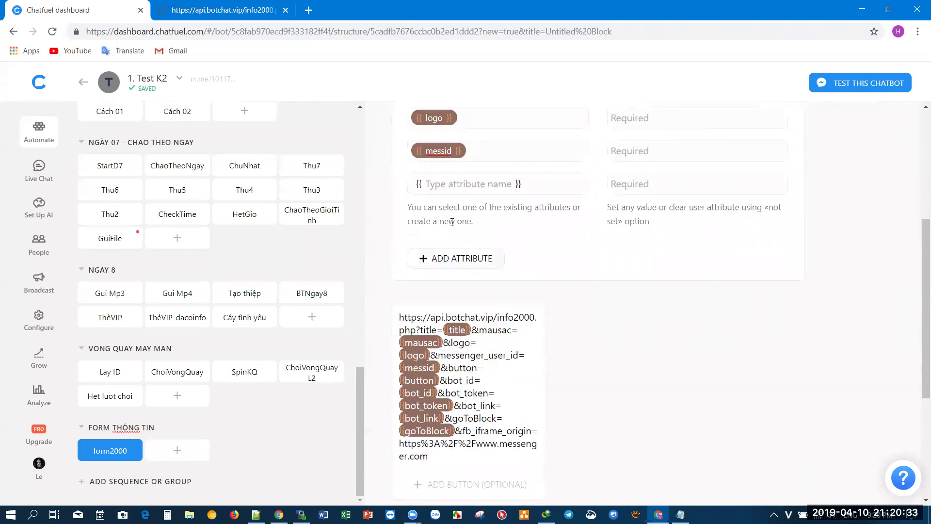
pyautogui.write('button')
pyautogui.press('Return')
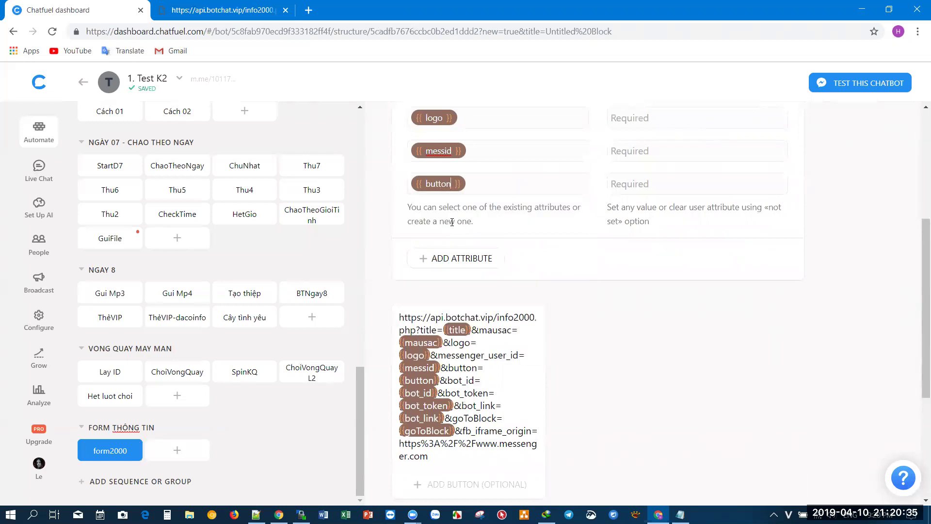
pyautogui.click(450, 262)
pyautogui.write('botid')
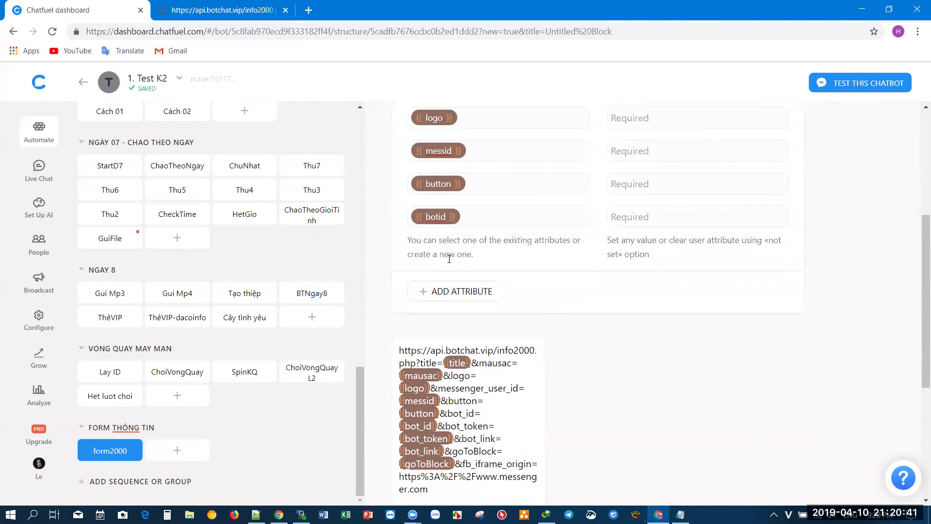
pyautogui.press('BackSpace')
pyautogui.press('BackSpace')
pyautogui.write('_id')
# Step: Add attribute rows bot_token, bot_link and goToBlock, then review the finished card
pyautogui.click(444, 297)
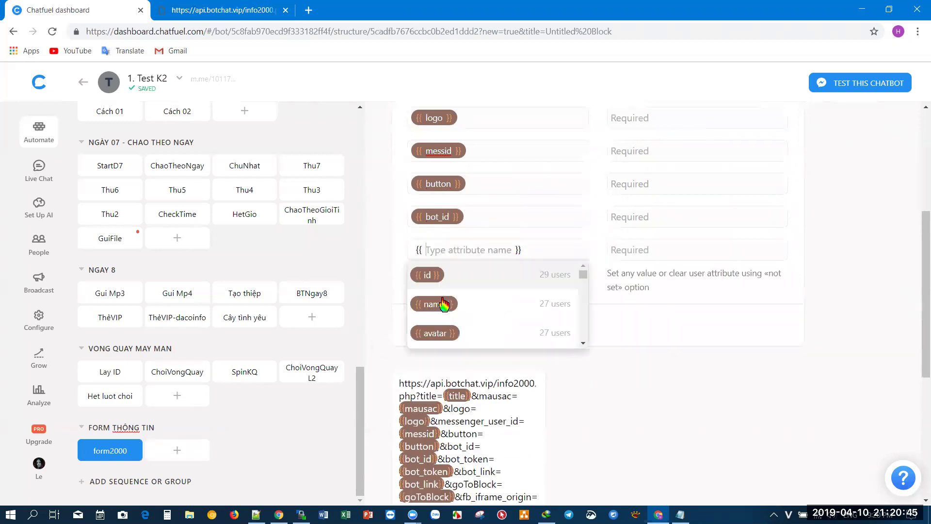
pyautogui.write('bot_')
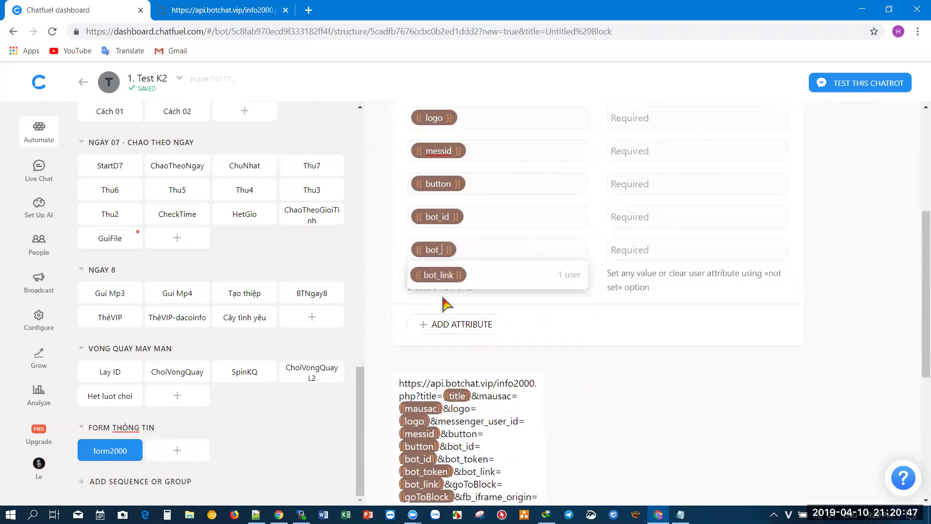
pyautogui.write('token')
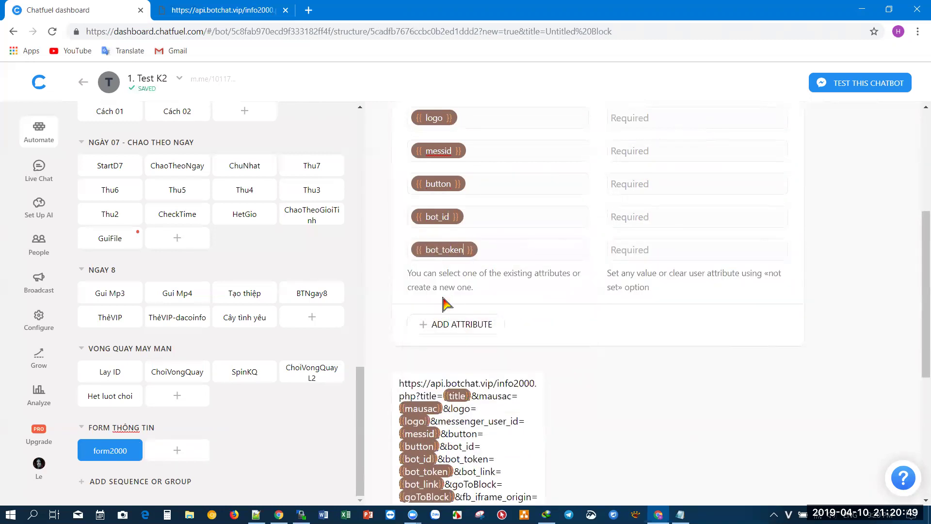
pyautogui.scroll(-3, 444, 304)
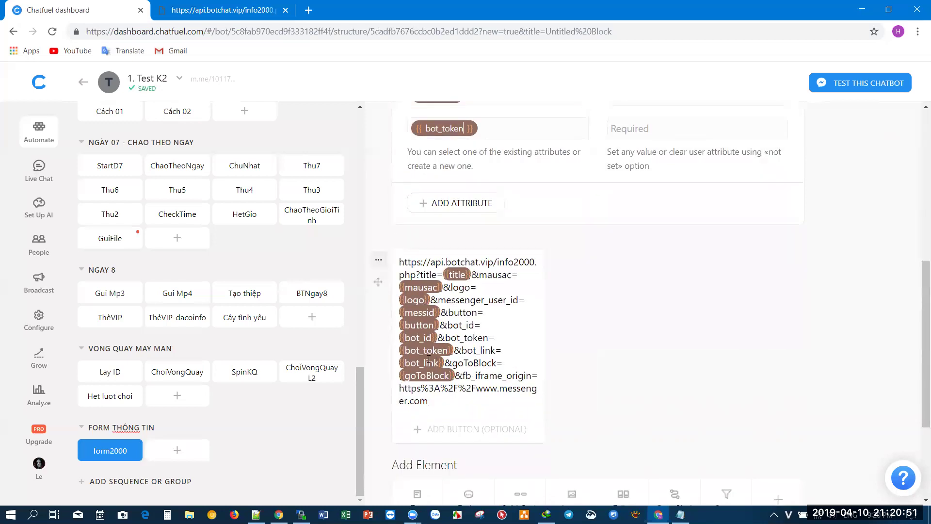
pyautogui.click(457, 204)
pyautogui.write('bot_link')
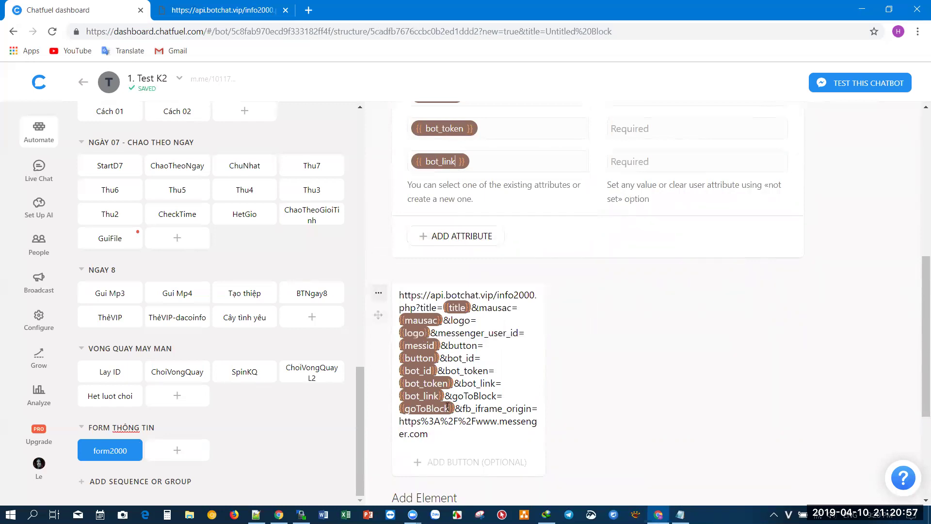
pyautogui.click(459, 236)
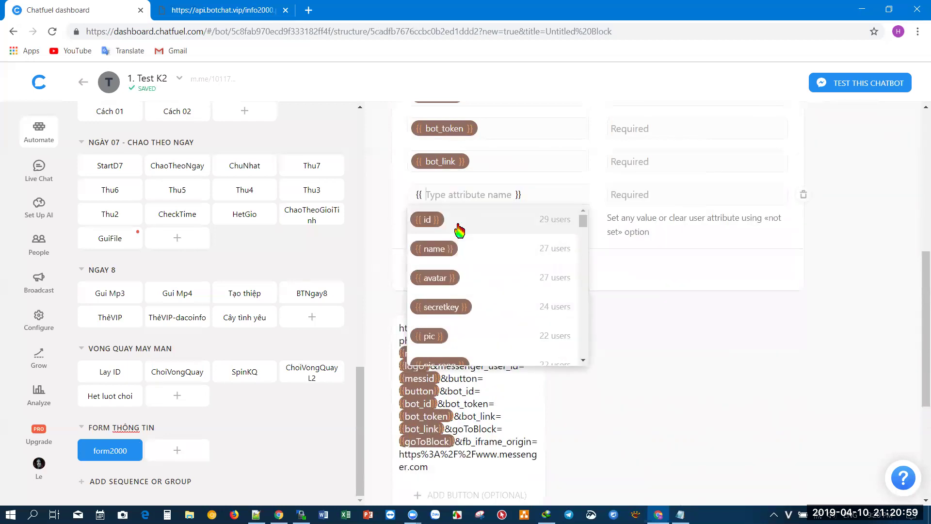
pyautogui.write('go')
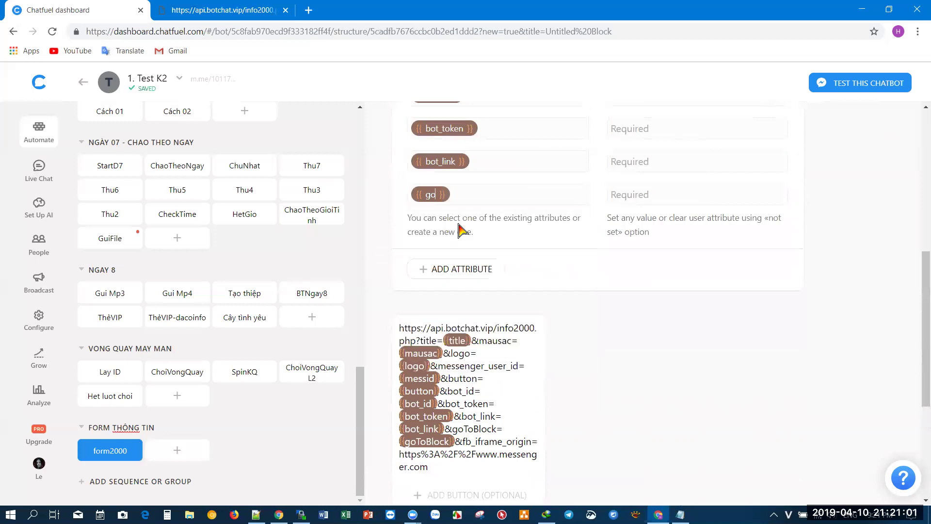
pyautogui.write('ToBlock')
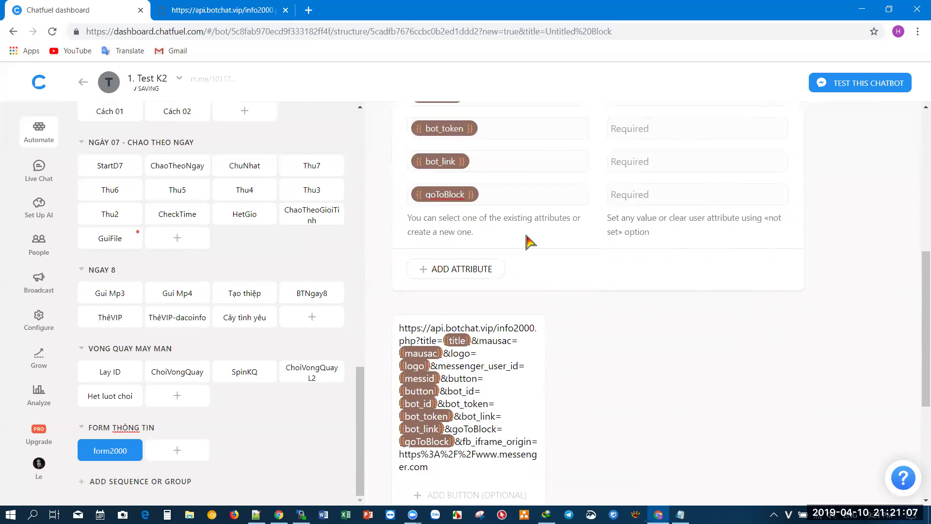
pyautogui.scroll(-5, 529, 240)
pyautogui.scroll(4, 581, 253)
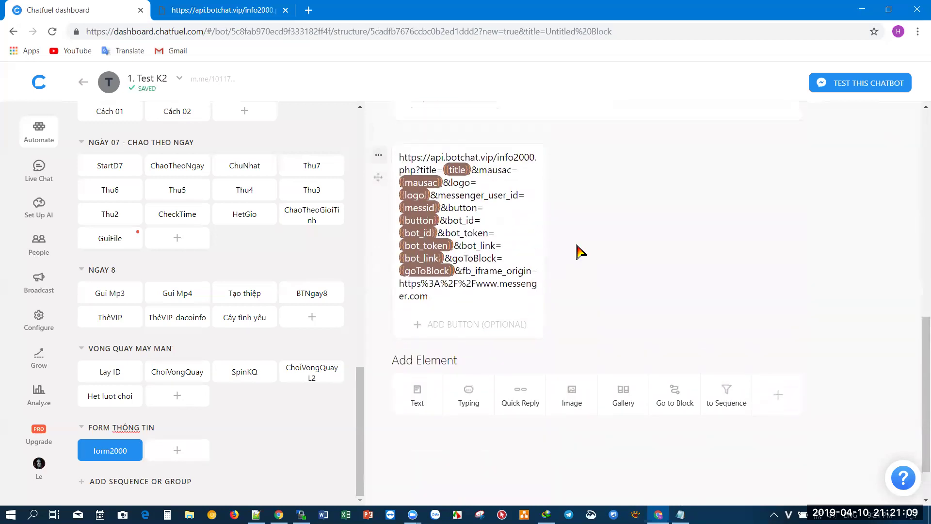
pyautogui.scroll(3, 602, 323)
pyautogui.scroll(4, 602, 322)
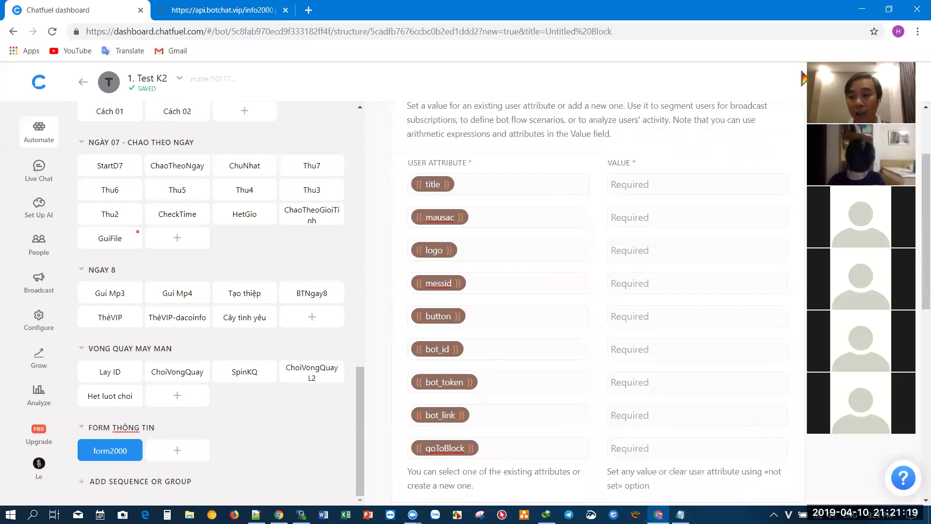
pyautogui.scroll(-1, 628, 412)
pyautogui.scroll(-5, 628, 413)
# Step: Check the {{hoten}} placeholder in the Notepad notes, then return to the Chatfuel form2000 block
pyautogui.click(681, 514)
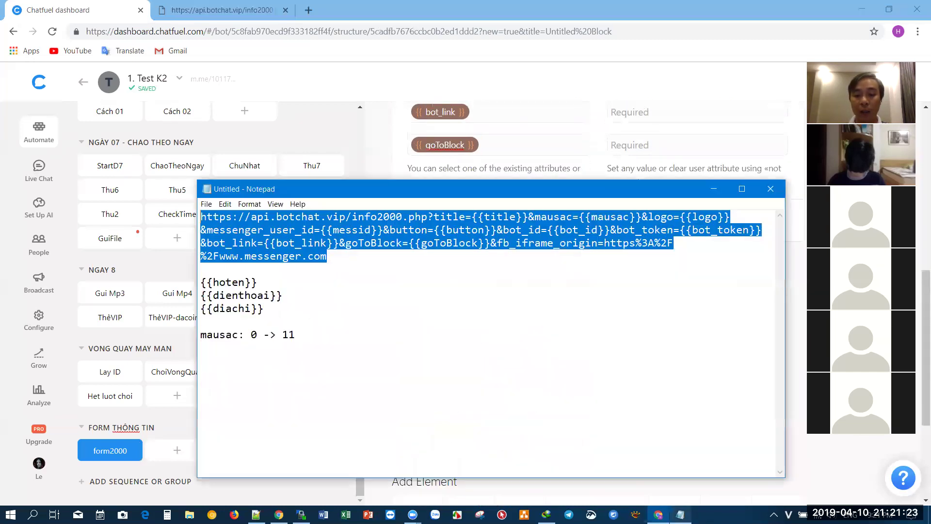
pyautogui.click(221, 284)
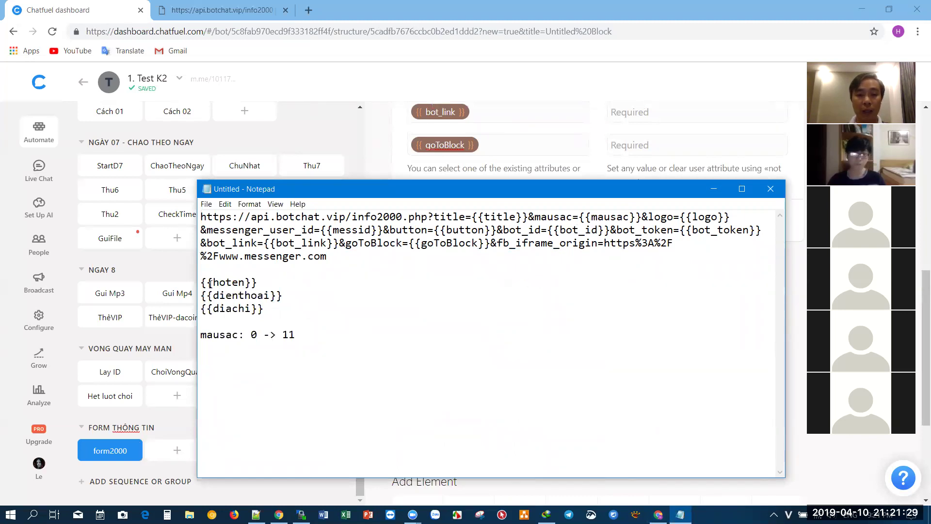
pyautogui.moveTo(200, 280); pyautogui.dragTo(258, 282)
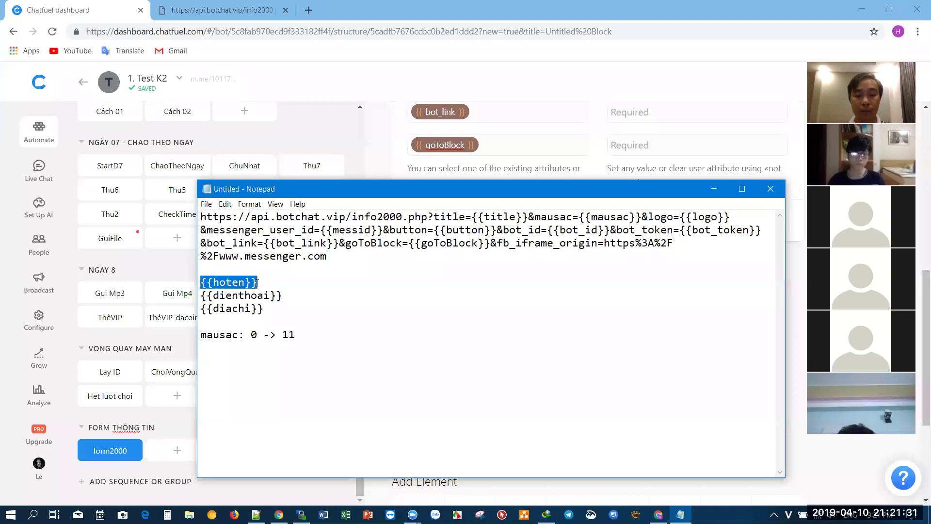
pyautogui.click(355, 322)
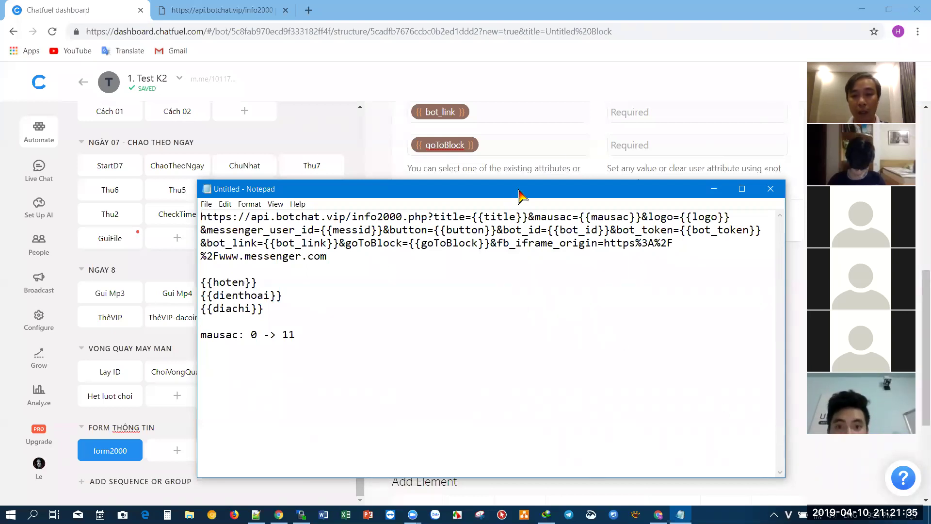
pyautogui.click(598, 151)
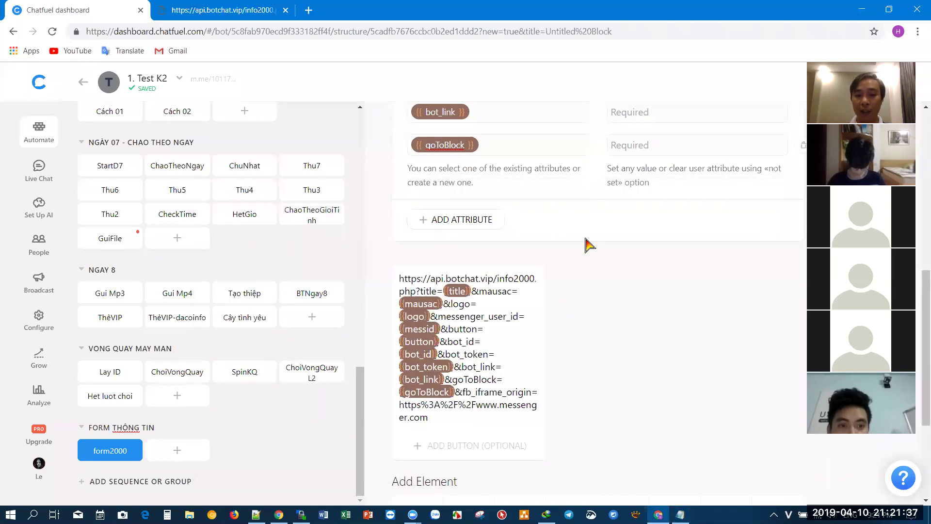
# Step: Via the bot's m.me link, open the Săn quà wheel in Messenger, close it, and return to Chatfuel
pyautogui.click(502, 331)
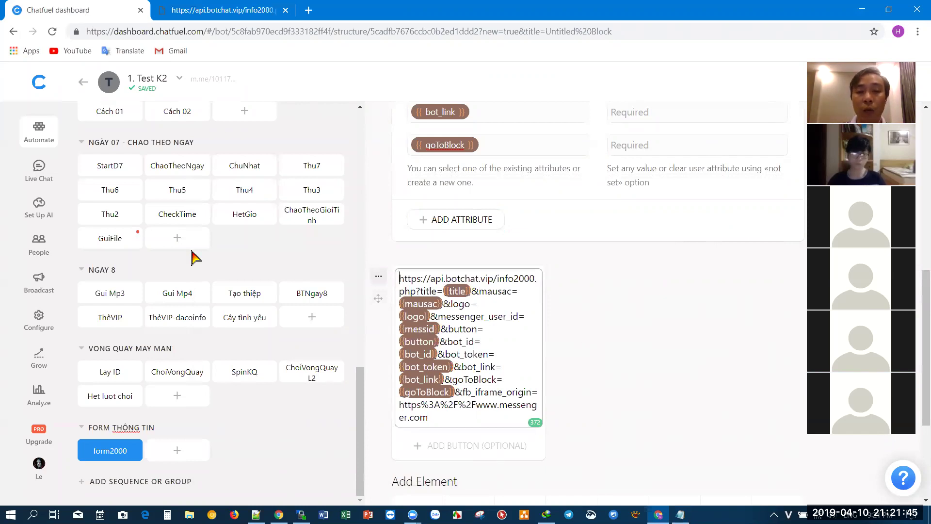
pyautogui.click(219, 85)
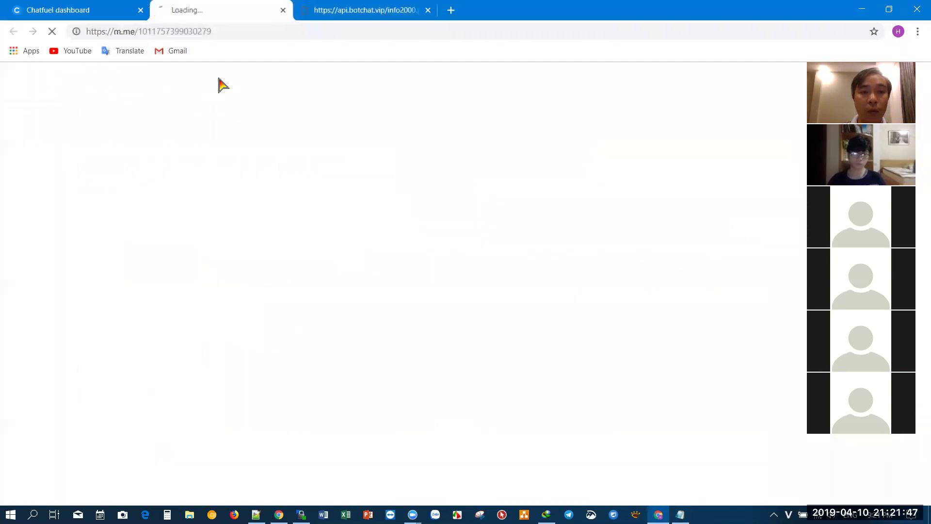
pyautogui.click(43, 9)
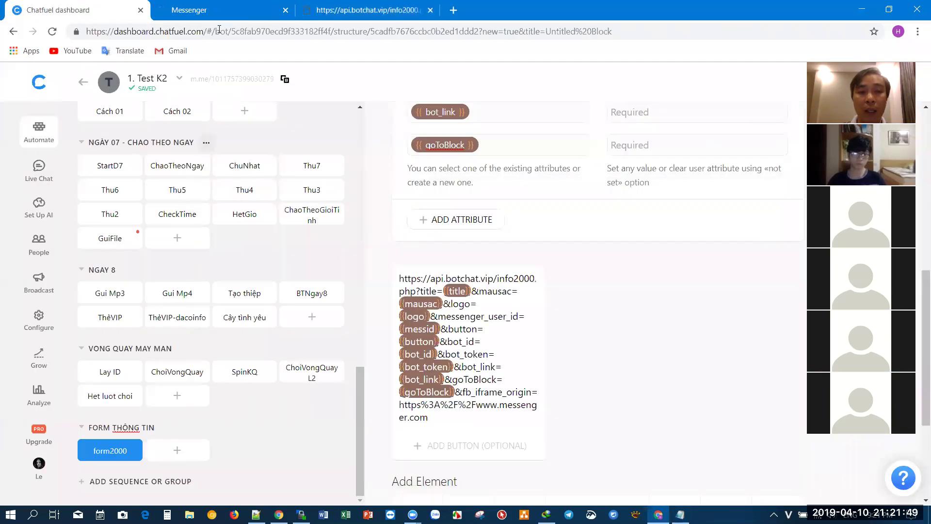
pyautogui.click(218, 10)
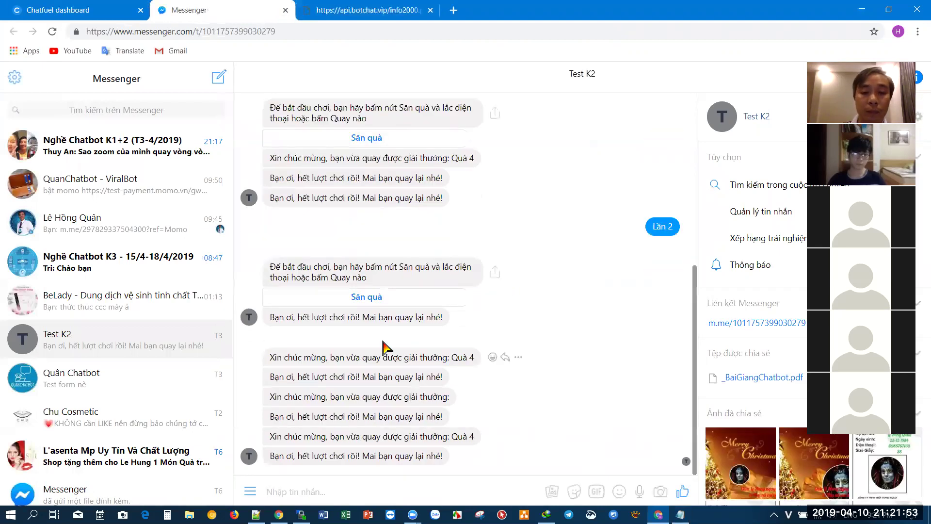
pyautogui.click(377, 295)
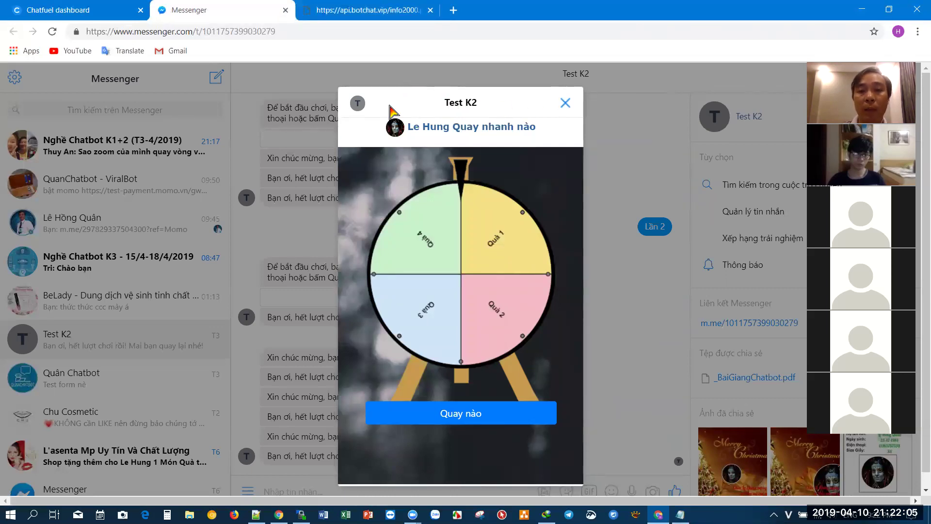
pyautogui.click(565, 103)
pyautogui.hotkey('ctrl', '1')
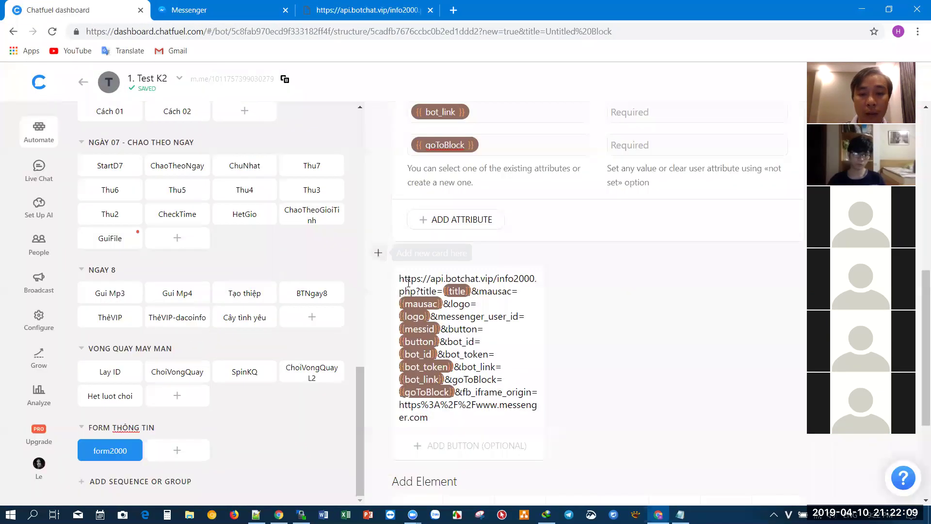
# Step: Load the info2000 form page using the template URL copied from the Chatfuel card
pyautogui.click(358, 11)
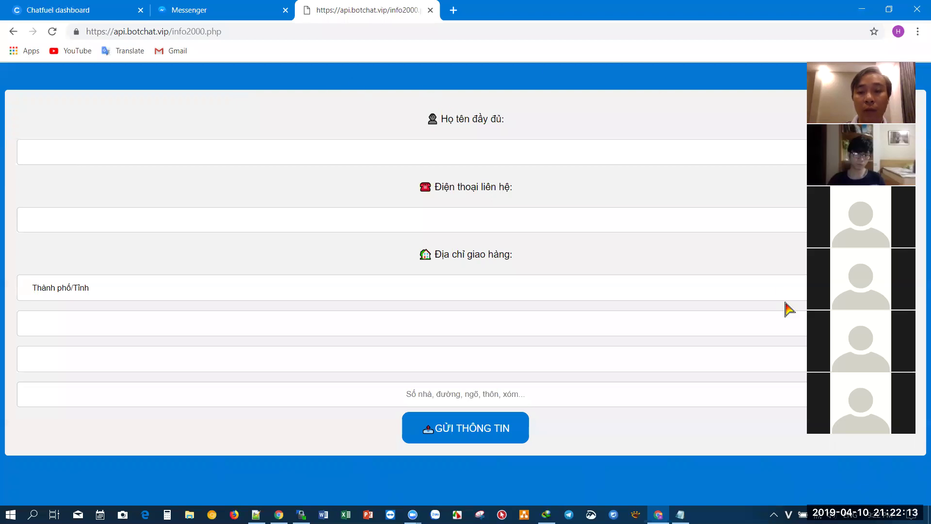
pyautogui.click(241, 33)
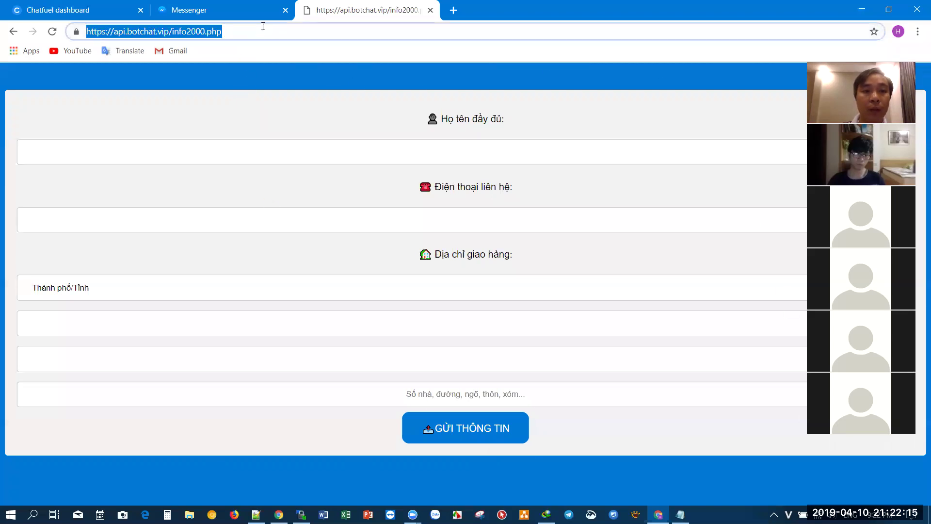
pyautogui.click(356, 366)
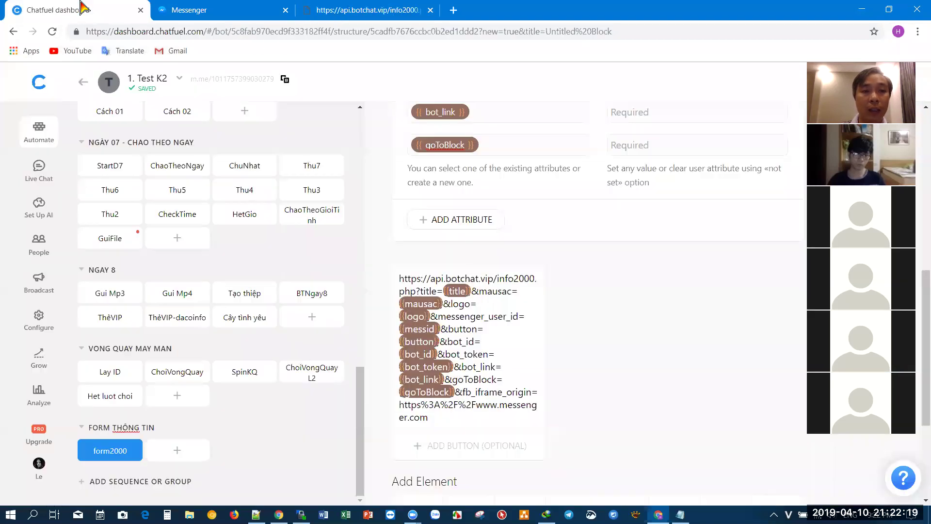
pyautogui.click(53, 9)
pyautogui.click(489, 345)
pyautogui.hotkey('ctrl', 'a')
pyautogui.hotkey('ctrl', 'c')
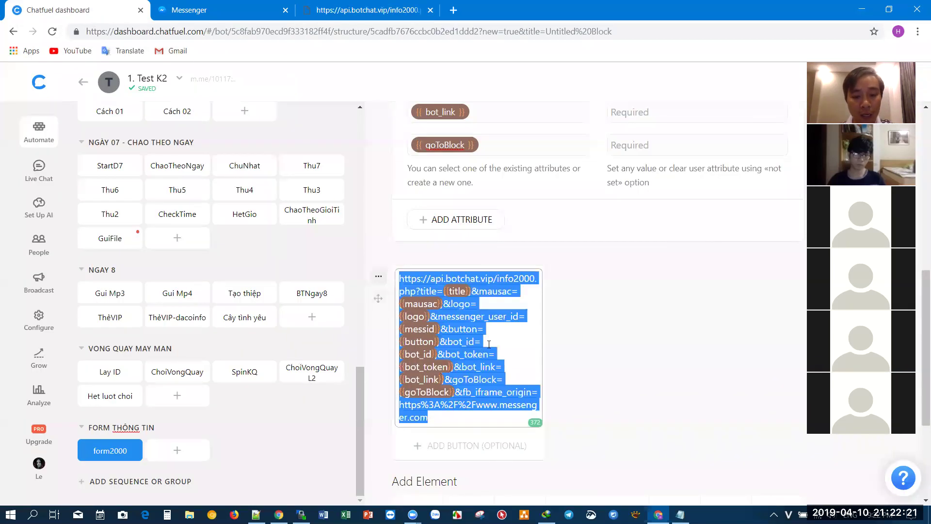
pyautogui.click(373, 7)
pyautogui.click(368, 30)
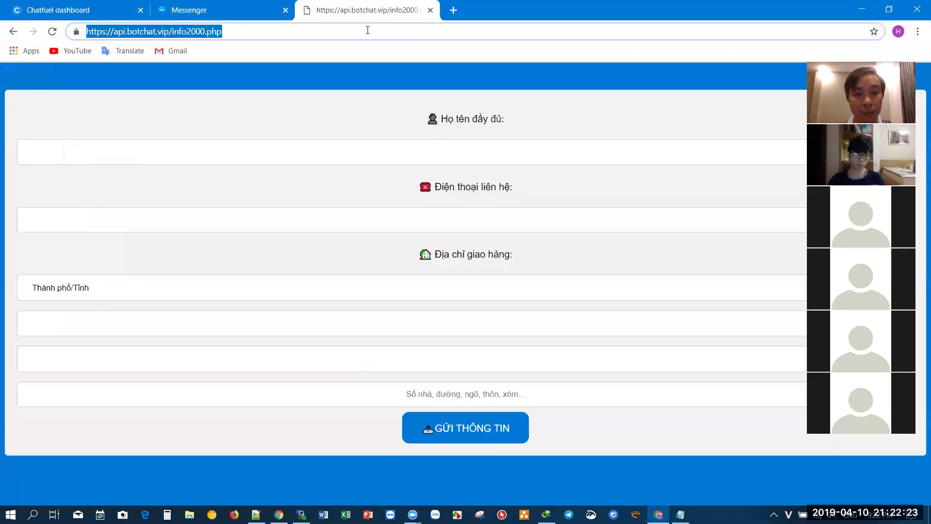
pyautogui.hotkey('ctrl', 'v')
pyautogui.press('Return')
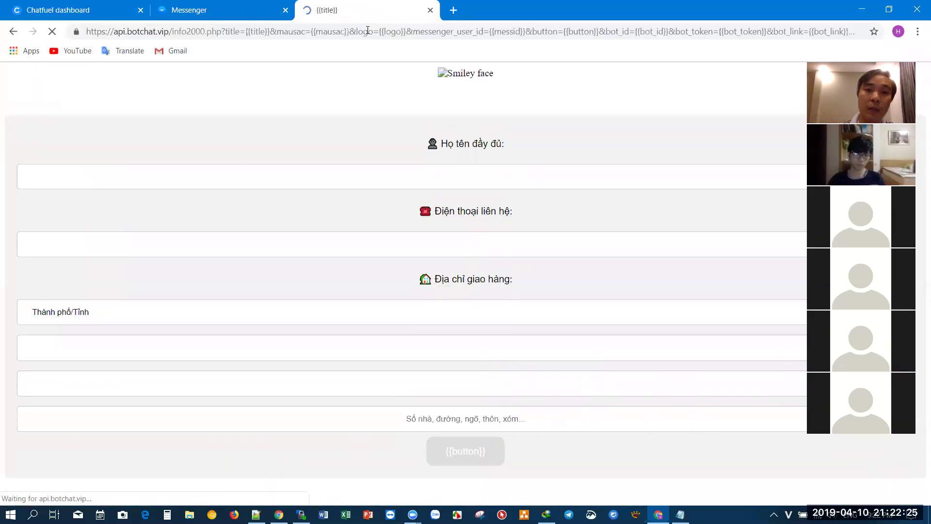
# Step: Replace the {{title}} placeholder in the form address with 'Form test lớp Nghề' and reload
pyautogui.moveTo(246, 28); pyautogui.dragTo(270, 28)
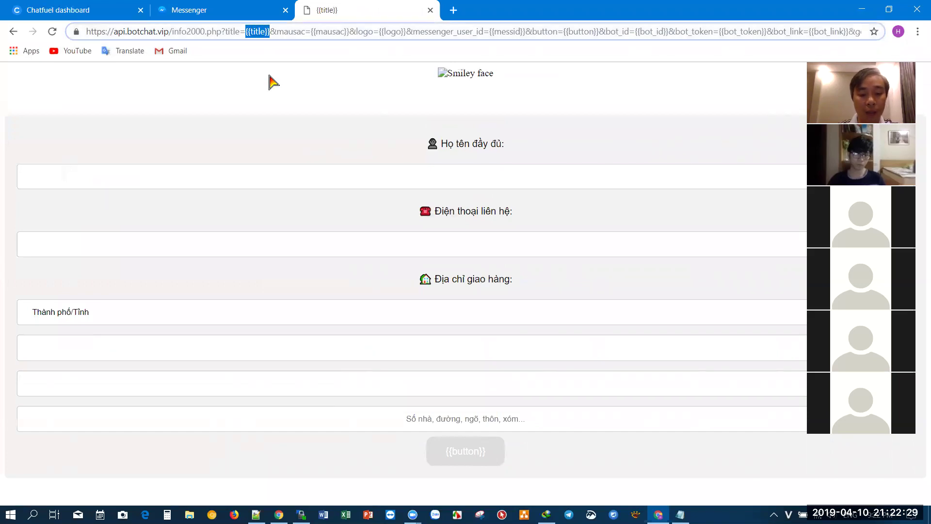
pyautogui.write('F')
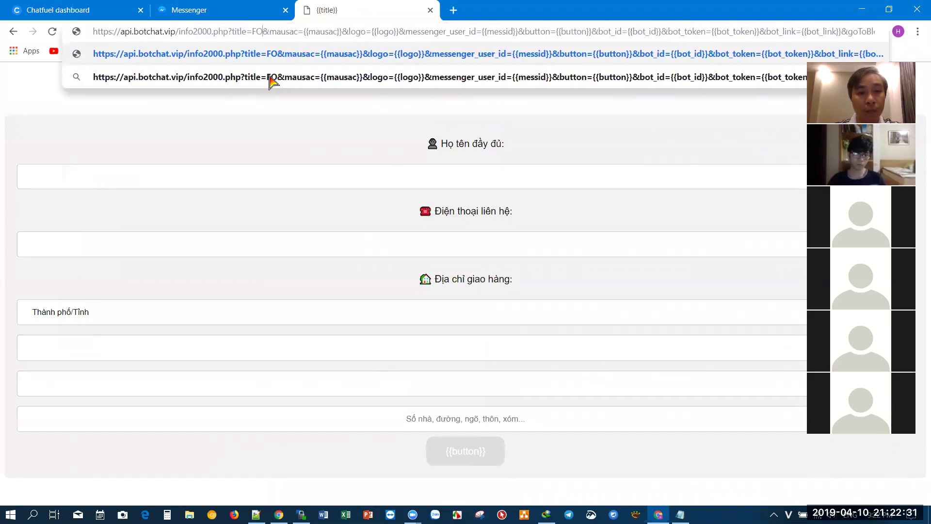
pyautogui.write('or')
pyautogui.press('BackSpace')
pyautogui.write('m test lớp Nghề')
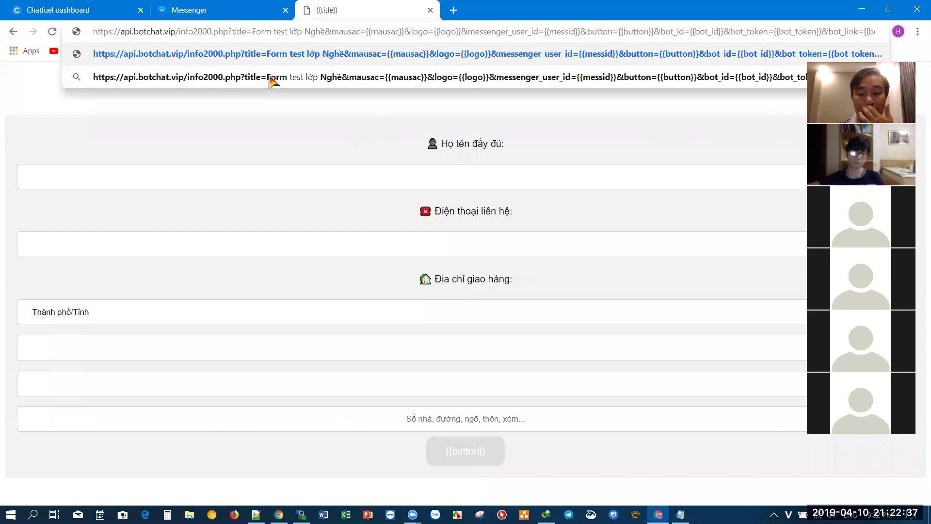
pyautogui.press('Return')
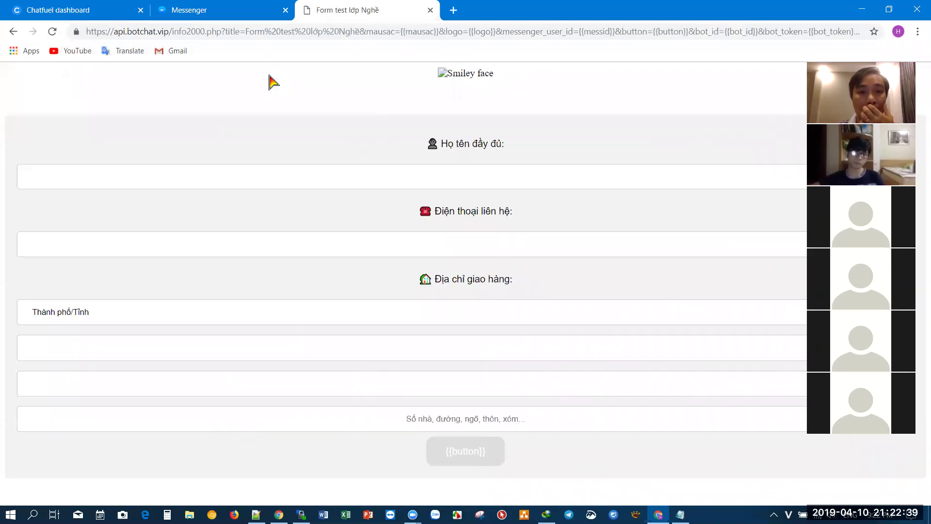
# Step: Try colour codes 11, 10 and 9 in the form address's mausac parameter
pyautogui.moveTo(400, 33); pyautogui.dragTo(447, 32)
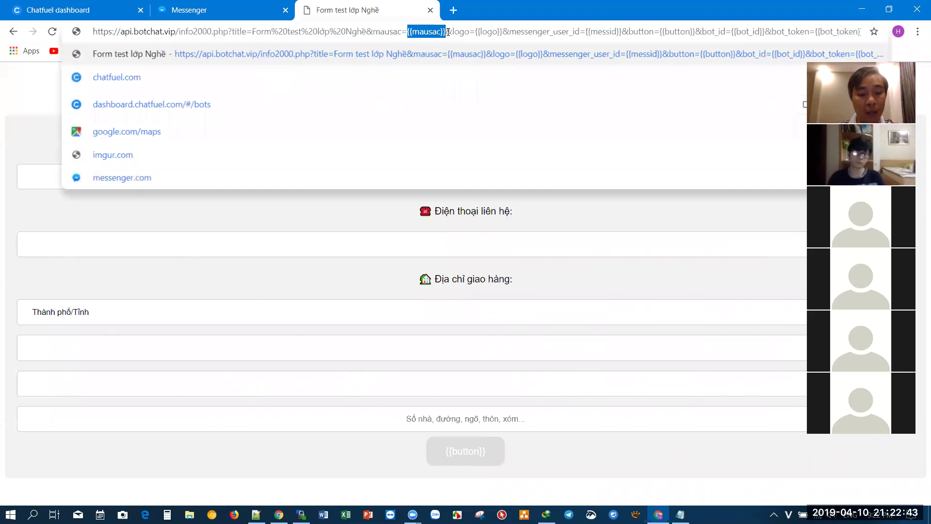
pyautogui.write('11')
pyautogui.press('Return')
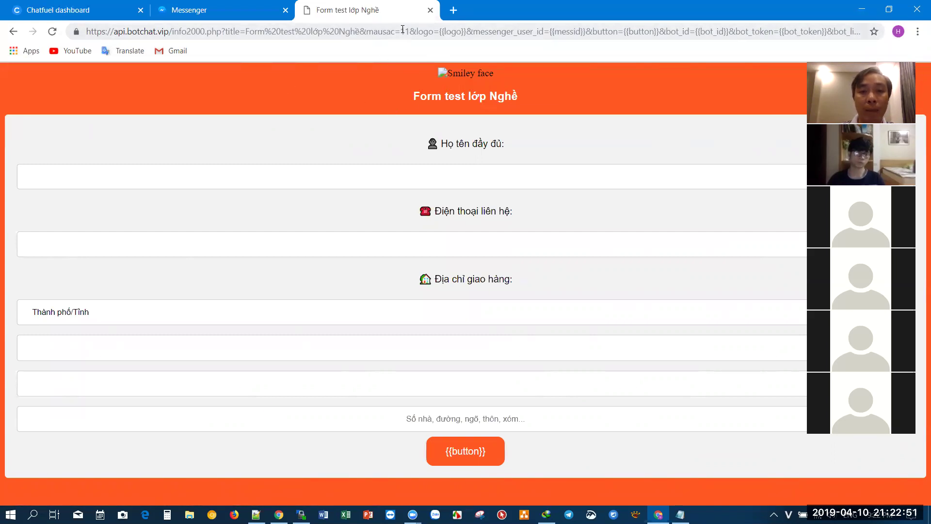
pyautogui.moveTo(406, 30); pyautogui.dragTo(409, 31)
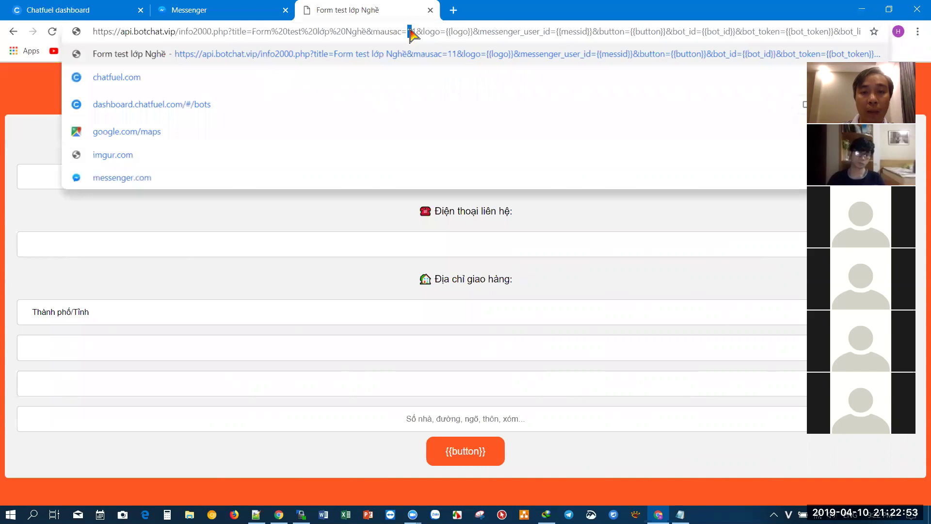
pyautogui.click(412, 32)
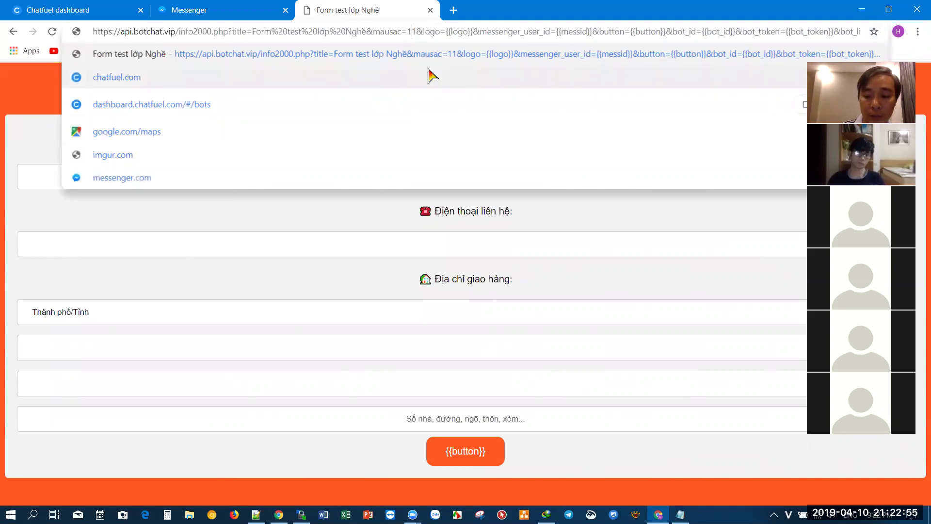
pyautogui.press('Delete')
pyautogui.write('0')
pyautogui.press('Return')
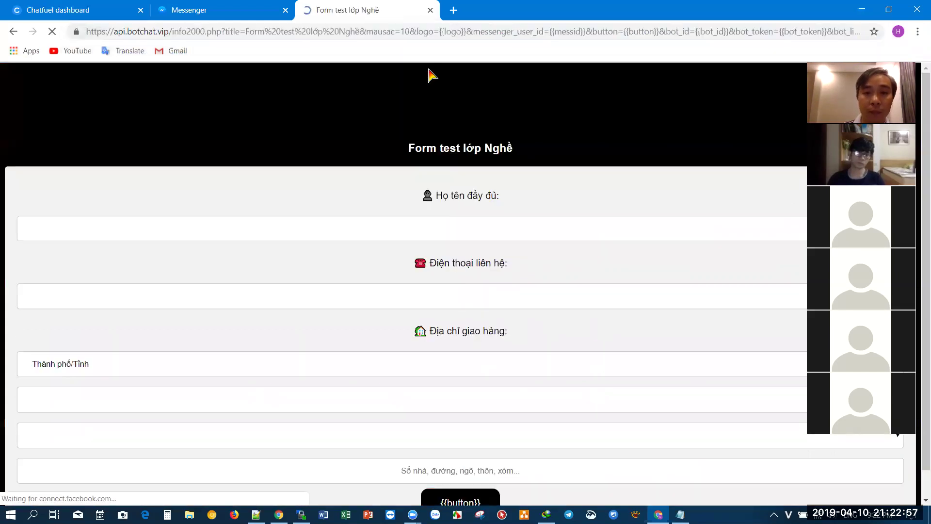
pyautogui.doubleClick(411, 31)
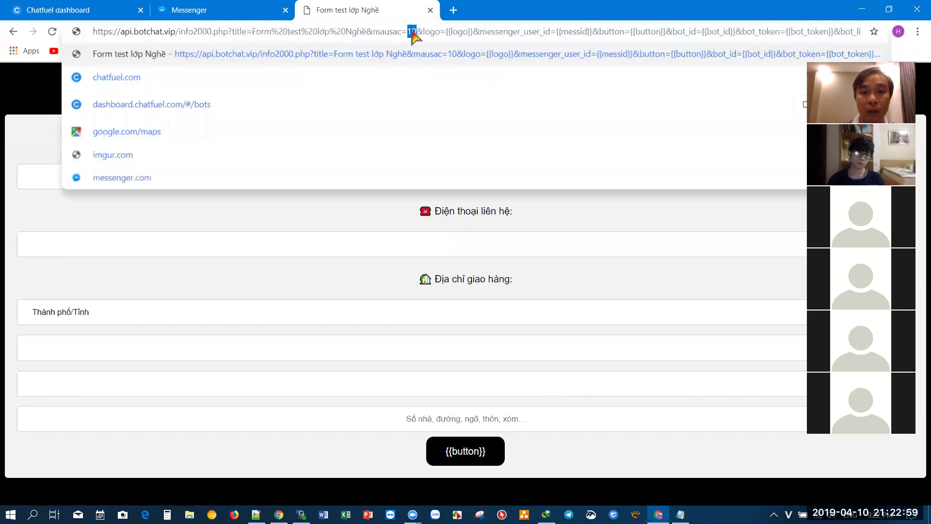
pyautogui.write('9')
pyautogui.press('Return')
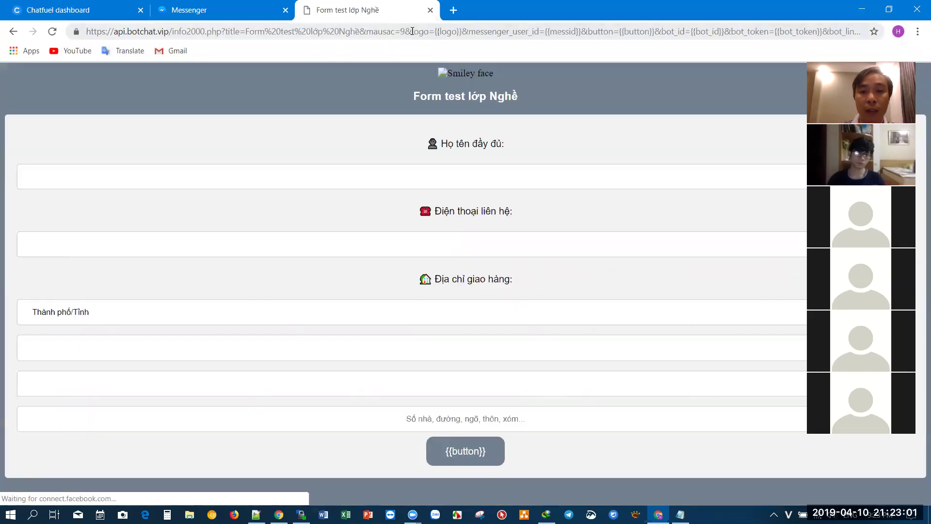
# Step: Try colour 5, then remove the &mausac parameter and reload the form
pyautogui.doubleClick(405, 32)
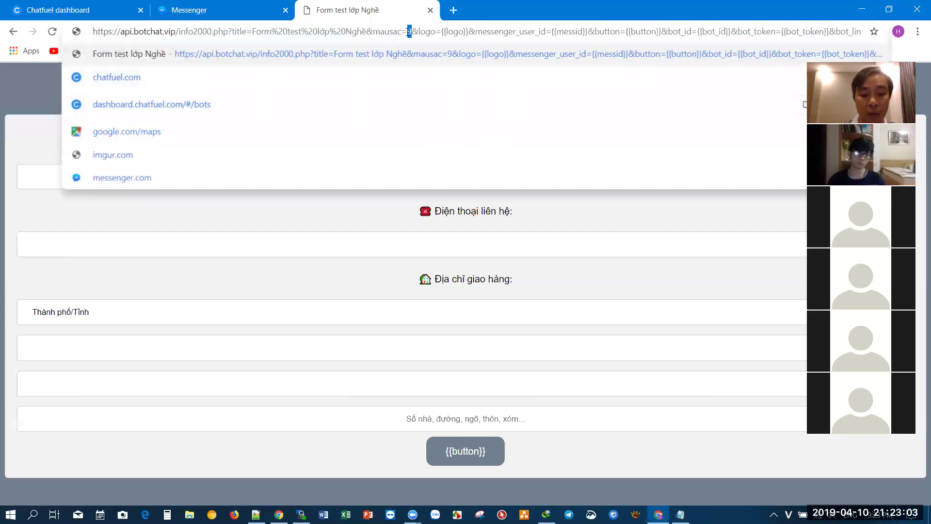
pyautogui.write('5')
pyautogui.press('Return')
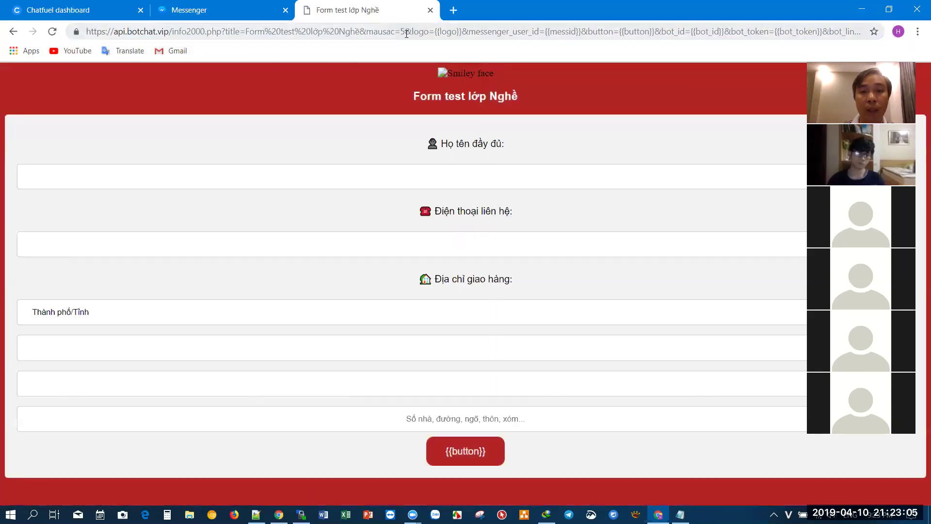
pyautogui.doubleClick(401, 32)
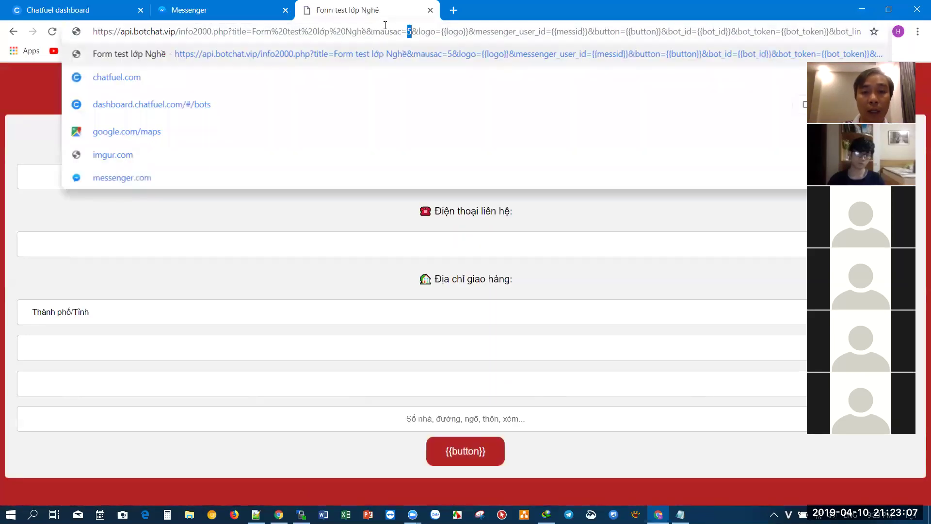
pyautogui.moveTo(369, 34); pyautogui.dragTo(413, 34)
pyautogui.press('BackSpace')
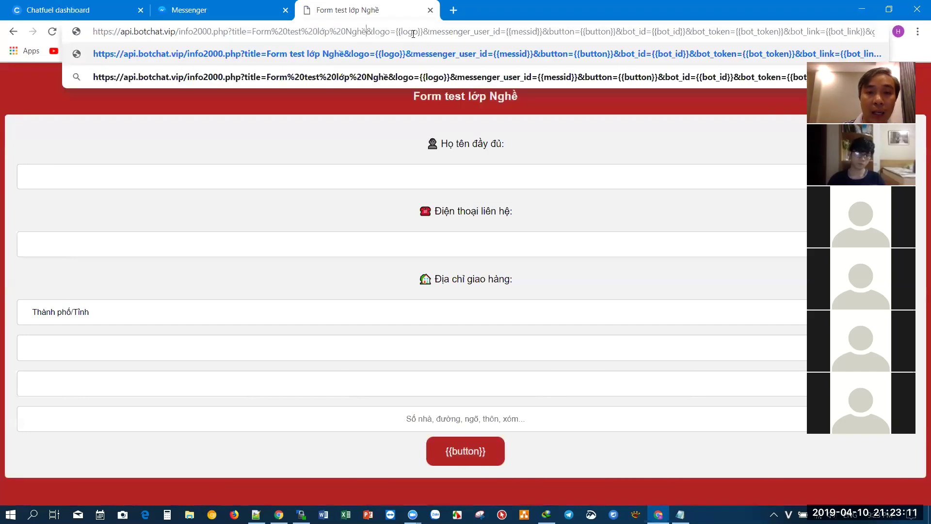
pyautogui.press('Return')
# Step: Clean leftover template text from the address and add &mausac=3 to load a red header
pyautogui.click(367, 37)
pyautogui.click(368, 36)
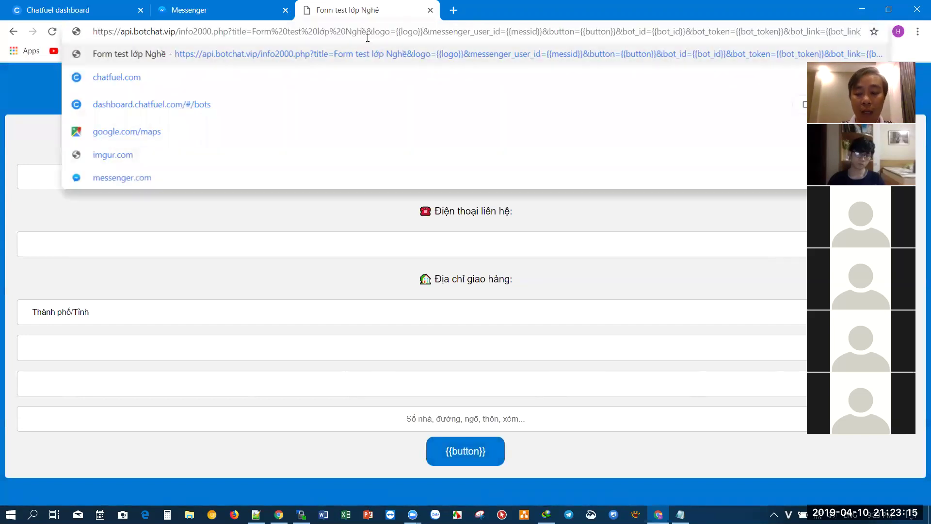
pyautogui.write('https://api.botchat.vip/info2000.php?title={{title}}&mausac={{mausac}}&logo={{logo}}&messenger_user_id={{messid}}&button={{button}}&bot_id={{bot_id}}&bot_token={{bot_token}}&bot_link={{bot_link}}&goToBlock={{goToBlock}}&fb_iframe_origin=https%3A%2F%2Fwww.messenger.com')
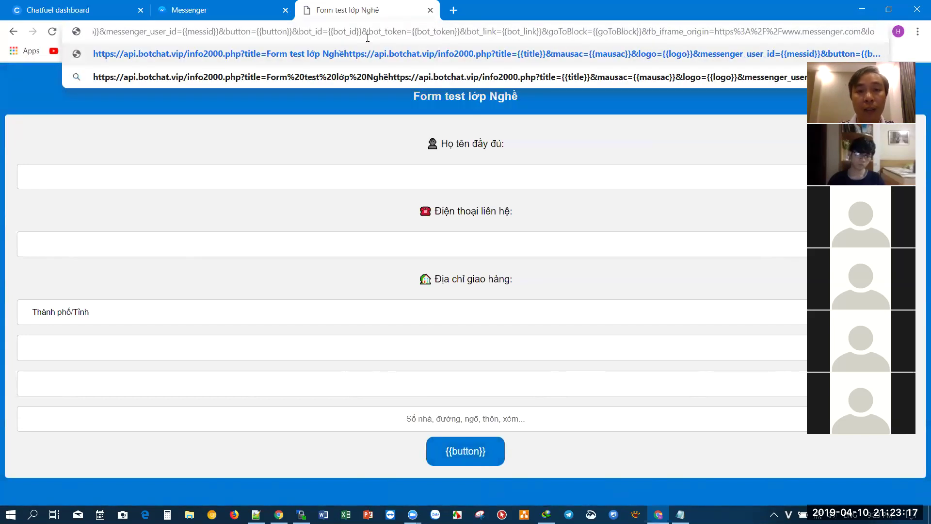
pyautogui.press('Return')
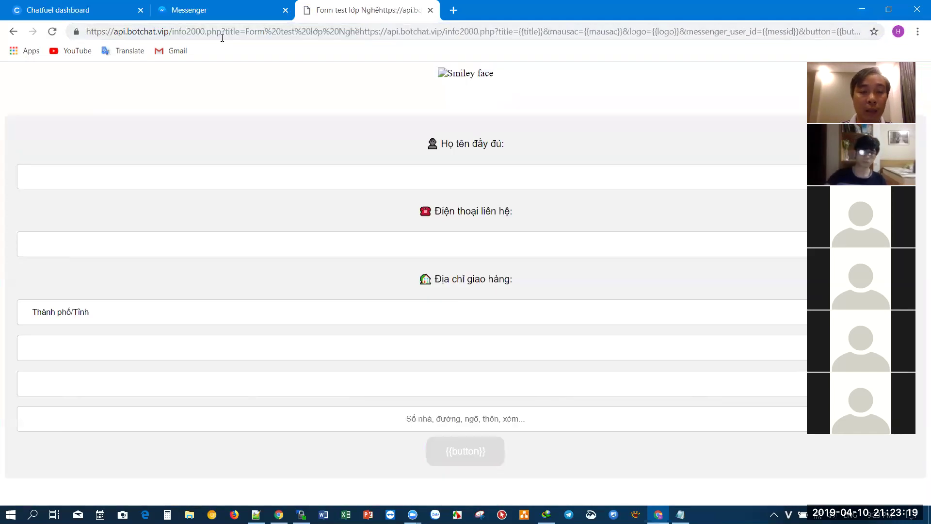
pyautogui.click(357, 32)
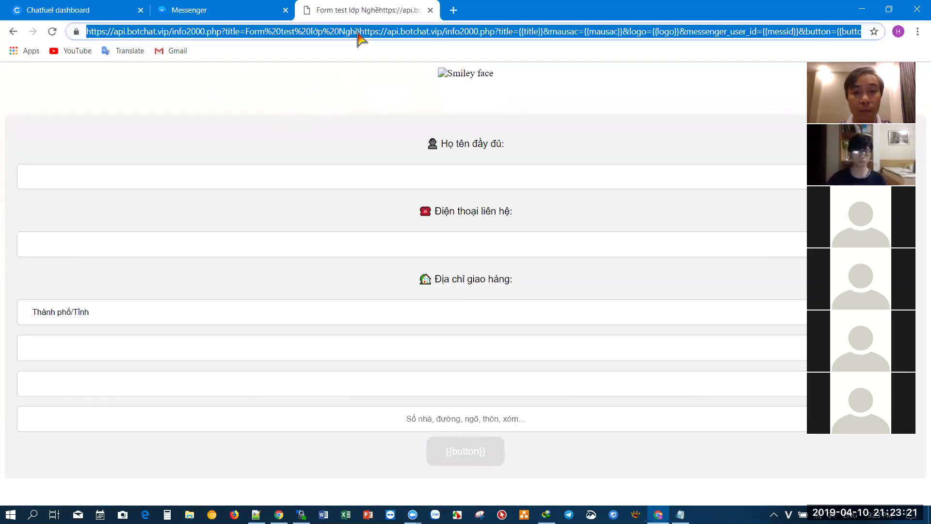
pyautogui.click(359, 32)
pyautogui.press('Delete')
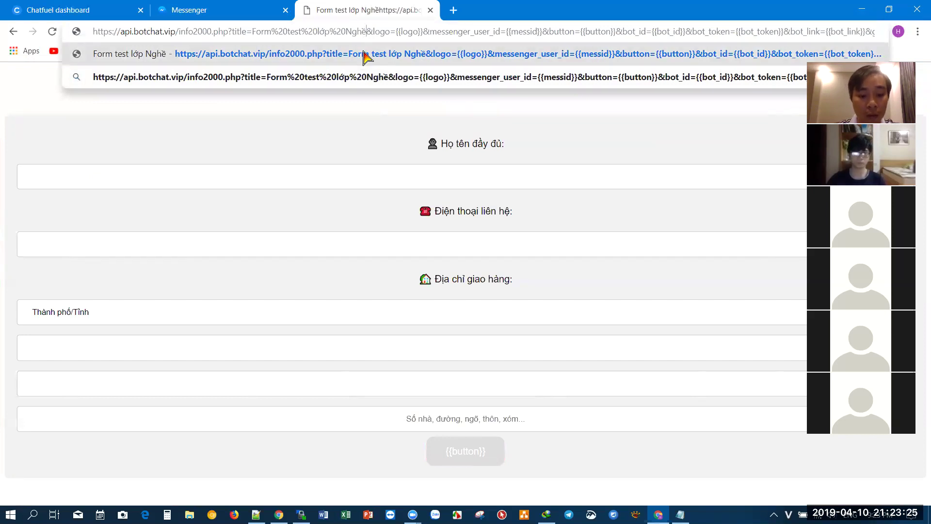
pyautogui.write('&mausac')
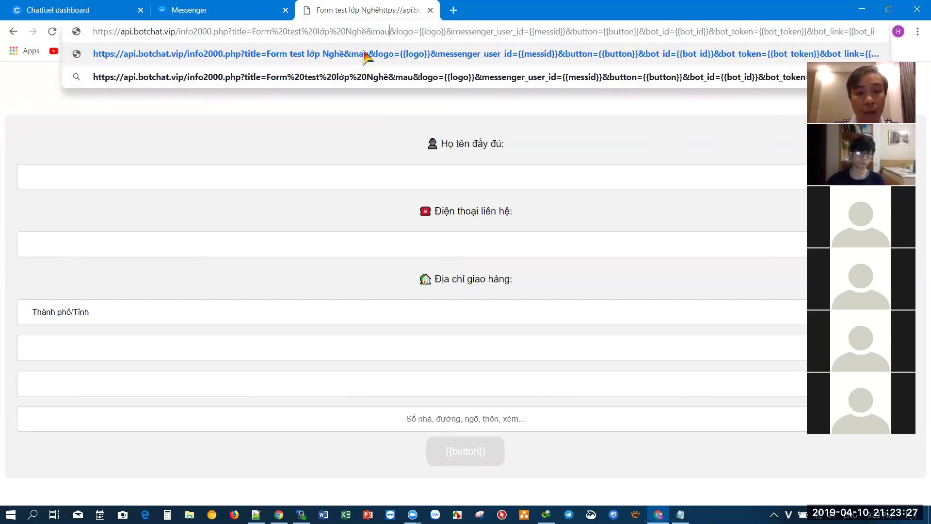
pyautogui.write('=')
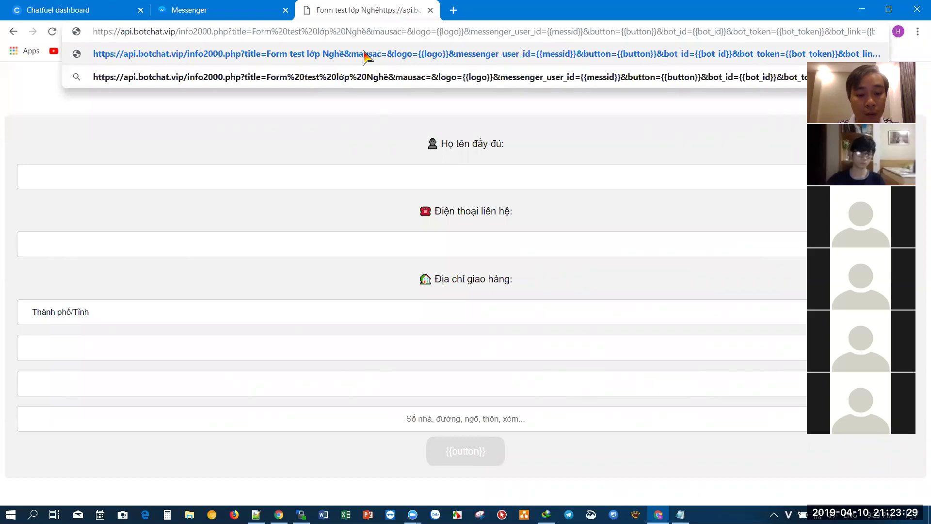
pyautogui.write('3')
pyautogui.press('Return')
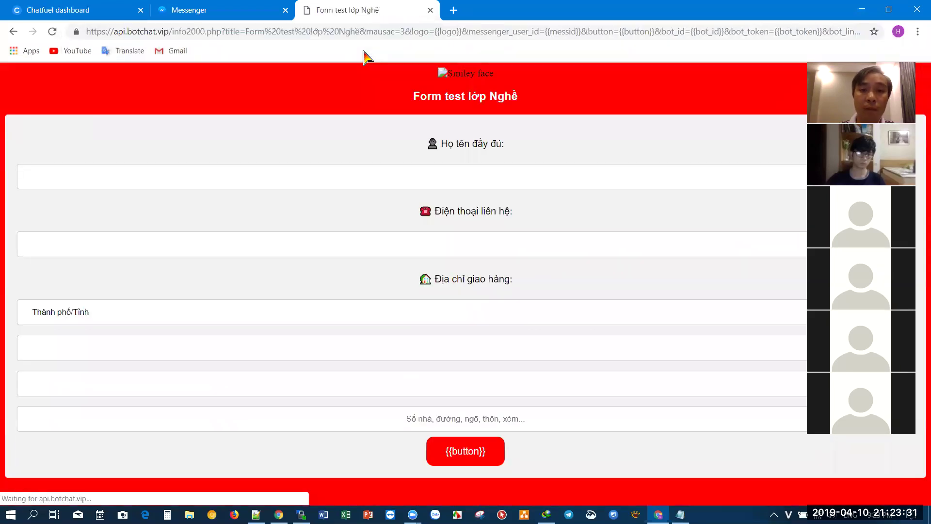
# Step: Inspect the logo placeholder in the form address without changing it
pyautogui.click(437, 30)
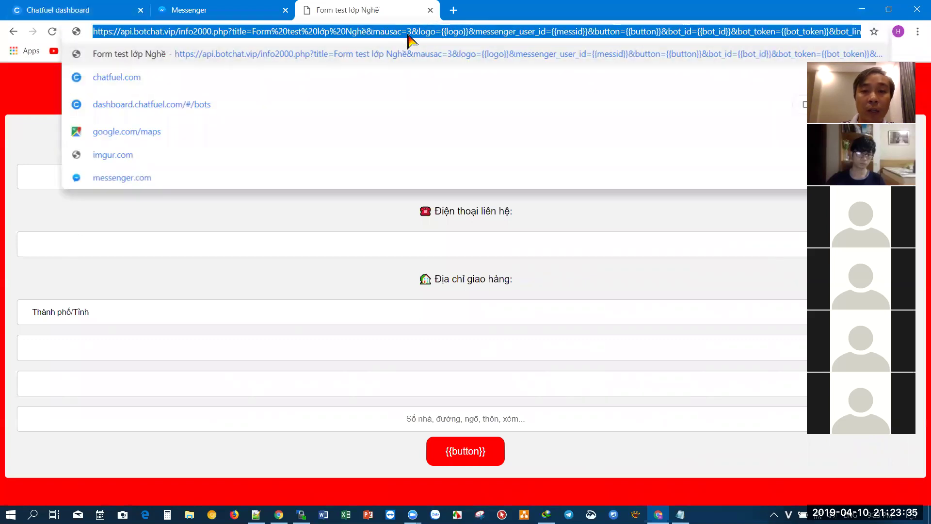
pyautogui.click(437, 31)
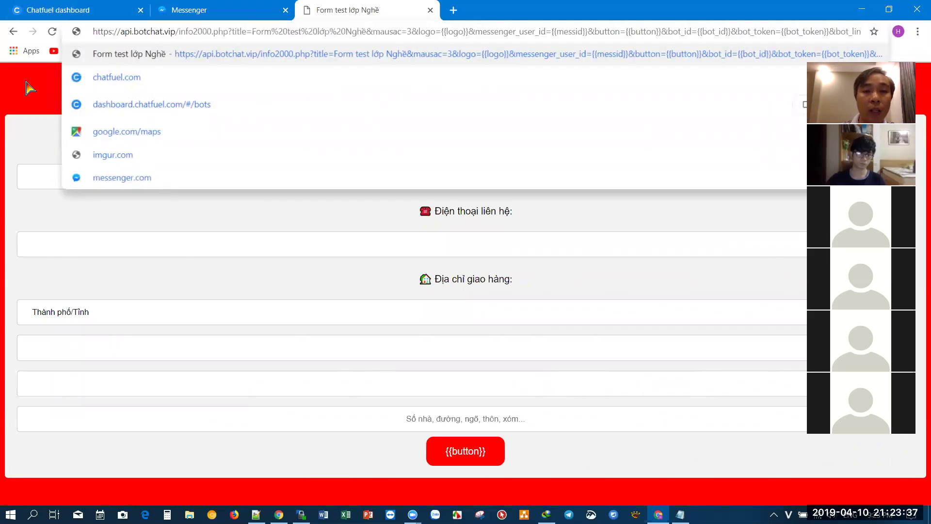
pyautogui.click(27, 88)
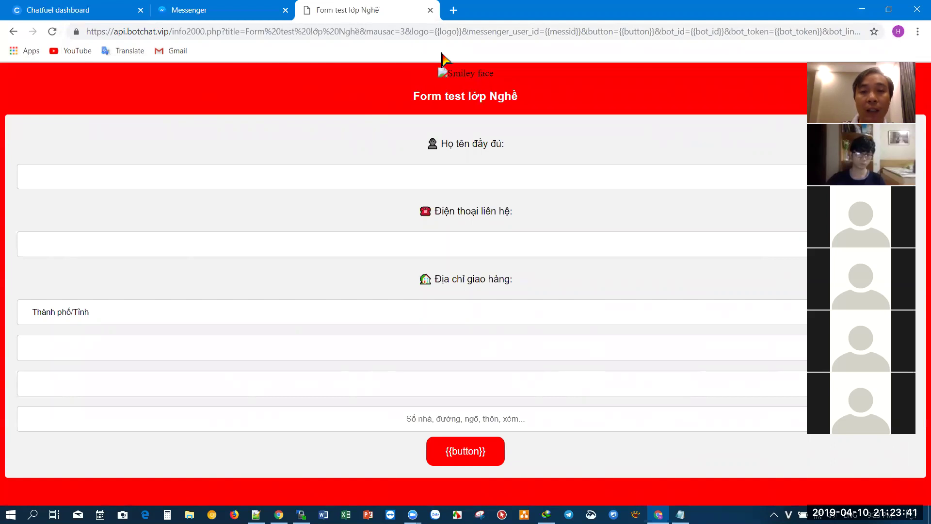
pyautogui.moveTo(435, 32); pyautogui.dragTo(466, 32)
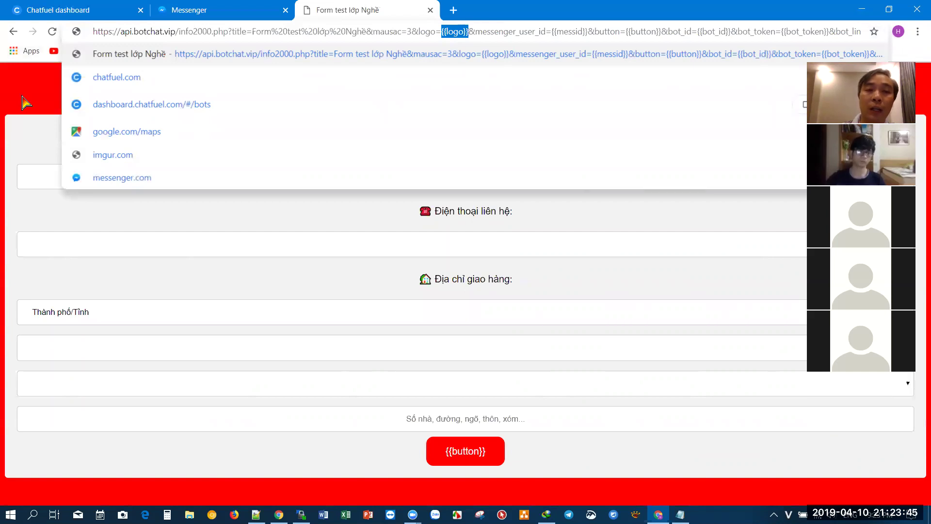
pyautogui.press('Return')
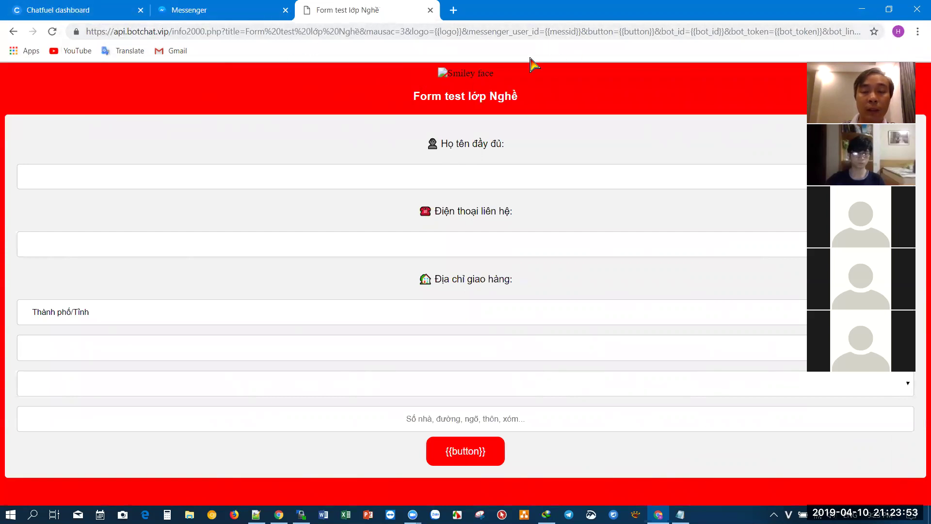
# Step: Enter 'Form test lớp Nghề' as the title value in form2000's set-attribute card
pyautogui.click(59, 9)
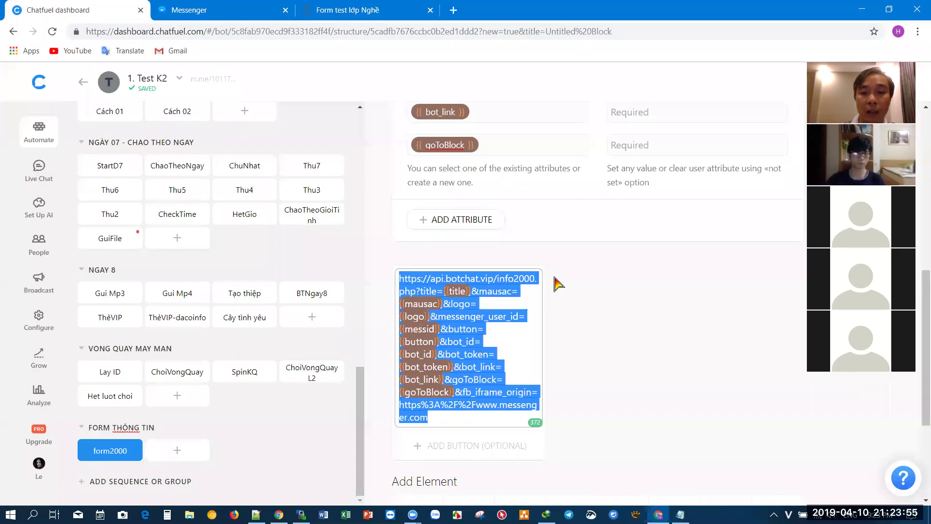
pyautogui.scroll(5, 613, 202)
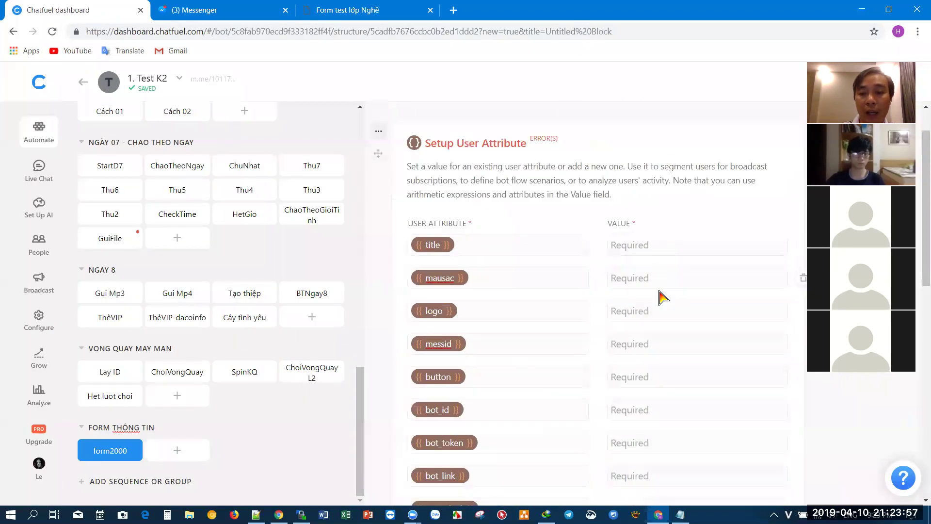
pyautogui.scroll(-5, 661, 298)
pyautogui.scroll(-2, 660, 292)
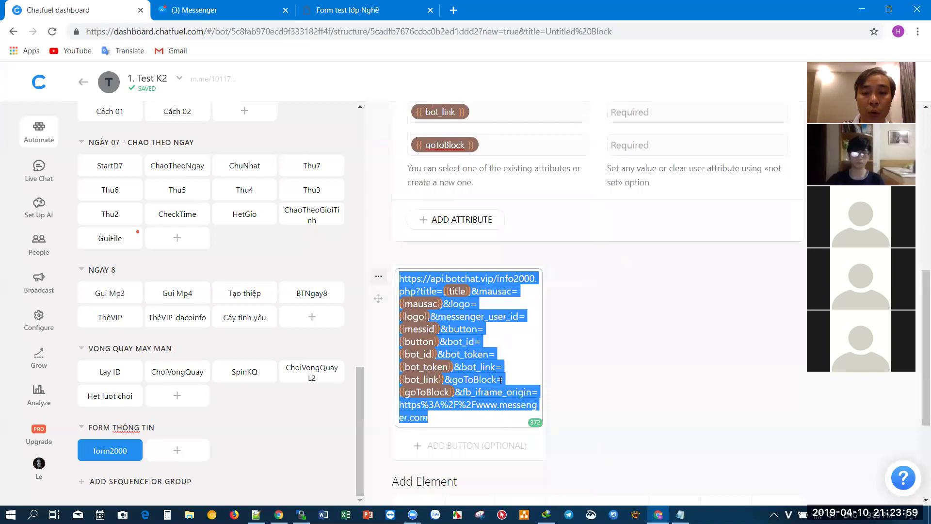
pyautogui.scroll(4, 602, 194)
pyautogui.scroll(-5, 427, 313)
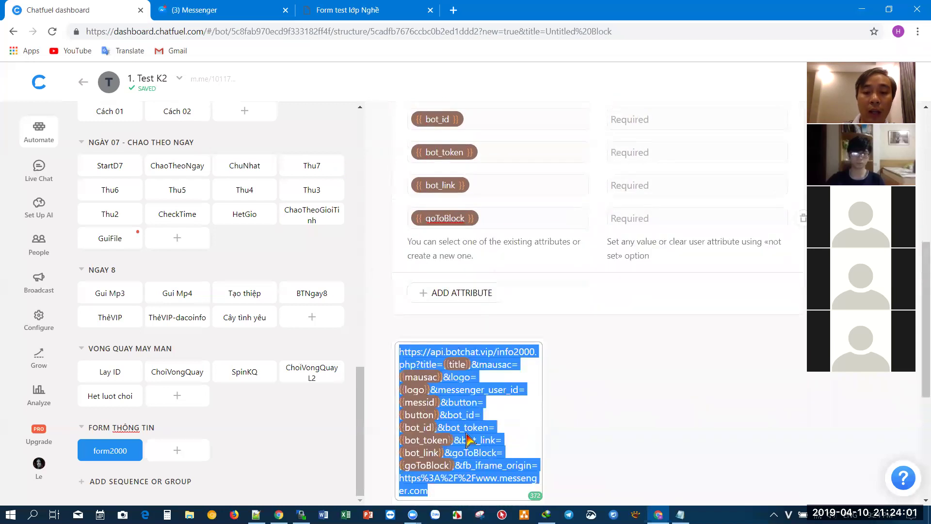
pyautogui.click(695, 362)
pyautogui.scroll(10, 470, 240)
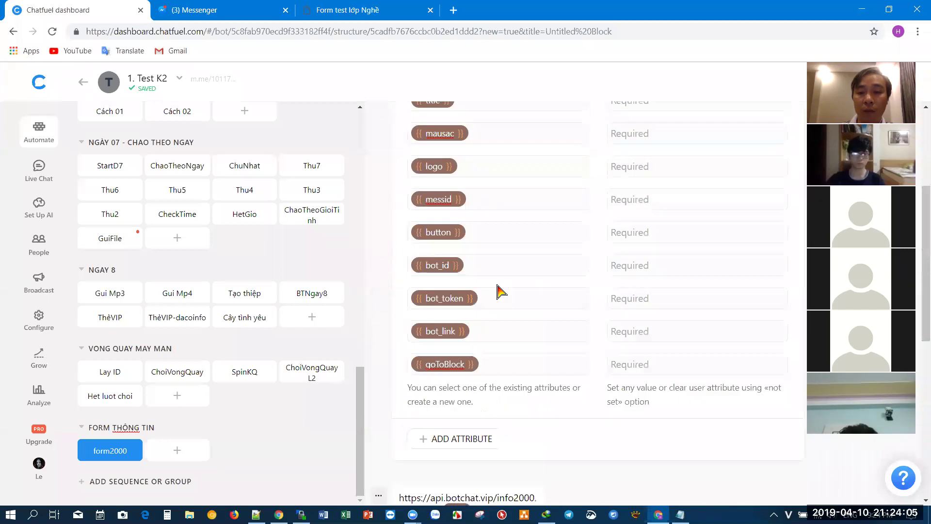
pyautogui.click(697, 297)
pyautogui.write('Fo')
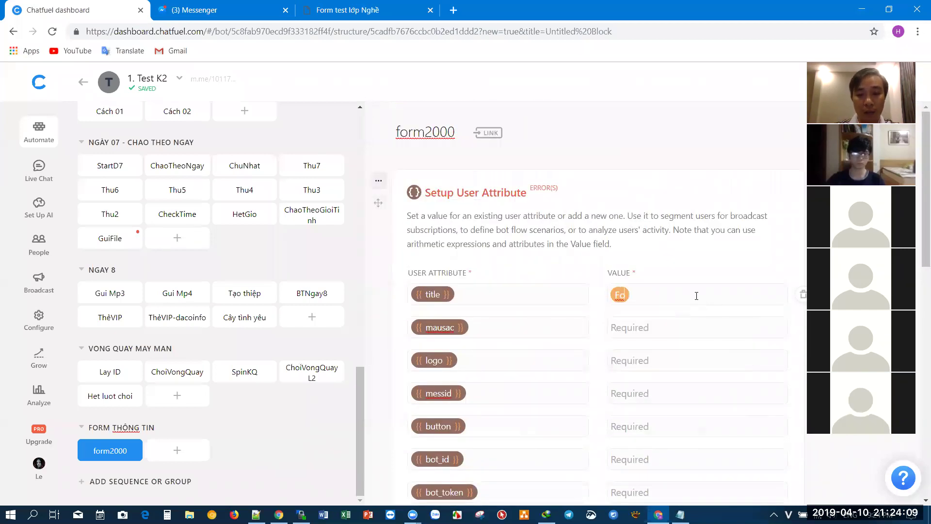
pyautogui.write('rm test lớp Nghề')
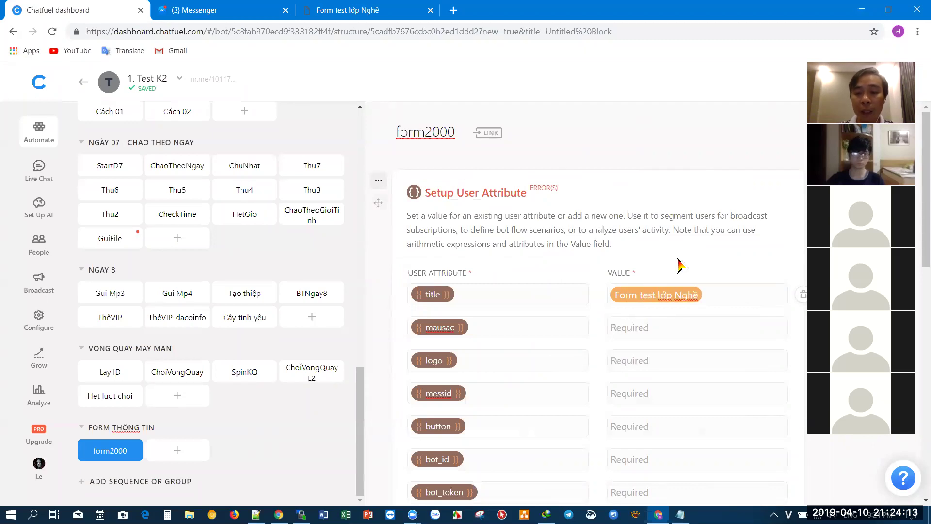
pyautogui.scroll(-3, 676, 257)
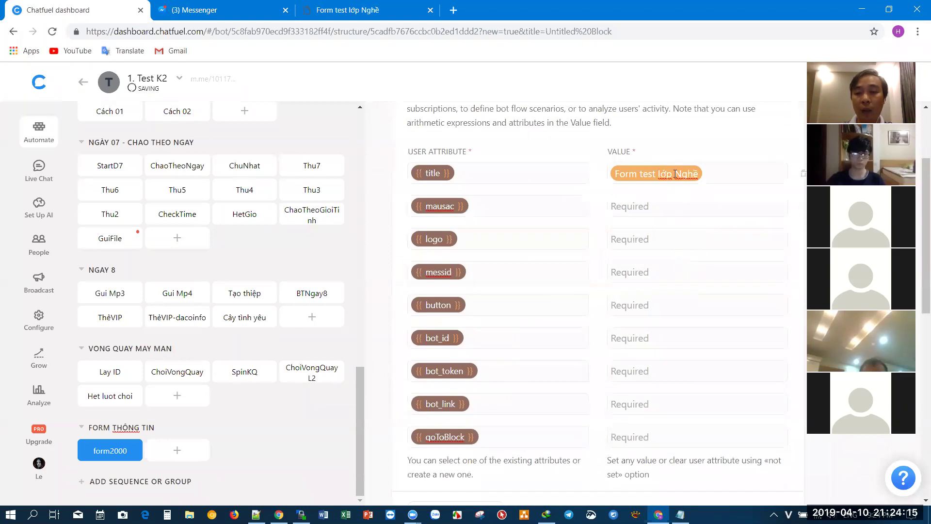
pyautogui.scroll(-5, 640, 184)
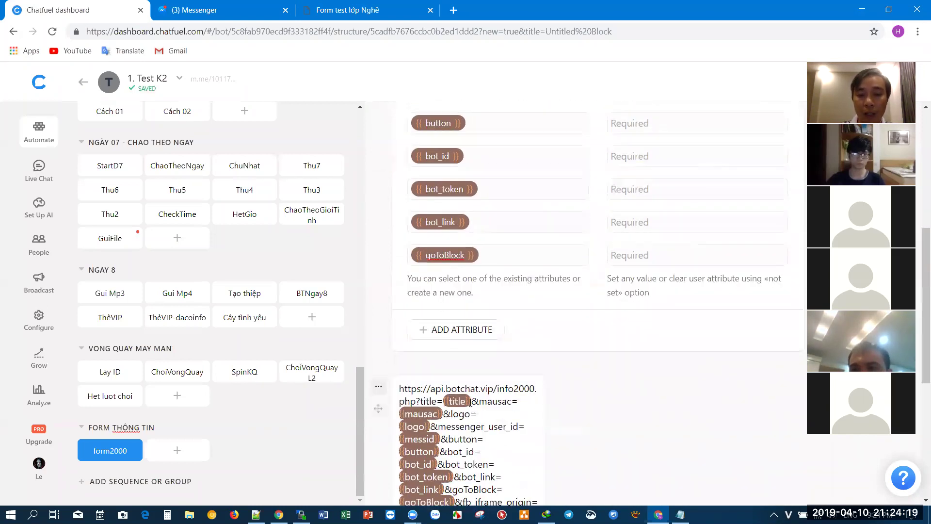
# Step: Check the title text in the test form page's address
pyautogui.click(343, 9)
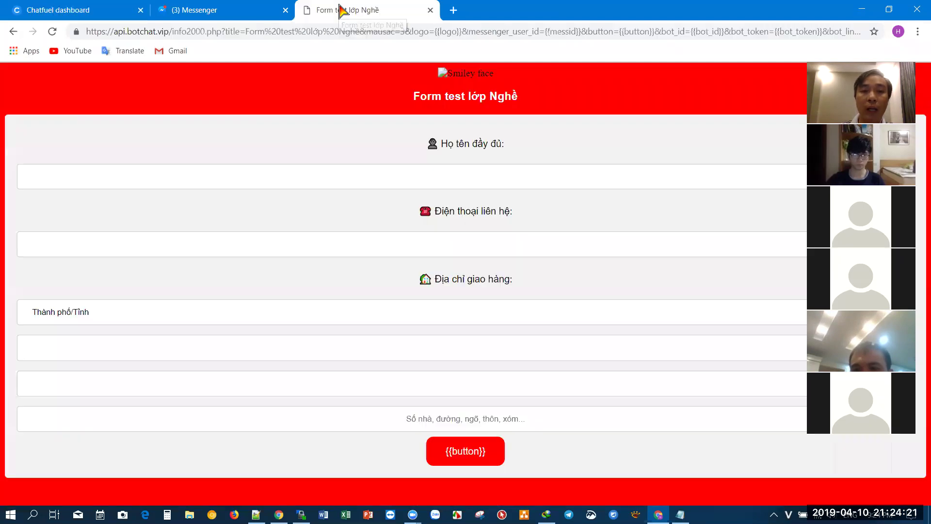
pyautogui.click(254, 32)
pyautogui.click(254, 32)
pyautogui.moveTo(253, 32); pyautogui.dragTo(362, 34)
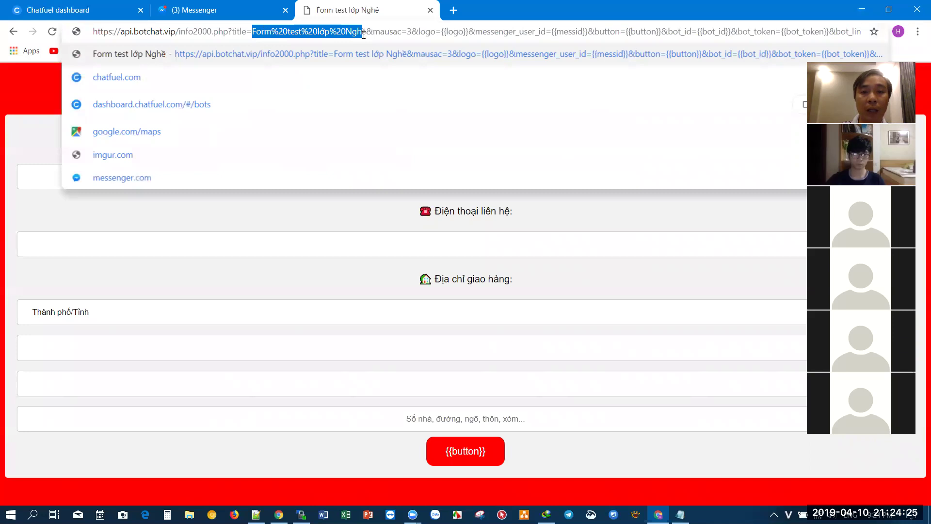
# Step: Type 3 as the mausac attribute value, confirming it against the form's colour code
pyautogui.click(91, 14)
pyautogui.scroll(3, 623, 218)
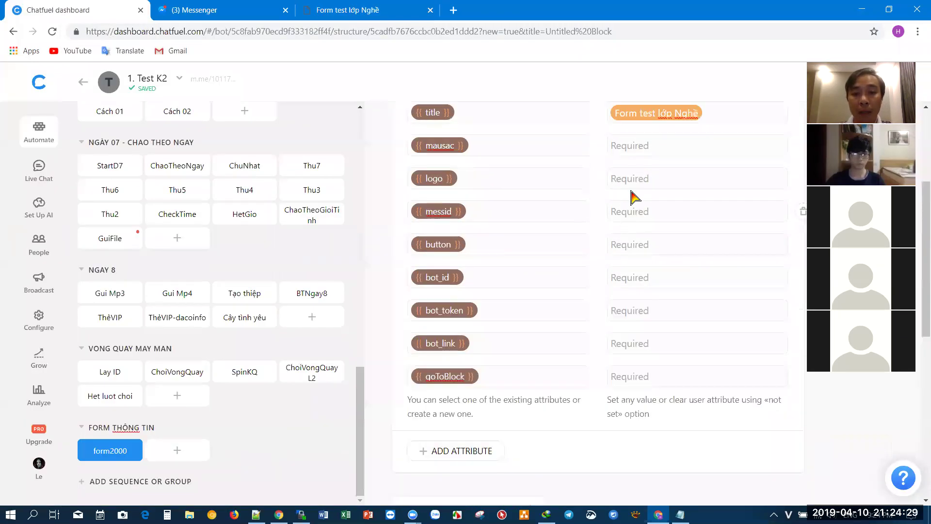
pyautogui.click(645, 152)
pyautogui.write('3')
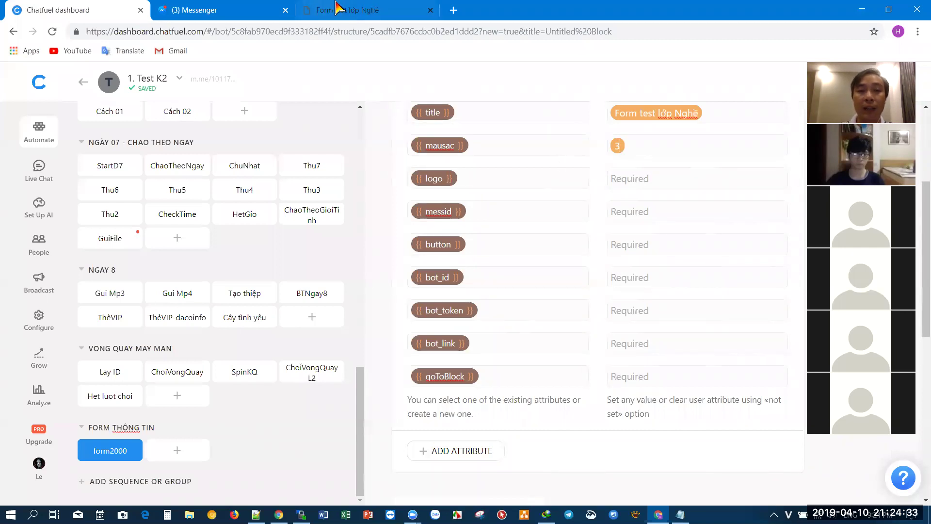
pyautogui.click(338, 7)
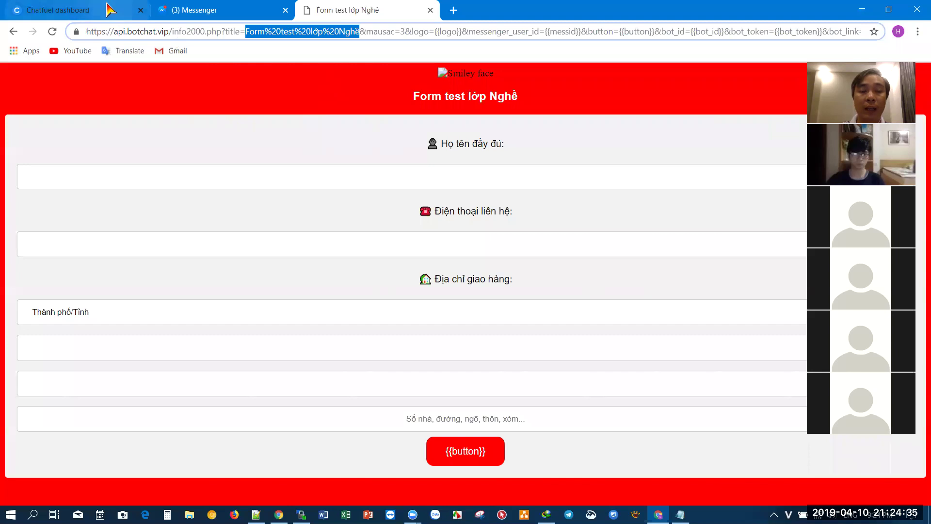
pyautogui.click(73, 10)
pyautogui.click(648, 187)
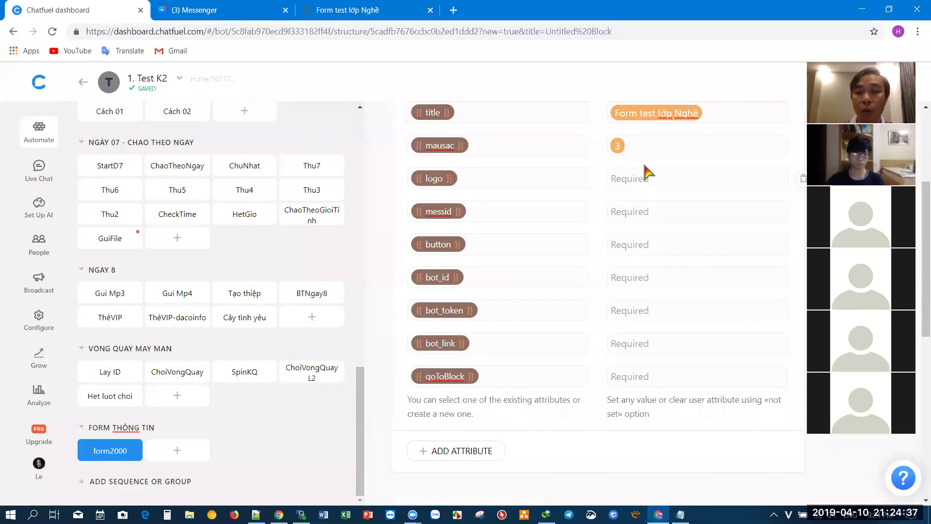
pyautogui.click(646, 179)
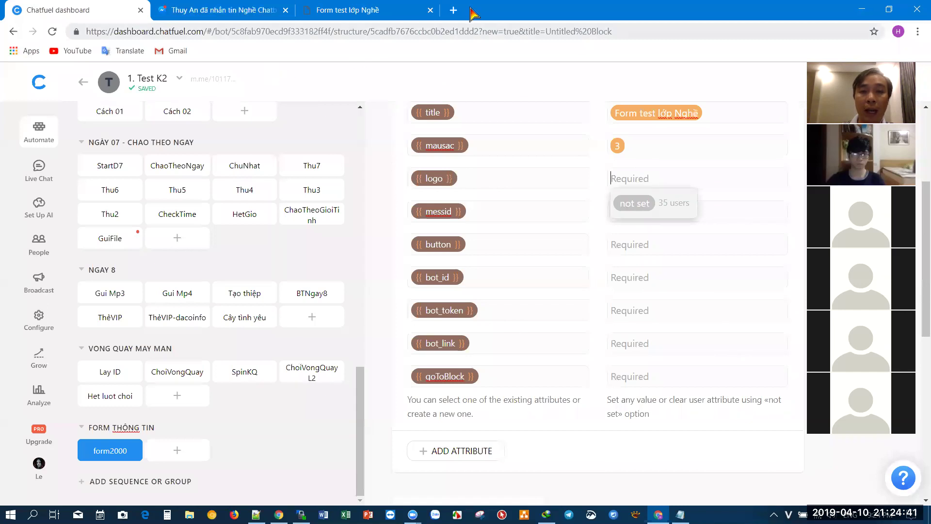
# Step: Upload the codemess.png image to Imgur as a new post
pyautogui.click(453, 9)
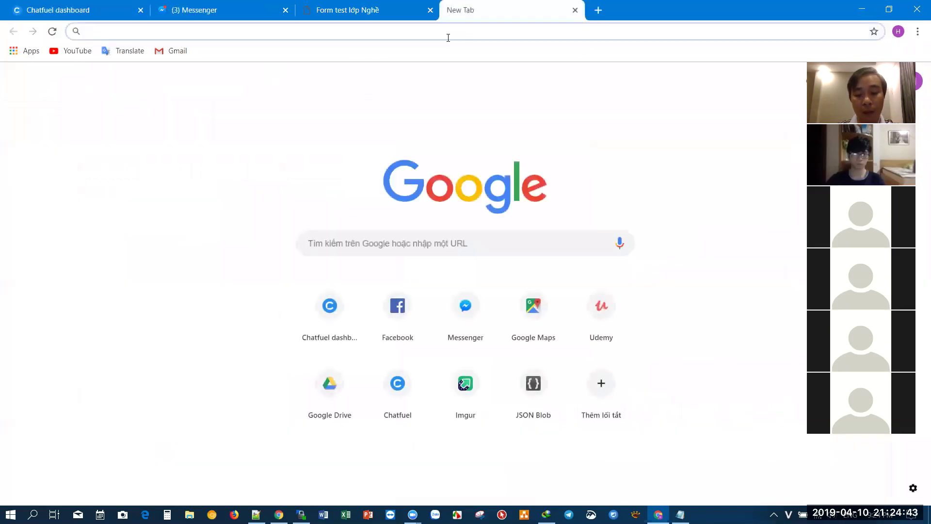
pyautogui.write('imgur')
pyautogui.press('Return')
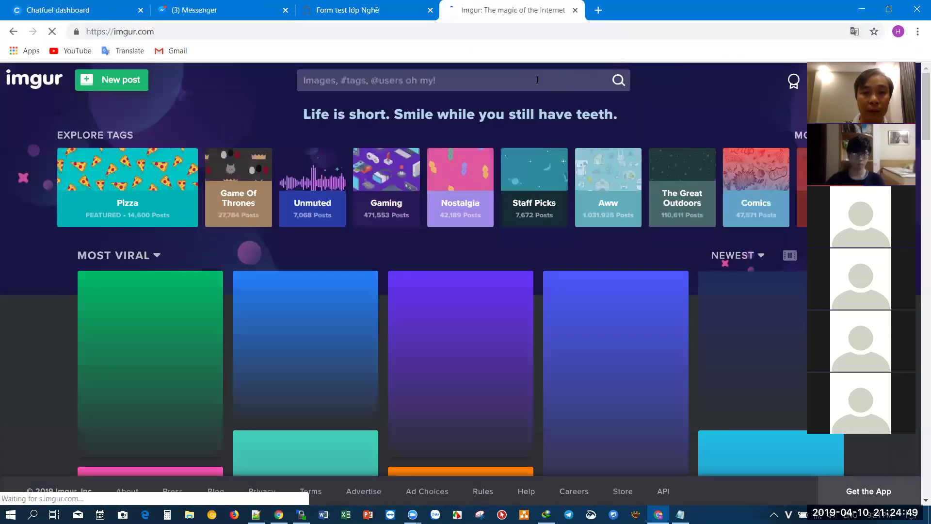
pyautogui.click(86, 79)
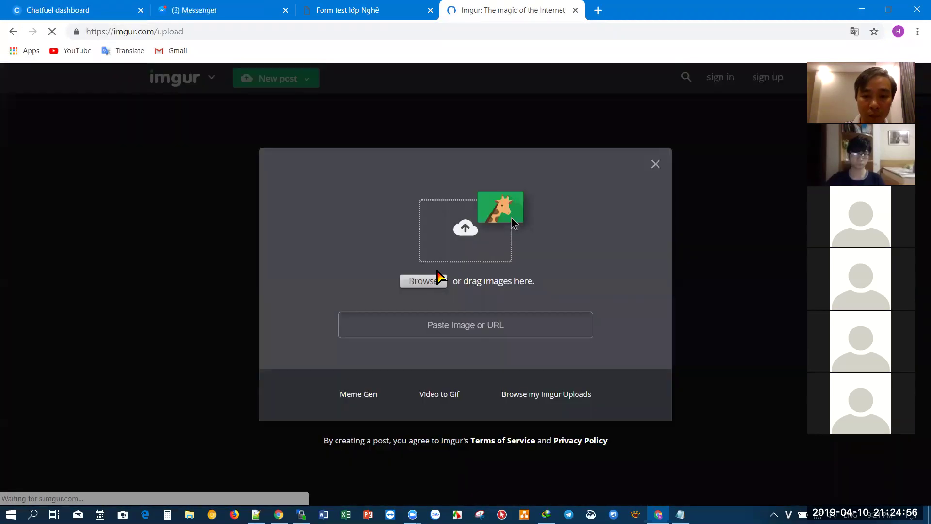
pyautogui.click(439, 279)
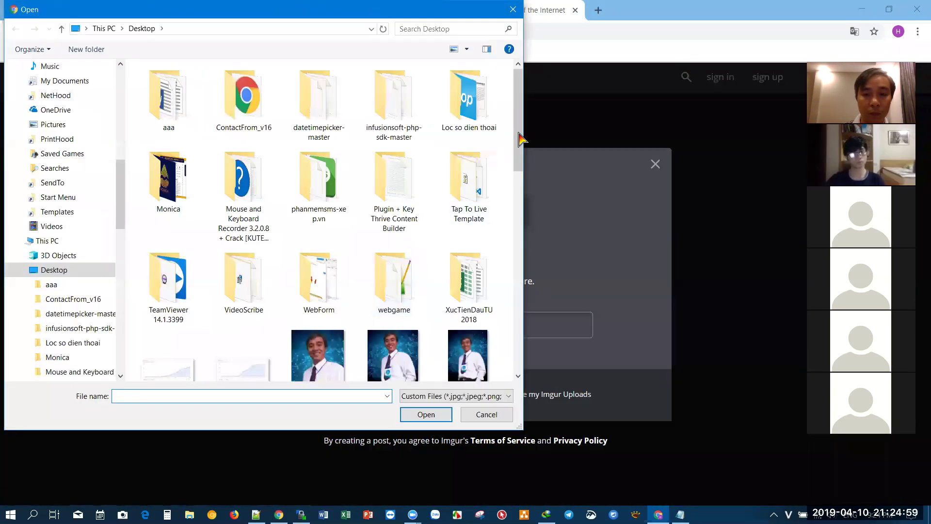
pyautogui.moveTo(518, 156); pyautogui.dragTo(507, 319)
pyautogui.click(395, 144)
pyautogui.doubleClick(394, 144)
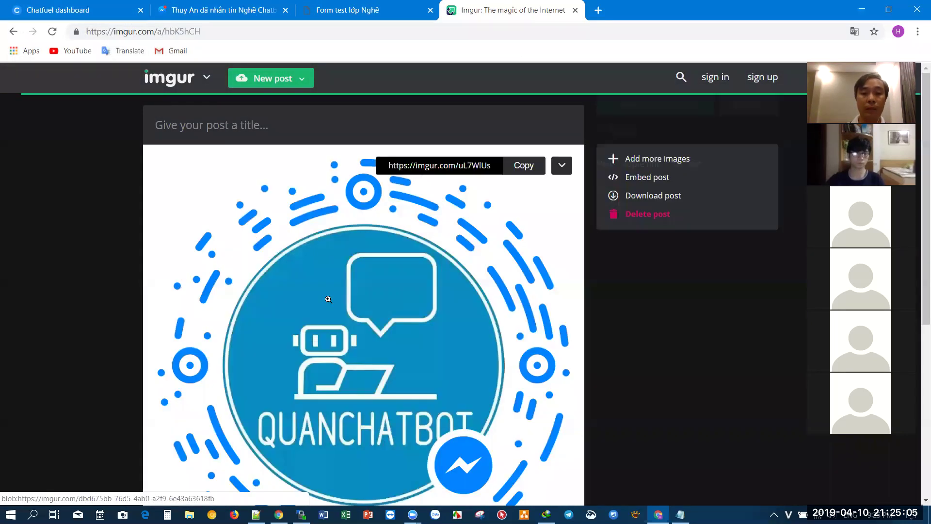
# Step: Open the uploaded image in its own tab and select its direct link
pyautogui.rightClick(345, 286)
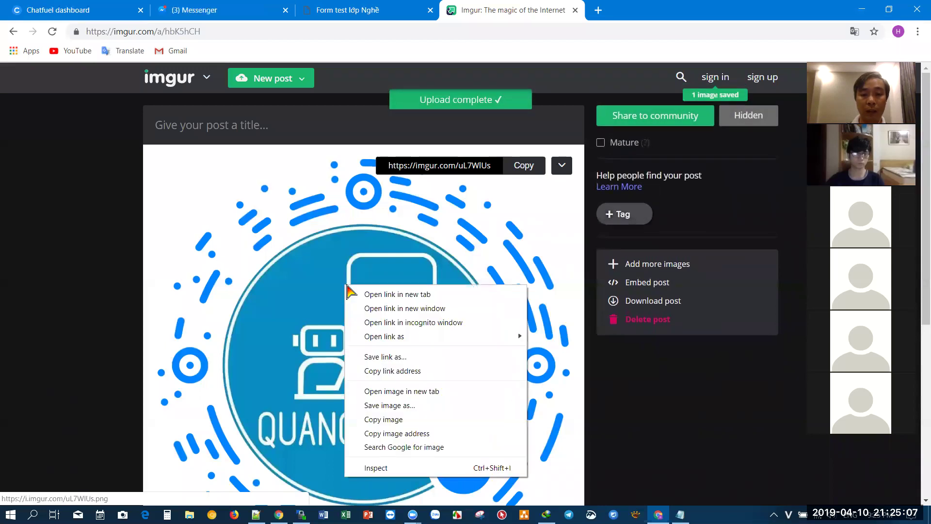
pyautogui.click(369, 391)
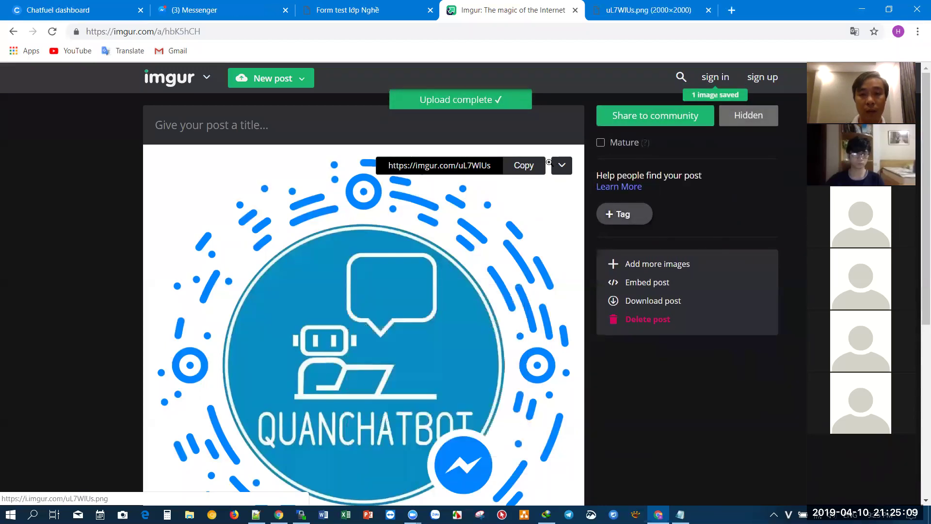
pyautogui.click(649, 10)
pyautogui.click(227, 31)
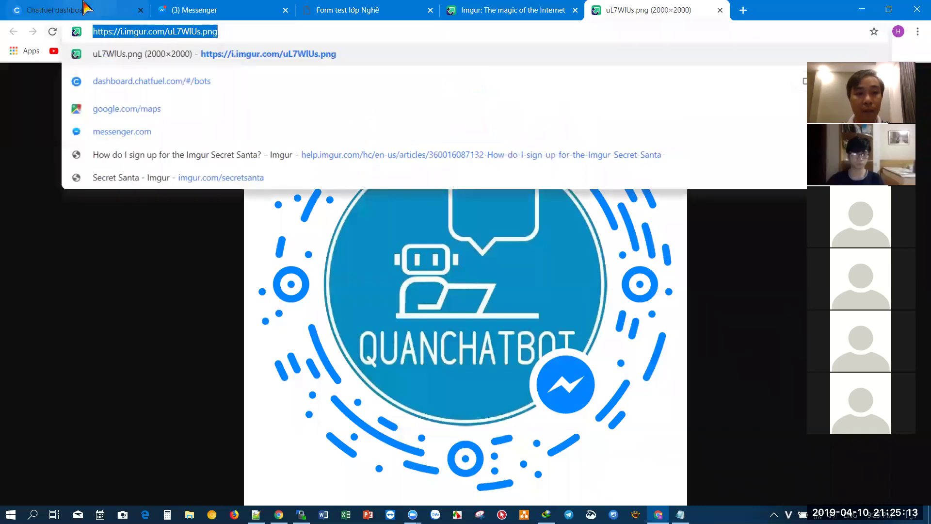
# Step: Paste the Imgur link as logo and enter {{ messenger user id }} as messid
pyautogui.click(86, 5)
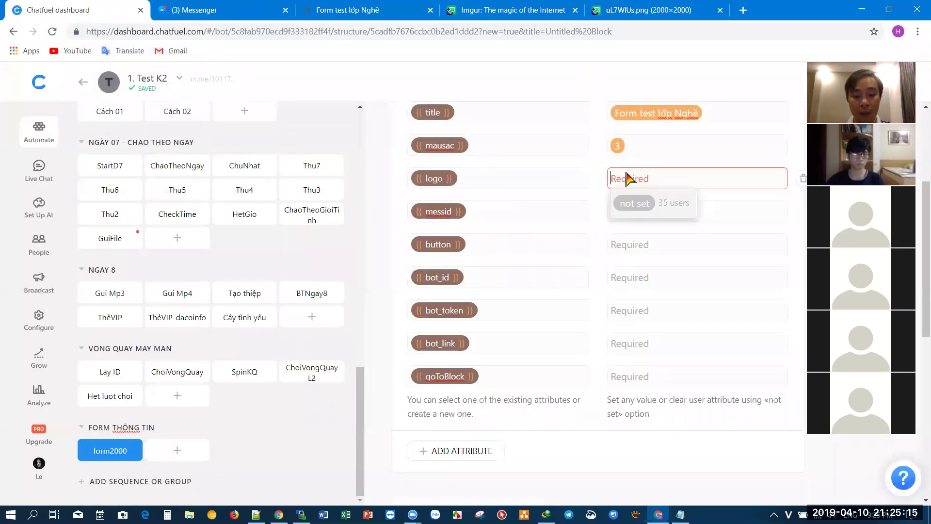
pyautogui.write('https://i.imgur.com/uL7WIUs.png')
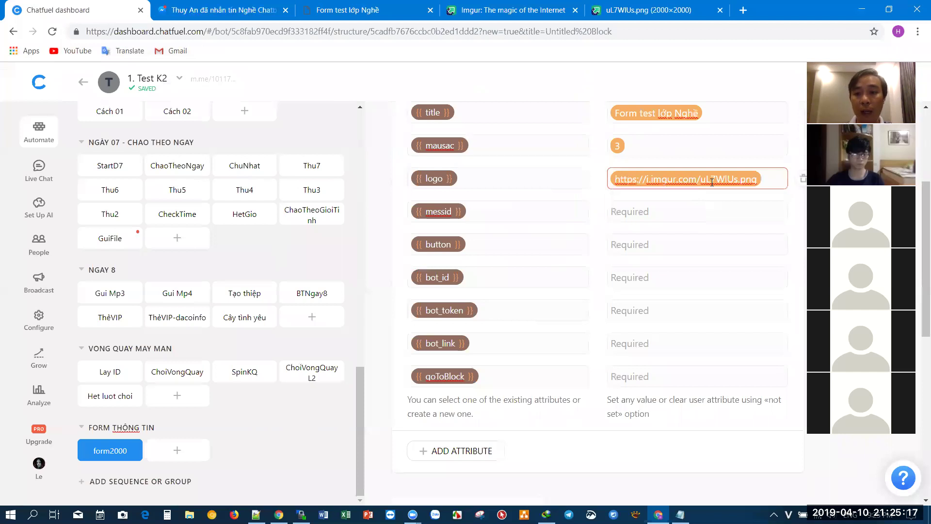
pyautogui.click(682, 214)
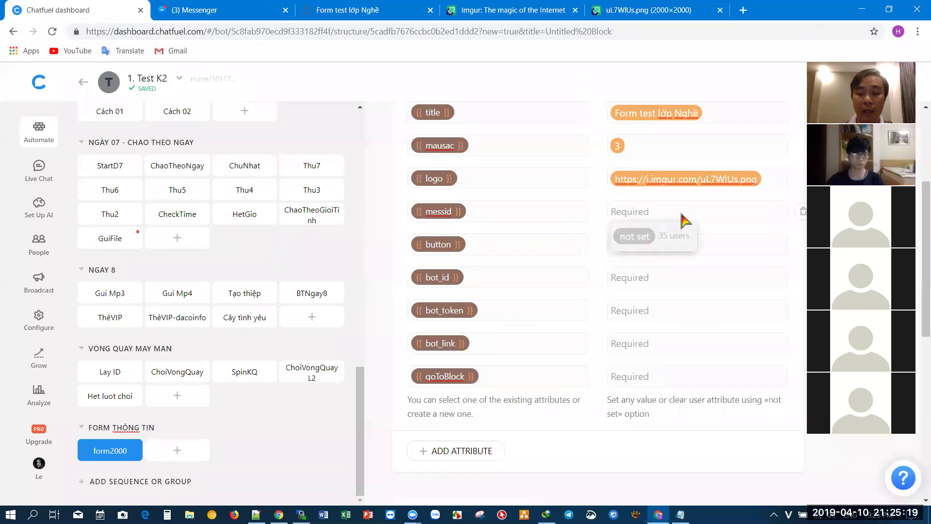
pyautogui.write('{{ mess')
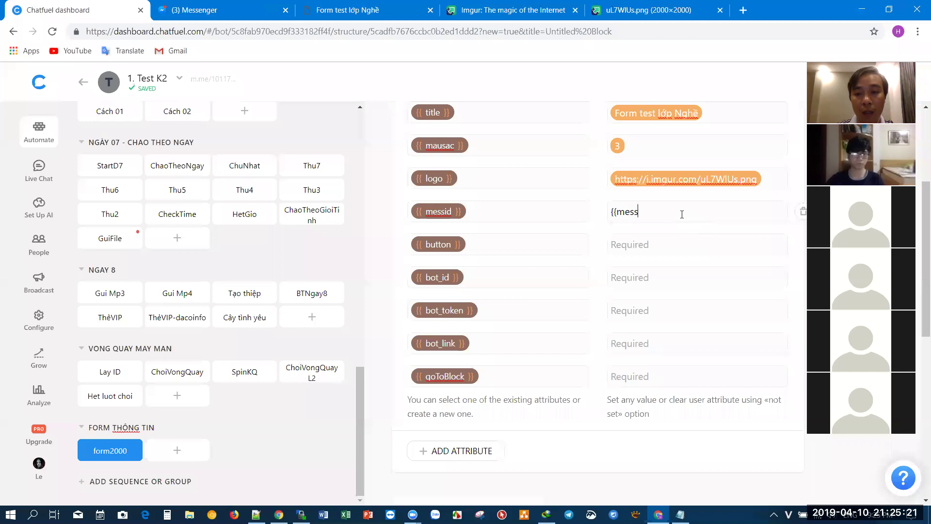
pyautogui.write('eng')
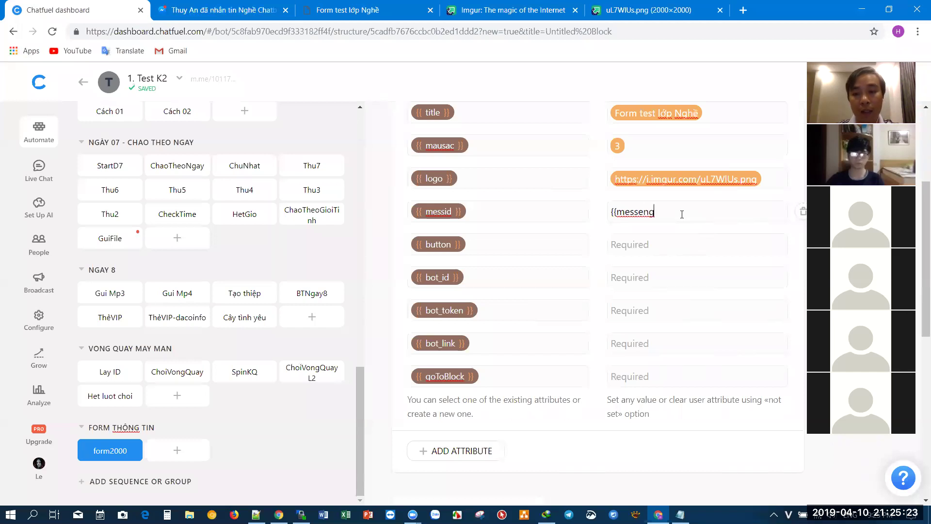
pyautogui.write('er user id ')
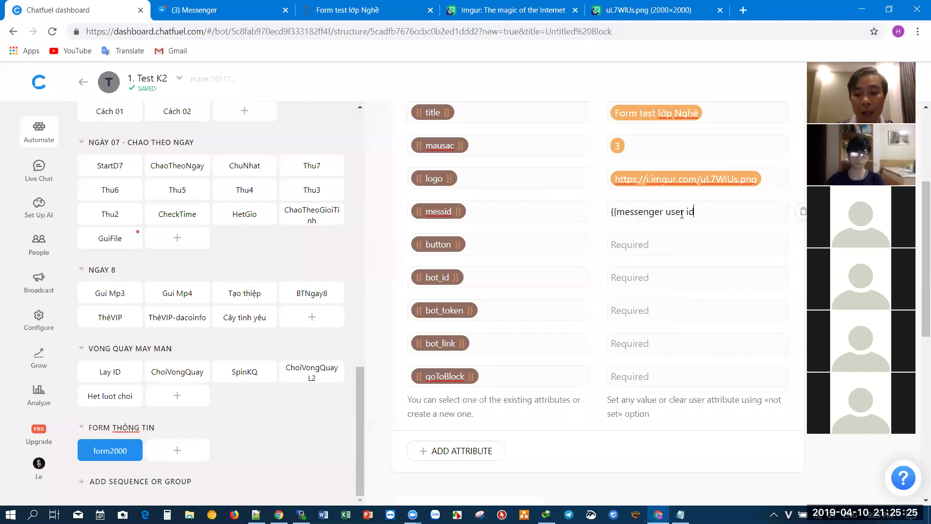
pyautogui.write('}}')
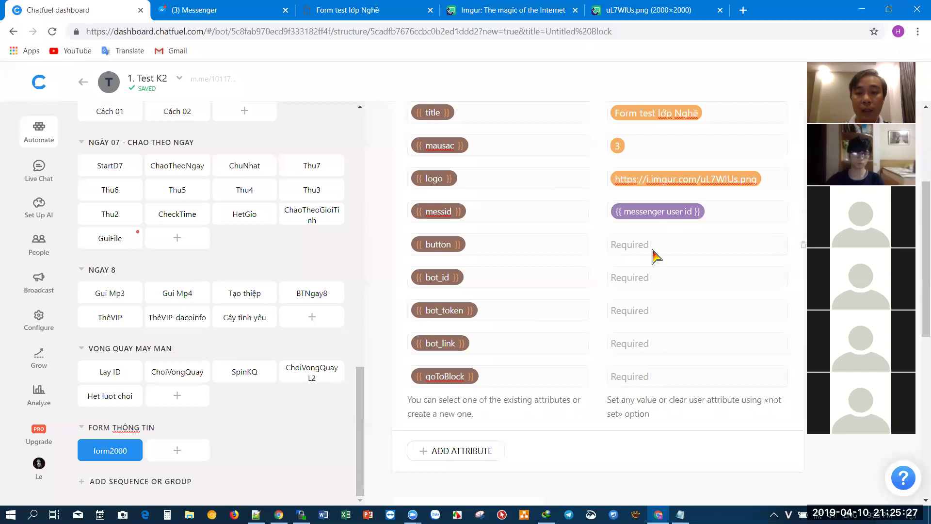
# Step: Type 'Bấm ngay' as the button attribute value after checking the test form
pyautogui.click(359, 11)
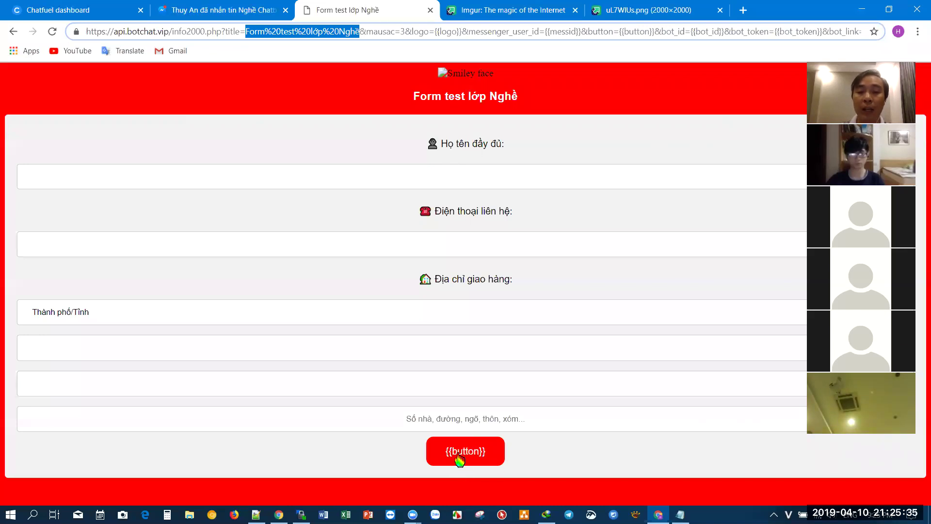
pyautogui.click(62, 10)
pyautogui.click(649, 247)
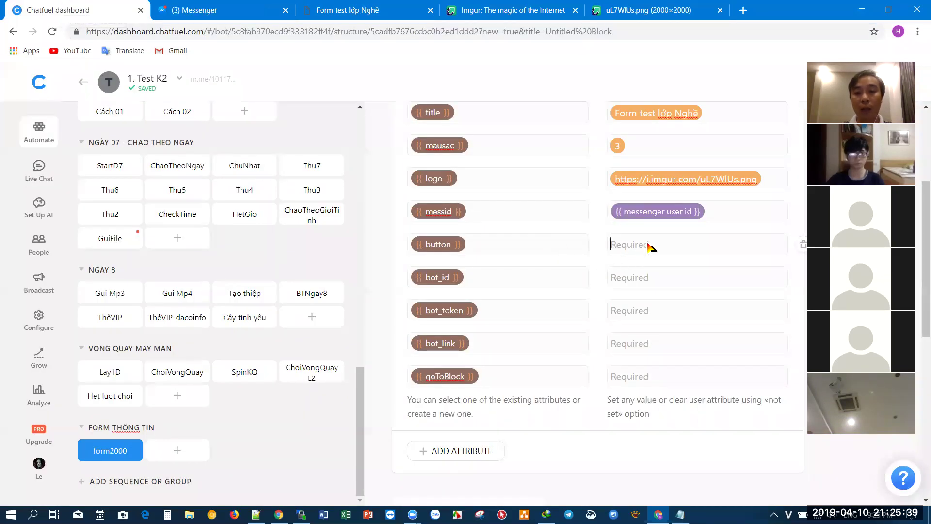
pyautogui.write('Bấm ngay đi')
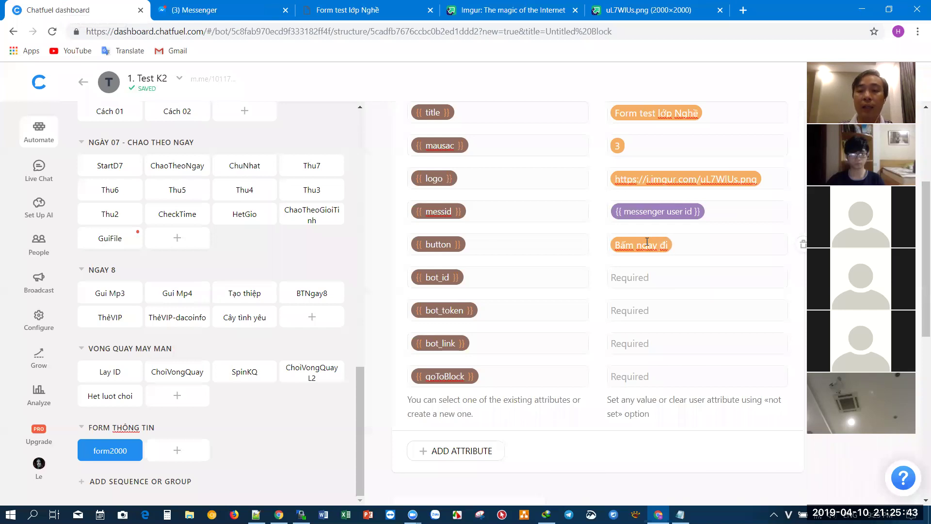
pyautogui.click(350, 7)
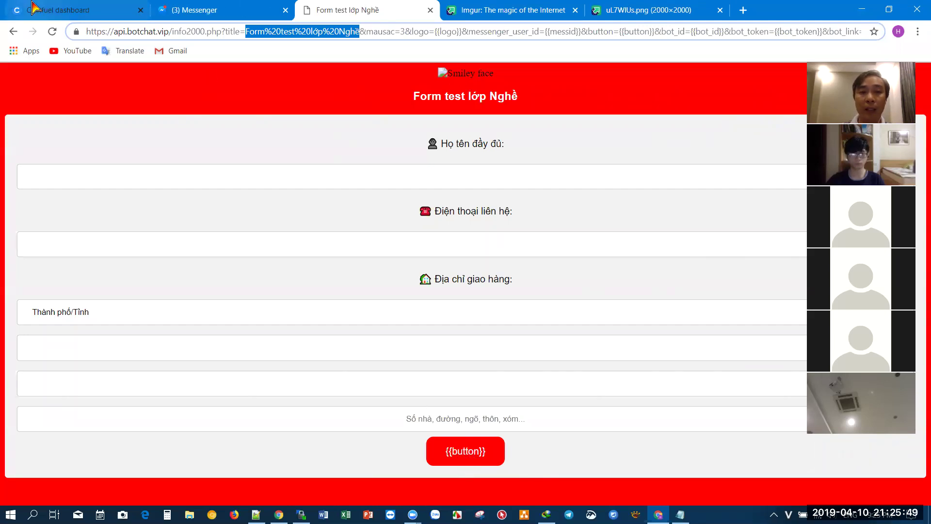
# Step: Replace {{button}} in the form URL with 'Bấm ngay đi' and reload the form
pyautogui.click(641, 33)
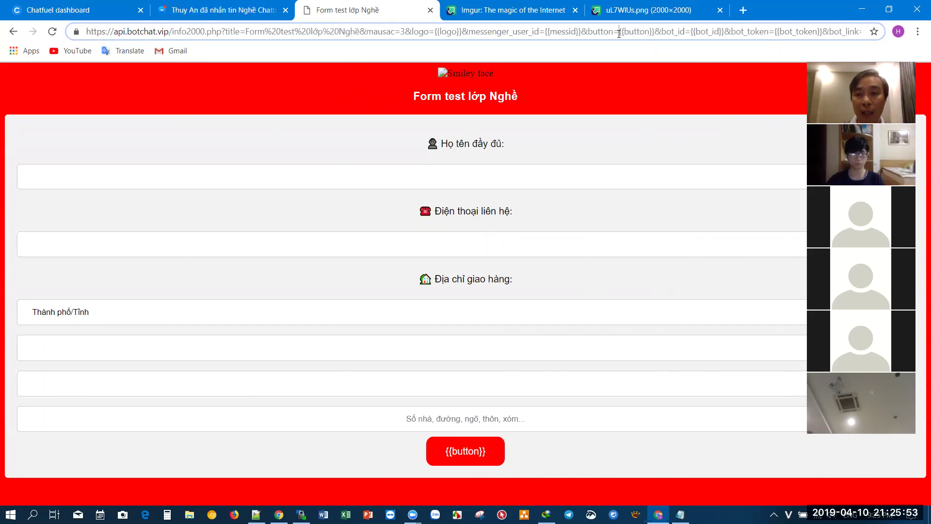
pyautogui.moveTo(619, 33); pyautogui.dragTo(647, 34)
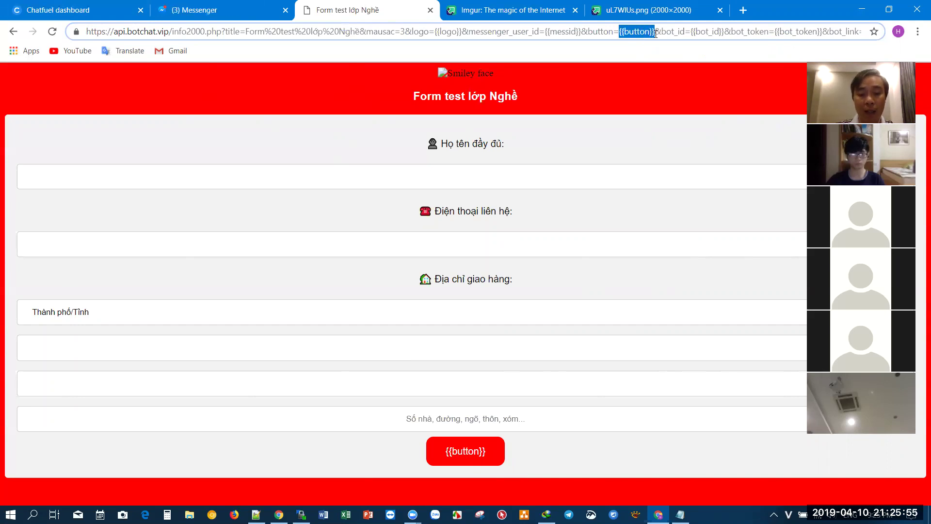
pyautogui.write('Bấm ngay đi')
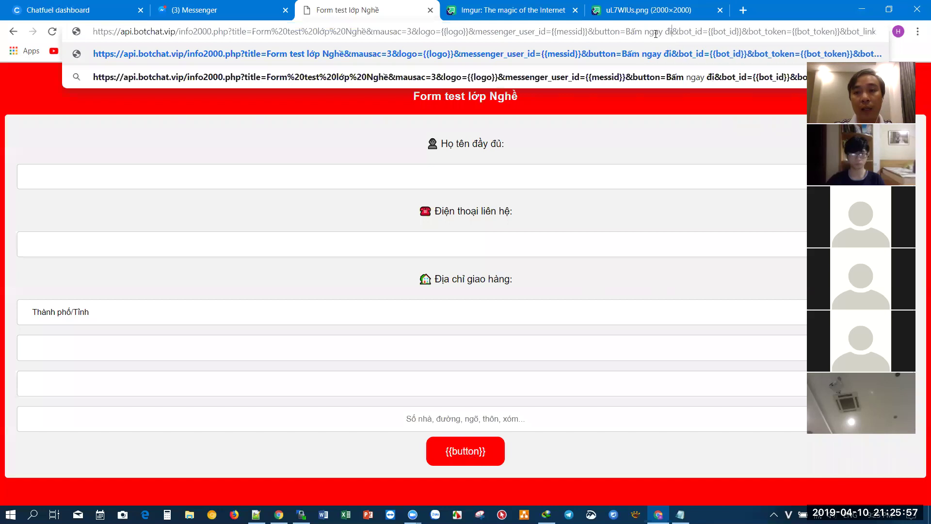
pyautogui.press('Return')
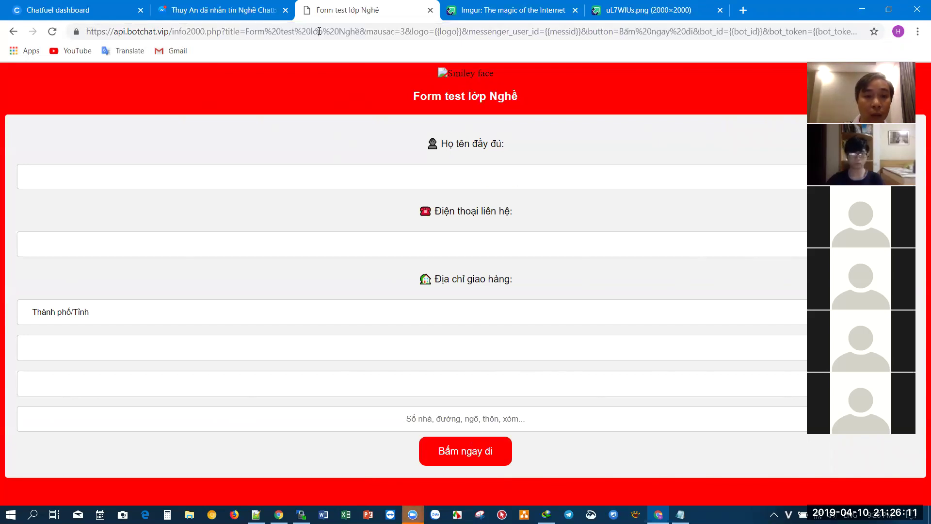
pyautogui.click(223, 7)
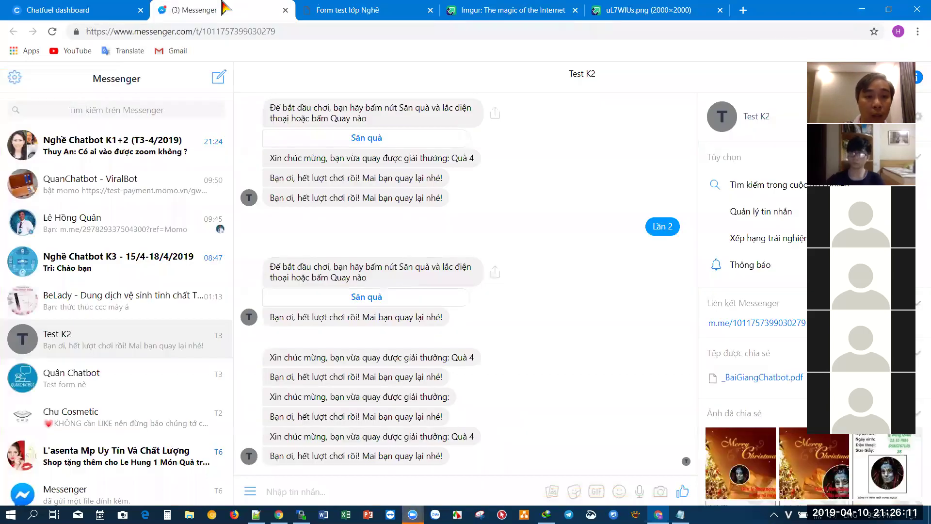
# Step: Send the Zoom meeting link to the Nghề Chatbot K1+2 group without a link preview
pyautogui.click(157, 155)
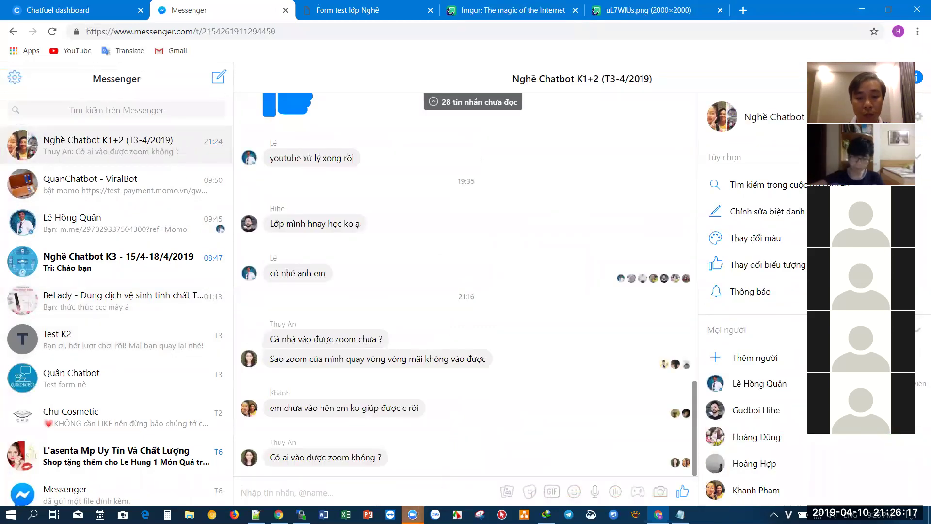
pyautogui.moveTo(412, 514)
pyautogui.moveTo(386, 490)
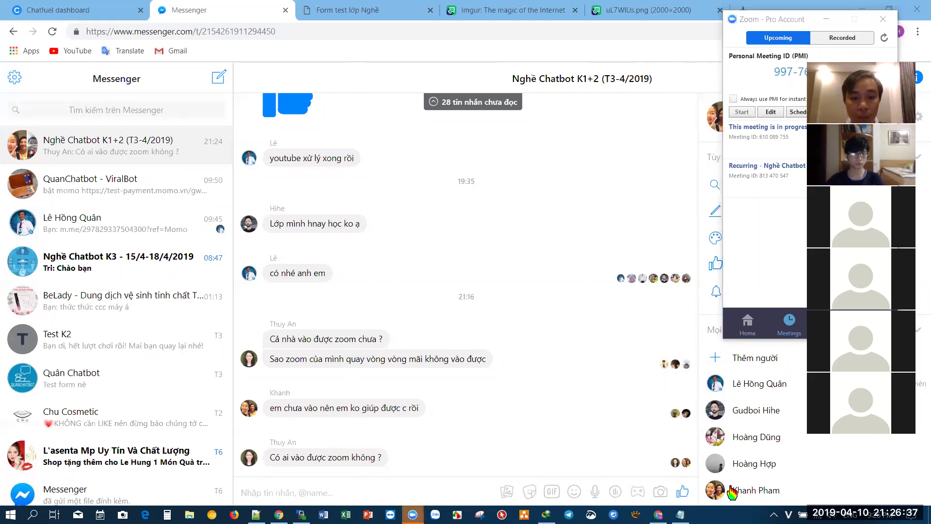
pyautogui.click(449, 492)
pyautogui.hotkey('ctrl', 'v')
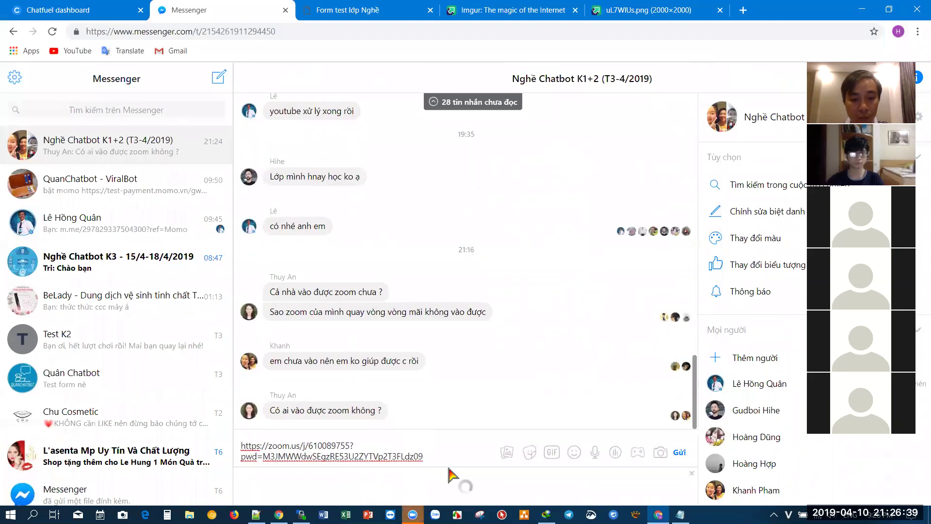
pyautogui.click(692, 473)
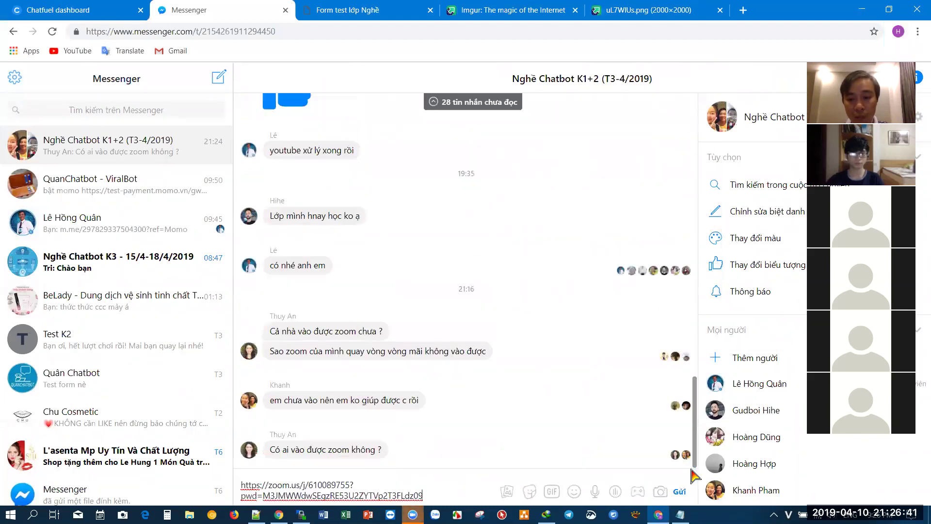
pyautogui.click(686, 491)
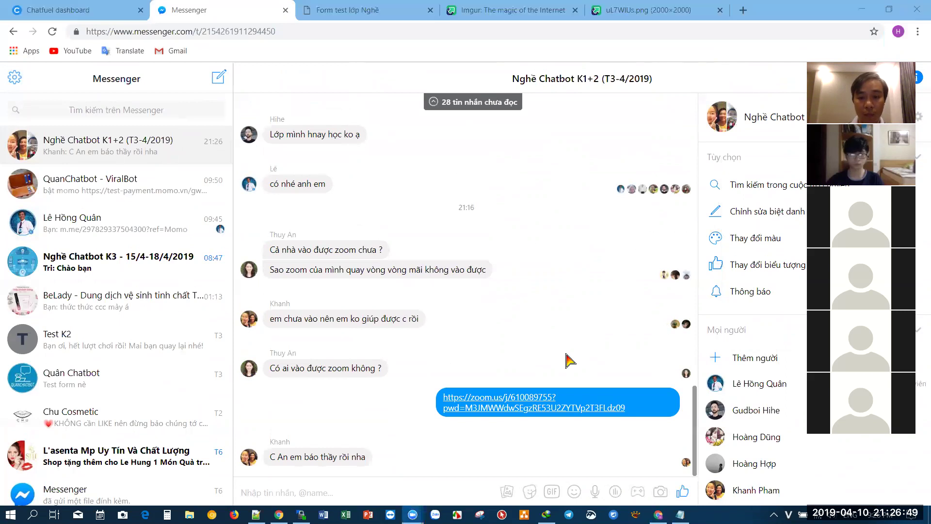
# Step: Send the follow-up note 'Link à nghen chị' and return to the test form
pyautogui.click(390, 490)
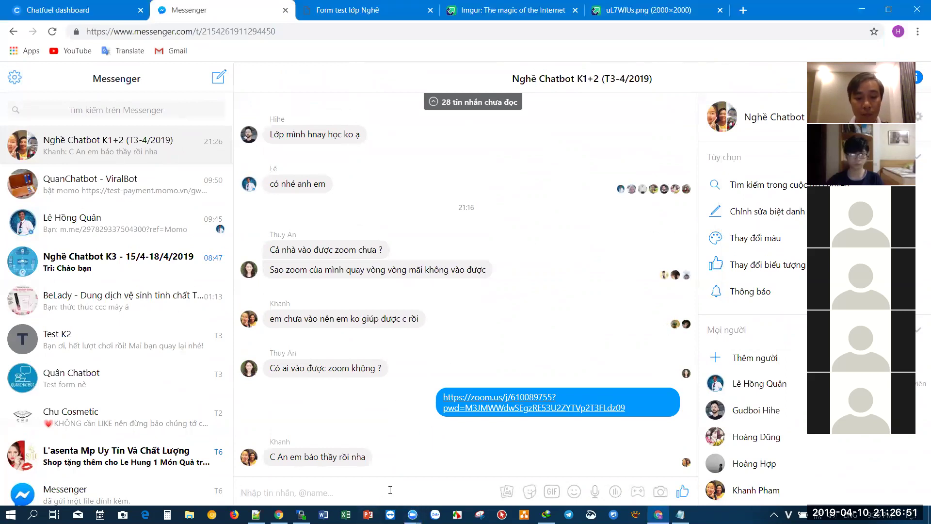
pyautogui.write('Link à nghen chị')
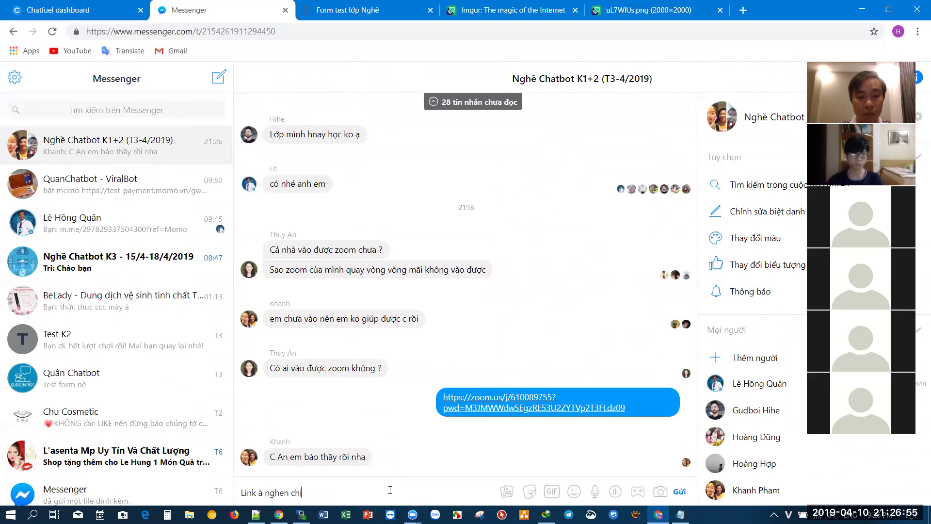
pyautogui.press('Return')
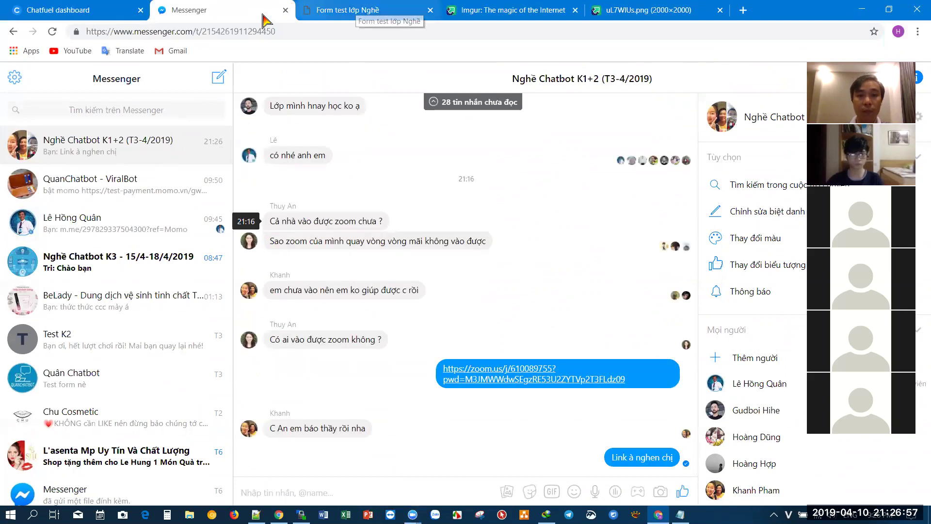
pyautogui.click(396, 11)
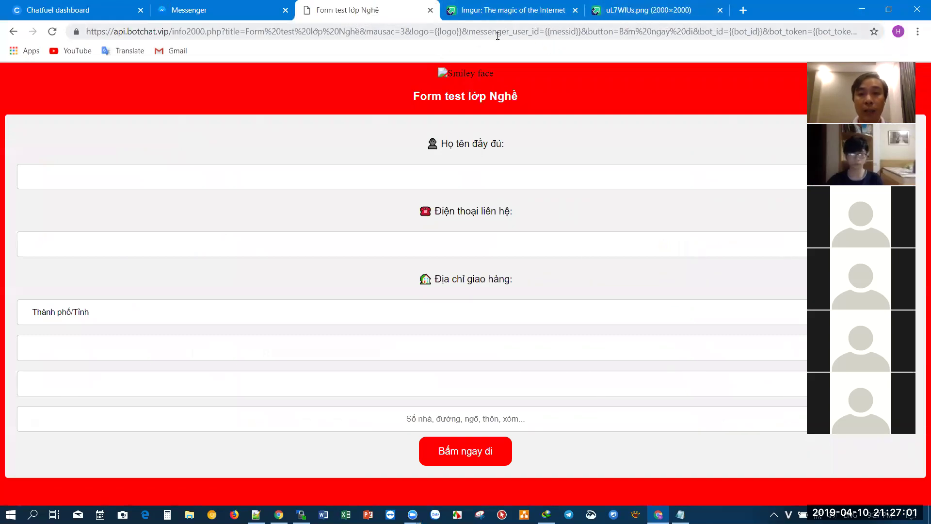
# Step: Put the Imgur image link into the form URL's {{logo}} placeholder, reload, then go back to Chatfuel
pyautogui.click(626, 10)
pyautogui.click(265, 28)
pyautogui.hotkey('ctrl', 'a')
pyautogui.hotkey('ctrl', 'c')
pyautogui.click(502, 12)
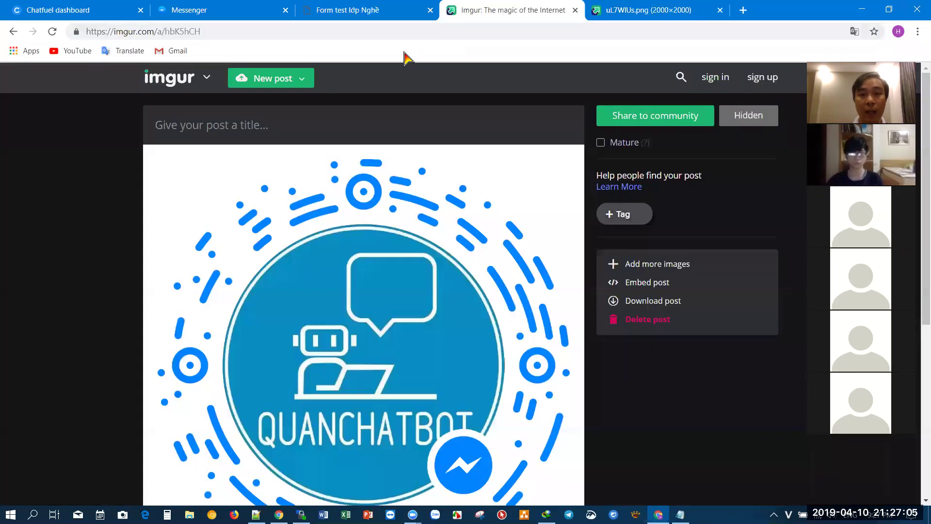
pyautogui.click(390, 12)
pyautogui.click(435, 31)
pyautogui.moveTo(457, 31); pyautogui.dragTo(464, 31)
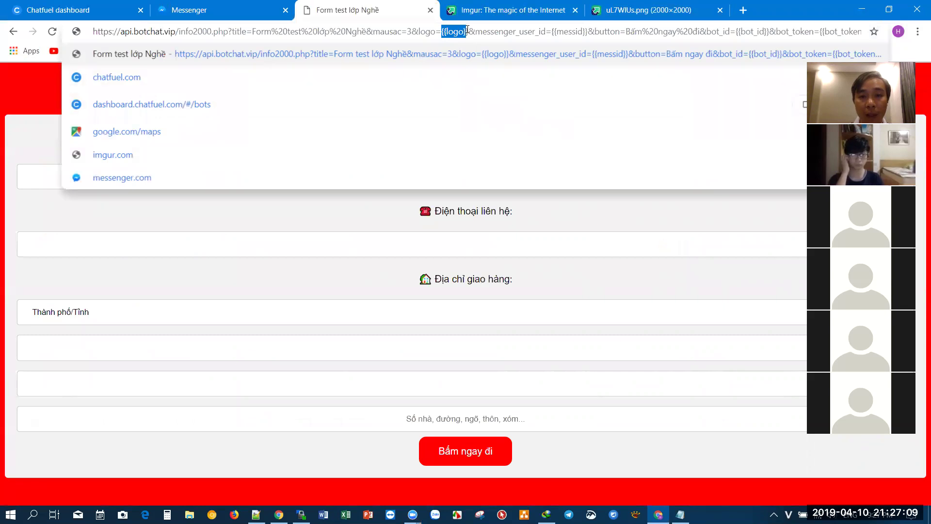
pyautogui.hotkey('ctrl', 'v')
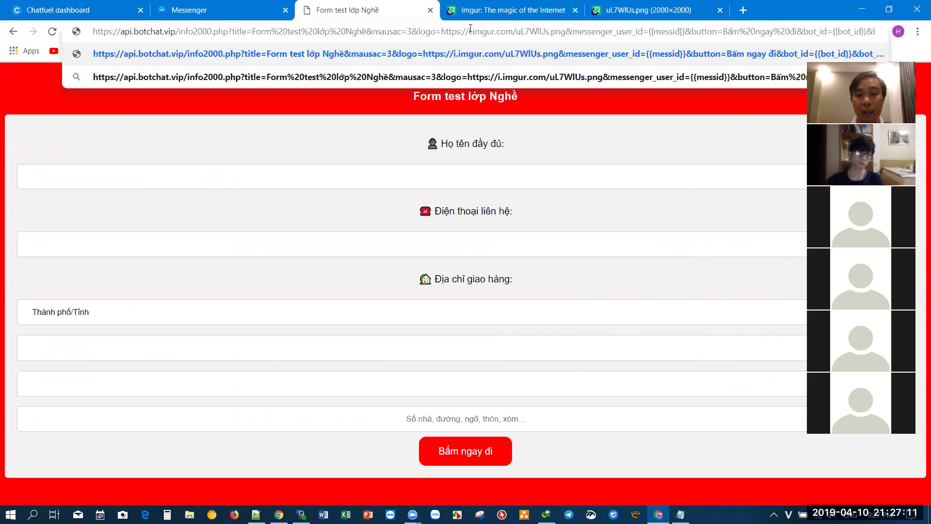
pyautogui.press('Return')
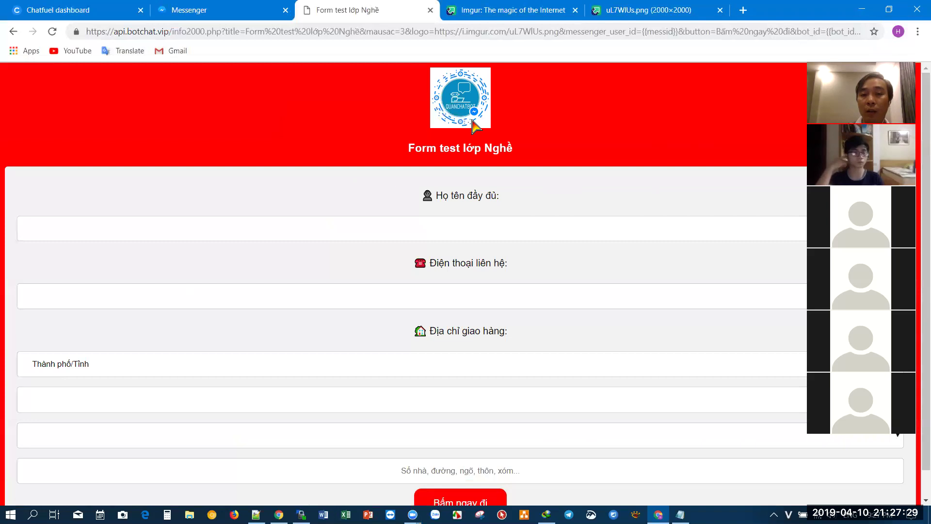
pyautogui.scroll(-1, 474, 196)
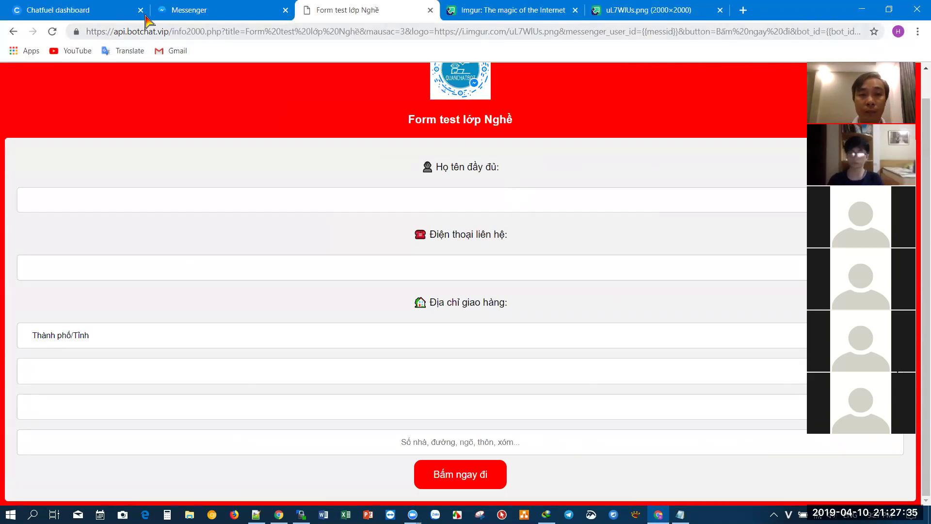
pyautogui.click(110, 17)
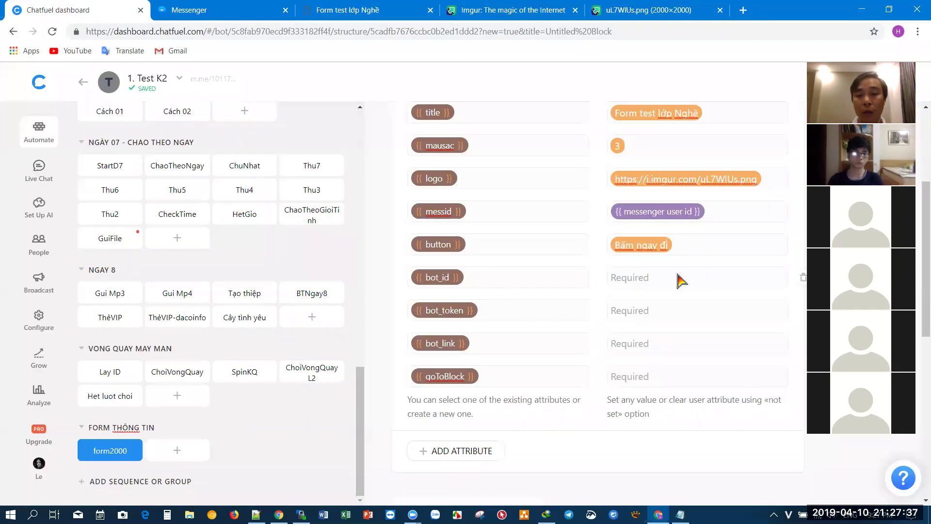
# Step: Replace bot_id's 'not set' value with the bot ID copied from the dashboard URL
pyautogui.click(636, 342)
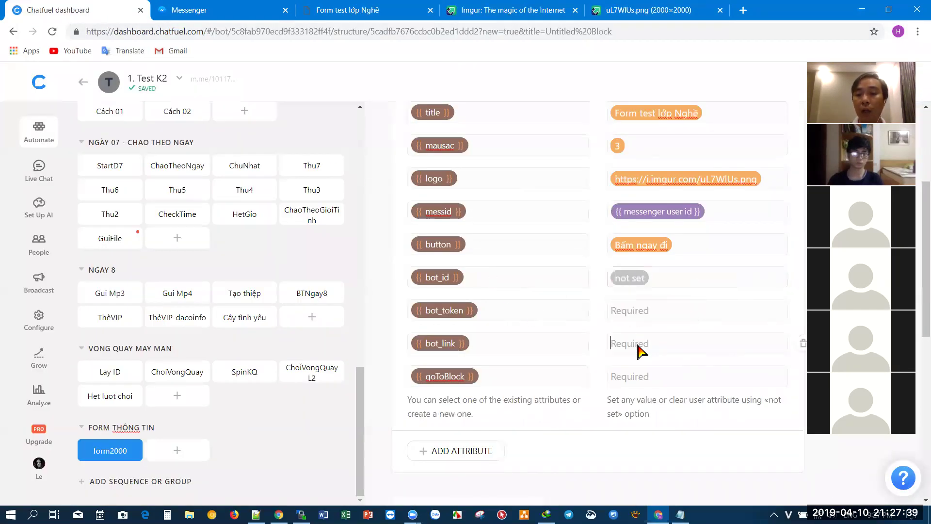
pyautogui.click(643, 313)
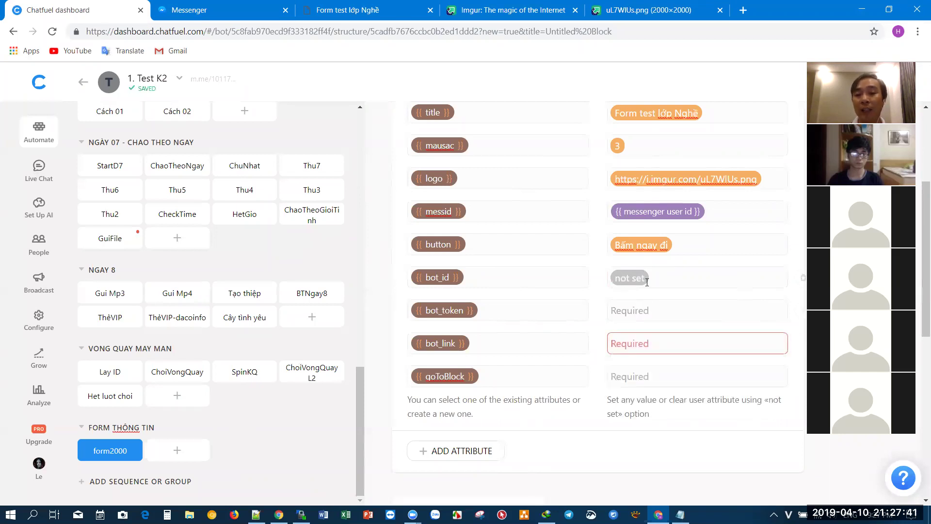
pyautogui.press('BackSpace')
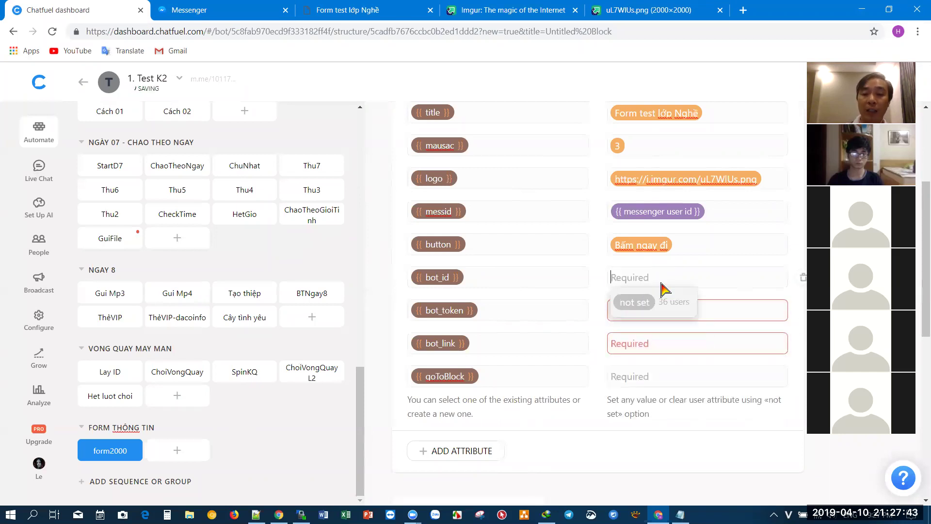
pyautogui.doubleClick(267, 31)
pyautogui.hotkey('ctrl', 'c')
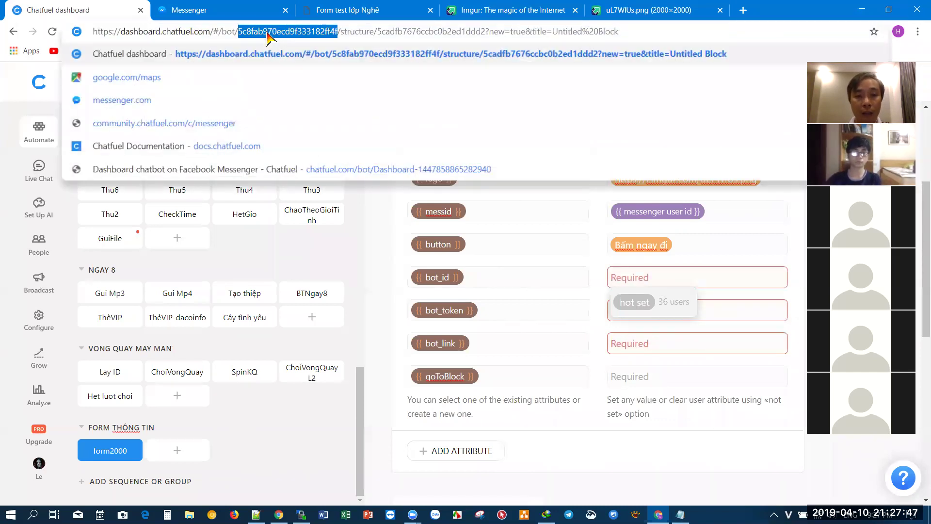
pyautogui.click(621, 279)
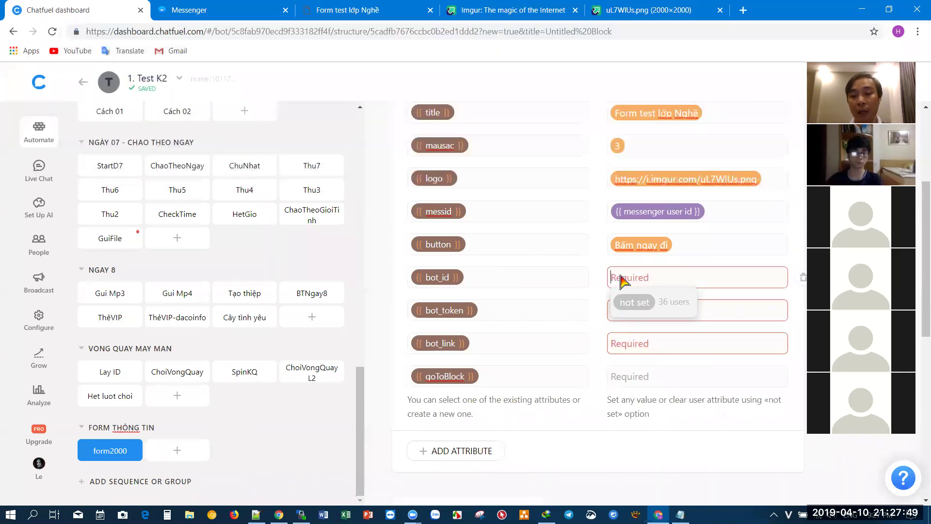
pyautogui.hotkey('ctrl', 'v')
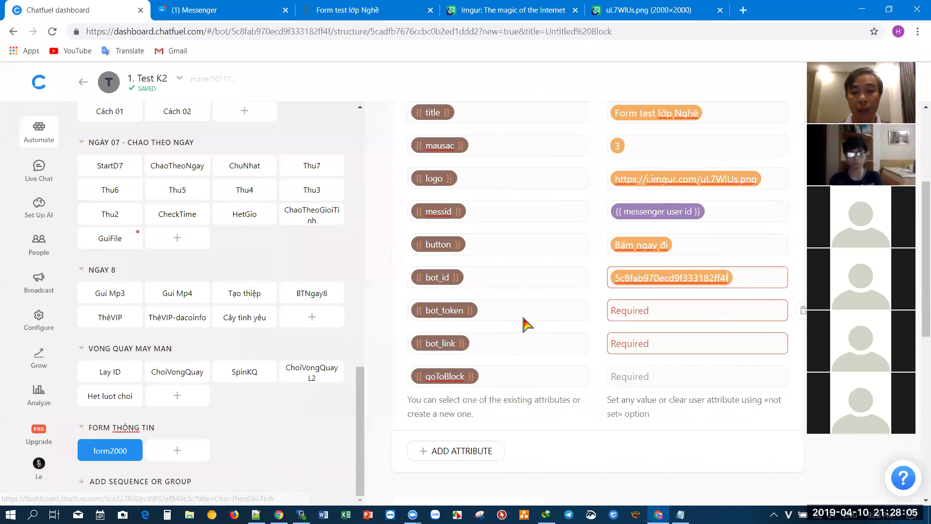
# Step: Copy the Broadcasting API Token from Configure into form2000's bot_token value
pyautogui.click(39, 321)
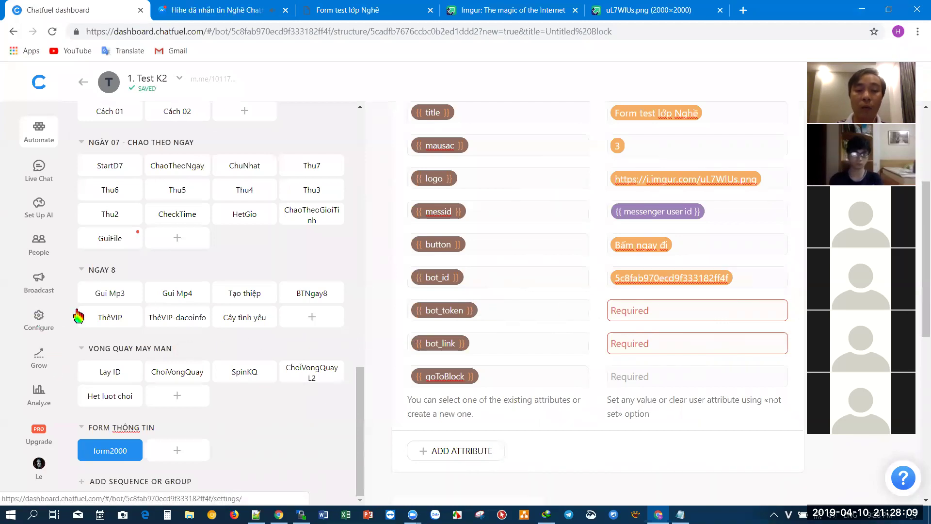
pyautogui.scroll(-5, 643, 331)
pyautogui.scroll(-12, 643, 331)
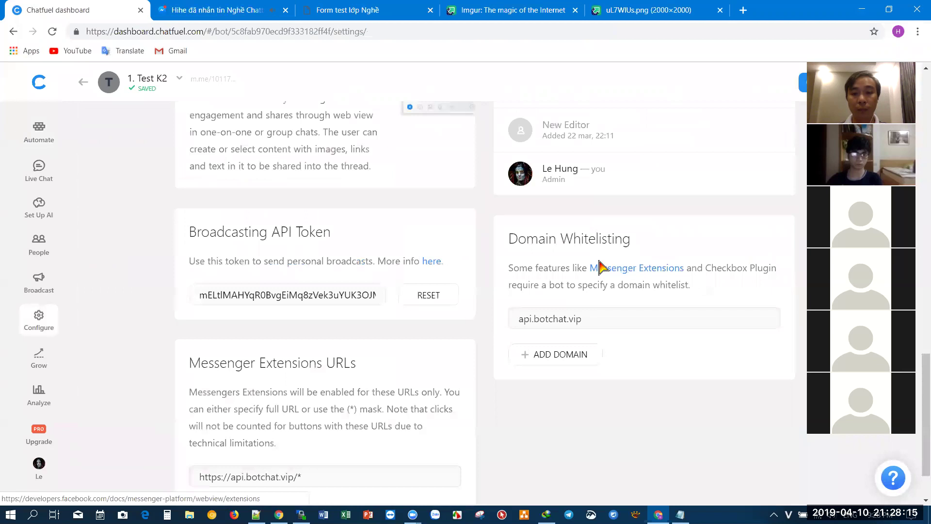
pyautogui.click(276, 293)
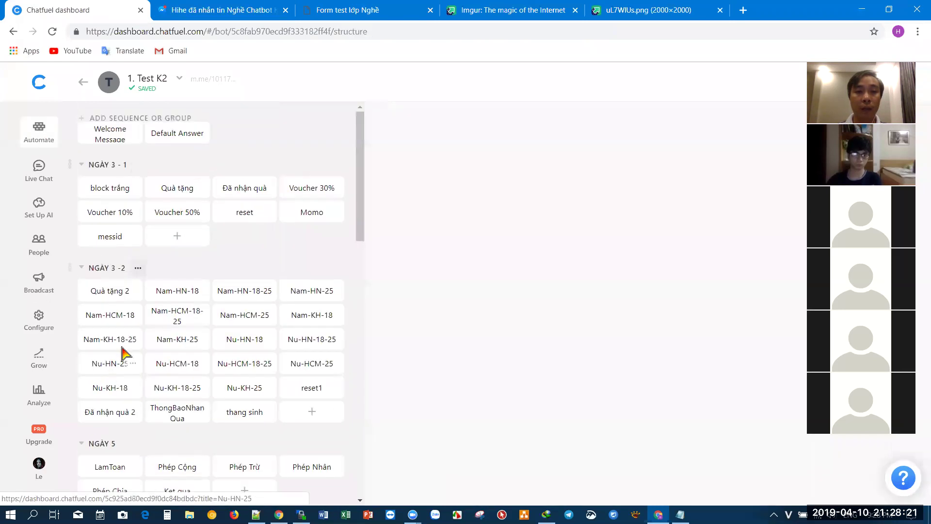
pyautogui.scroll(-10, 139, 416)
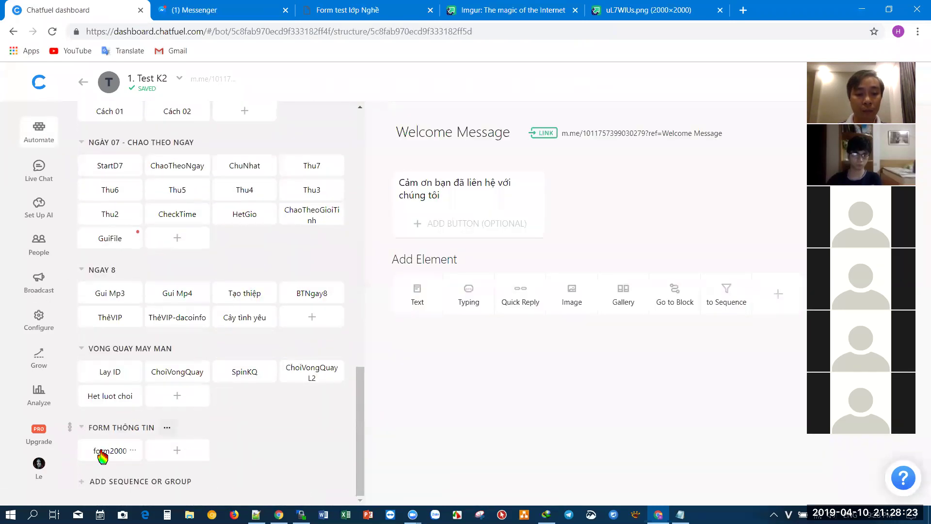
pyautogui.click(102, 451)
pyautogui.scroll(-5, 632, 322)
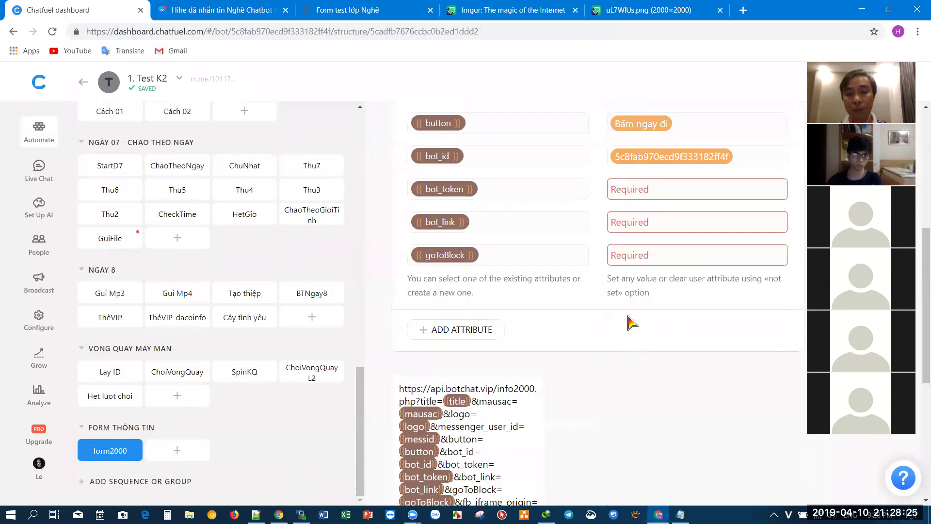
pyautogui.click(635, 194)
pyautogui.hotkey('ctrl', 'v')
pyautogui.click(574, 237)
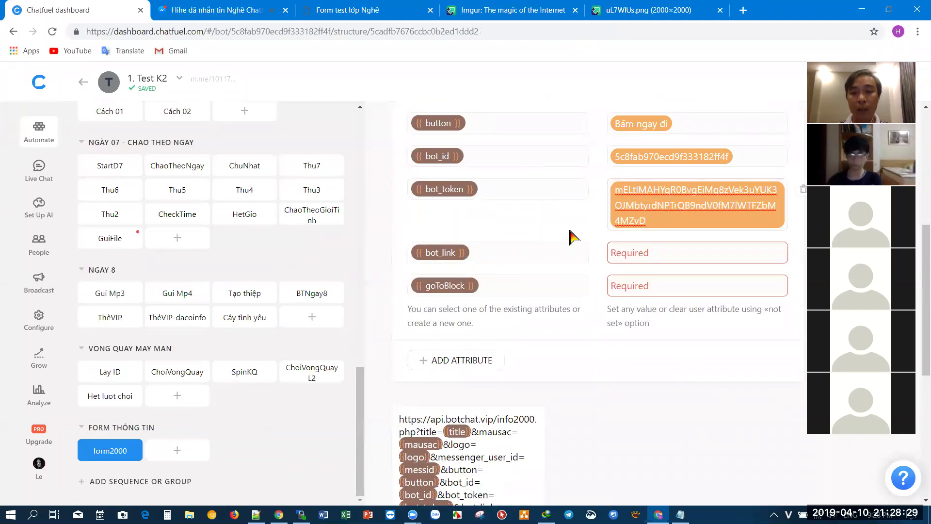
pyautogui.moveTo(203, 84)
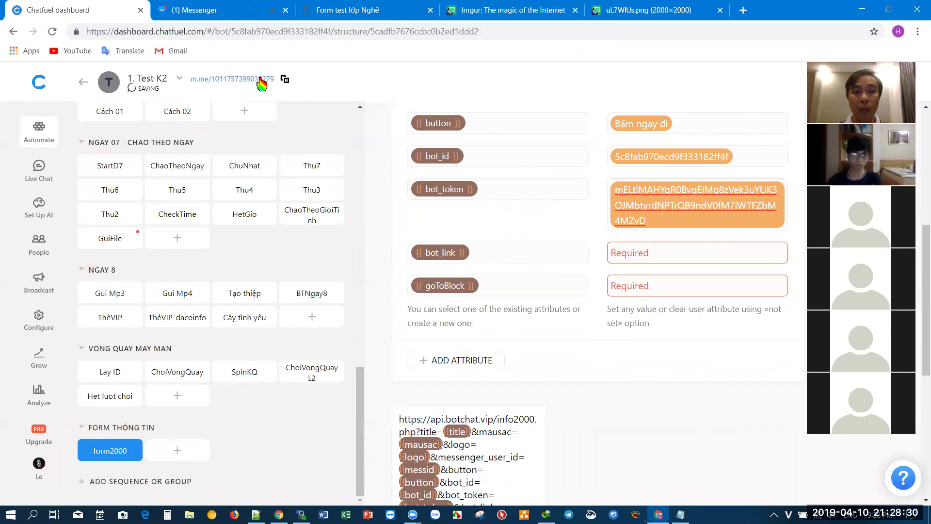
pyautogui.click(286, 81)
pyautogui.click(674, 256)
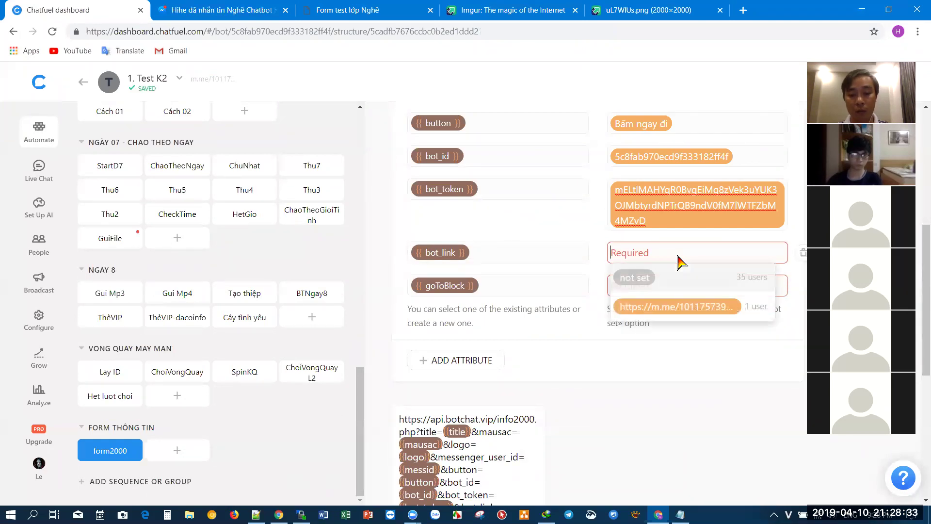
pyautogui.hotkey('ctrl', 'v')
pyautogui.moveTo(648, 254); pyautogui.dragTo(544, 264)
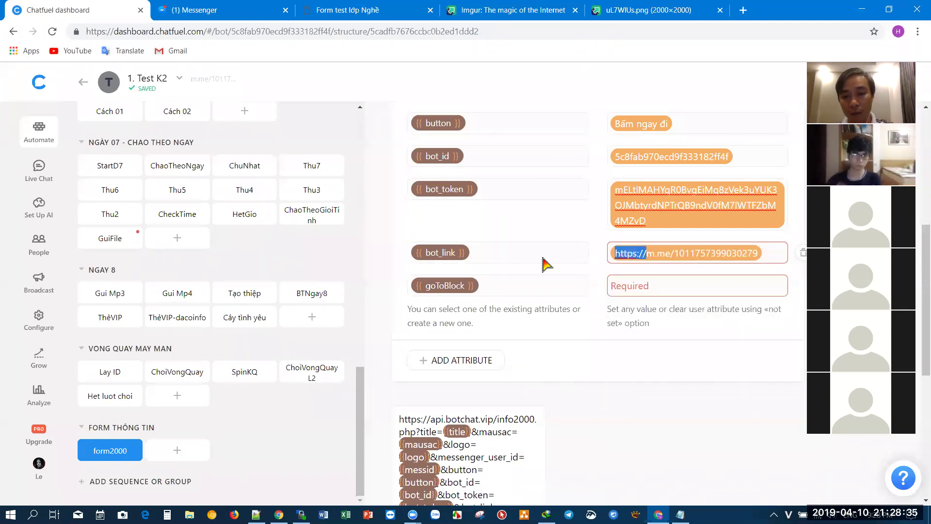
pyautogui.press('BackSpace')
pyautogui.click(590, 322)
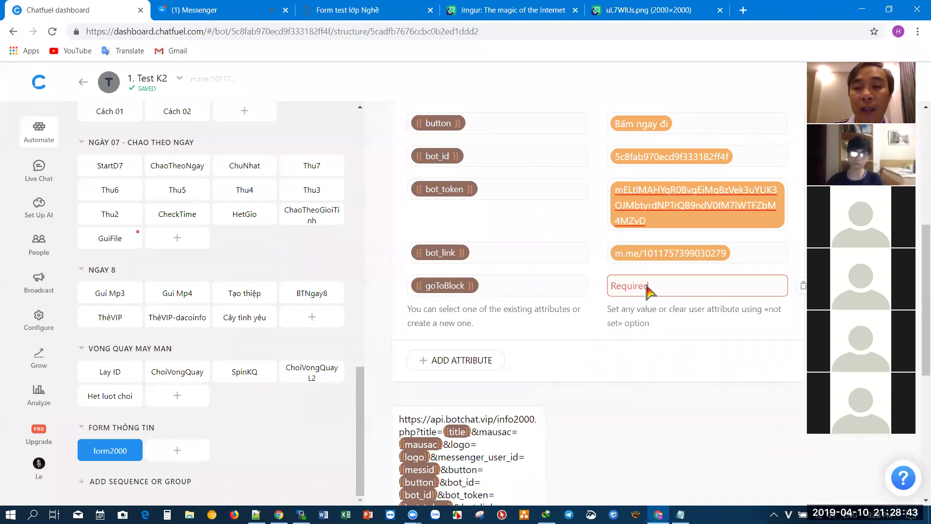
pyautogui.click(334, 9)
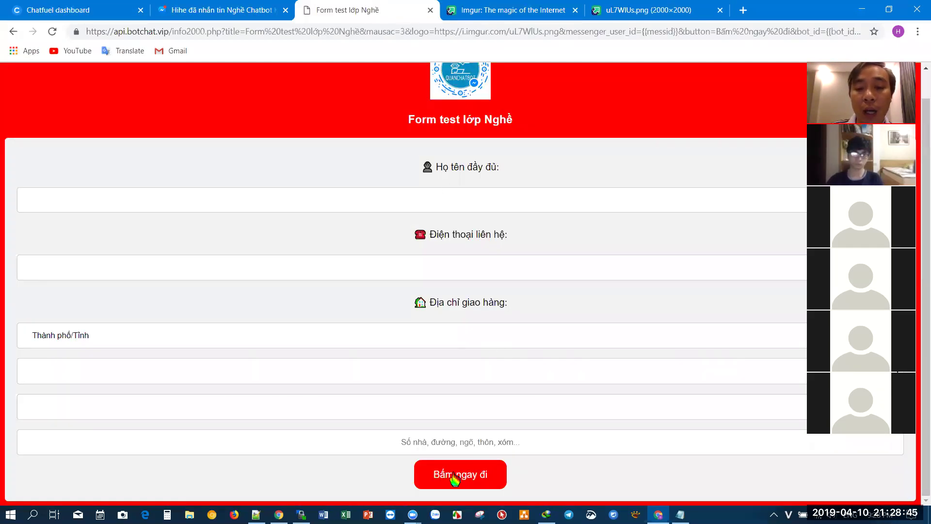
pyautogui.click(73, 9)
pyautogui.click(221, 10)
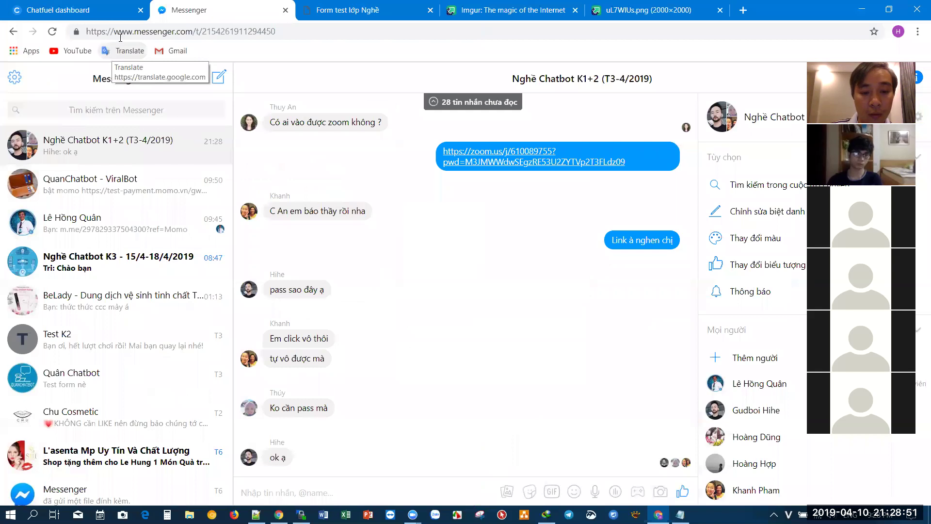
pyautogui.click(87, 11)
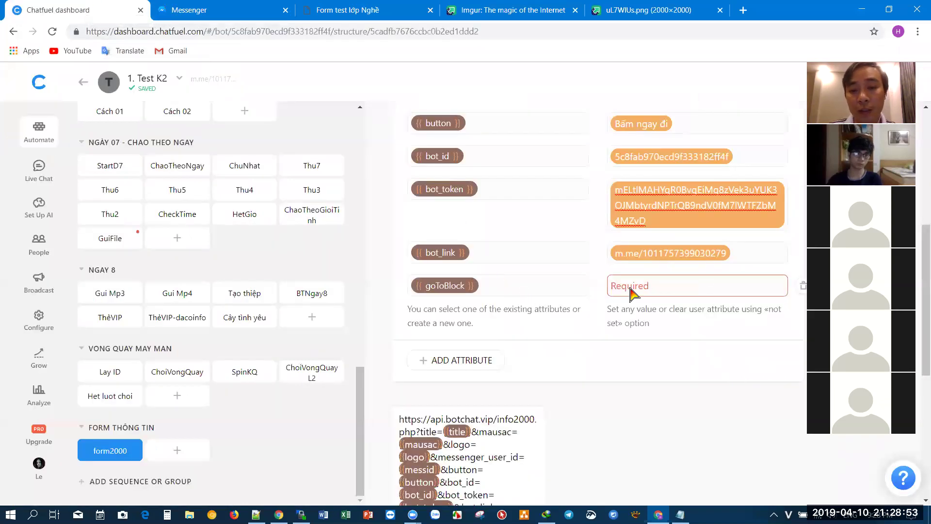
# Step: Add a new block named 'nhandata' to the FORM THÔNG TIN group
pyautogui.click(182, 460)
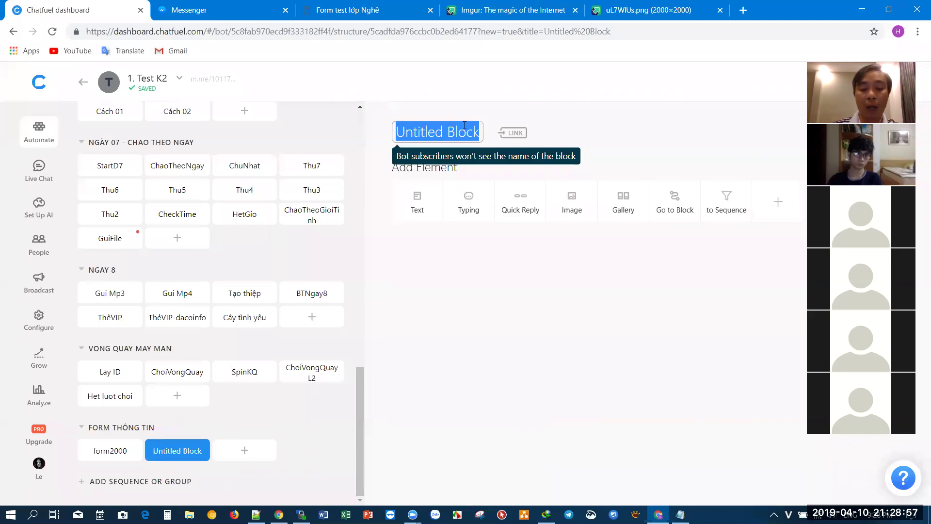
pyautogui.write('nha')
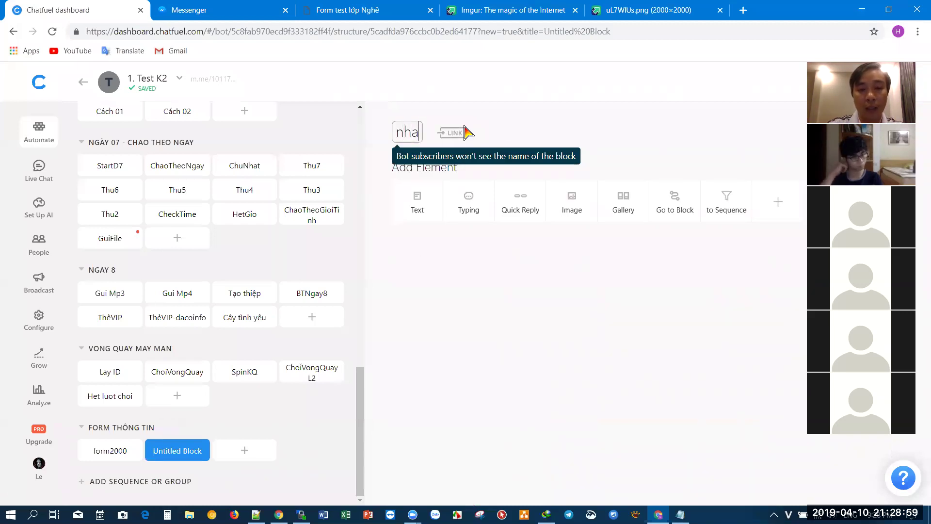
pyautogui.write('ndata')
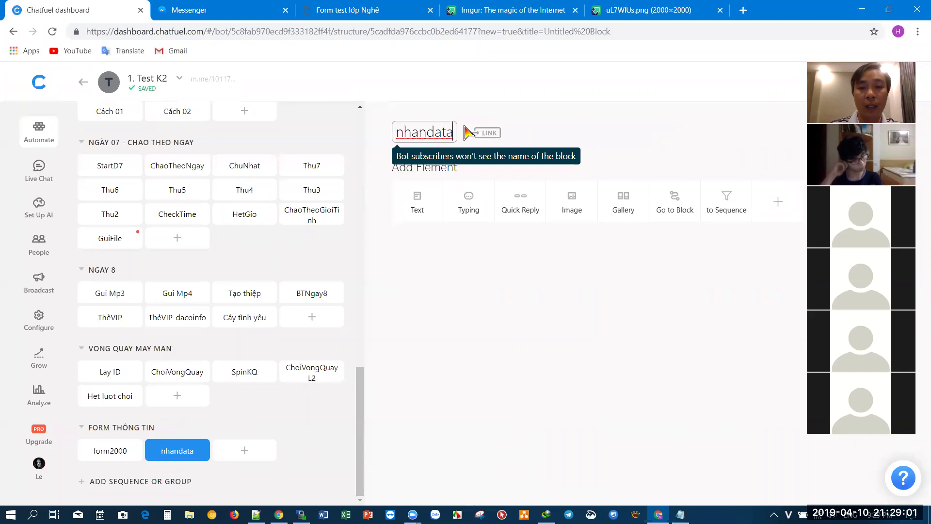
pyautogui.click(483, 305)
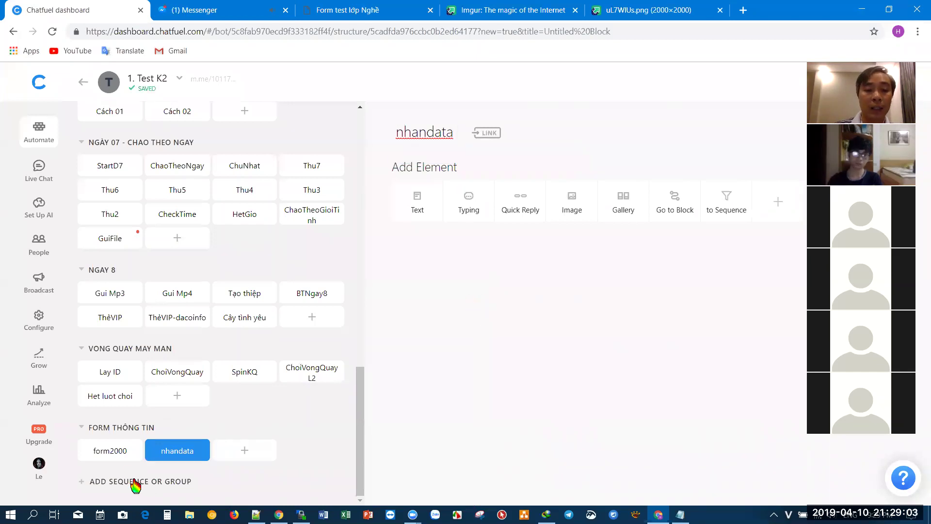
# Step: Set form2000's goToBlock attribute to 'nhandata' and open the nhandata block
pyautogui.click(106, 458)
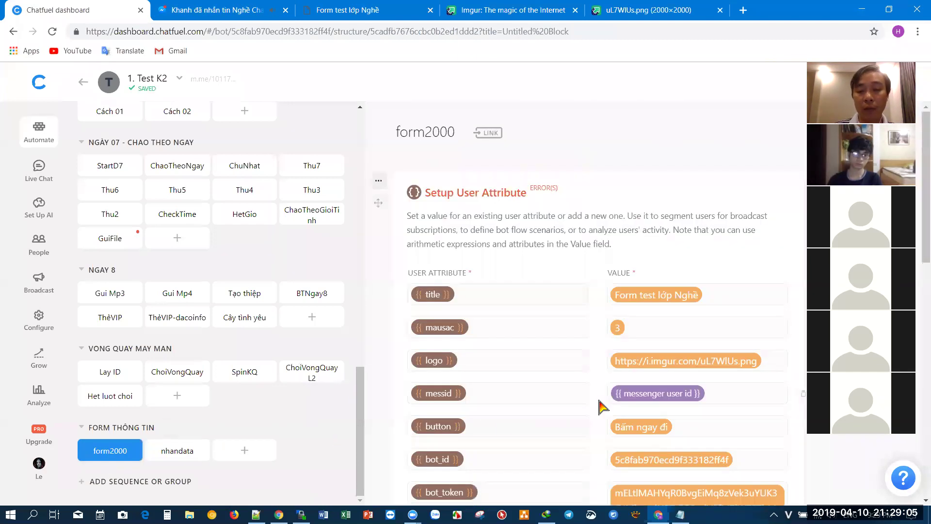
pyautogui.scroll(-5, 633, 364)
pyautogui.click(650, 173)
pyautogui.write('nhandata')
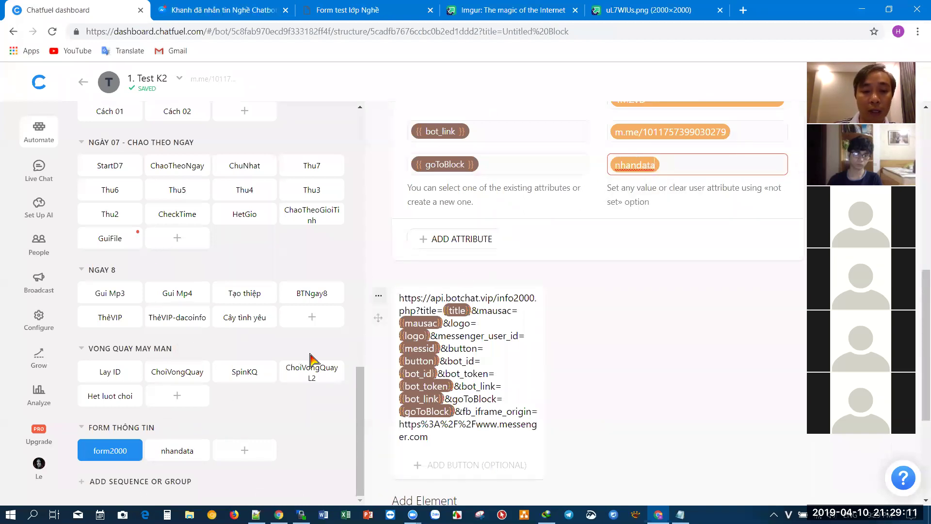
pyautogui.click(647, 221)
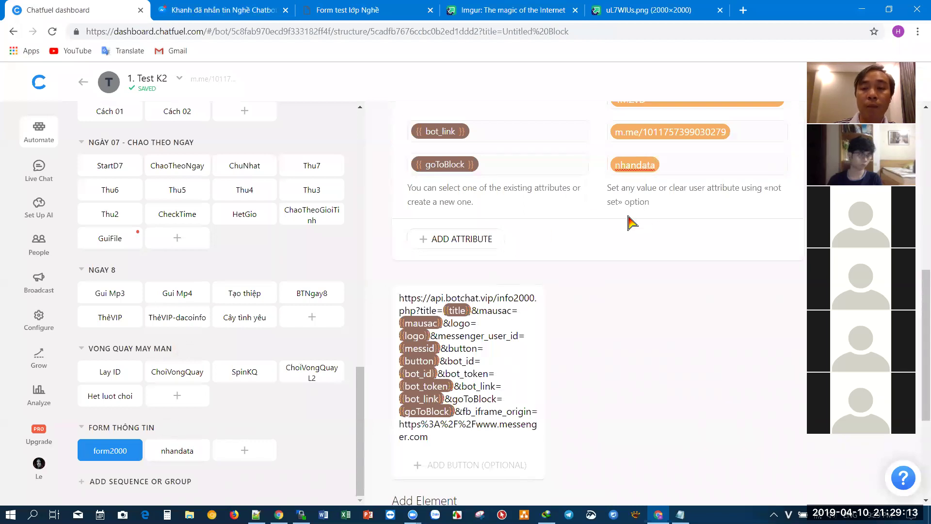
pyautogui.click(178, 455)
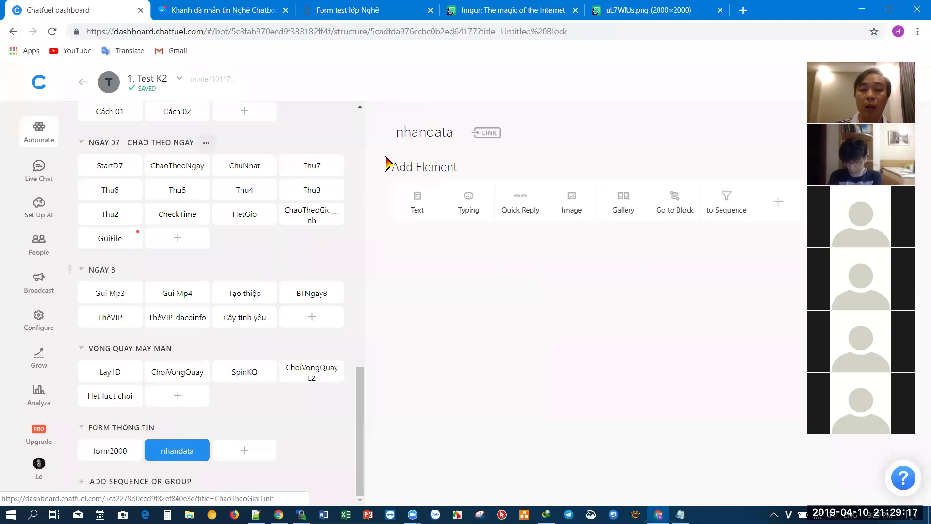
# Step: Tidy the nhandata block name so it stays 'nhandata', then return to form2000
pyautogui.click(427, 134)
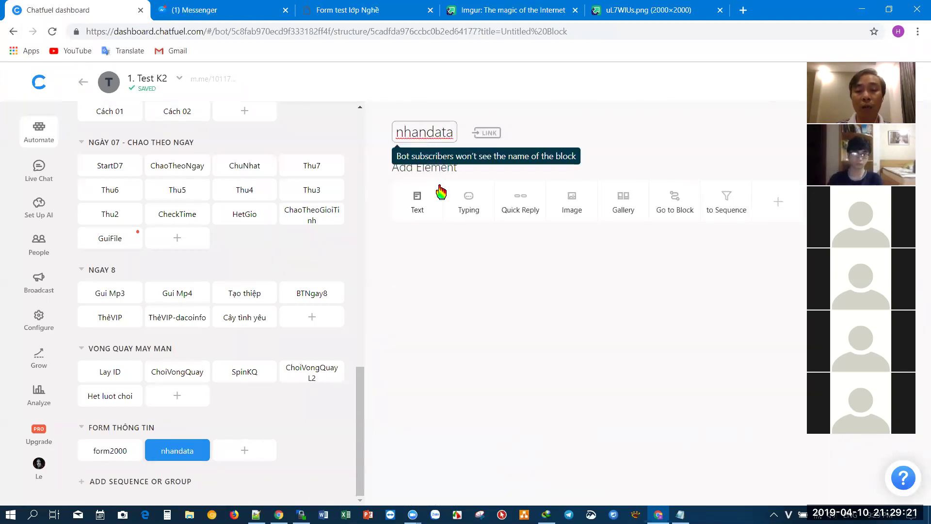
pyautogui.write('_')
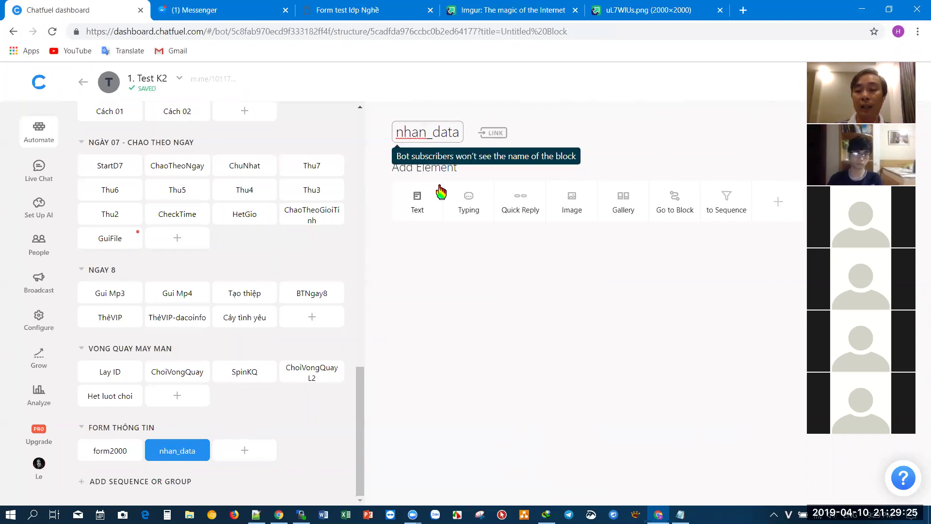
pyautogui.press('BackSpace')
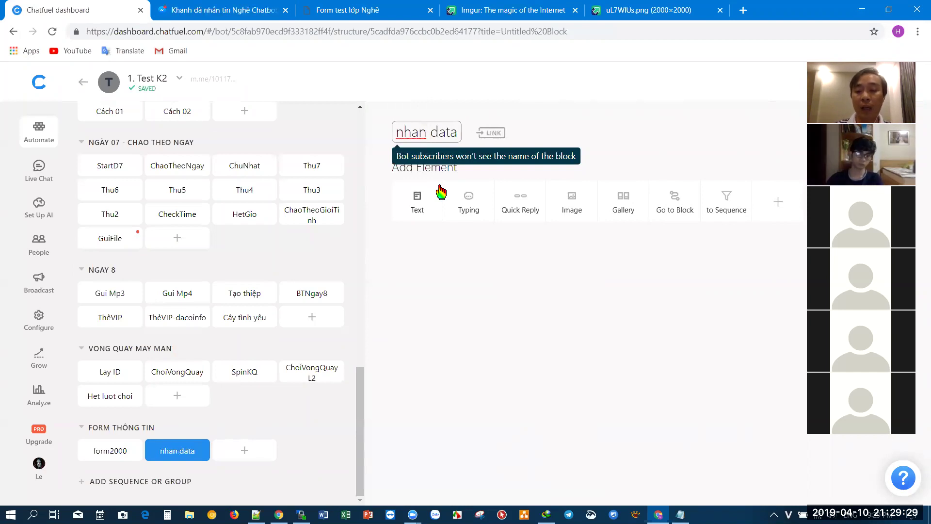
pyautogui.press('BackSpace')
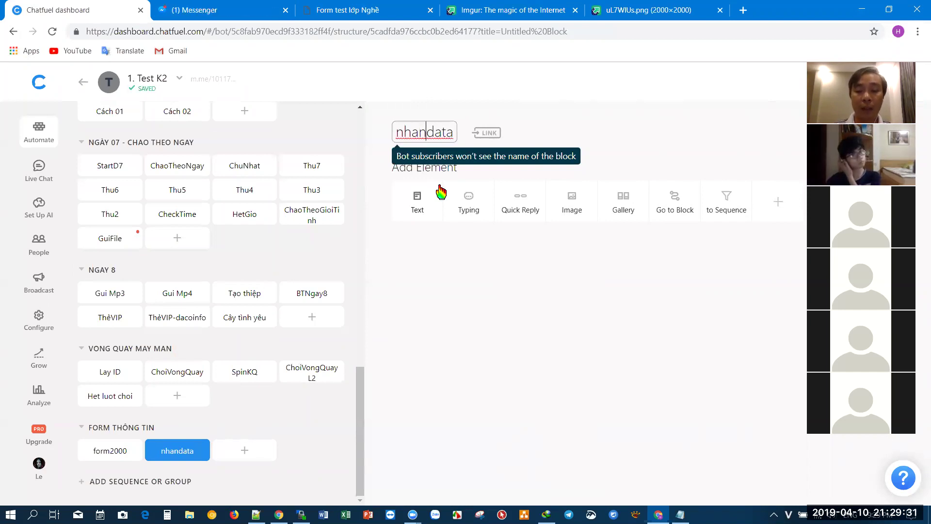
pyautogui.click(452, 313)
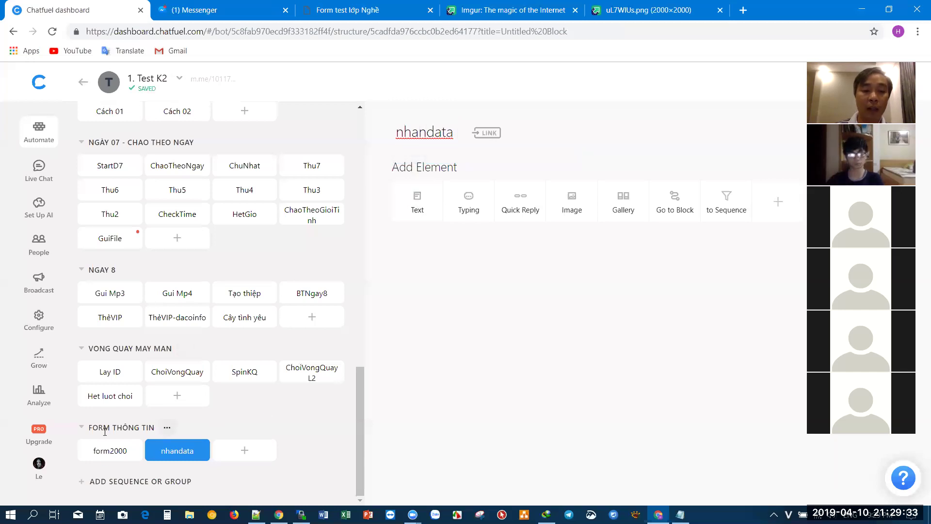
pyautogui.click(83, 450)
# Step: Delete the raw API URL text from form2000's text card
pyautogui.scroll(-5, 612, 365)
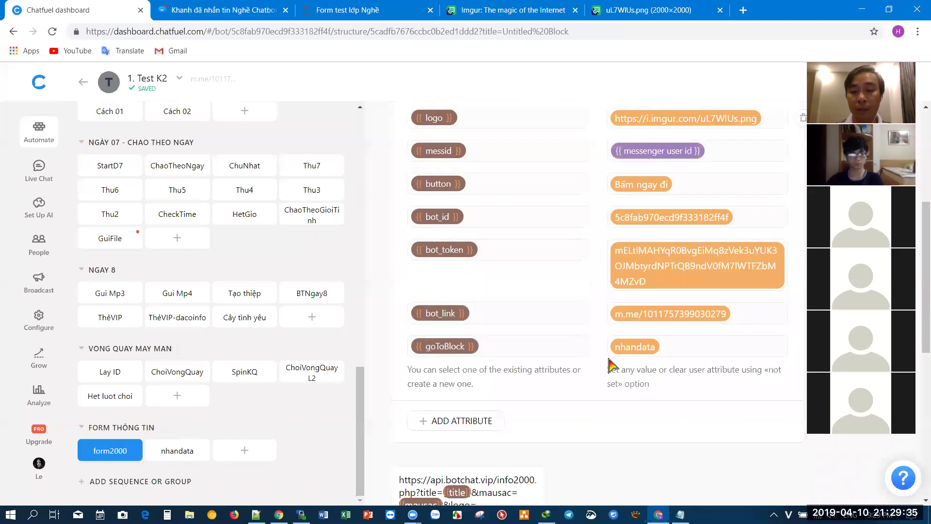
pyautogui.scroll(-7, 611, 364)
pyautogui.scroll(5, 612, 364)
pyautogui.scroll(-4, 619, 358)
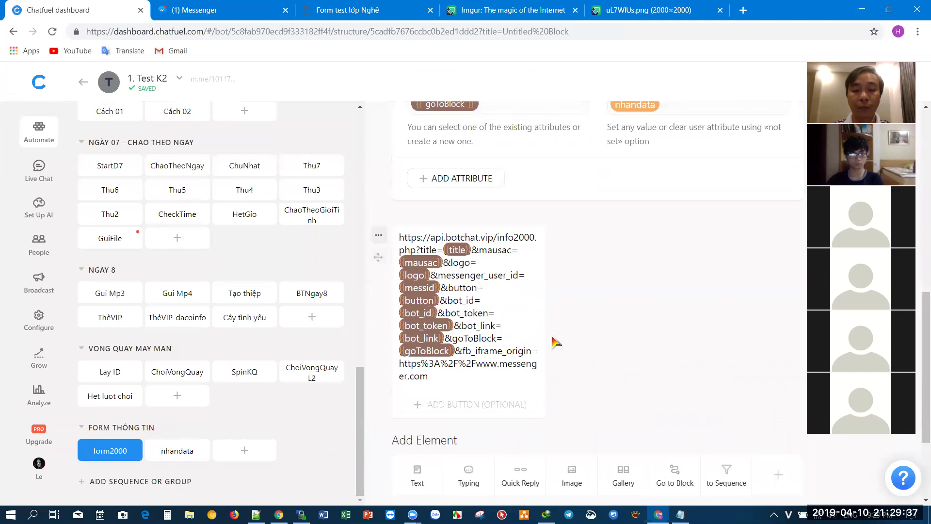
pyautogui.click(478, 330)
pyautogui.hotkey('ctrl', 'a')
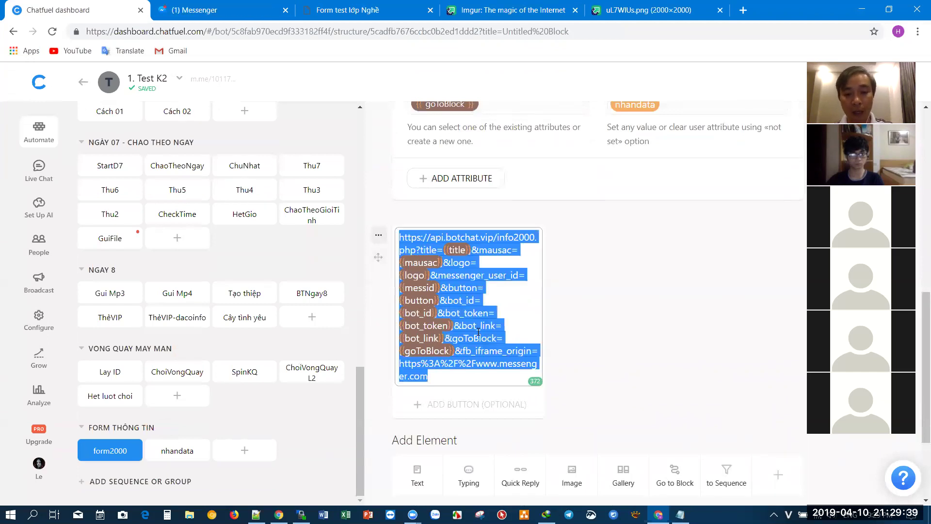
pyautogui.press('BackSpace')
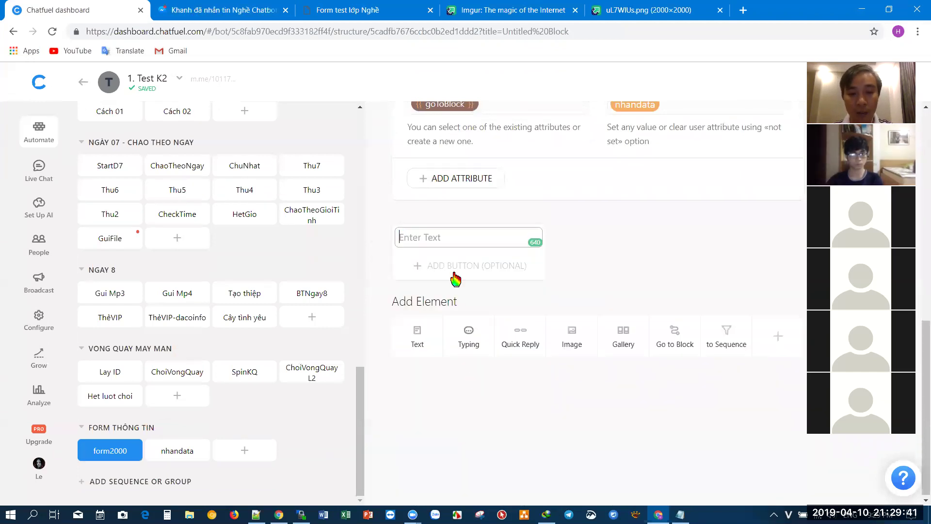
# Step: Add an 'ĐIỀN THÔNG TIN' URL button that opens the pasted info2000 form address
pyautogui.click(453, 267)
pyautogui.press('capslock')
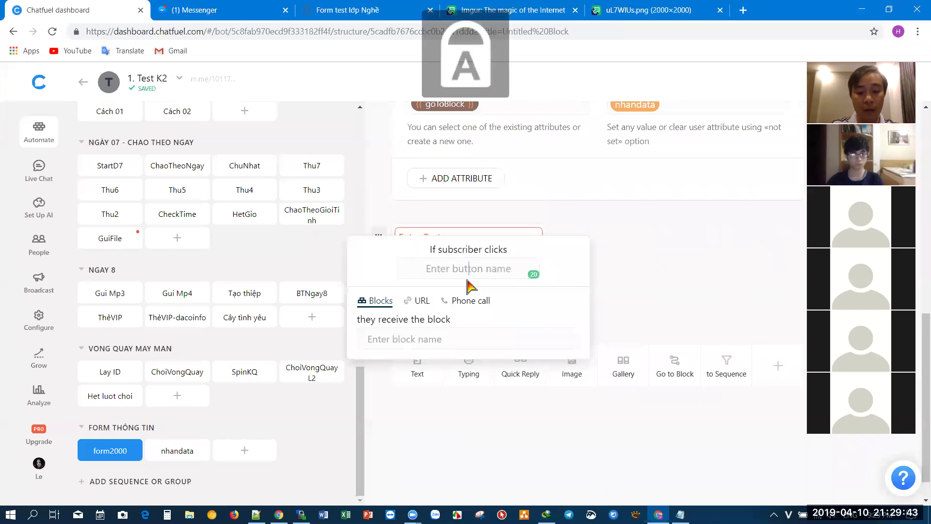
pyautogui.write('ĐIỀN THO')
pyautogui.write('ONG TIN')
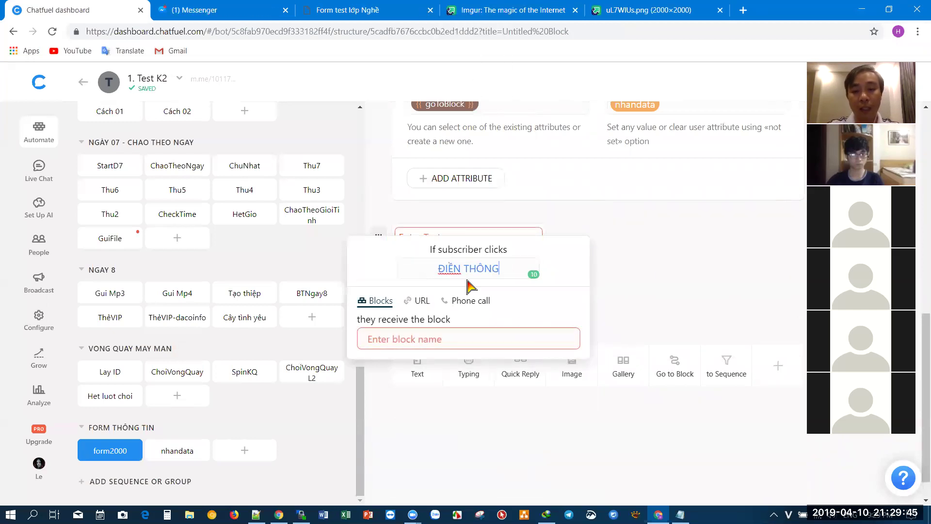
pyautogui.click(417, 301)
pyautogui.hotkey('ctrl', 'v')
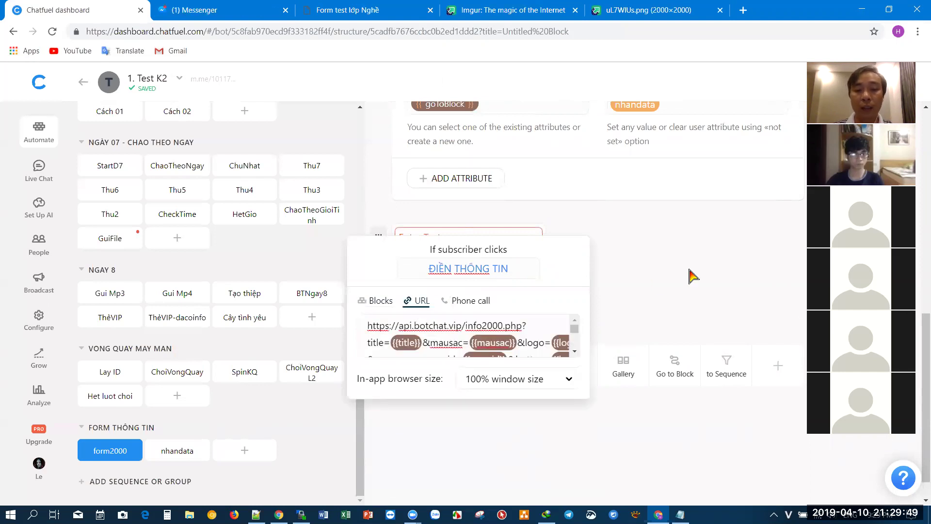
pyautogui.click(693, 276)
pyautogui.click(481, 231)
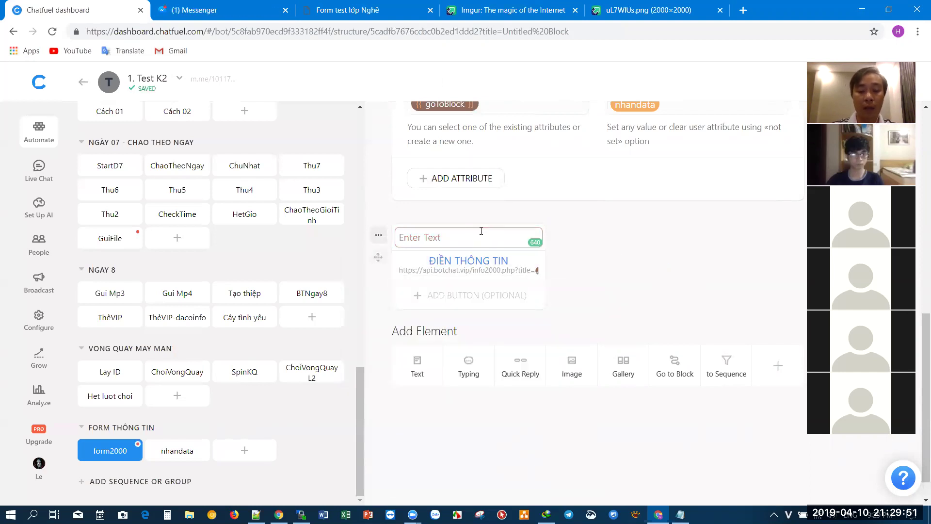
# Step: Write 'Bạn hãy ĐIỀN THÔNG TIN và gửi cho shop nhé' as the card's message text
pyautogui.write('bẠN')
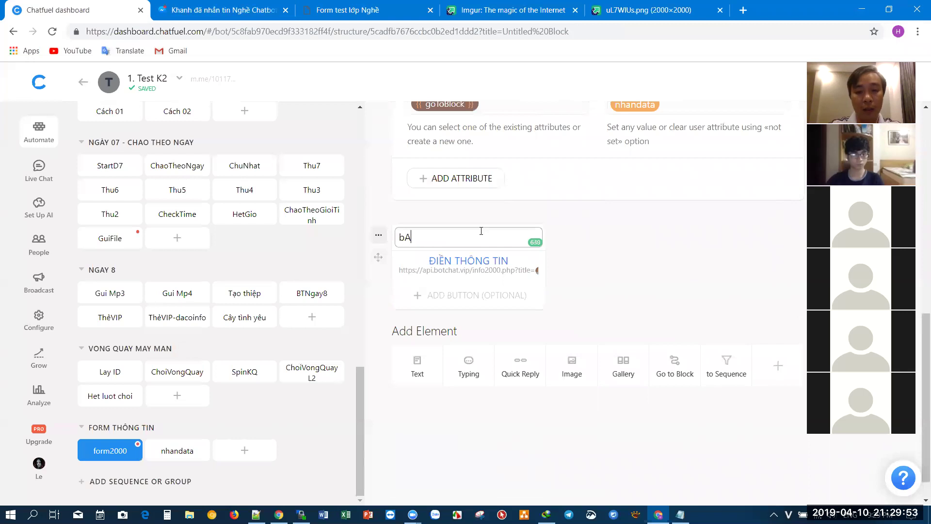
pyautogui.press('BackSpace')
pyautogui.press('capslock')
pyautogui.write('Bạn')
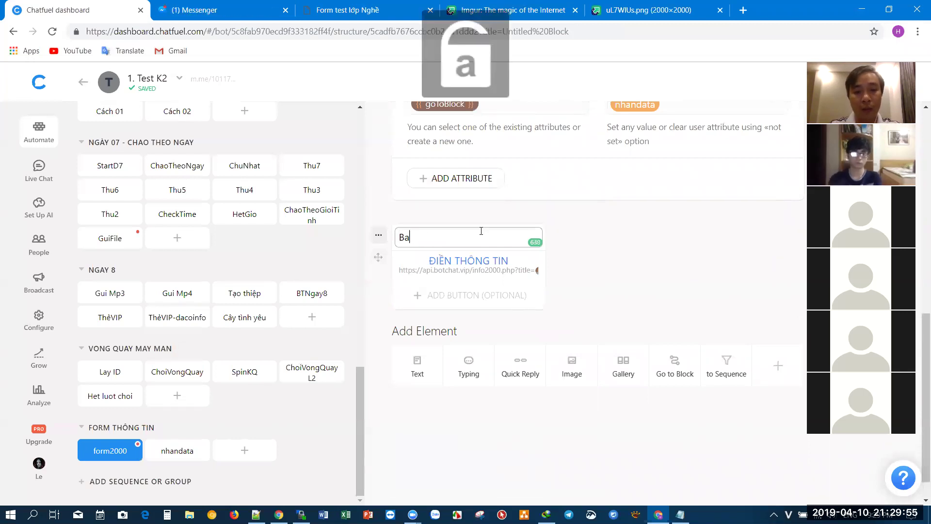
pyautogui.write(' h a')
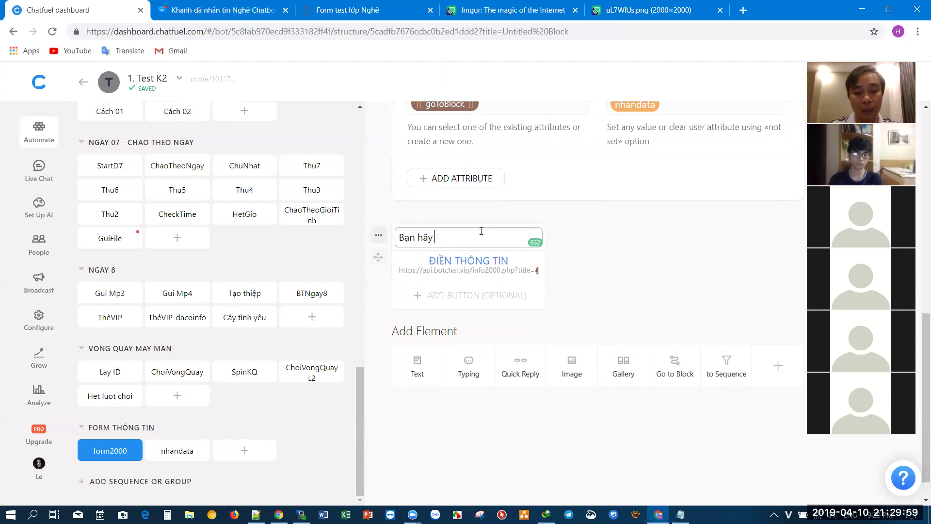
pyautogui.press('capslock')
pyautogui.write('ĐIỀN')
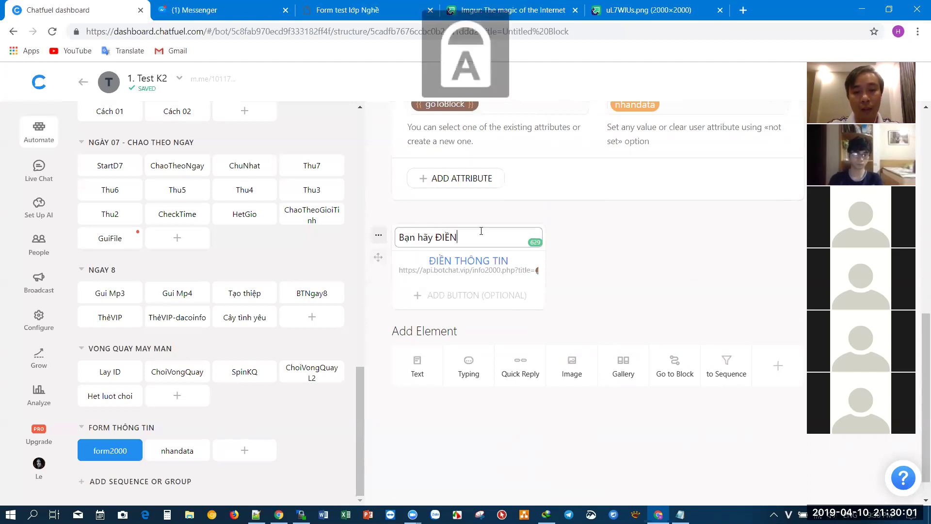
pyautogui.write(' THONG TIN')
pyautogui.press('capslock')
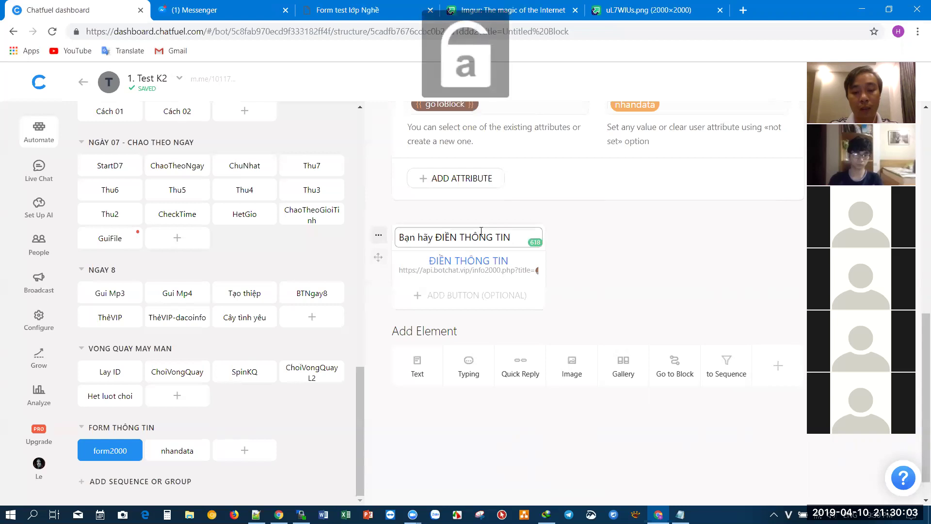
pyautogui.write('và gửi ch')
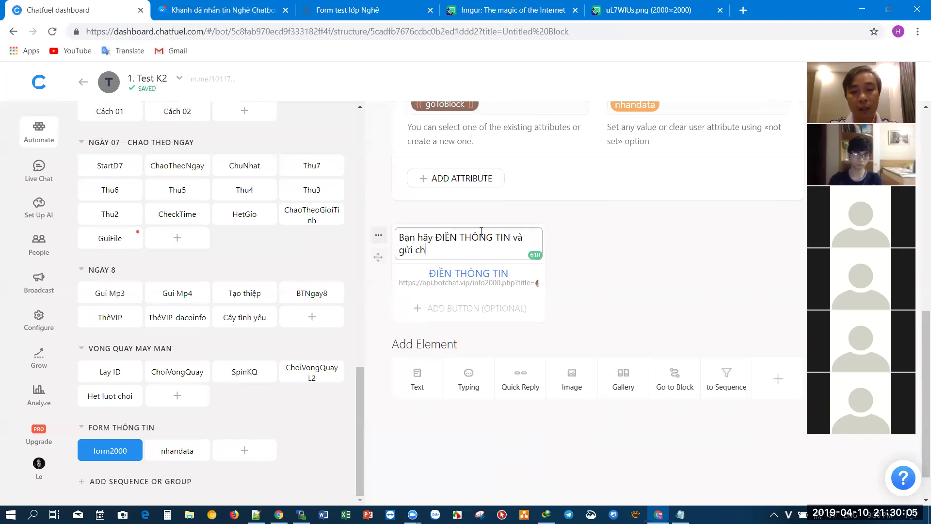
pyautogui.write('o shop nh')
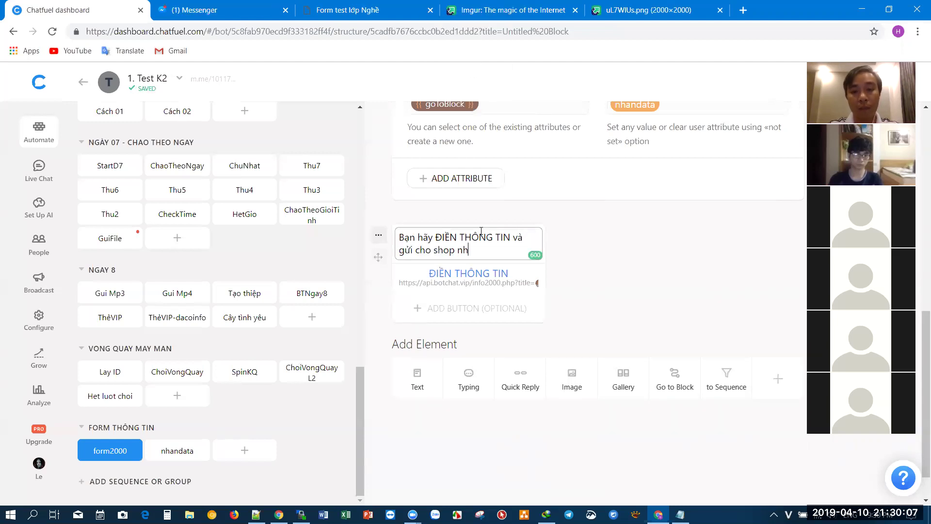
pyautogui.write('é')
pyautogui.click(619, 246)
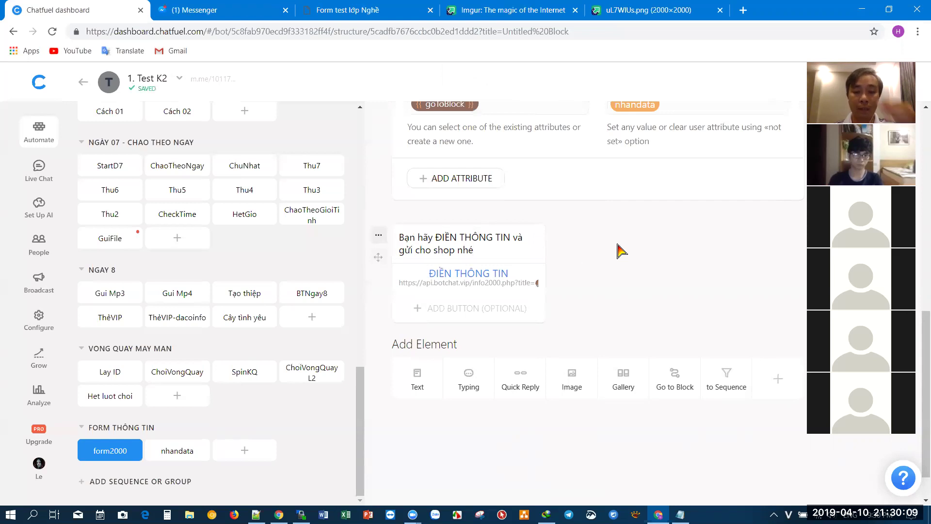
pyautogui.scroll(10, 618, 246)
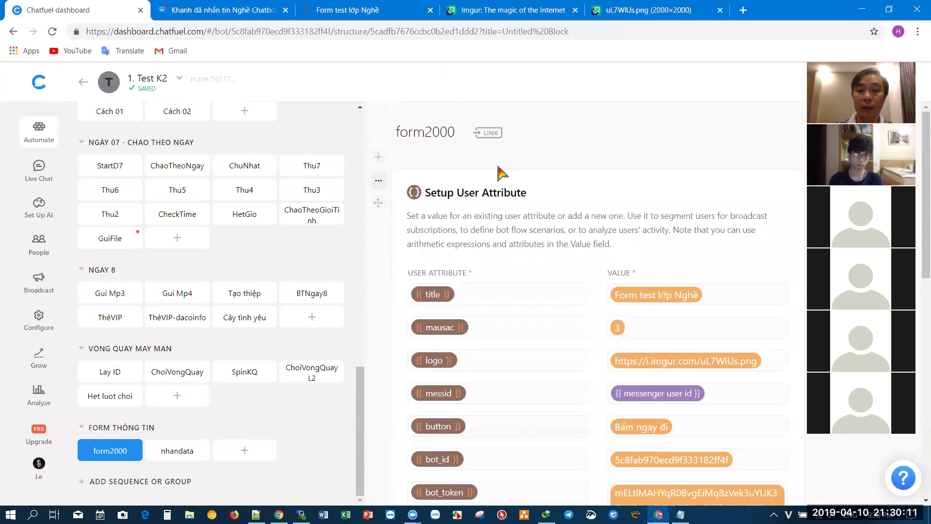
# Step: Turn on form2000's block link with ref 'form2000'
pyautogui.click(490, 139)
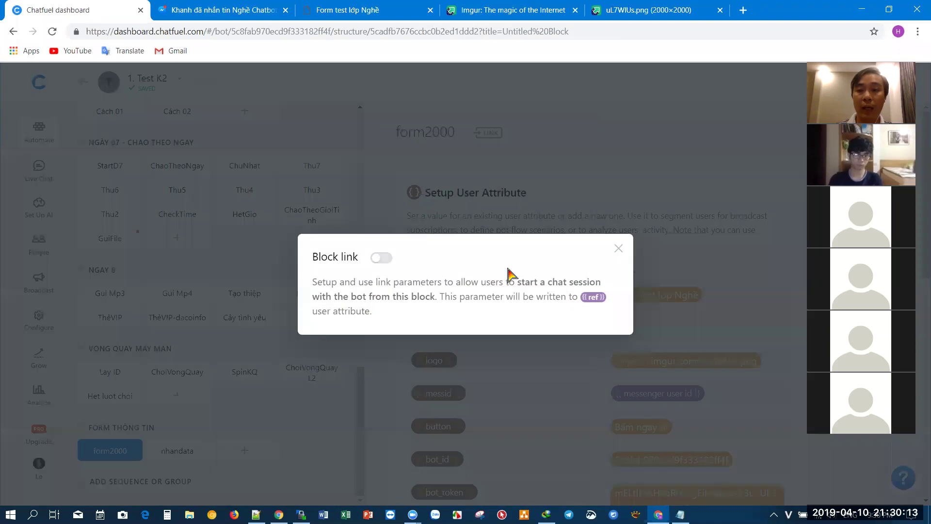
pyautogui.click(380, 260)
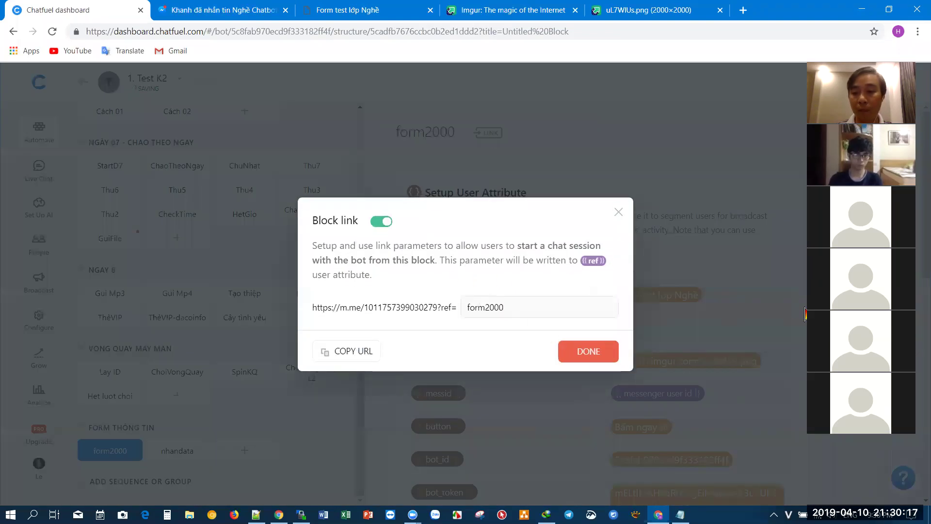
pyautogui.press('Escape')
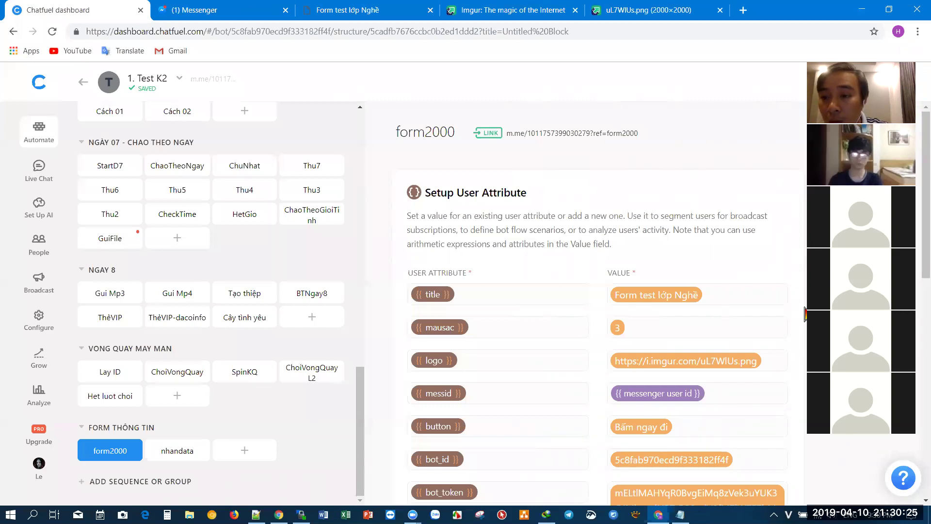
pyautogui.click(206, 7)
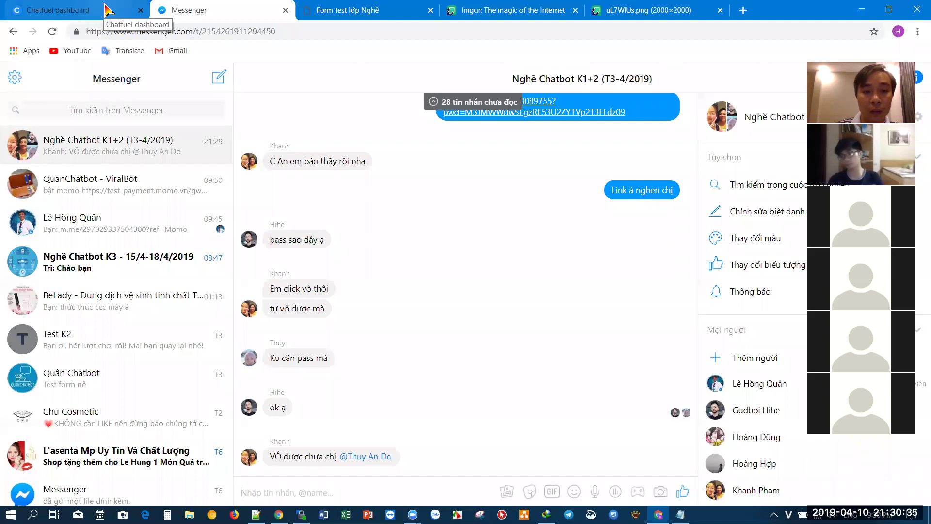
# Step: Open form2000's m.me ref link from the Chatfuel dashboard
pyautogui.click(107, 9)
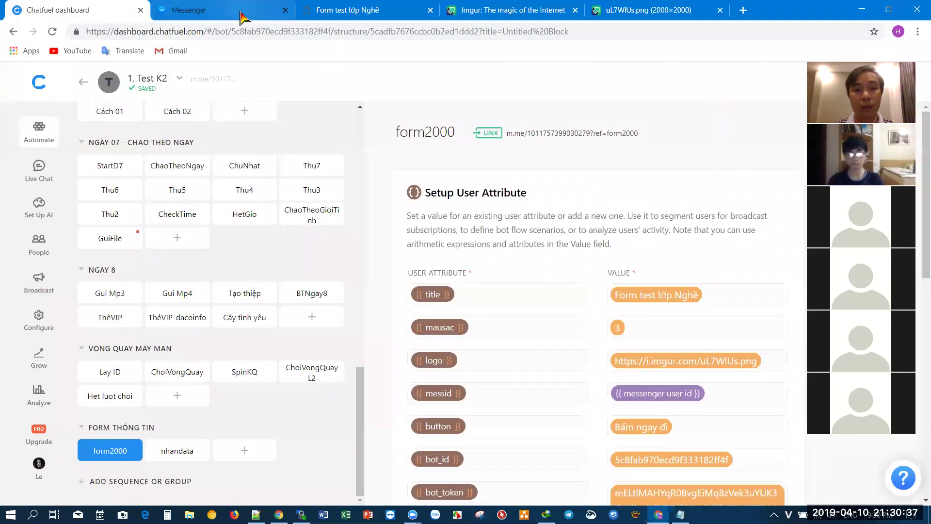
pyautogui.click(242, 15)
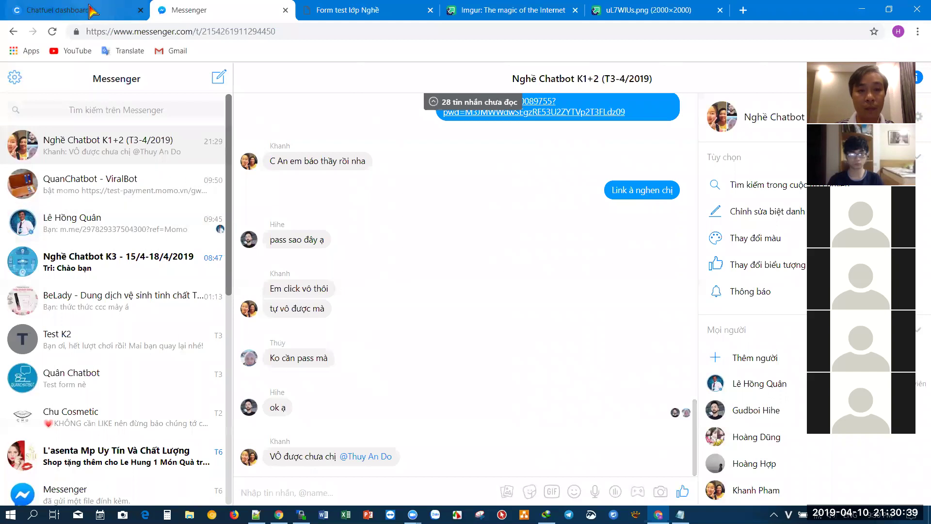
pyautogui.click(92, 10)
pyautogui.click(579, 138)
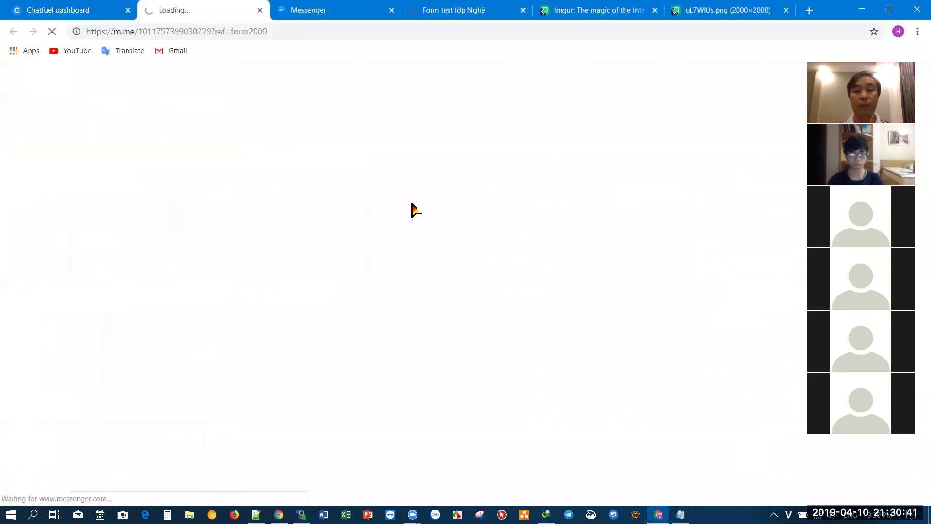
# Step: Send a message mentioning a group member, ending with 'ơi', in the class group chat
pyautogui.click(388, 10)
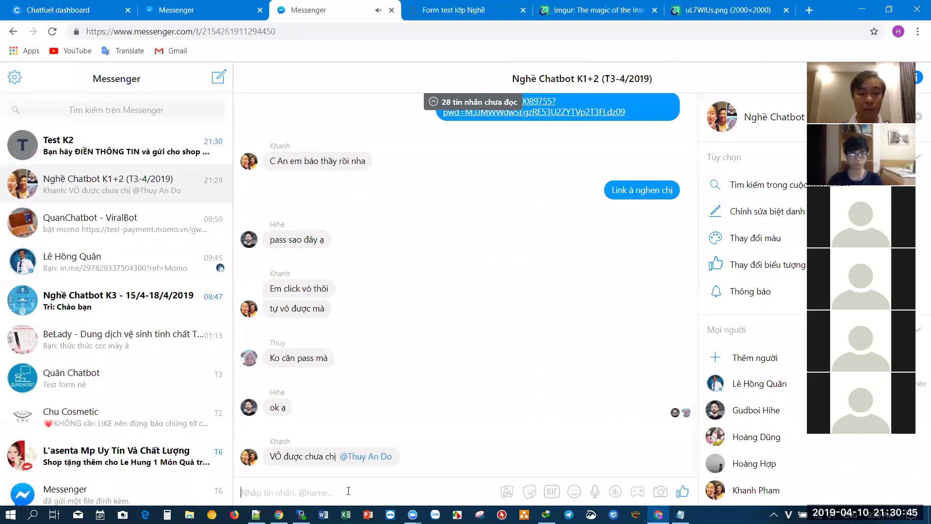
pyautogui.write('q')
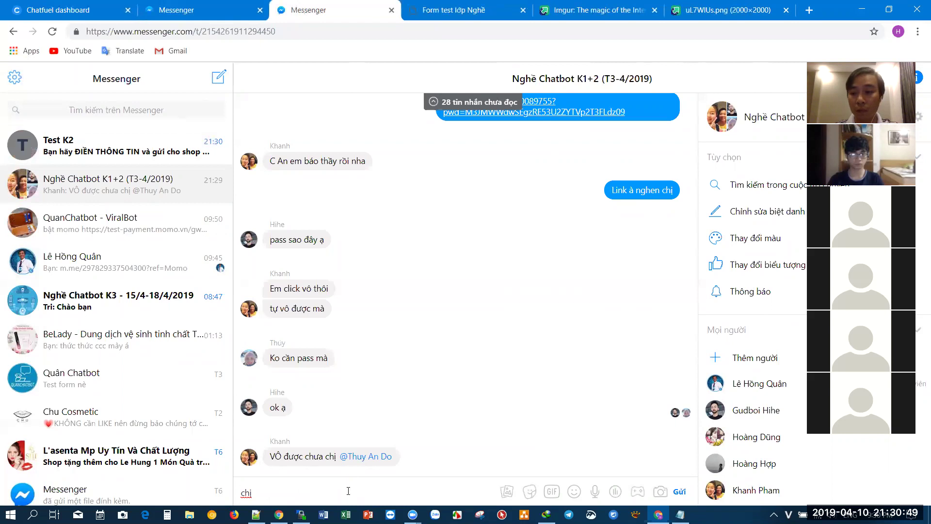
pyautogui.write('hi @an')
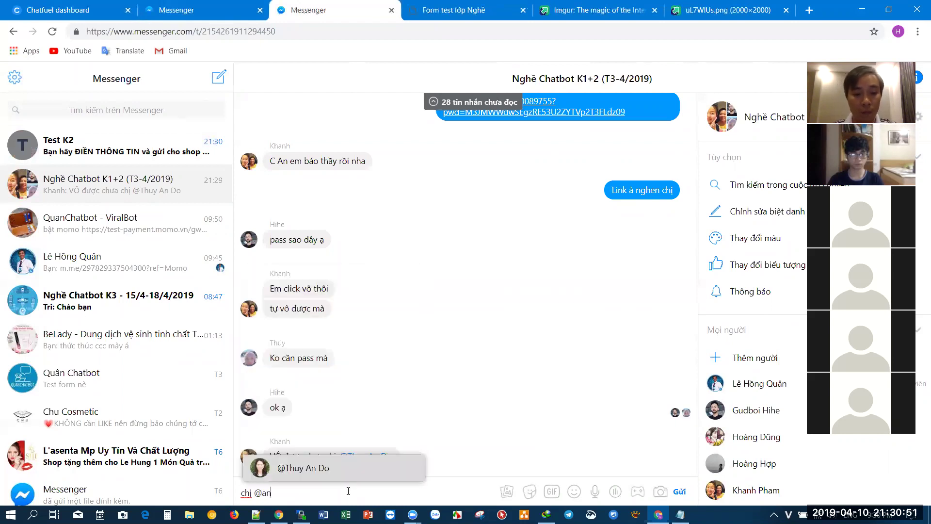
pyautogui.click(354, 476)
pyautogui.write('ơi')
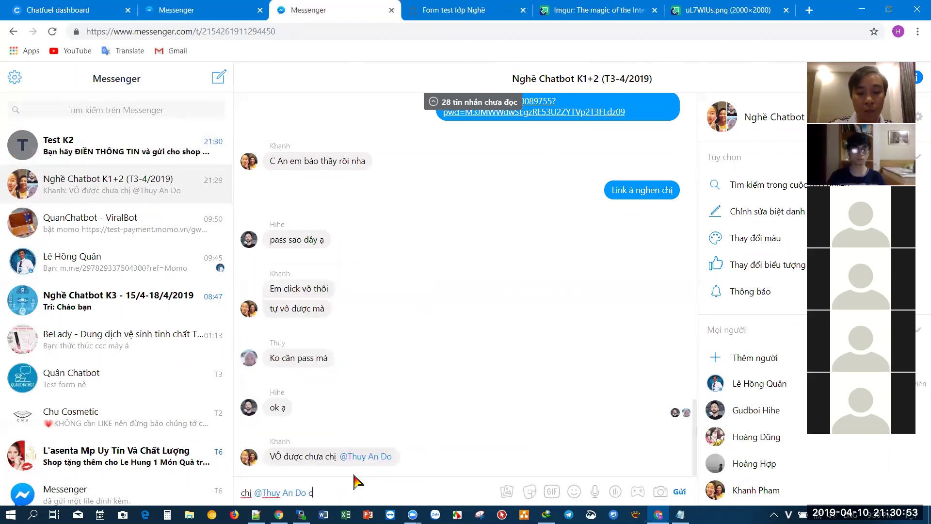
pyautogui.press('Return')
pyautogui.click(194, 10)
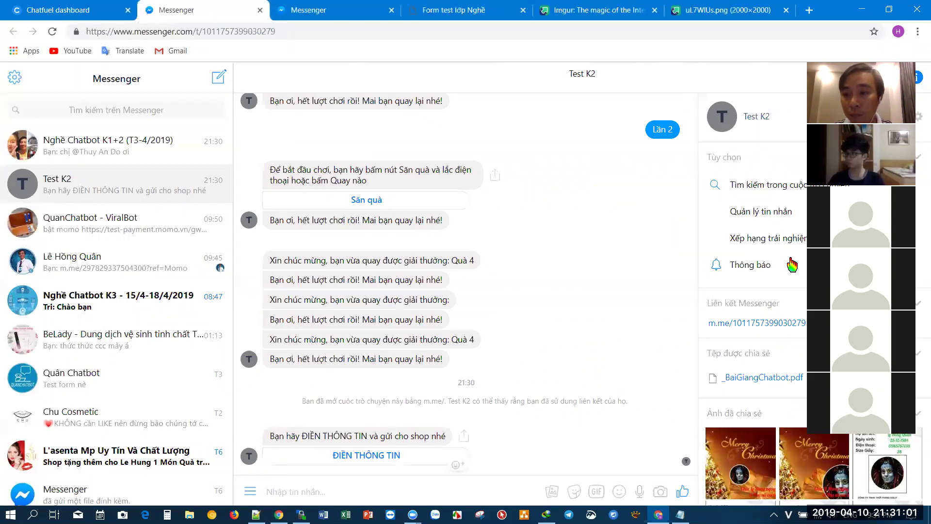
# Step: Open the ĐIỀN THÔNG TIN form, check its QUANCHATBOT logo and heading, then form2000's title value
pyautogui.click(381, 456)
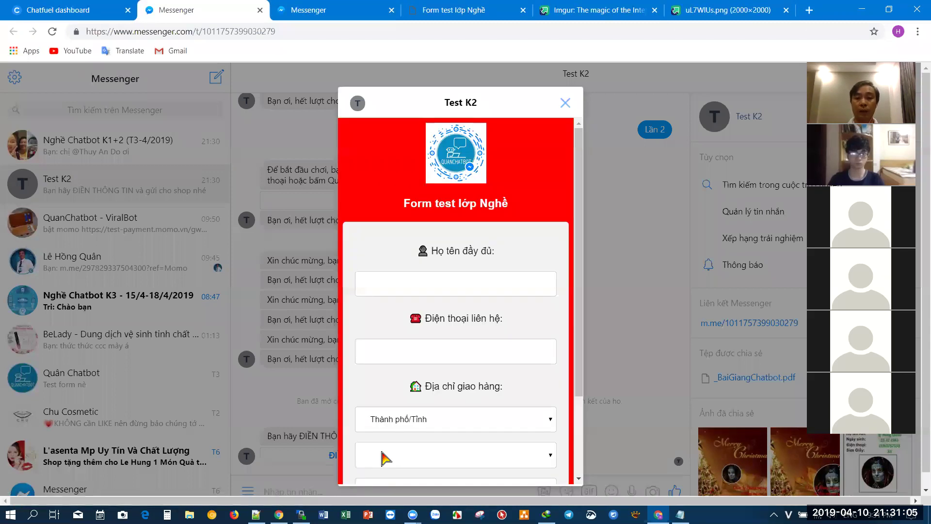
pyautogui.scroll(-3, 517, 190)
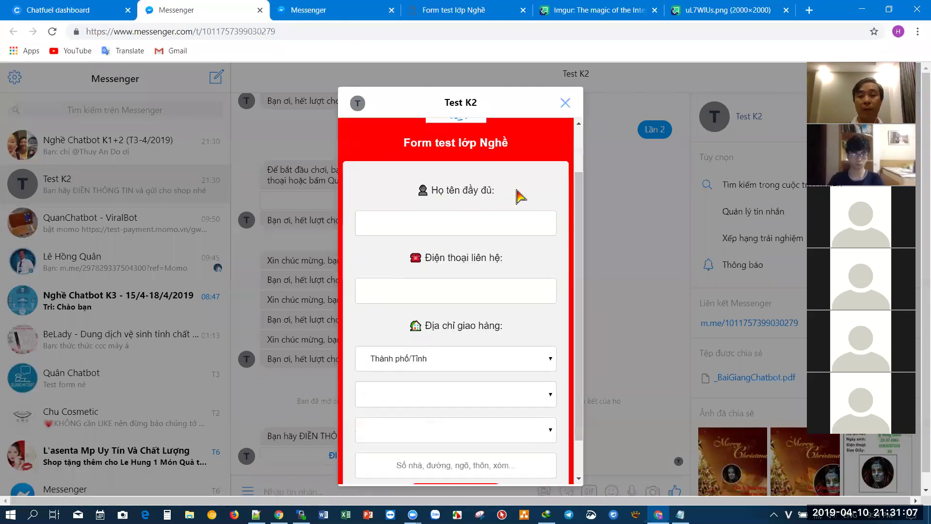
pyautogui.scroll(3, 514, 196)
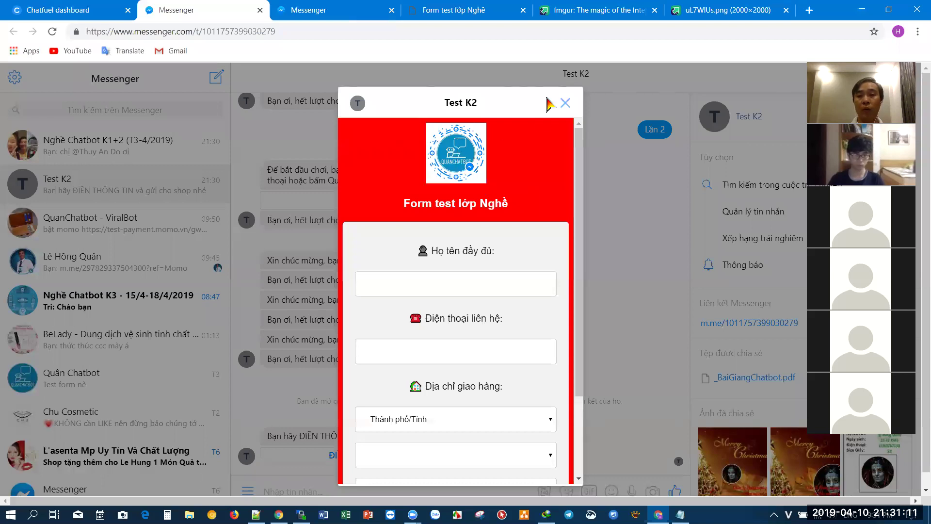
pyautogui.click(715, 8)
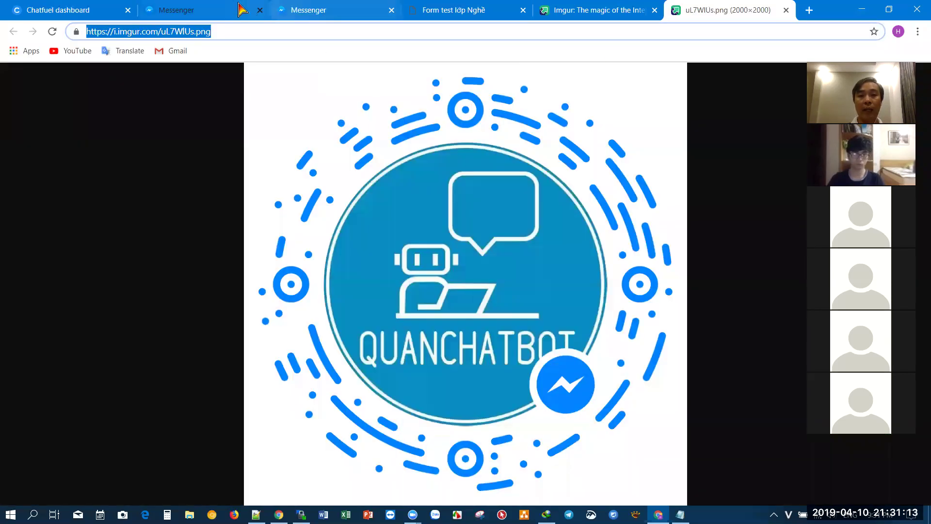
pyautogui.click(233, 11)
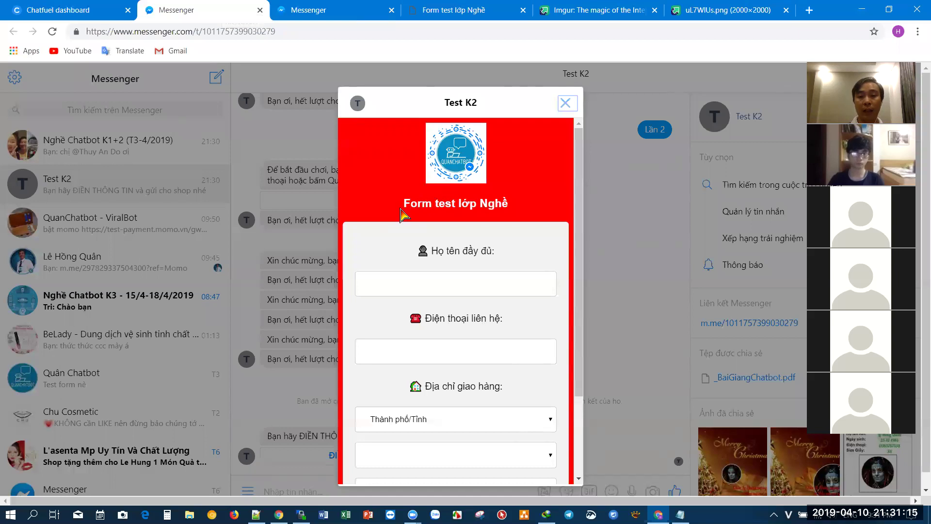
pyautogui.moveTo(401, 210); pyautogui.dragTo(513, 216)
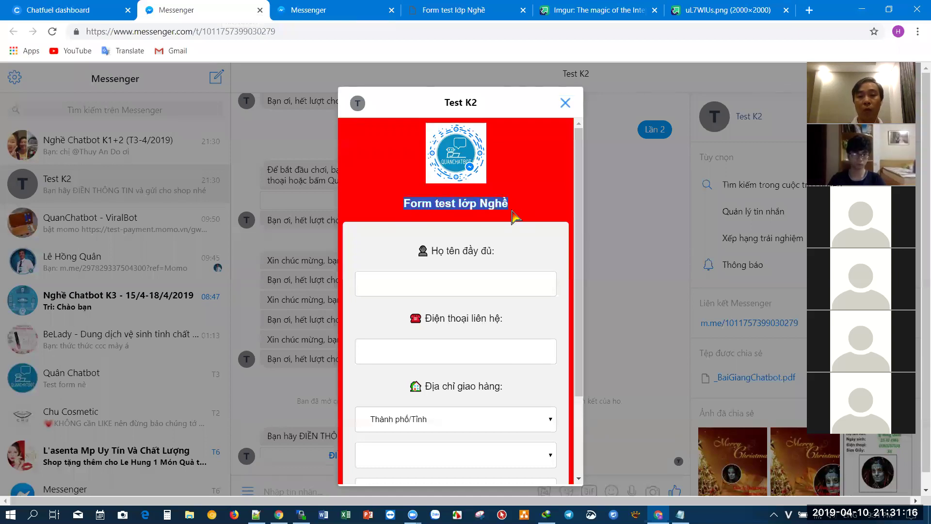
pyautogui.click(84, 9)
pyautogui.click(673, 294)
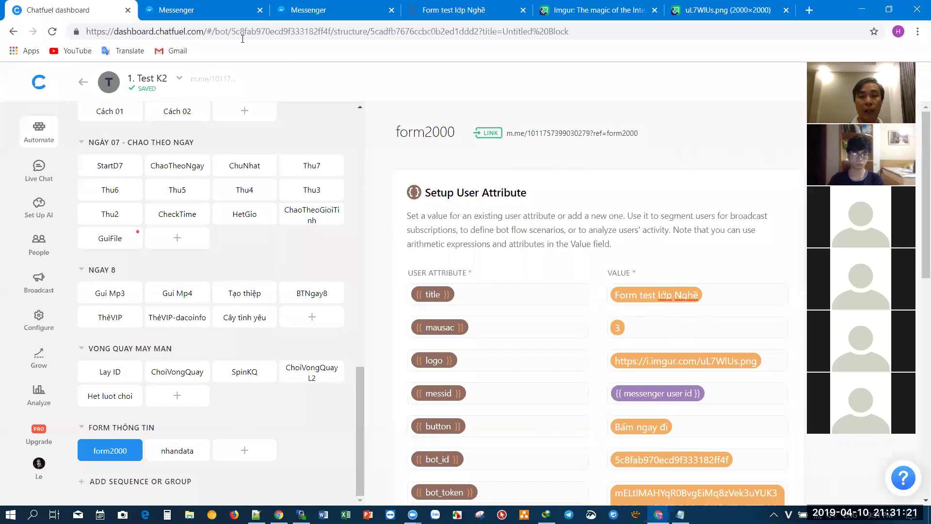
# Step: Check mausac 3, button label 'Bấm ngay đi' and goToBlock 'nhandata' against the Messenger form
pyautogui.hotkey('ctrl', 'Tab')
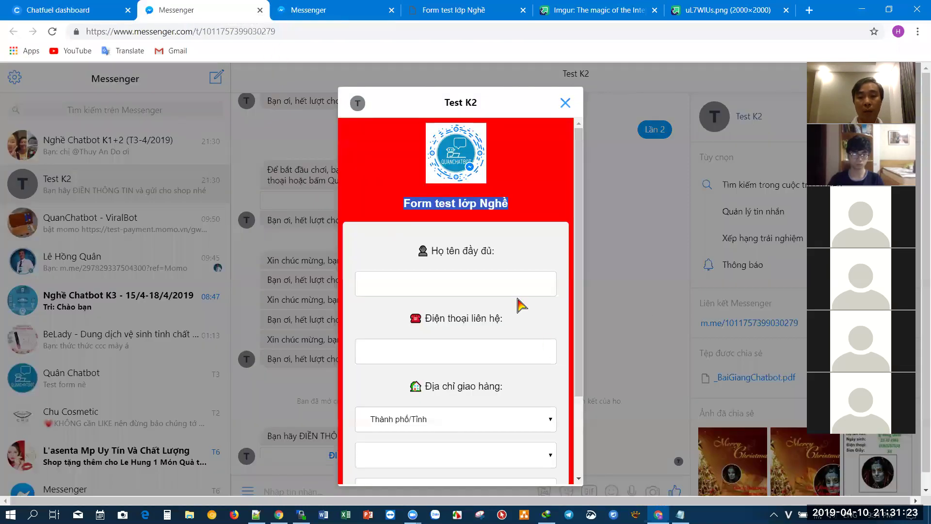
pyautogui.hotkey('ctrl', 'shift', 'Tab')
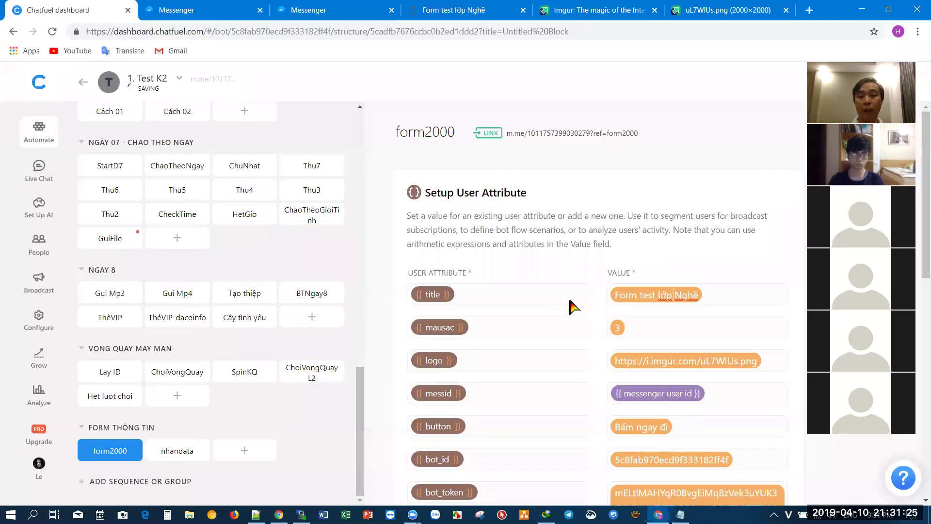
pyautogui.doubleClick(607, 327)
pyautogui.scroll(-3, 606, 327)
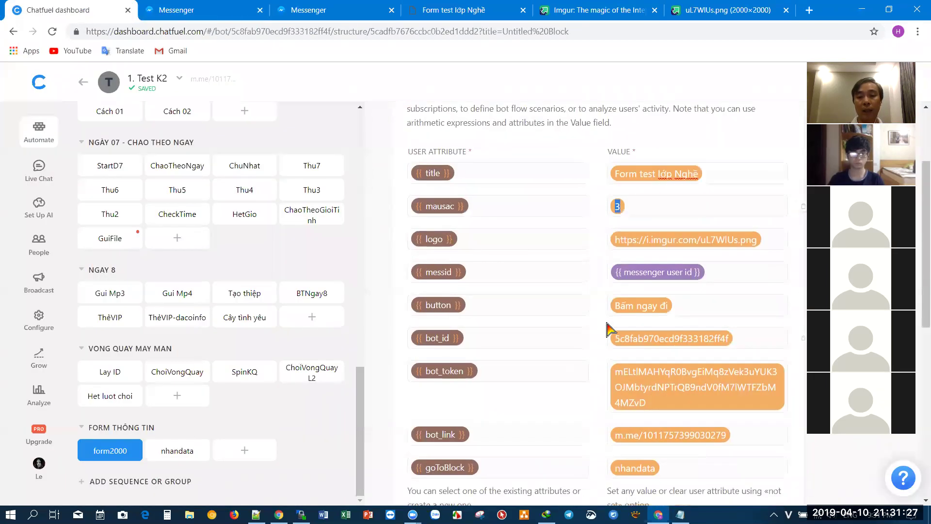
pyautogui.doubleClick(628, 306)
pyautogui.tripleClick(628, 307)
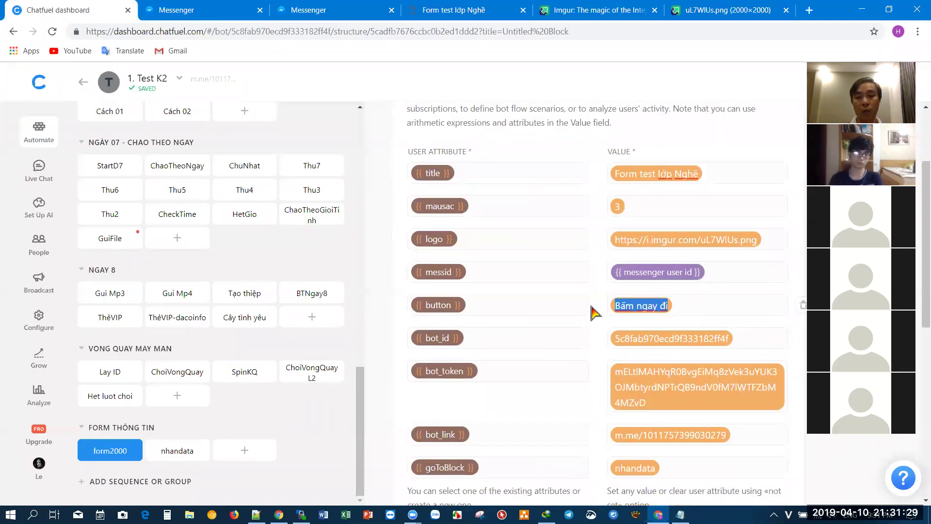
pyautogui.hotkey('ctrl', 'Tab')
pyautogui.scroll(-2, 489, 303)
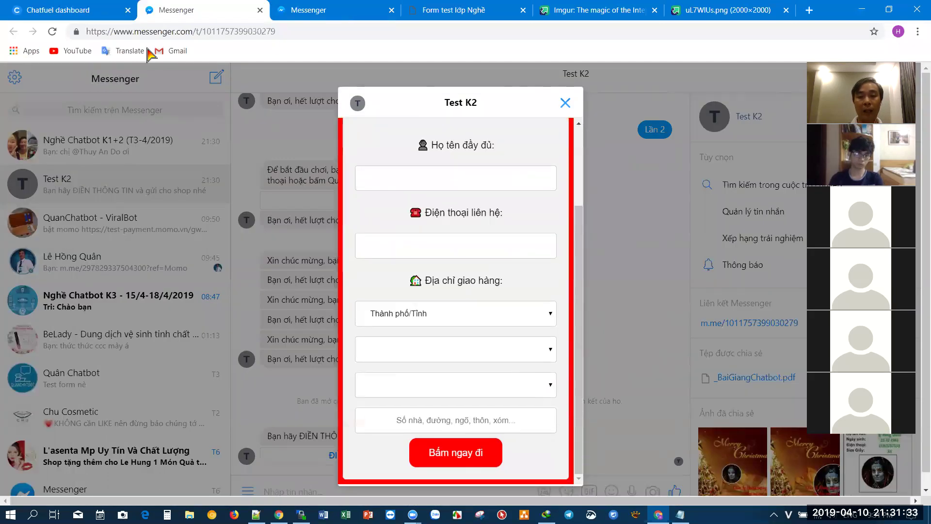
pyautogui.click(73, 10)
pyautogui.scroll(-2, 704, 359)
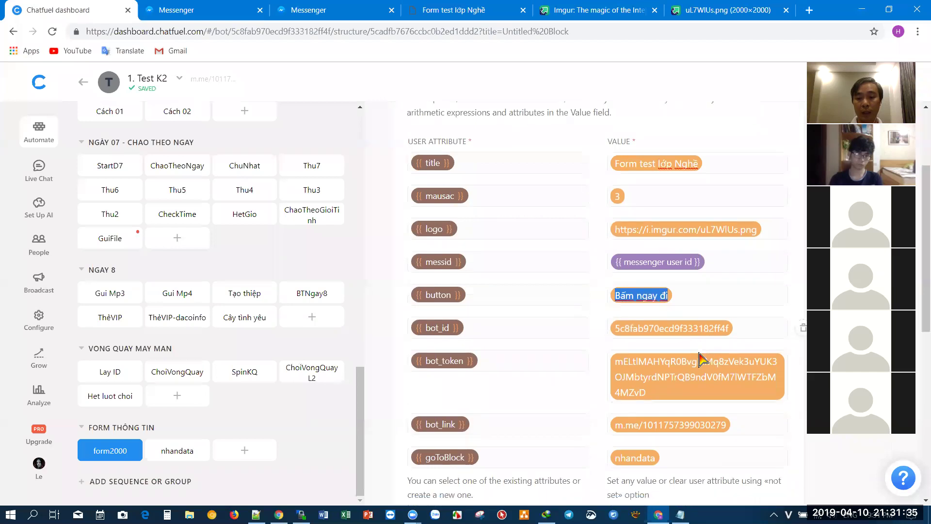
pyautogui.moveTo(663, 346); pyautogui.dragTo(599, 346)
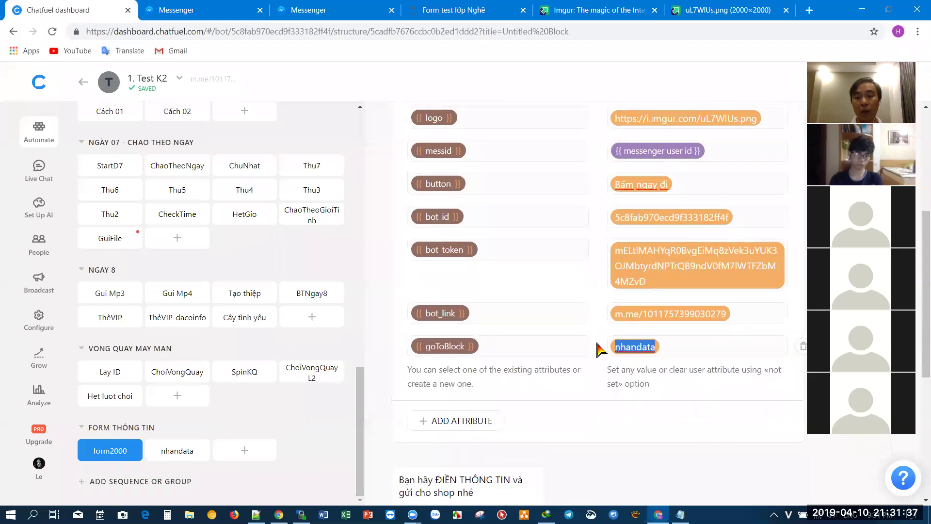
pyautogui.click(183, 7)
pyautogui.scroll(2, 485, 252)
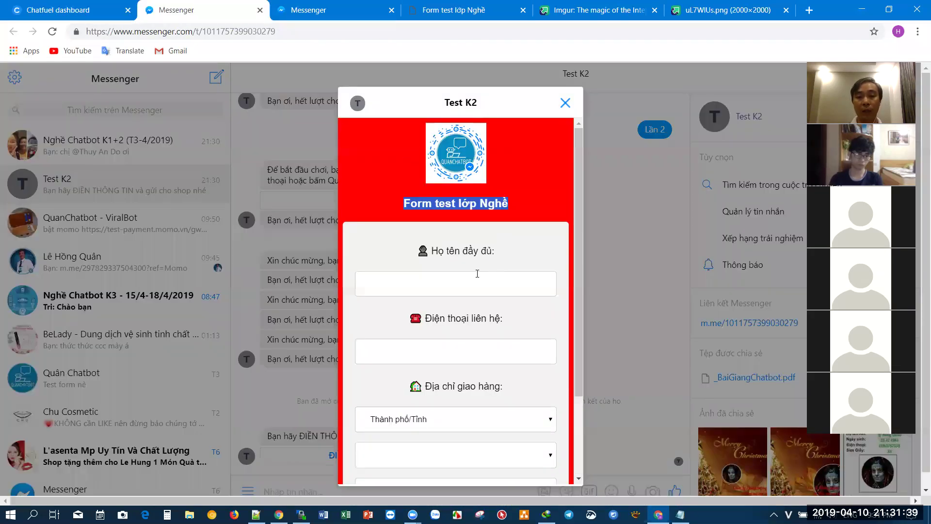
# Step: Enter the full name and autofill the contact phone number in the test form
pyautogui.click(478, 274)
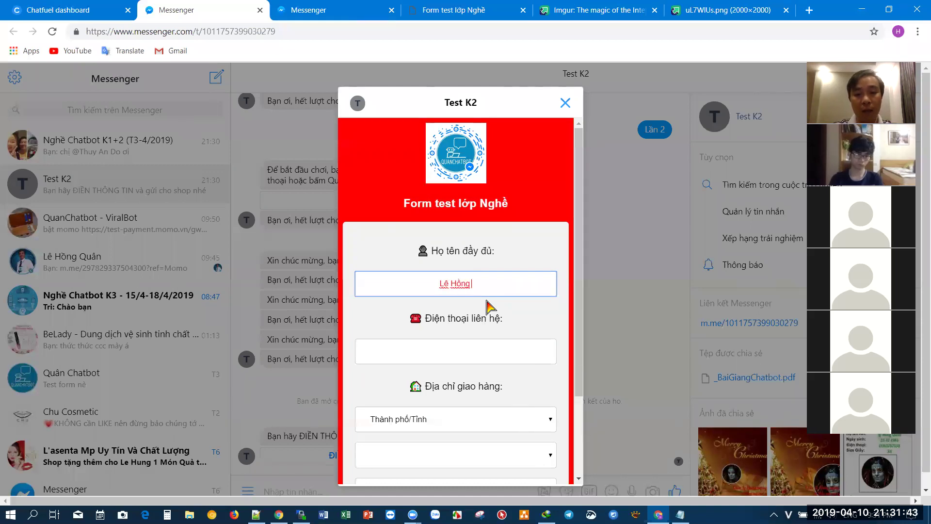
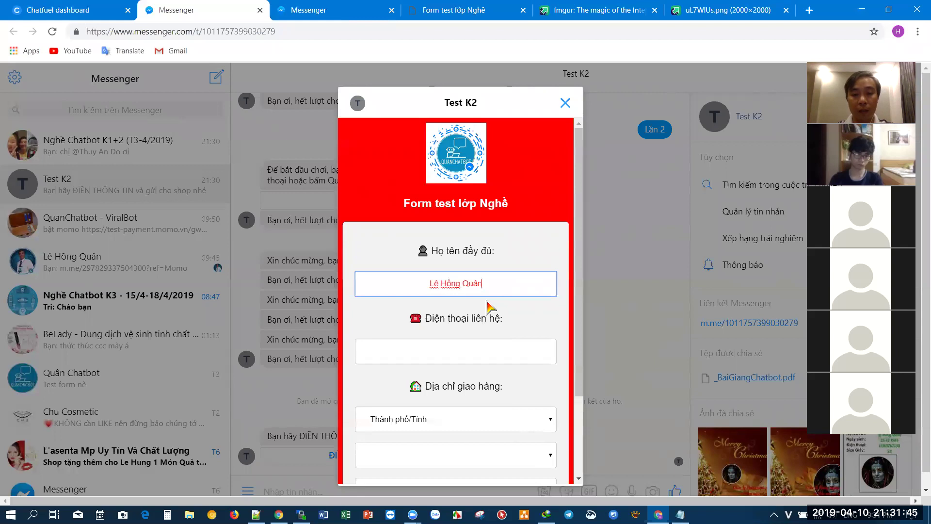
pyautogui.click(487, 349)
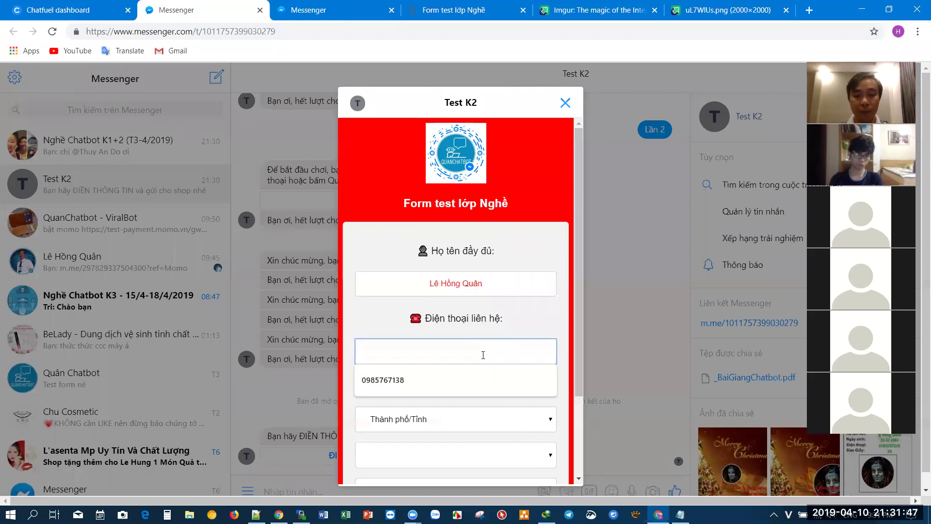
pyautogui.click(481, 380)
pyautogui.scroll(-3, 480, 388)
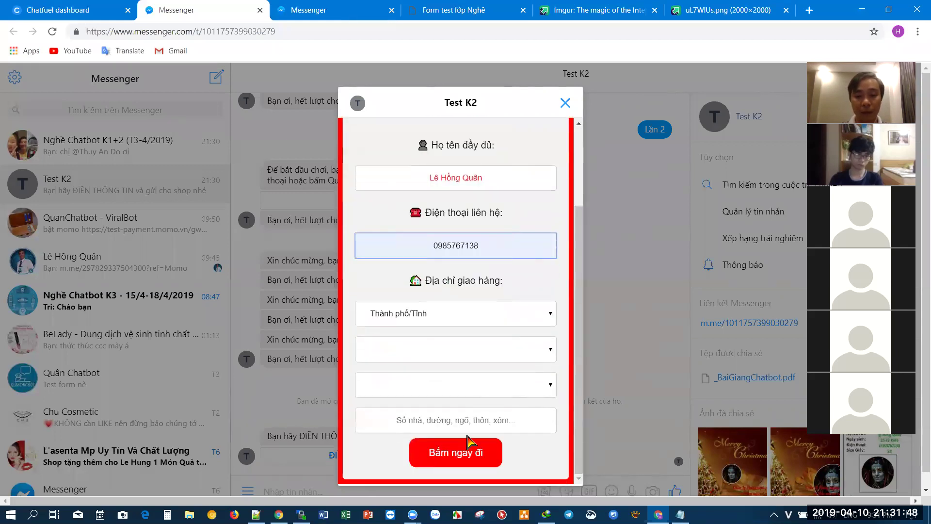
pyautogui.click(468, 466)
pyautogui.click(571, 102)
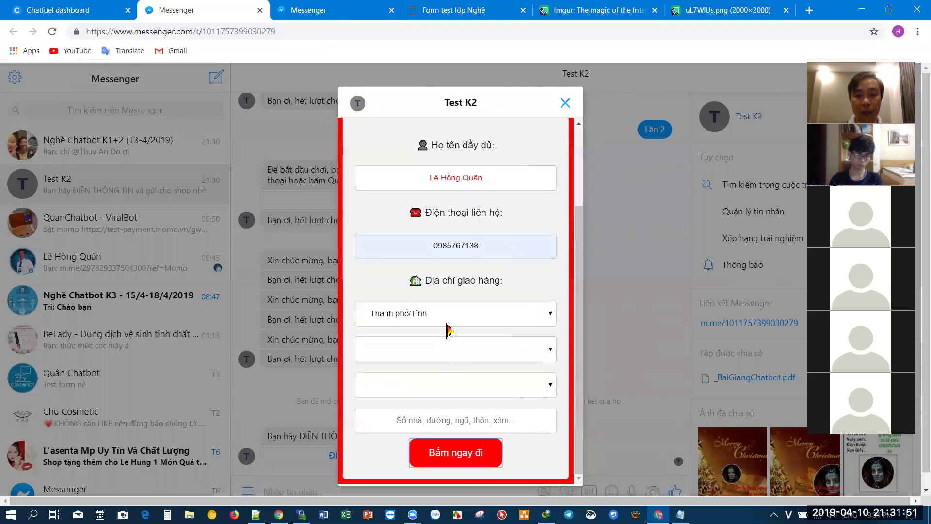
# Step: Choose Tỉnh Bắc Ninh, Huyện Quế Võ, Xã Quế Tân, add a street address and submit
pyautogui.click(447, 320)
pyautogui.click(403, 210)
pyautogui.click(464, 385)
pyautogui.click(467, 432)
pyautogui.click(473, 385)
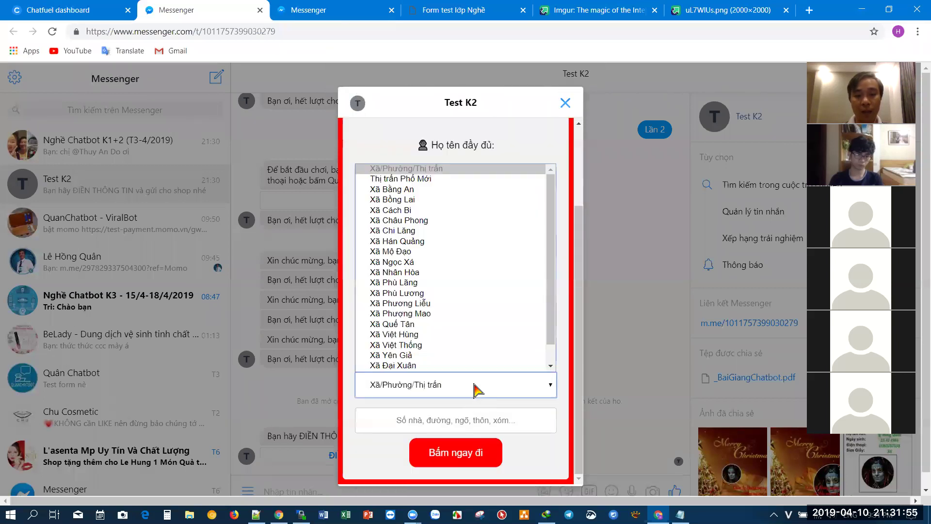
pyautogui.click(469, 322)
pyautogui.click(466, 425)
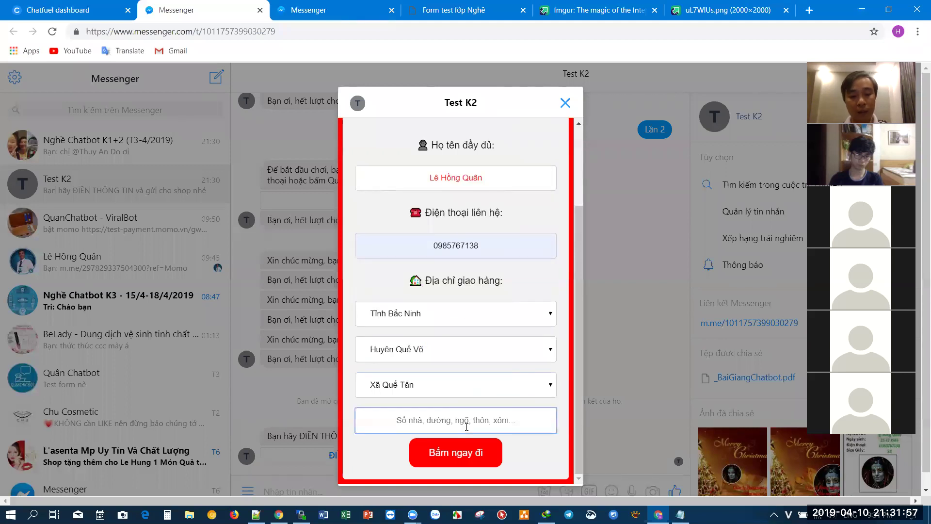
pyautogui.write('aaaa')
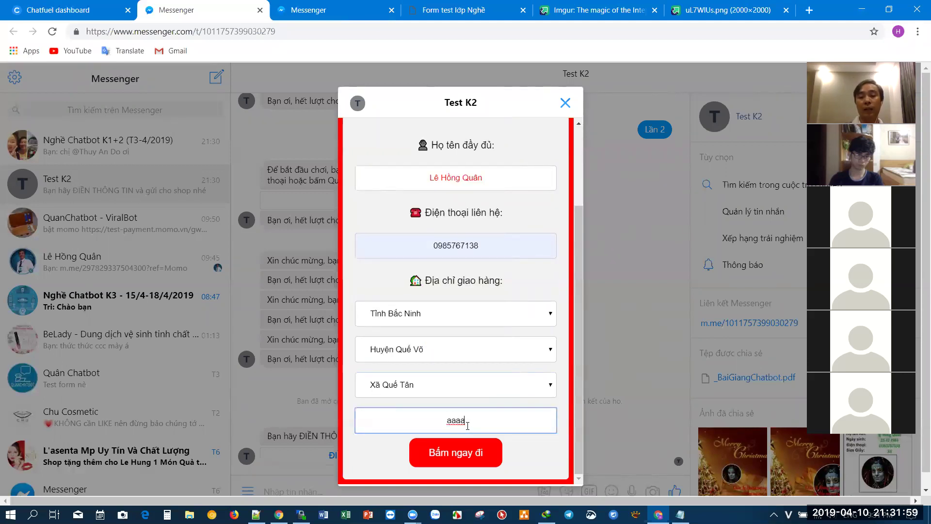
pyautogui.click(467, 459)
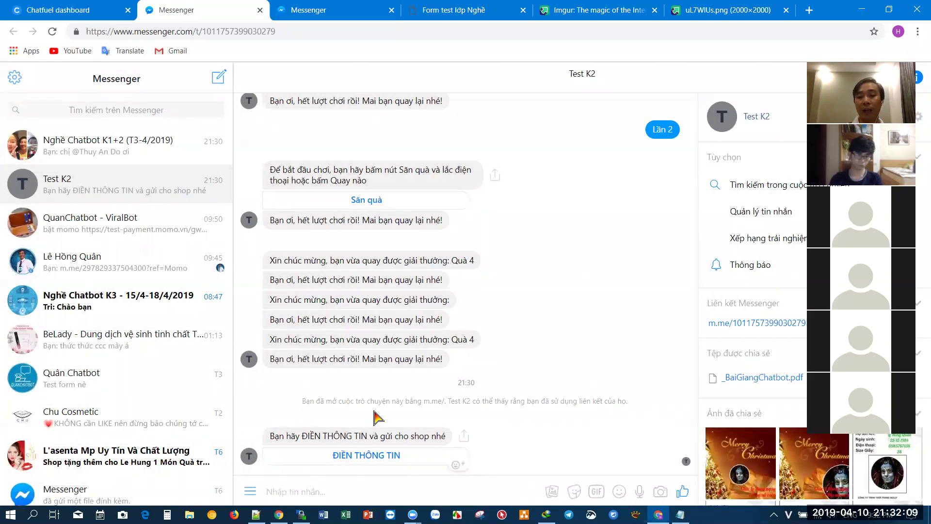
# Step: Add an empty text card as the first element of the nhandata block in Chatfuel
pyautogui.click(58, 10)
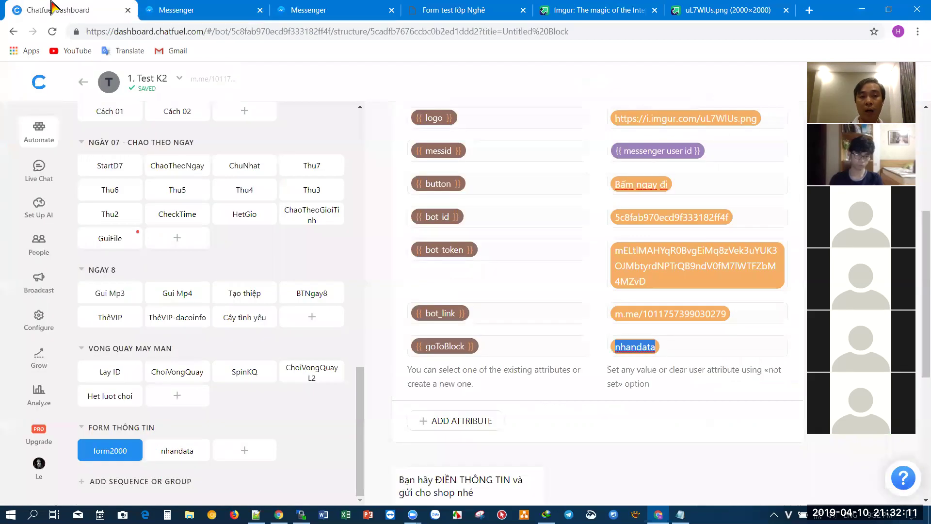
pyautogui.click(178, 454)
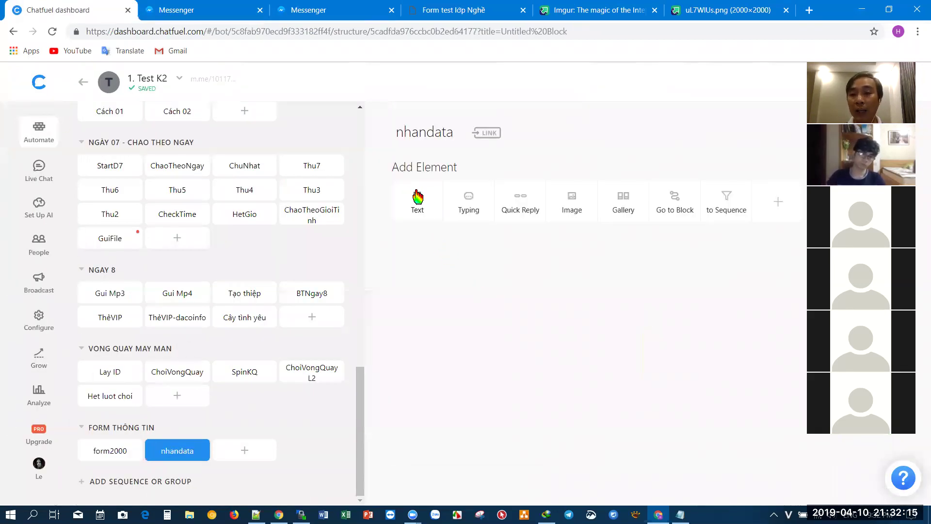
pyautogui.click(417, 196)
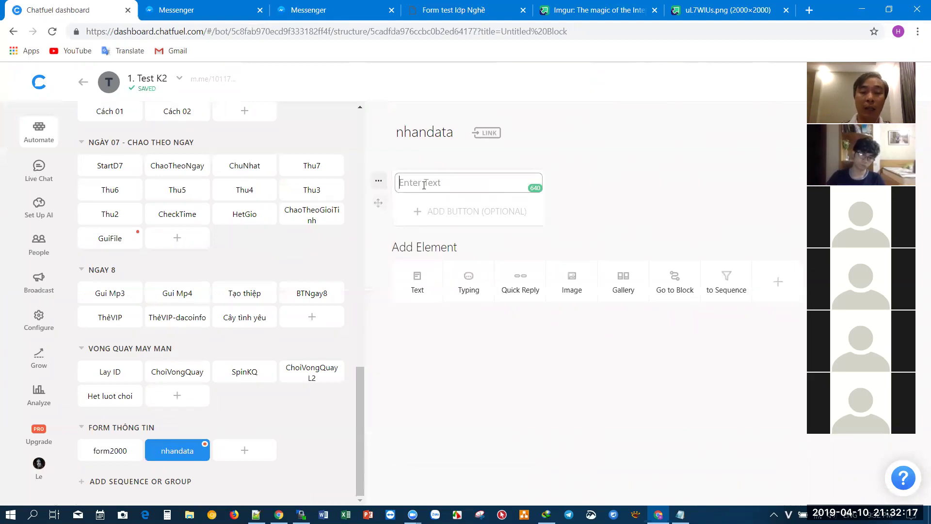
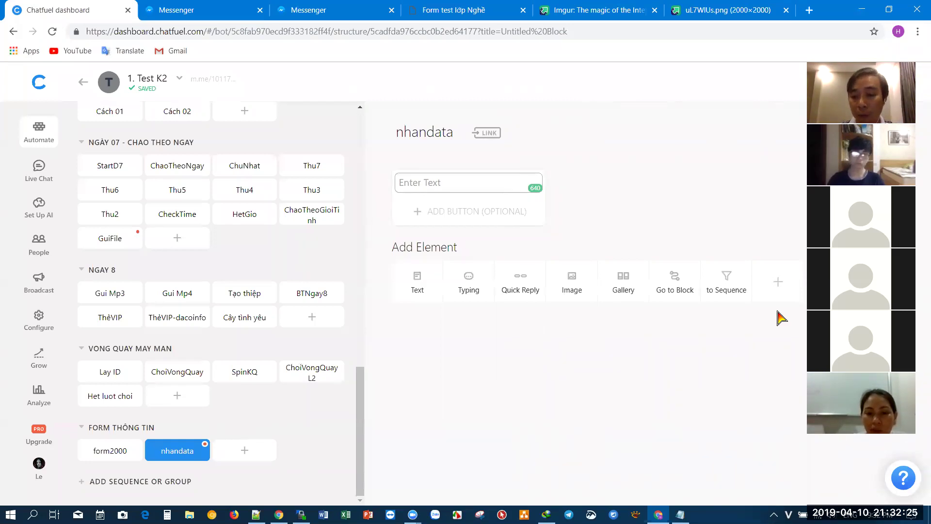
# Step: Type the intro line of the nhandata confirmation message, ending with 'form đây:'
pyautogui.write('Thông tin bạn vừa điề')
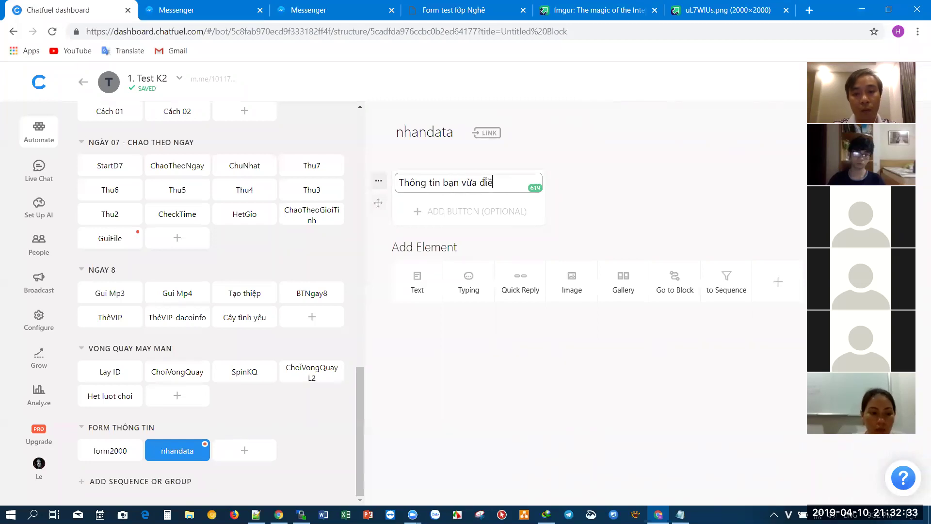
pyautogui.write('rm dây:')
pyautogui.press('Return')
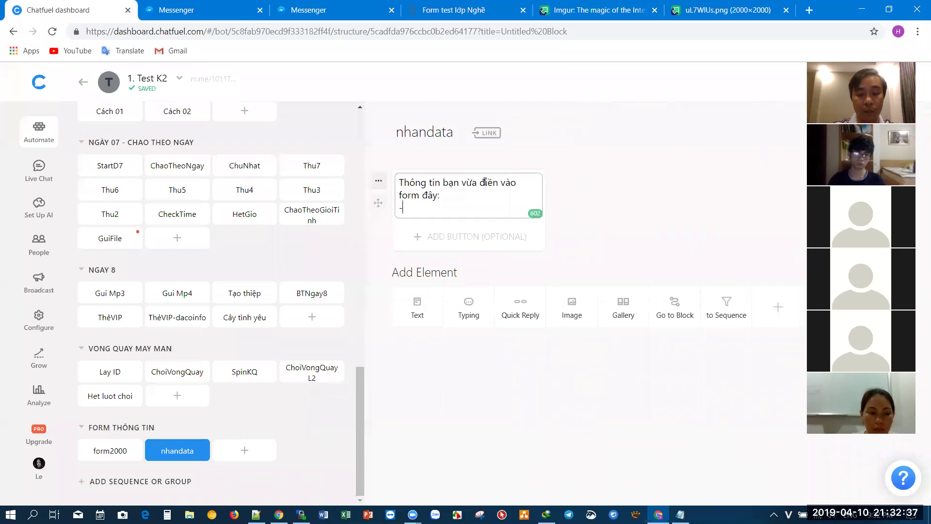
# Step: Add Họ tên, Điện thoại and Địa chỉ lines showing {{hoten}}, {{dienthoai}} and {{diachi}}
pyautogui.write('*')
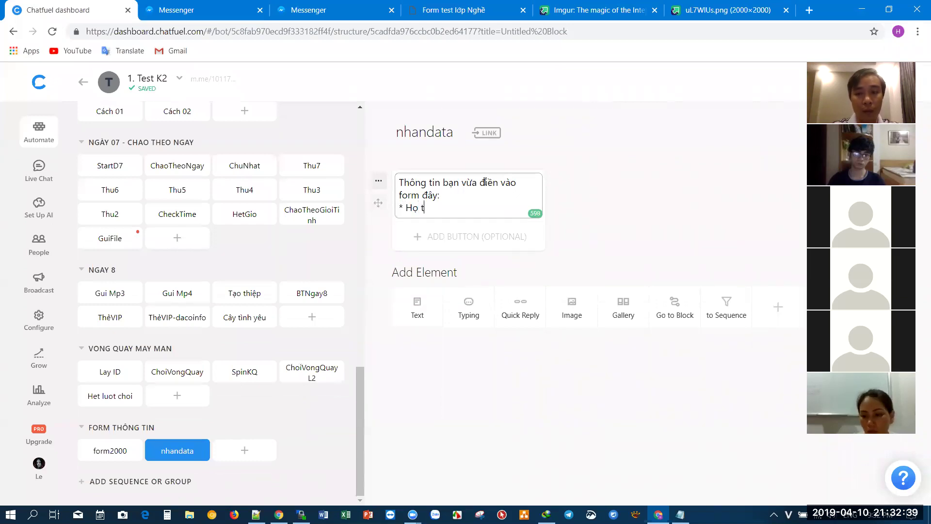
pyautogui.write(' Họ tên: {{ho')
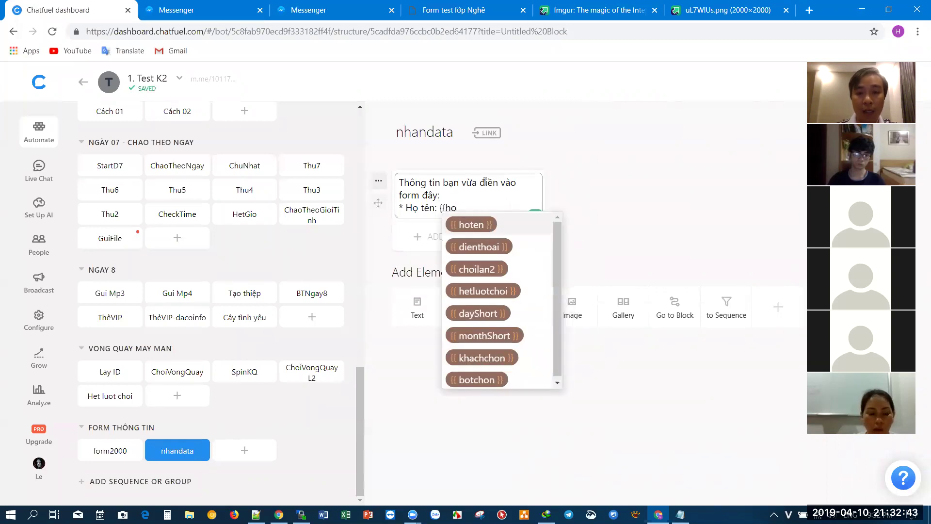
pyautogui.click(497, 218)
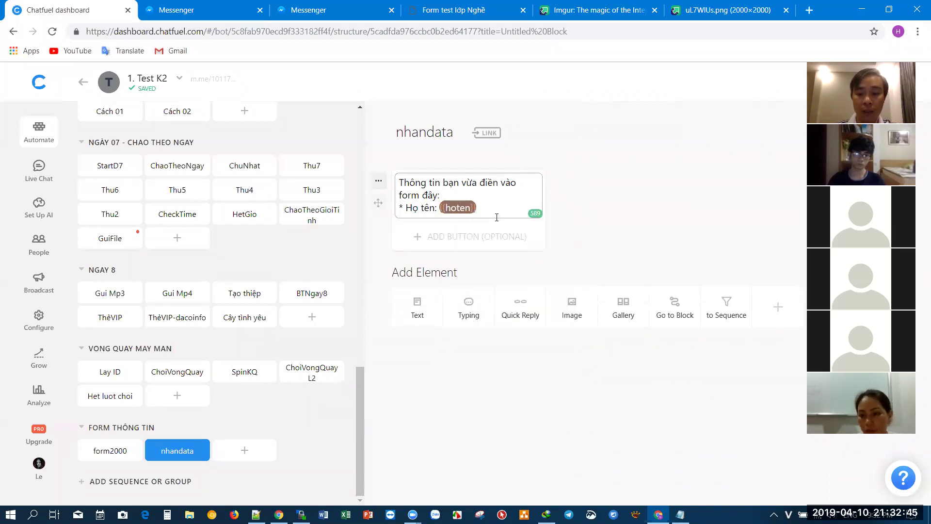
pyautogui.press('Return')
pyautogui.write('* Điện thoại: {{die')
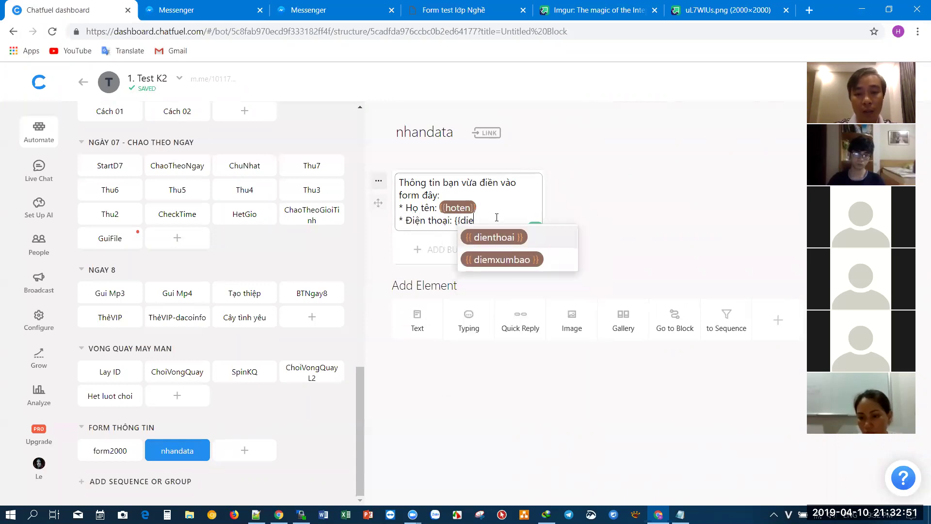
pyautogui.click(500, 235)
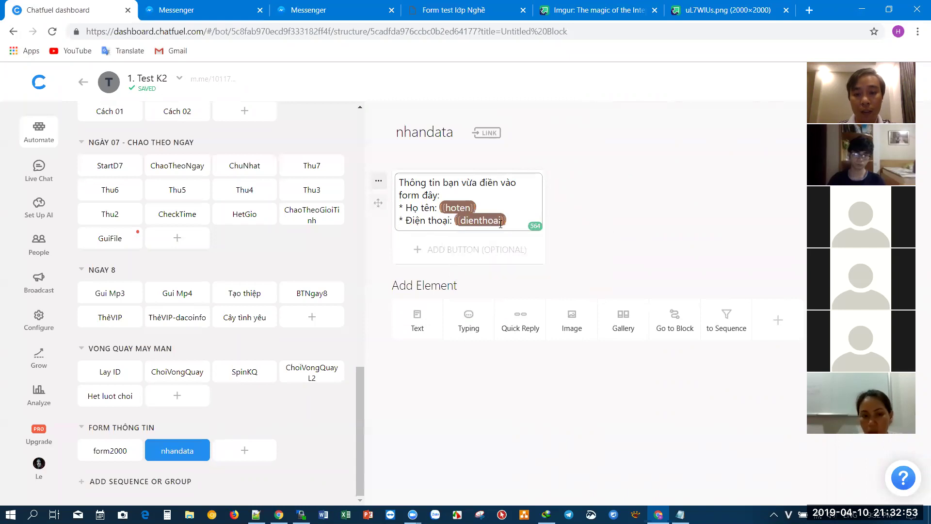
pyautogui.press('Return')
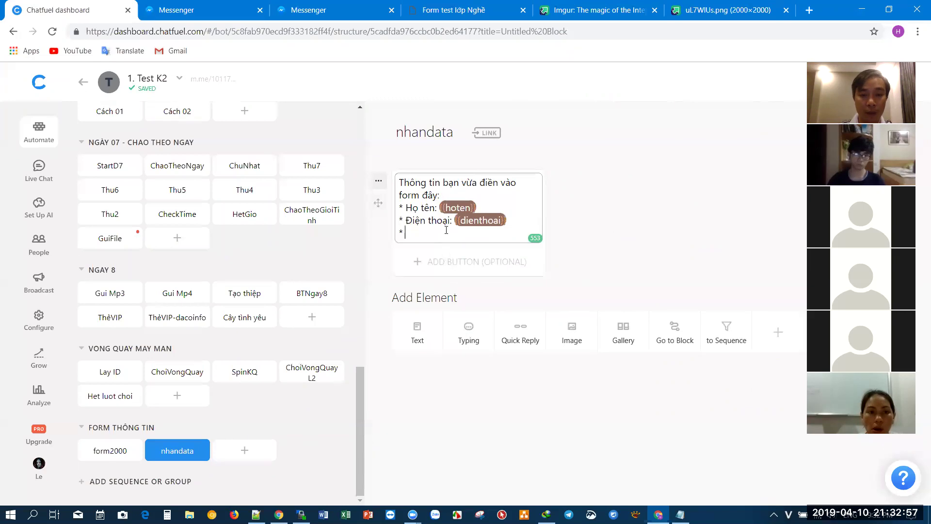
pyautogui.write('* Đia chỉ: ')
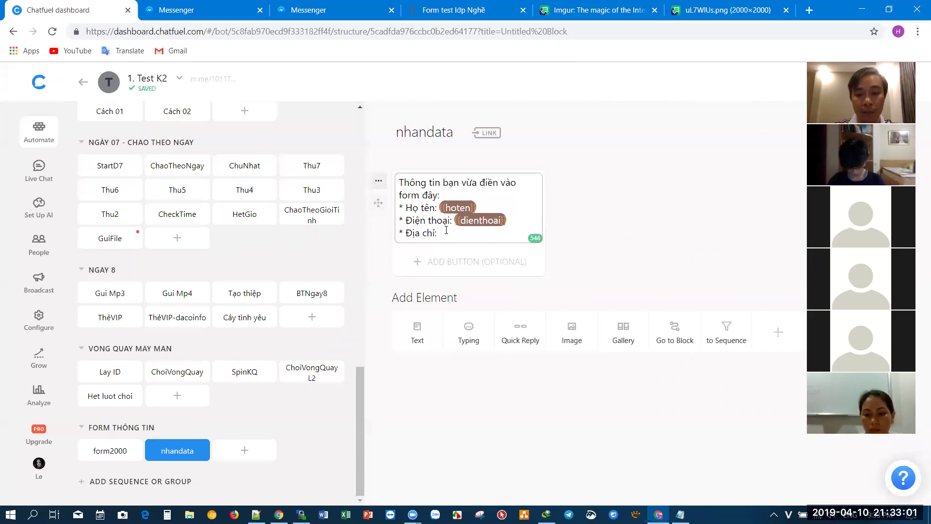
pyautogui.write('{{dia')
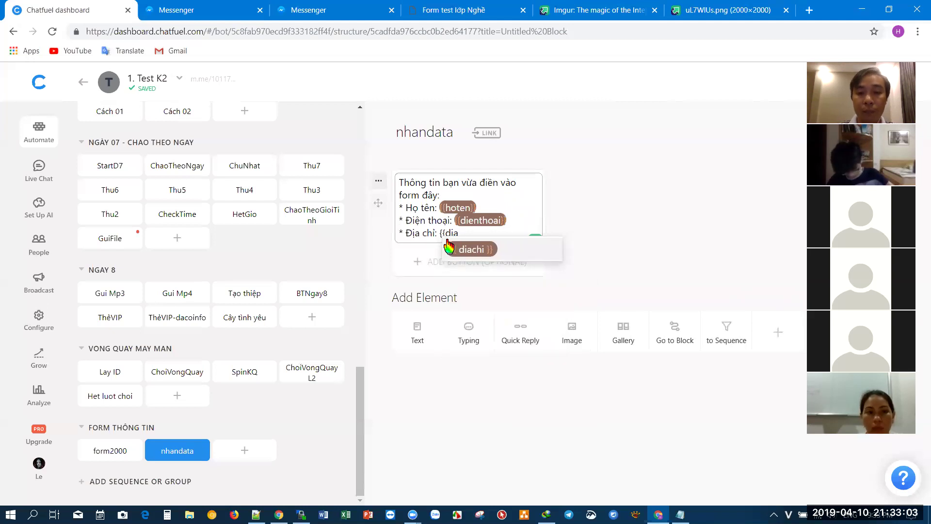
pyautogui.click(449, 247)
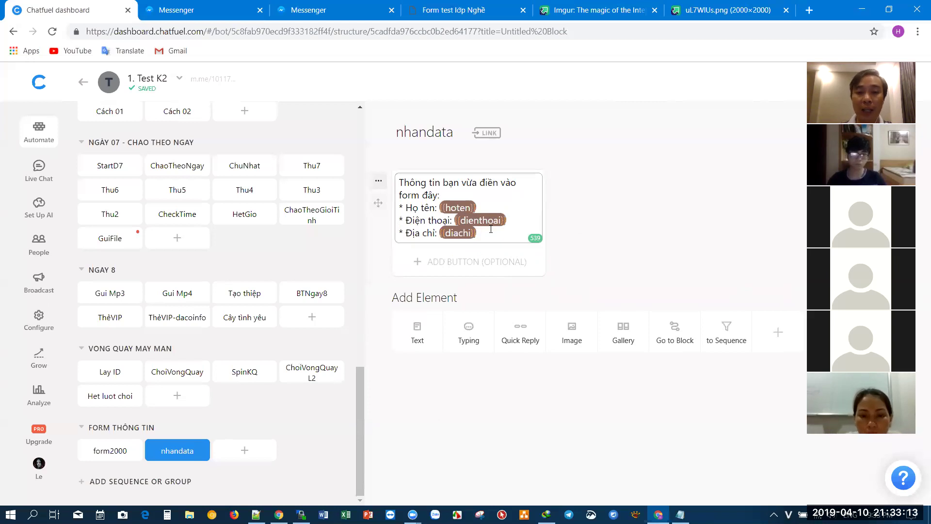
# Step: Append Phường/xã, Quận/Huyện and Tỉnh/TP lines with {{phuong_xa}}, {{quan_huyen}} and {{tinh_tp}}
pyautogui.press('Return')
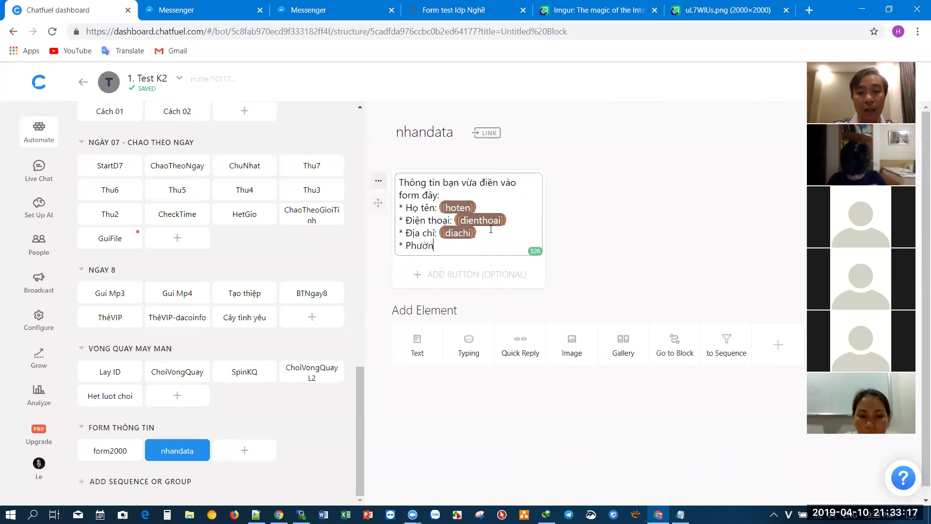
pyautogui.write('* Phường/xax: {{phuo')
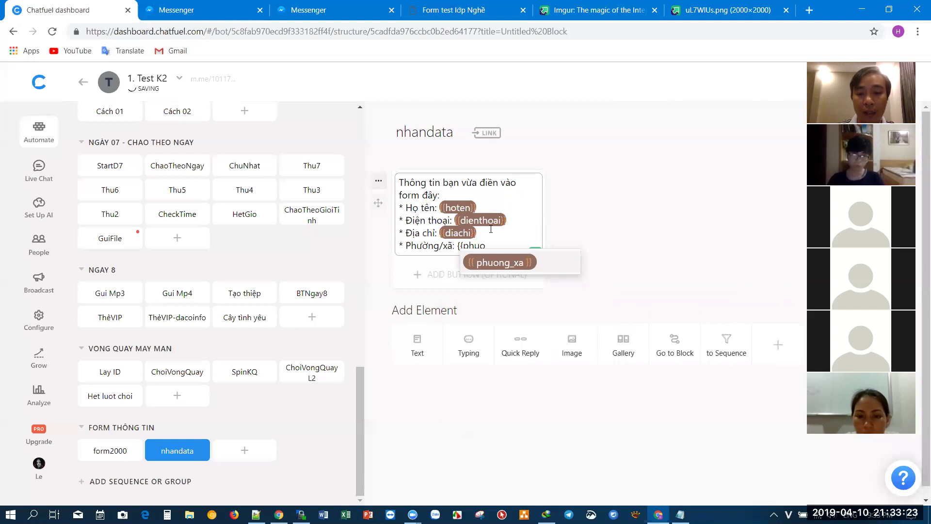
pyautogui.click(515, 263)
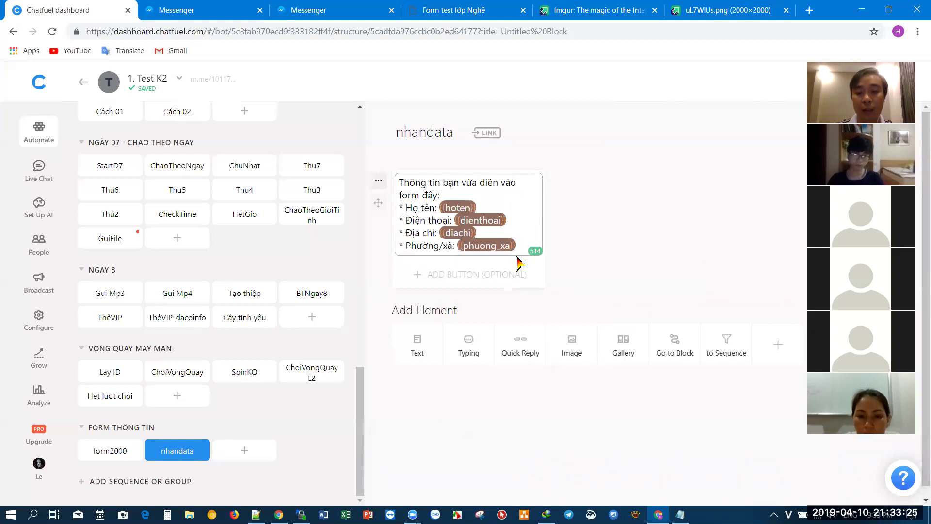
pyautogui.press('Return')
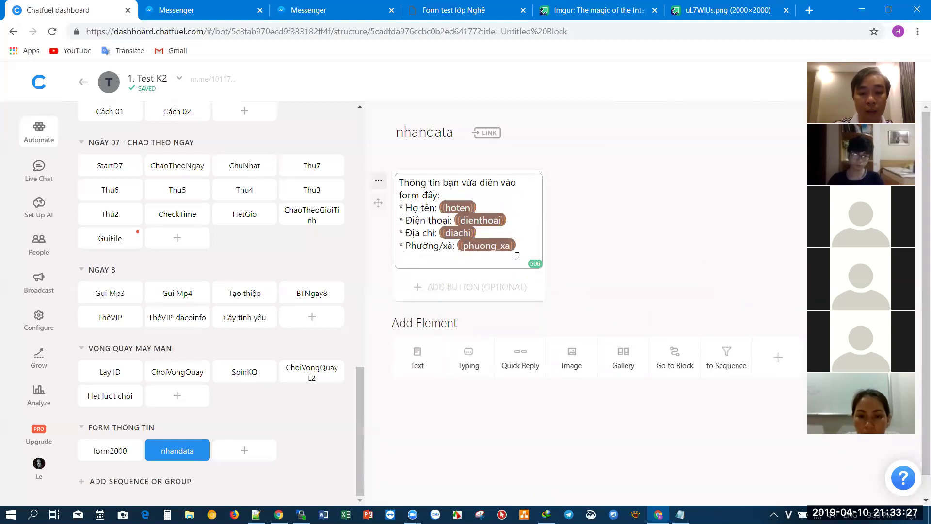
pyautogui.write('* Quaanj/Huy')
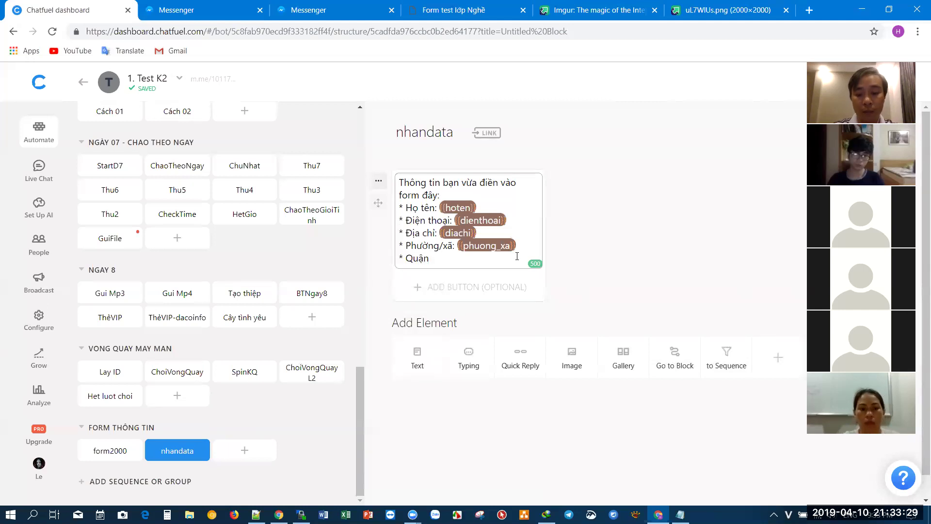
pyautogui.write('eenj:')
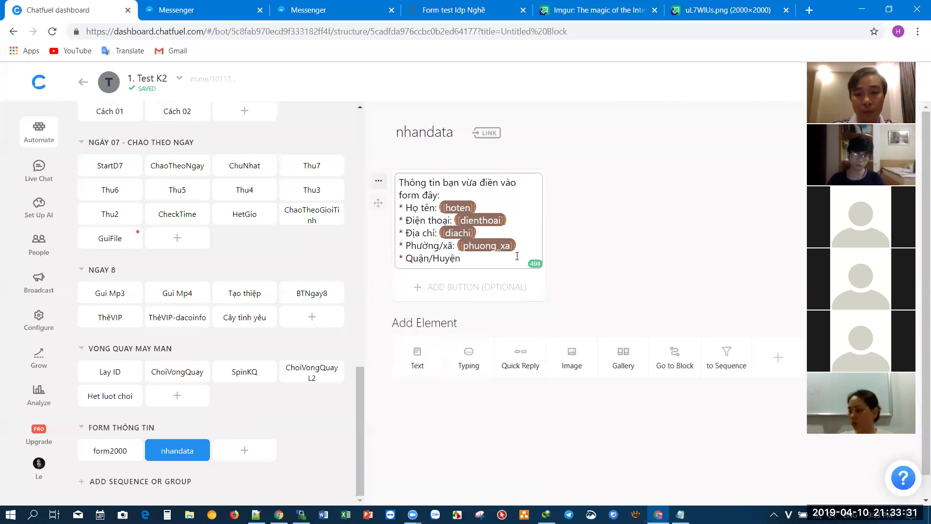
pyautogui.write(' {{quan')
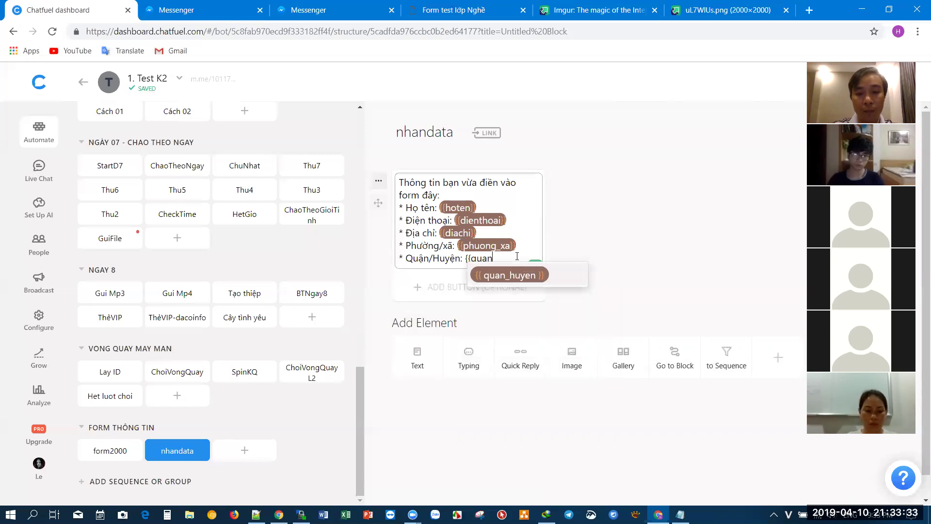
pyautogui.click(518, 275)
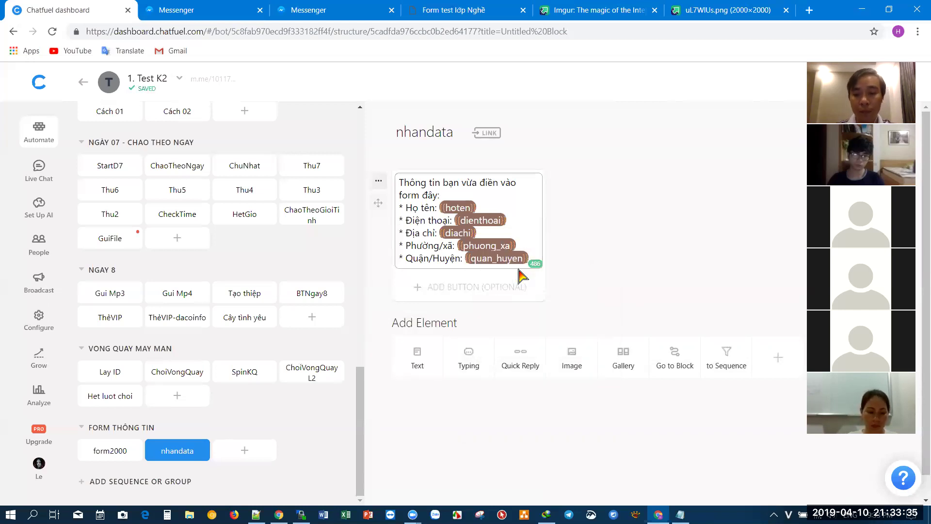
pyautogui.press('Return')
pyautogui.write('* Tinh')
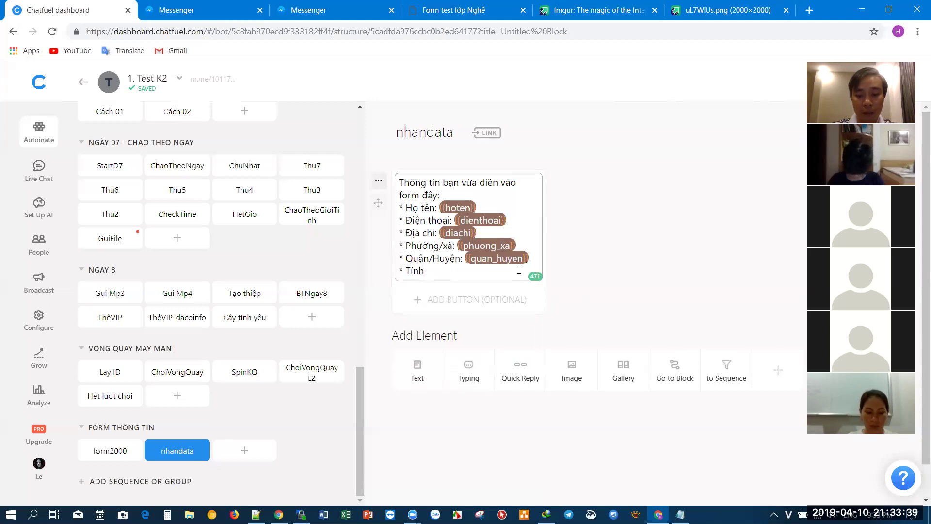
pyautogui.write('r/TP: {{ti')
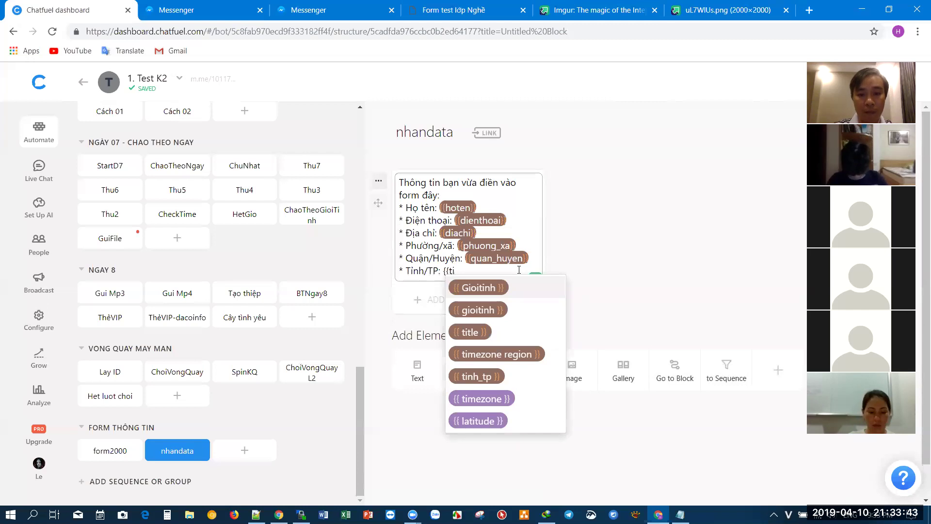
pyautogui.click(478, 377)
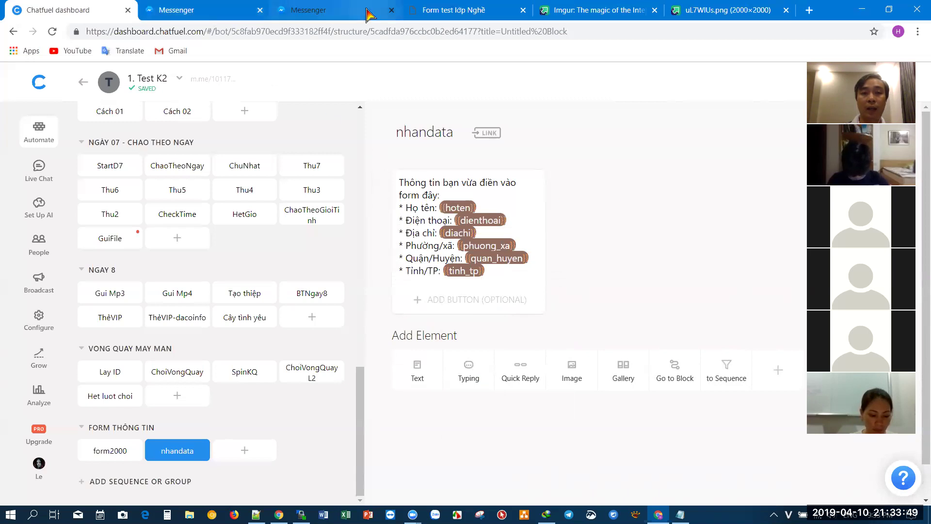
# Step: In form2000, set the title to 'Đăng ký nhán quà tặn' and change mausac from 3 to 11
pyautogui.click(391, 10)
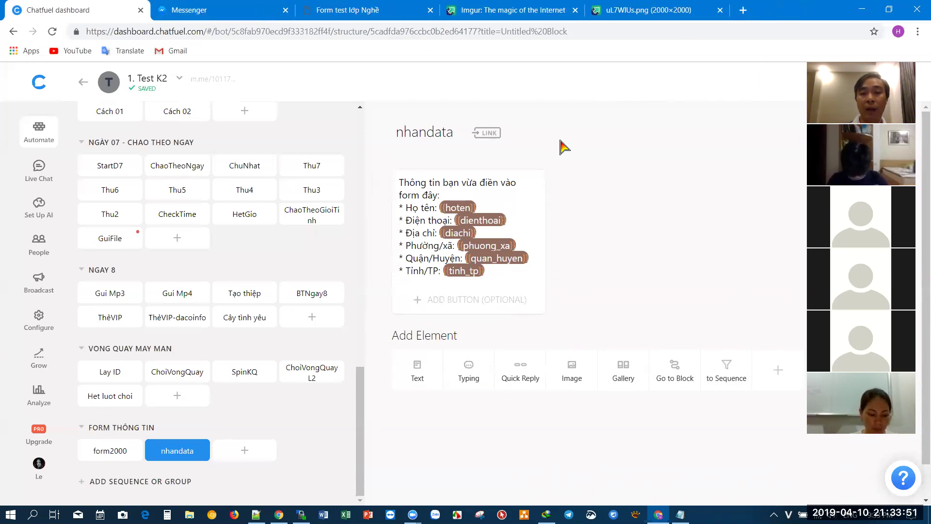
pyautogui.click(104, 451)
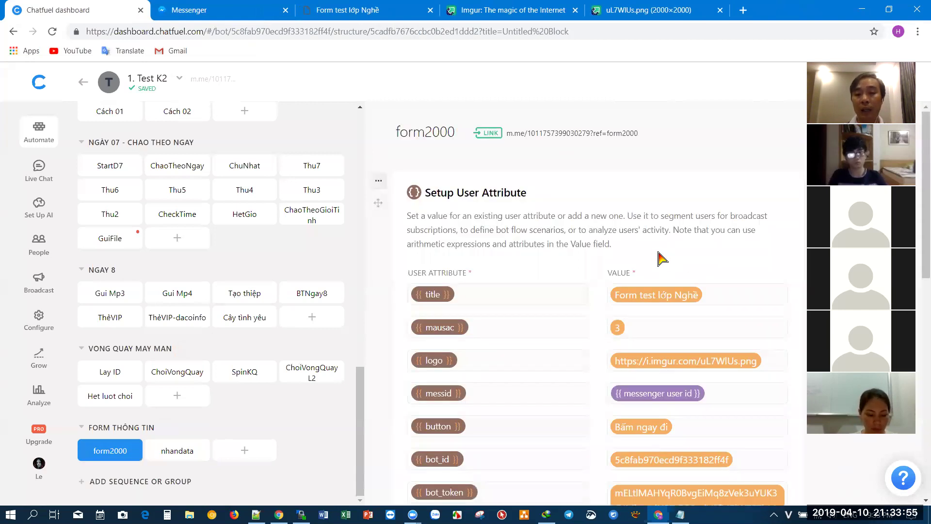
pyautogui.click(674, 291)
pyautogui.moveTo(721, 299); pyautogui.dragTo(564, 306)
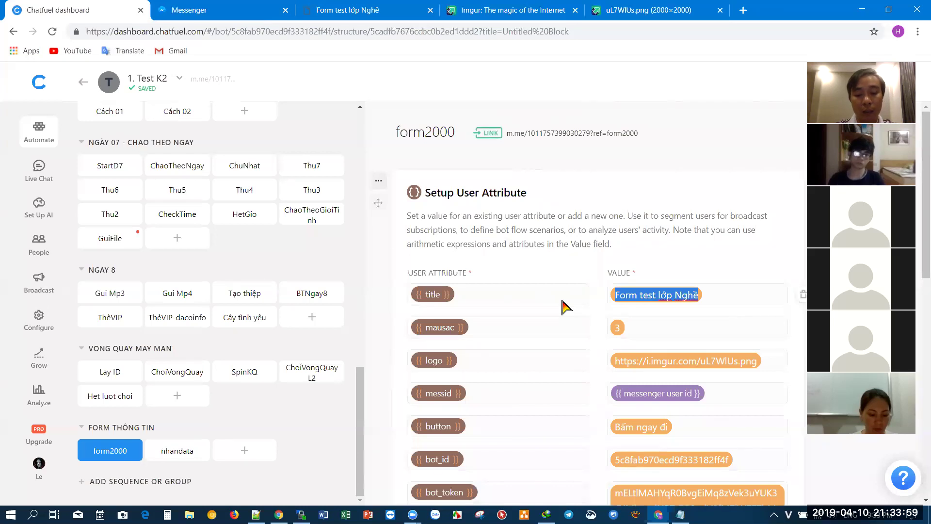
pyautogui.write('Đăng ký nhá')
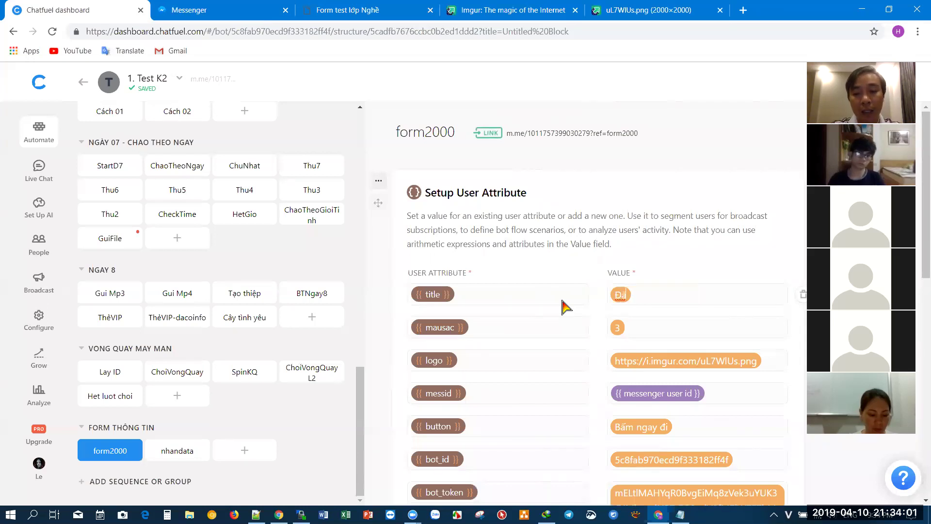
pyautogui.write('n quà tặng')
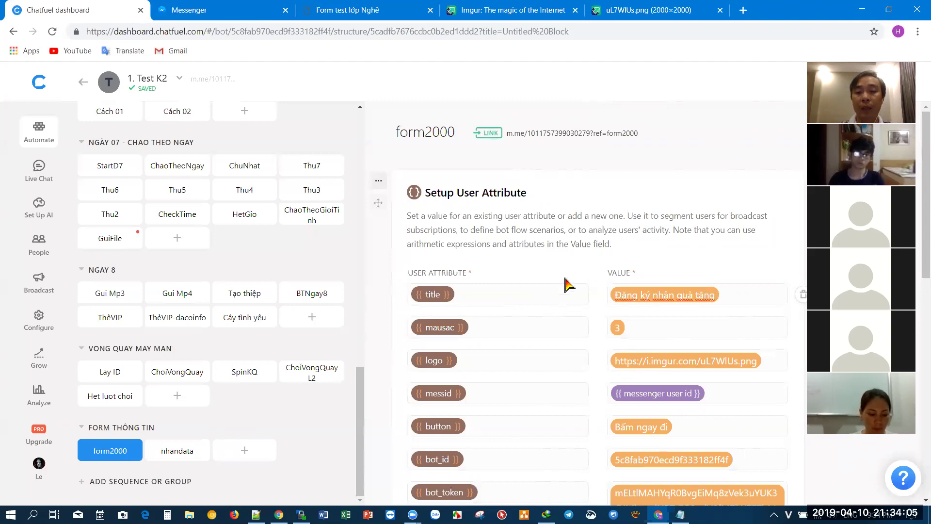
pyautogui.click(635, 325)
pyautogui.moveTo(634, 325); pyautogui.dragTo(586, 335)
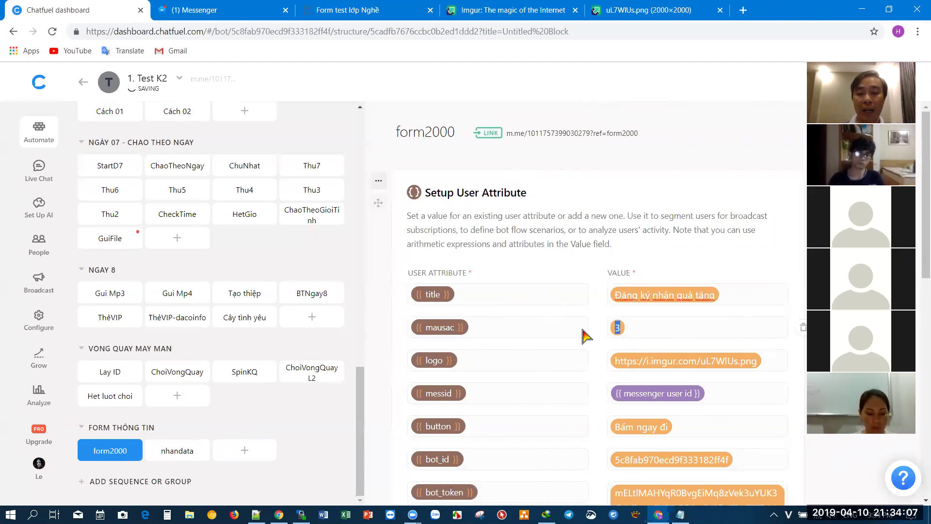
pyautogui.write('11')
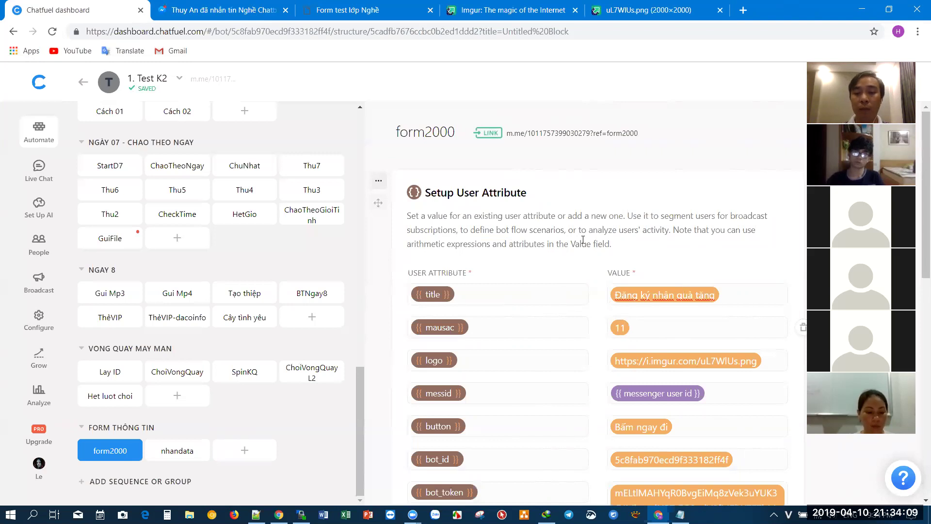
# Step: Open the Form test lớp Nghề form from the Test K2 Messenger chat
pyautogui.scroll(-3, 585, 239)
pyautogui.click(625, 241)
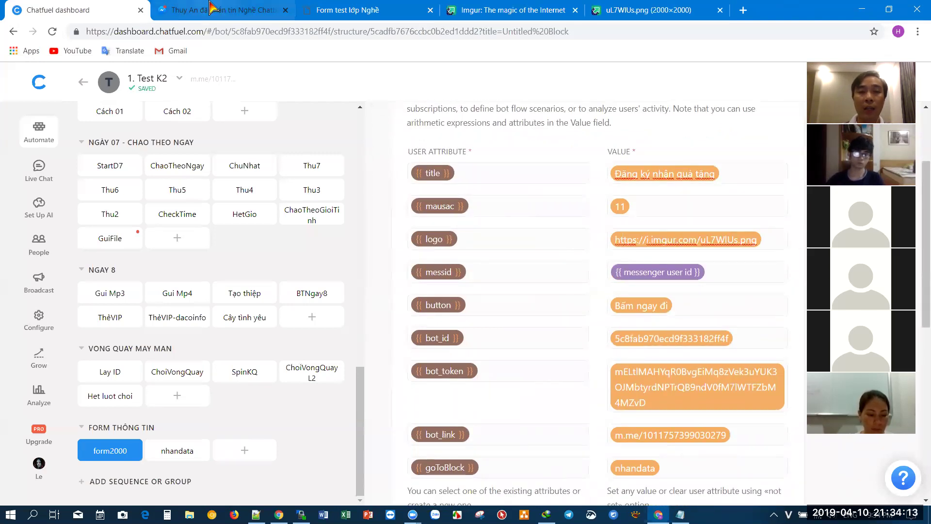
pyautogui.click(220, 9)
pyautogui.click(371, 457)
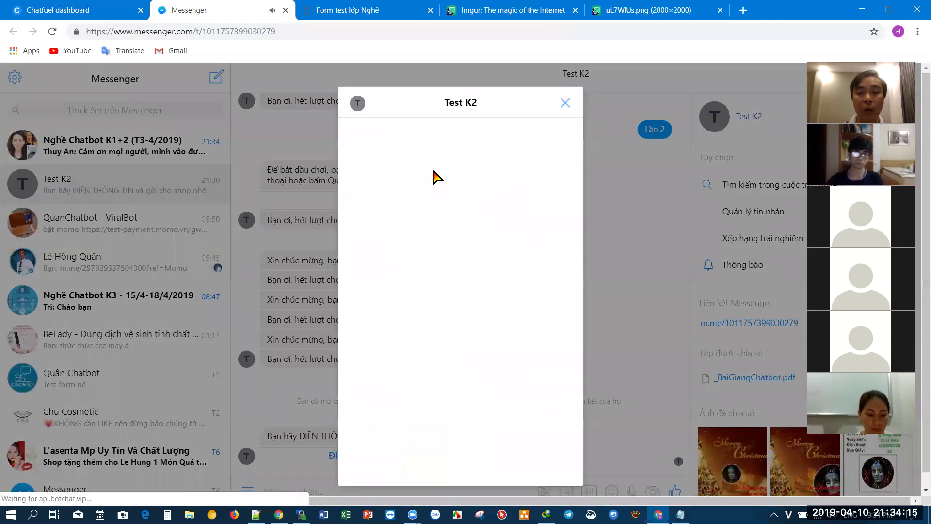
# Step: Replace form2000's logo image link with {{ profile pic url }}
pyautogui.click(565, 103)
pyautogui.hotkey('ctrl', '1')
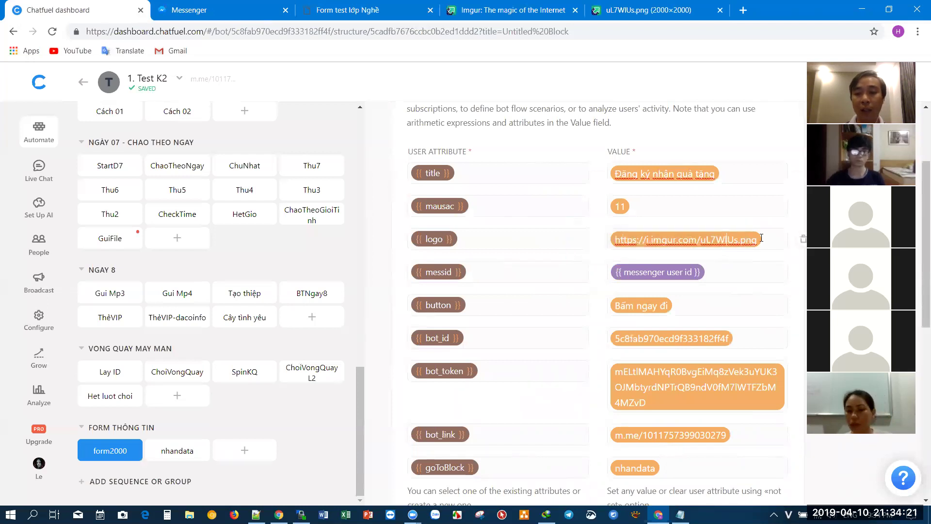
pyautogui.moveTo(758, 239); pyautogui.dragTo(586, 246)
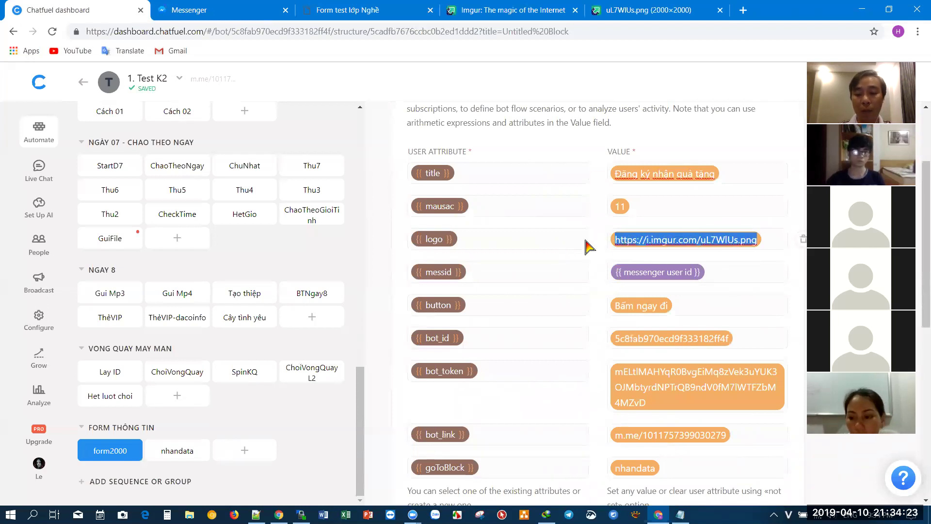
pyautogui.write('{{ profile ')
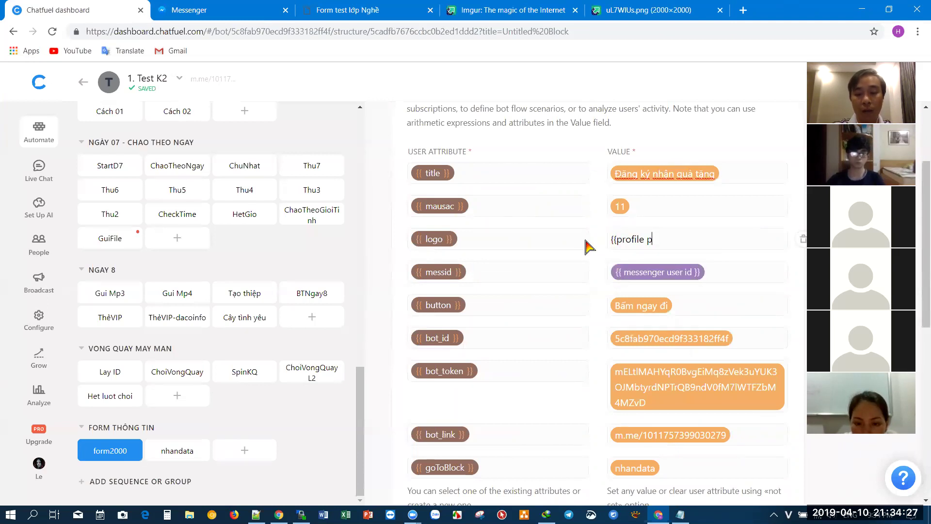
pyautogui.write('pic url }}')
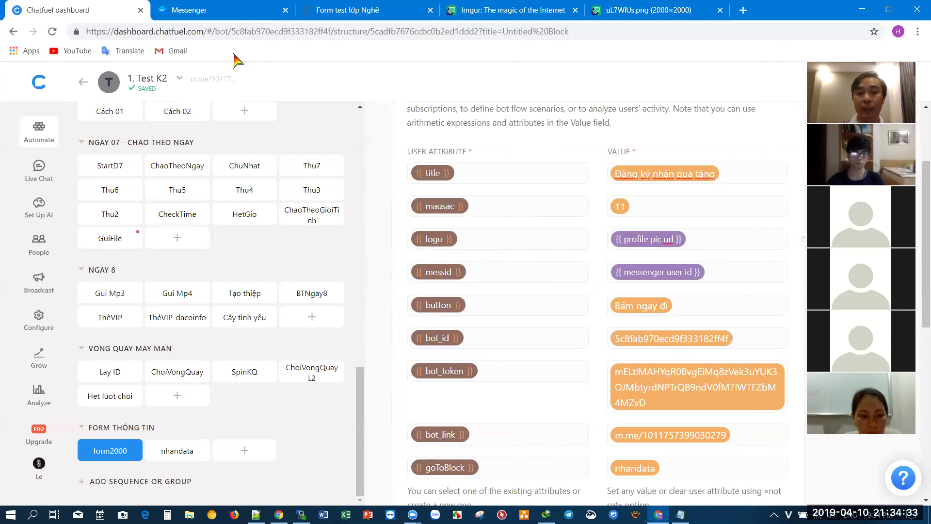
# Step: Preview the form again in the Test K2 chat, then return to the Chatfuel dashboard
pyautogui.click(191, 10)
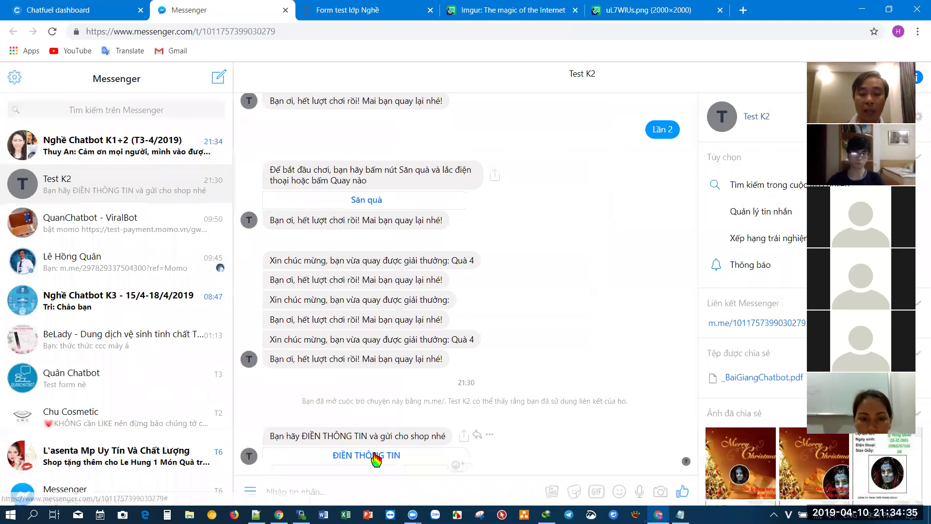
pyautogui.click(377, 458)
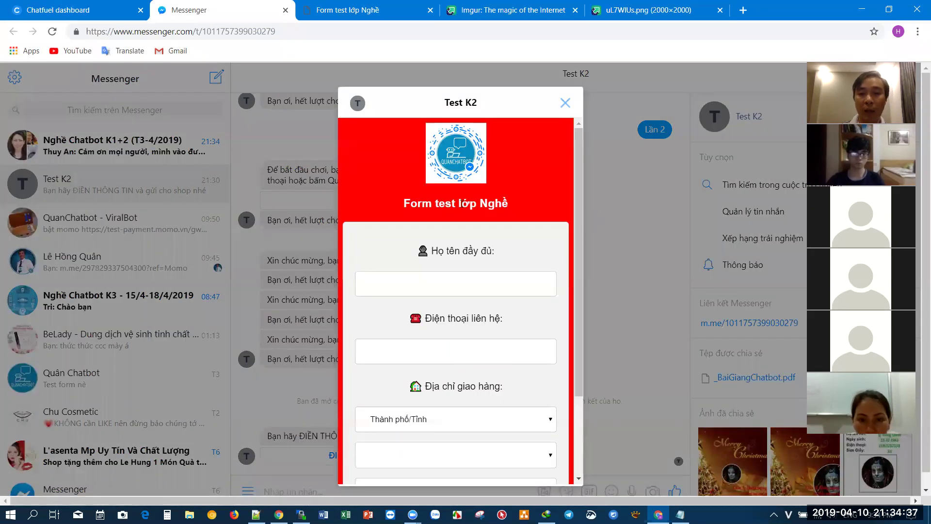
pyautogui.click(566, 103)
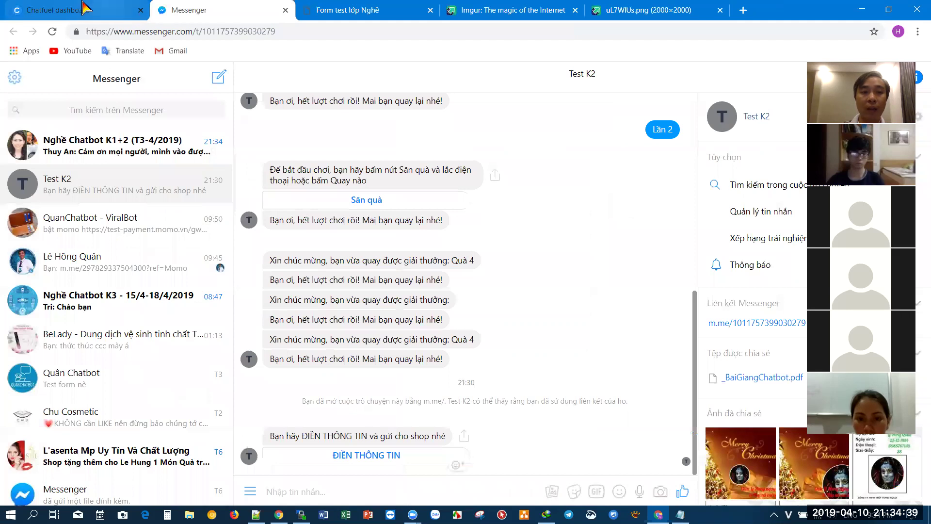
pyautogui.click(86, 7)
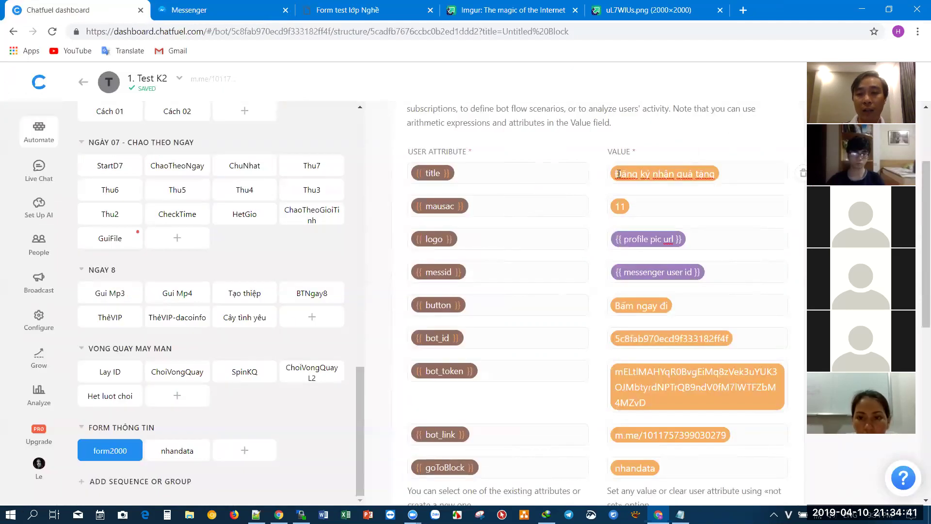
# Step: Set the title to '{{ first name }} {{ last name }} hãy điền đầy đủ thông tin và bấm'
pyautogui.write('{{ first')
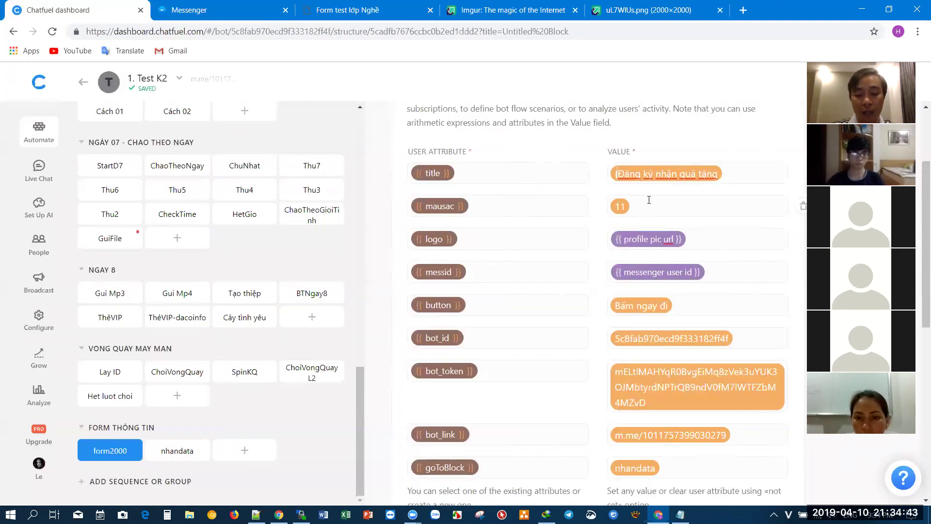
pyautogui.write(' name }} ')
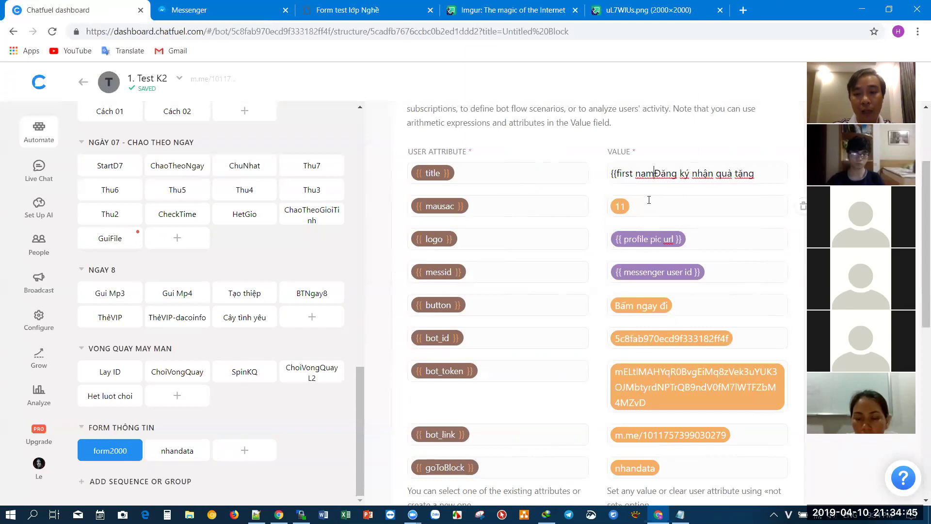
pyautogui.write('{{ last na')
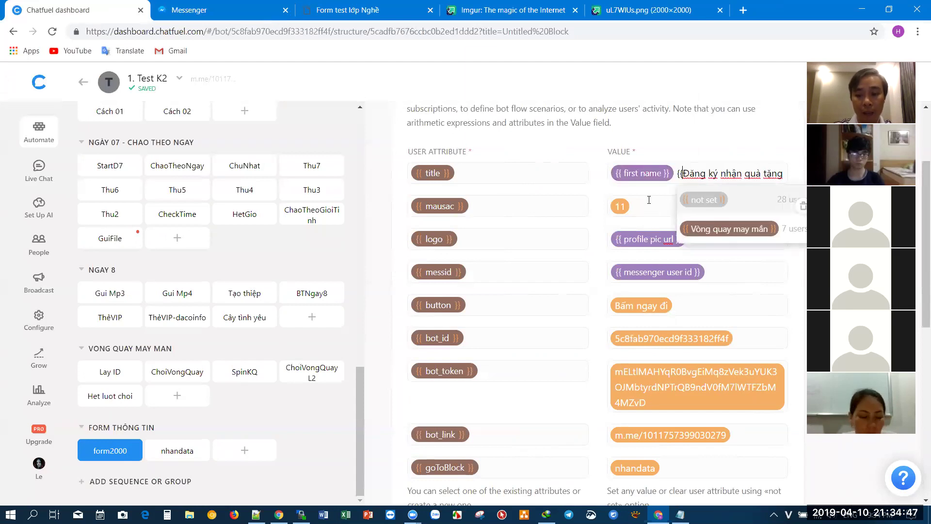
pyautogui.write('me }} h')
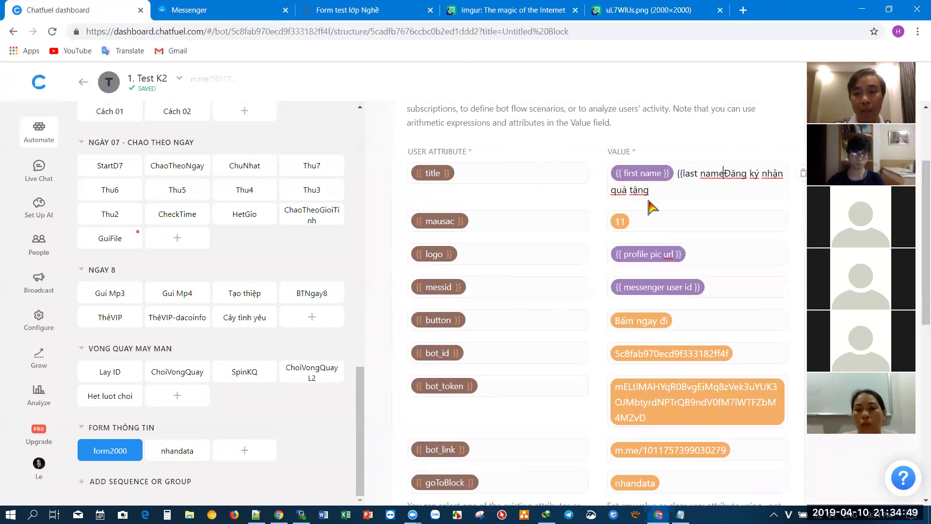
pyautogui.write('ãy điều')
pyautogui.press('BackSpace')
pyautogui.write('nđầy')
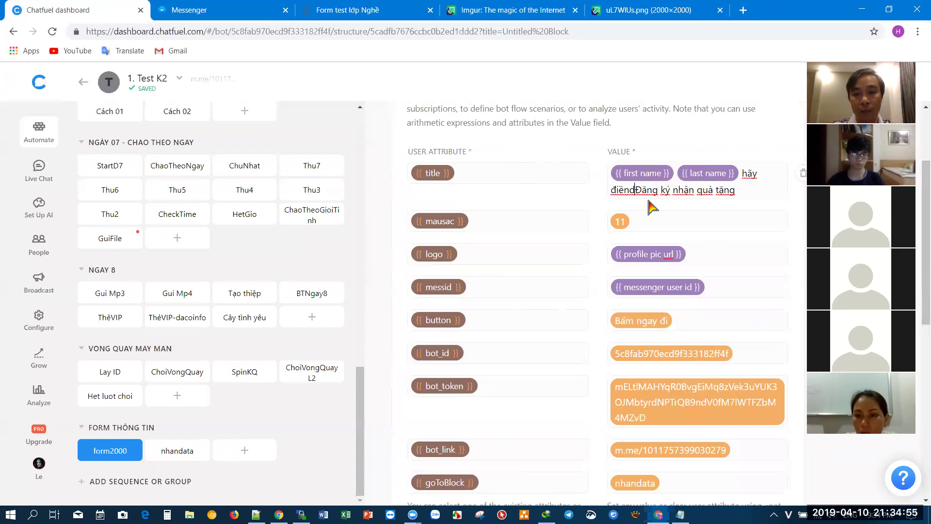
pyautogui.write(' đủ')
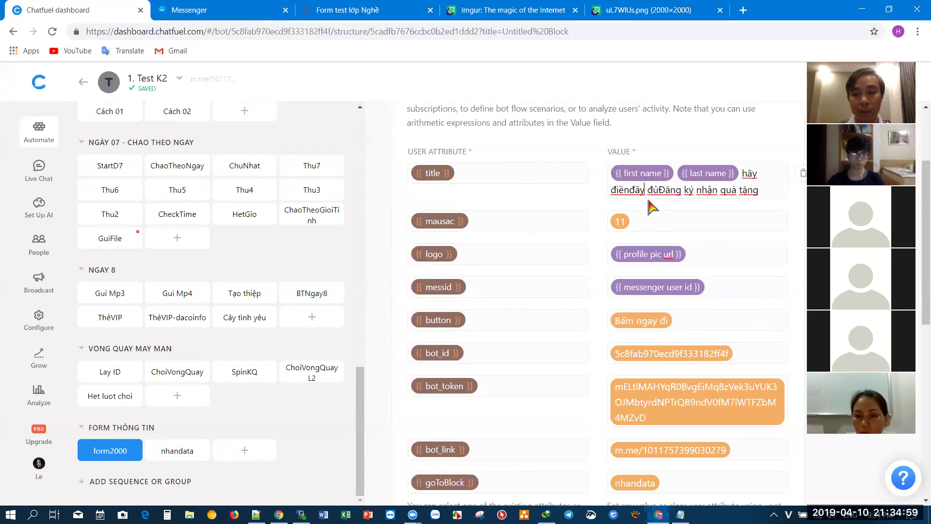
pyautogui.write('  thông tin')
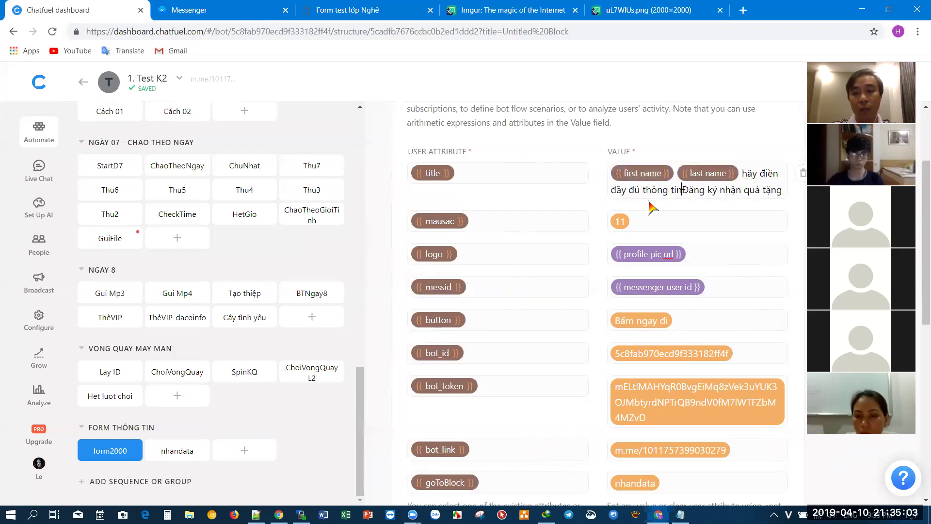
pyautogui.write('  và bấm')
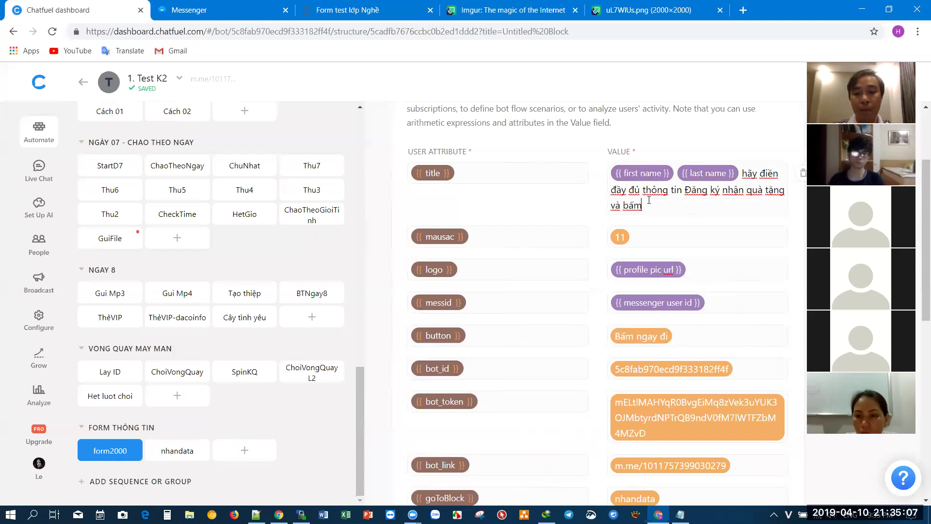
pyautogui.scroll(-3, 649, 200)
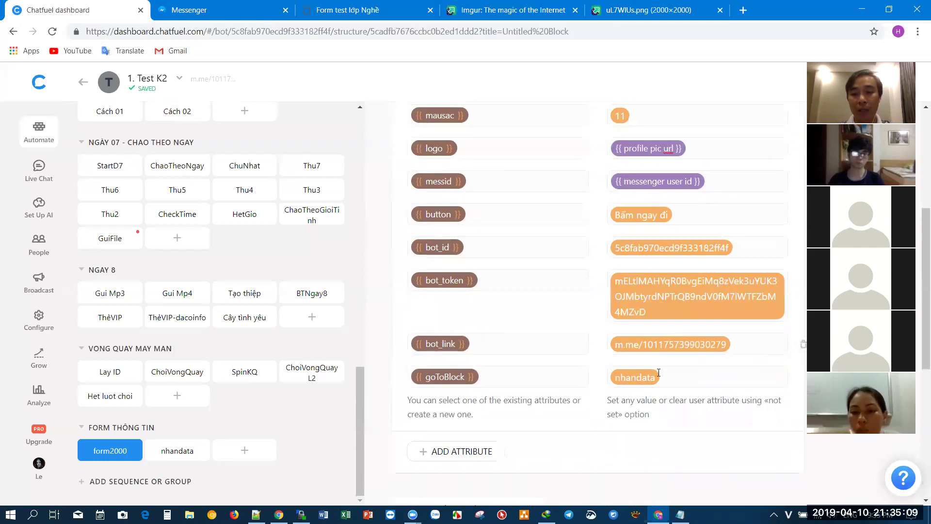
pyautogui.scroll(3, 656, 246)
# Step: Change the button text from 'Bấm ngay đi' to ĐĂNG KÝ and finish the title with ĐĂNG KÝ
pyautogui.click(679, 335)
pyautogui.moveTo(679, 336); pyautogui.dragTo(600, 341)
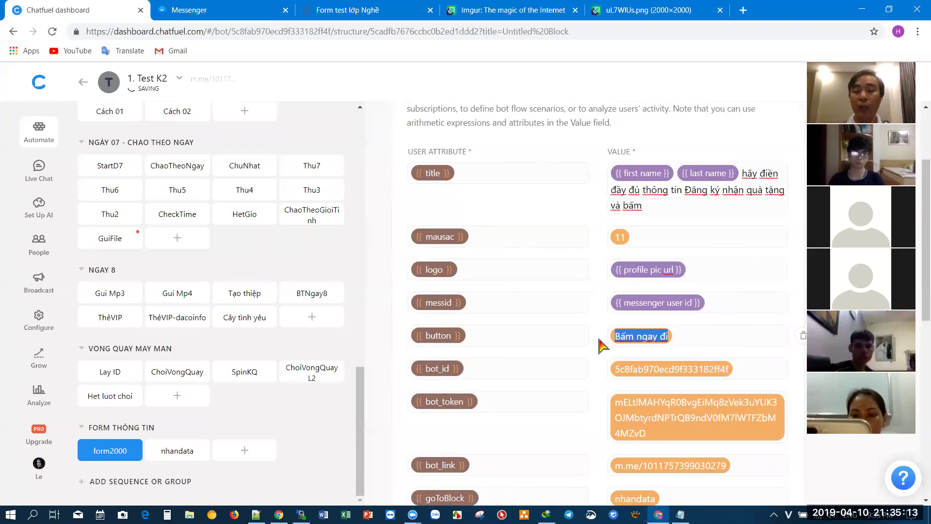
pyautogui.press('capslock')
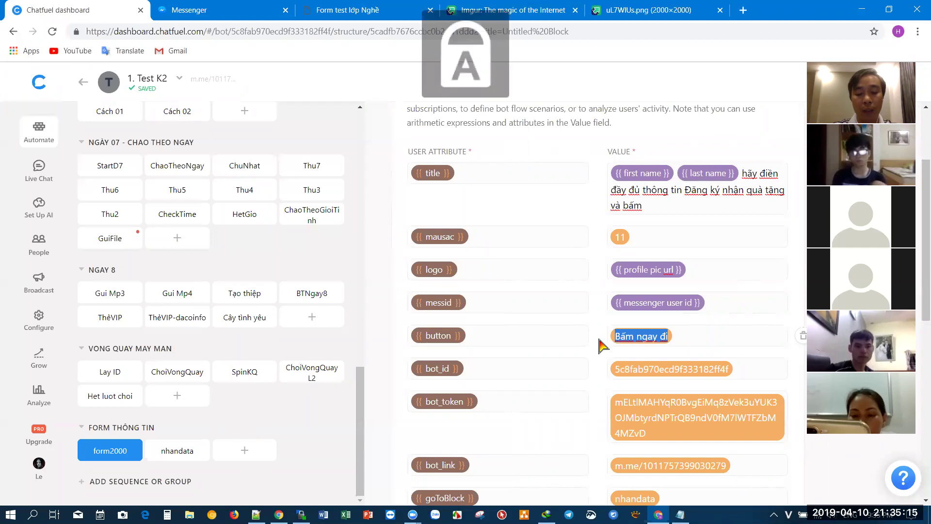
pyautogui.write('ĐĂNG KÝ')
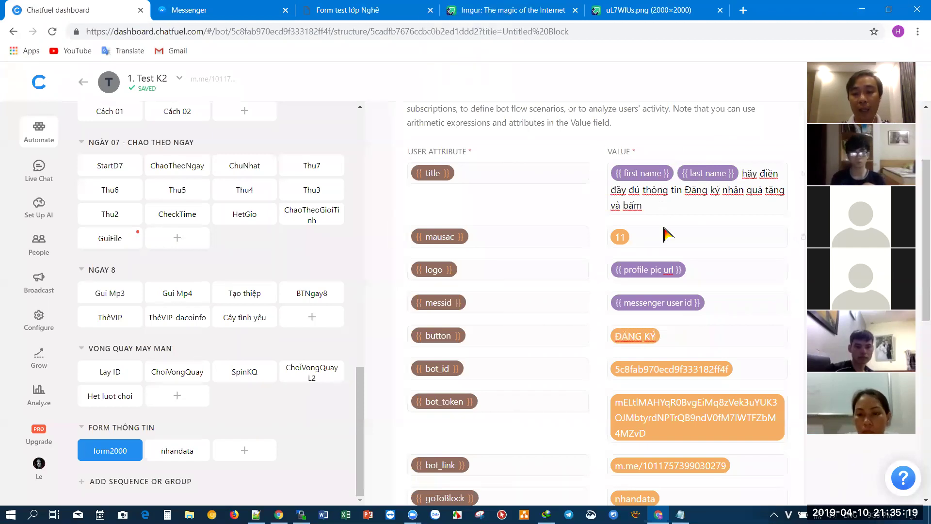
pyautogui.press('capslock')
pyautogui.write('Đ')
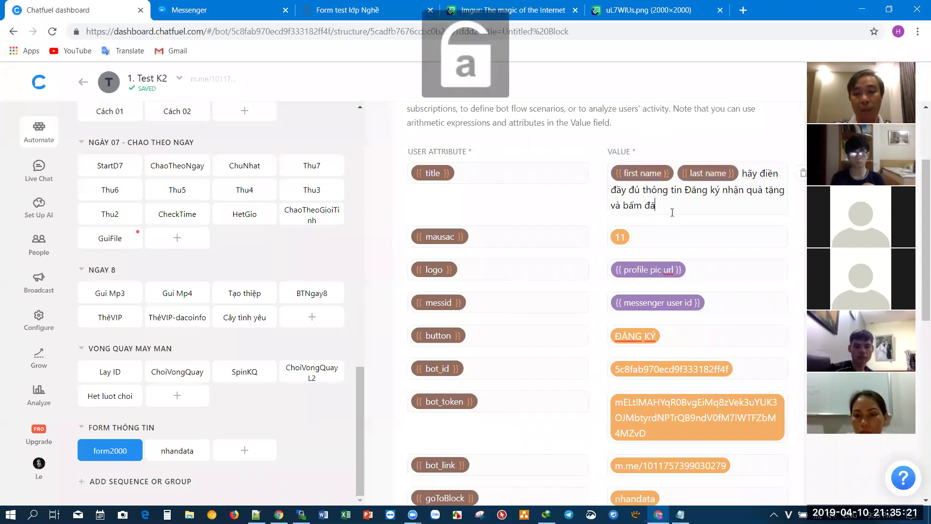
pyautogui.press('capslock')
pyautogui.write('ĂNG KÝ')
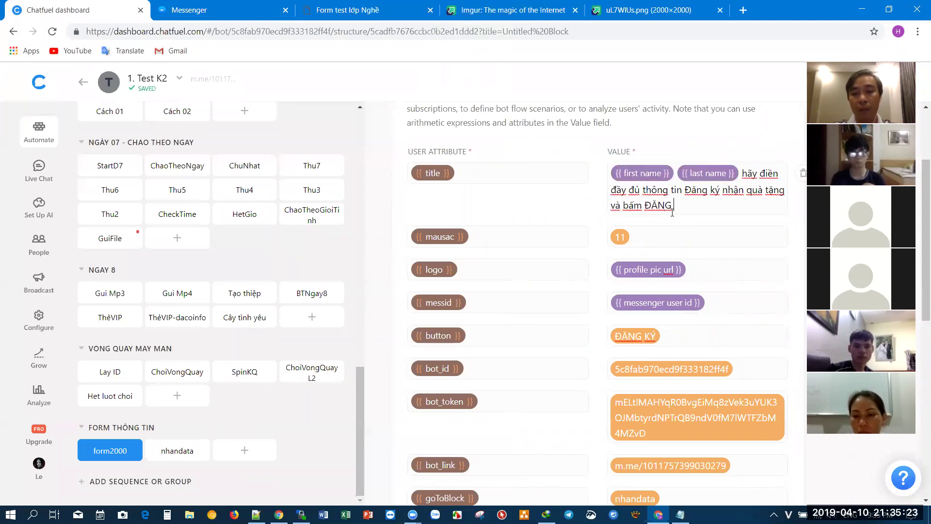
pyautogui.click(669, 336)
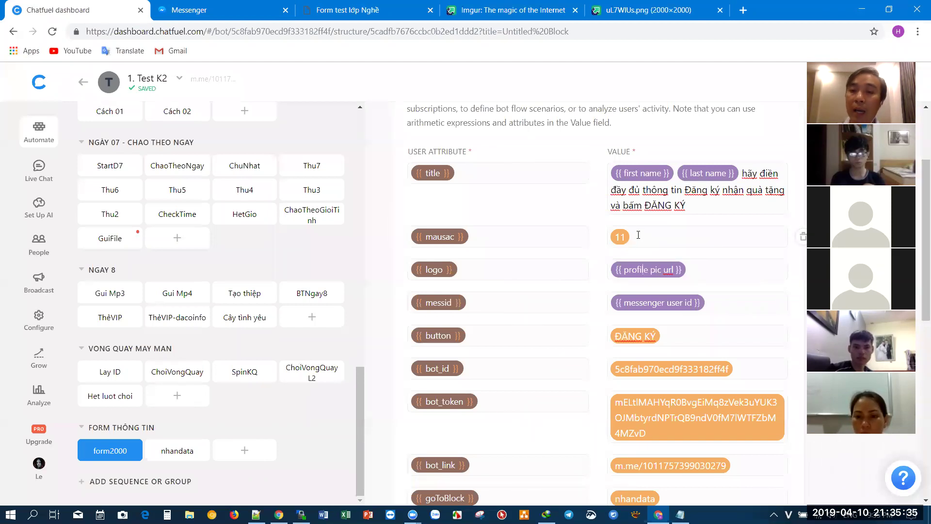
pyautogui.scroll(-3, 638, 234)
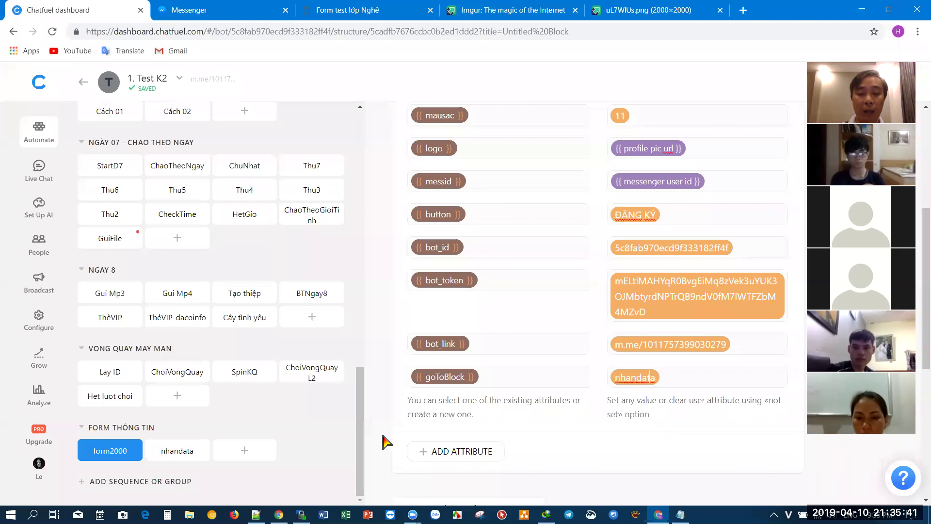
# Step: Preview the registration form in the Test K2 chat, then close it and return to Chatfuel
pyautogui.click(156, 452)
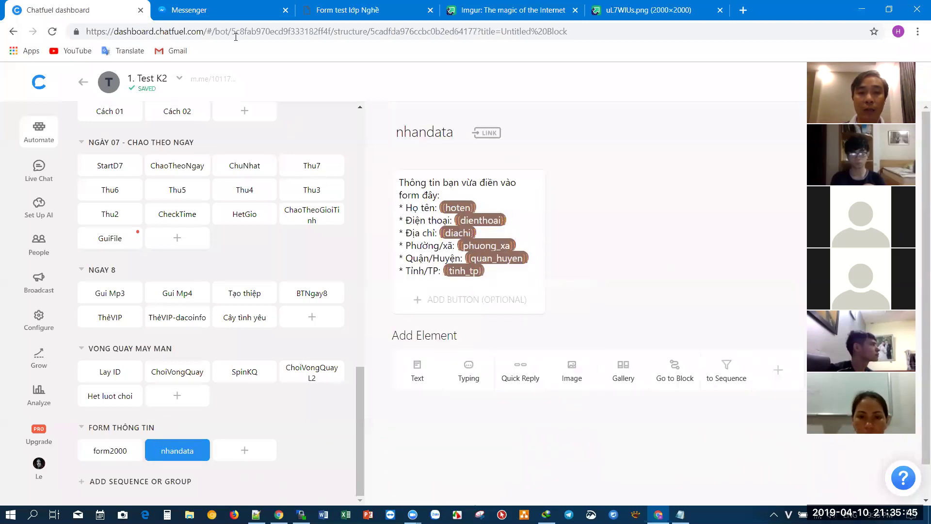
pyautogui.click(218, 10)
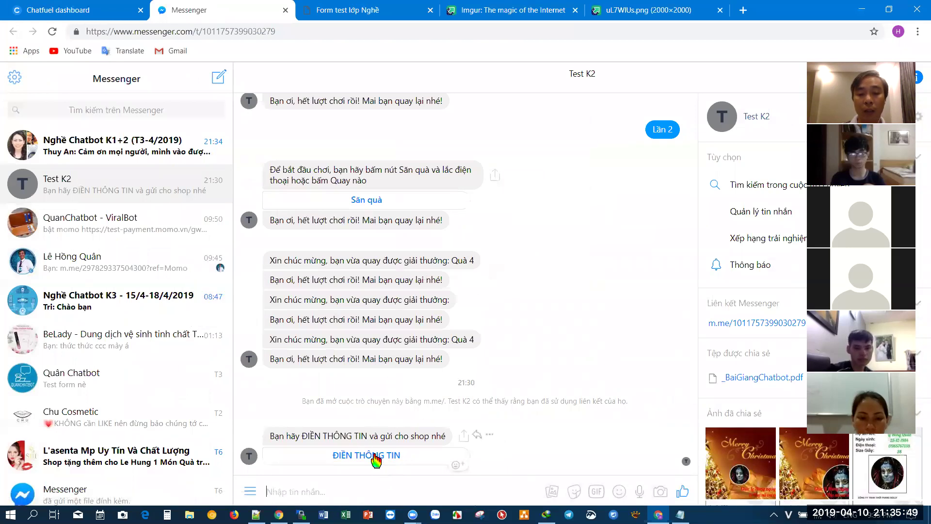
pyautogui.click(377, 456)
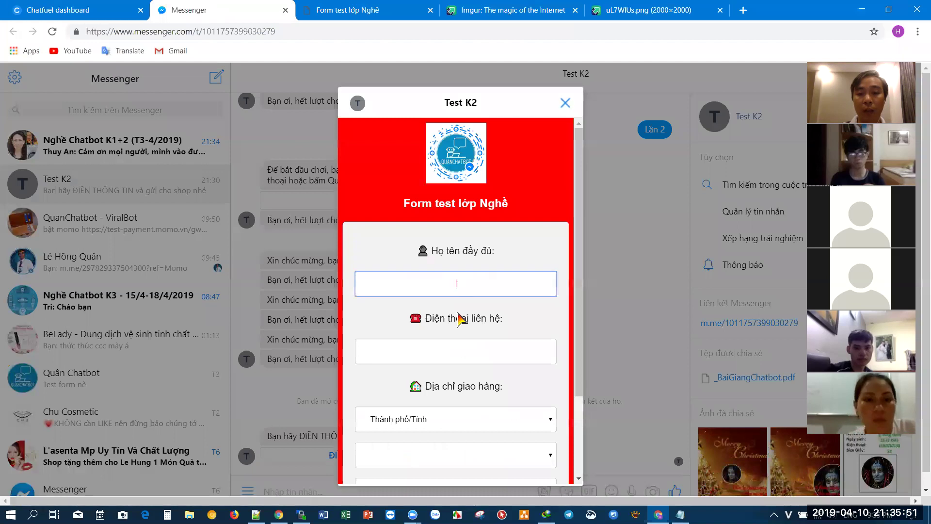
pyautogui.click(468, 353)
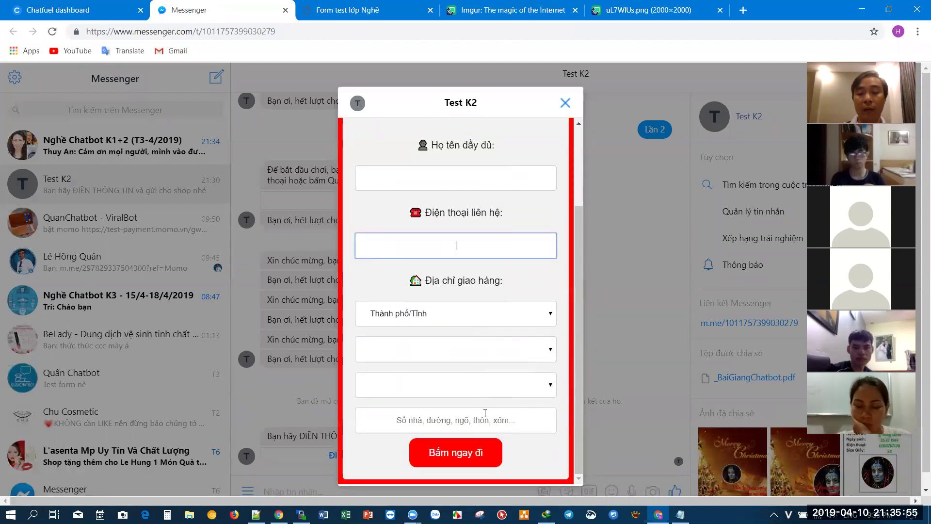
pyautogui.click(566, 103)
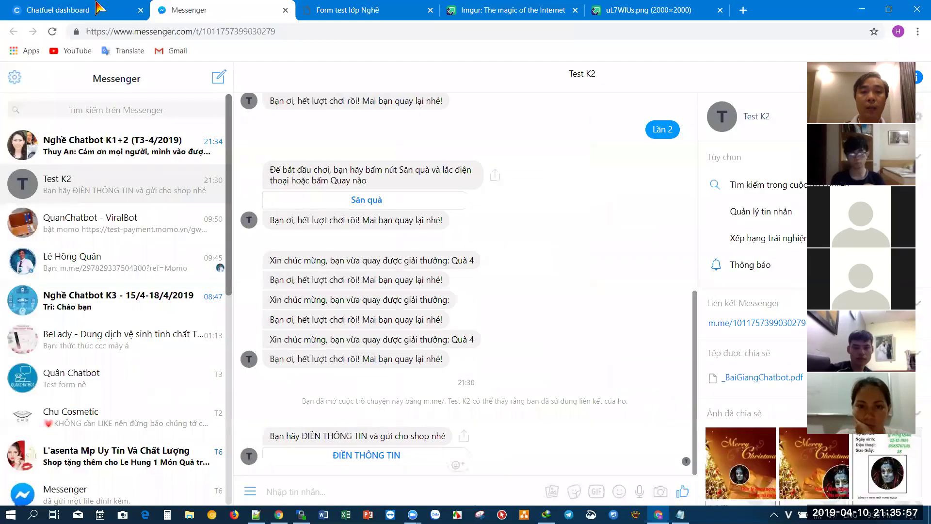
pyautogui.click(98, 7)
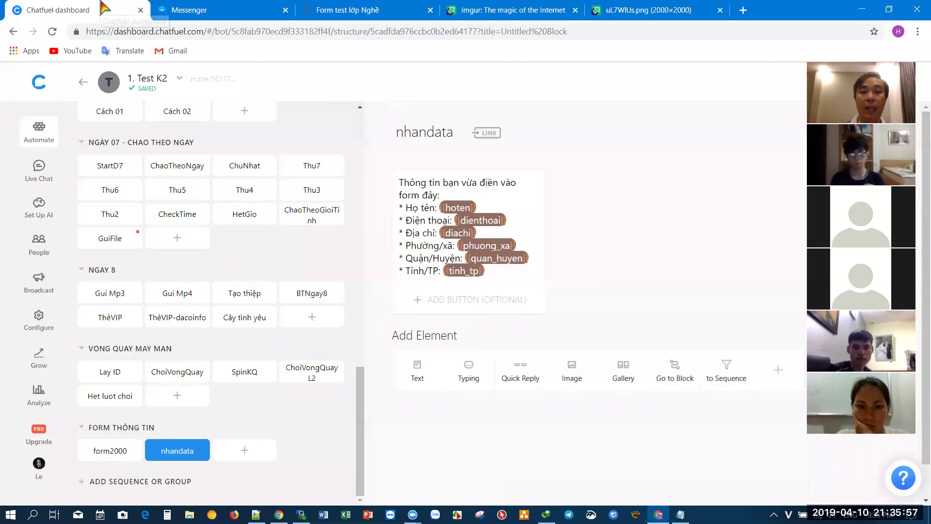
# Step: Follow the form2000 block's m.me link and come back to the dashboard
pyautogui.click(106, 452)
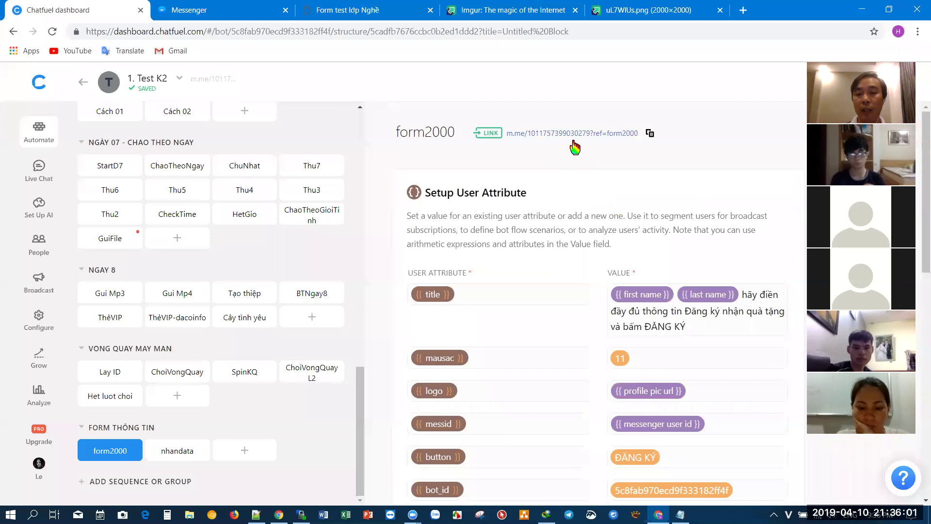
pyautogui.click(577, 134)
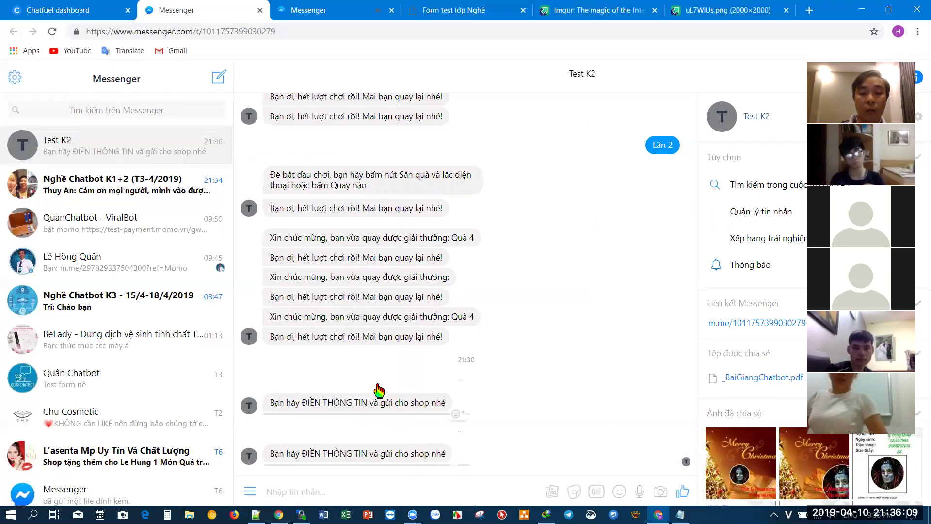
pyautogui.hotkey('ctrl', '1')
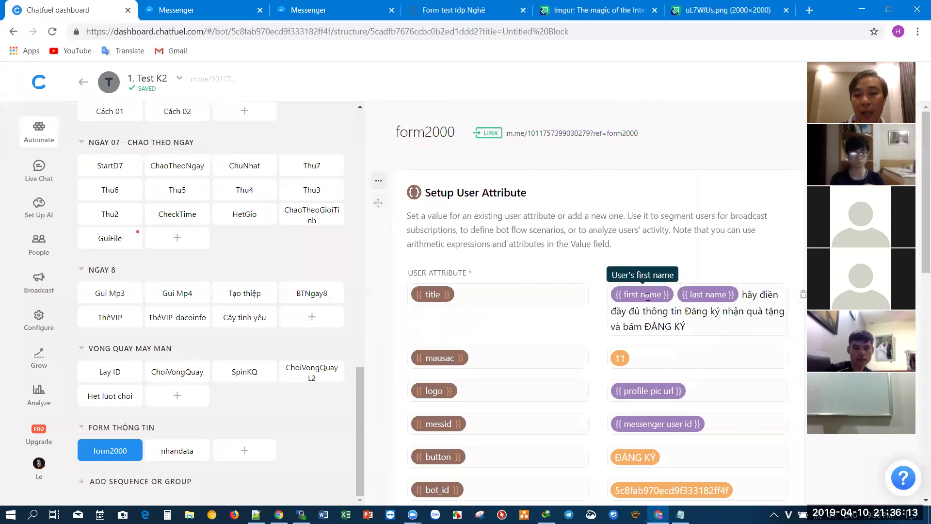
# Step: Check the ĐIỀN THÔNG TIN button's URL, then open the information form in the Test K2 chat
pyautogui.scroll(-1, 645, 294)
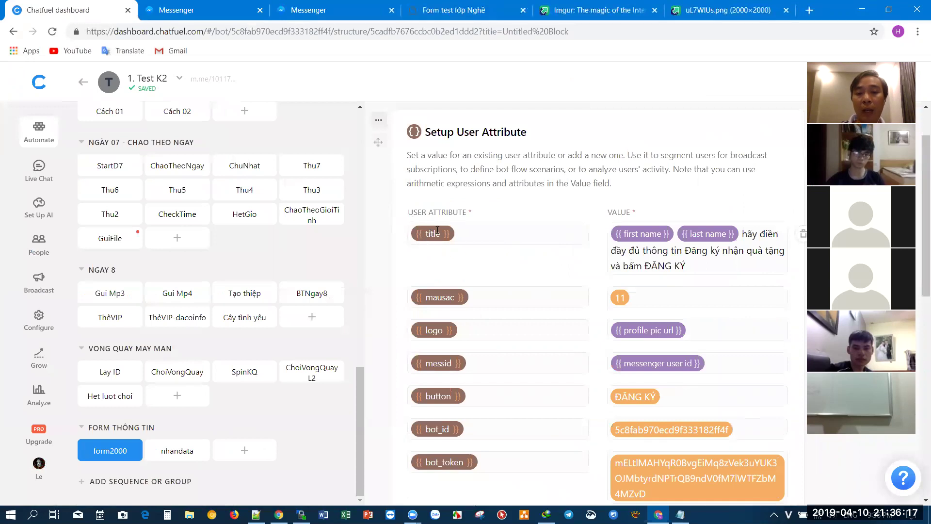
pyautogui.scroll(-5, 438, 230)
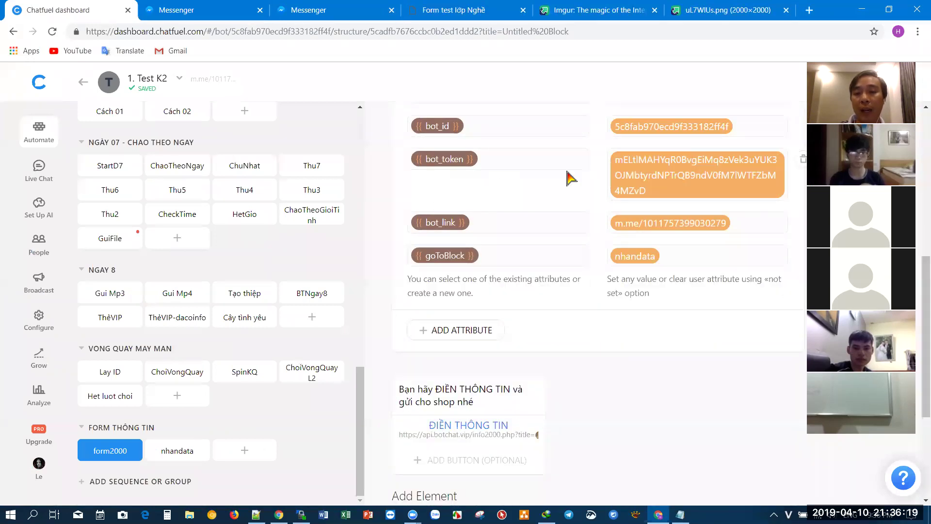
pyautogui.scroll(-2, 526, 327)
pyautogui.click(469, 313)
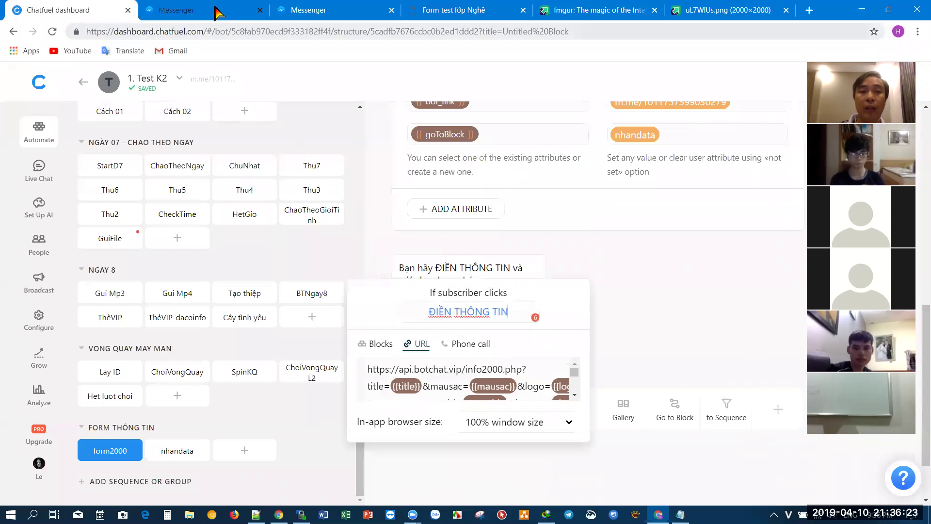
pyautogui.click(177, 10)
pyautogui.click(377, 464)
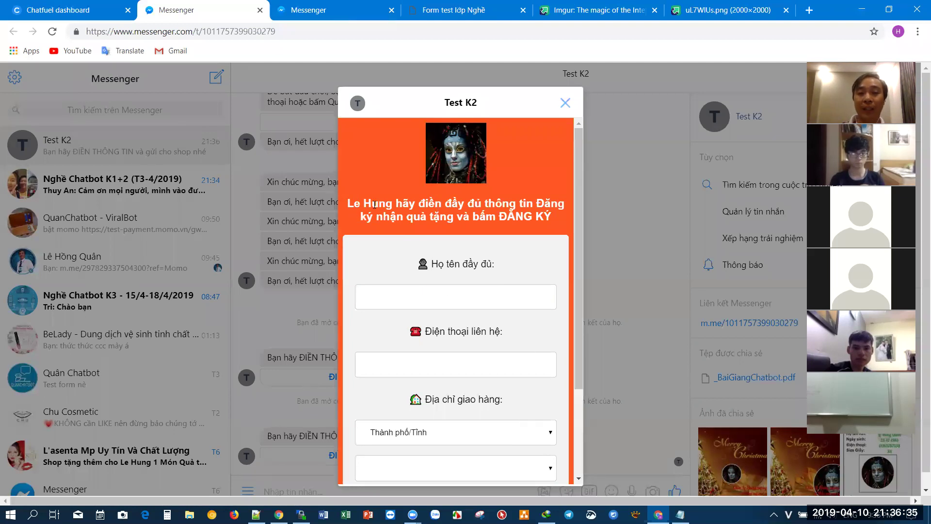
# Step: After reviewing the form's greeting, edit the form2000 title ending toward 'bấm ĐĂNG KÝ nhé'
pyautogui.moveTo(348, 206); pyautogui.dragTo(555, 221)
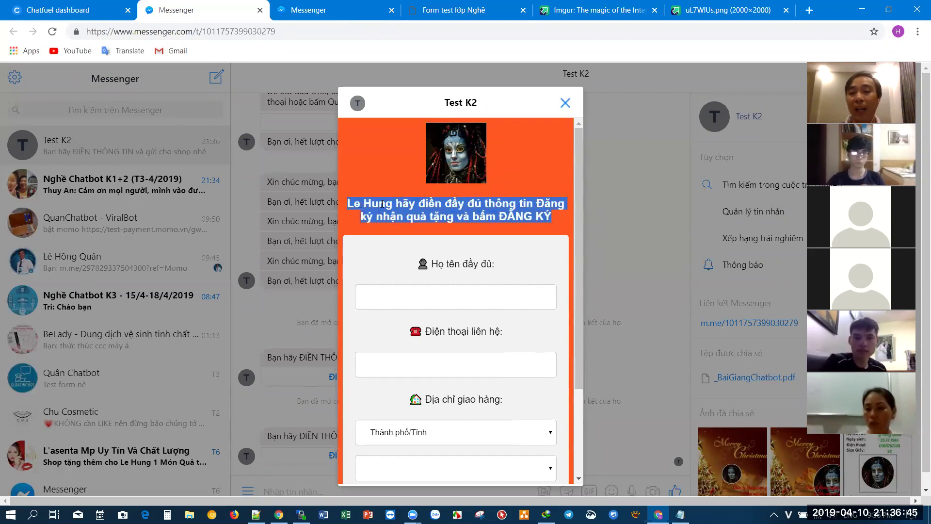
pyautogui.click(412, 186)
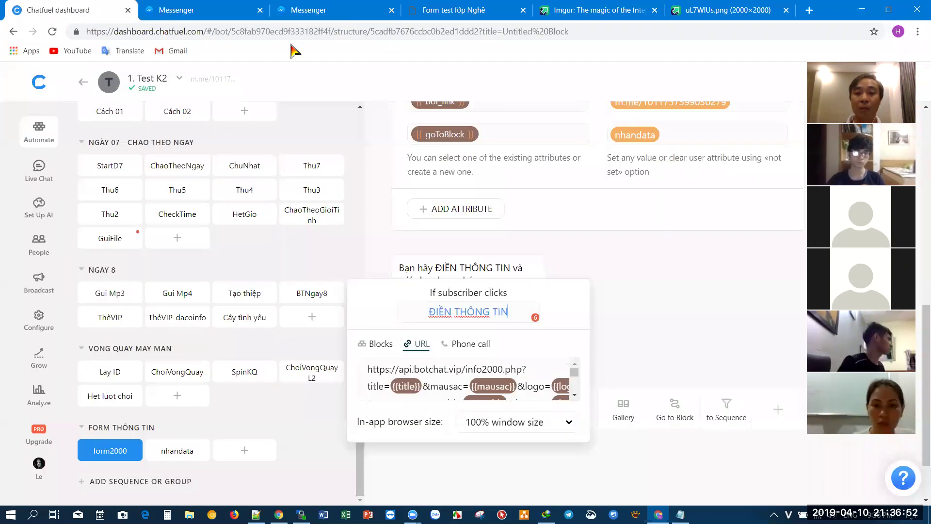
pyautogui.click(59, 9)
pyautogui.scroll(5, 633, 415)
pyautogui.scroll(-5, 633, 415)
pyautogui.scroll(10, 670, 304)
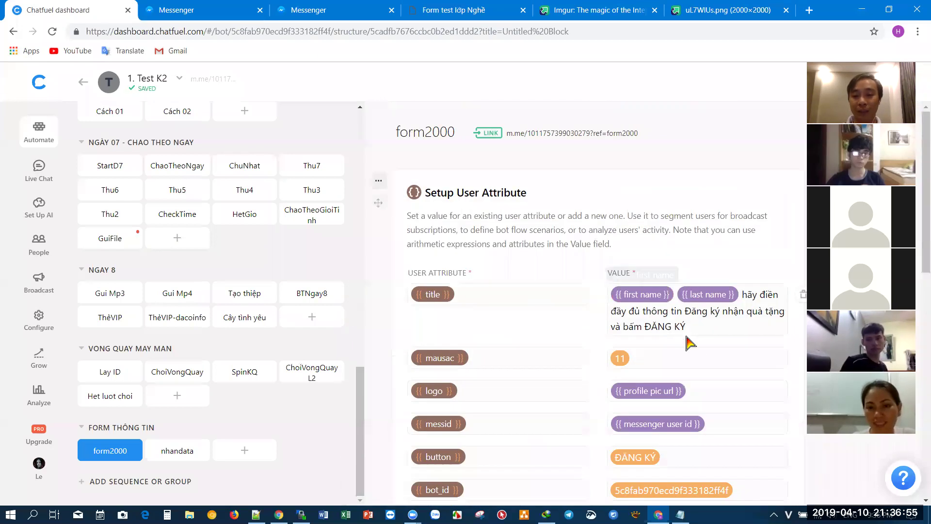
pyautogui.click(708, 332)
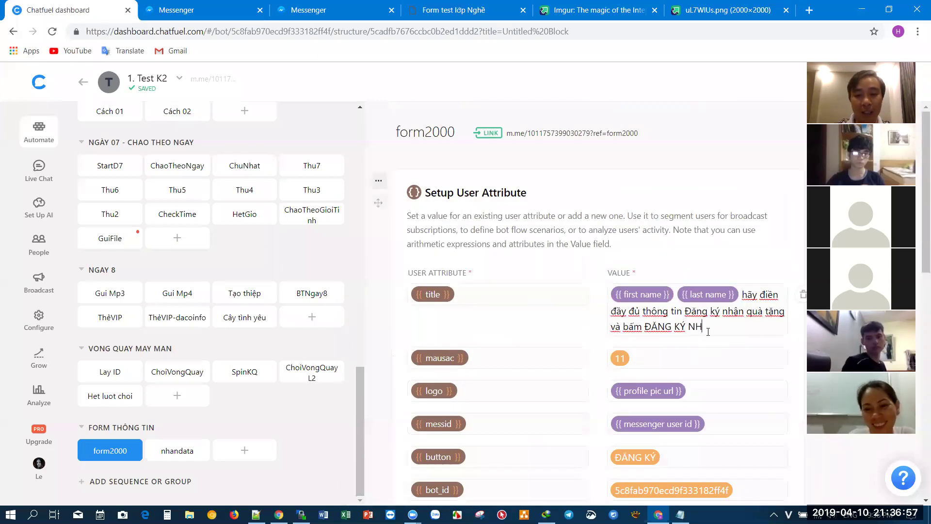
pyautogui.press('BackSpace')
pyautogui.press('BackSpace')
pyautogui.press('BackSpace')
pyautogui.press('capslock')
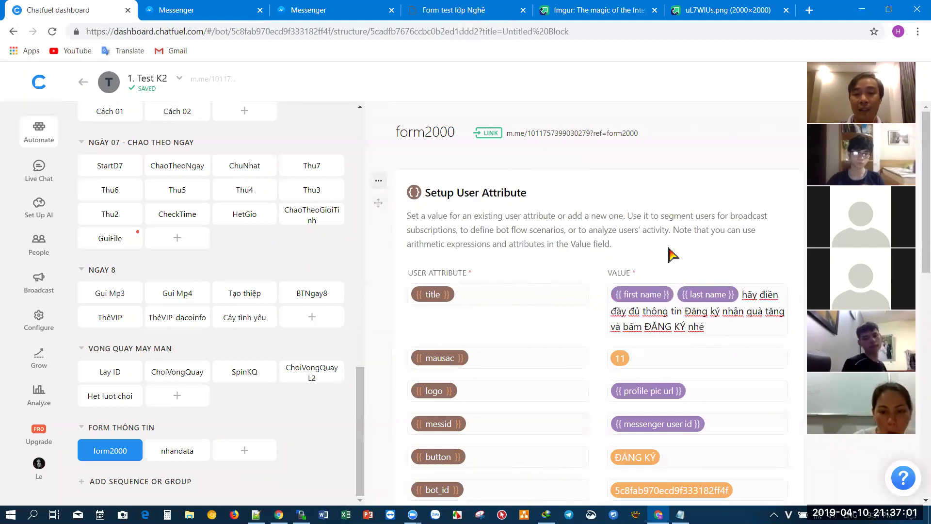
pyautogui.click(218, 10)
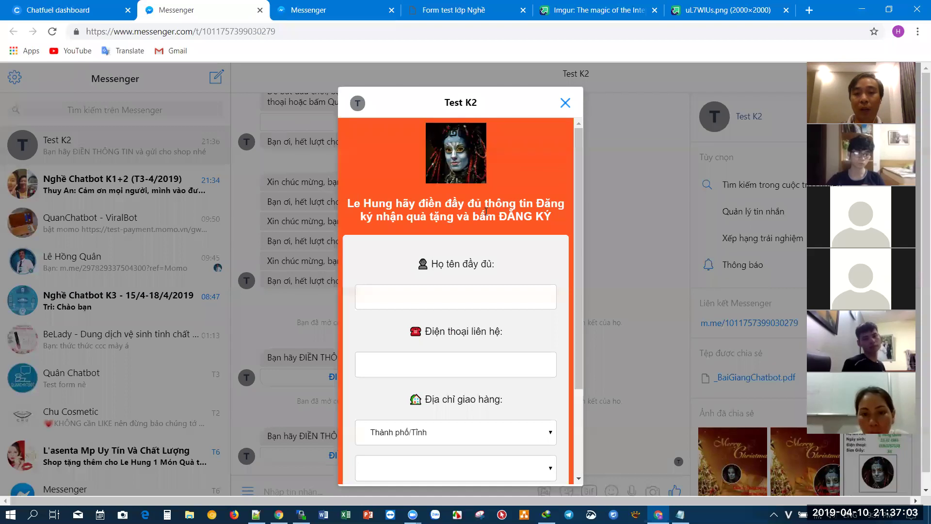
# Step: Enter the full name and fill the phone number from the saved suggestion
pyautogui.scroll(-3, 489, 221)
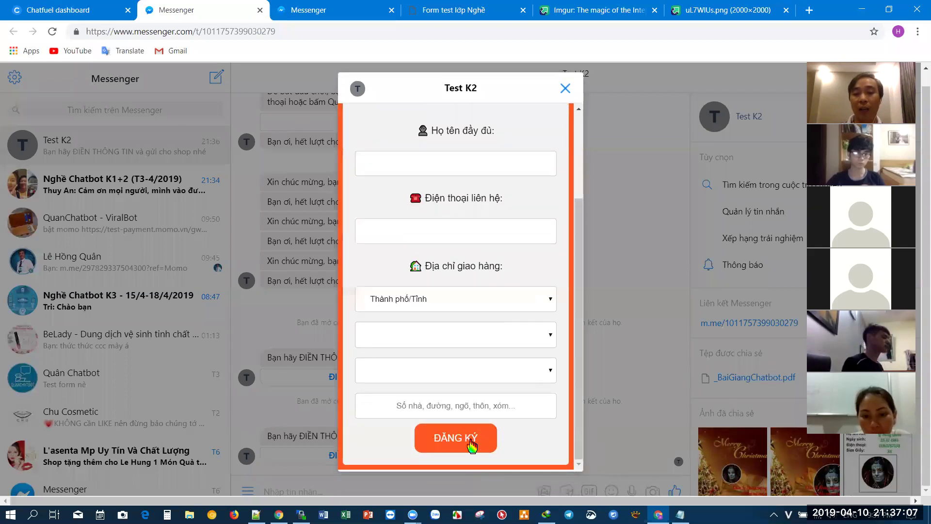
pyautogui.scroll(2, 461, 245)
pyautogui.click(463, 236)
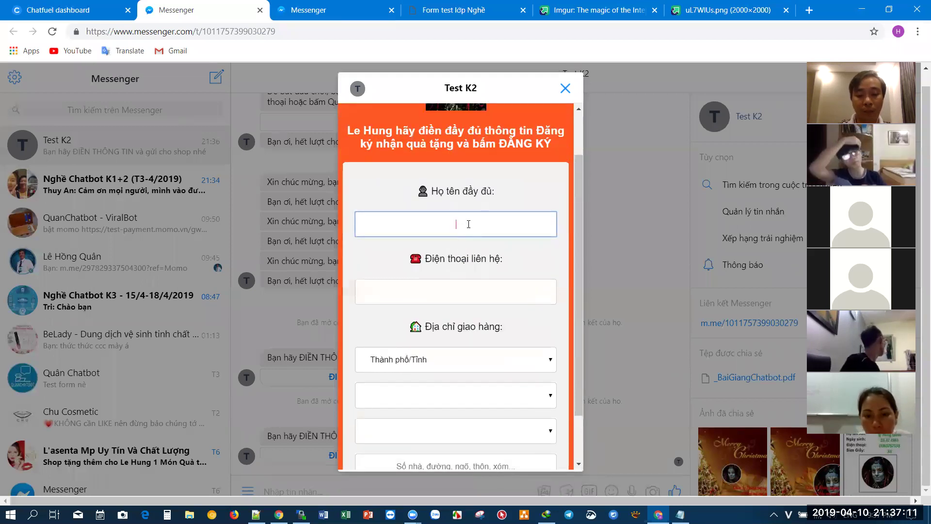
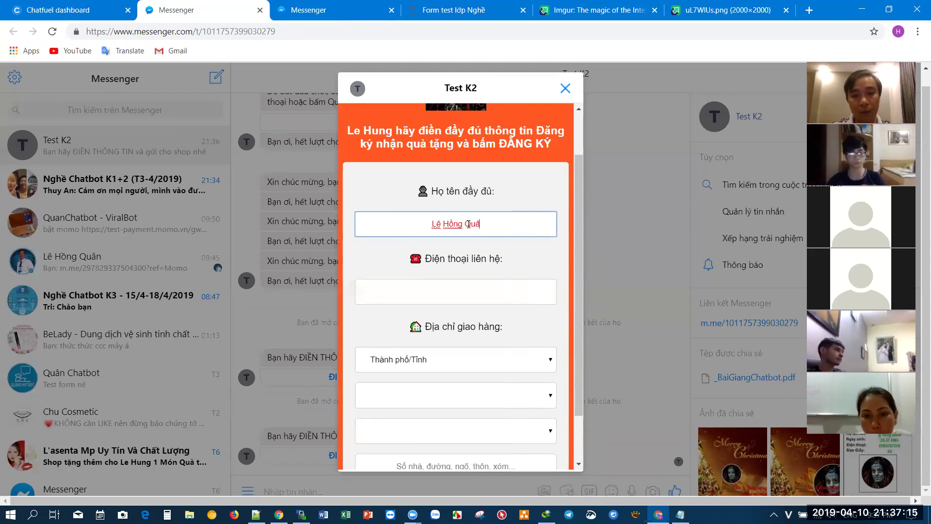
pyautogui.click(487, 284)
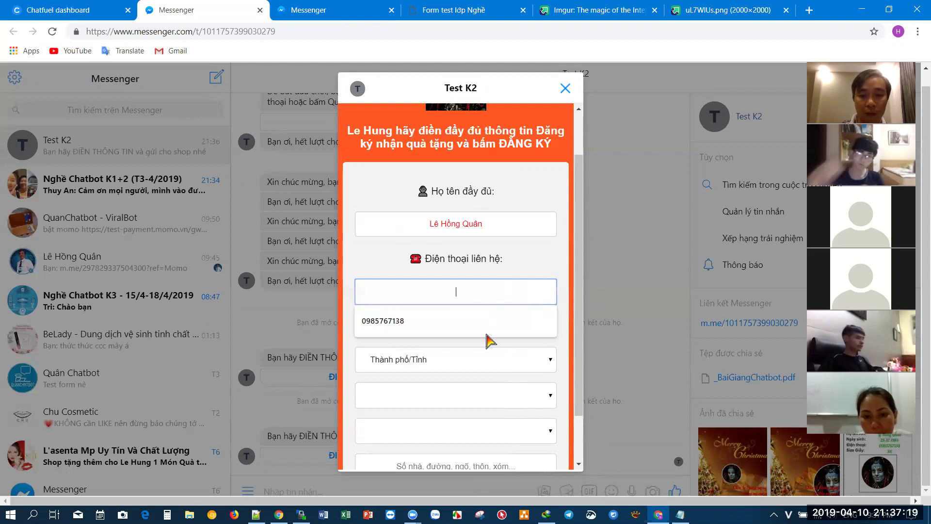
pyautogui.click(487, 321)
# Step: Choose the province, district and ward, enter the street address, and submit the form
pyautogui.click(499, 367)
pyautogui.click(476, 257)
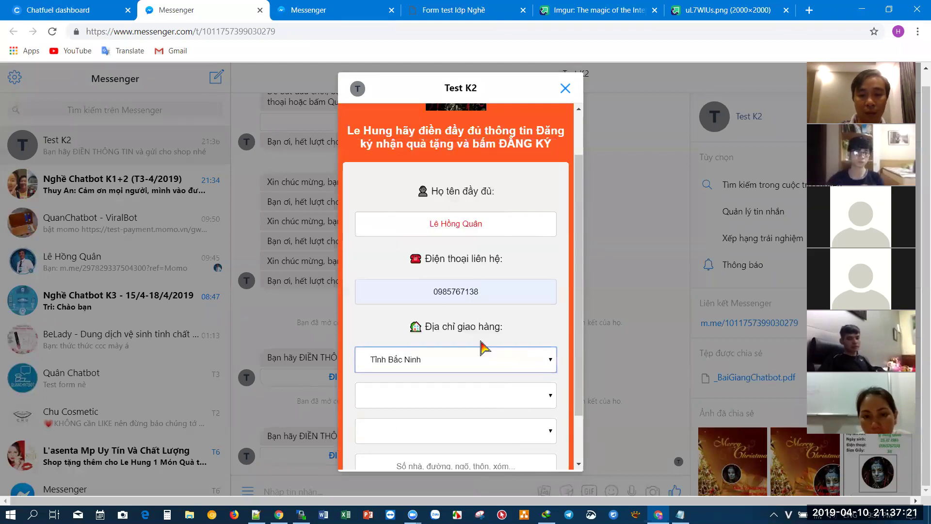
pyautogui.click(487, 404)
pyautogui.click(473, 466)
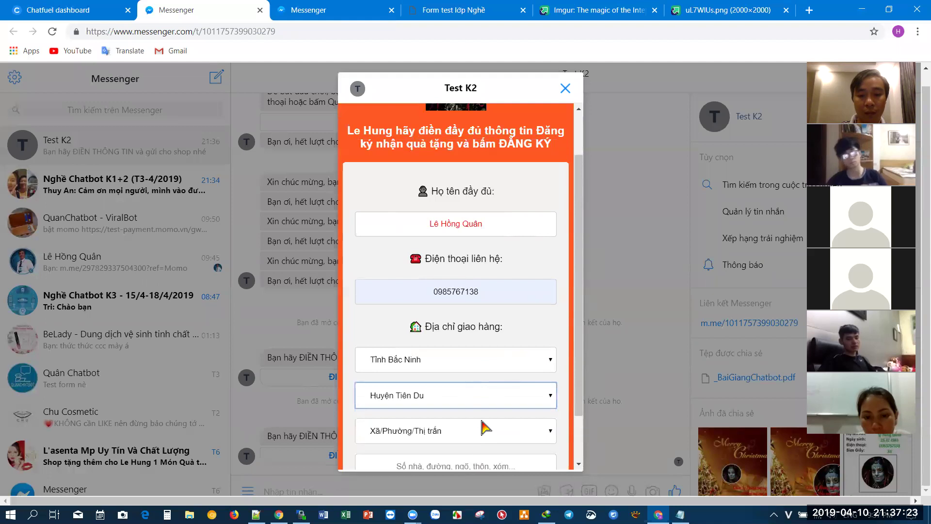
pyautogui.scroll(-1, 480, 383)
pyautogui.click(485, 374)
pyautogui.click(484, 310)
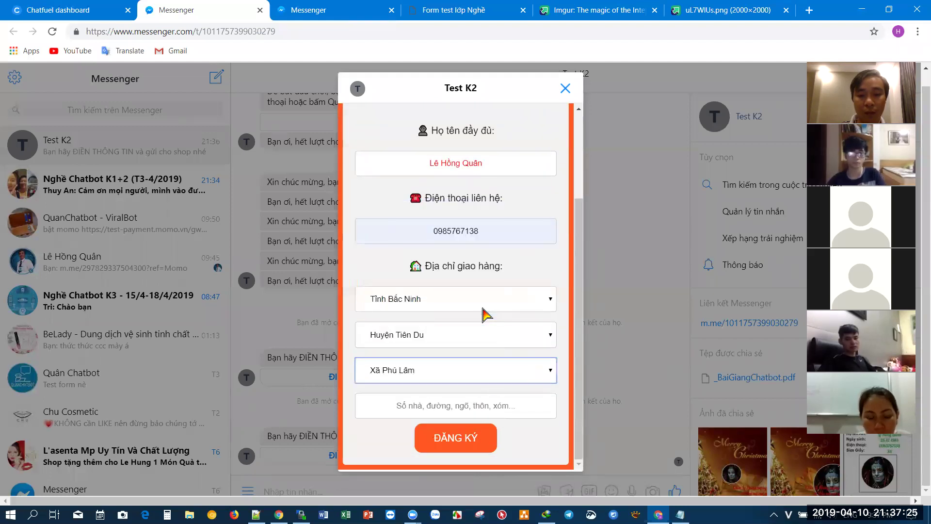
pyautogui.click(515, 402)
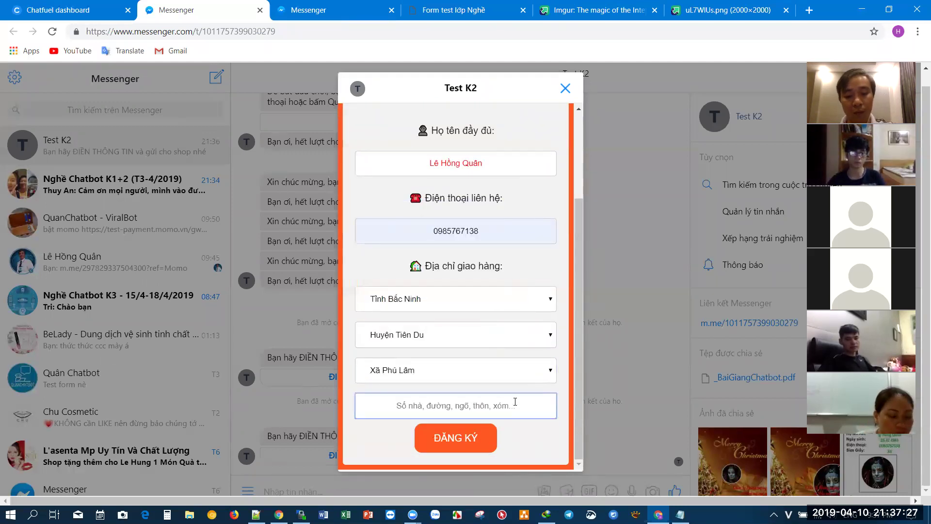
pyautogui.write('777')
pyautogui.click(458, 450)
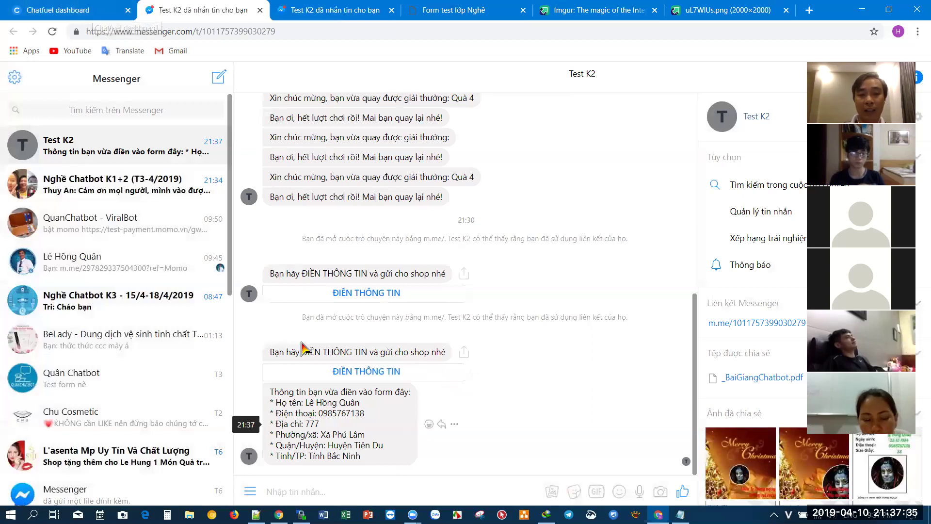
pyautogui.click(102, 23)
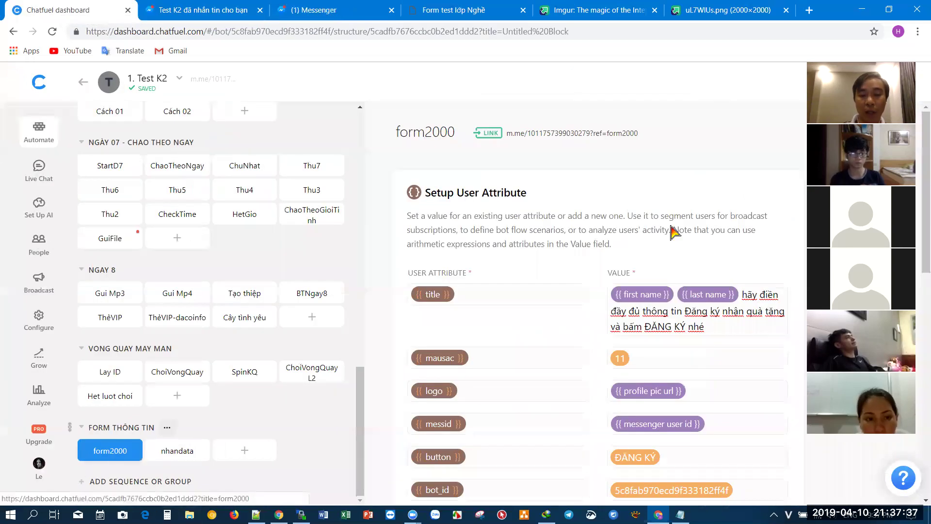
pyautogui.scroll(-10, 615, 291)
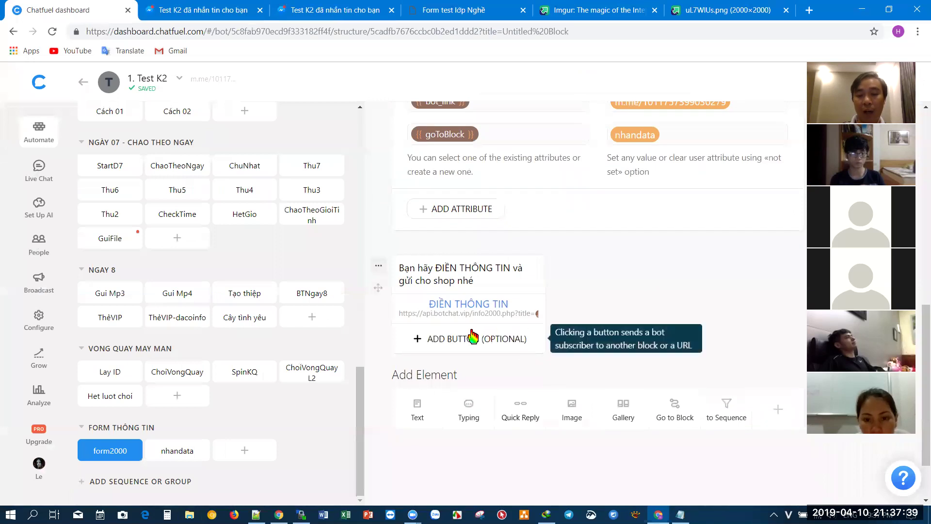
pyautogui.click(178, 456)
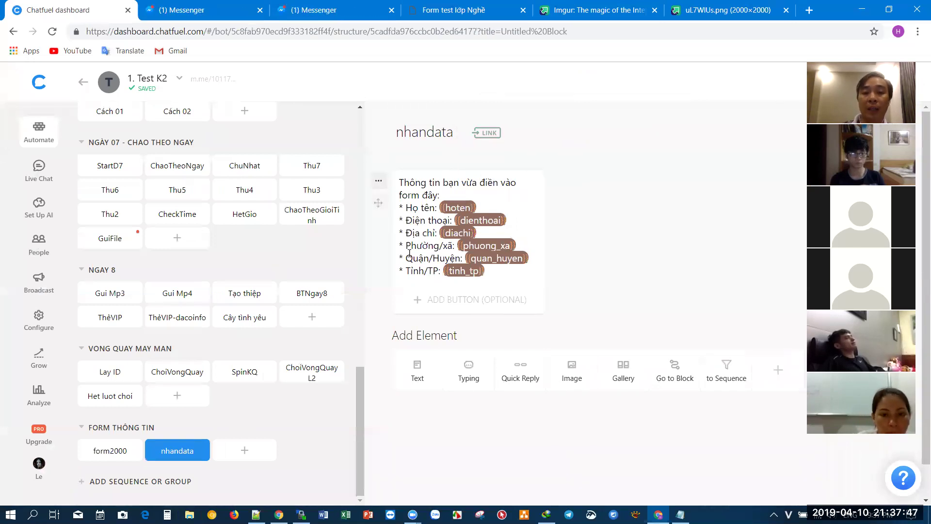
pyautogui.click(189, 9)
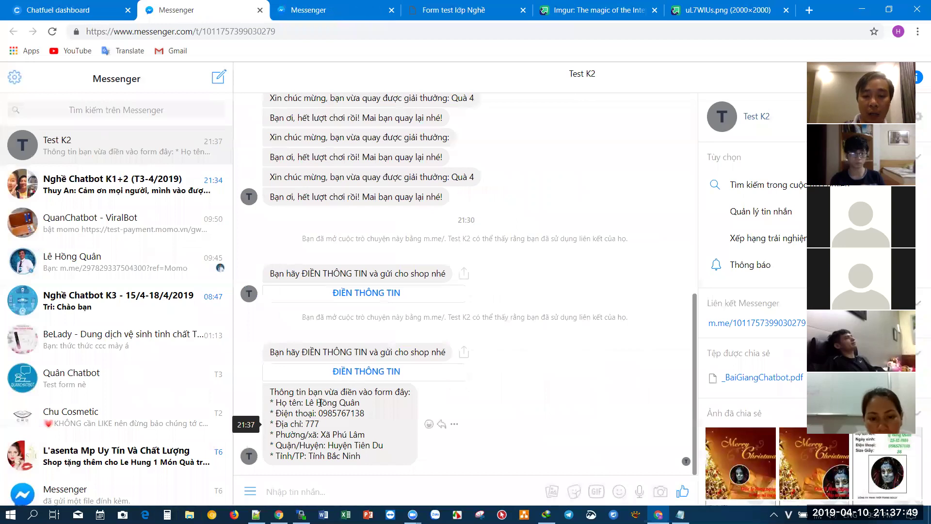
# Step: Check the bot's summary reply, highlighting the returned phone number
pyautogui.moveTo(350, 413); pyautogui.dragTo(332, 414)
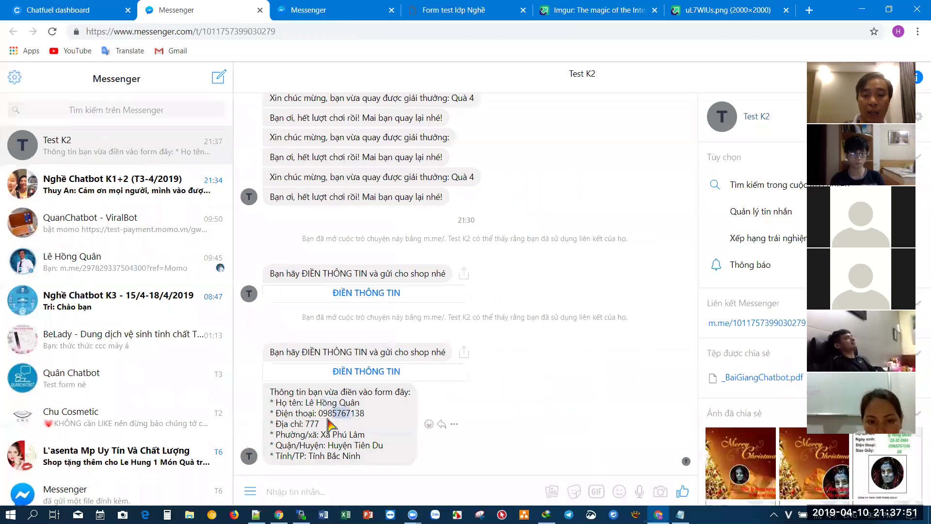
pyautogui.click(349, 448)
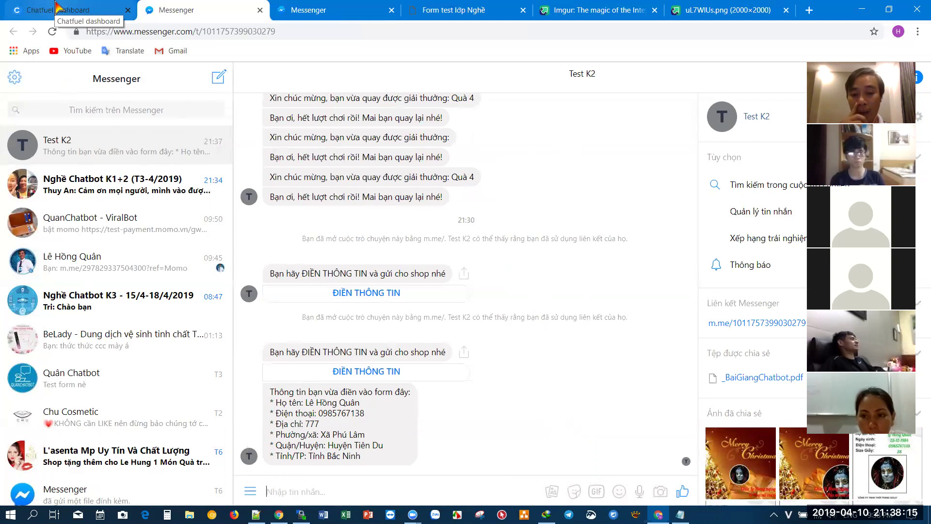
# Step: Add a new button named 'Sửa thông tin' to the nhandata confirmation message
pyautogui.click(57, 7)
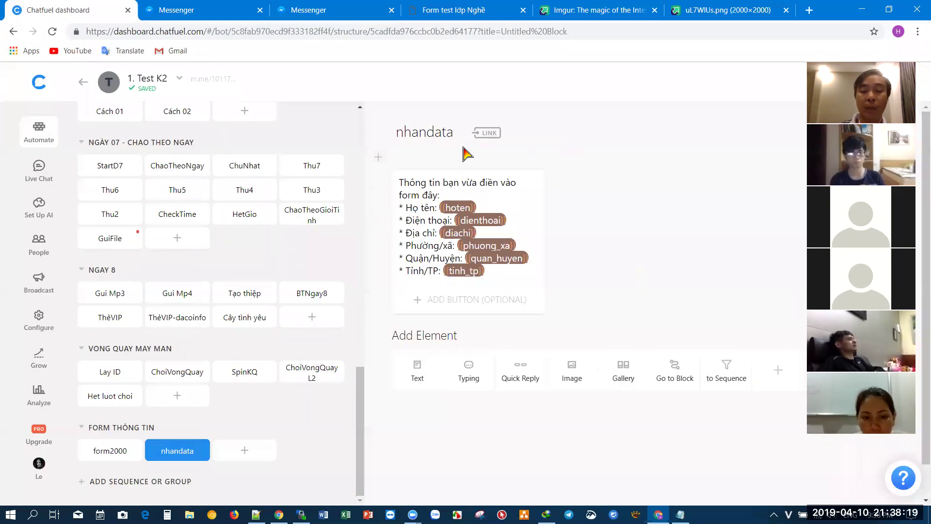
pyautogui.click(465, 308)
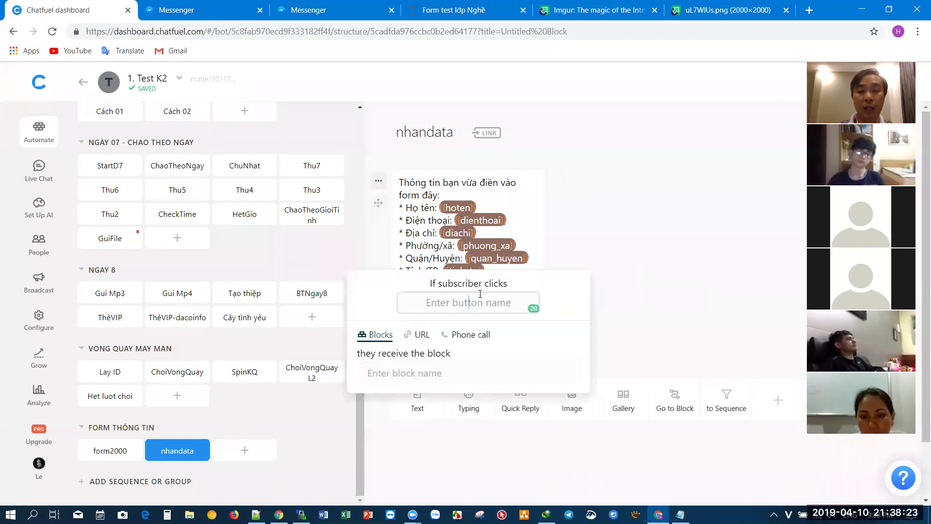
pyautogui.write('Su')
pyautogui.write('a thông tin')
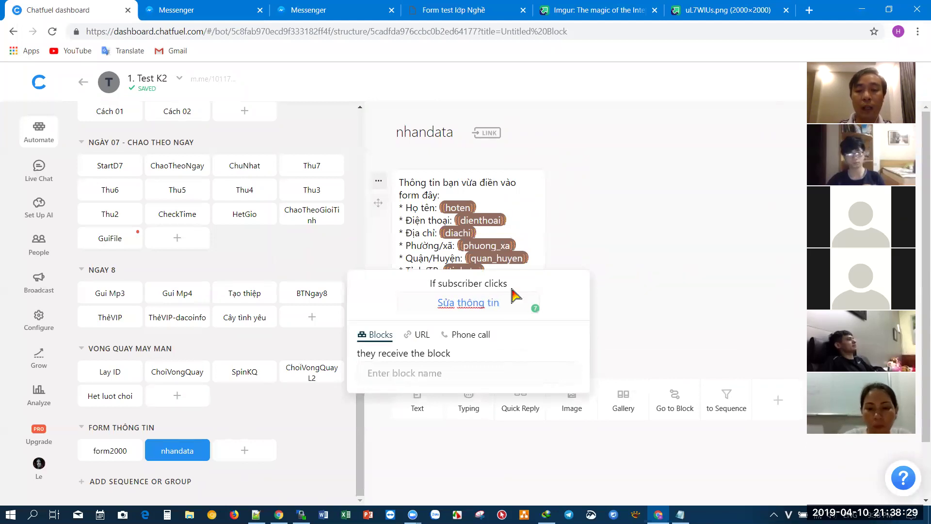
pyautogui.press('Return')
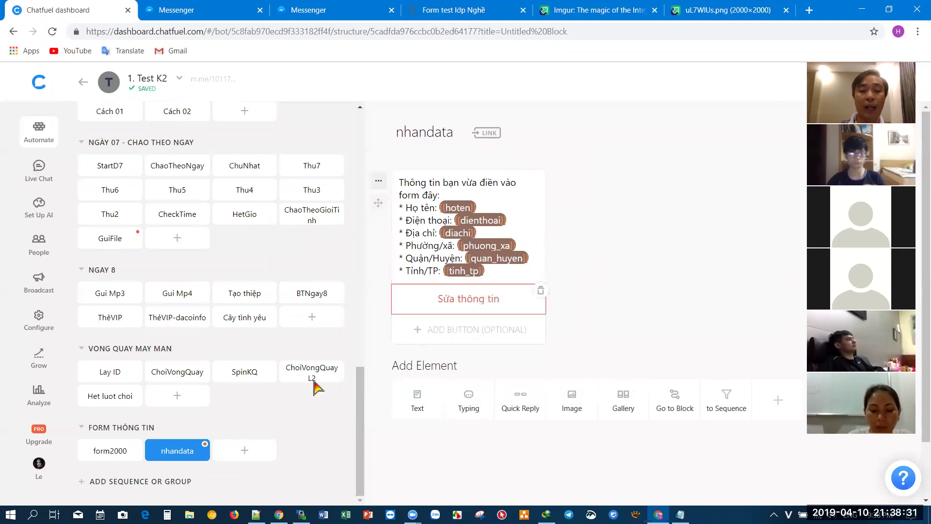
# Step: Copy the info2000 form URL from form2000's ĐIỀN THÔNG TIN button
pyautogui.click(111, 456)
pyautogui.scroll(-5, 447, 388)
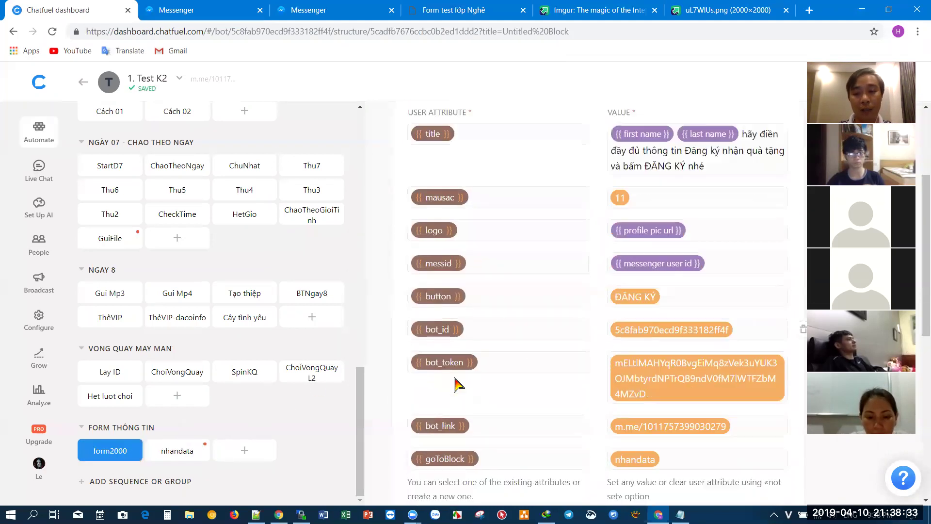
pyautogui.scroll(-5, 458, 386)
pyautogui.click(469, 235)
pyautogui.click(456, 316)
pyautogui.hotkey('ctrl', 'a')
pyautogui.hotkey('ctrl', 'c')
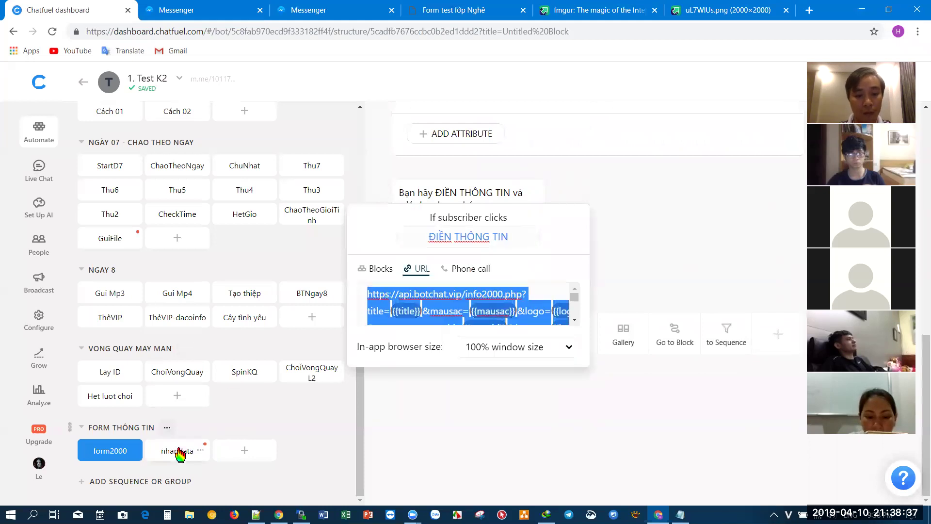
# Step: Set the Sửa thông tin button to open the copied form URL as a web link and save it
pyautogui.click(182, 449)
pyautogui.click(443, 302)
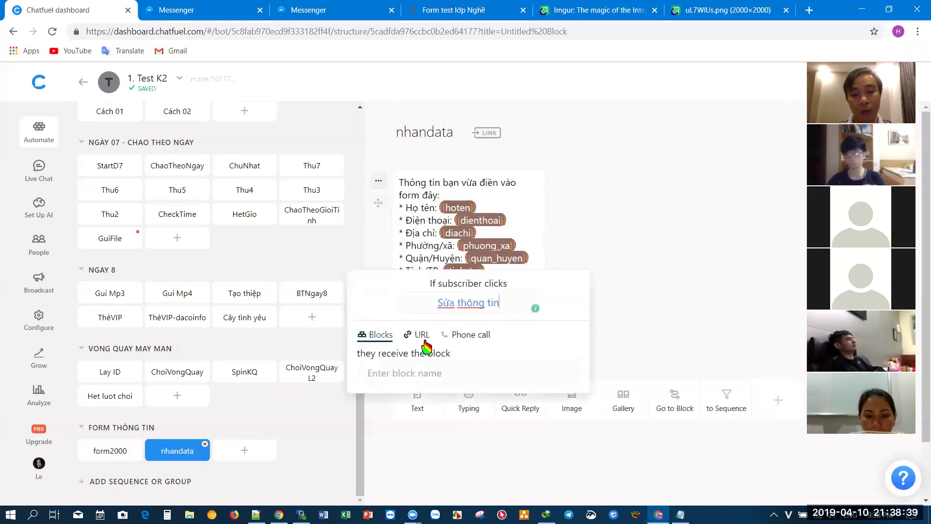
pyautogui.click(425, 343)
pyautogui.hotkey('ctrl', 'v')
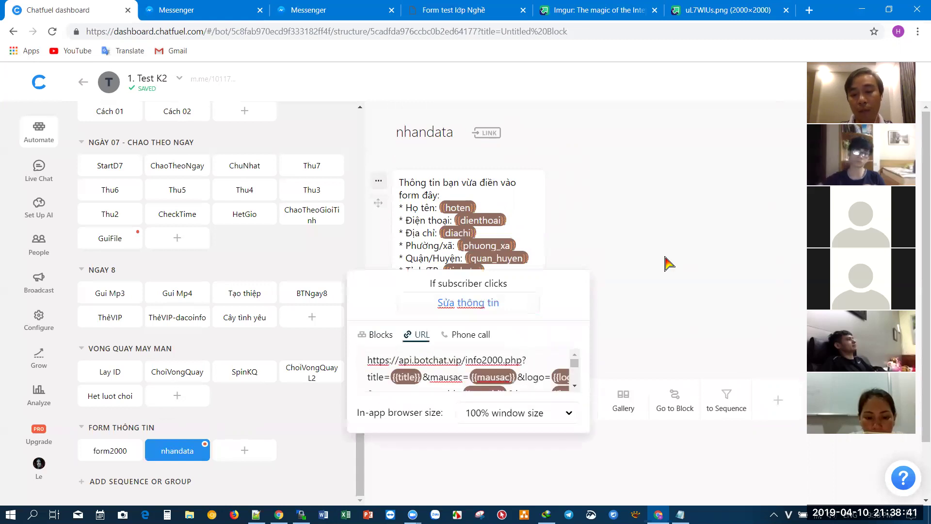
pyautogui.click(669, 263)
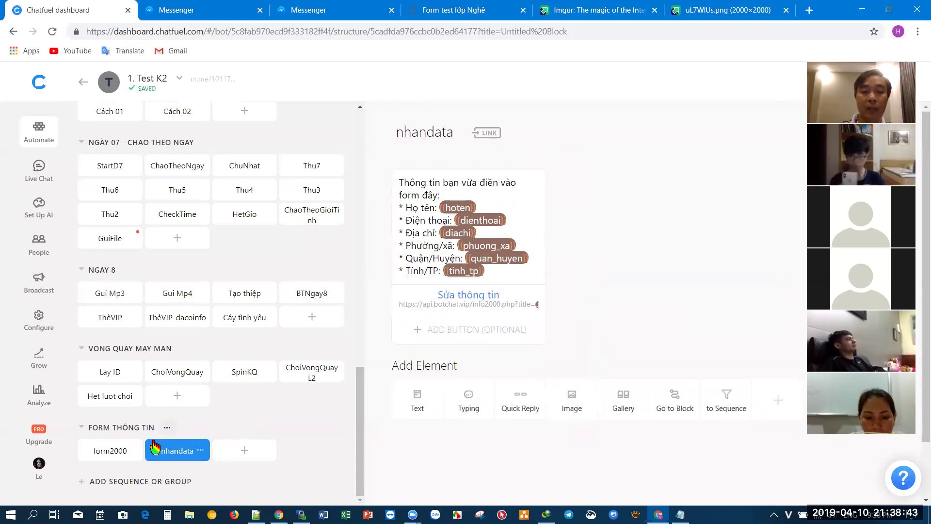
pyautogui.click(108, 455)
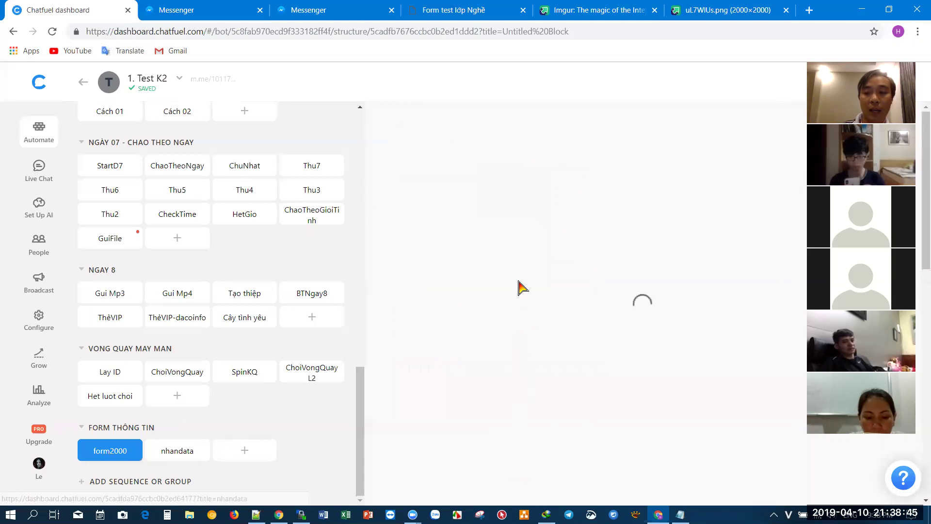
# Step: Open the form2000 m.me link in Messenger and bring up the registration form
pyautogui.click(566, 135)
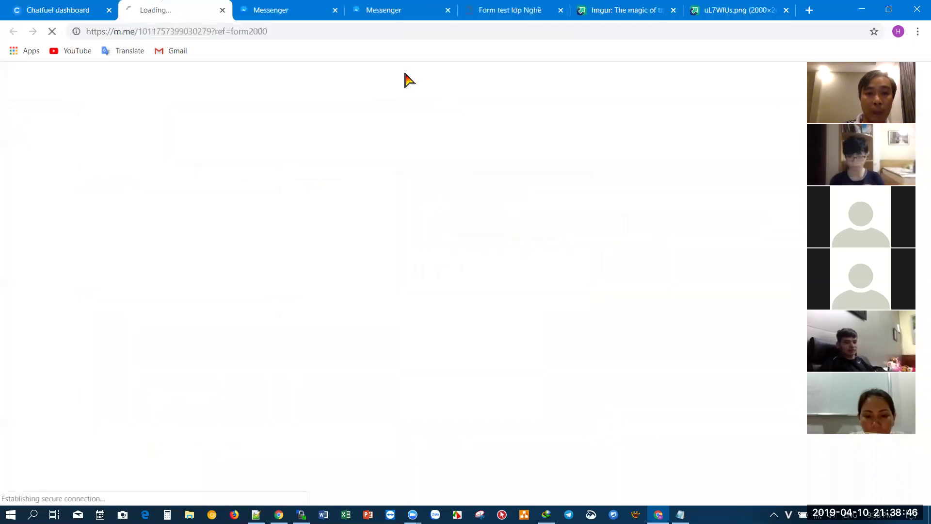
pyautogui.click(335, 9)
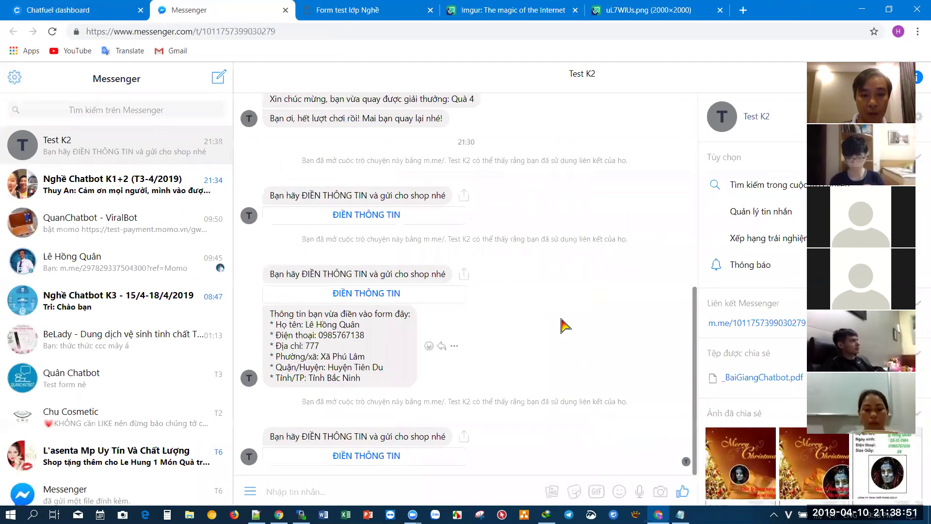
pyautogui.click(370, 456)
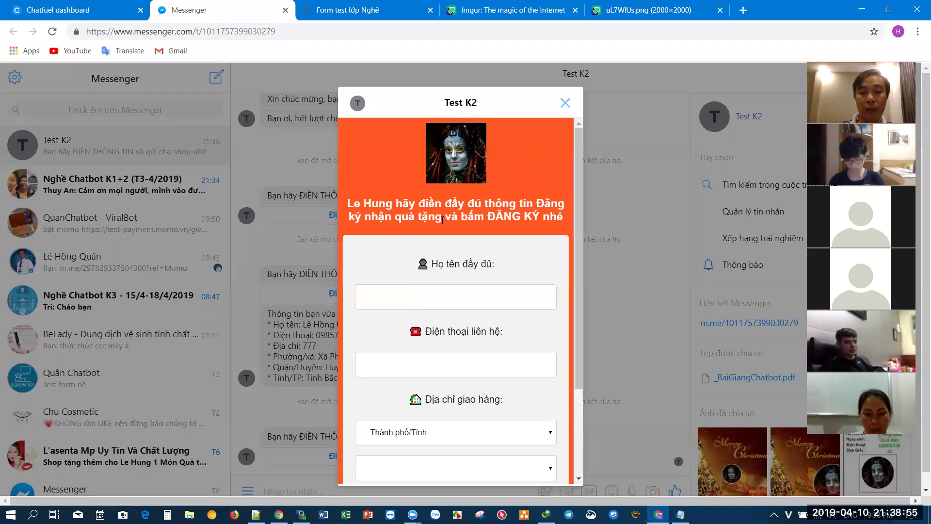
pyautogui.scroll(-3, 443, 221)
pyautogui.click(456, 182)
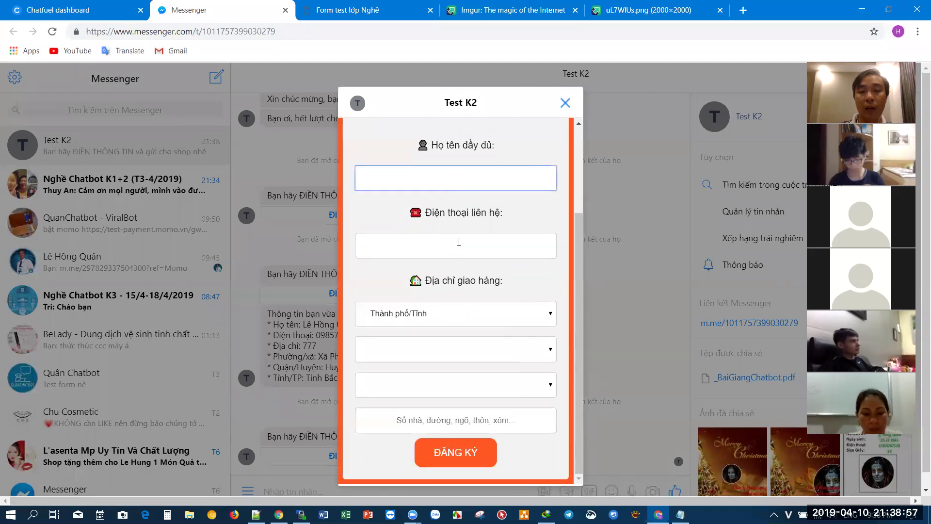
pyautogui.click(458, 241)
pyautogui.click(451, 318)
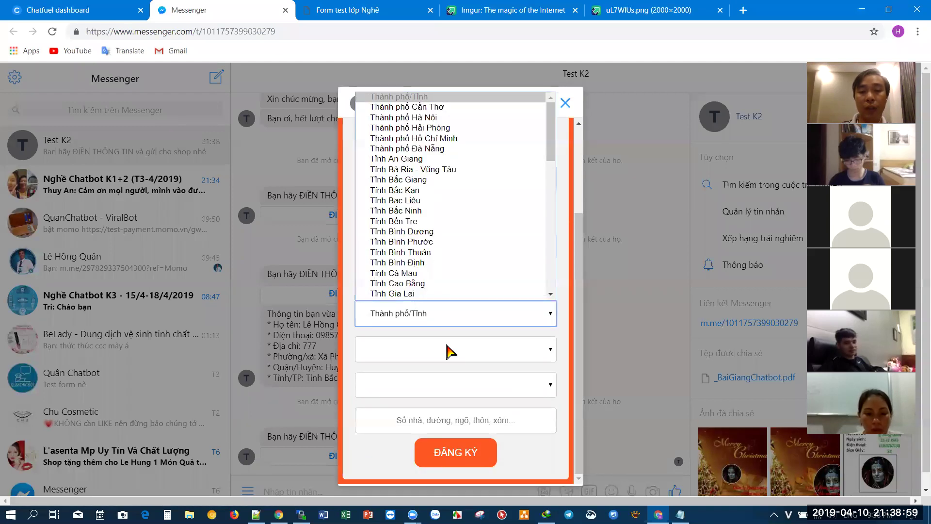
pyautogui.click(452, 395)
pyautogui.click(465, 181)
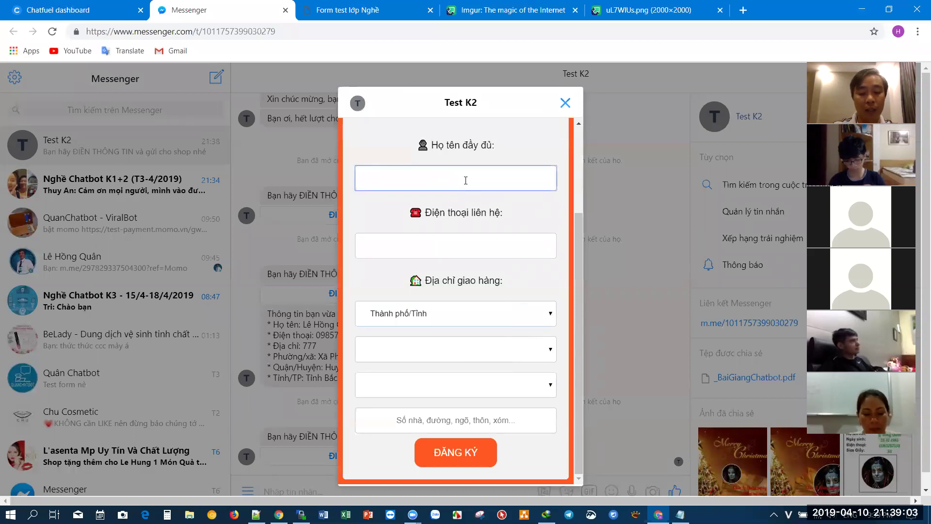
# Step: Fill in a test name, suggested phone, Hà Nội / Huyện Thanh Oai / Xã Thanh Cao, address 999, and submit
pyautogui.write('Quaan Chatbot')
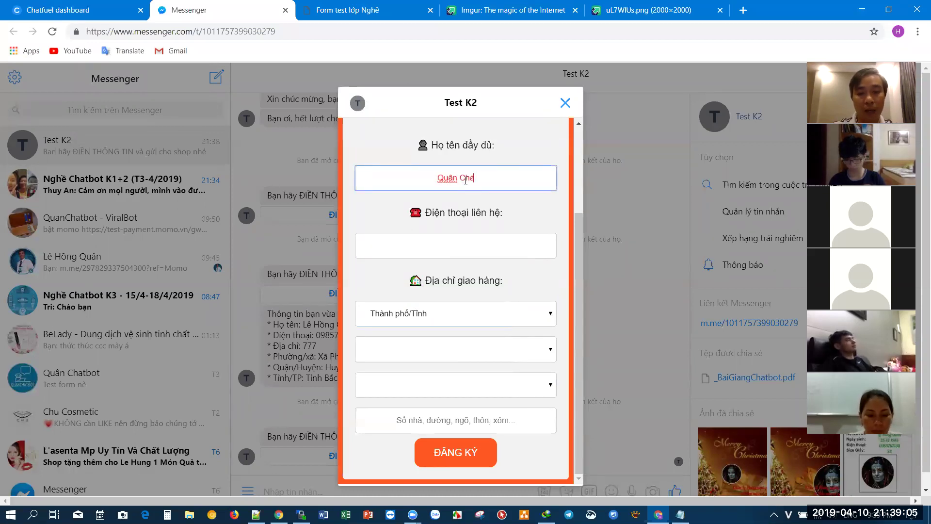
pyautogui.click(480, 249)
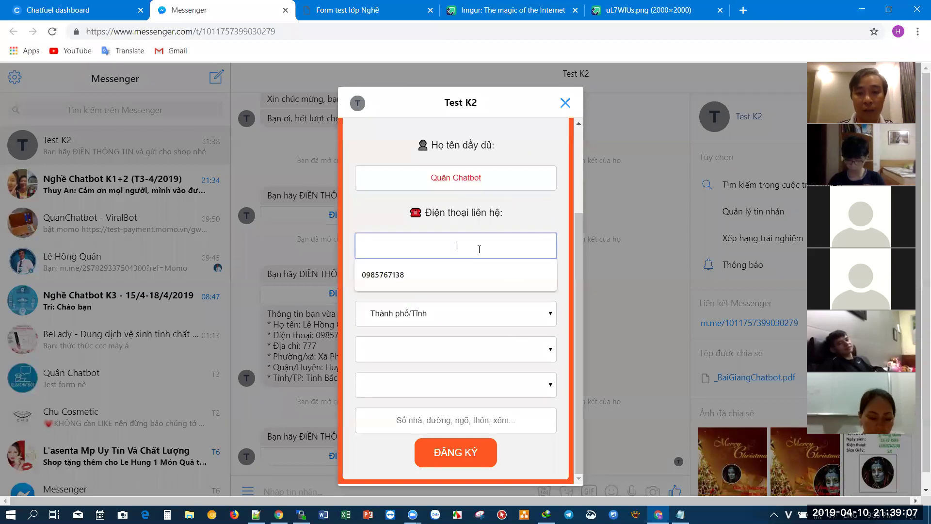
pyautogui.click(489, 272)
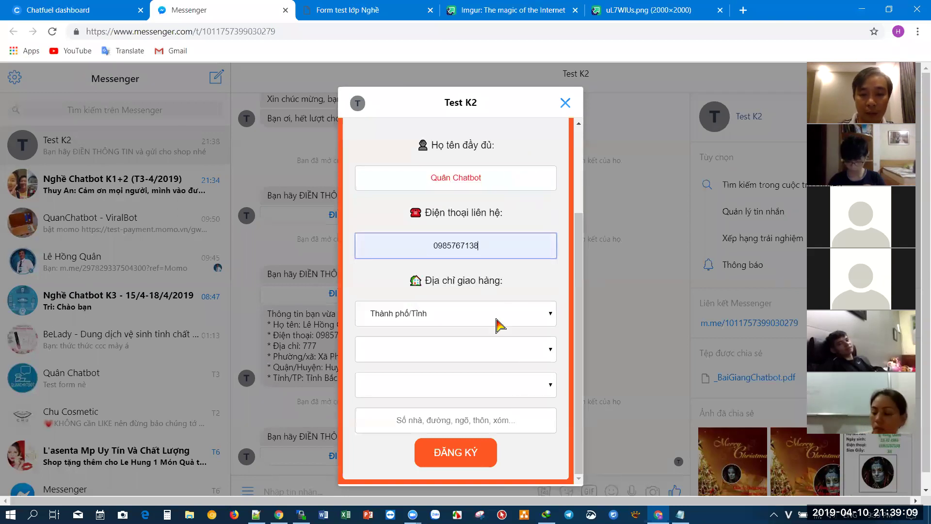
pyautogui.click(496, 316)
pyautogui.click(465, 117)
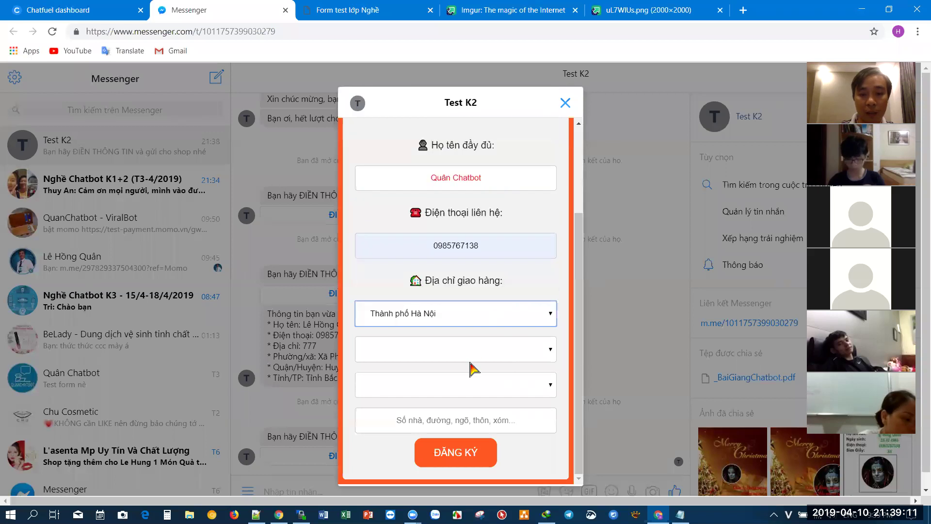
pyautogui.click(474, 385)
pyautogui.click(459, 293)
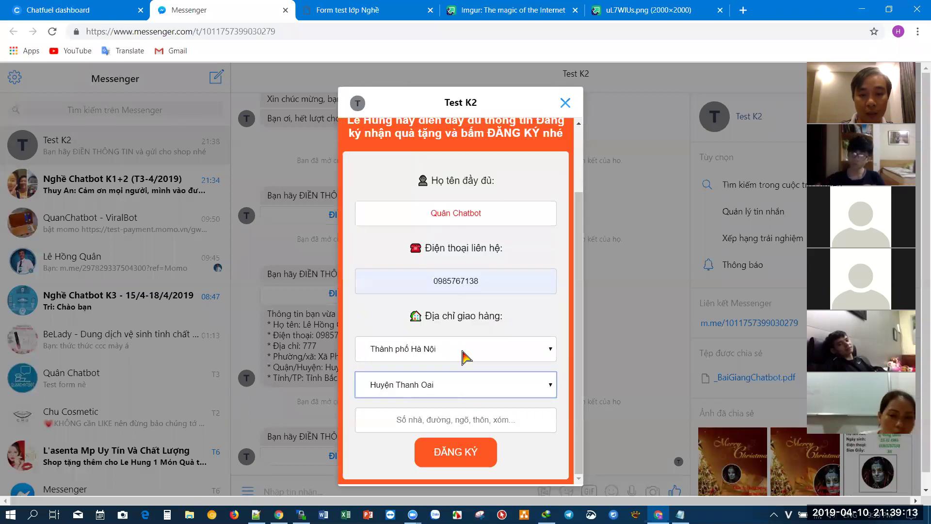
pyautogui.click(470, 390)
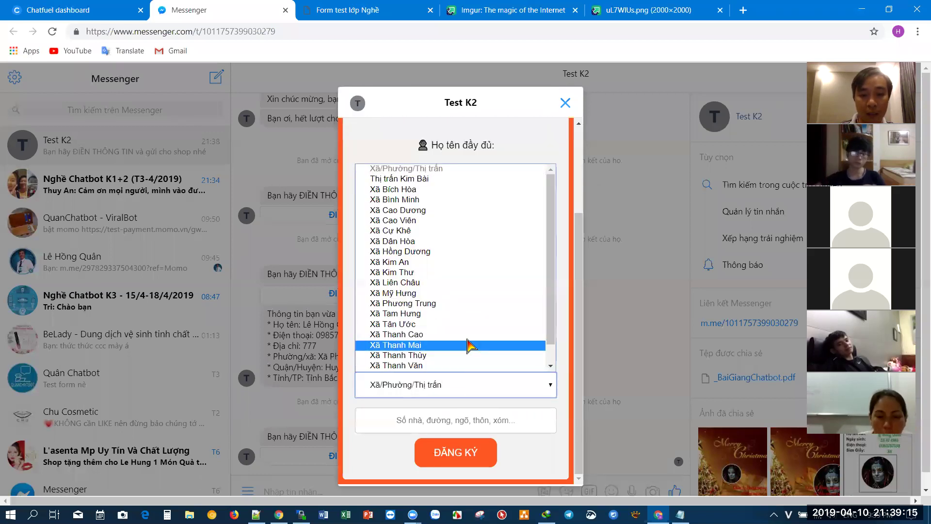
pyautogui.click(470, 345)
pyautogui.click(476, 415)
pyautogui.write('999')
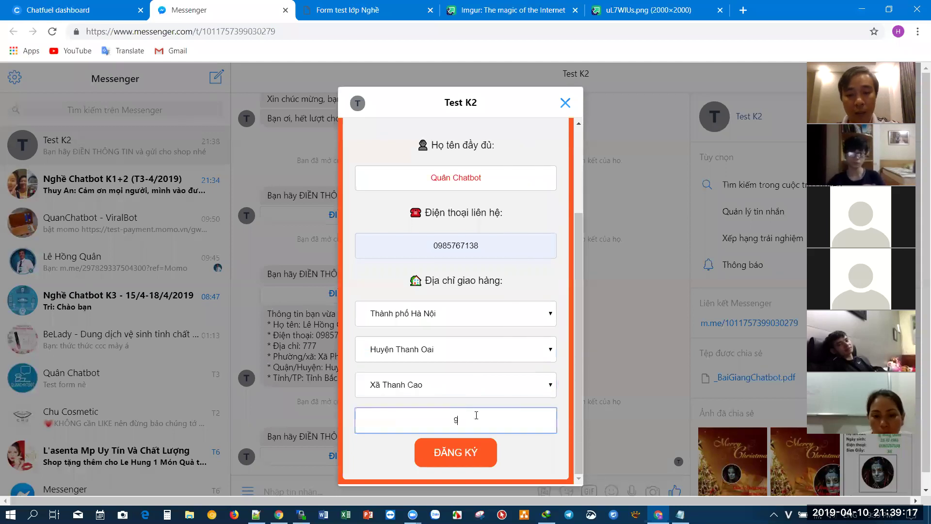
pyautogui.click(473, 454)
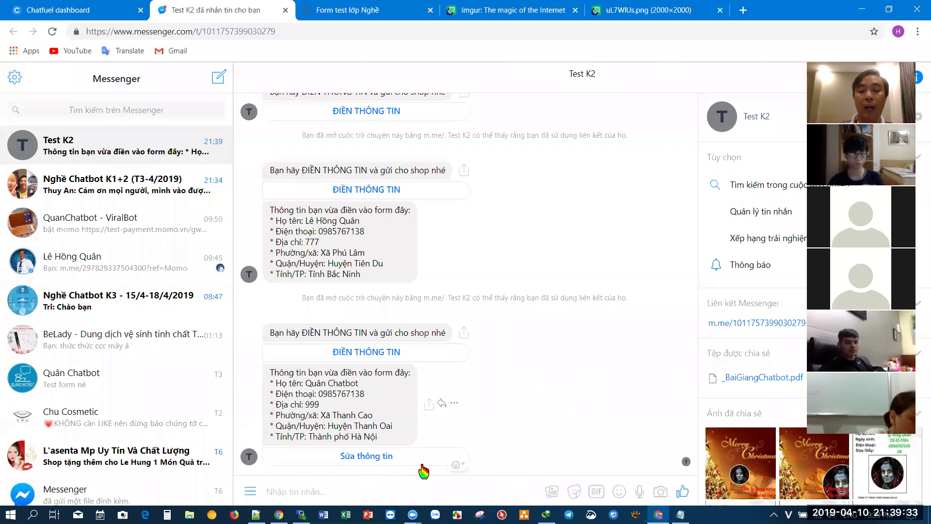
# Step: Reopen the form and re-enter a test name and the suggested phone number
pyautogui.click(385, 457)
pyautogui.scroll(-3, 431, 286)
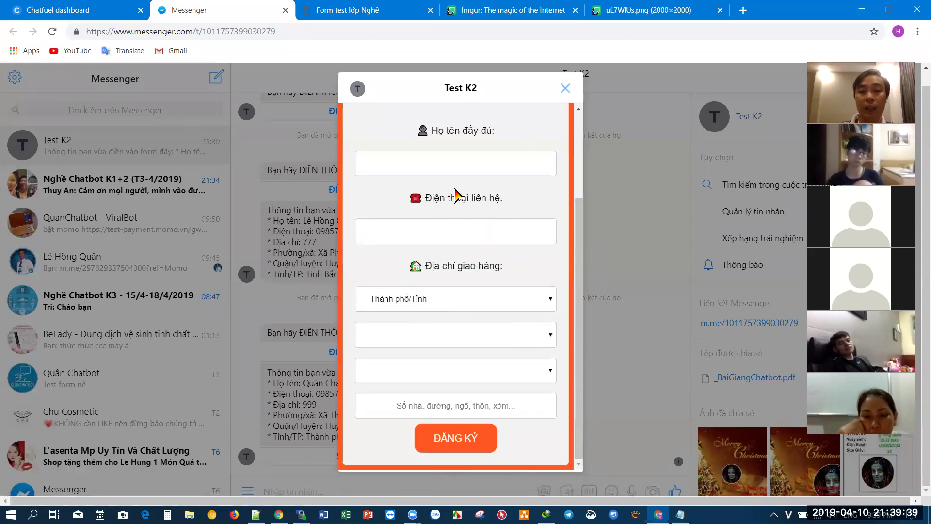
pyautogui.scroll(3, 451, 203)
pyautogui.click(468, 281)
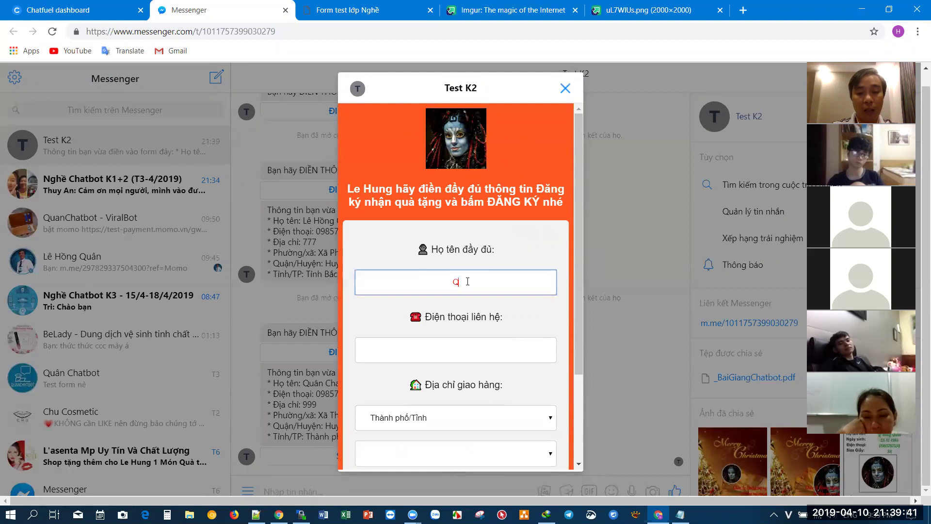
pyautogui.write('Quân bọt')
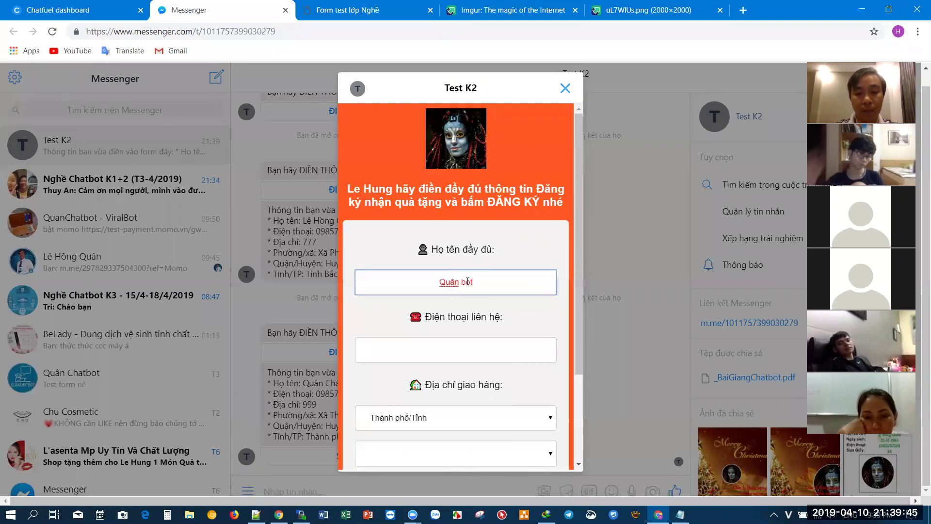
pyautogui.click(478, 349)
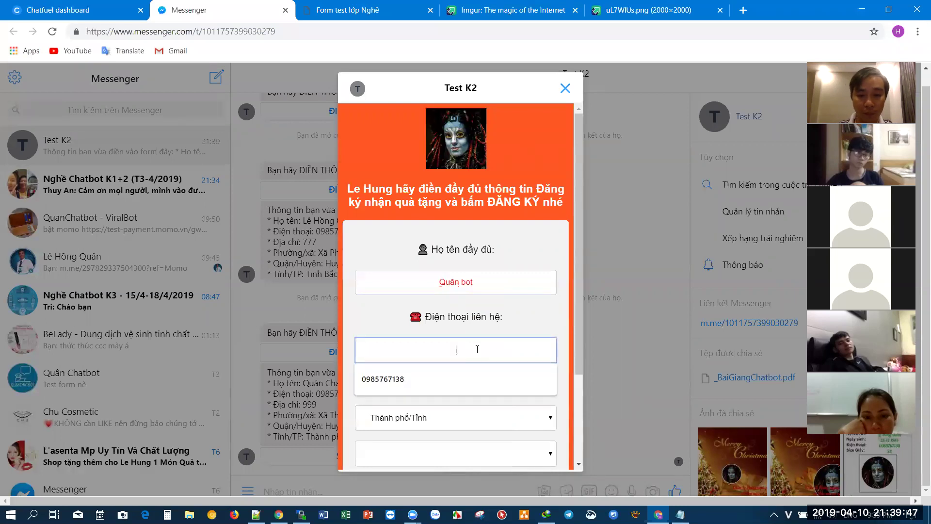
pyautogui.click(476, 379)
pyautogui.scroll(-3, 480, 383)
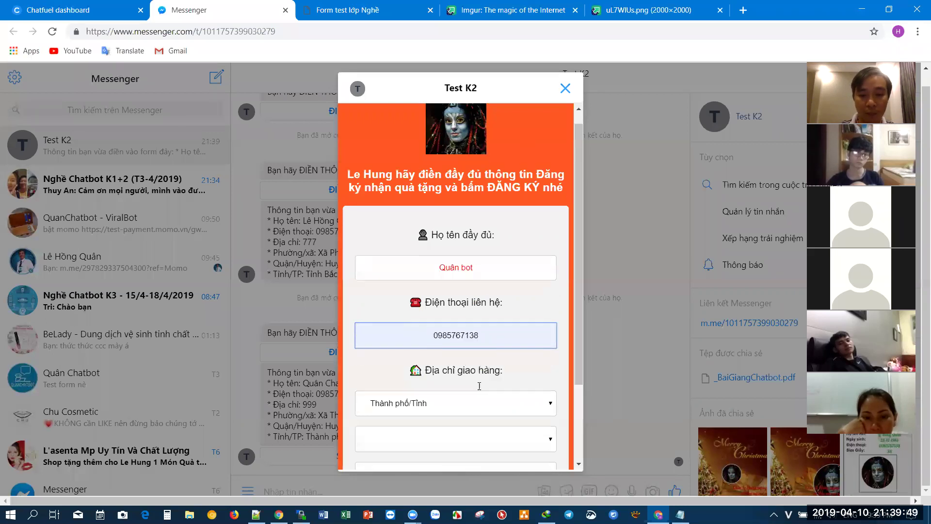
# Step: Choose Thành phố Hồ Chí Minh, Quận 9, Phường Trường Thạnh, address 1, submit, and select the bot's reply
pyautogui.click(489, 300)
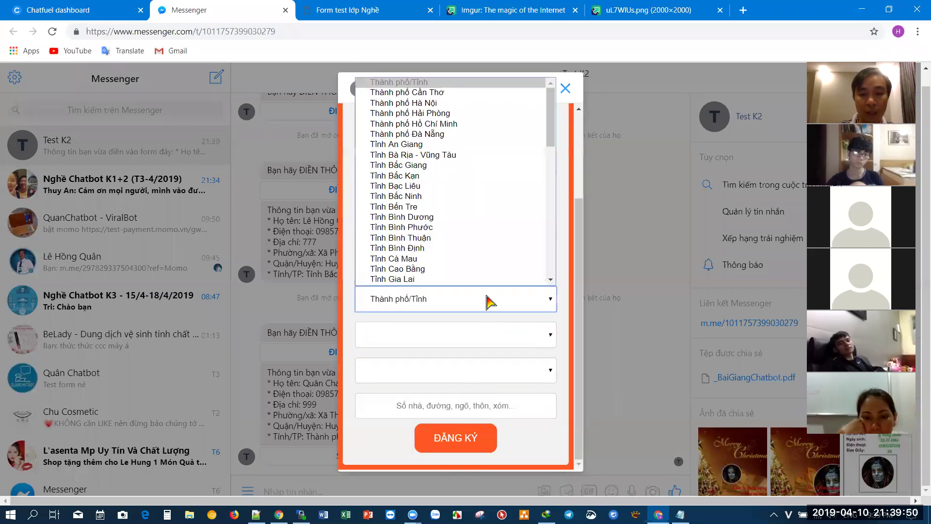
pyautogui.click(444, 124)
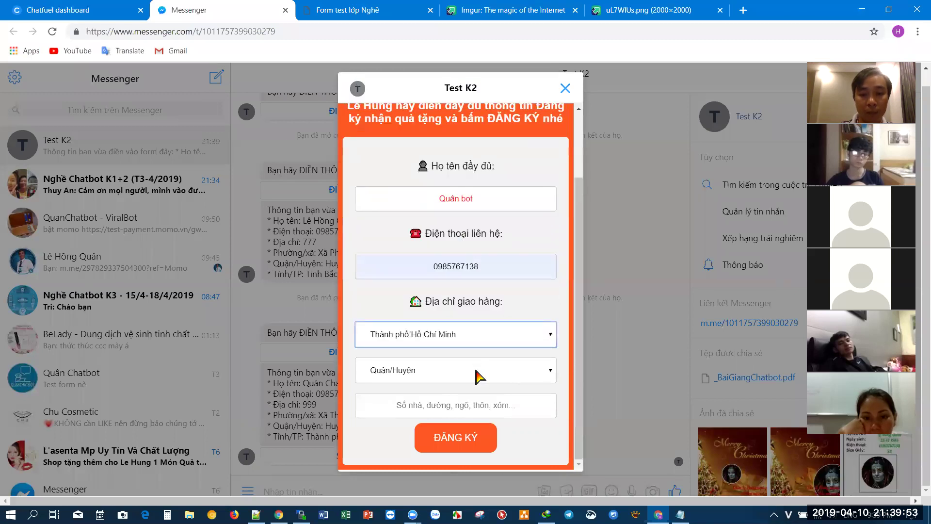
pyautogui.click(478, 375)
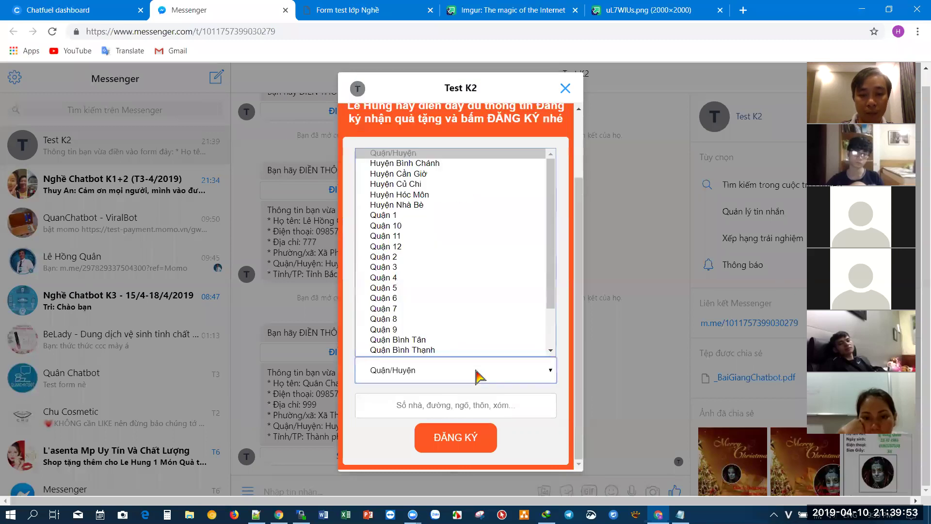
pyautogui.click(458, 334)
pyautogui.click(457, 370)
pyautogui.click(458, 353)
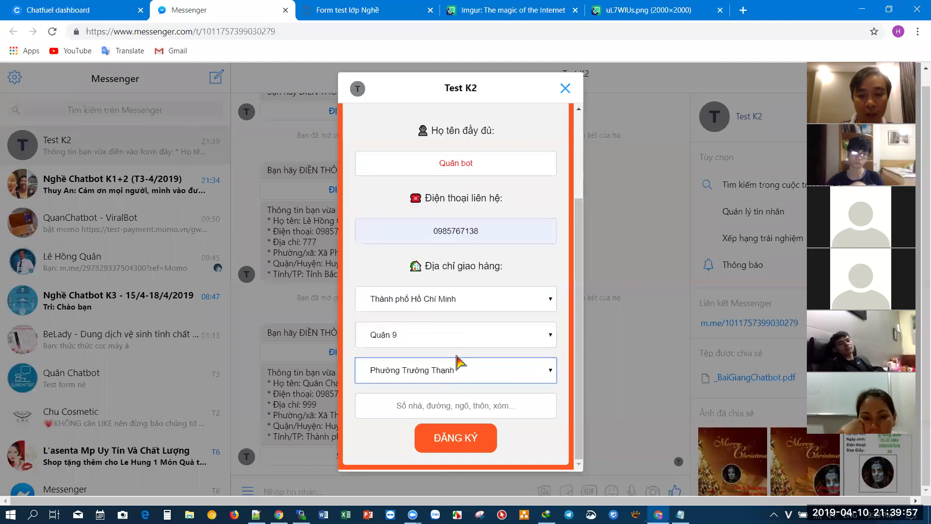
pyautogui.click(465, 405)
pyautogui.write('1')
pyautogui.click(463, 439)
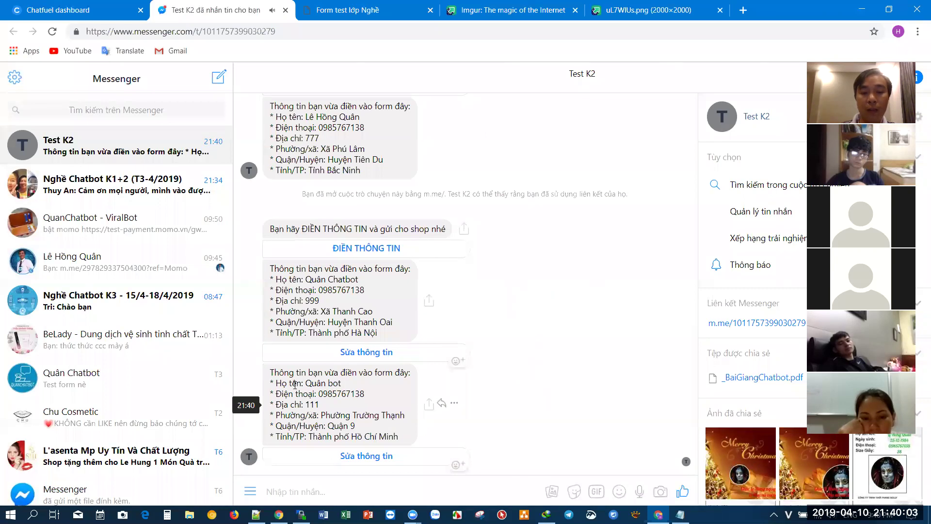
pyautogui.moveTo(295, 384); pyautogui.dragTo(271, 426)
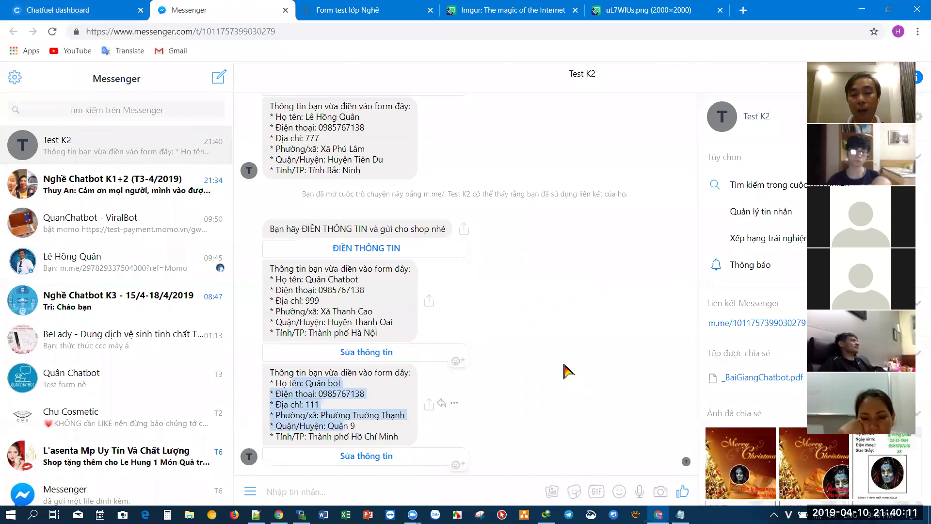
# Step: View the info2000.php URL in form2000's ĐIỀN THÔNG TIN link settings, then close them
pyautogui.click(63, 7)
pyautogui.scroll(-8, 463, 296)
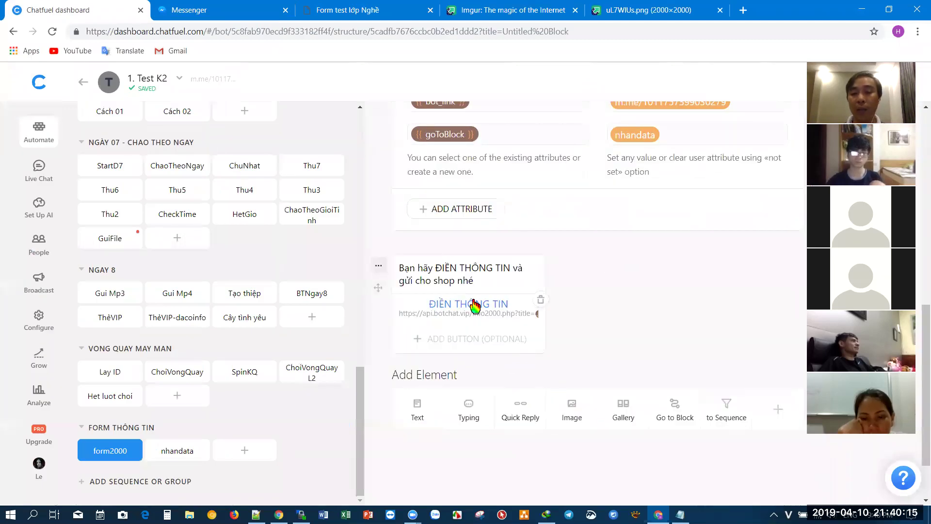
pyautogui.click(475, 305)
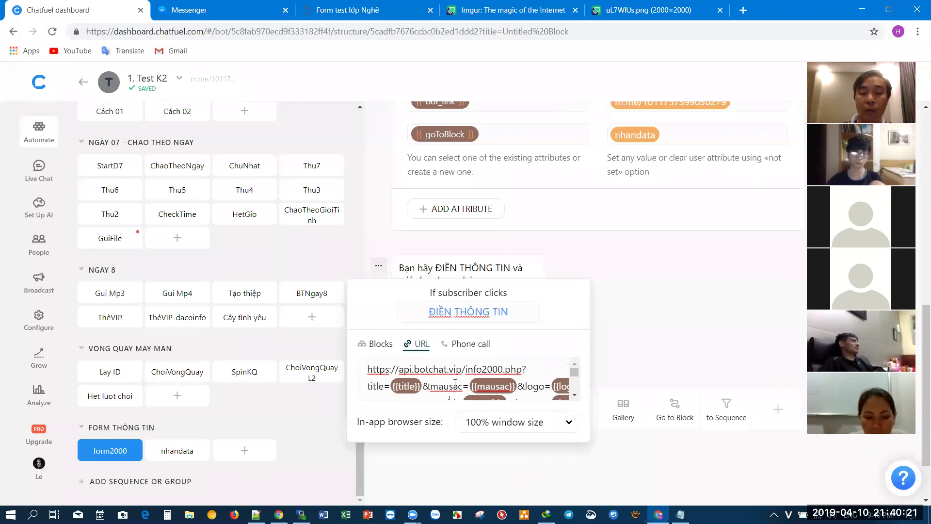
pyautogui.click(650, 318)
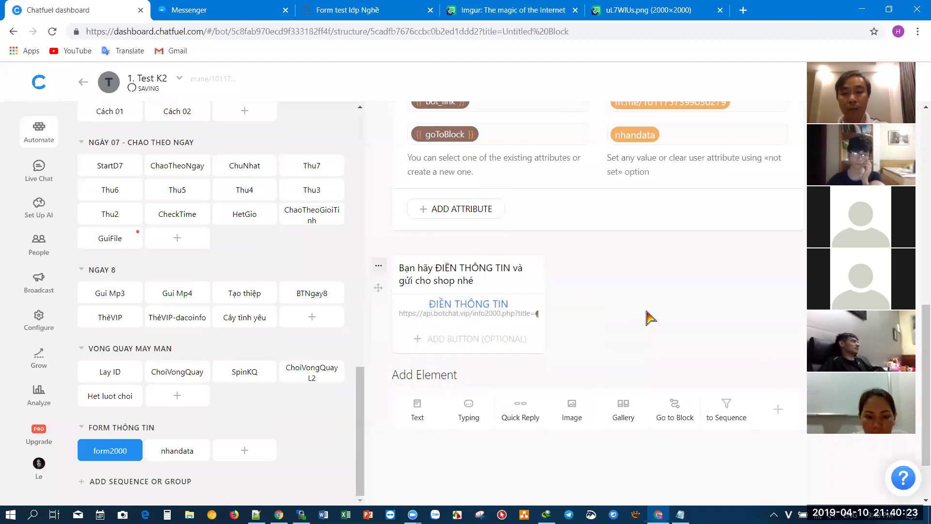
pyautogui.scroll(3, 650, 318)
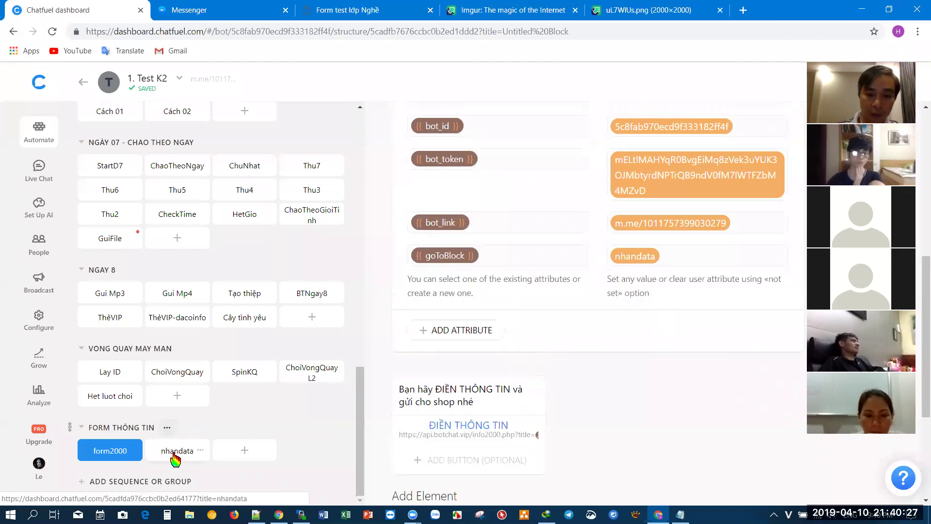
# Step: Append &hoten={{hoten}}&dienthoai={{dienthoai}}&diachi={{diachi}} to the Notepad URL and select the new parameters
pyautogui.moveTo(680, 514)
pyautogui.click(680, 466)
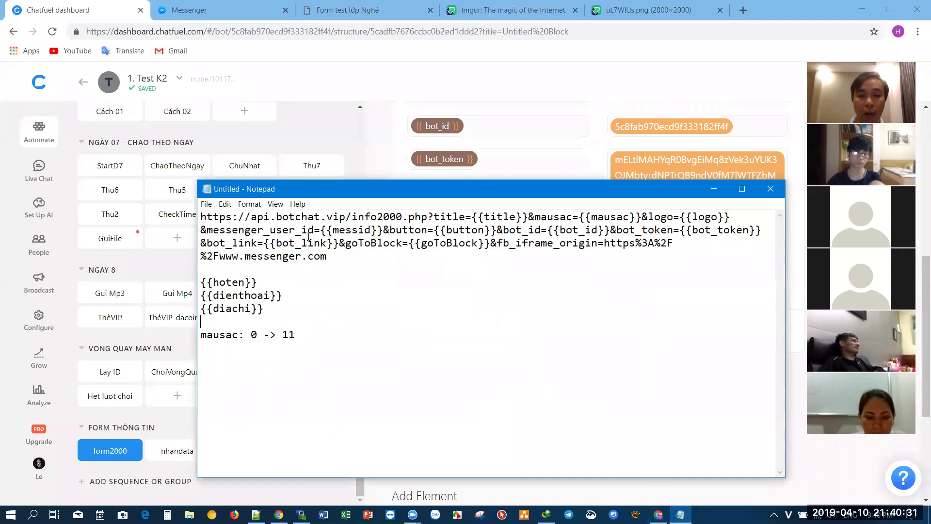
pyautogui.click(220, 230)
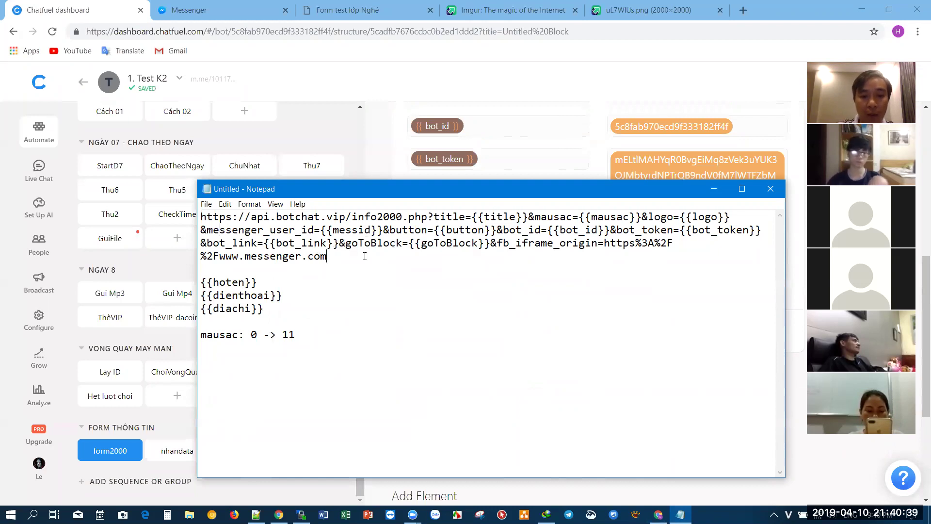
pyautogui.write('hote')
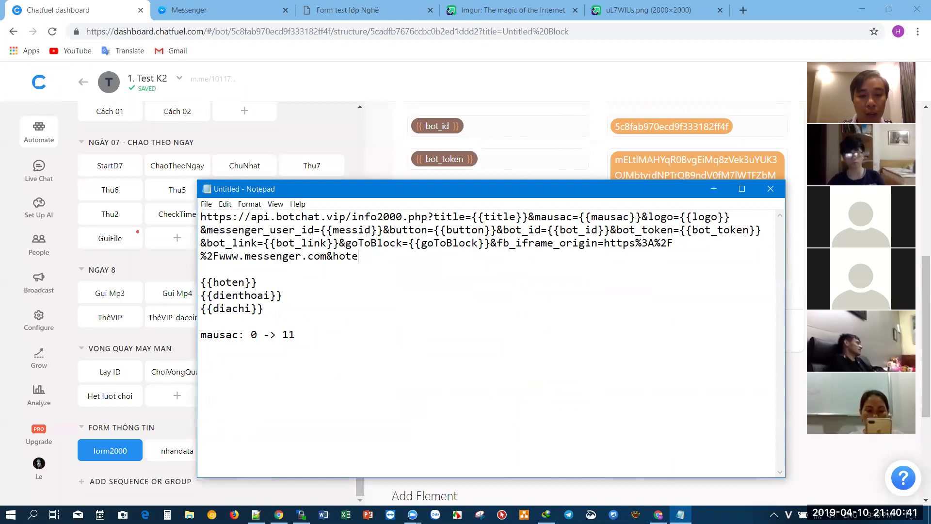
pyautogui.write('n=')
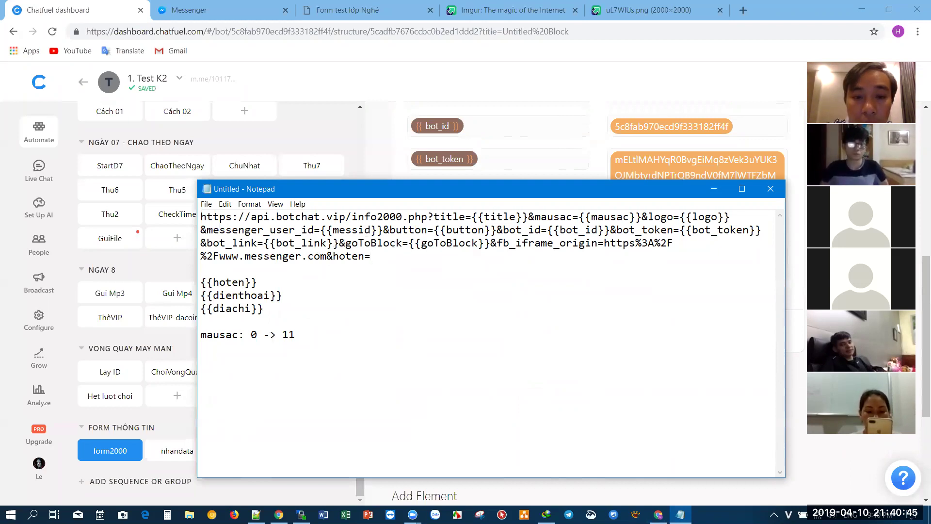
pyautogui.write('{{hoten')
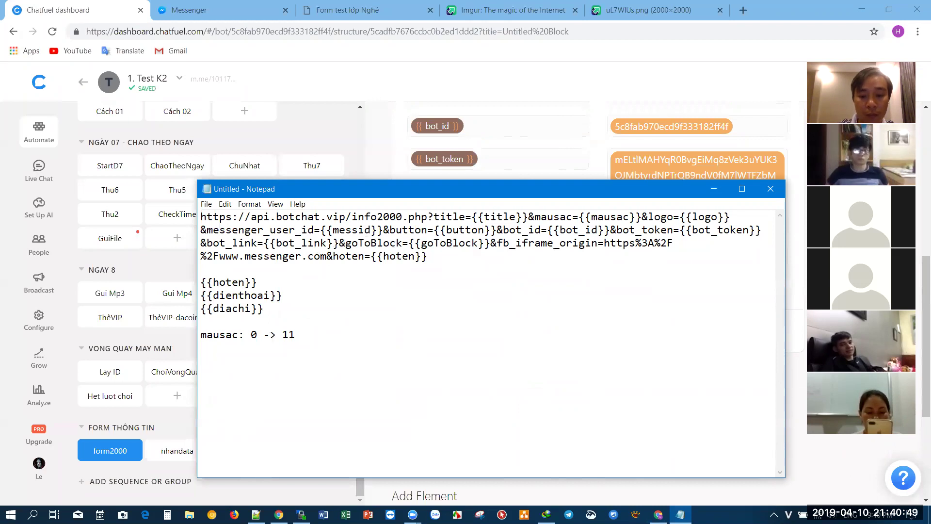
pyautogui.write('}}&diachi={{diachi')
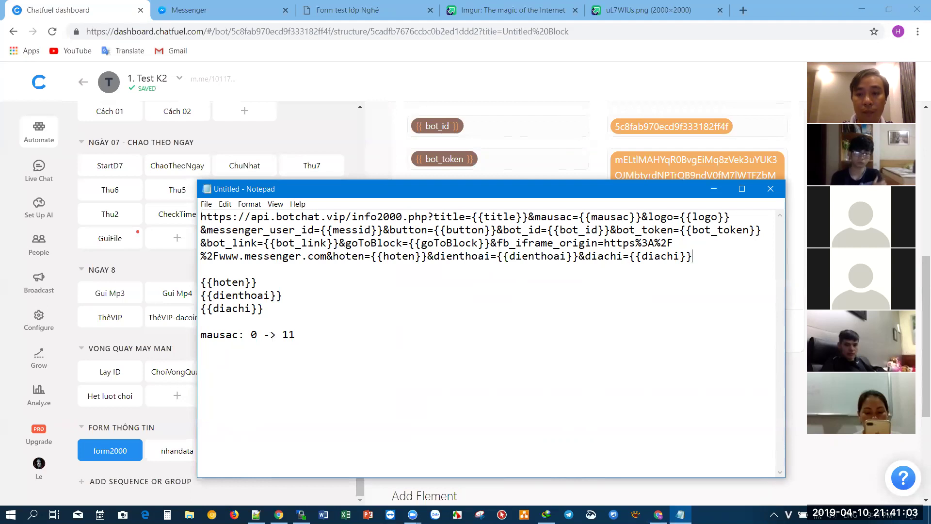
pyautogui.moveTo(694, 257); pyautogui.dragTo(333, 256)
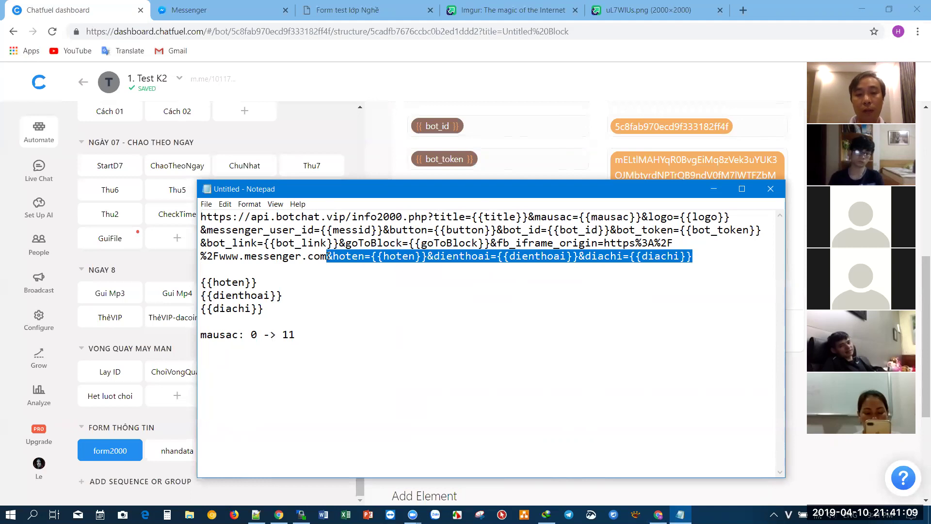
# Step: Paste the hoten, dienthoai and diachi parameters onto the end of the ĐIỀN THÔNG TIN link
pyautogui.click(383, 150)
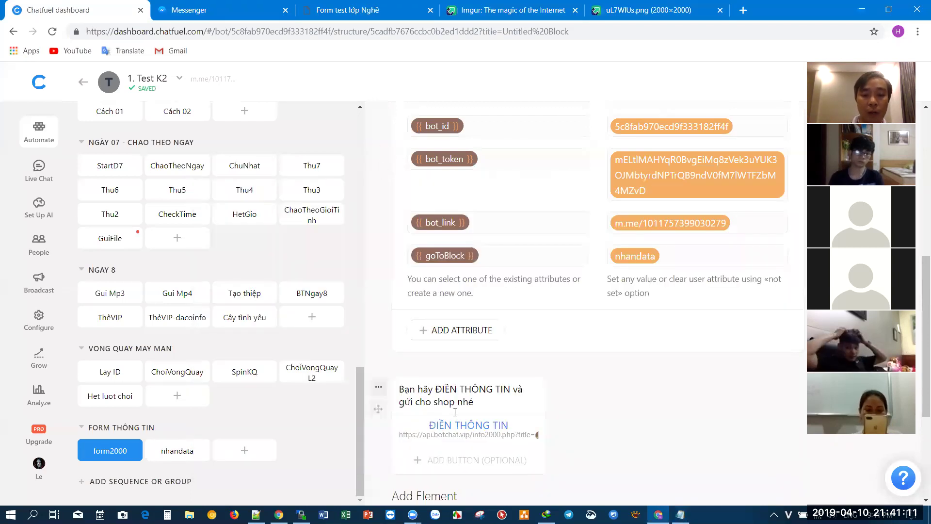
pyautogui.click(479, 437)
pyautogui.scroll(-2, 535, 416)
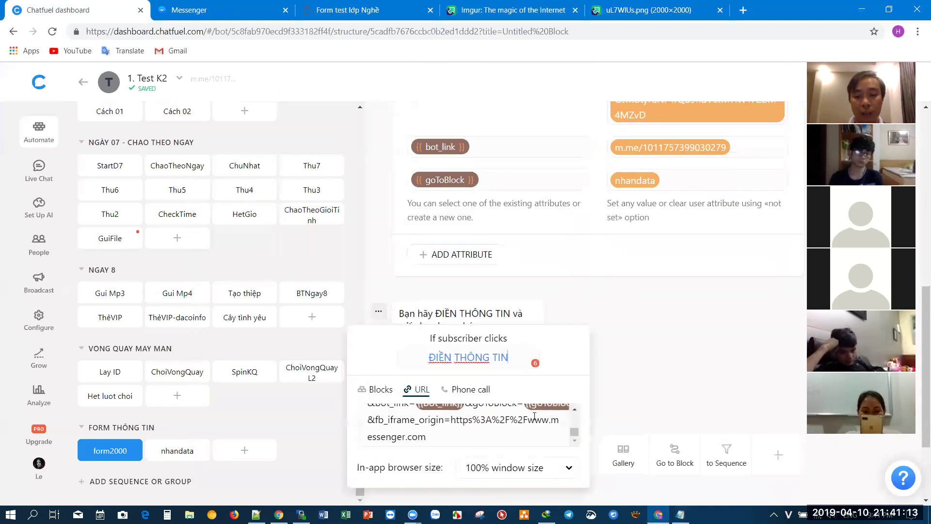
pyautogui.click(473, 438)
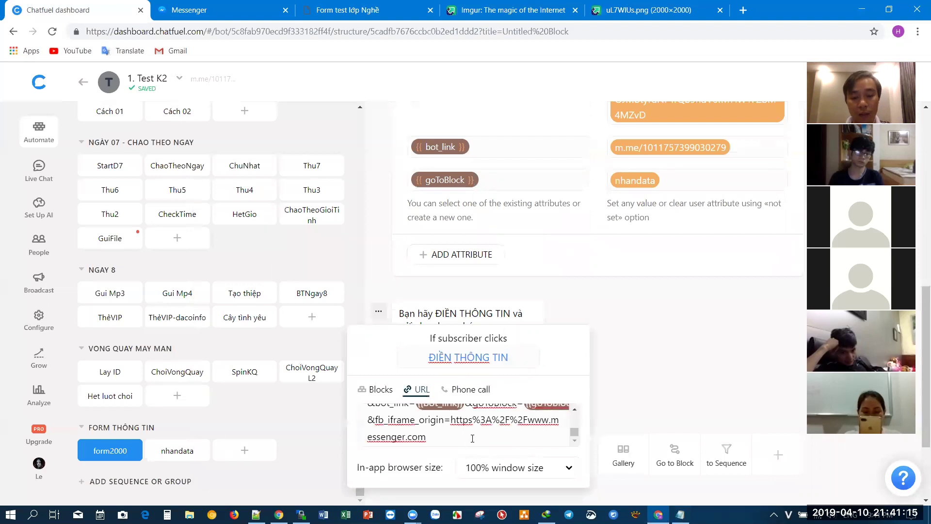
pyautogui.write('&hoten={{hoten}}&dienthoai')
pyautogui.click(623, 367)
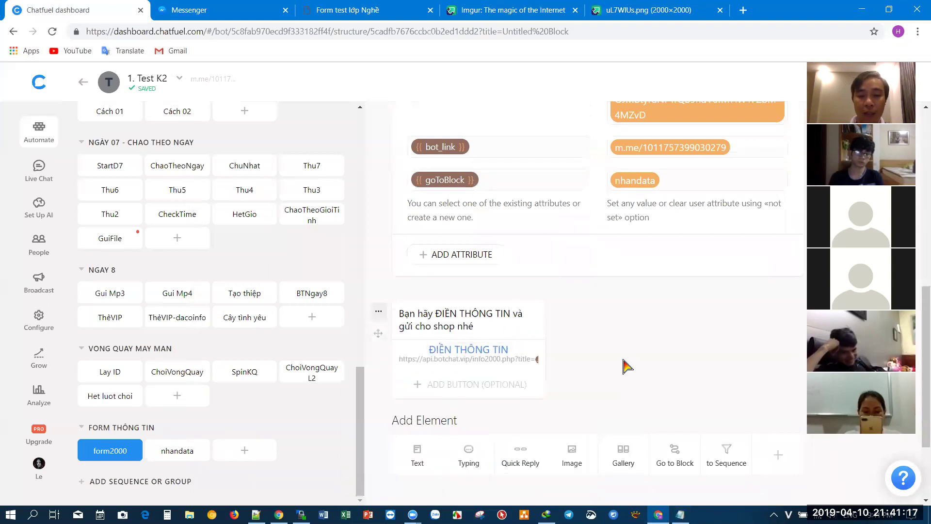
# Step: Check the Sửa thông tin button's link settings in the nhandata block
pyautogui.click(183, 454)
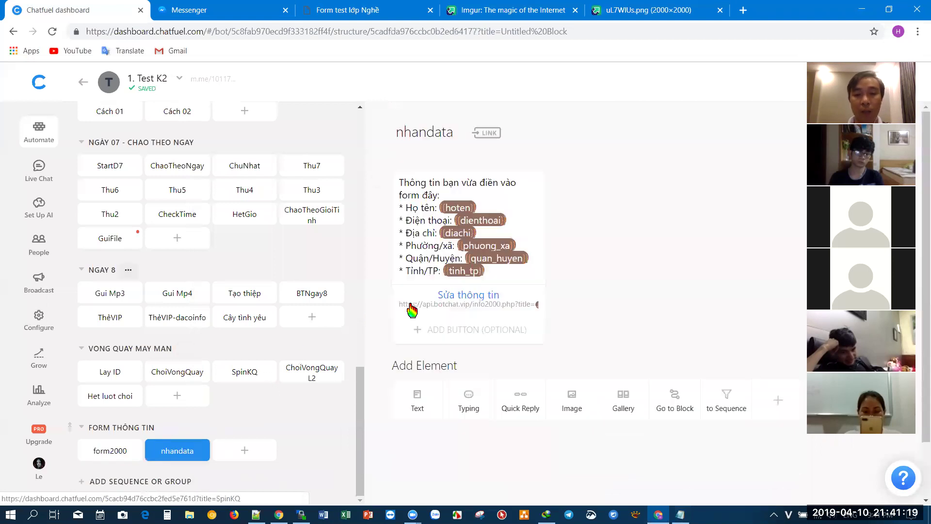
pyautogui.click(442, 303)
pyautogui.scroll(-1, 460, 346)
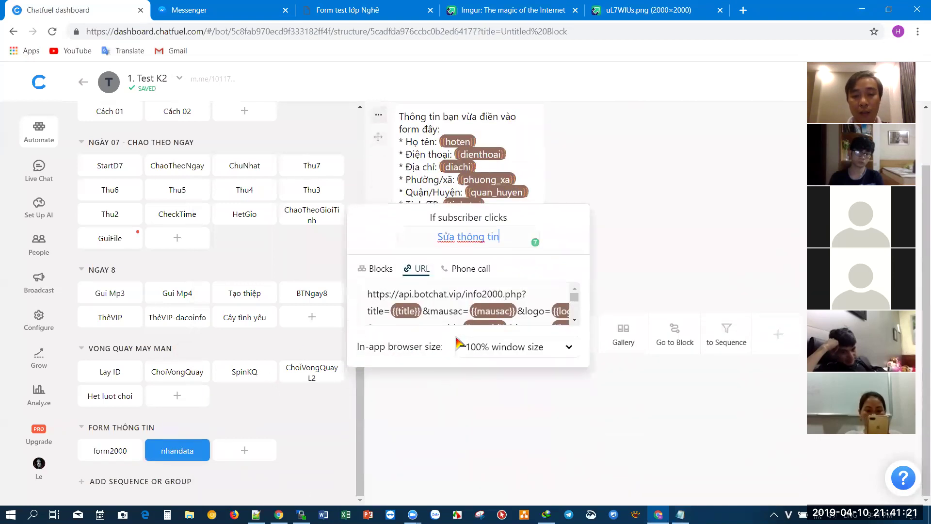
pyautogui.scroll(-3, 456, 316)
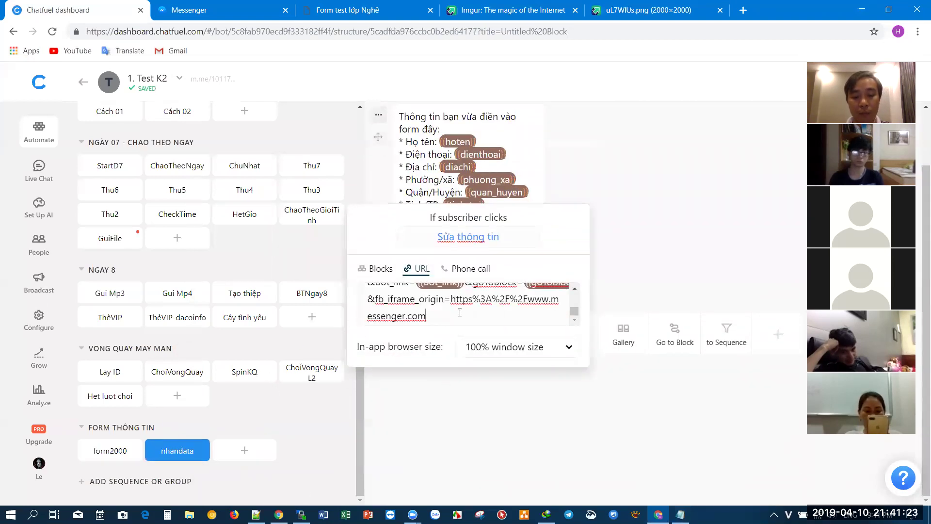
pyautogui.click(626, 265)
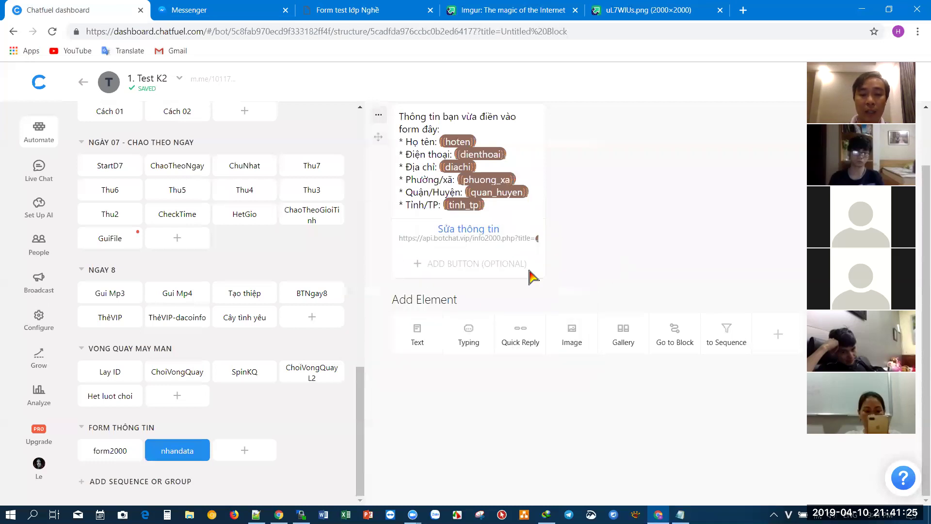
# Step: Change the mausac attribute in form2000 from 11 to 0 and open its m.me link
pyautogui.click(108, 460)
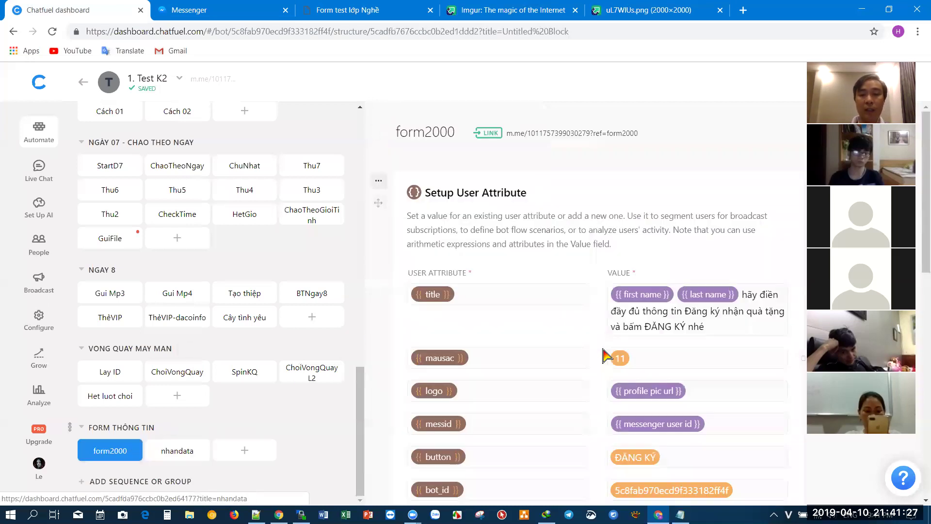
pyautogui.scroll(-3, 607, 357)
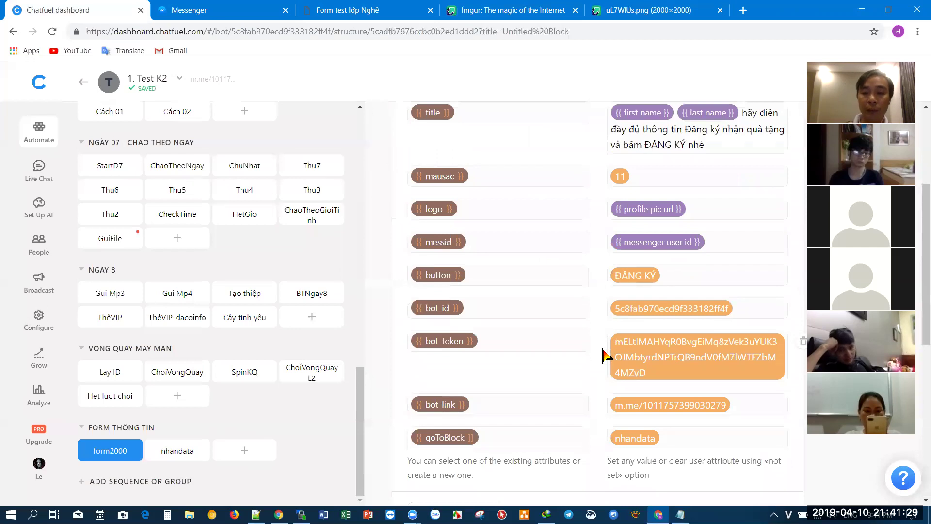
pyautogui.scroll(-2, 608, 356)
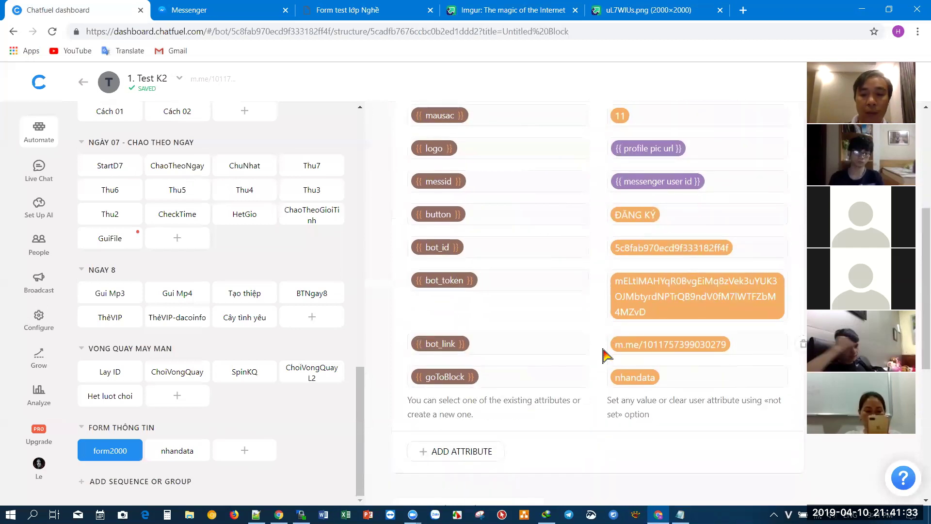
pyautogui.scroll(5, 607, 355)
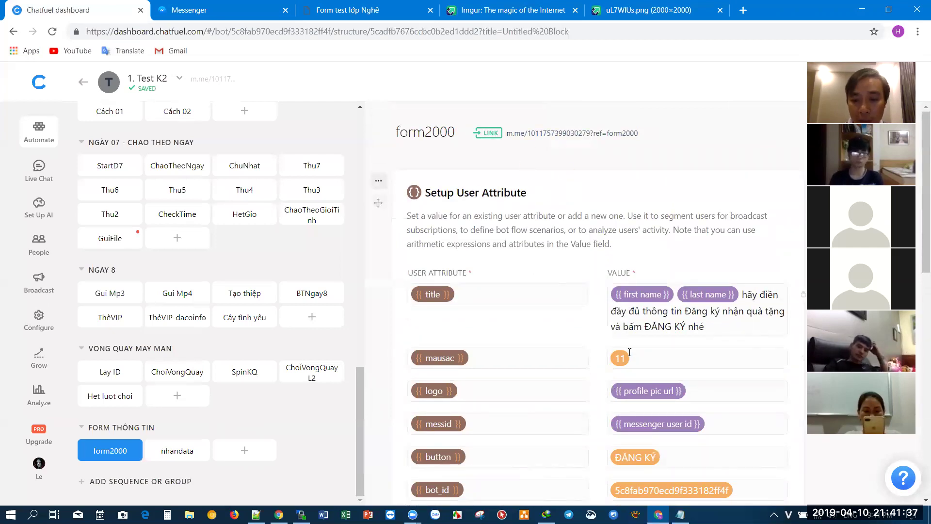
pyautogui.moveTo(629, 361); pyautogui.dragTo(579, 373)
pyautogui.write('0')
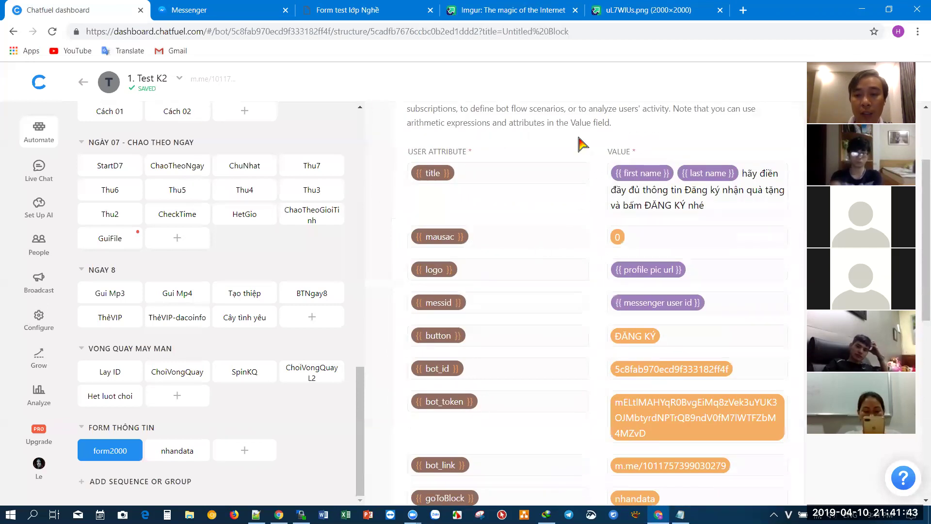
pyautogui.click(587, 135)
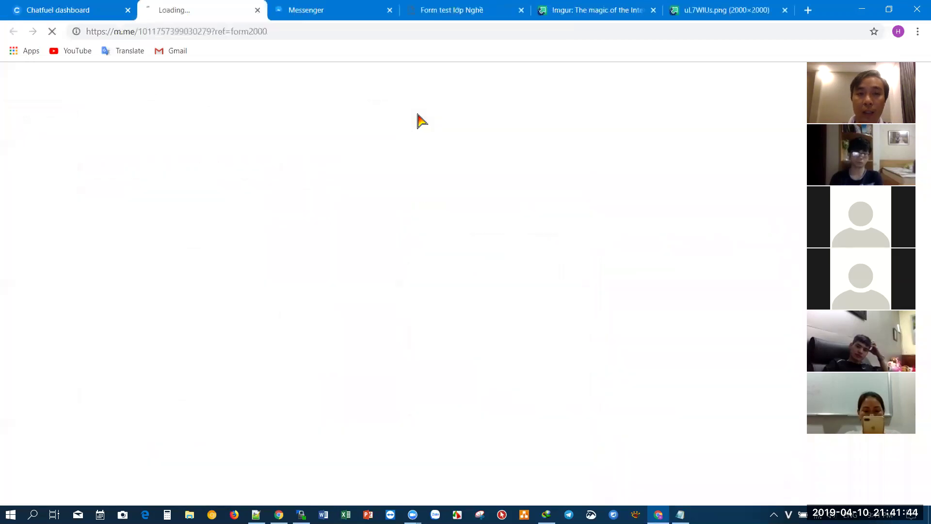
# Step: Close the old Messenger tab and open the information form from the chat
pyautogui.click(391, 9)
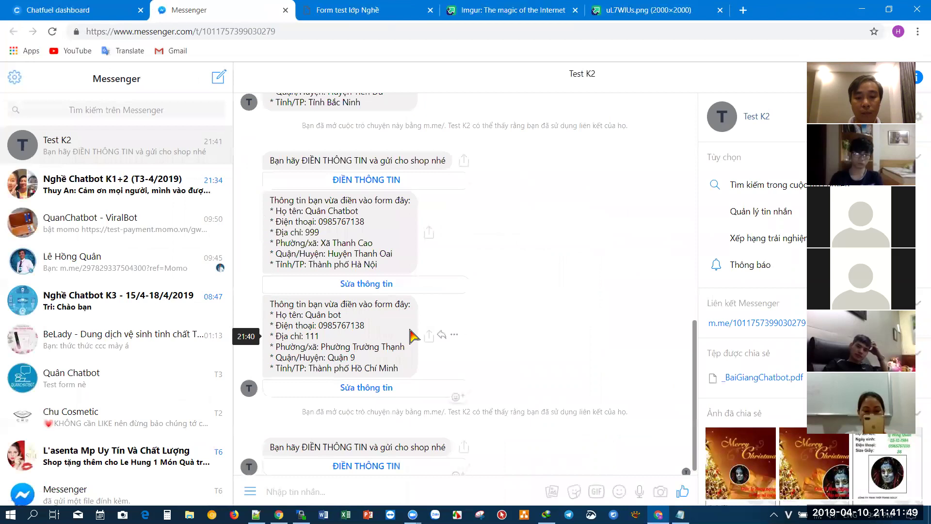
pyautogui.click(392, 459)
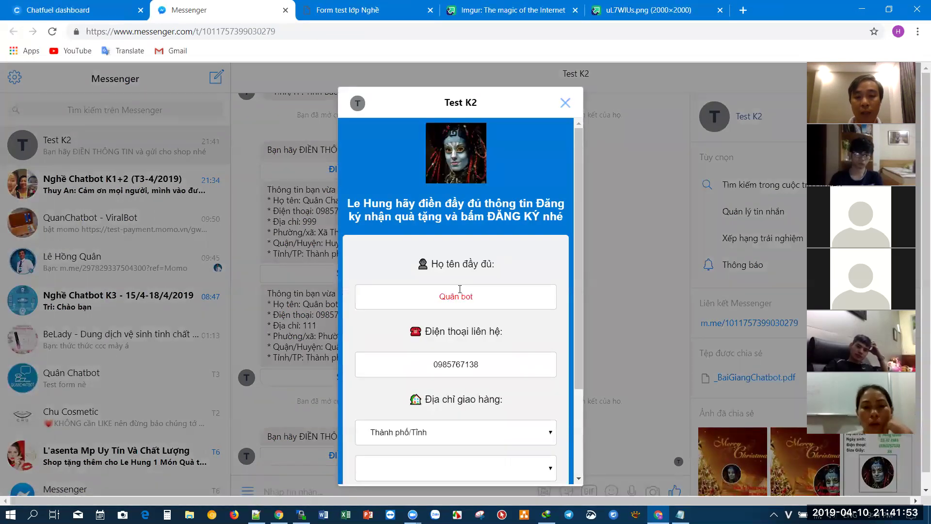
pyautogui.scroll(-3, 462, 294)
pyautogui.scroll(3, 462, 296)
pyautogui.click(501, 295)
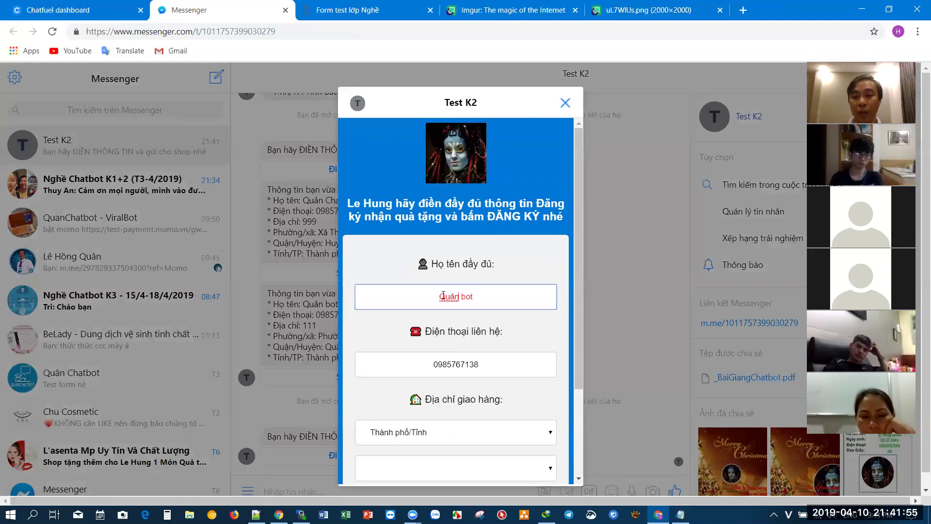
pyautogui.hotkey('ctrl', 'a')
pyautogui.press('Tab')
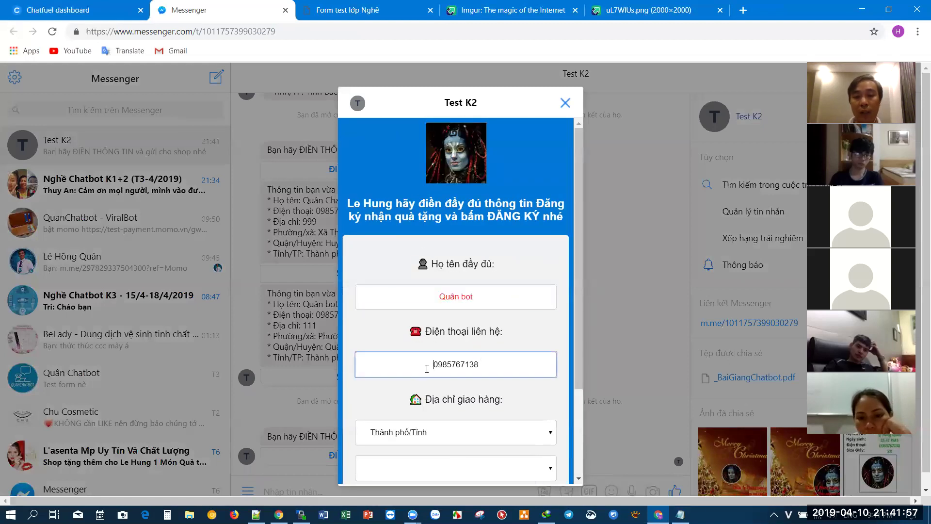
pyautogui.scroll(-3, 549, 363)
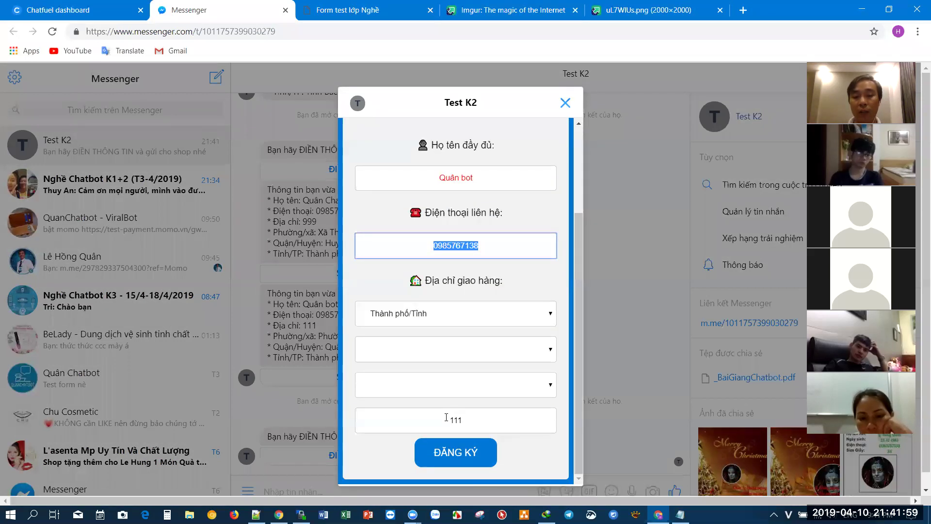
pyautogui.tripleClick(551, 426)
pyautogui.scroll(1, 480, 378)
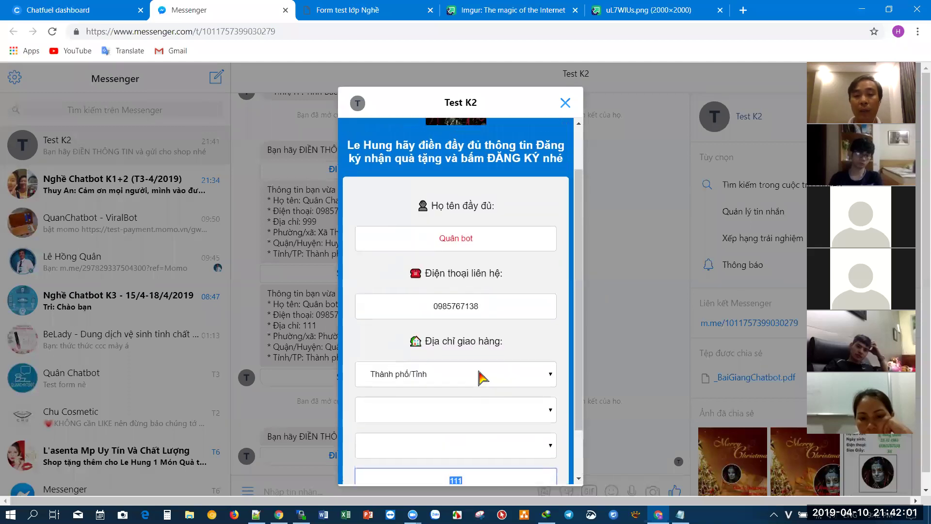
# Step: Replace the name with a new test name and enter a test phone number
pyautogui.moveTo(481, 237); pyautogui.dragTo(412, 237)
pyautogui.write('Lee Qua')
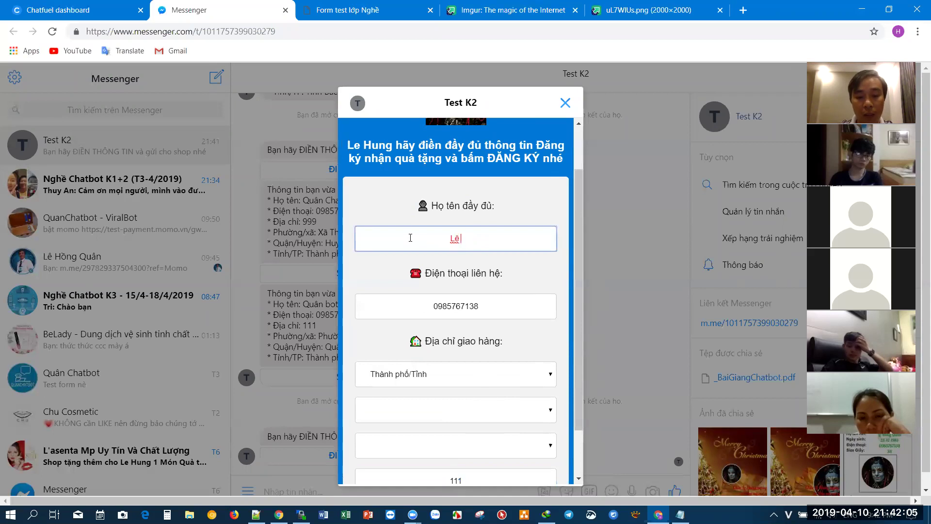
pyautogui.write('an')
pyautogui.press('Tab')
pyautogui.write('0999')
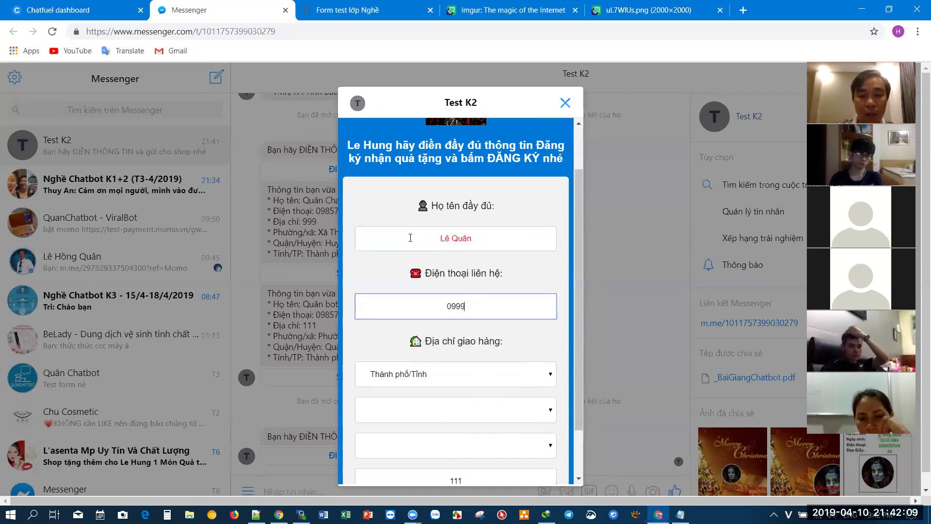
pyautogui.write('99999')
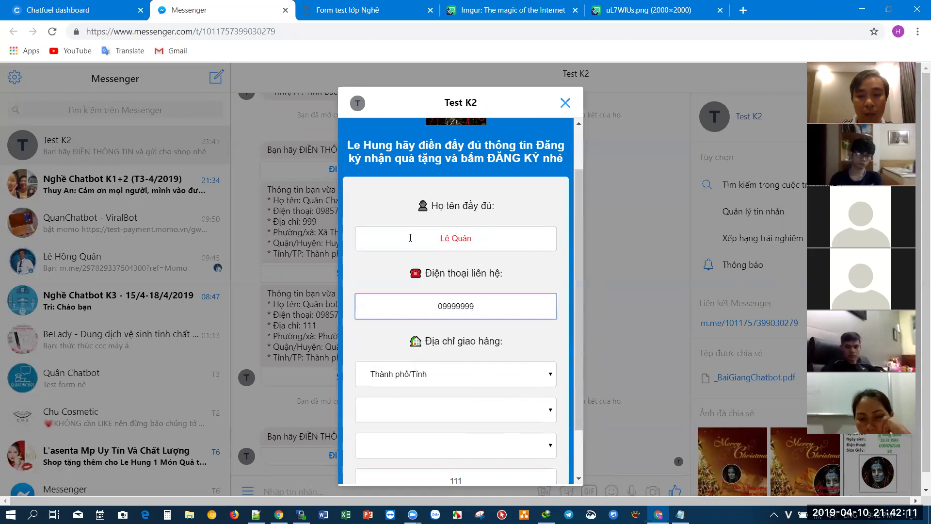
pyautogui.scroll(-2, 446, 322)
pyautogui.click(443, 316)
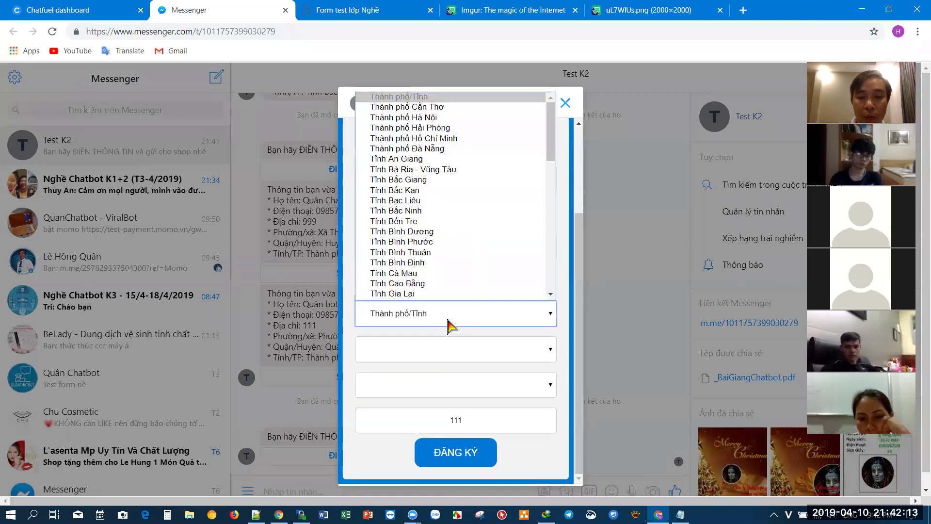
pyautogui.click(447, 140)
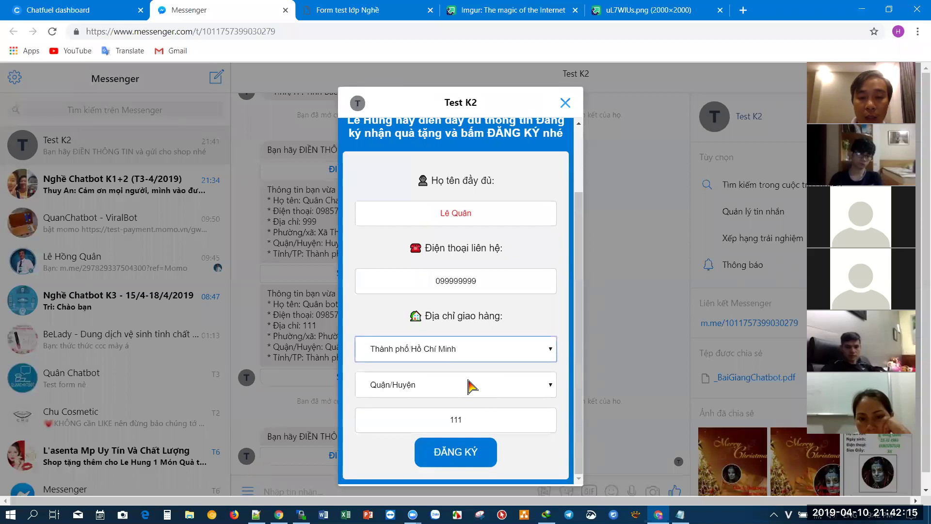
pyautogui.click(468, 381)
pyautogui.press('Down')
pyautogui.press('Down')
pyautogui.press('Down')
pyautogui.press('Down')
pyautogui.press('Down')
pyautogui.press('Down')
pyautogui.press('Down')
pyautogui.press('Down')
pyautogui.press('Down')
pyautogui.press('Down')
pyautogui.press('Down')
pyautogui.press('Down')
pyautogui.press('Down')
pyautogui.press('Down')
pyautogui.press('Down')
pyautogui.press('Return')
pyautogui.click(459, 391)
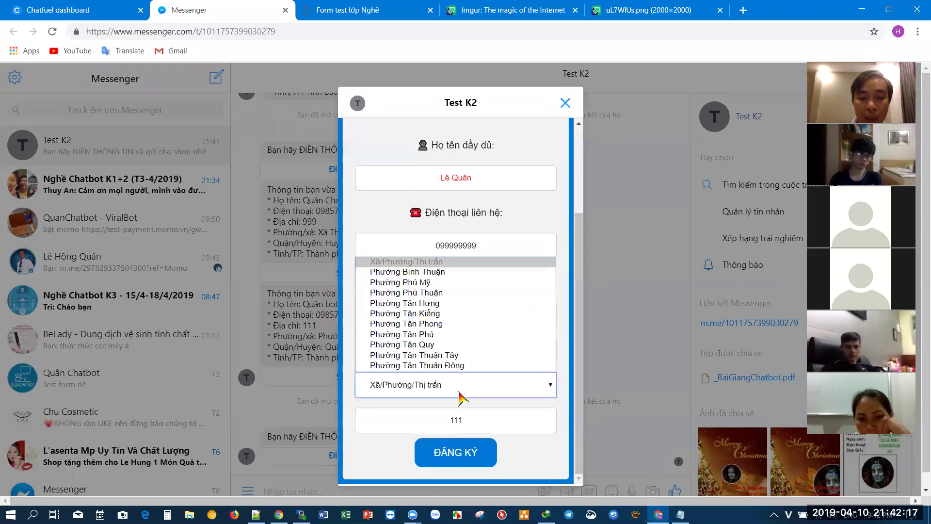
pyautogui.click(460, 324)
pyautogui.click(476, 418)
pyautogui.write('222')
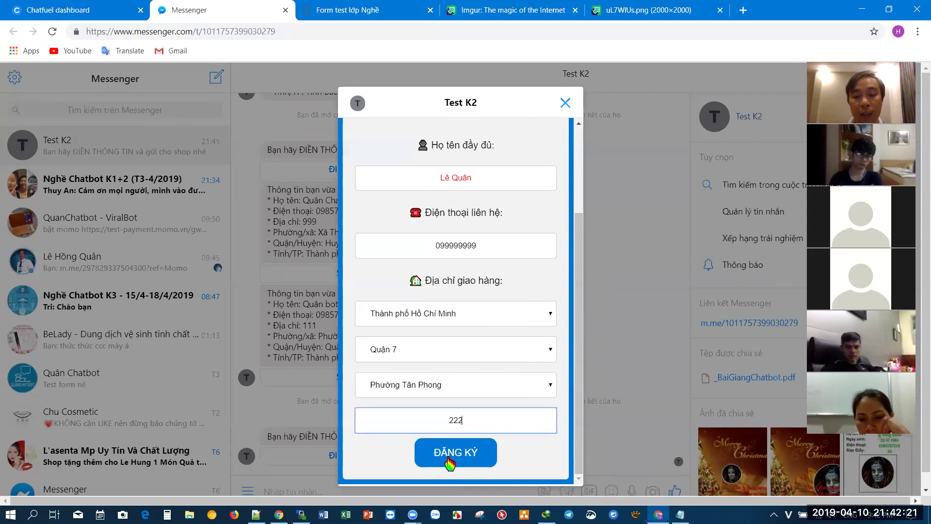
pyautogui.click(450, 462)
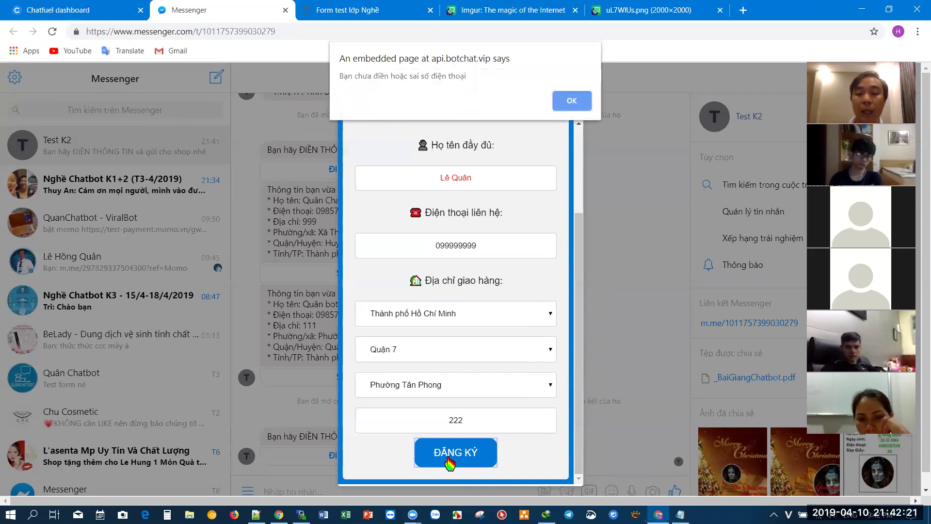
# Step: Dismiss the invalid phone warning, add a missing digit to the phone, and resubmit
pyautogui.click(572, 100)
pyautogui.click(492, 241)
pyautogui.write('9')
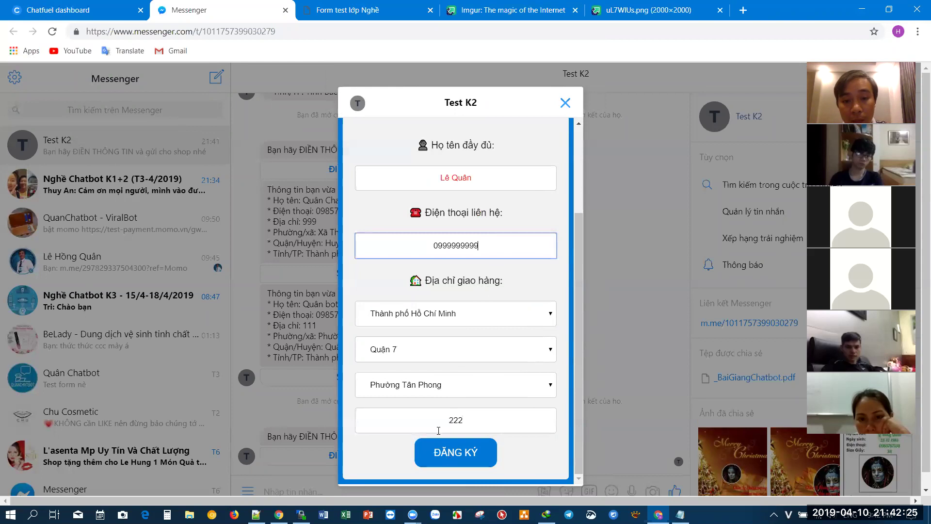
pyautogui.click(458, 457)
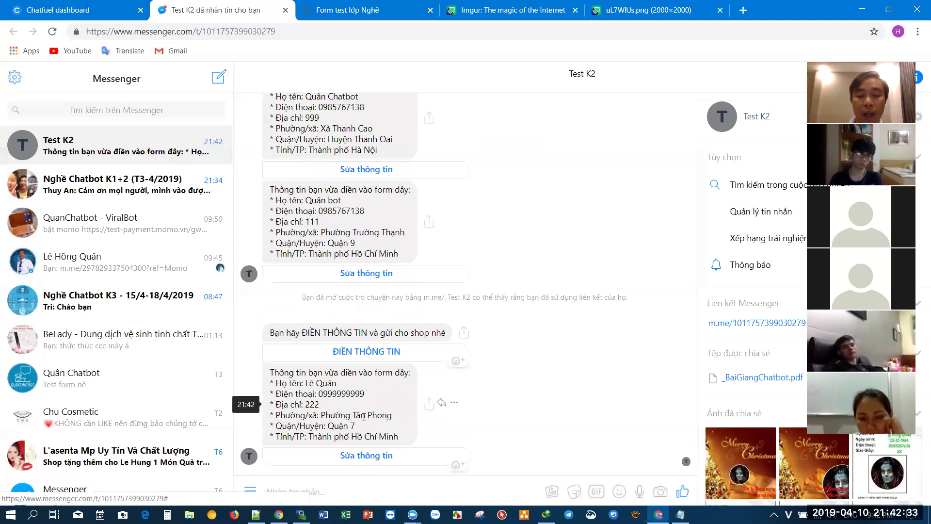
# Step: Reopen the submitted form via Sửa thông tin and review the prefilled name, phone and address
pyautogui.click(379, 462)
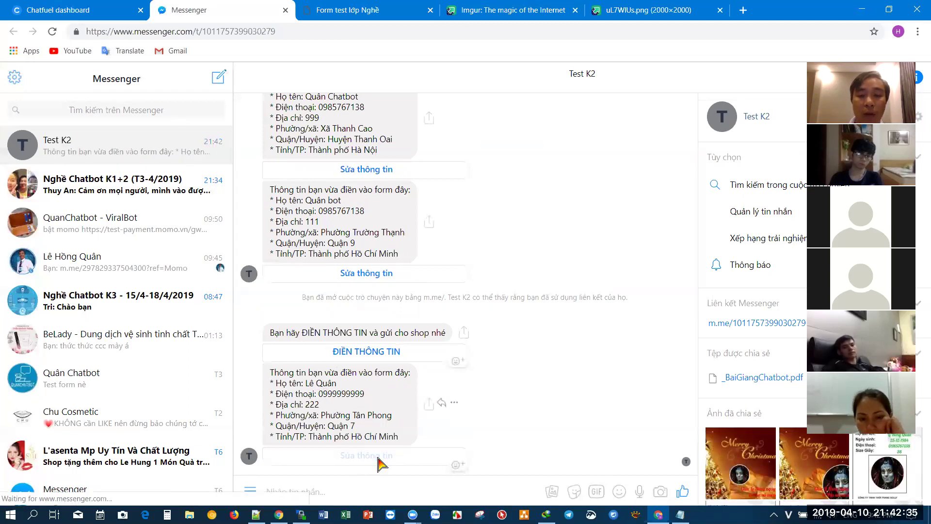
pyautogui.click(496, 300)
pyautogui.tripleClick(496, 299)
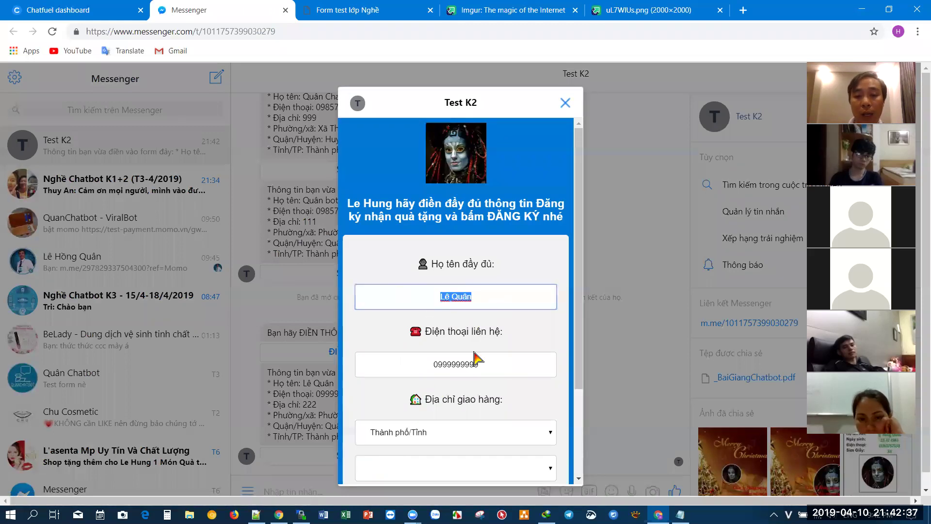
pyautogui.doubleClick(479, 359)
pyautogui.scroll(-3, 488, 428)
pyautogui.doubleClick(429, 422)
pyautogui.click(474, 177)
pyautogui.moveTo(501, 247); pyautogui.dragTo(429, 247)
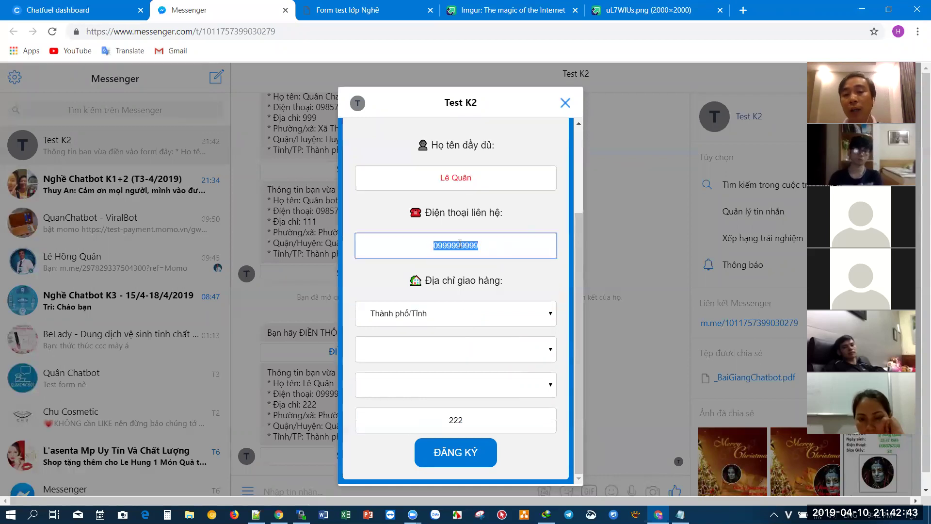
pyautogui.click(456, 315)
pyautogui.click(456, 315)
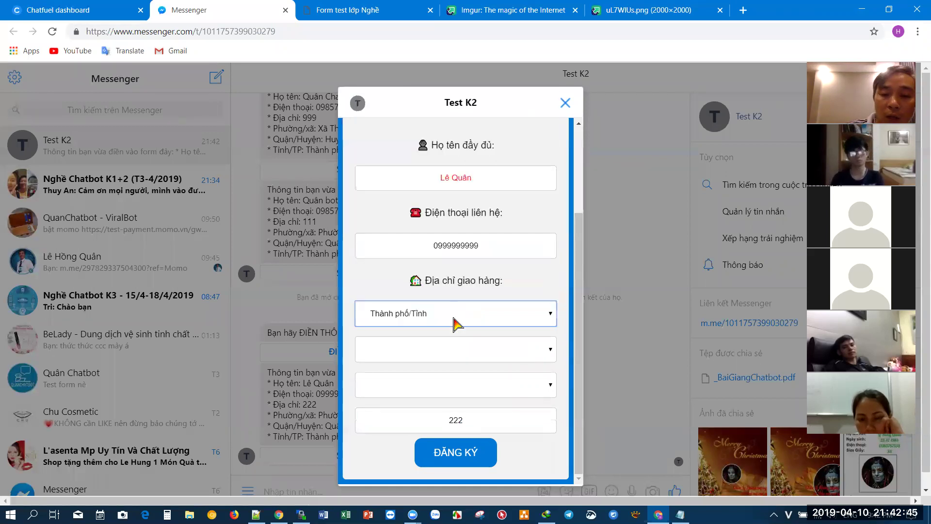
pyautogui.click(459, 359)
# Step: Choose Tỉnh Bình Thuận, Thành phố Phan Thiết and Phường Đức Thắng in the address dropdowns
pyautogui.click(469, 315)
pyautogui.click(475, 251)
pyautogui.click(495, 383)
pyautogui.click(490, 358)
pyautogui.click(502, 391)
pyautogui.click(478, 328)
pyautogui.moveTo(482, 175); pyautogui.dragTo(407, 174)
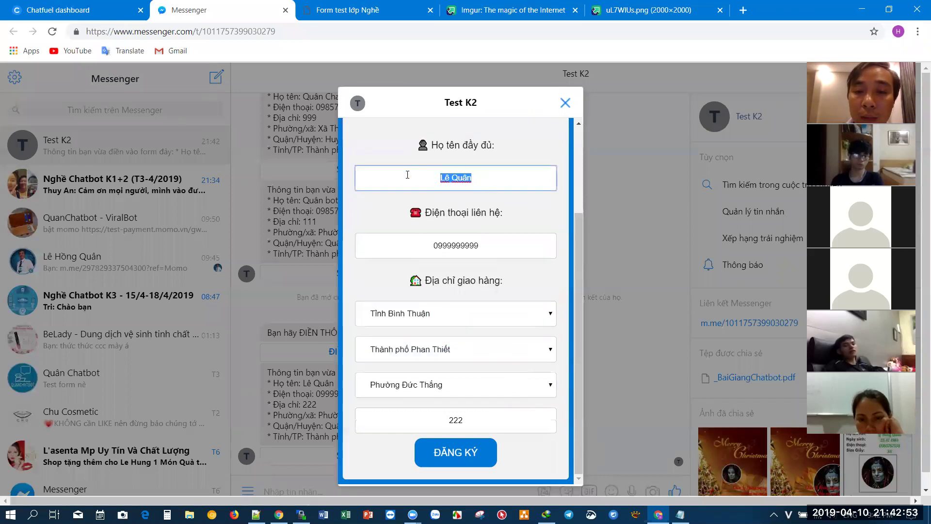
pyautogui.moveTo(496, 241); pyautogui.dragTo(432, 246)
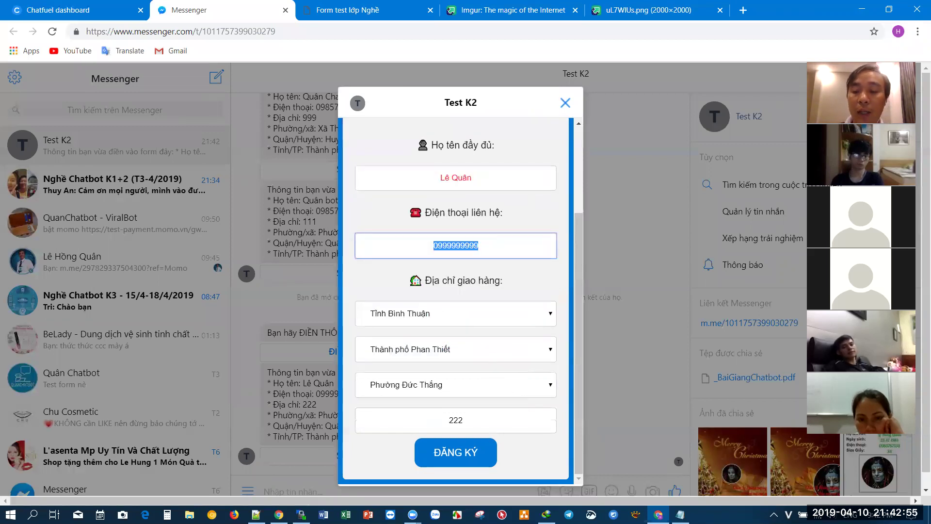
# Step: Select the hoten, dienthoai and diachi parameters in the Notepad URL, then return to Chatfuel
pyautogui.hotkey('alt', 'Tab')
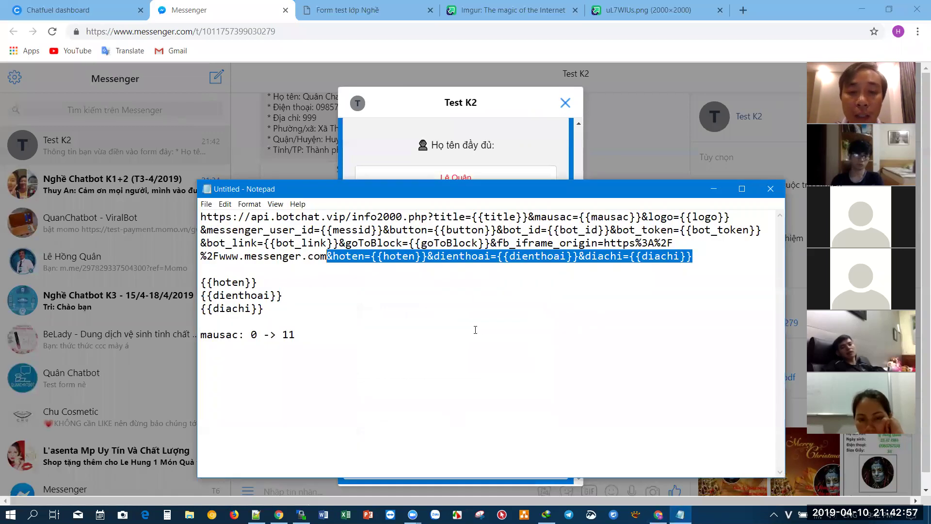
pyautogui.click(304, 253)
pyautogui.moveTo(326, 255); pyautogui.dragTo(692, 255)
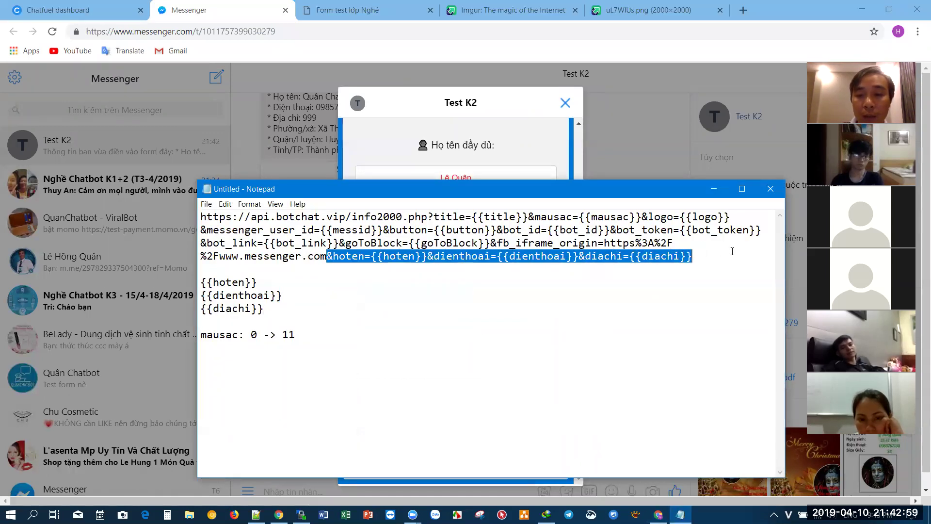
pyautogui.click(88, 8)
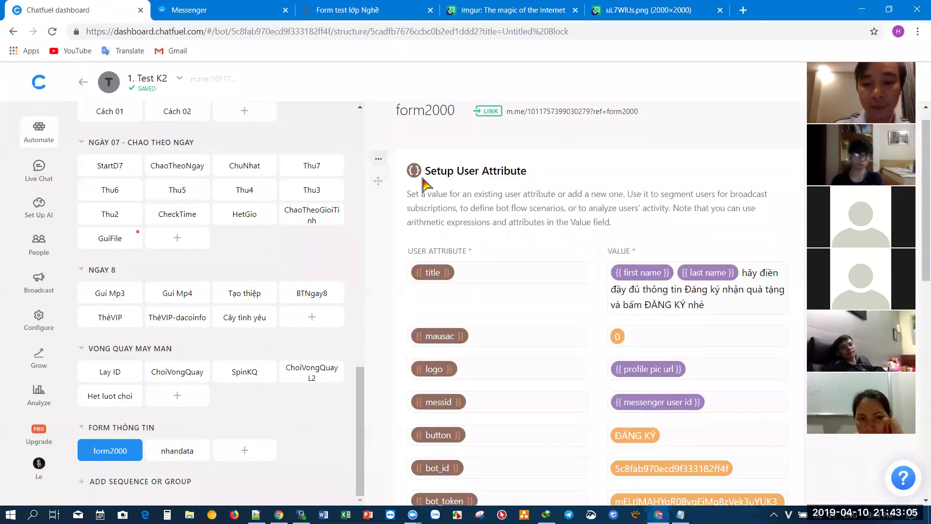
# Step: Add a text card to form2000: 'Chào bạn {{first name}} {{last name}} đăng ký thông tin nhận quà của shop'
pyautogui.scroll(-10, 427, 184)
pyautogui.scroll(10, 427, 182)
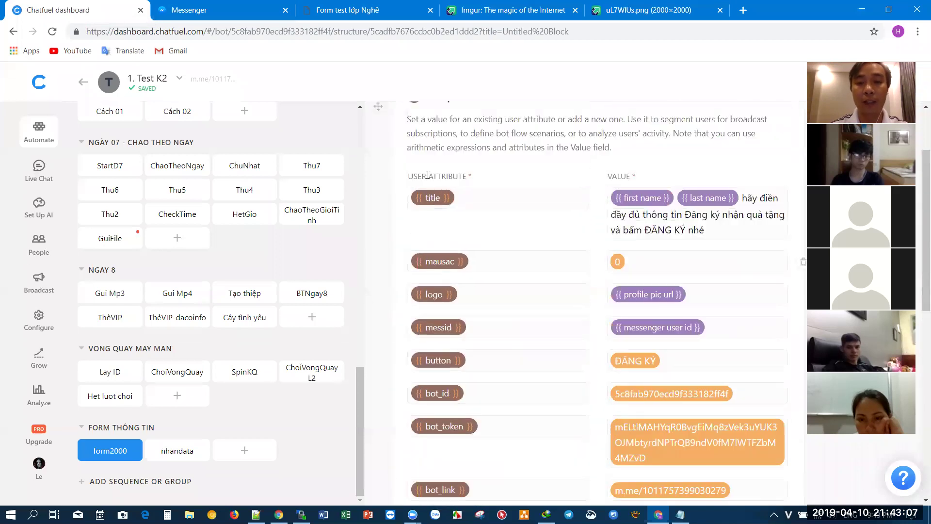
pyautogui.click(401, 168)
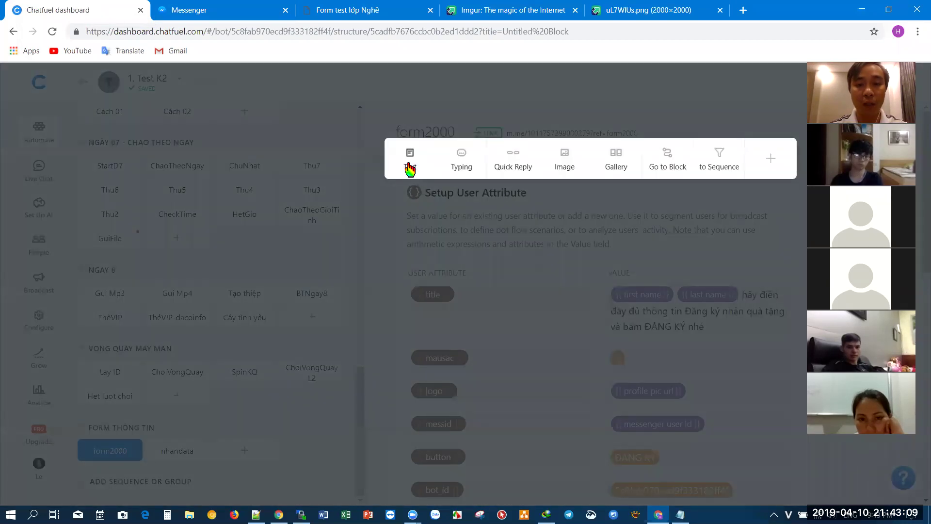
pyautogui.click(426, 166)
pyautogui.write('Chào bạn {')
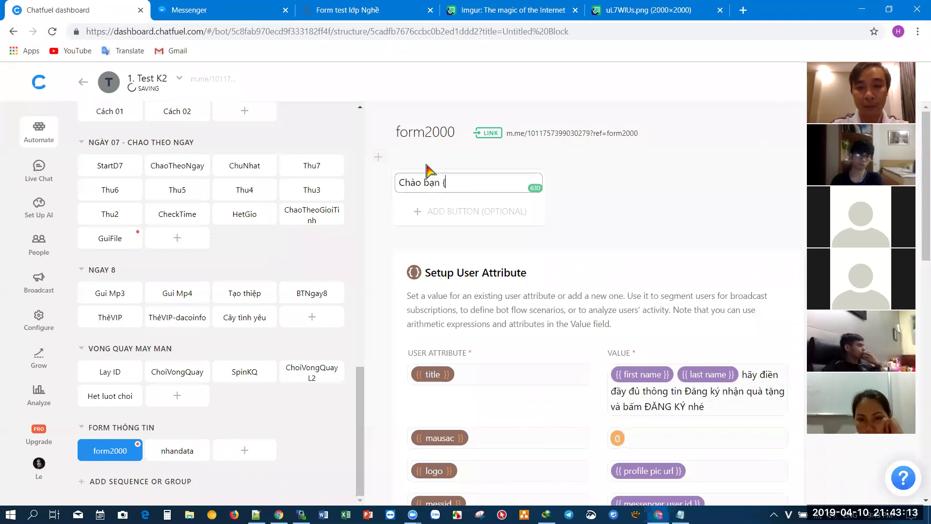
pyautogui.write('{fir')
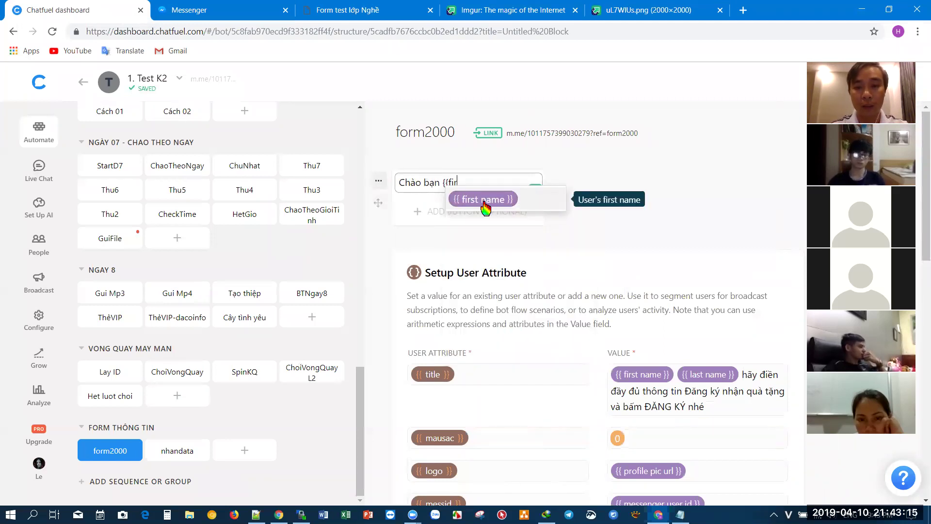
pyautogui.click(482, 202)
pyautogui.write('{{las')
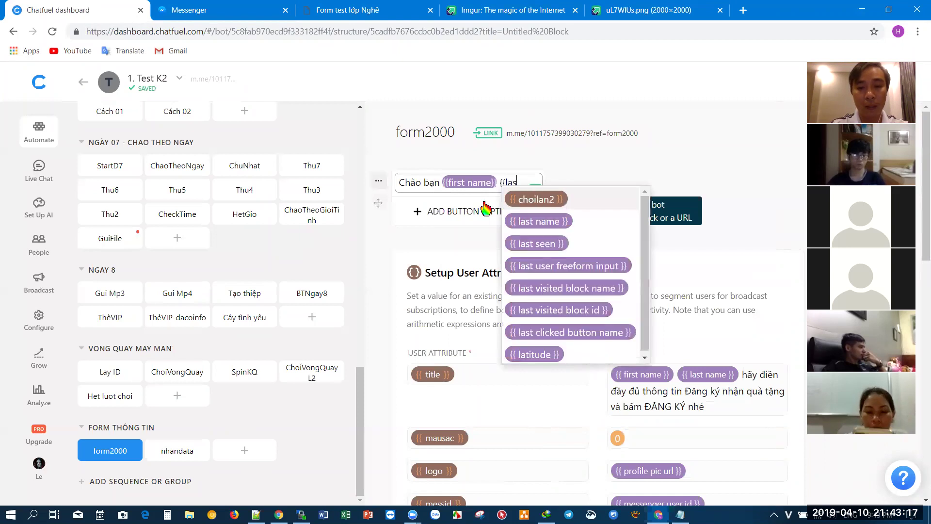
pyautogui.write('t dame')
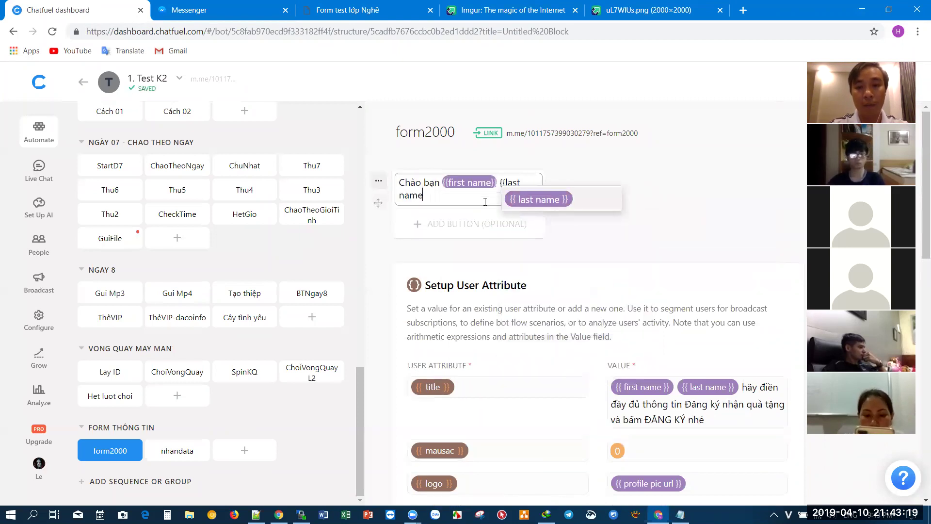
pyautogui.press('Return')
pyautogui.write('đăn')
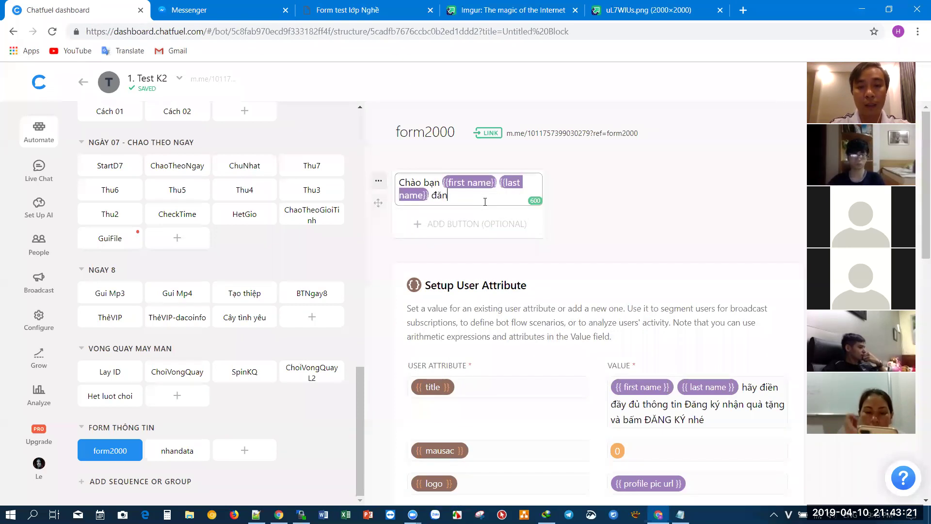
pyautogui.write('g ký thông t')
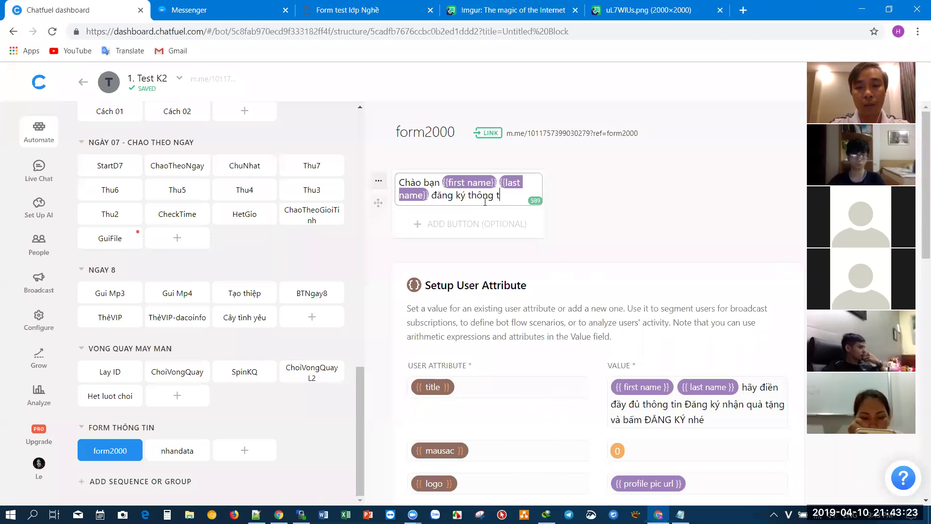
pyautogui.write('in nhan quà của shop')
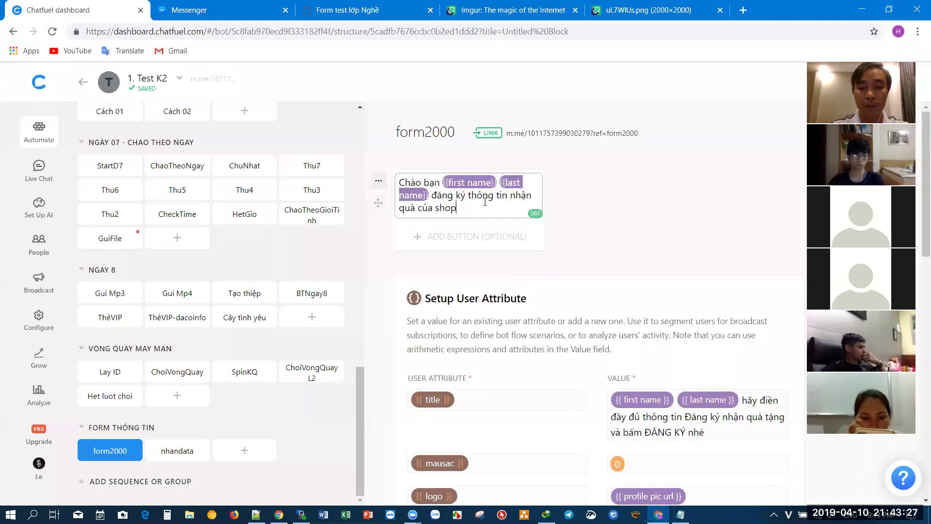
pyautogui.click(661, 273)
# Step: Scroll down the block list and open the nhandata block
pyautogui.scroll(-6, 662, 269)
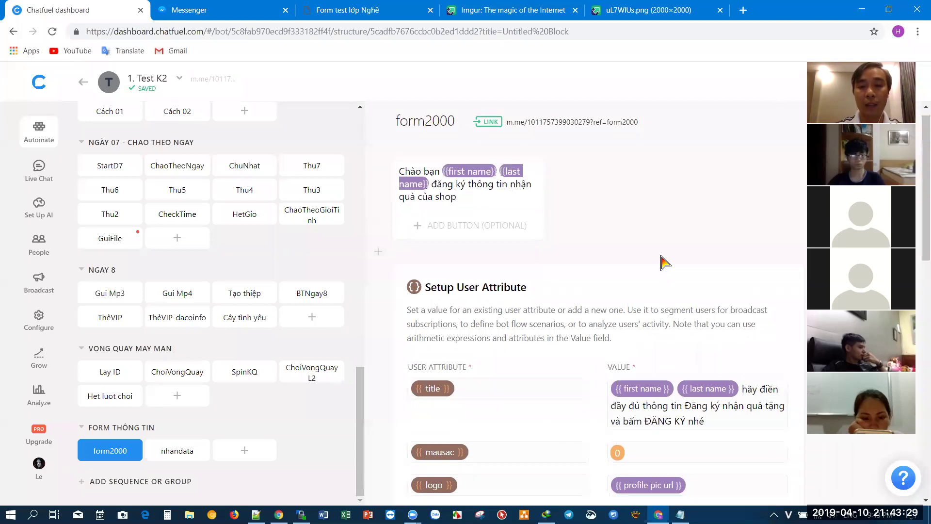
pyautogui.scroll(-4, 662, 262)
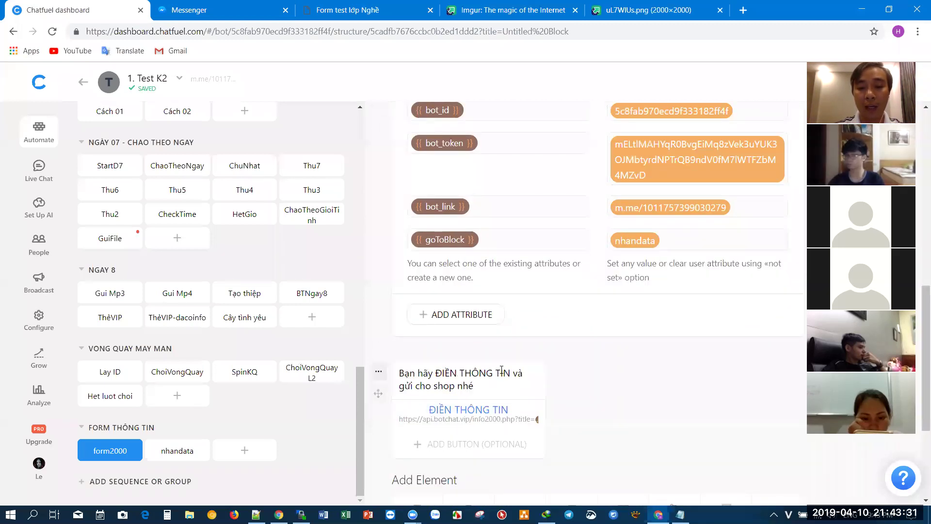
pyautogui.scroll(-4, 521, 373)
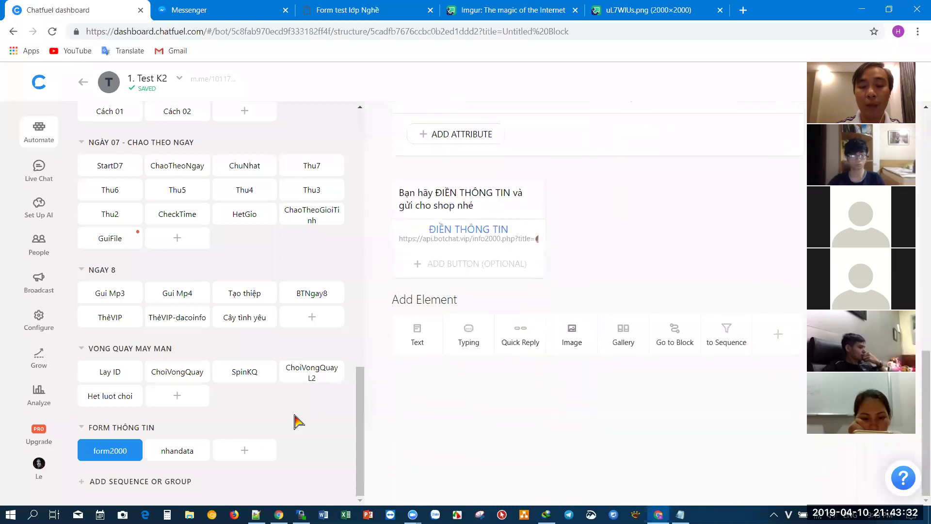
pyautogui.click(177, 451)
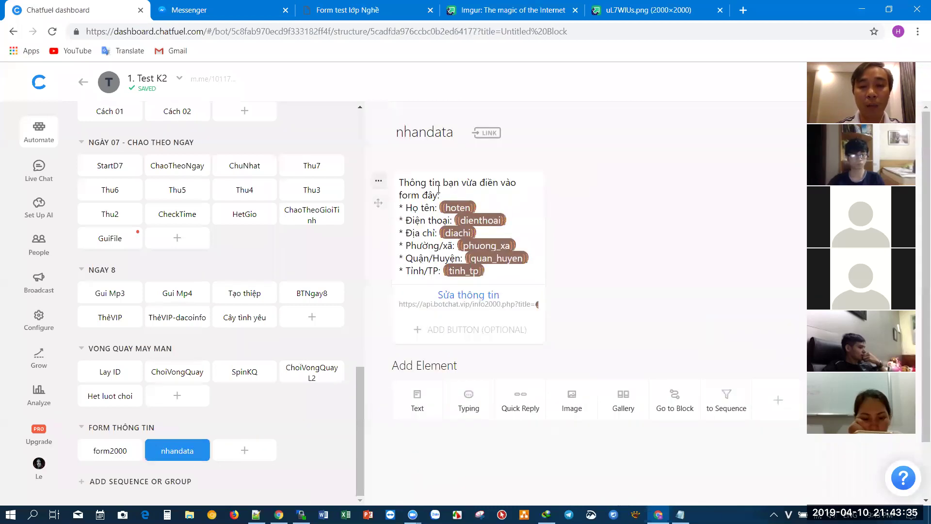
# Step: Append a '-----' divider and 'Nếu thấy chính xác, bạn hãy bấm nút [ĐÚNG RỒI]' to the nhandata summary
pyautogui.click(503, 270)
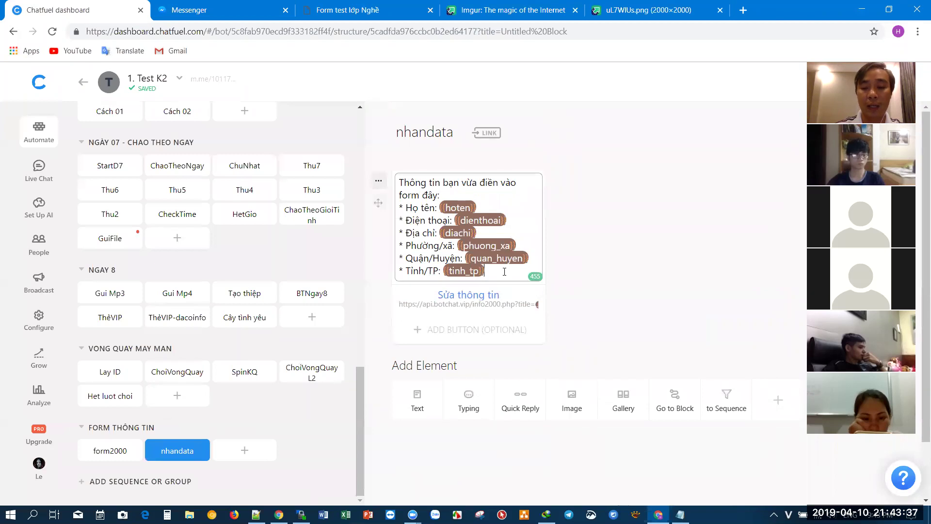
pyautogui.press('Return')
pyautogui.write('-----')
pyautogui.press('Return')
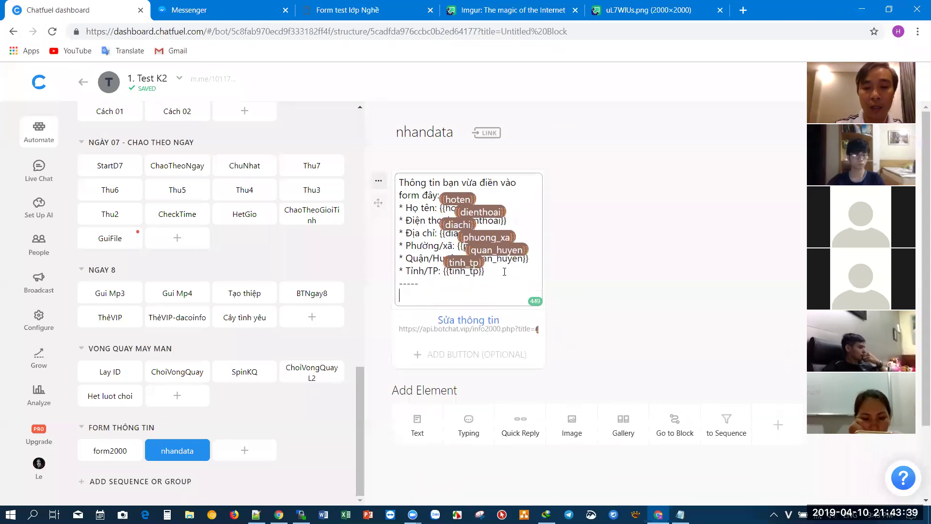
pyautogui.write('Nếu t')
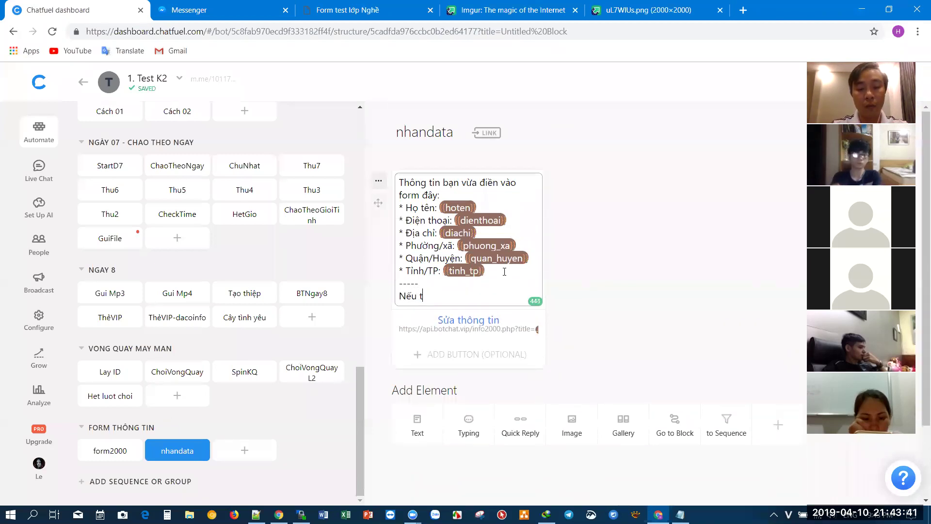
pyautogui.write('hấy chi')
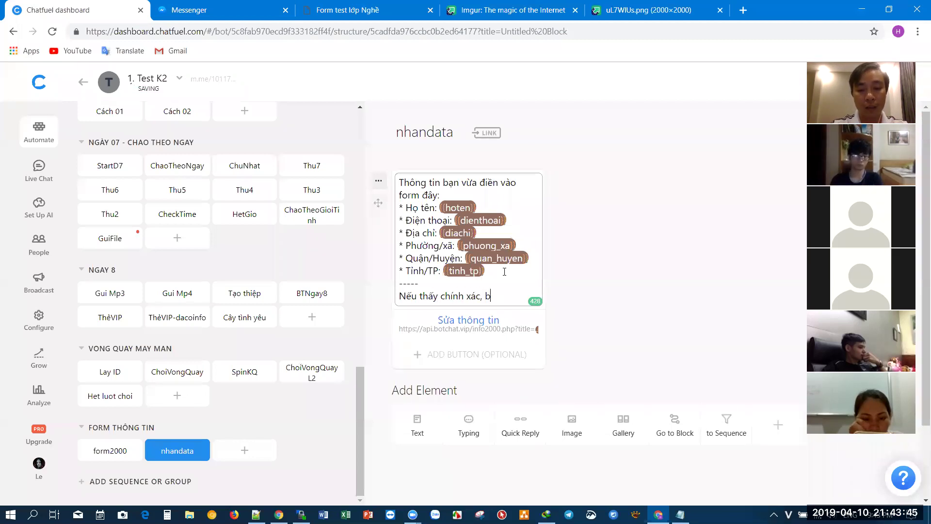
pyautogui.write('nh xác, bạn ha')
pyautogui.write('y bấm nút {')
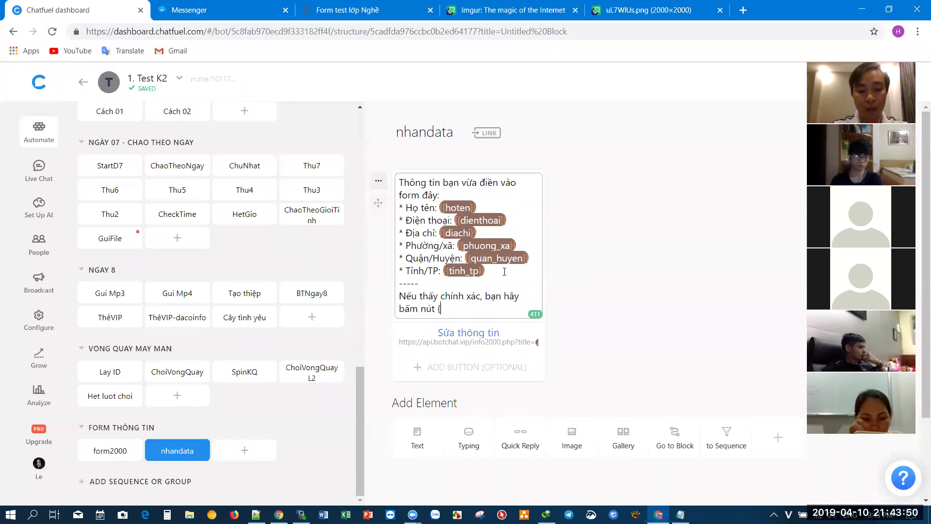
pyautogui.press('capslock')
pyautogui.write('nút [ĐÚNG')
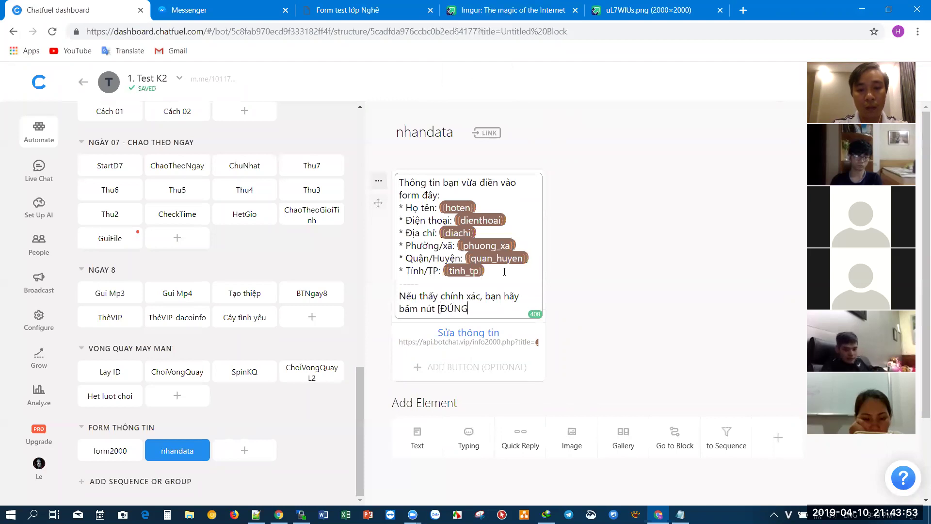
pyautogui.write(' RỒI]')
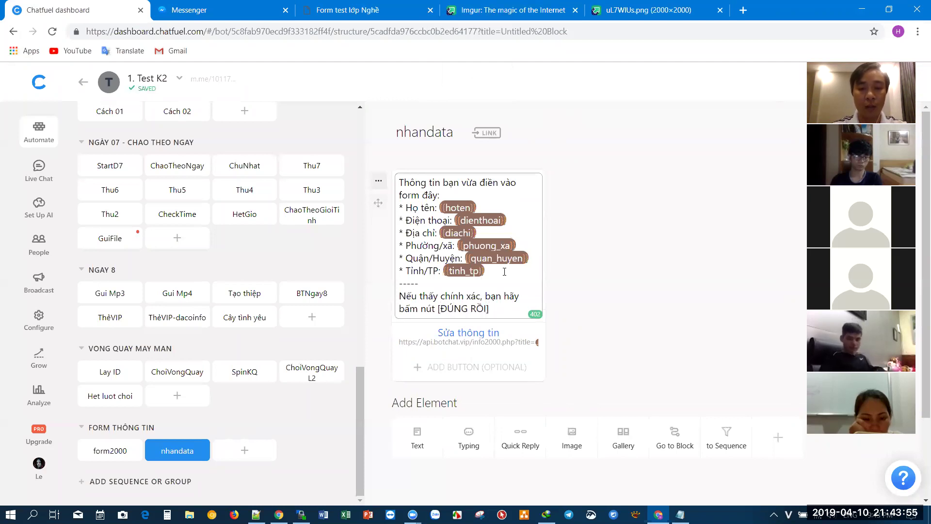
pyautogui.press('Return')
# Step: Add the line 'Nếu cần sửa lại, hãy bấm nút [SỬA THÔNG TIN]' and save the message
pyautogui.press('capslock')
pyautogui.write('Nếu cần sư')
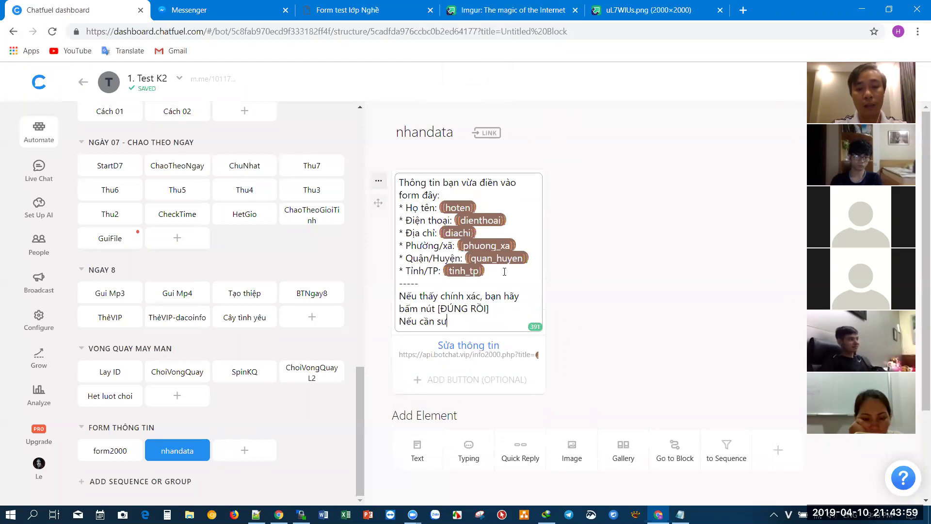
pyautogui.press('BackSpace')
pyautogui.write('ửa lại, hãy bấm nút')
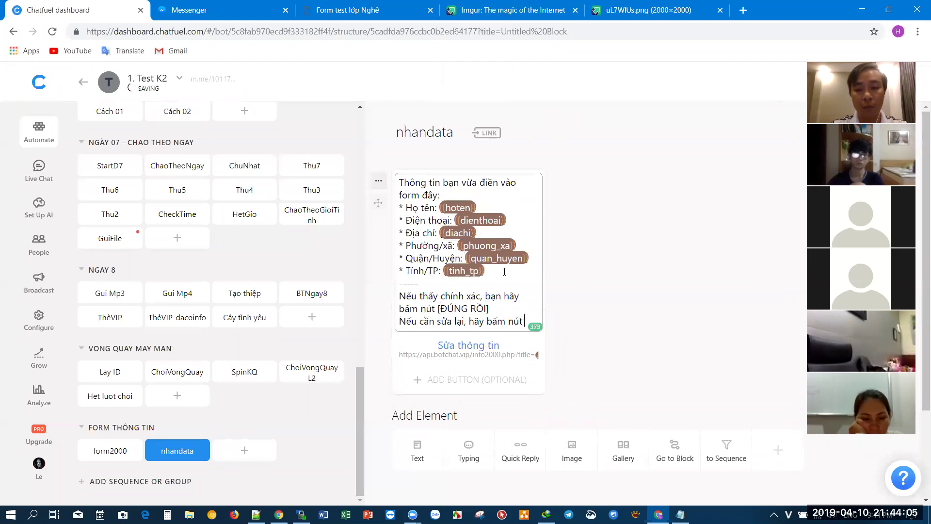
pyautogui.press('capslock')
pyautogui.write('[SỬA THÔNG TIN')
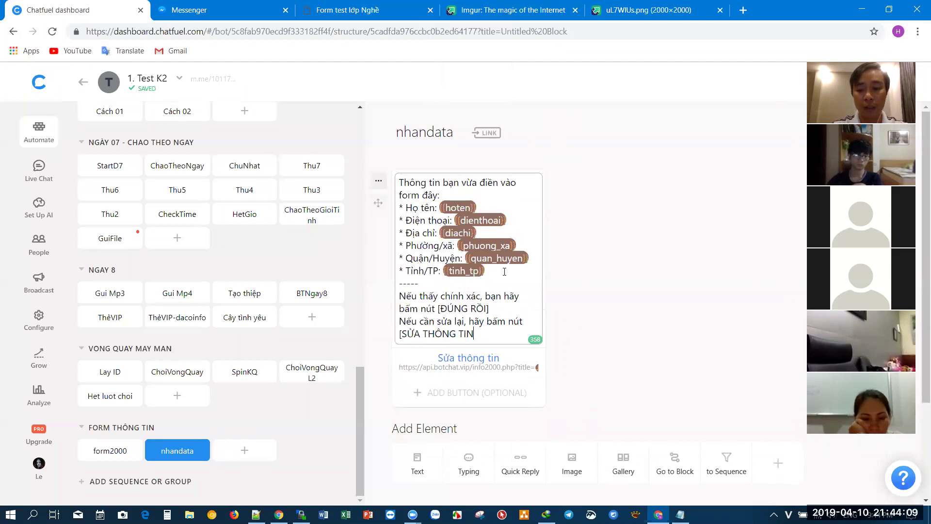
pyautogui.click(626, 232)
pyautogui.scroll(-1, 536, 307)
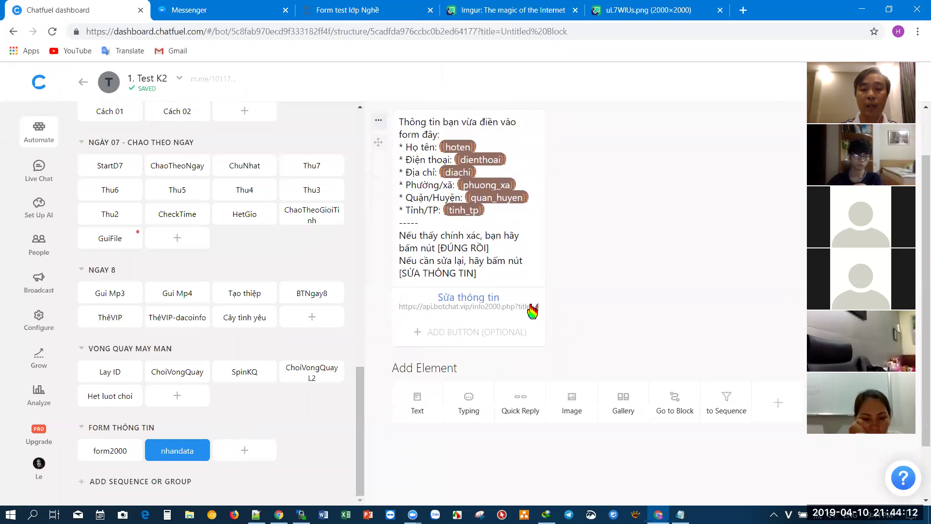
# Step: Give nhandata a ĐÚNG RỒI button leading to a newly created 'Hoàn tất form' block, then open that block
pyautogui.click(491, 334)
pyautogui.press('capslock')
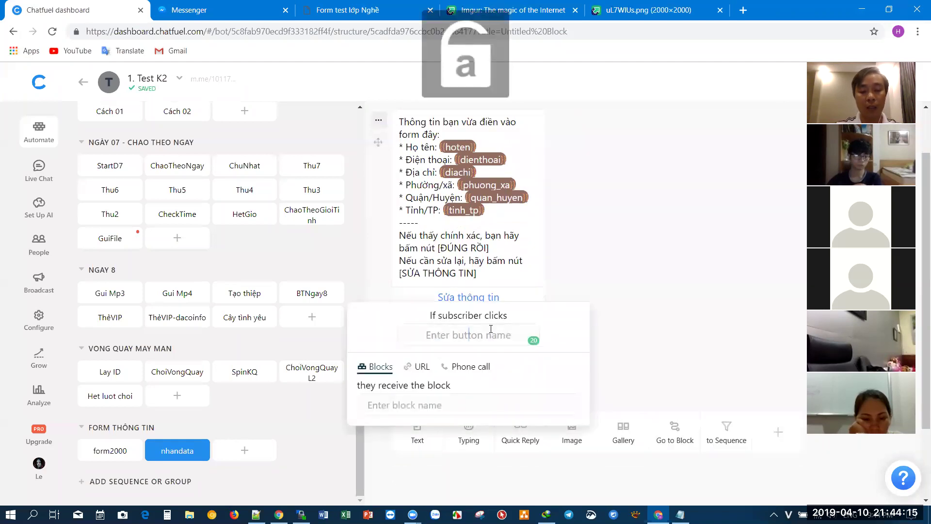
pyautogui.press('capslock')
pyautogui.write('ĐÚNG RỒI')
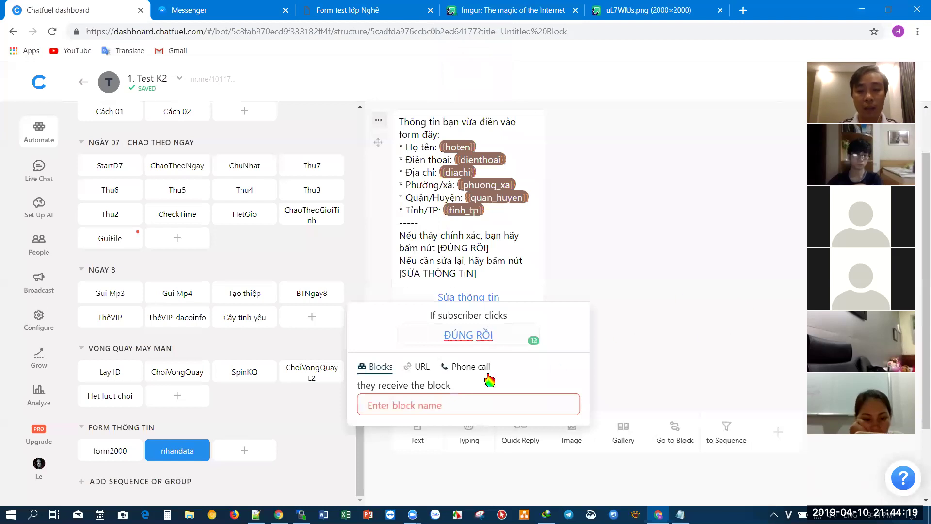
pyautogui.click(483, 406)
pyautogui.press('capslock')
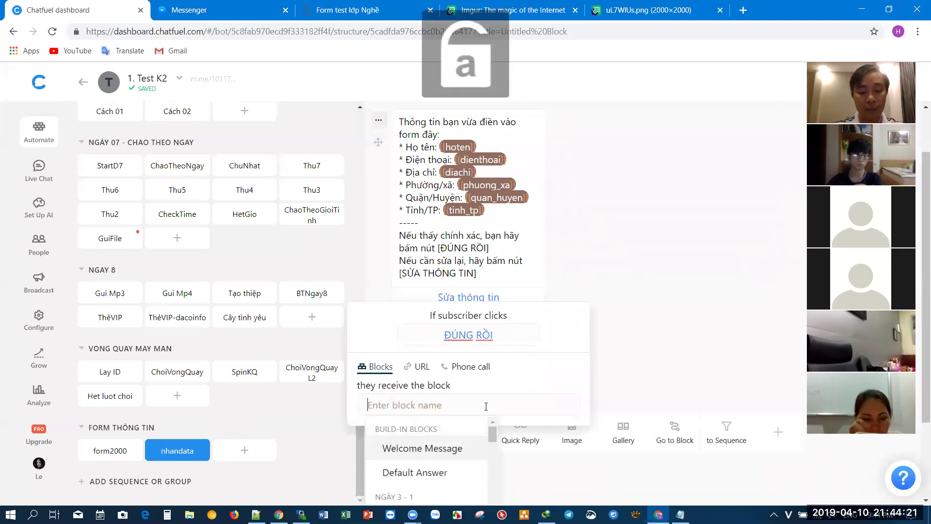
pyautogui.write('Hoàn')
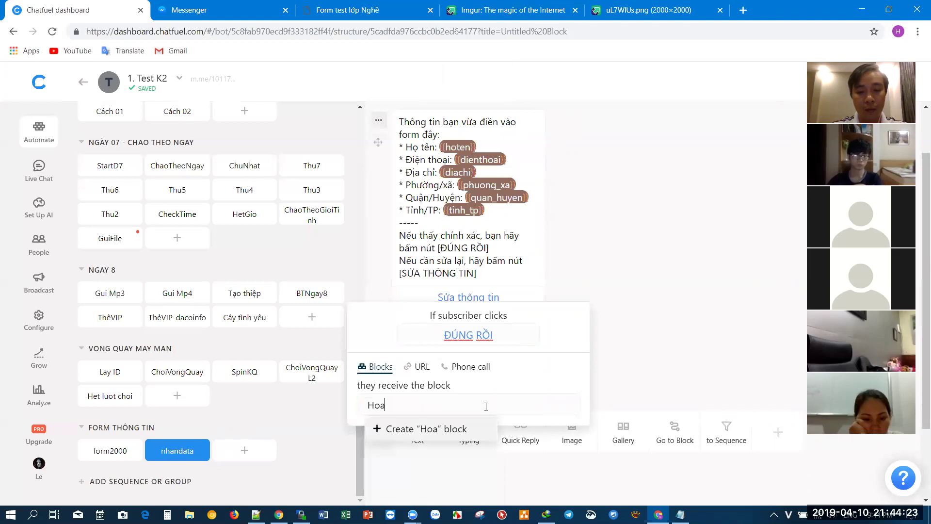
pyautogui.write(' tất ')
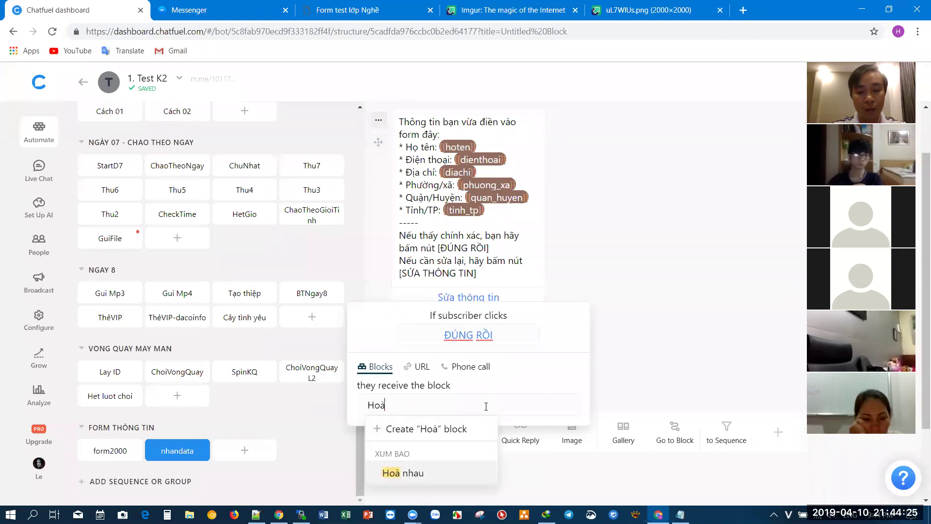
pyautogui.write('form')
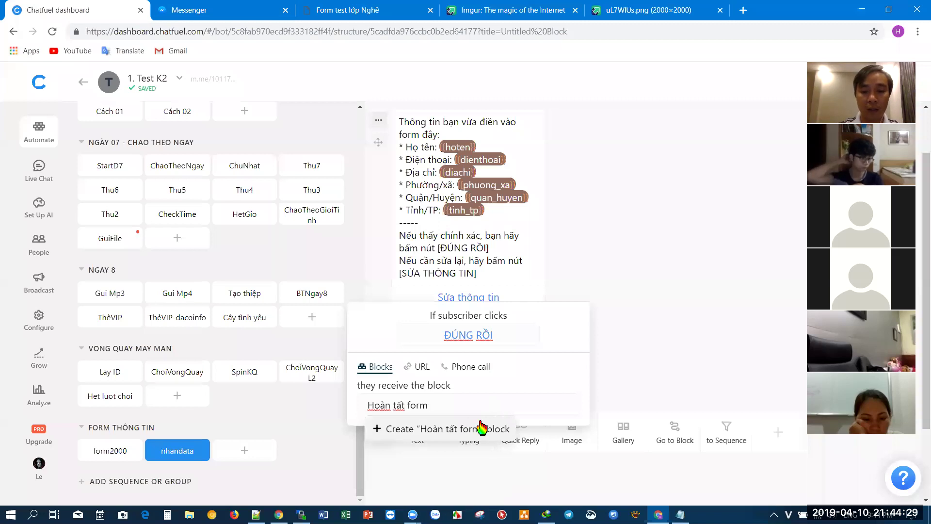
pyautogui.click(482, 428)
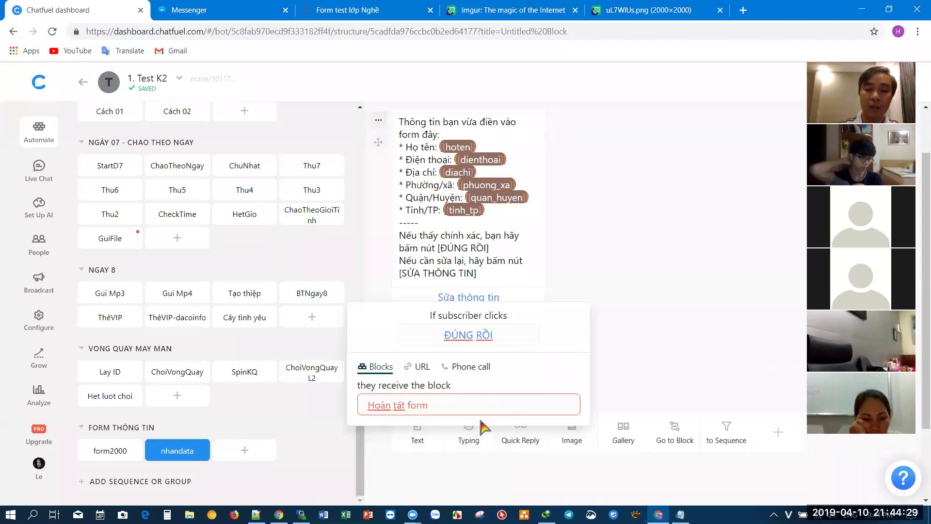
pyautogui.click(658, 262)
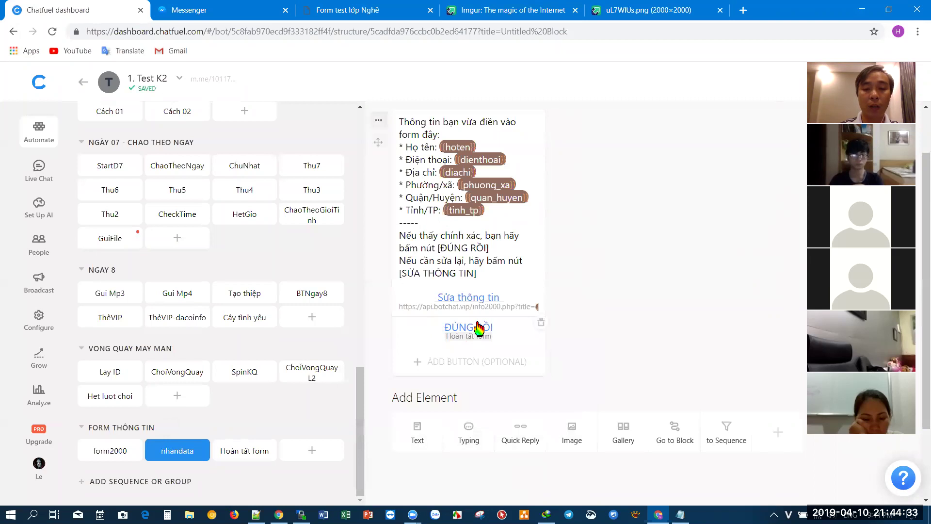
pyautogui.click(243, 456)
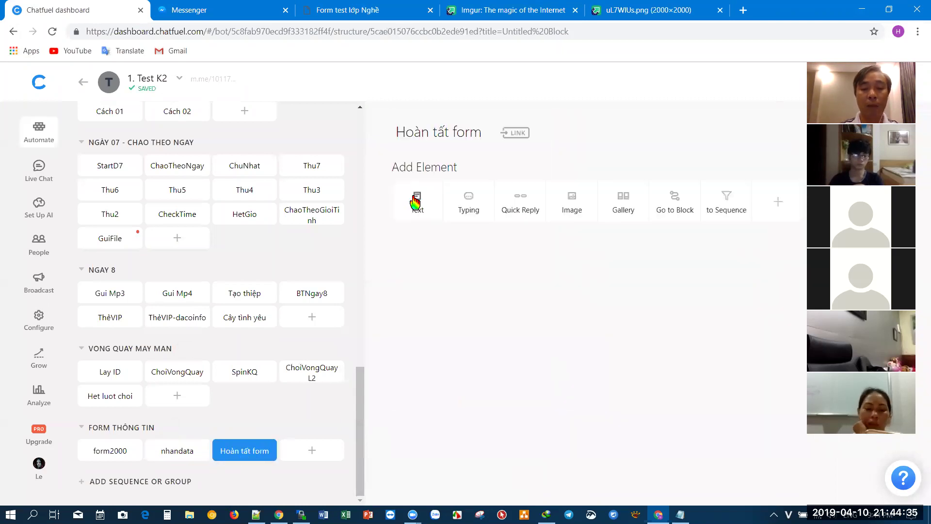
# Step: Write a two-line thank-you in Hoàn tất form: gift sent within 5-7 days, answer the shipper's call
pyautogui.click(416, 200)
pyautogui.write('Cảm ')
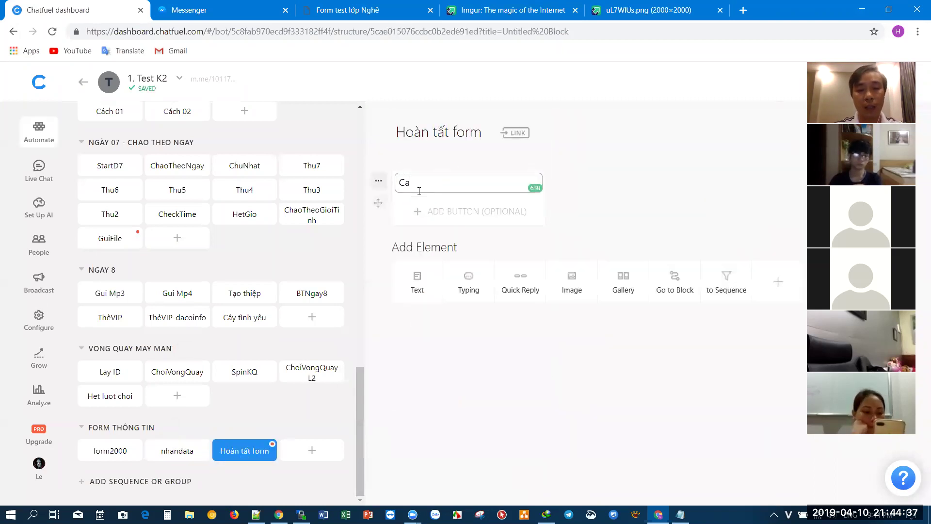
pyautogui.write('o')
pyautogui.write('n bạn, chúng tô')
pyautogui.press('BackSpace')
pyautogui.press('BackSpace')
pyautogui.press('BackSpace')
pyautogui.press('BackSpace')
pyautogui.press('BackSpace')
pyautogui.write('shop')
pyautogui.press('BackSpace')
pyautogui.write('op se')
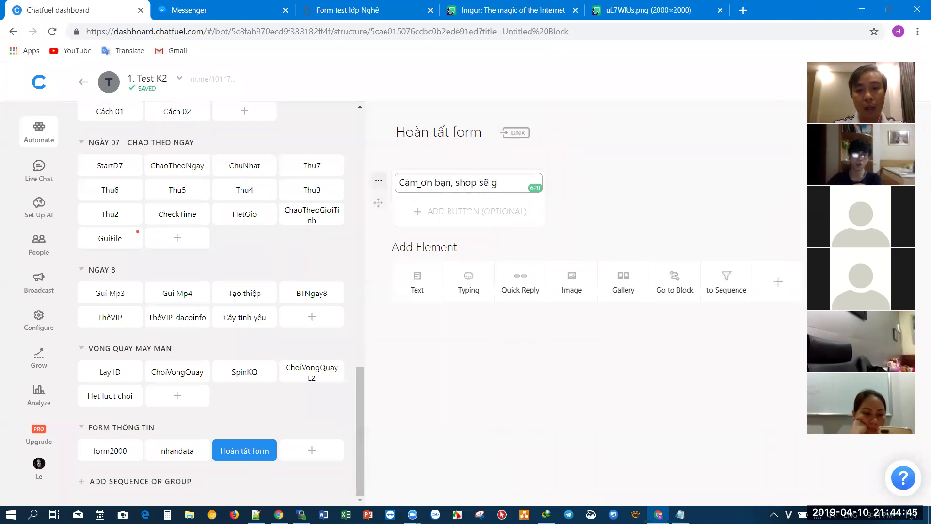
pyautogui.write('ến bạn trong 5-7 ngày.')
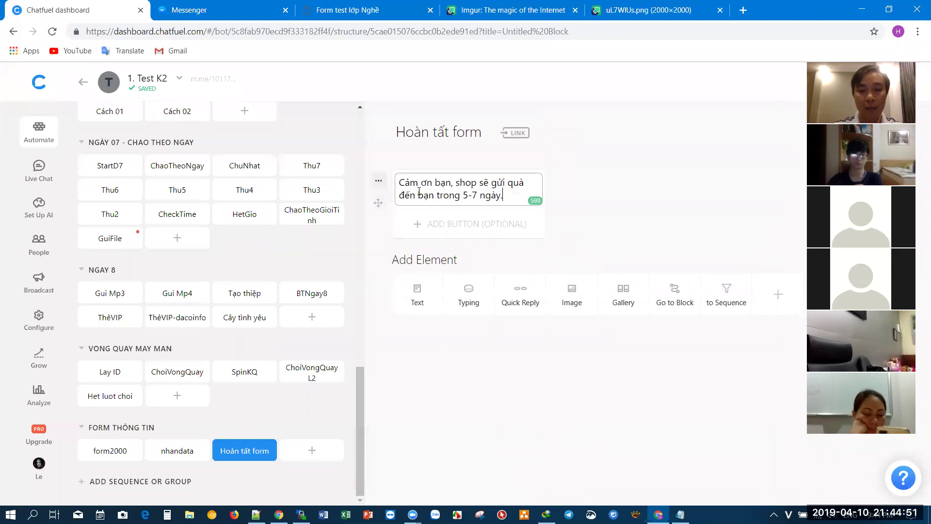
pyautogui.press('Return')
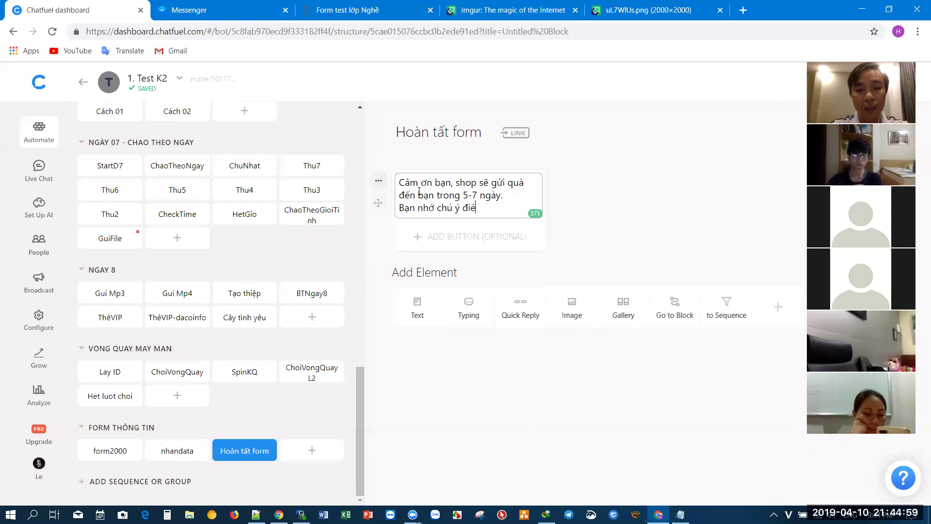
pyautogui.write('anh')
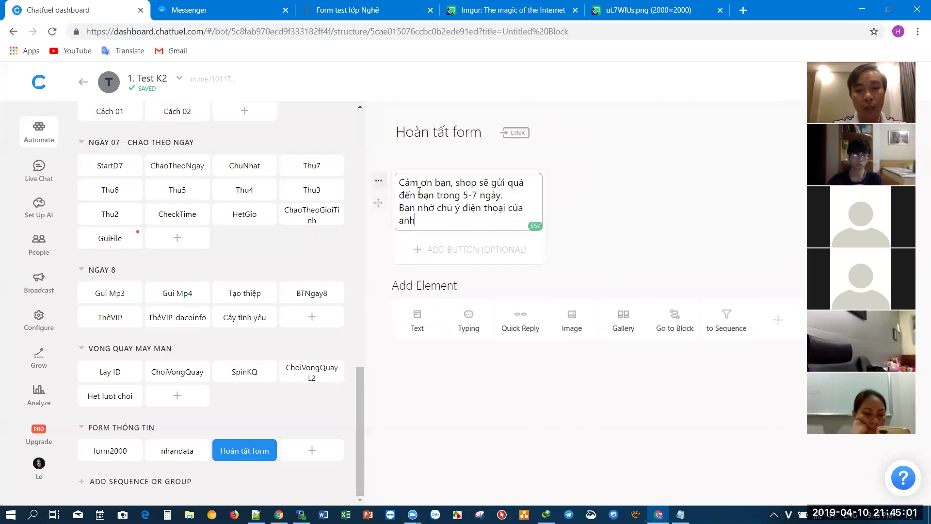
pyautogui.write(' shipper')
pyautogui.press('BackSpace')
pyautogui.write('er')
pyautogui.click(677, 219)
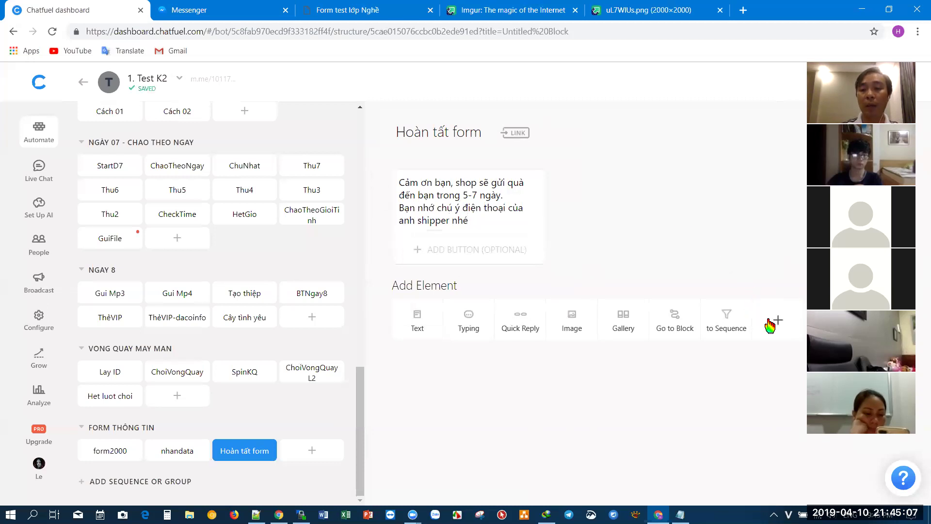
# Step: Add a Save to Google Sheets element to Hoàn tất form and connect a Google account with access allowed
pyautogui.click(771, 326)
pyautogui.click(480, 285)
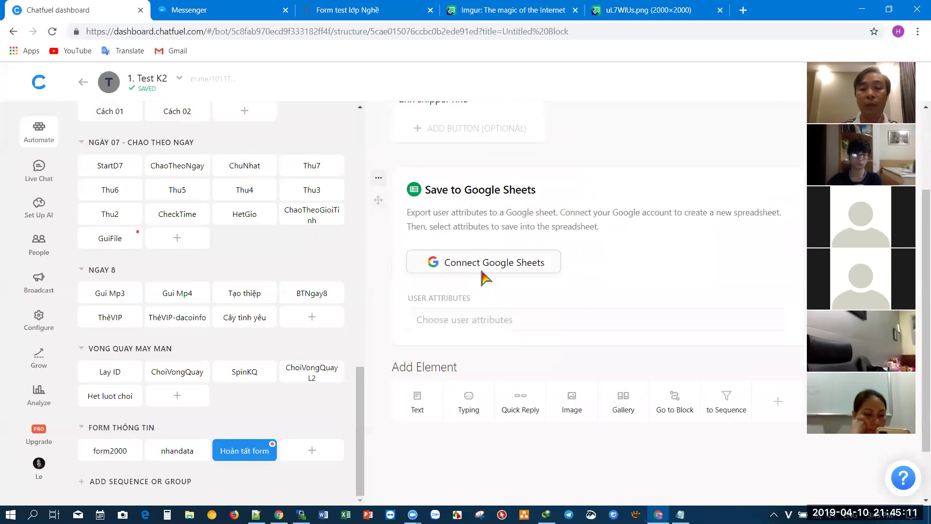
pyautogui.click(481, 276)
pyautogui.click(440, 272)
pyautogui.scroll(-4, 536, 290)
pyautogui.click(551, 394)
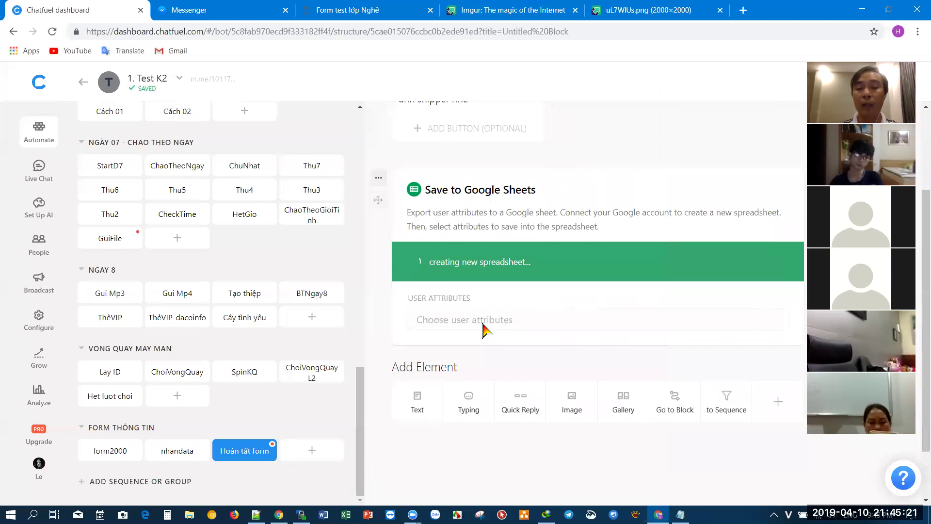
# Step: Add messenger user id, hoten, dienthoai and tinh_tp to the saved user attributes
pyautogui.click(483, 323)
pyautogui.write('mes')
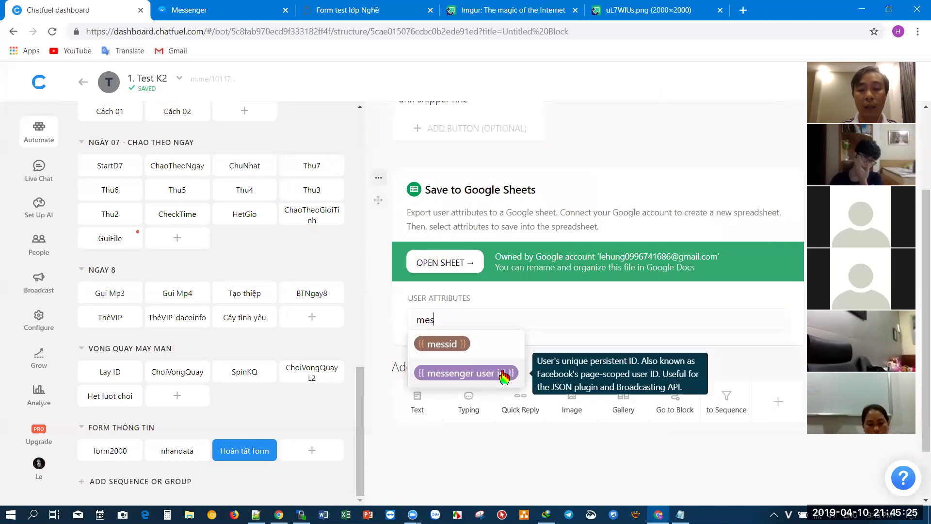
pyautogui.click(505, 373)
pyautogui.write('ho')
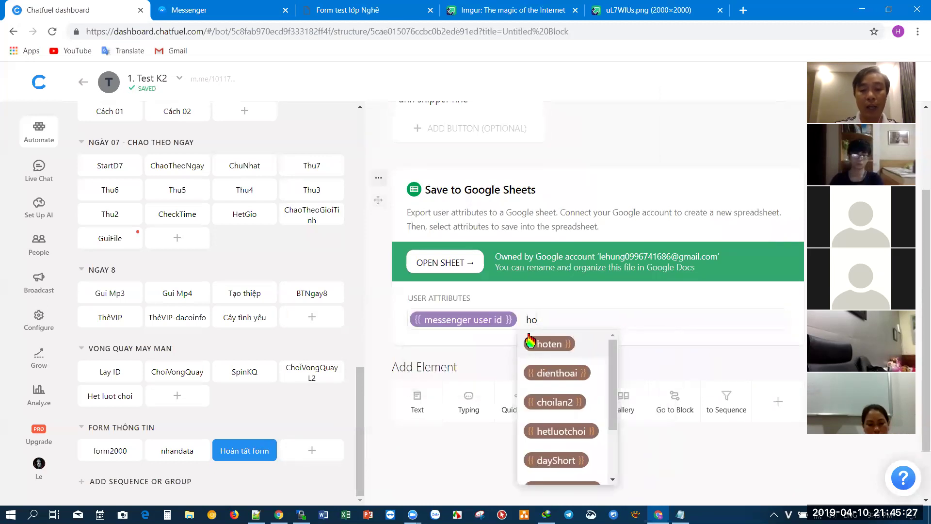
pyautogui.click(551, 342)
pyautogui.write('die')
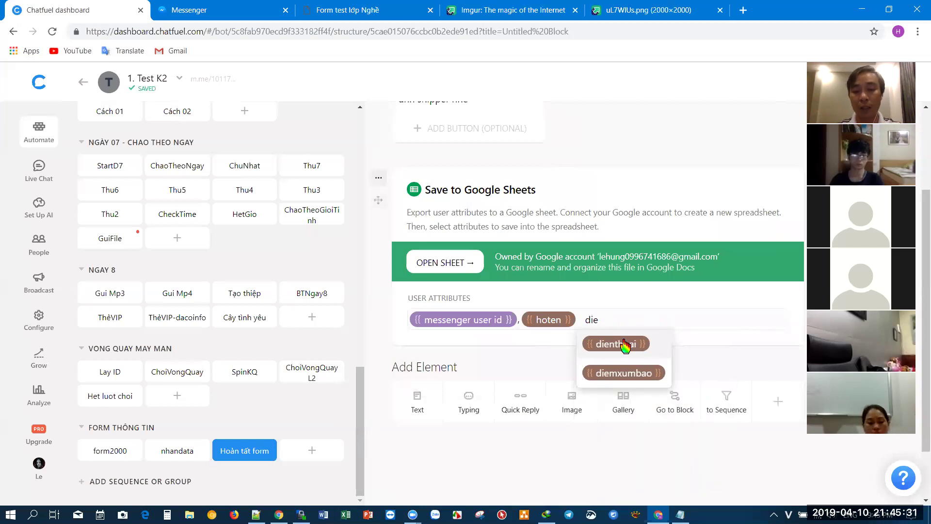
pyautogui.click(625, 345)
pyautogui.write('tinh')
pyautogui.click(677, 402)
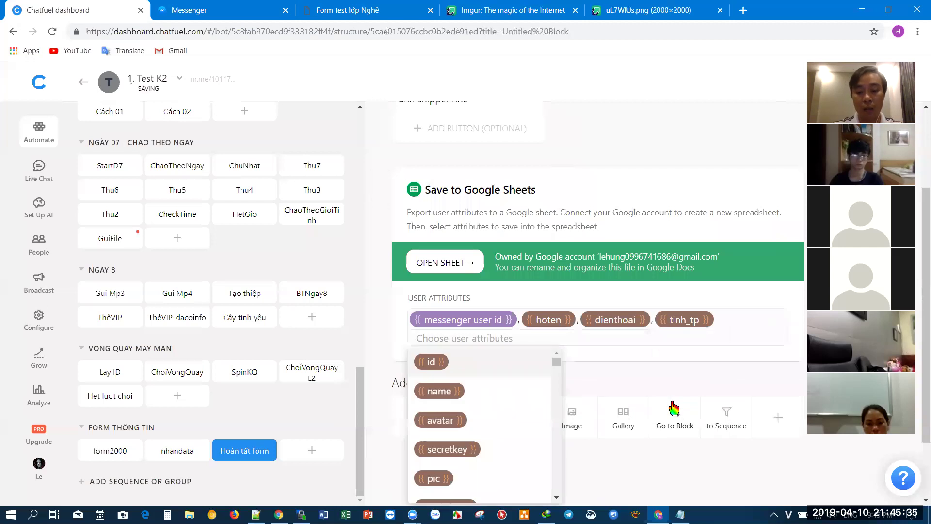
# Step: Add quan_huyen, phuong_xa and diachi to the saved user attributes
pyautogui.write('phu')
pyautogui.press('BackSpace')
pyautogui.press('BackSpace')
pyautogui.press('BackSpace')
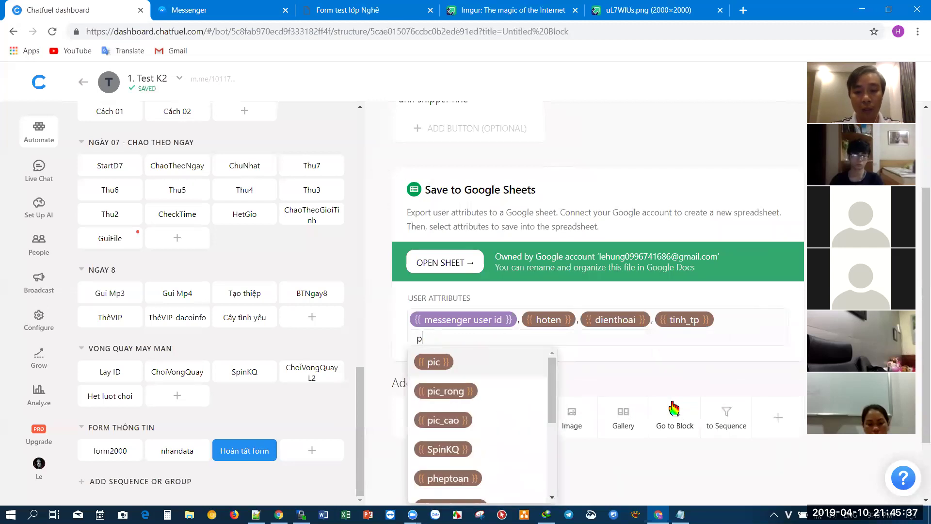
pyautogui.write('quan')
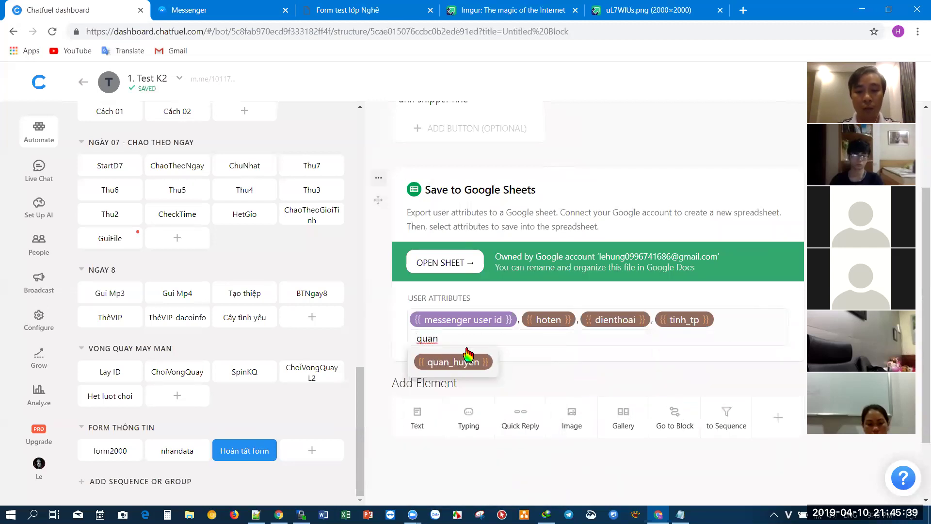
pyautogui.click(471, 362)
pyautogui.write('phuon')
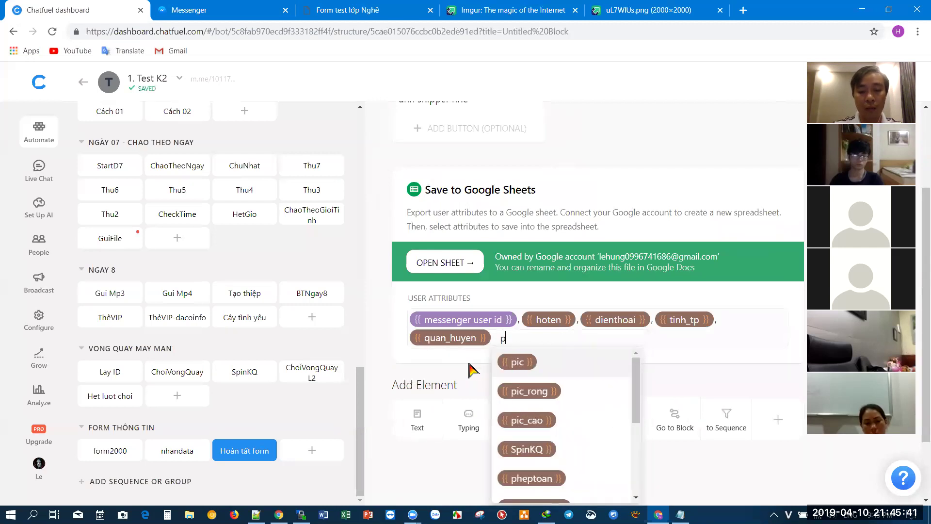
pyautogui.click(524, 368)
pyautogui.write('dia')
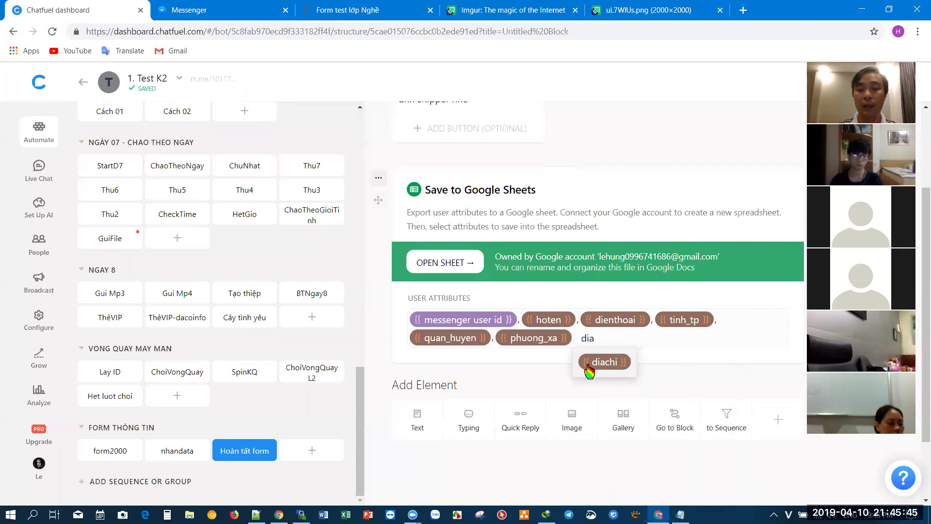
pyautogui.click(588, 369)
pyautogui.click(606, 183)
pyautogui.scroll(3, 606, 183)
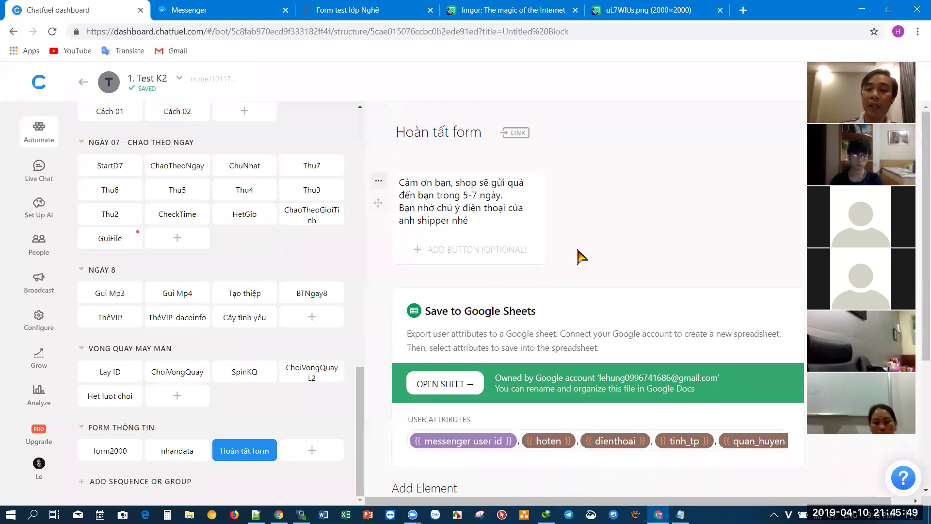
# Step: Switch between nhandata and Hoàn tất form to verify the ĐÚNG RỒI button link
pyautogui.click(177, 451)
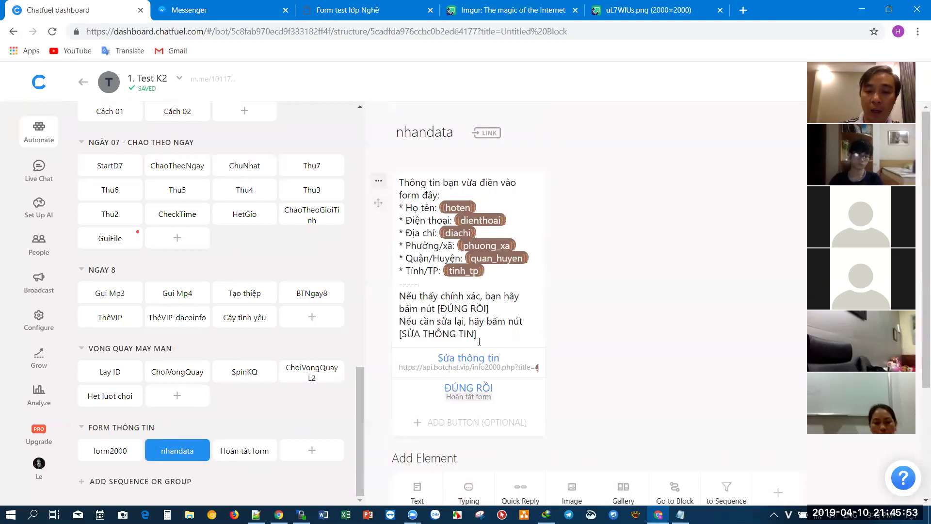
pyautogui.click(235, 458)
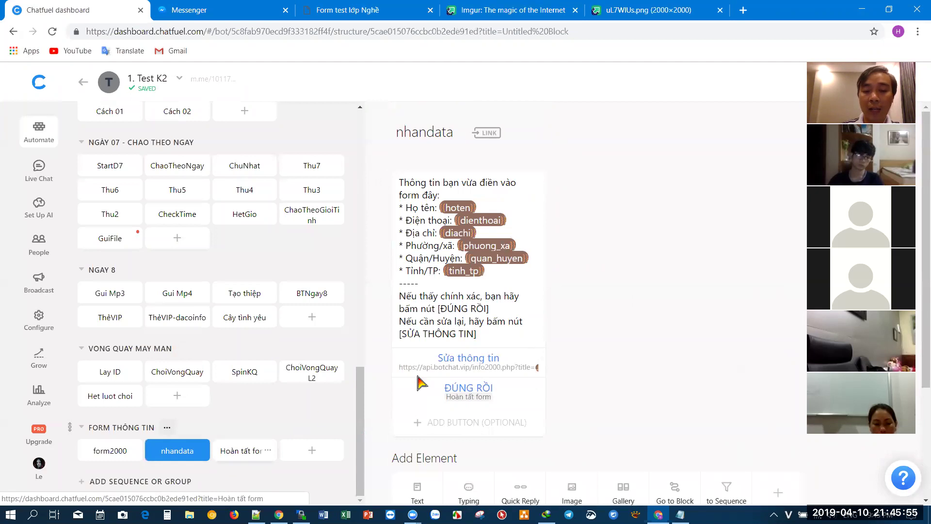
pyautogui.click(166, 454)
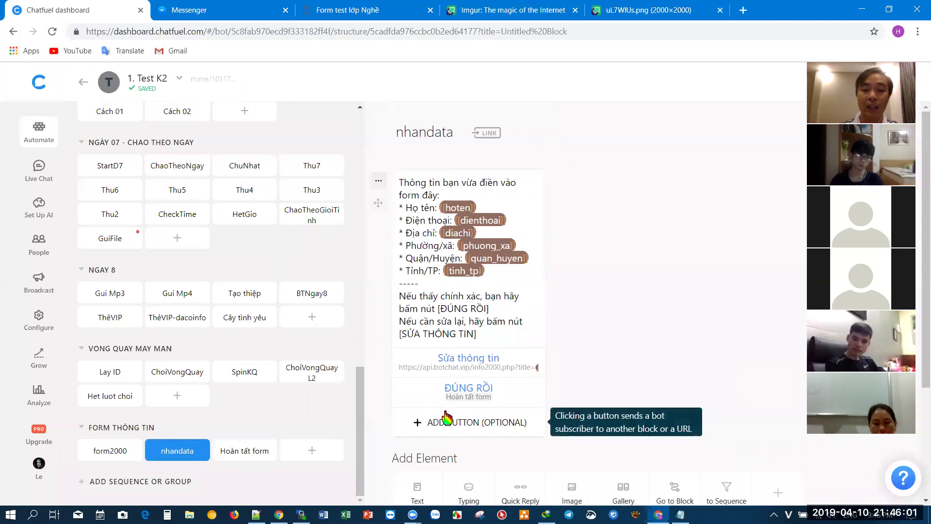
pyautogui.click(239, 451)
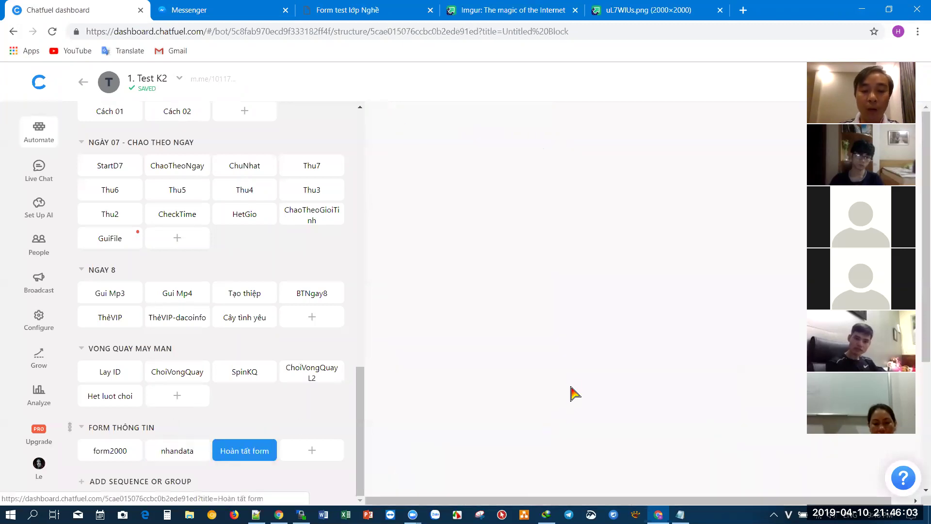
# Step: Open the connected Google Sheet from the plugin, then return to the Chatfuel tab
pyautogui.scroll(-3, 571, 383)
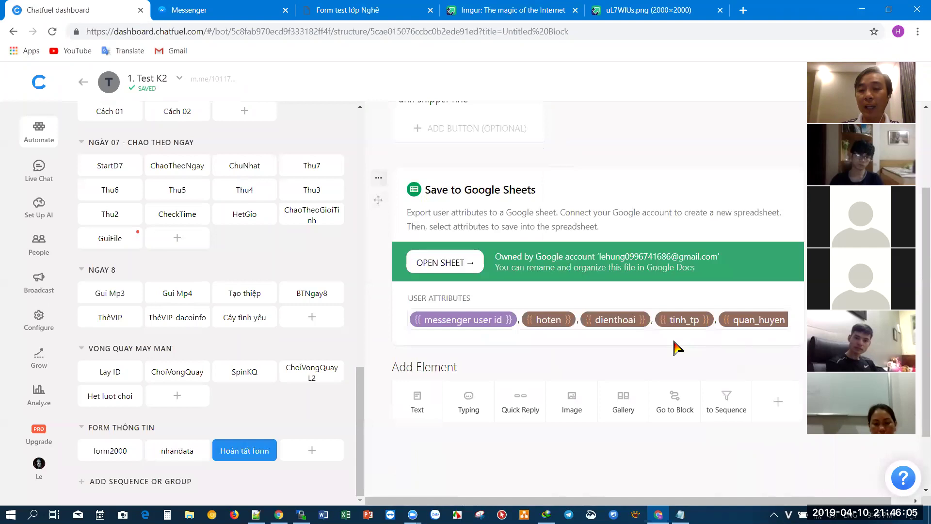
pyautogui.click(447, 266)
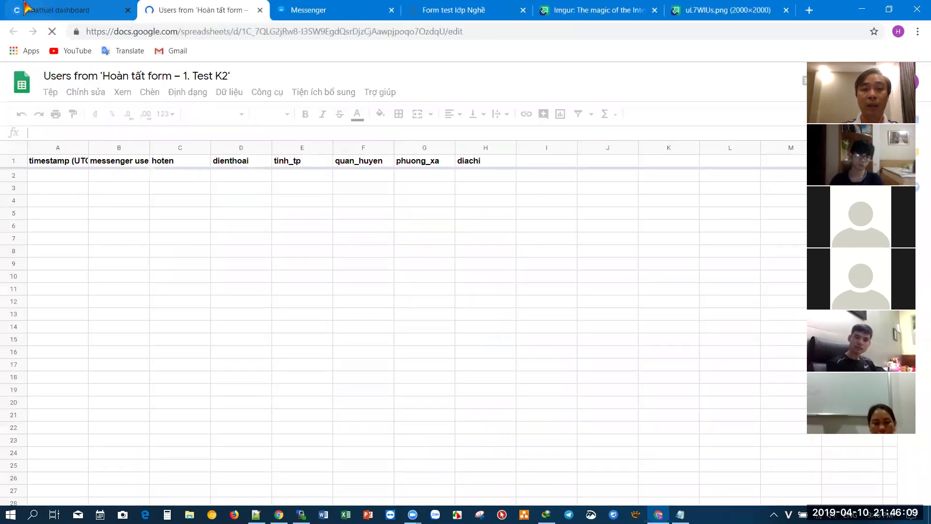
pyautogui.click(58, 6)
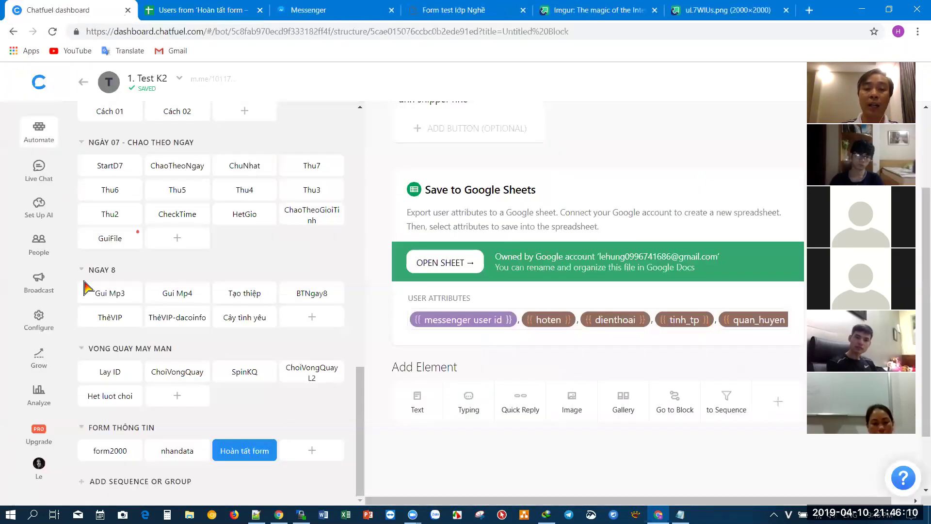
# Step: Launch form2000's m.me link with ref=form2000 to test the form in Messenger
pyautogui.click(119, 455)
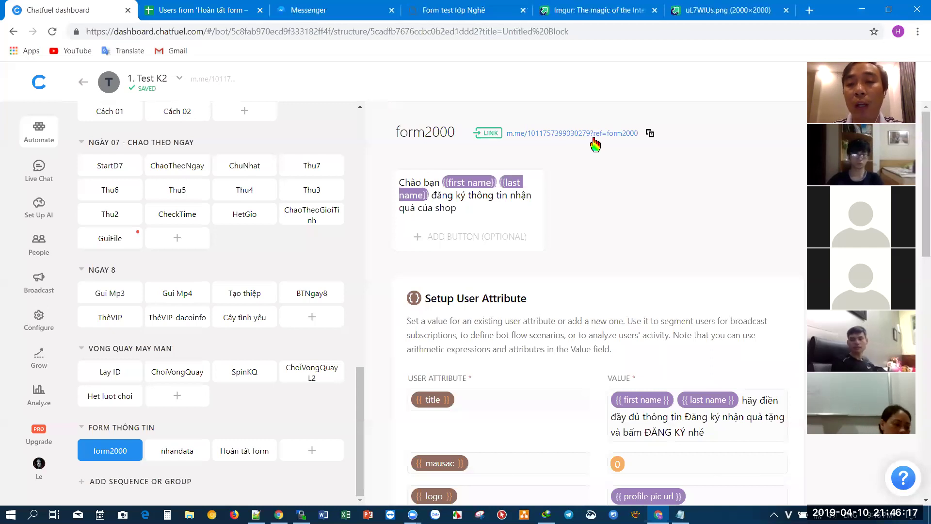
pyautogui.click(594, 136)
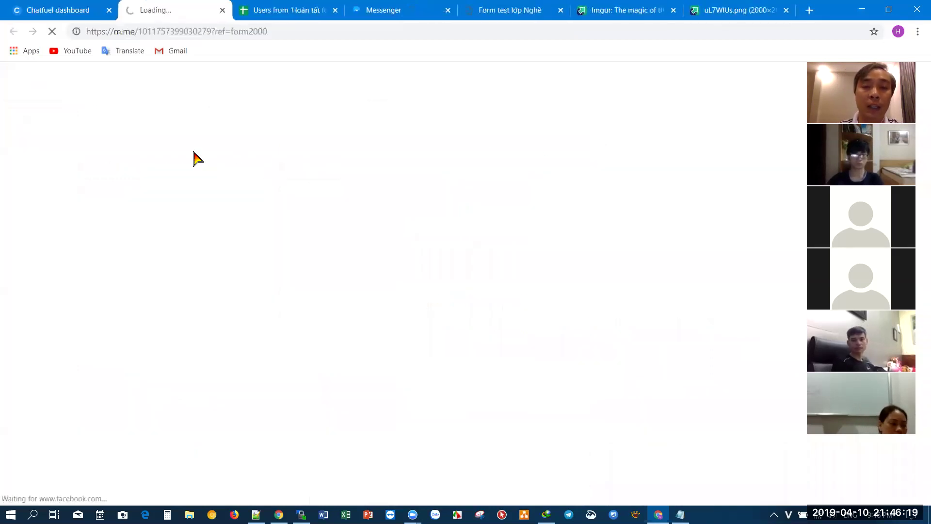
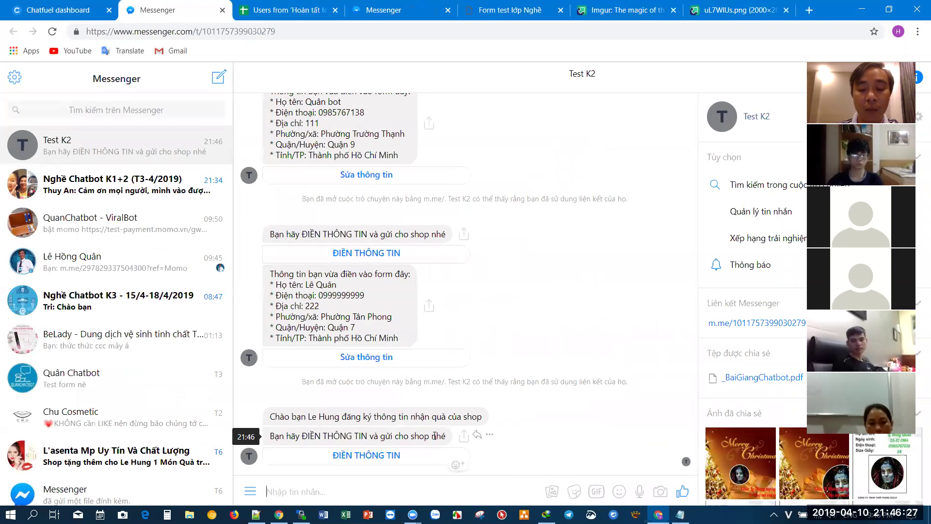
# Step: Open the gift registration form and change part of the full name to 'Hư'
pyautogui.click(381, 459)
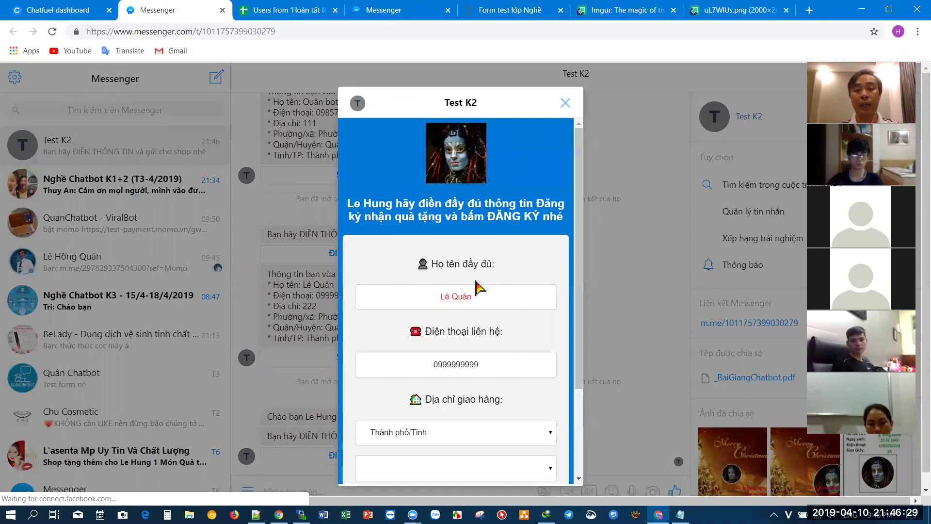
pyautogui.click(465, 297)
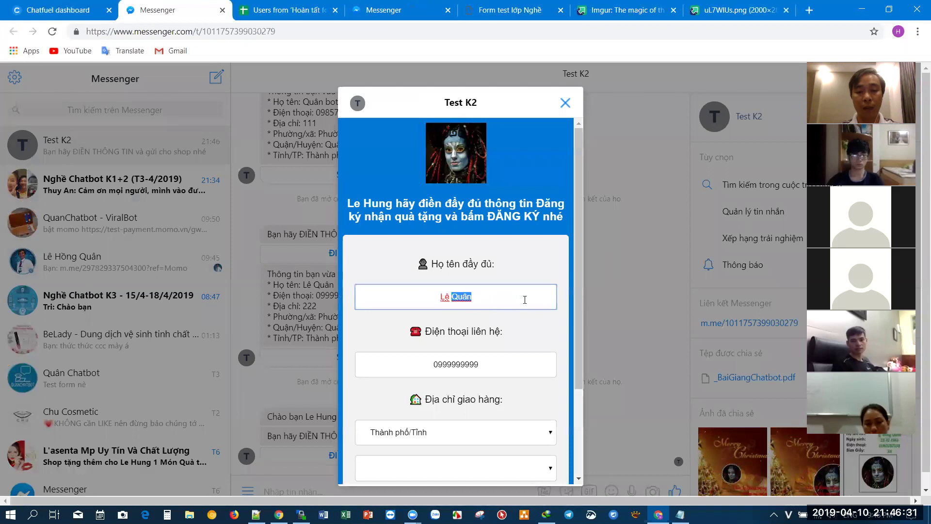
pyautogui.write('Hư')
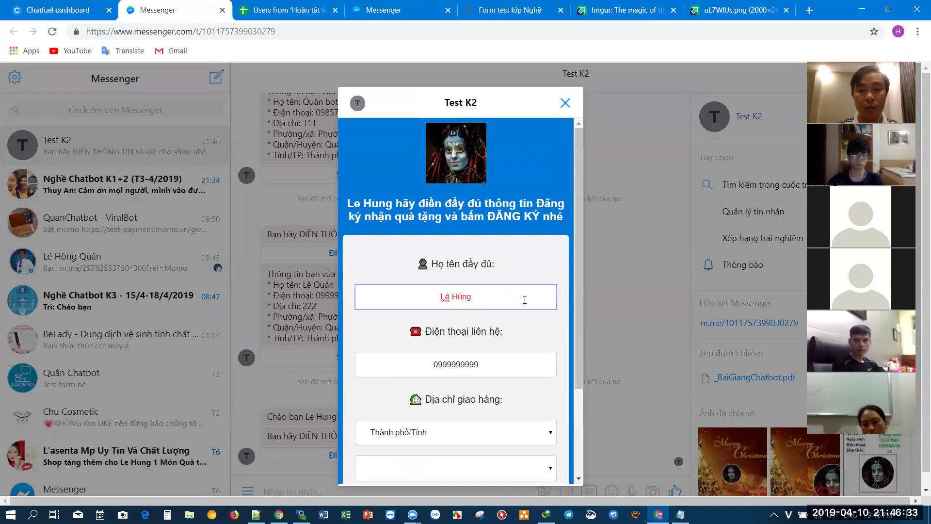
# Step: Set the address to Tỉnh Cao Bằng, Huyện Thông Nông, Xã Thanh Long, then submit with ĐĂNG KÝ
pyautogui.scroll(-3, 525, 299)
pyautogui.click(510, 316)
pyautogui.click(486, 280)
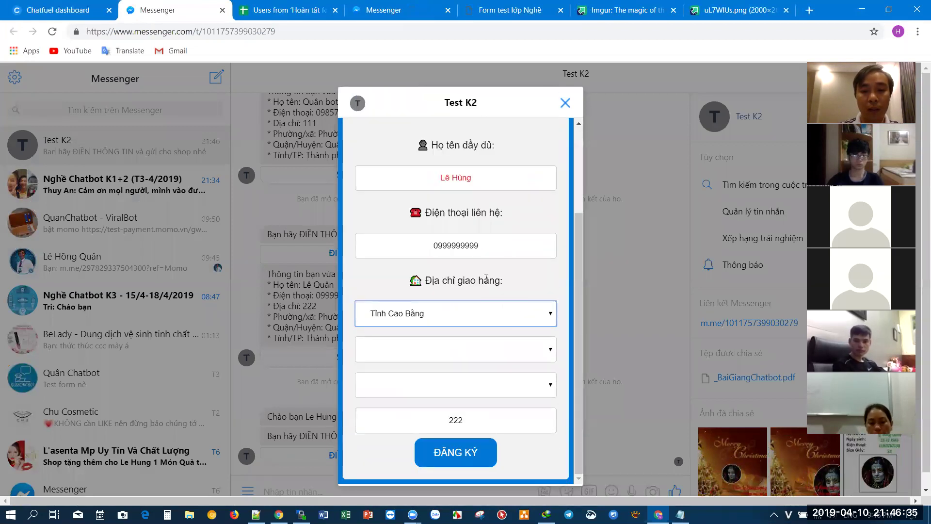
pyautogui.click(486, 394)
pyautogui.click(476, 342)
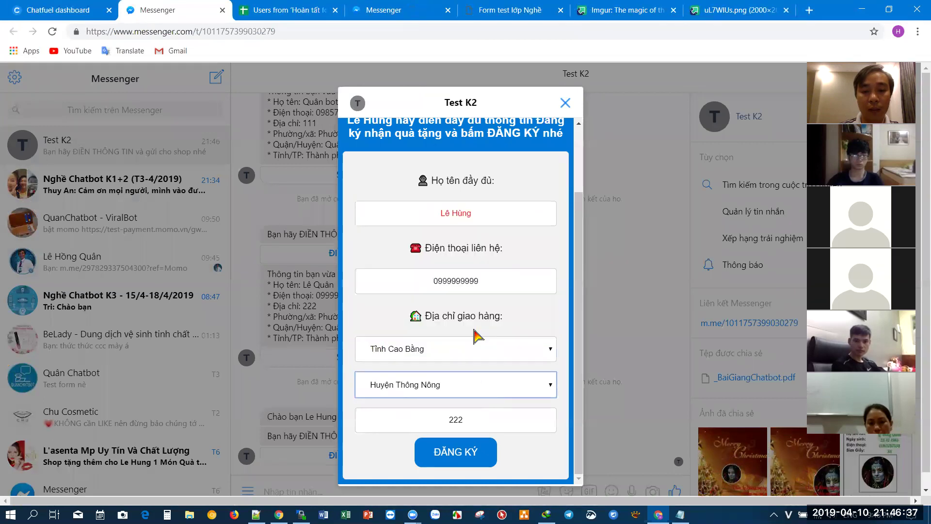
pyautogui.click(474, 385)
pyautogui.click(468, 335)
pyautogui.click(476, 417)
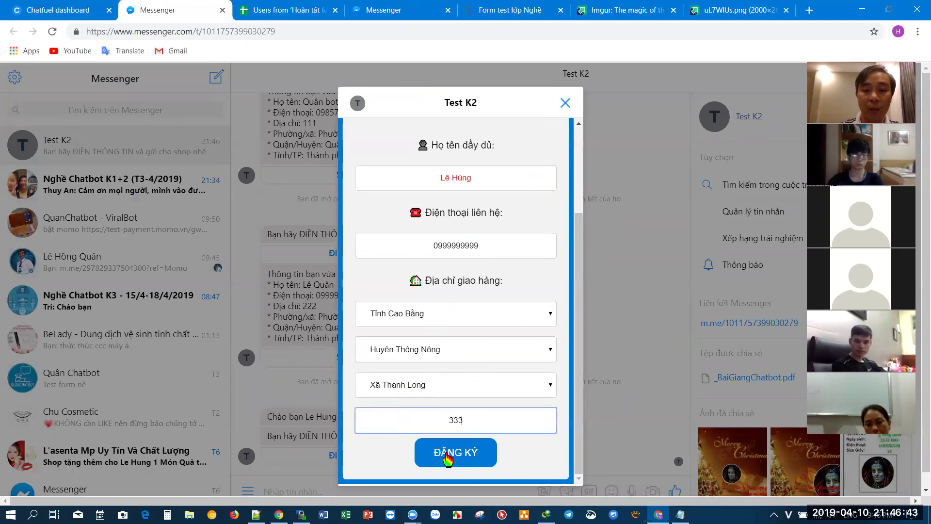
pyautogui.click(456, 454)
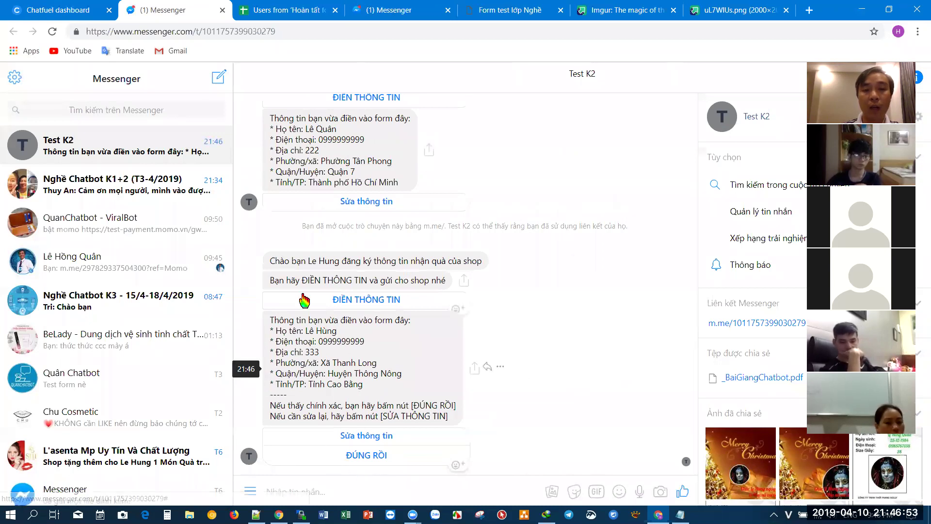
pyautogui.hotkey('ctrl', 'Tab')
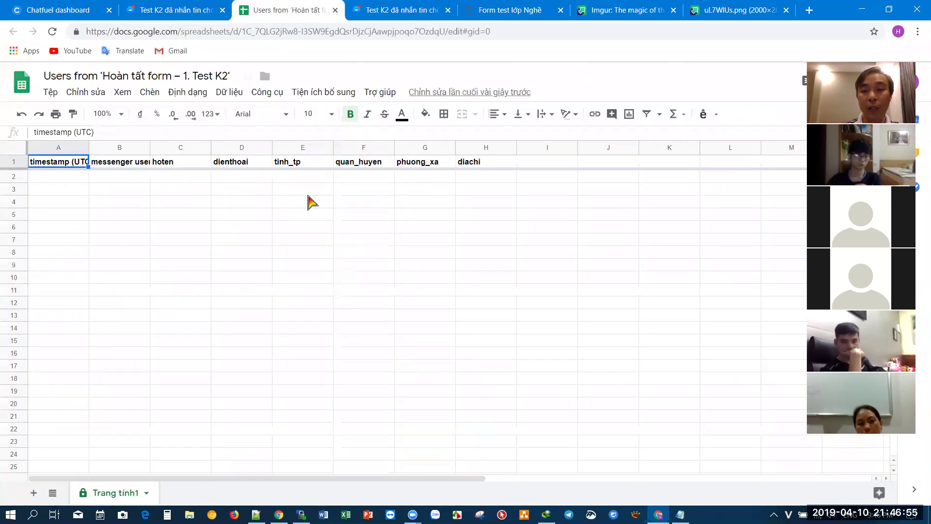
pyautogui.click(480, 208)
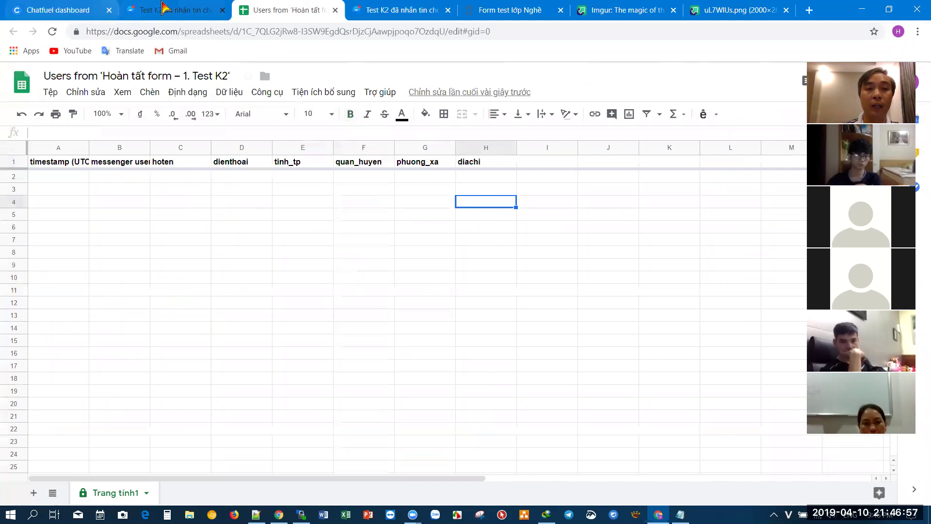
pyautogui.click(164, 9)
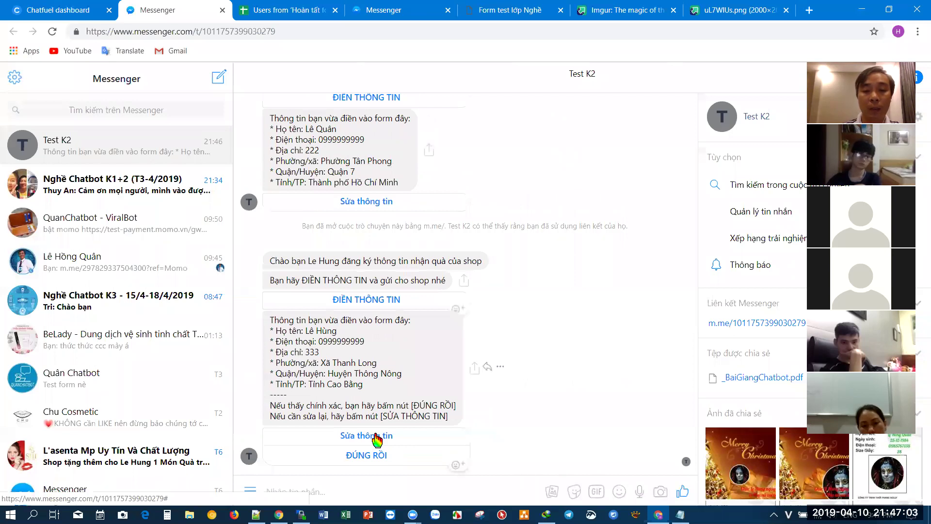
# Step: Reopen the submitted form with Sửa thông tin and replace the contact phone number
pyautogui.click(377, 438)
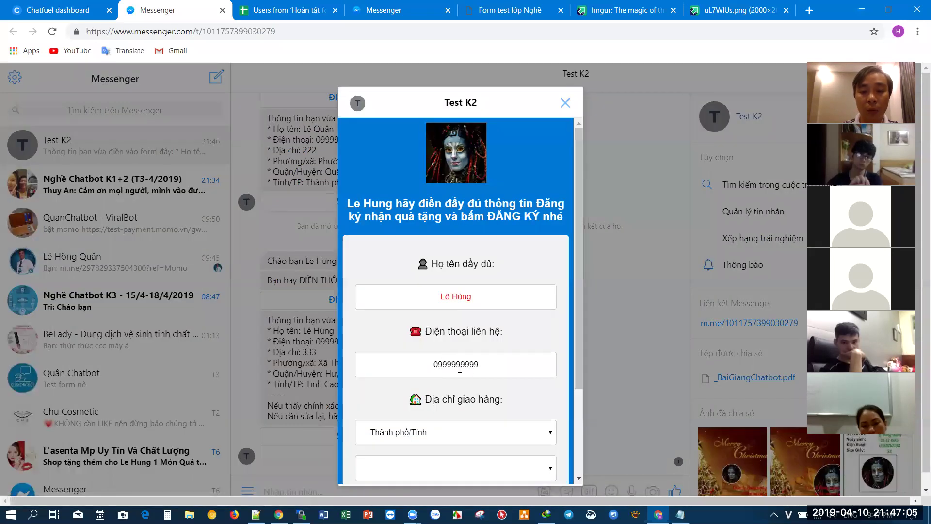
pyautogui.click(443, 365)
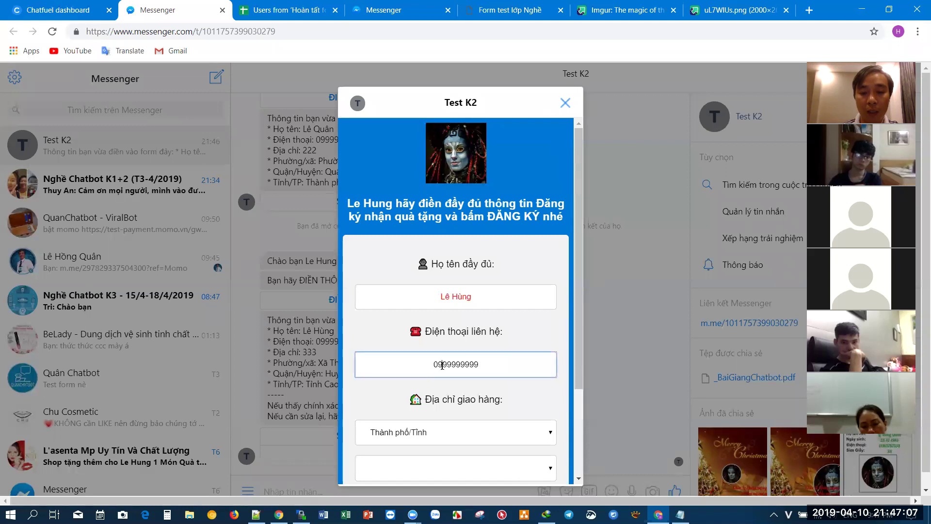
pyautogui.write('8')
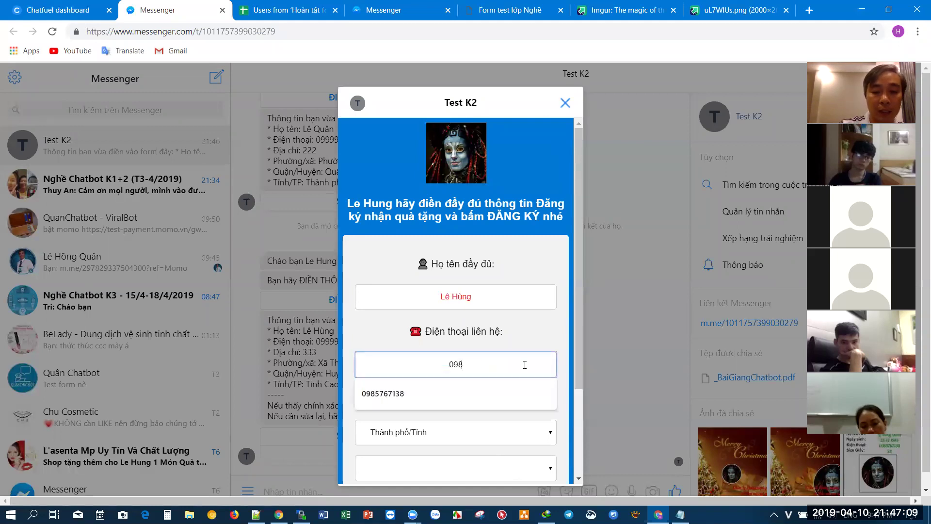
pyautogui.write('57671')
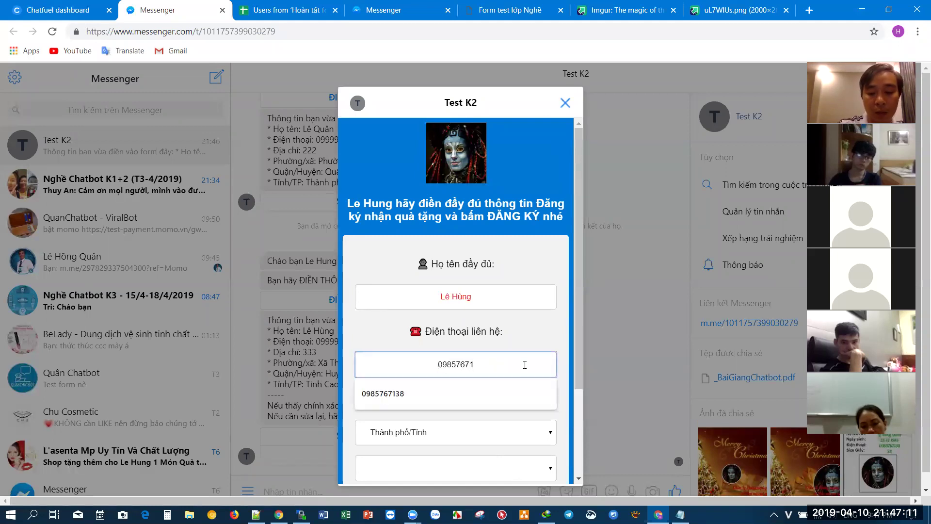
pyautogui.write('38')
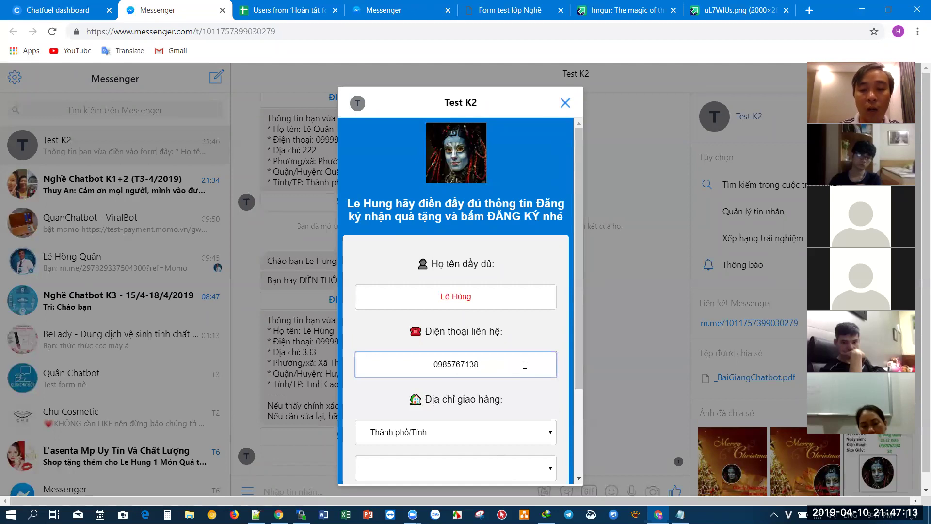
# Step: Change the address to Tỉnh Bắc Giang, Huyện Việt Yên, Xã Vân Trung and resubmit
pyautogui.scroll(-1, 525, 365)
pyautogui.scroll(-1, 510, 374)
pyautogui.click(514, 316)
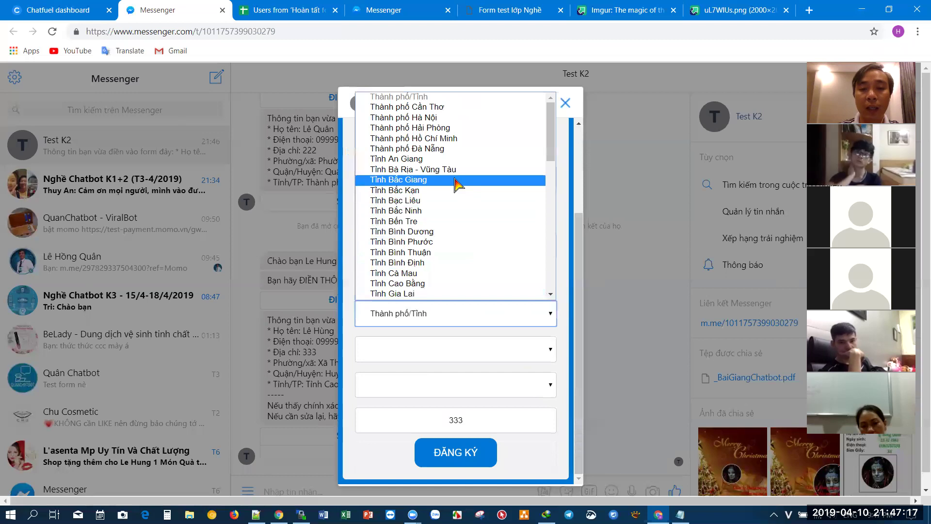
pyautogui.click(457, 181)
pyautogui.click(479, 386)
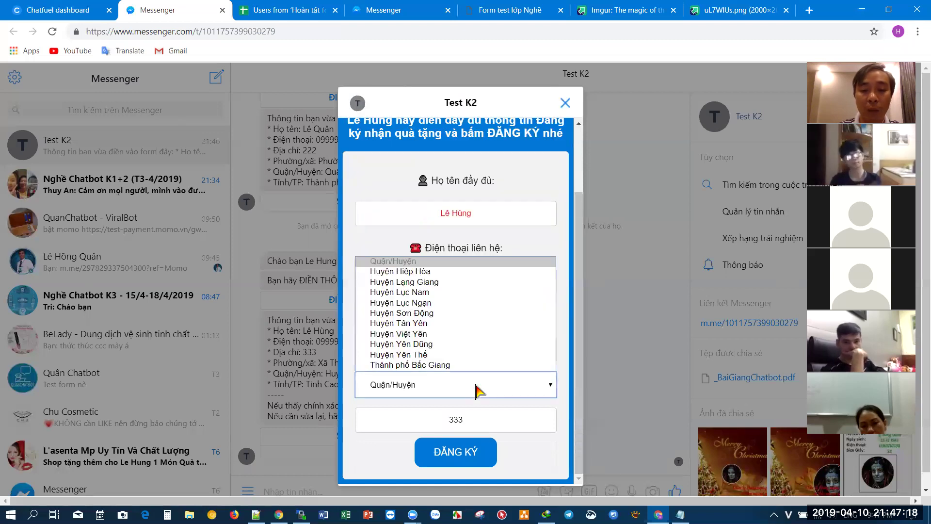
pyautogui.click(478, 333)
pyautogui.click(496, 386)
pyautogui.click(494, 357)
pyautogui.press('Tab')
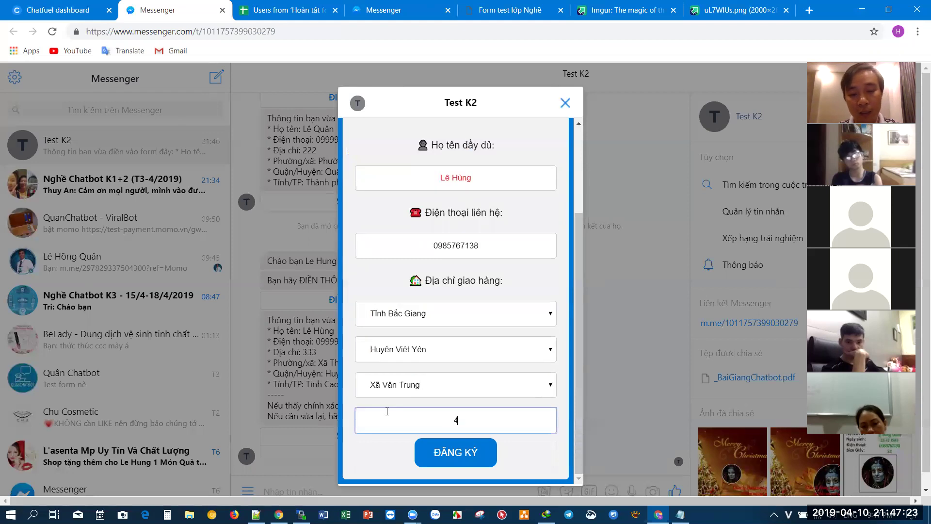
pyautogui.click(466, 457)
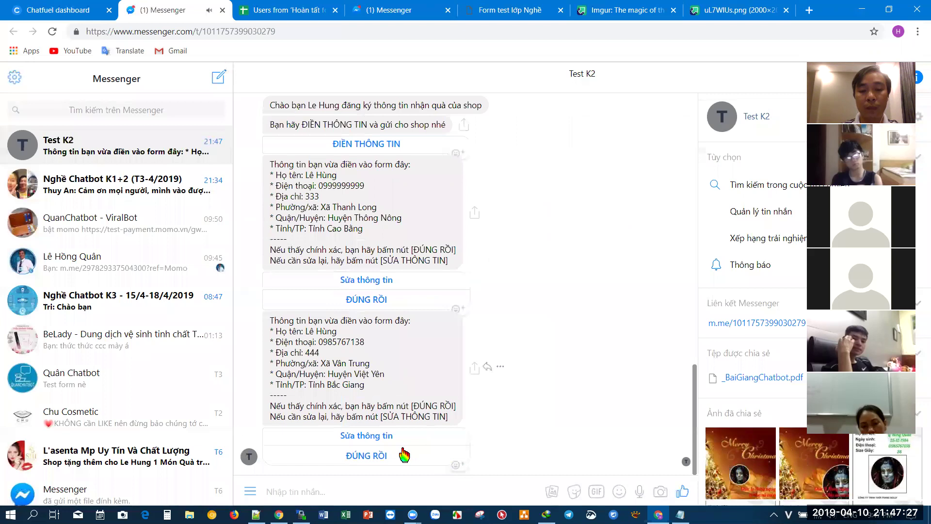
# Step: Confirm the latest Bắc Giang details with ĐÚNG RỒI and check the sheet for the new row
pyautogui.click(279, 7)
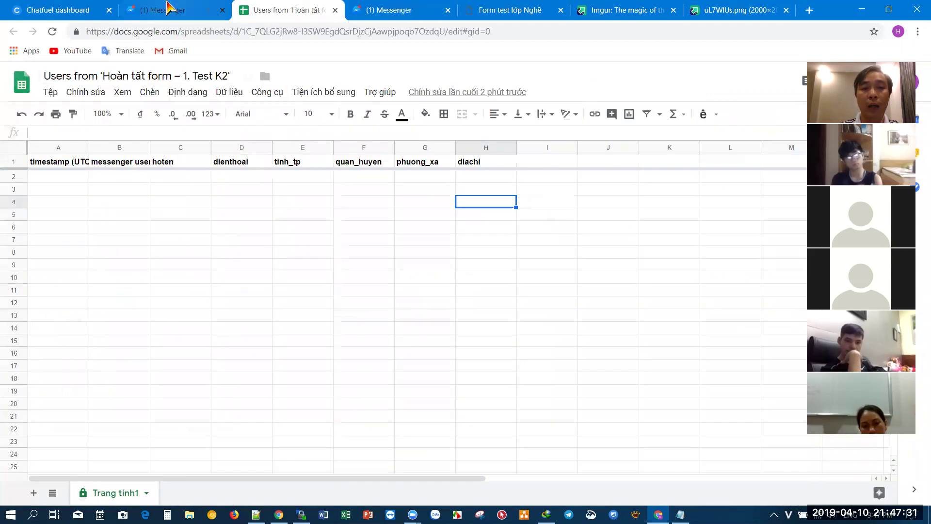
pyautogui.click(167, 10)
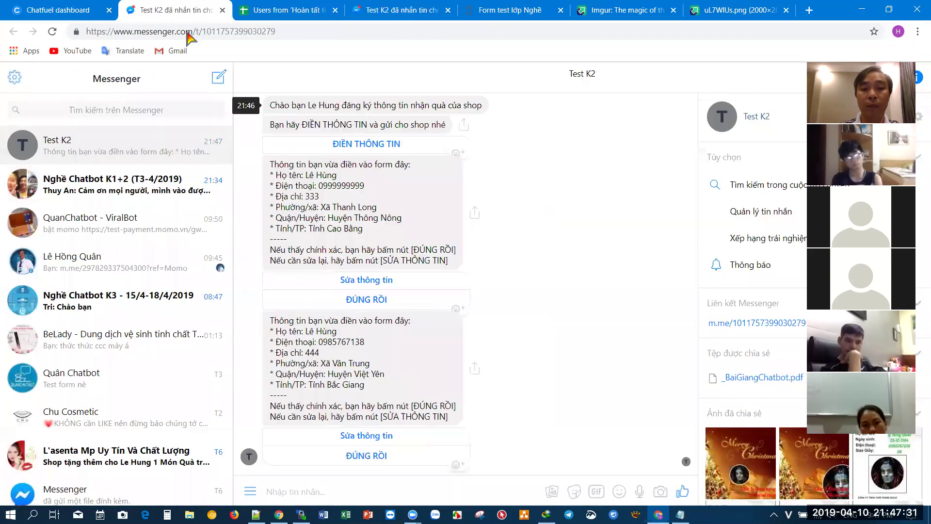
pyautogui.click(372, 458)
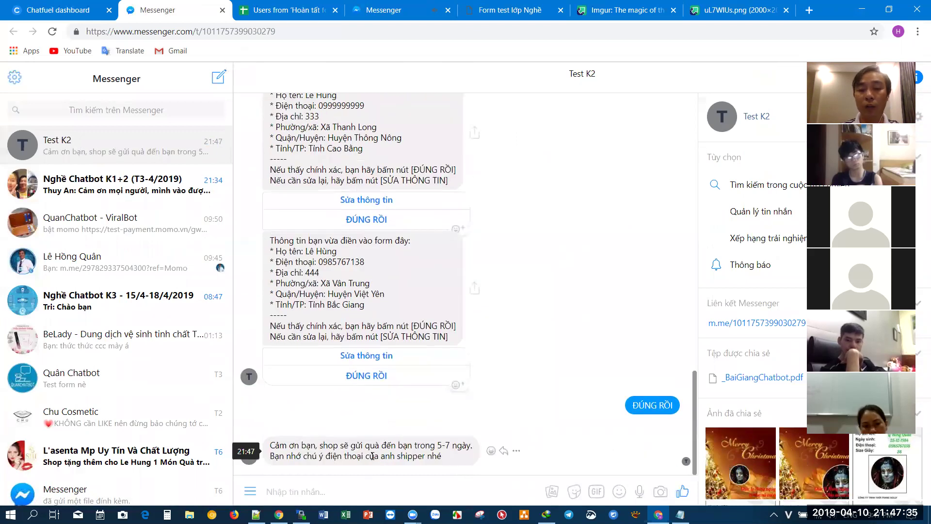
pyautogui.click(281, 10)
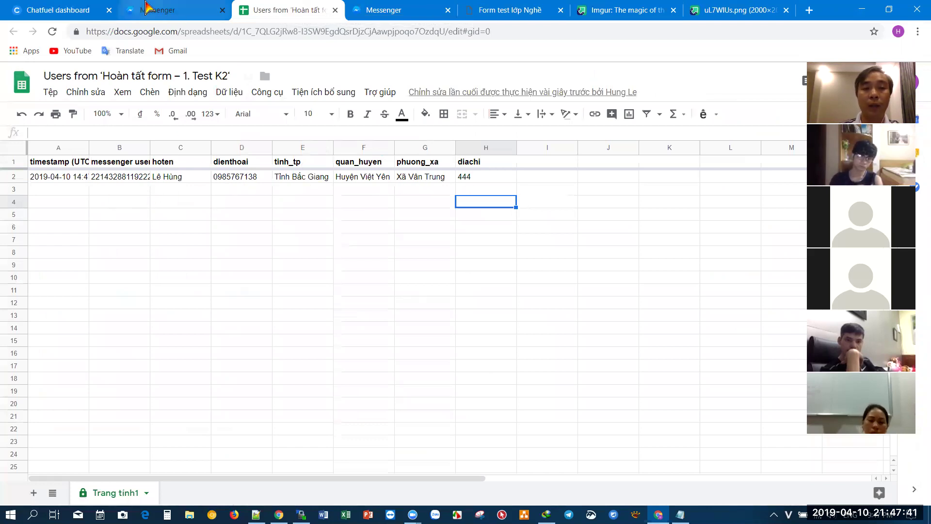
# Step: Look over the Hoàn tất form block, then confirm the details a second time and check the sheet
pyautogui.click(165, 10)
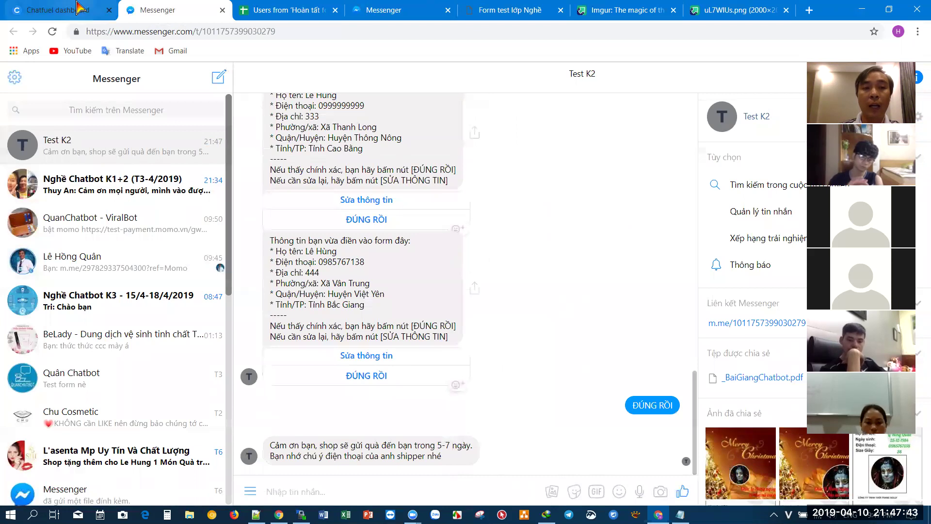
pyautogui.click(72, 11)
pyautogui.click(239, 452)
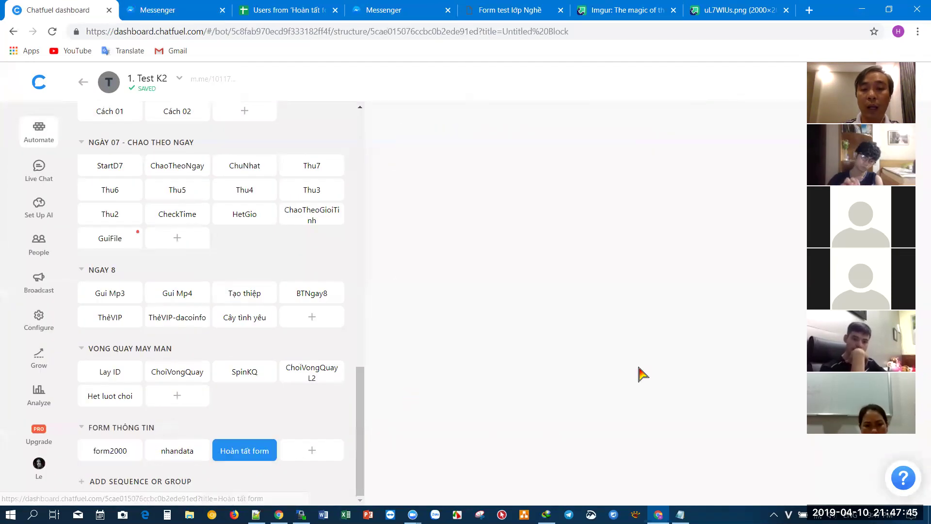
pyautogui.click(170, 10)
pyautogui.click(374, 377)
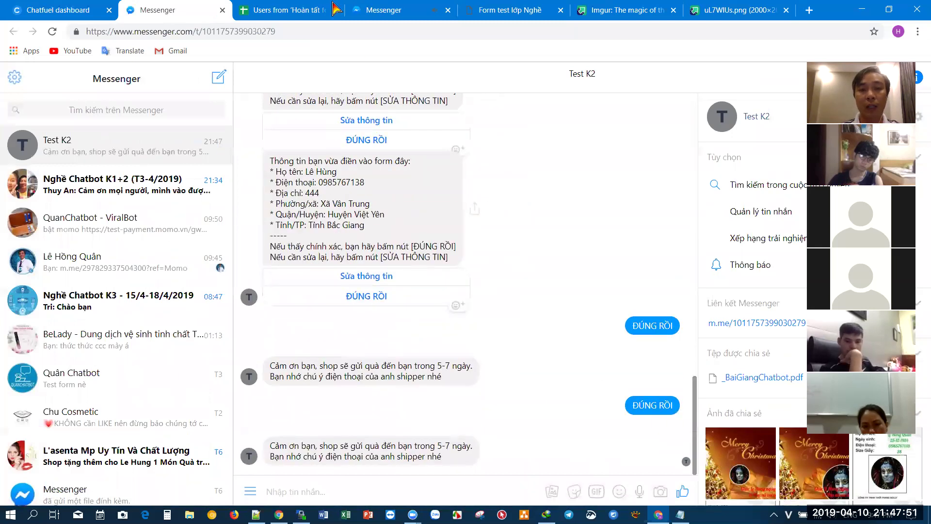
pyautogui.click(291, 10)
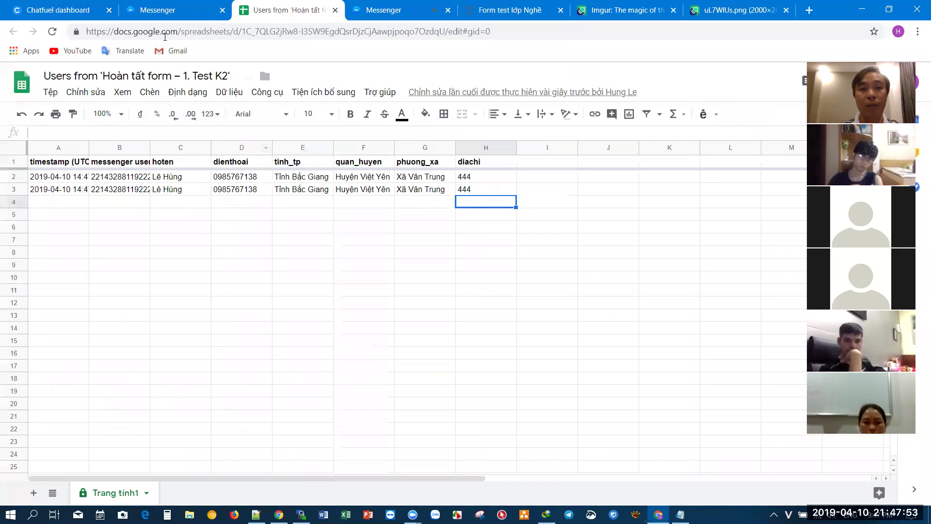
# Step: Confirm the details twice more and view the four duplicate rows in the results sheet
pyautogui.click(169, 9)
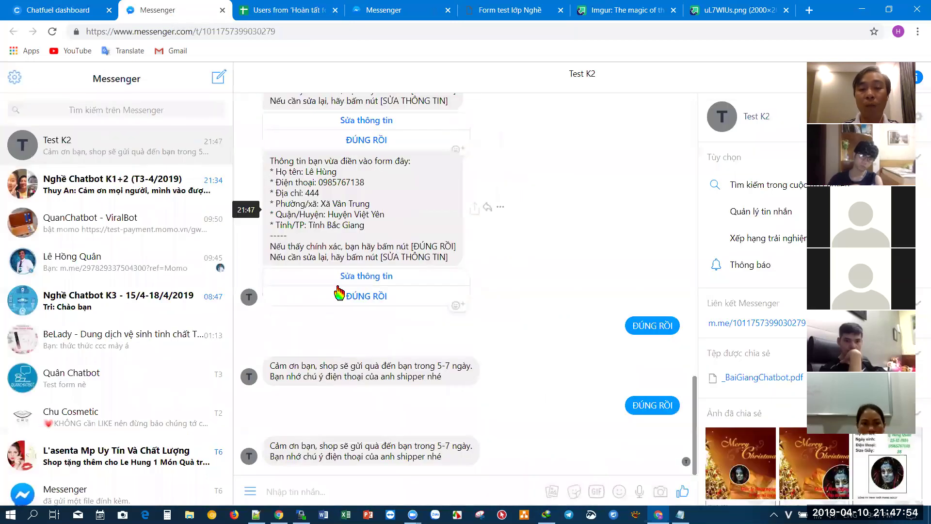
pyautogui.click(364, 296)
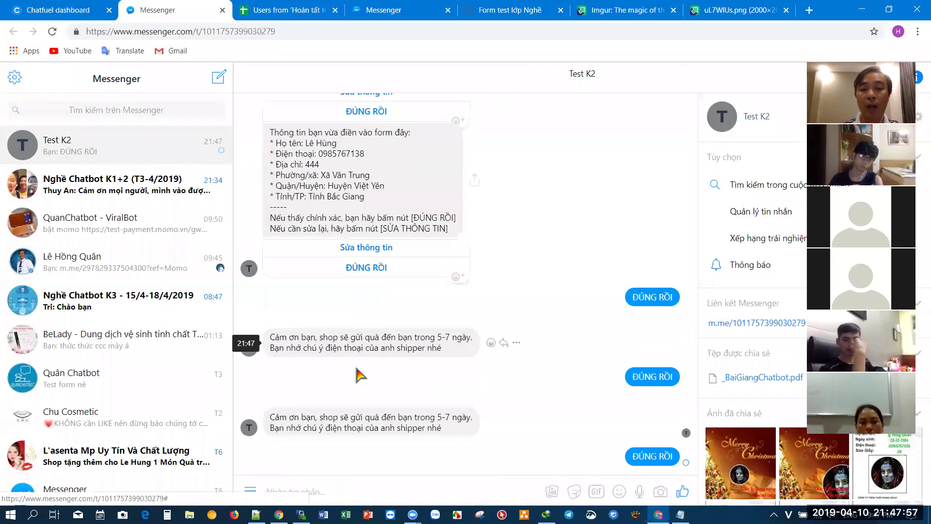
pyautogui.click(358, 272)
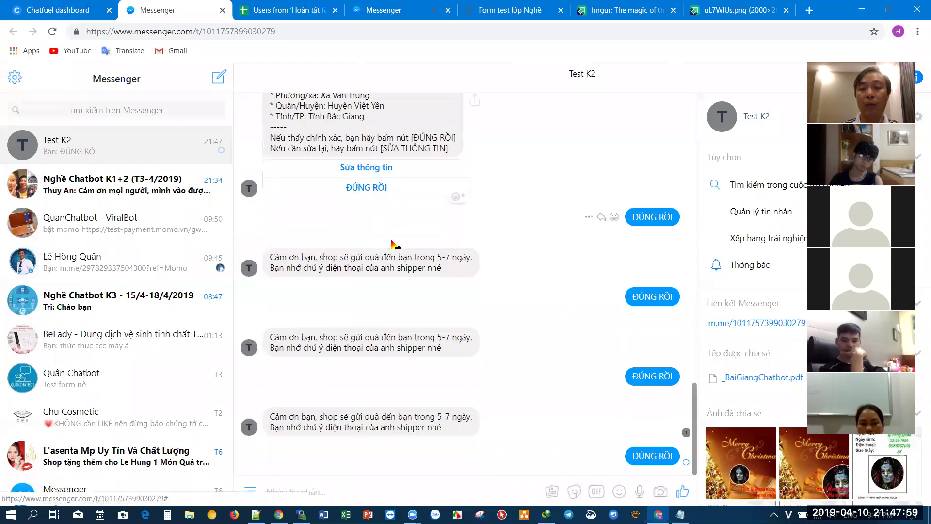
pyautogui.hotkey('ctrl', 'Tab')
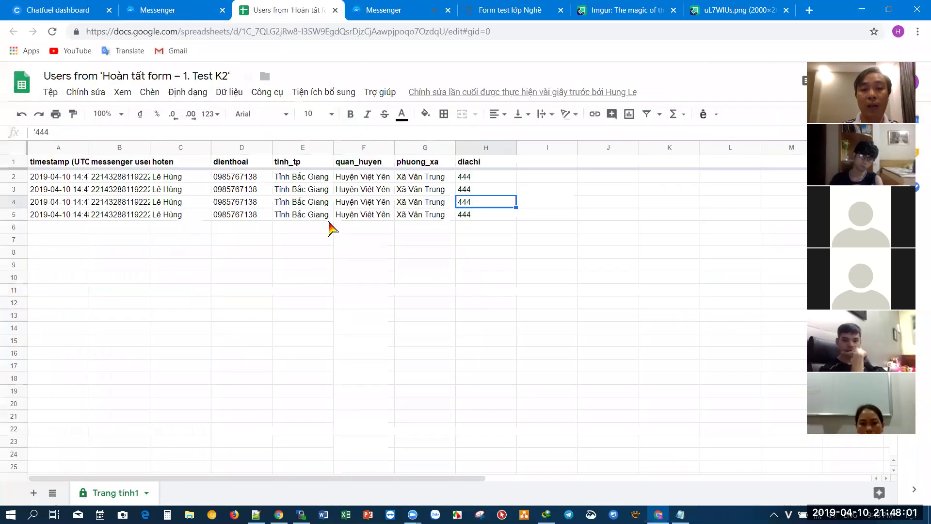
pyautogui.click(345, 253)
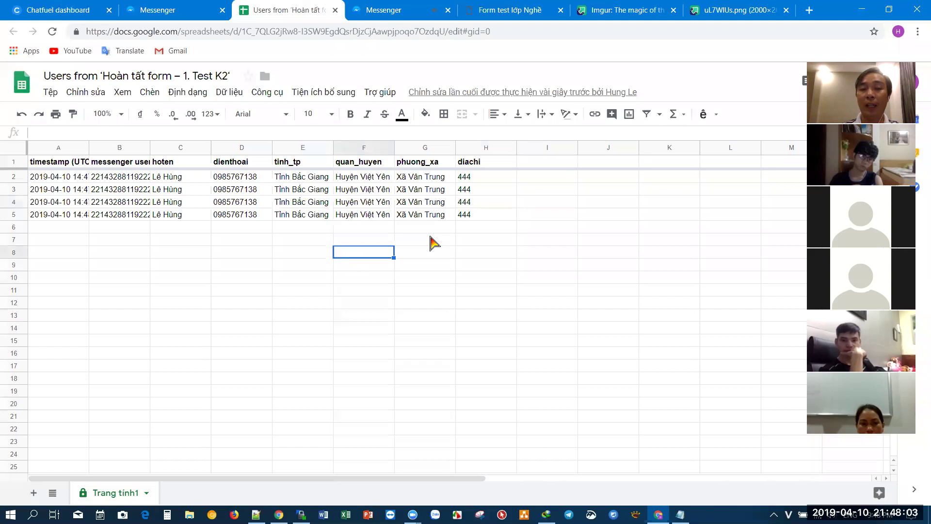
# Step: Add a Setup User Attribute card below Save to Google Sheets setting da_nhan_qua to yes
pyautogui.click(104, 12)
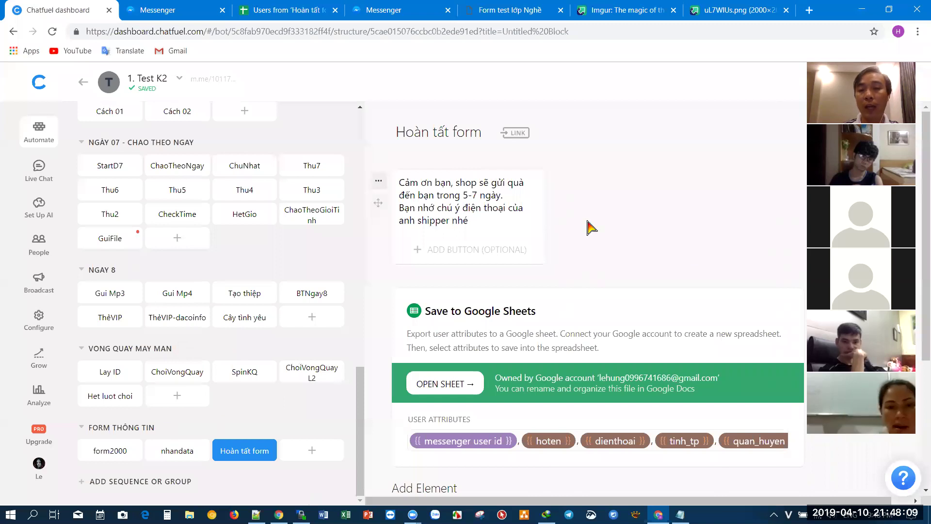
pyautogui.scroll(-4, 547, 432)
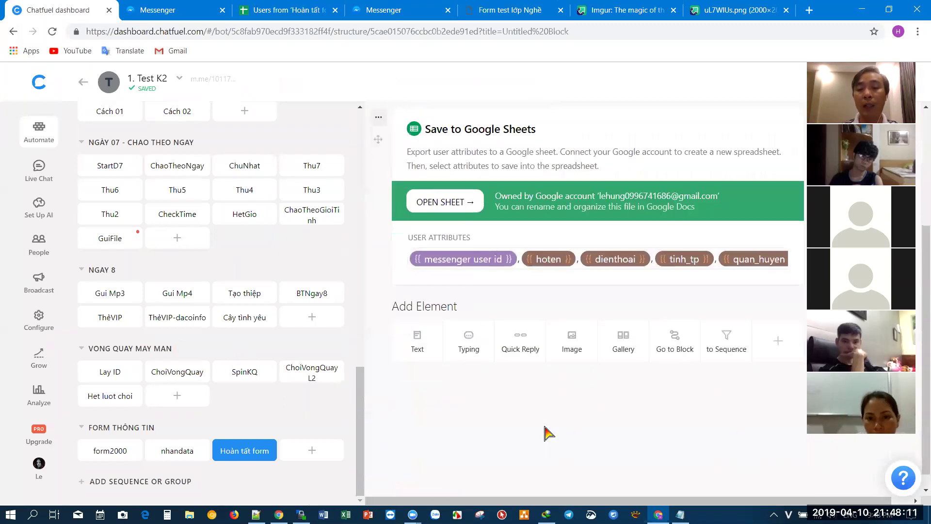
pyautogui.scroll(4, 547, 432)
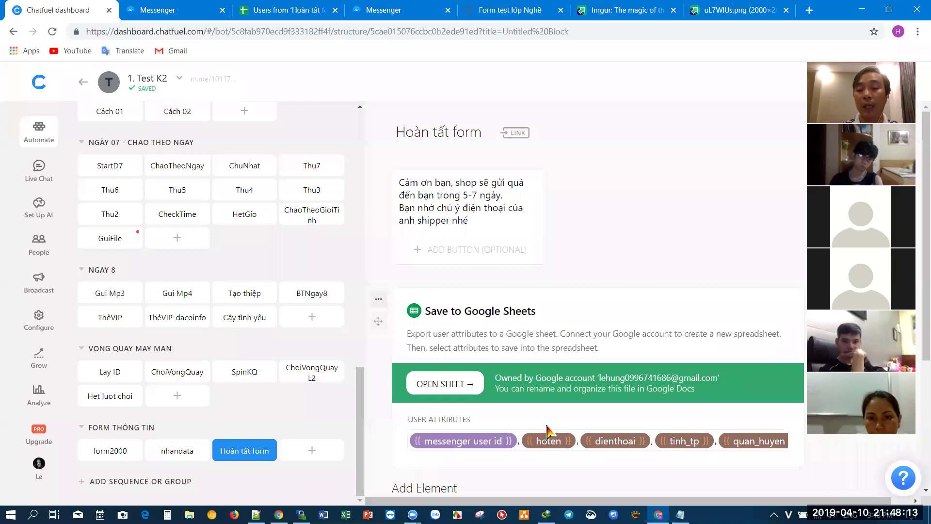
pyautogui.scroll(-3, 547, 432)
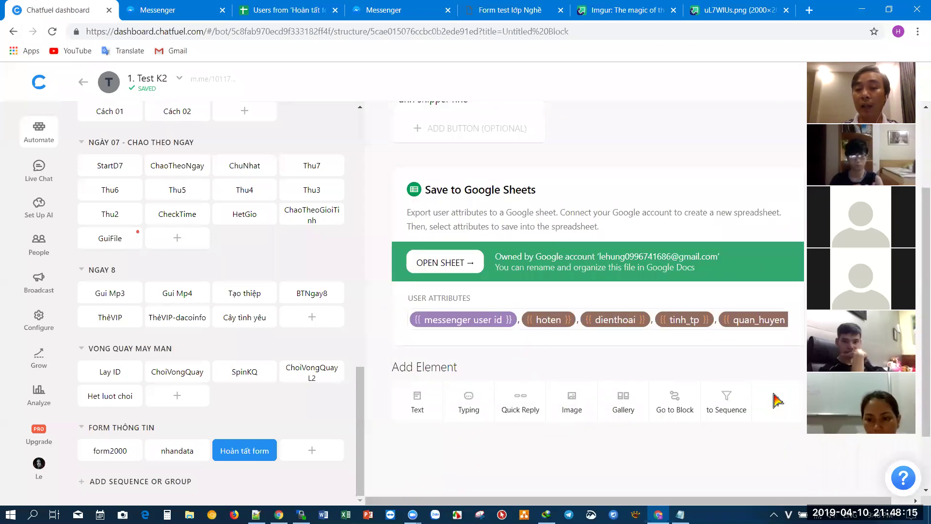
pyautogui.click(777, 401)
pyautogui.click(530, 187)
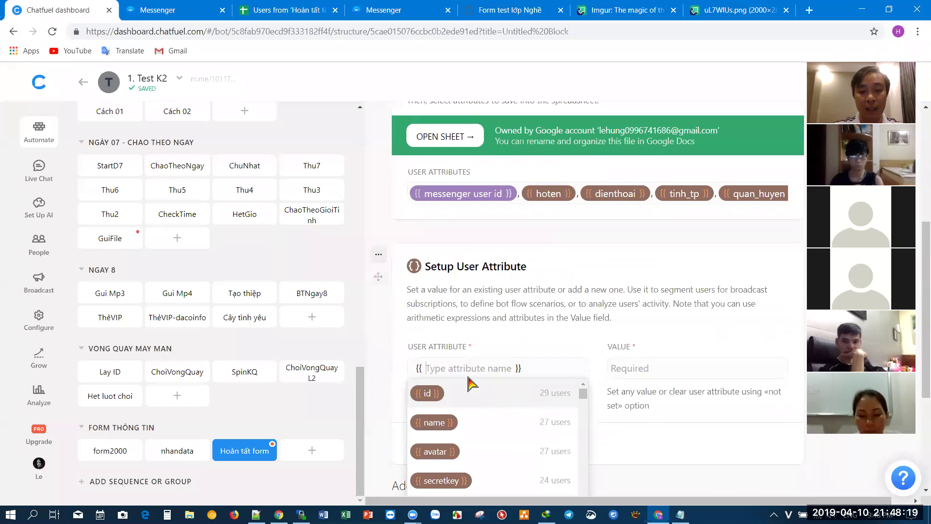
pyautogui.write('da_')
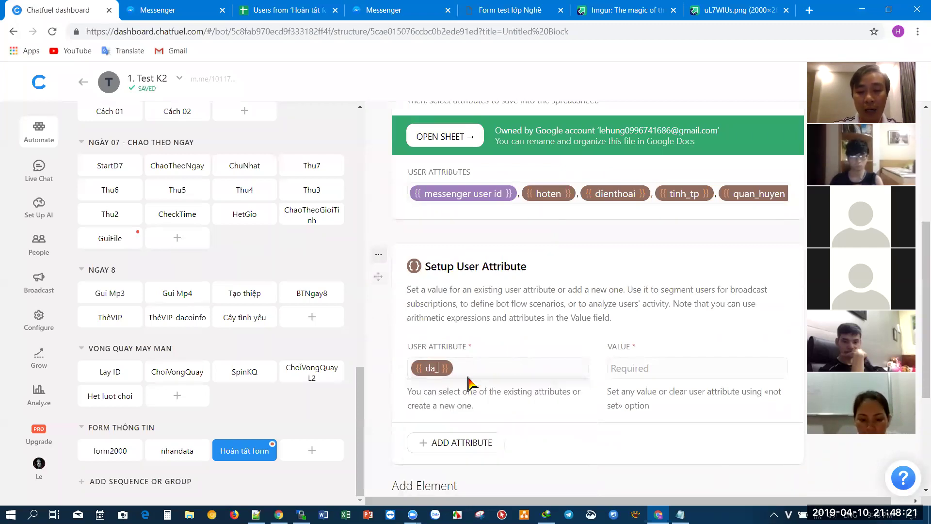
pyautogui.write('nhan_qua')
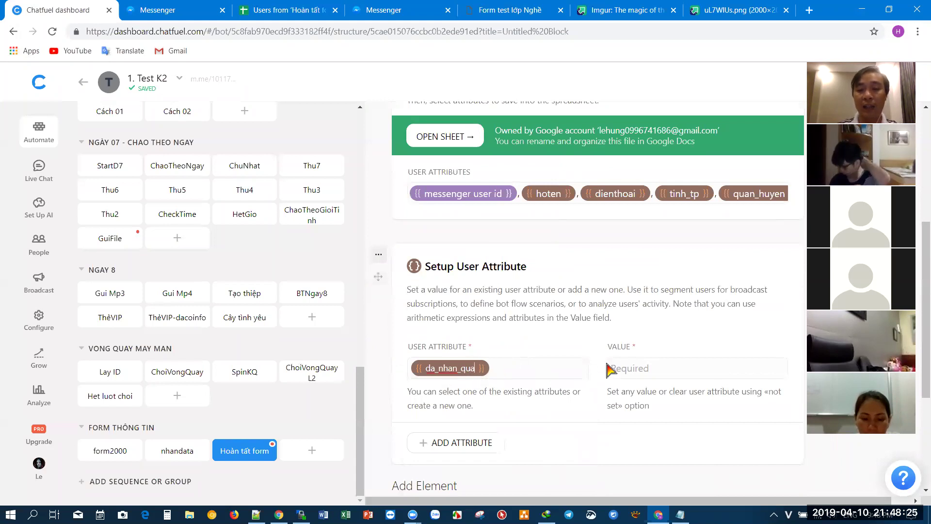
pyautogui.click(624, 374)
pyautogui.write('yes')
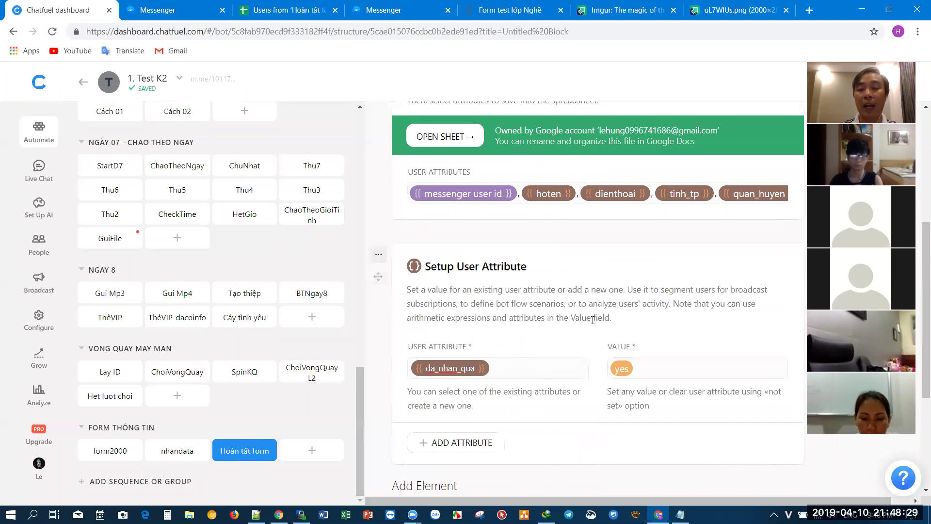
pyautogui.scroll(5, 490, 347)
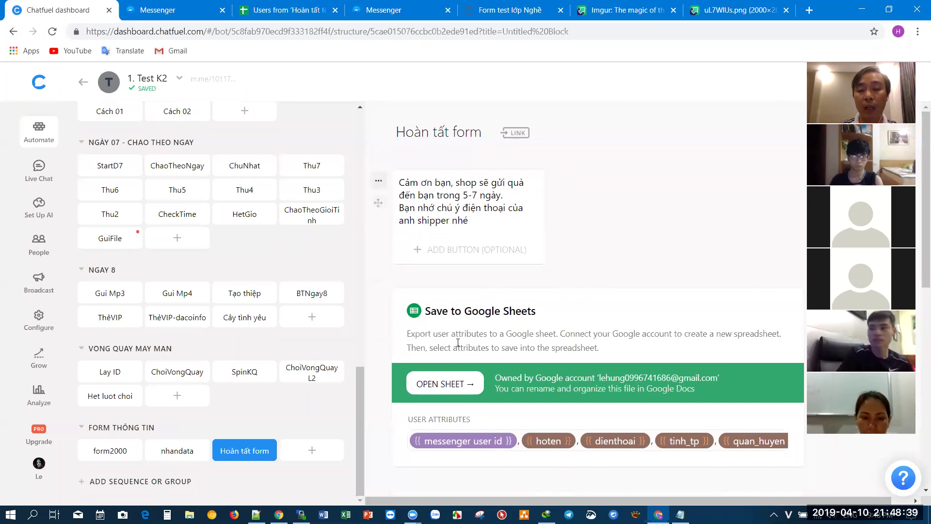
# Step: Add a Go to Block card at the top, limited to subscribers whose da_nhan_qua is yes
pyautogui.click(378, 160)
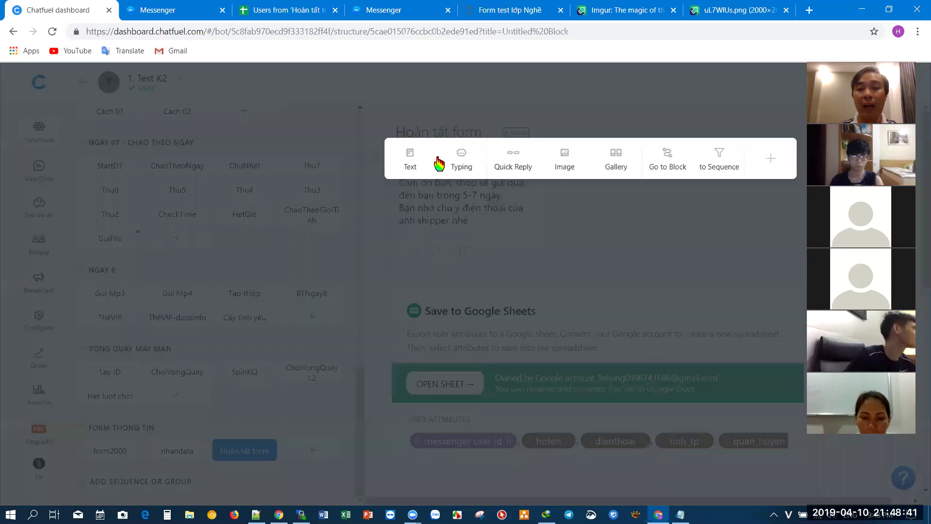
pyautogui.click(672, 167)
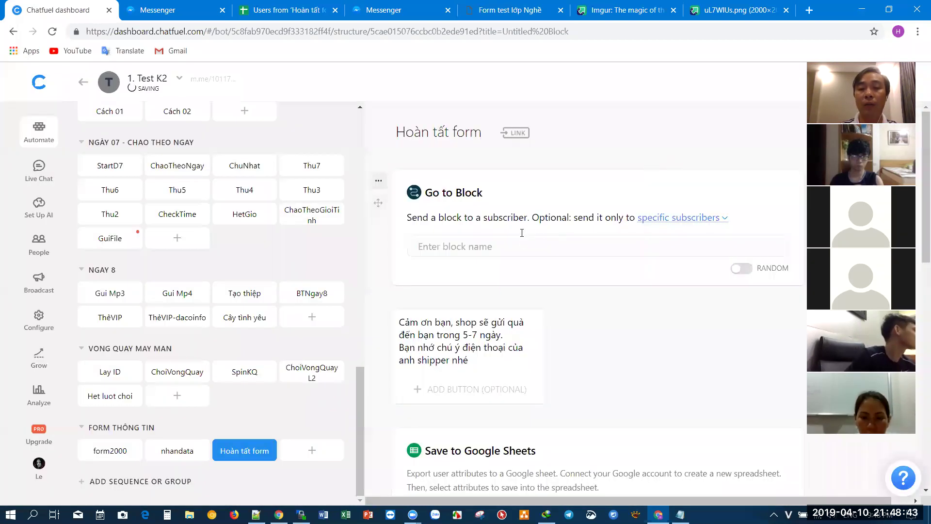
pyautogui.click(670, 219)
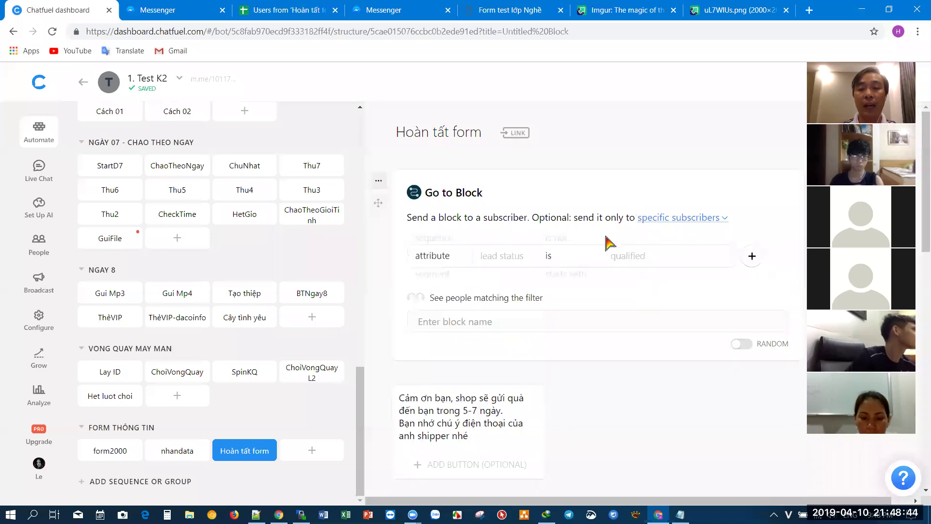
pyautogui.click(515, 259)
pyautogui.write('da')
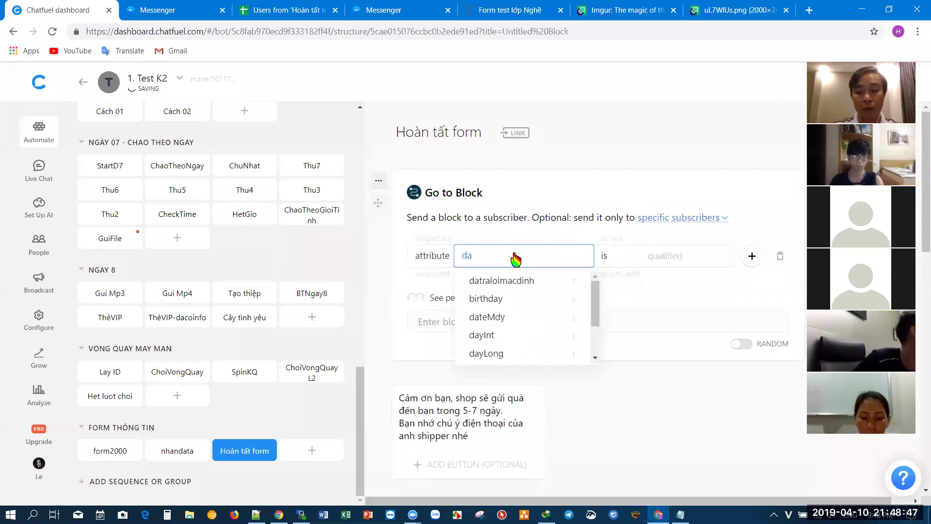
pyautogui.write('_nha')
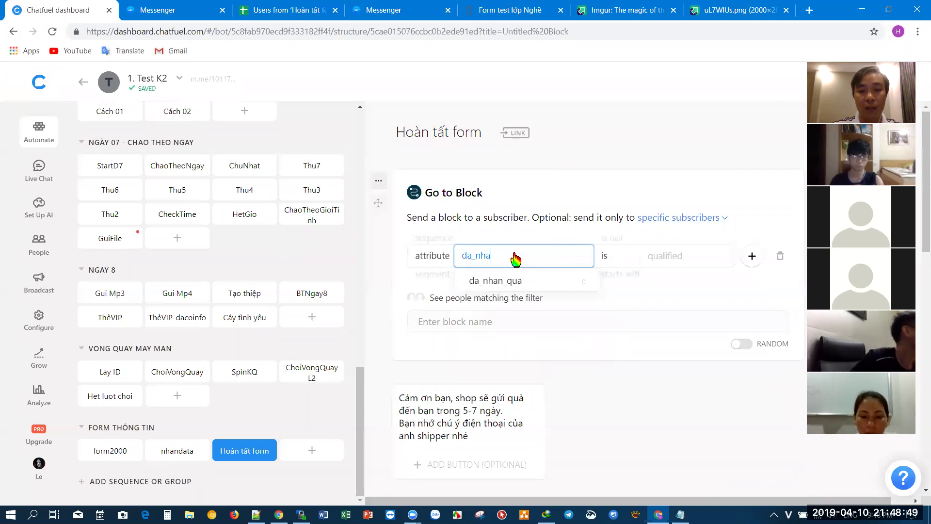
pyautogui.write('n_qua')
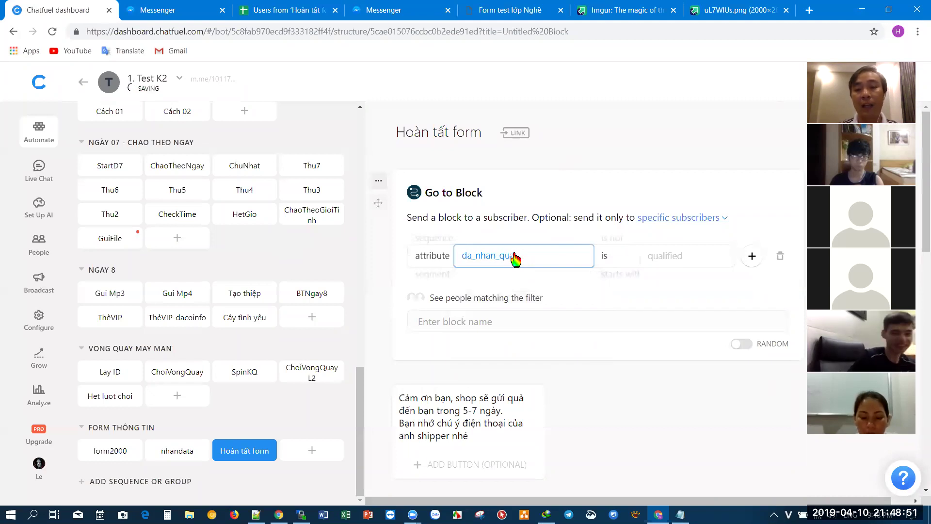
pyautogui.click(671, 257)
pyautogui.click(601, 294)
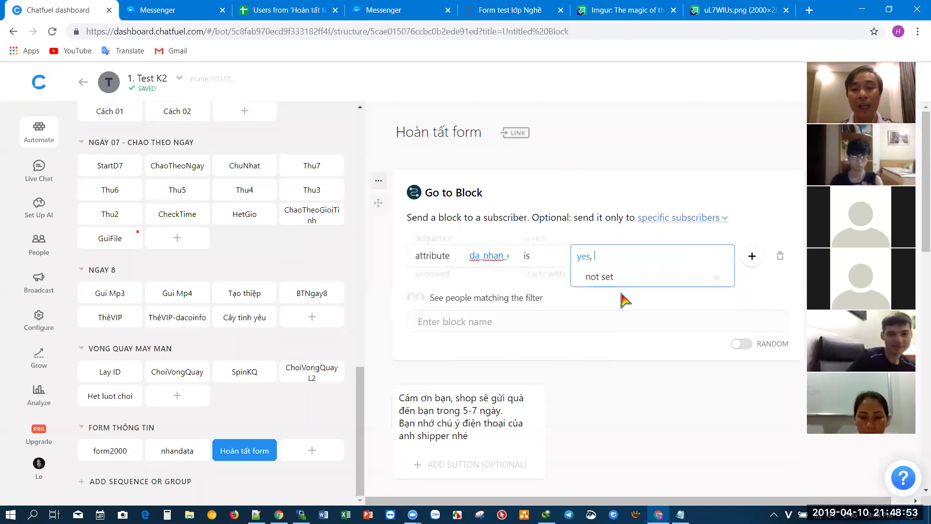
# Step: Set the card's destination block name to 'Đã nhận quà 10'
pyautogui.click(523, 322)
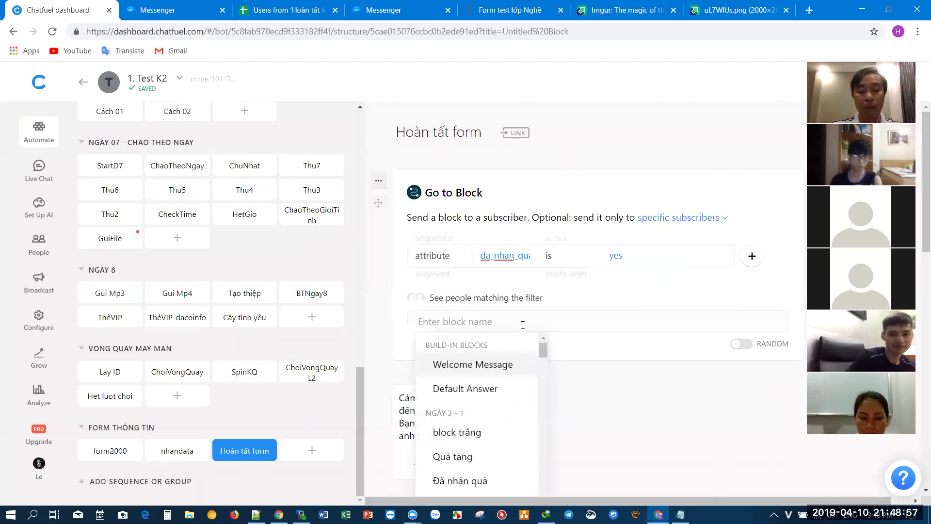
pyautogui.write('B')
pyautogui.press('BackSpace')
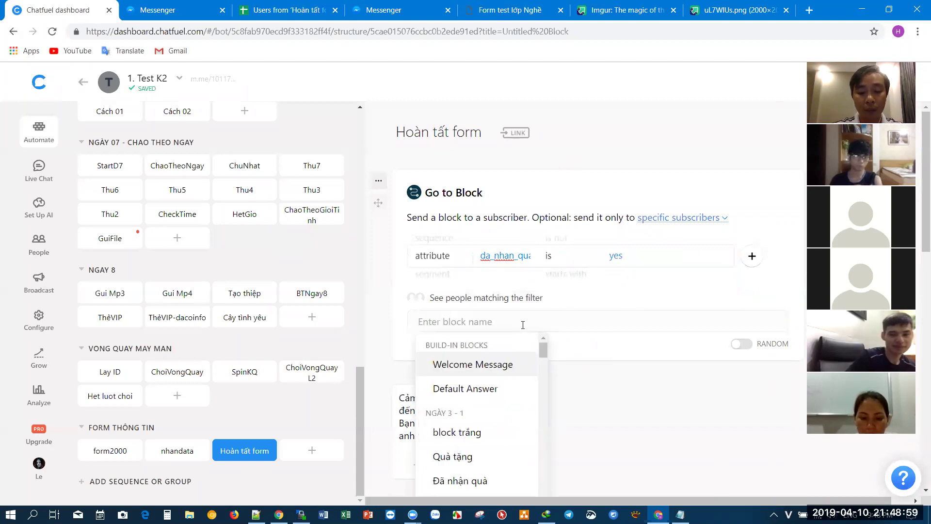
pyautogui.write('Dada')
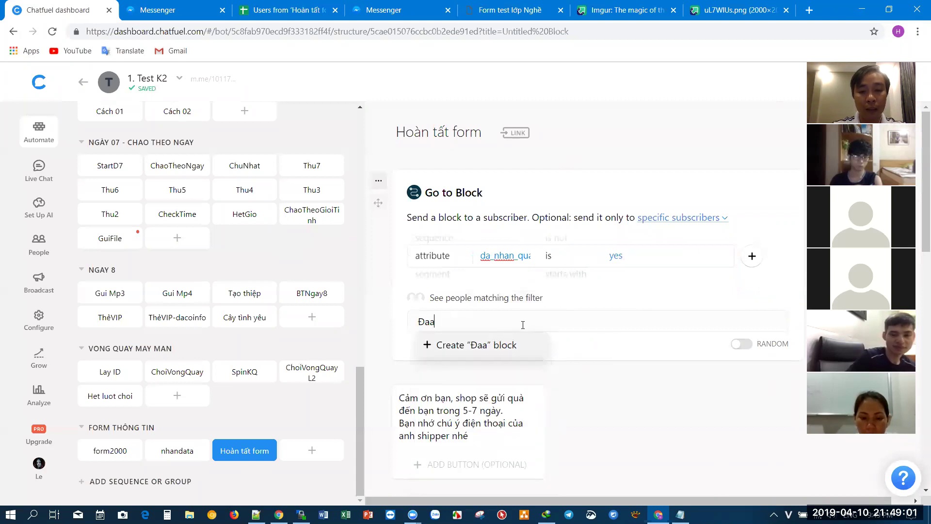
pyautogui.write('x nhận quaf')
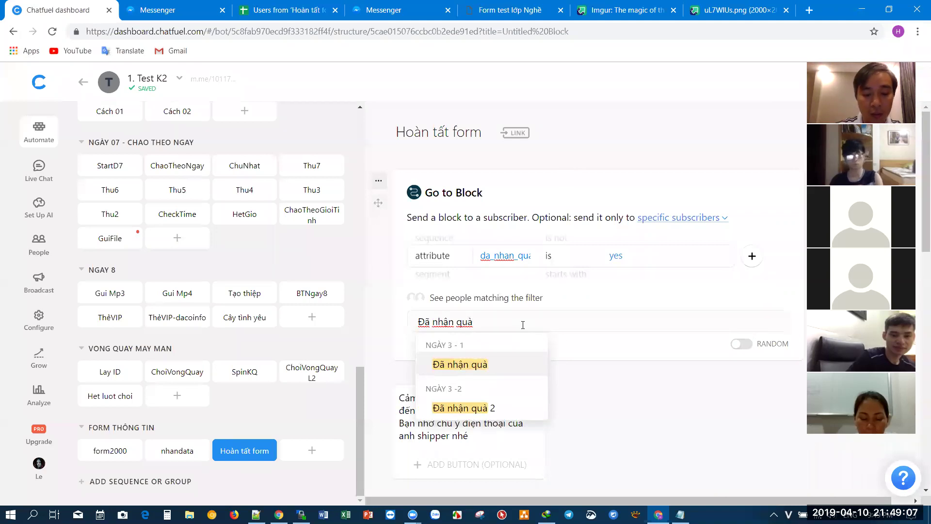
pyautogui.write(' 10')
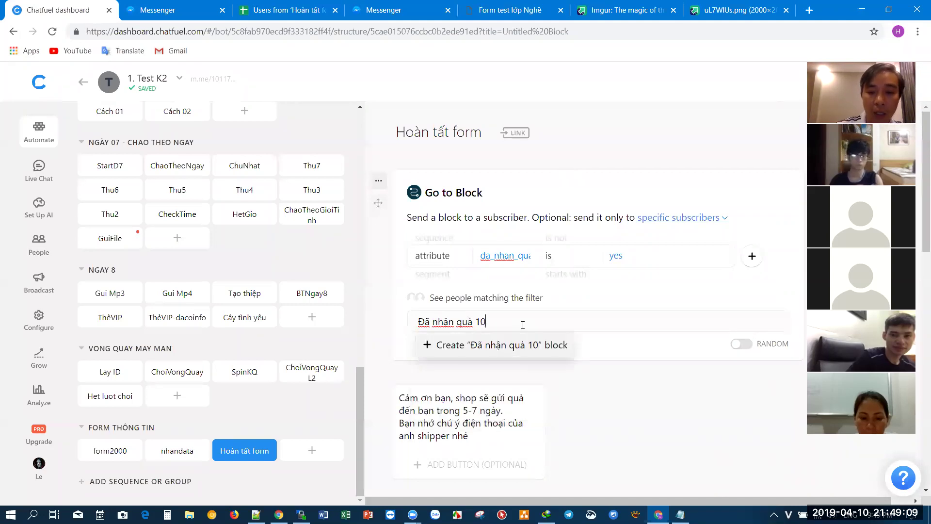
# Step: Create the Đã nhận quà 10 block with the reply 'Bạn ơi, shop đã ghi nhận thông tin… đừng bấm nút Đúng rồi'
pyautogui.click(524, 350)
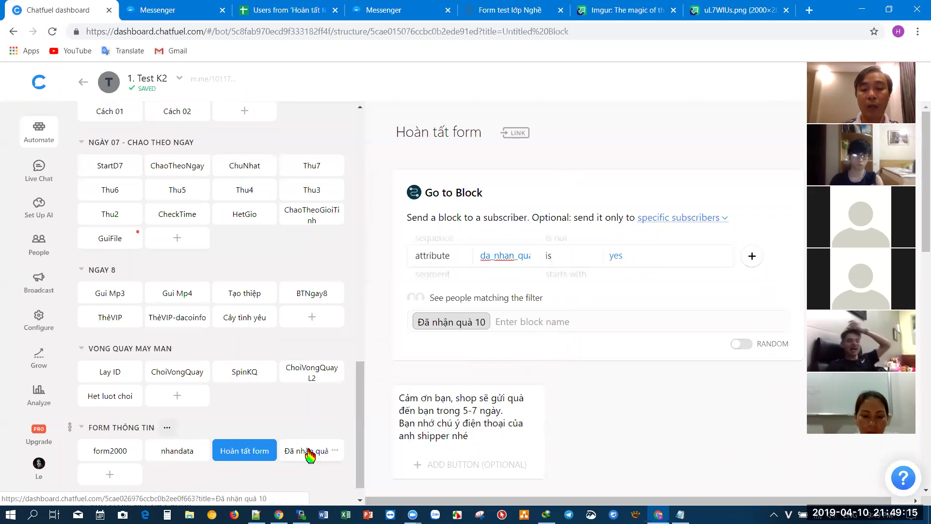
pyautogui.click(310, 455)
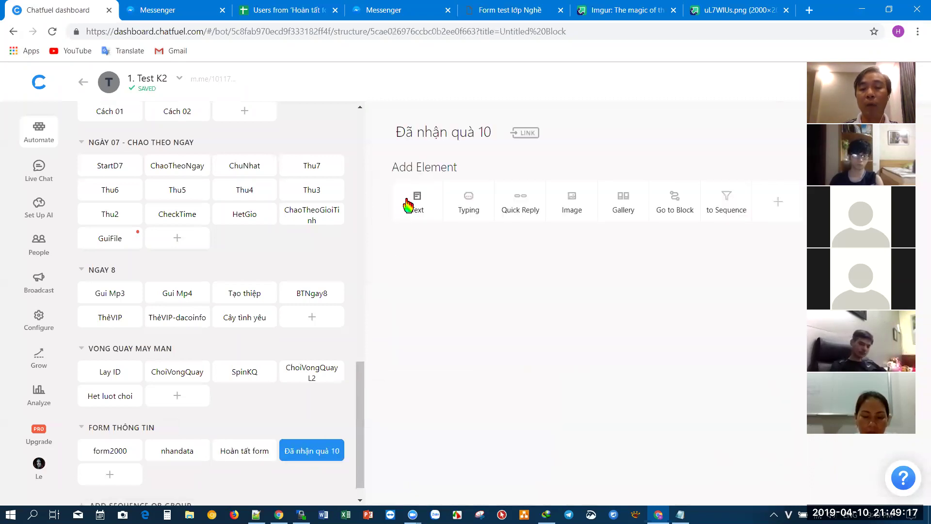
pyautogui.click(420, 210)
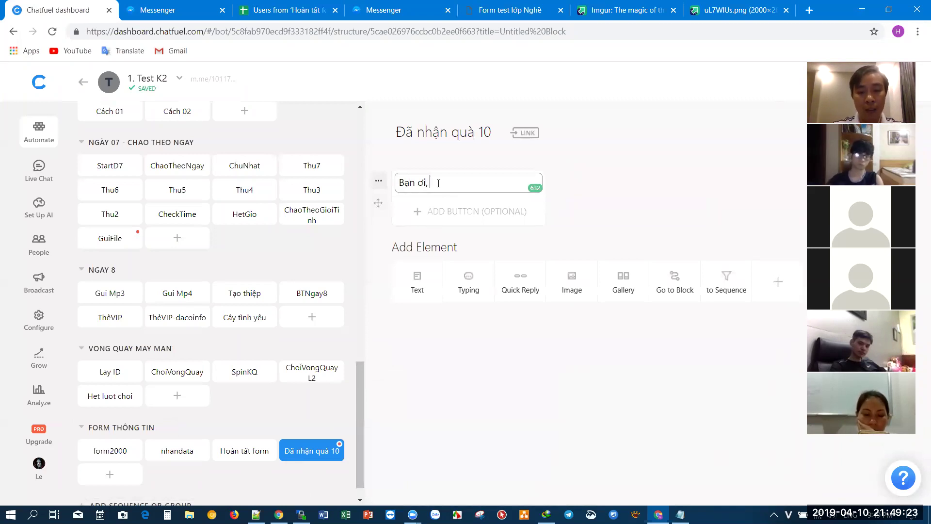
pyautogui.write('Bạn ơi, shop đã ')
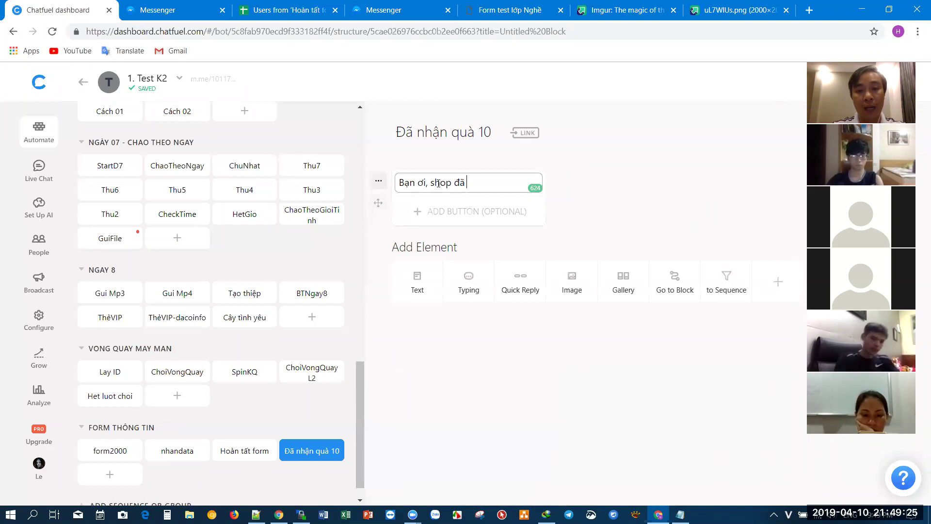
pyautogui.write('ghi nhận thông')
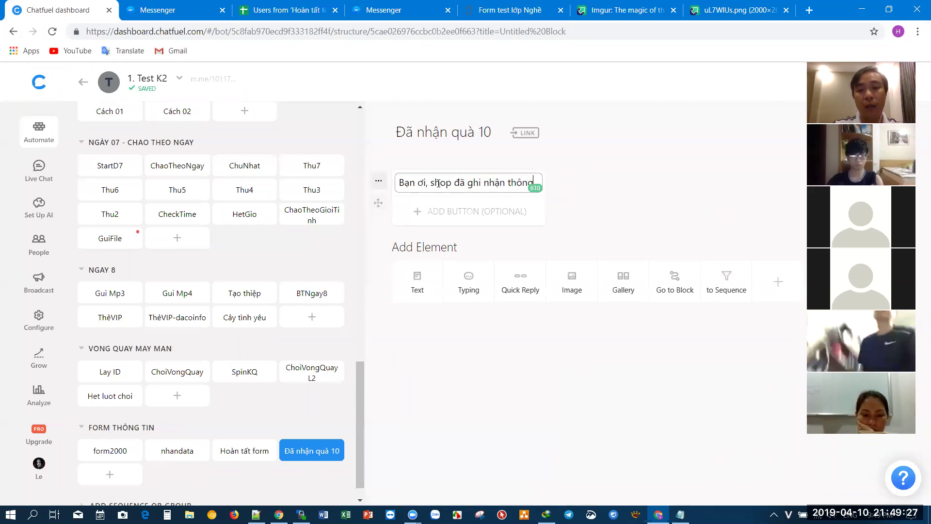
pyautogui.write(' tin')
pyautogui.write(' cuả bạn ro')
pyautogui.write('i, đừng ba')
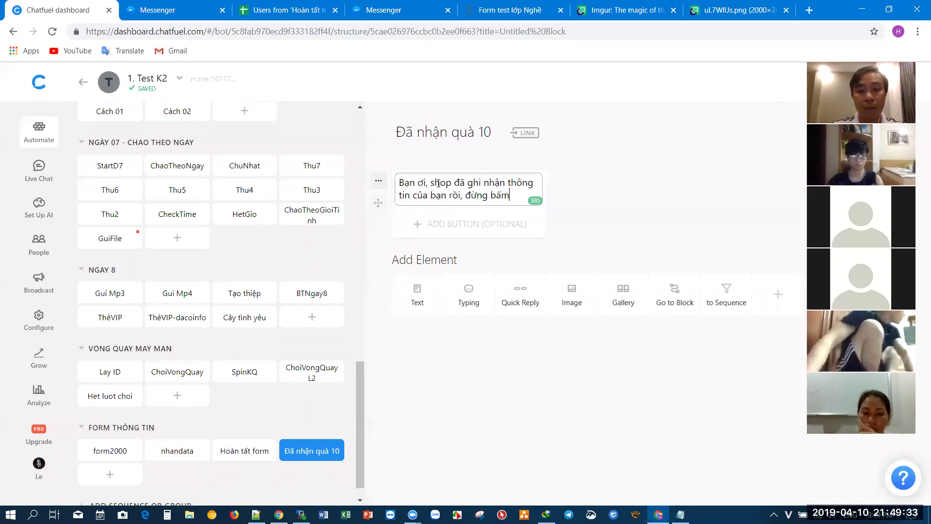
pyautogui.write('m nút Đu')
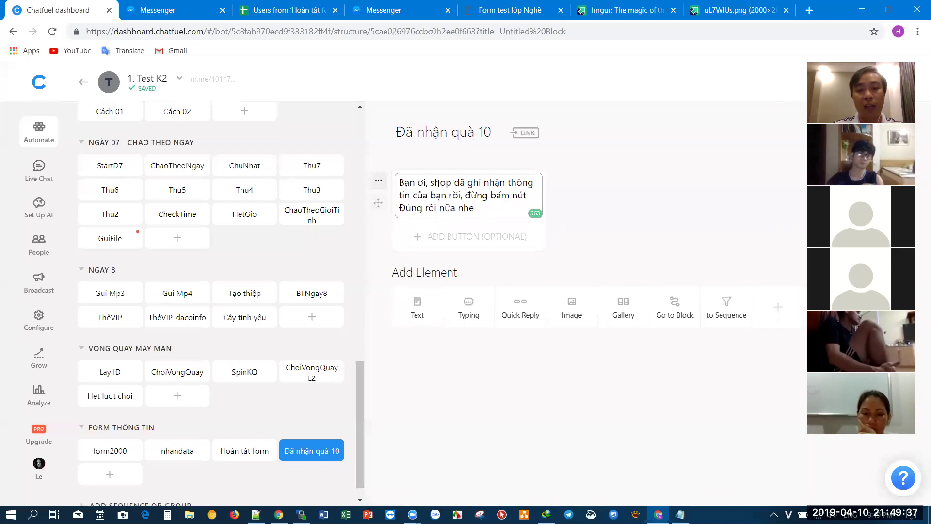
pyautogui.click(578, 178)
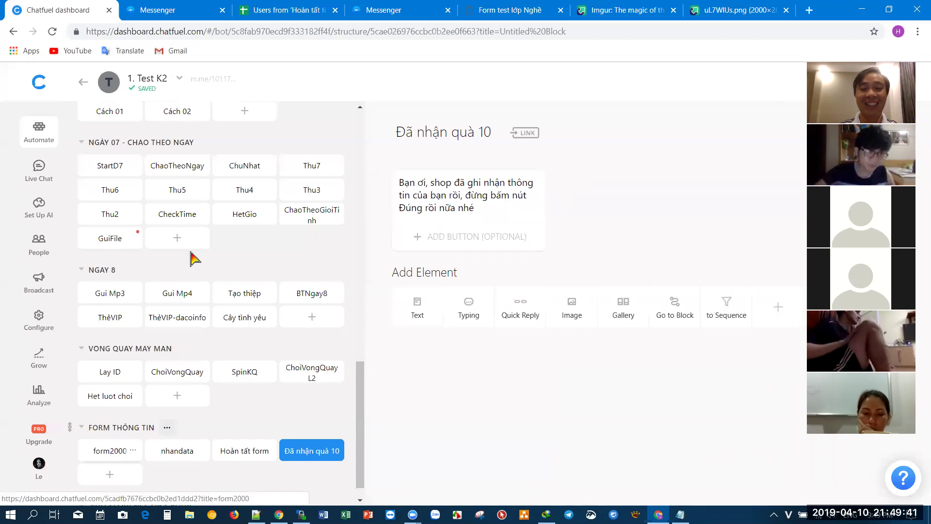
# Step: Press ĐÚNG RỒI twice in the Test K2 chat and check the sheet gains no new row
pyautogui.click(151, 9)
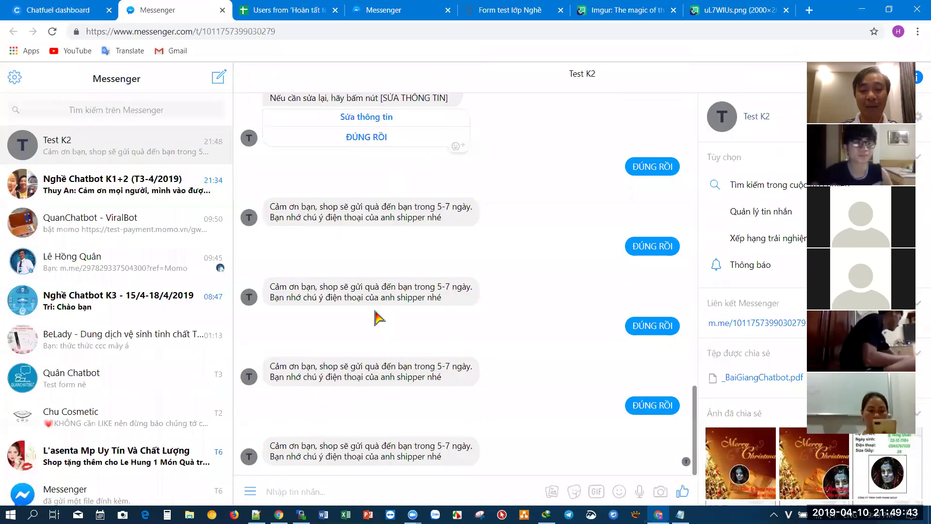
pyautogui.click(366, 138)
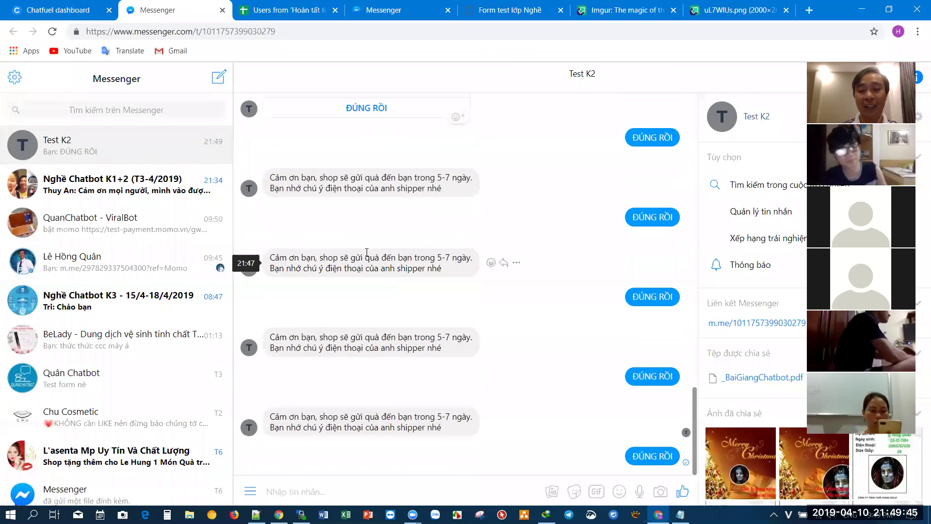
pyautogui.click(296, 11)
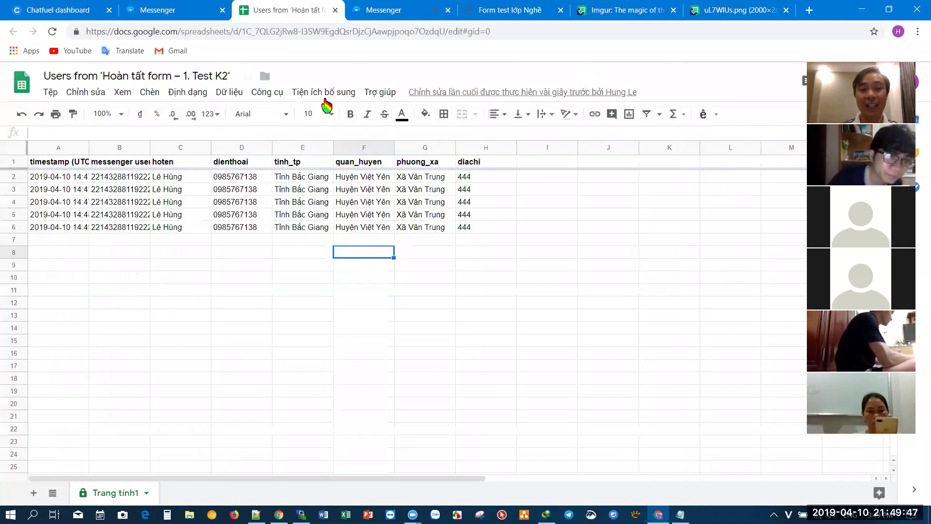
pyautogui.click(150, 9)
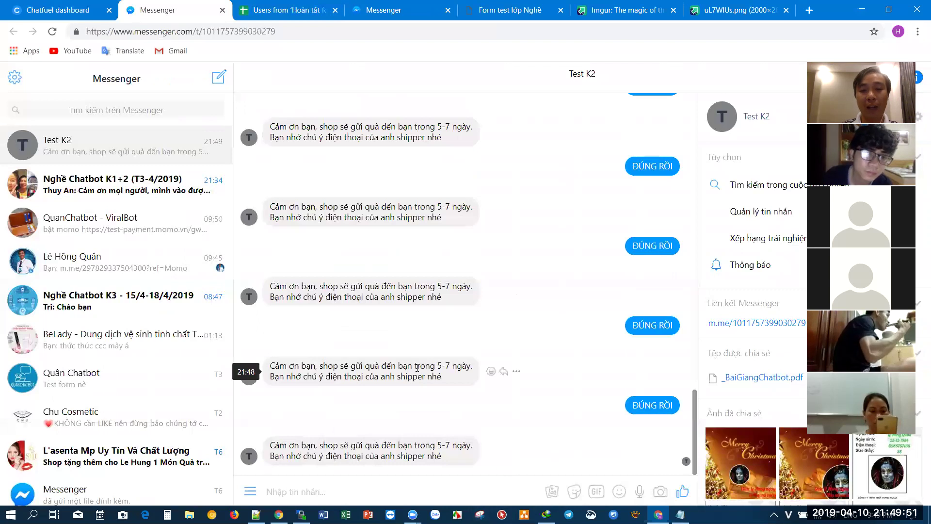
pyautogui.scroll(3, 397, 222)
pyautogui.click(368, 179)
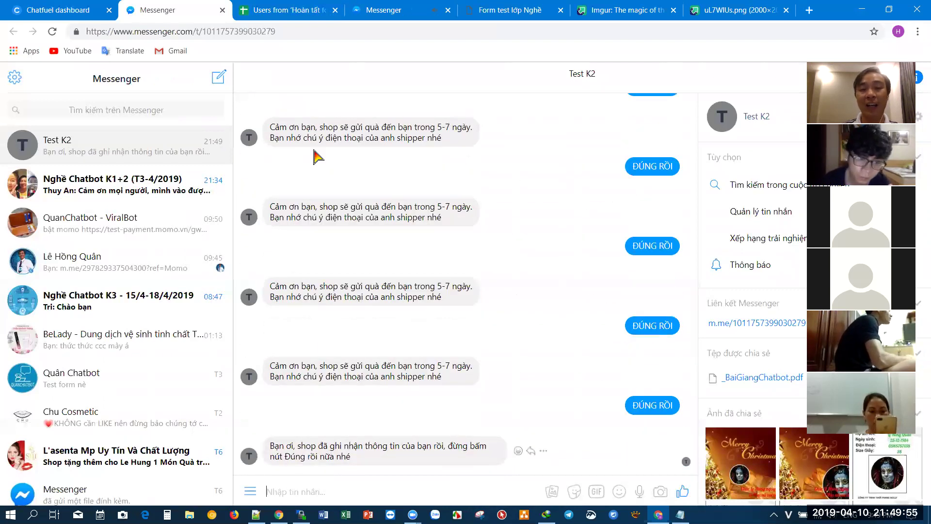
pyautogui.click(291, 10)
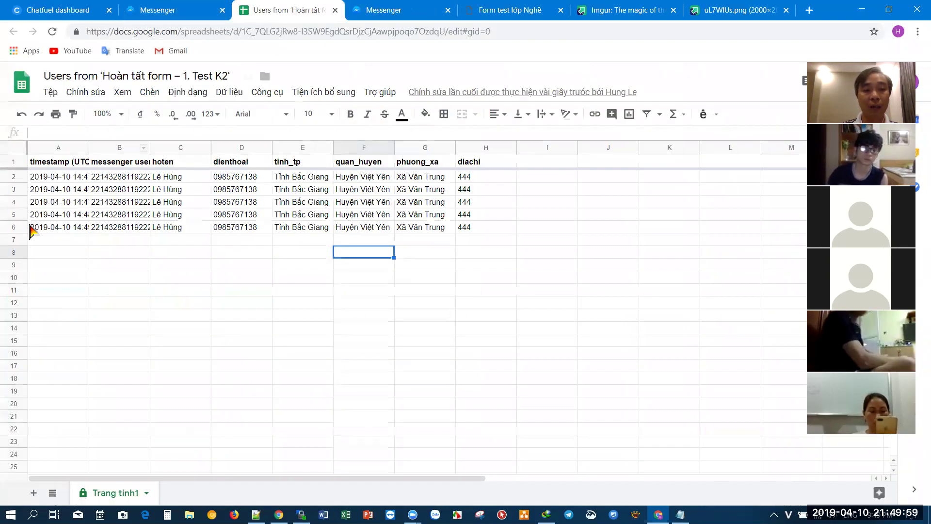
# Step: Press ĐÚNG RỒI again on the earlier summaries and recheck the form entries sheet
pyautogui.click(165, 10)
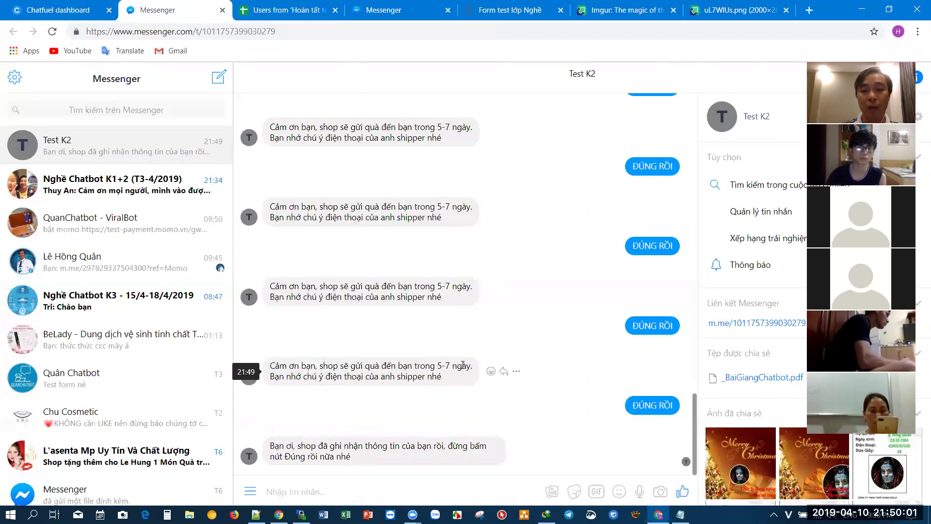
pyautogui.click(370, 221)
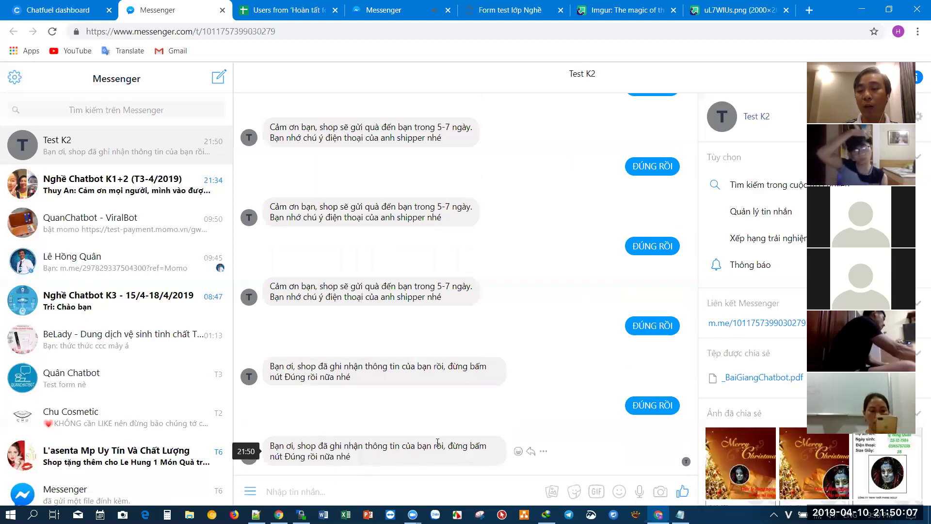
pyautogui.scroll(2, 438, 443)
pyautogui.click(370, 142)
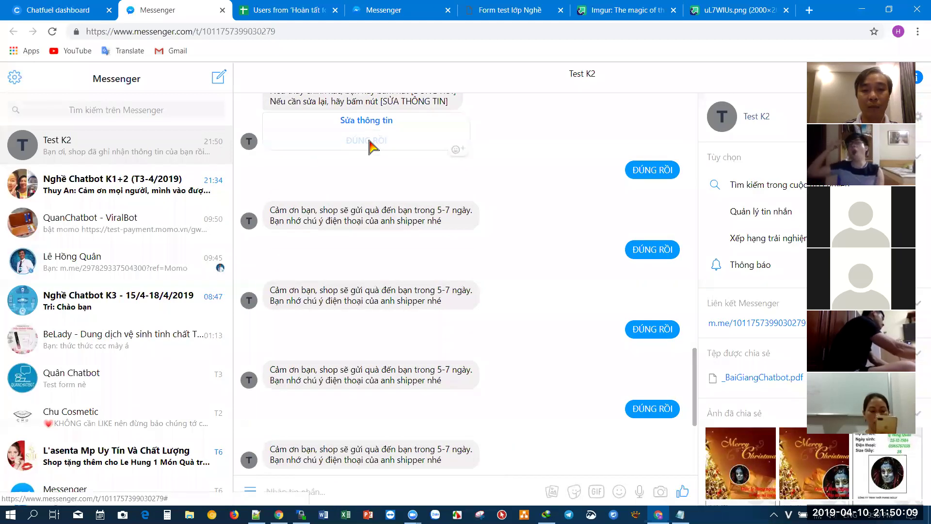
pyautogui.click(289, 9)
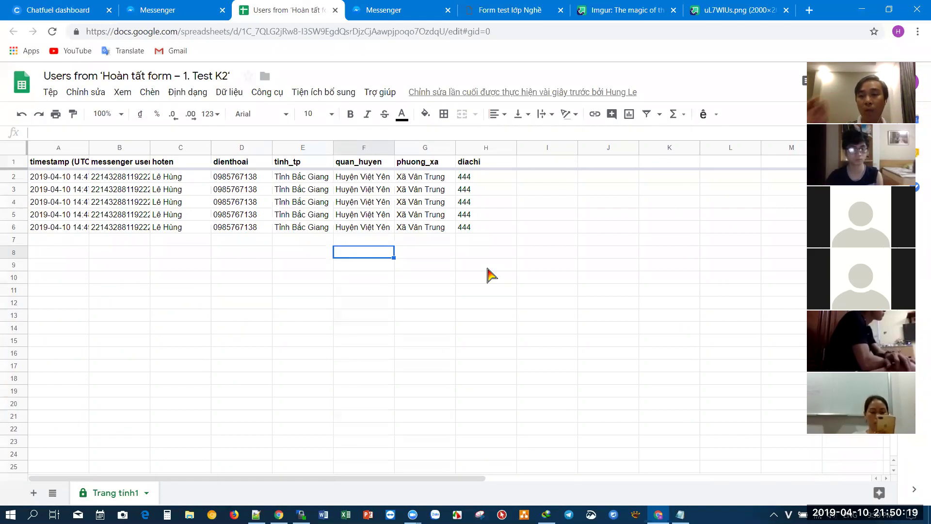
# Step: Open the Hoàn tất form block to review its da_nhan_qua redirect rule
pyautogui.click(48, 10)
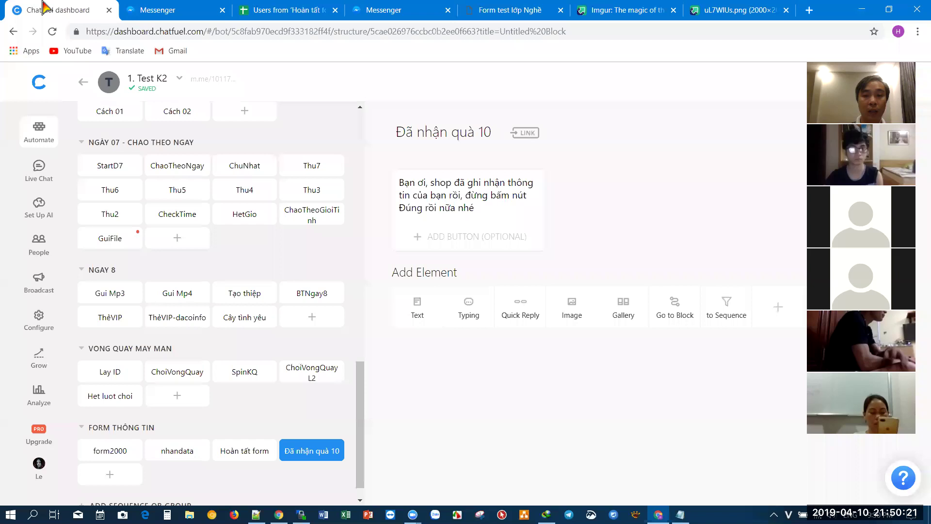
pyautogui.click(246, 450)
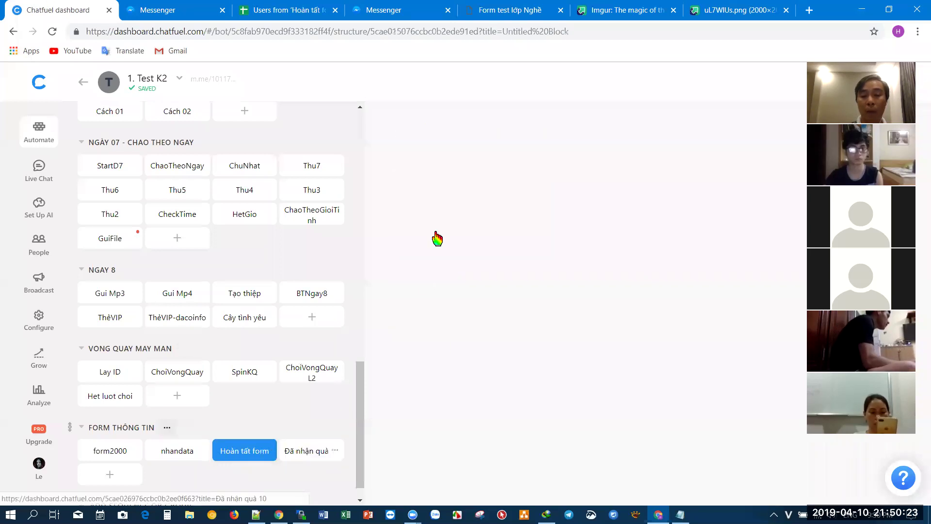
pyautogui.scroll(-10, 562, 349)
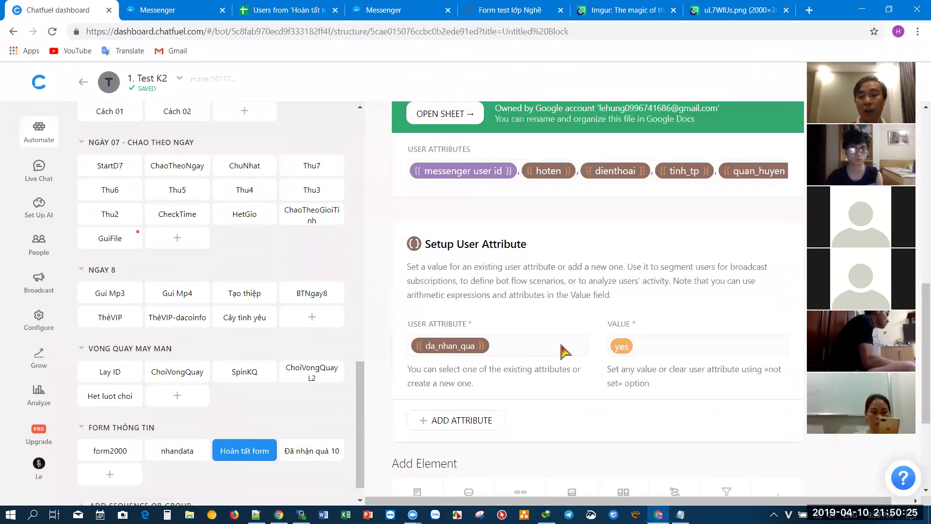
pyautogui.scroll(10, 617, 209)
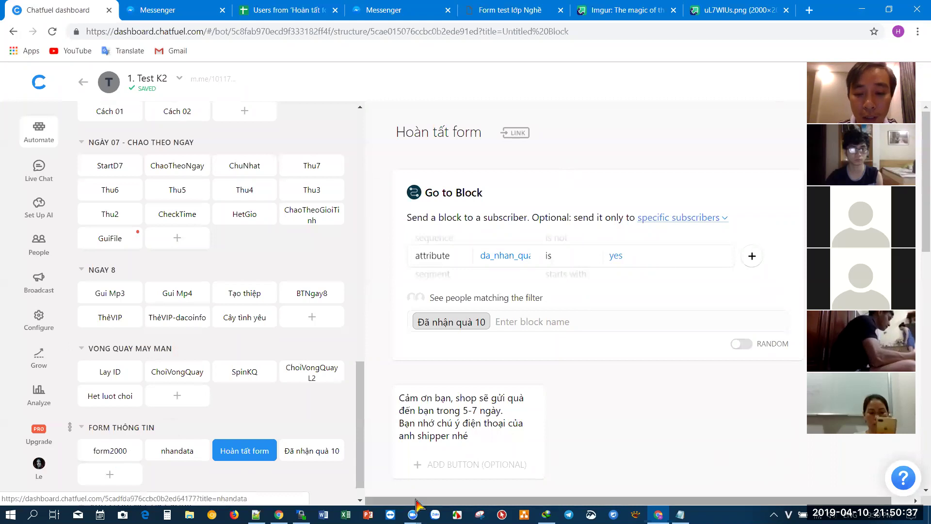
# Step: Bring up the Notepad notes and select the whole info2000 webview URL
pyautogui.click(681, 514)
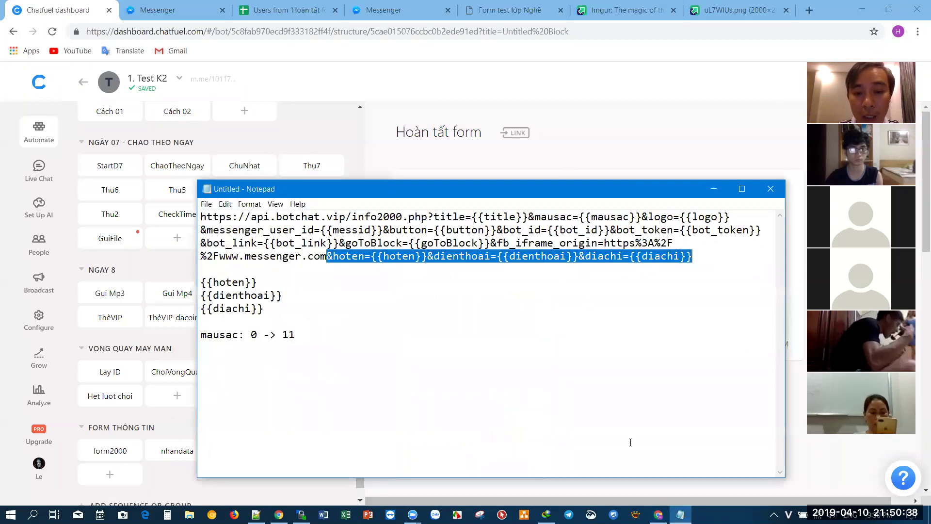
pyautogui.click(347, 265)
pyautogui.moveTo(694, 257); pyautogui.dragTo(201, 214)
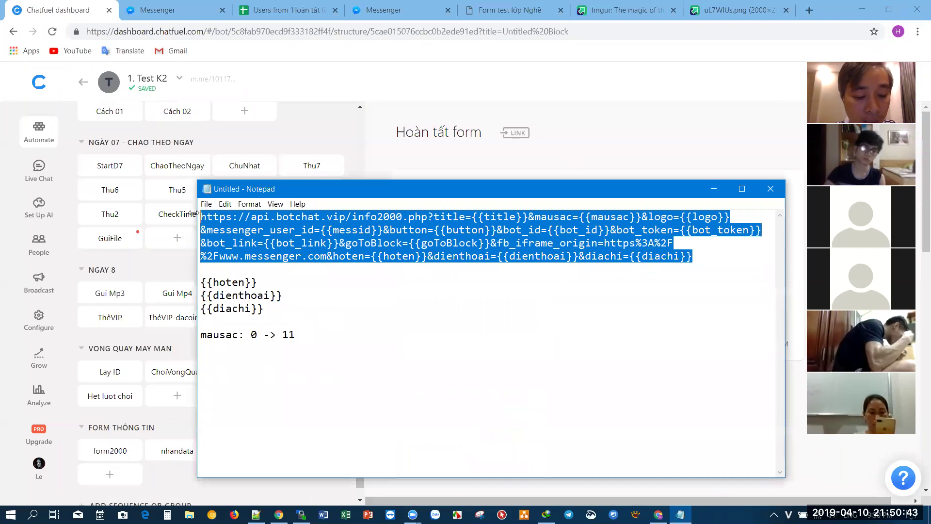
pyautogui.click(613, 129)
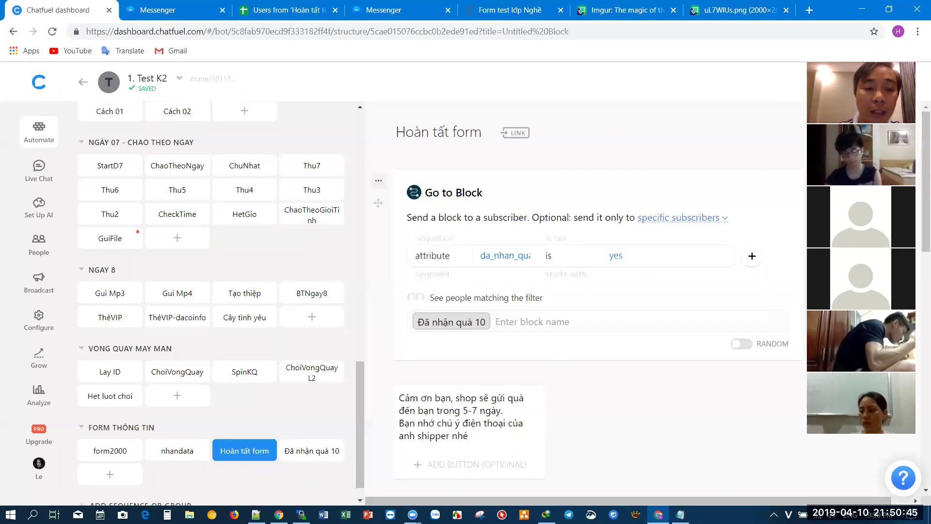
pyautogui.click(101, 452)
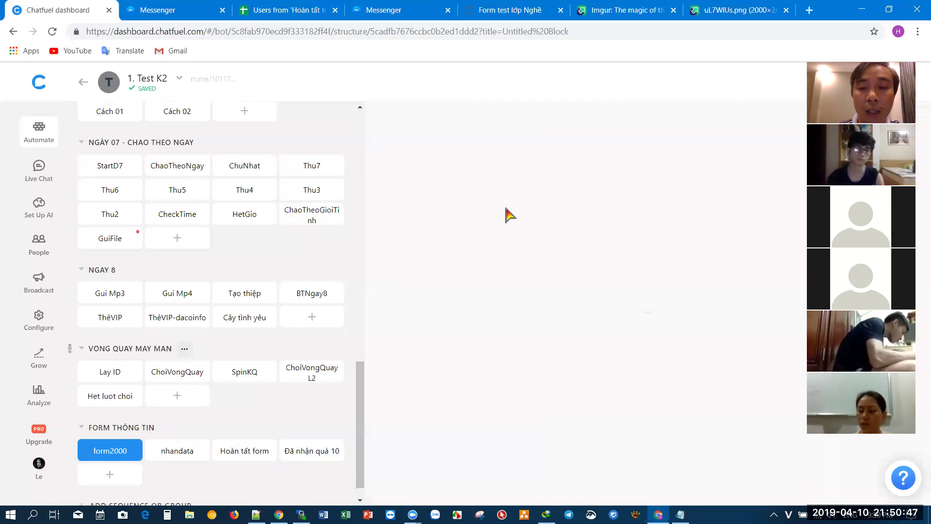
pyautogui.scroll(-4, 514, 215)
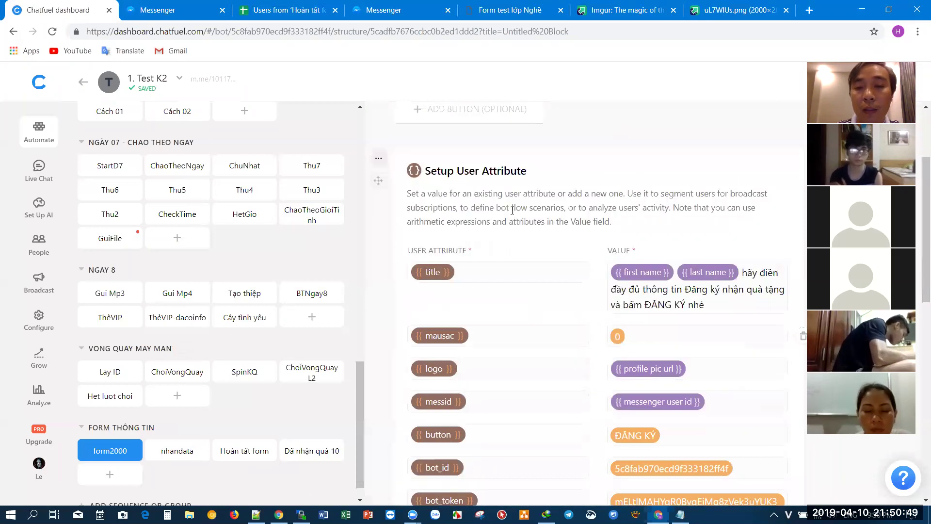
pyautogui.scroll(-10, 514, 214)
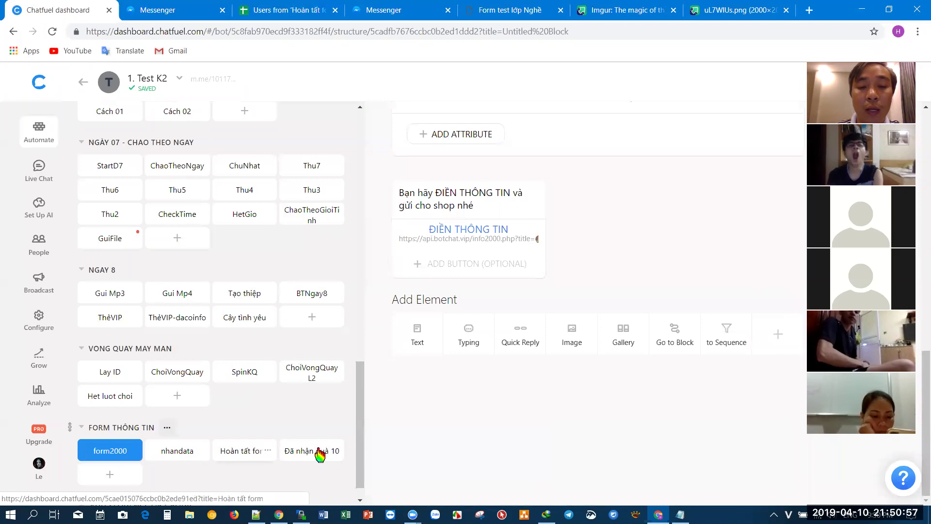
pyautogui.scroll(5, 470, 461)
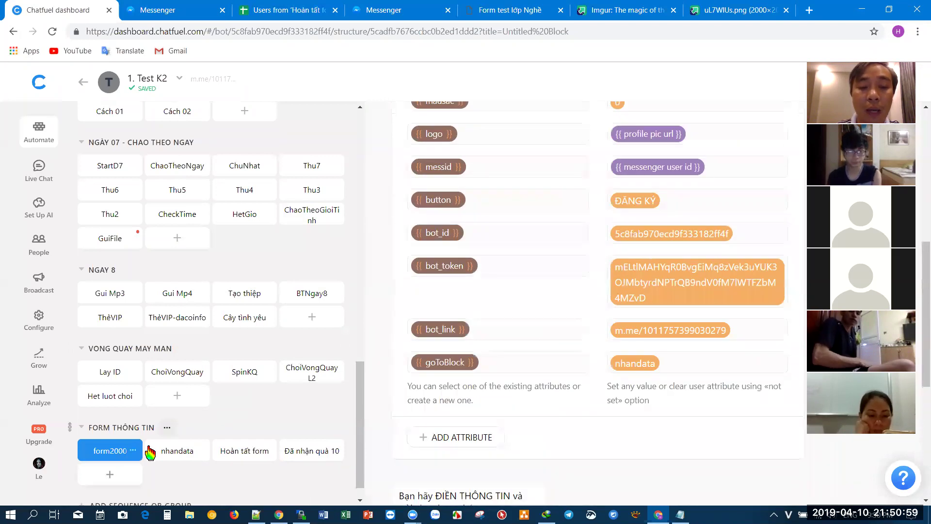
pyautogui.click(187, 461)
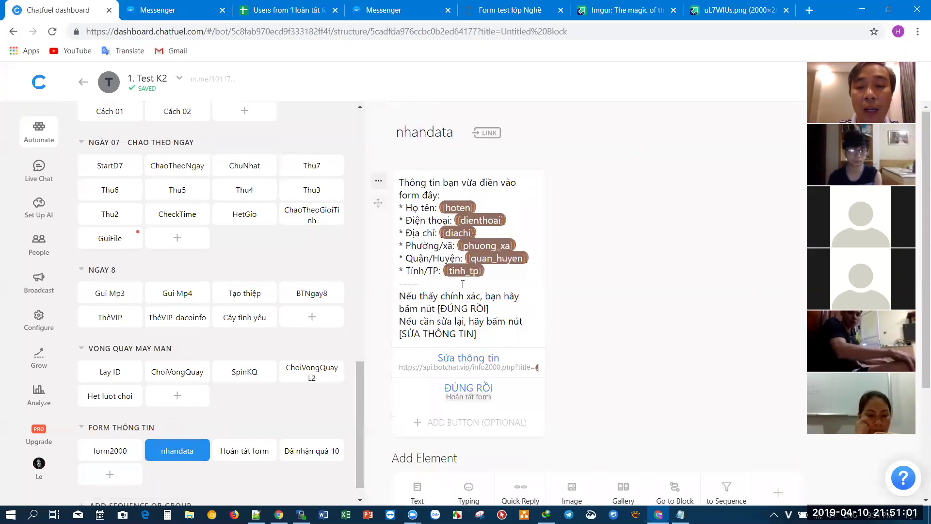
pyautogui.click(223, 456)
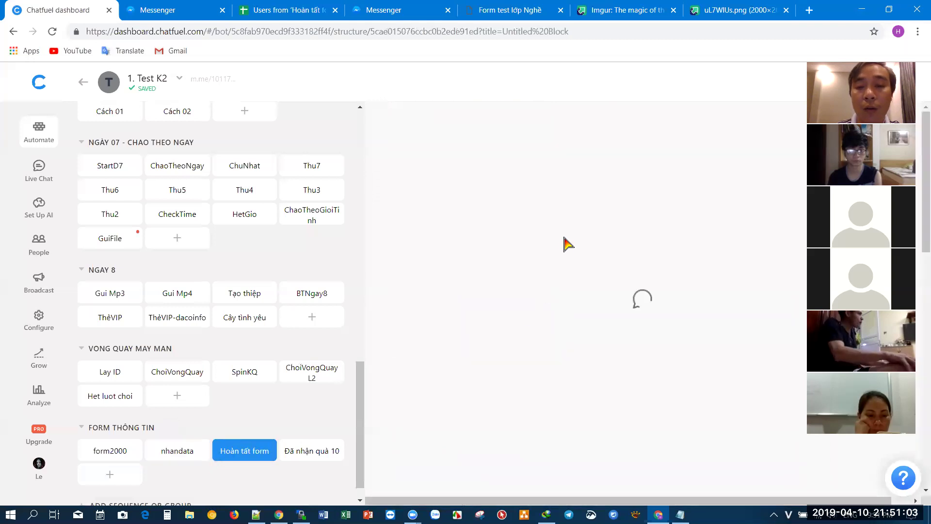
pyautogui.scroll(-2, 570, 242)
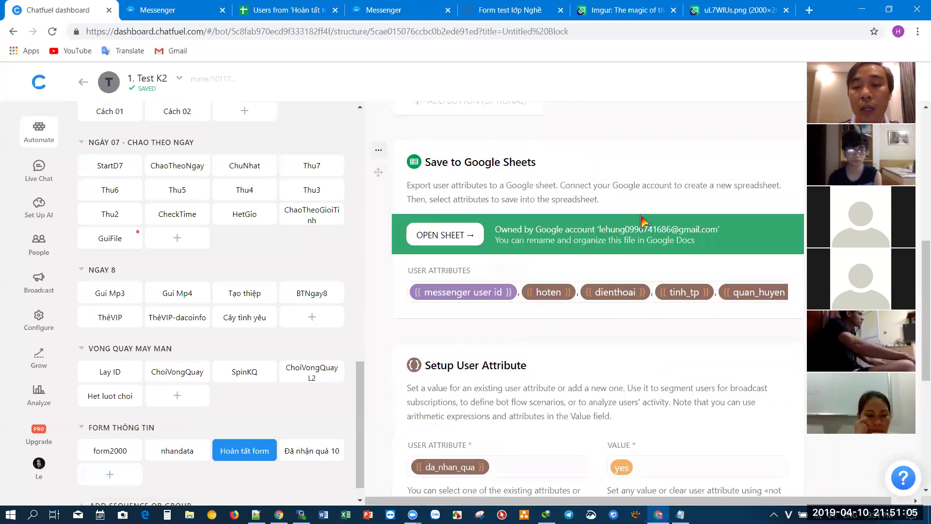
pyautogui.click(317, 454)
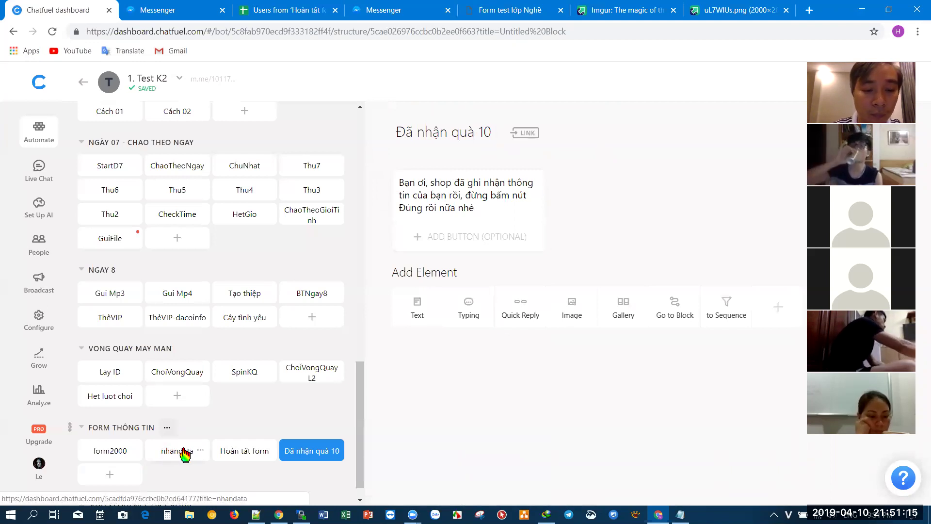
pyautogui.click(240, 461)
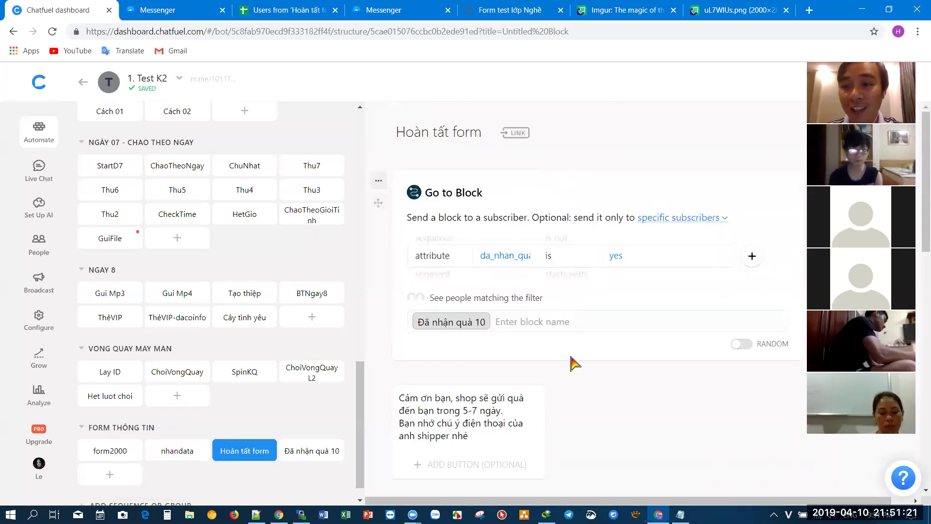
pyautogui.scroll(-10, 572, 361)
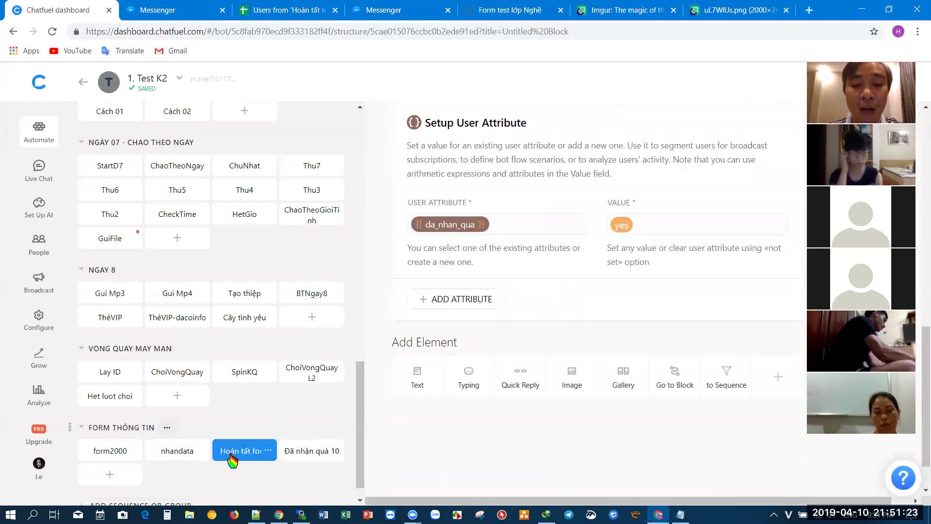
pyautogui.scroll(6, 245, 451)
pyautogui.scroll(11, 437, 363)
pyautogui.scroll(3, 427, 361)
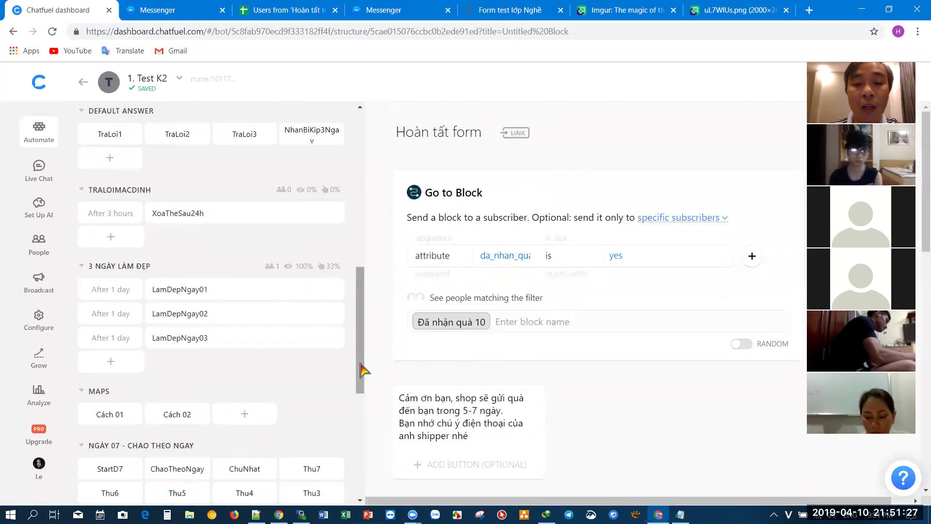
pyautogui.scroll(-7, 363, 371)
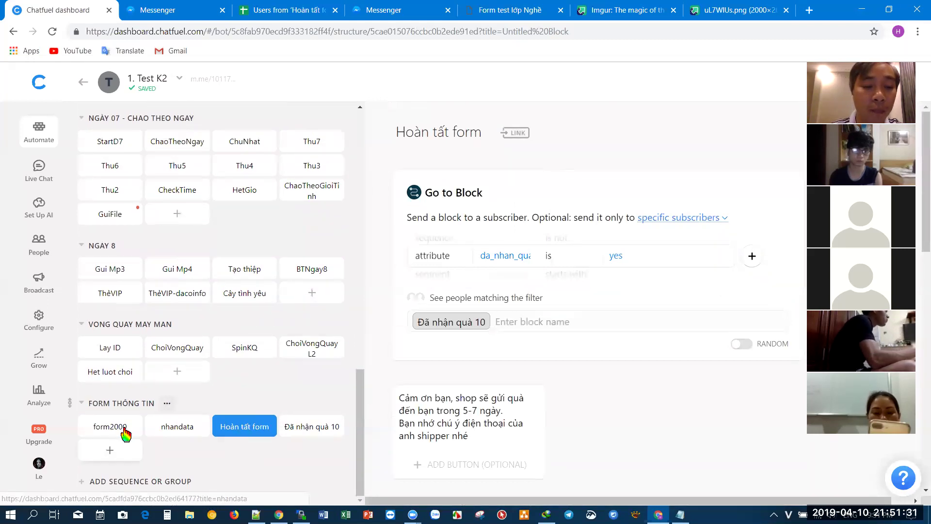
# Step: Clone the FORM THÔNG TIN group into K2 Nghề bot and dismiss the success notice
pyautogui.click(166, 404)
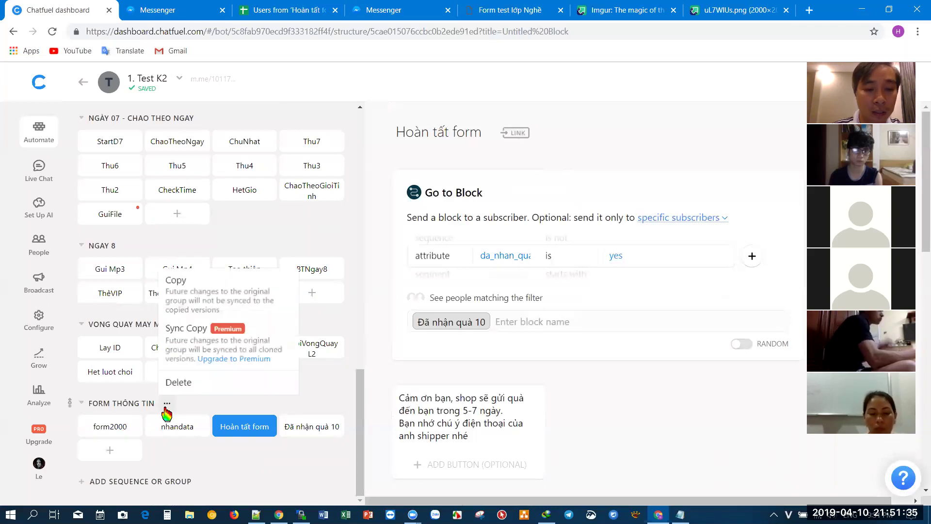
pyautogui.click(185, 306)
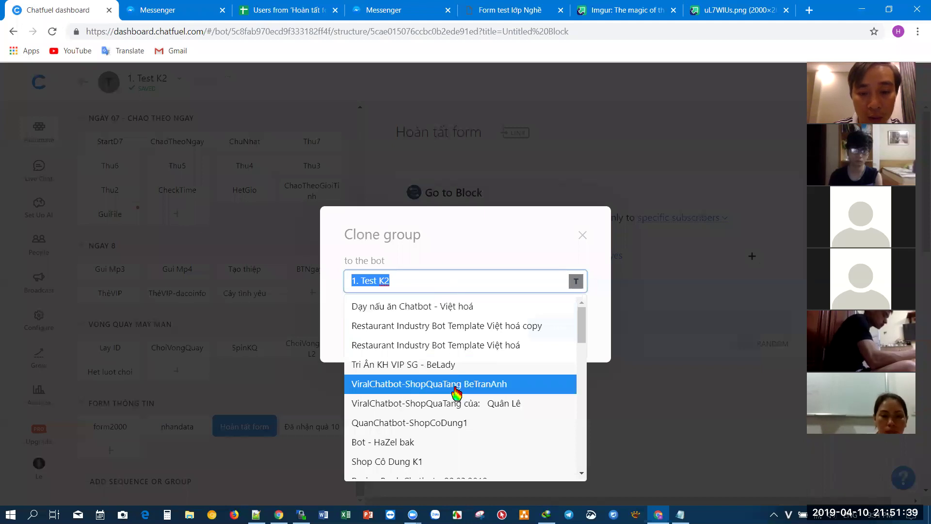
pyautogui.scroll(-3, 456, 392)
pyautogui.scroll(-3, 457, 405)
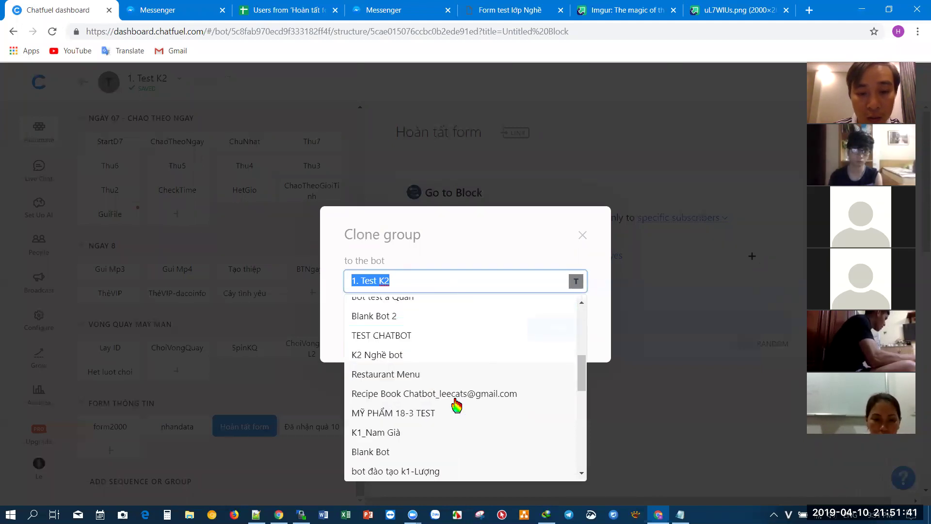
pyautogui.click(404, 355)
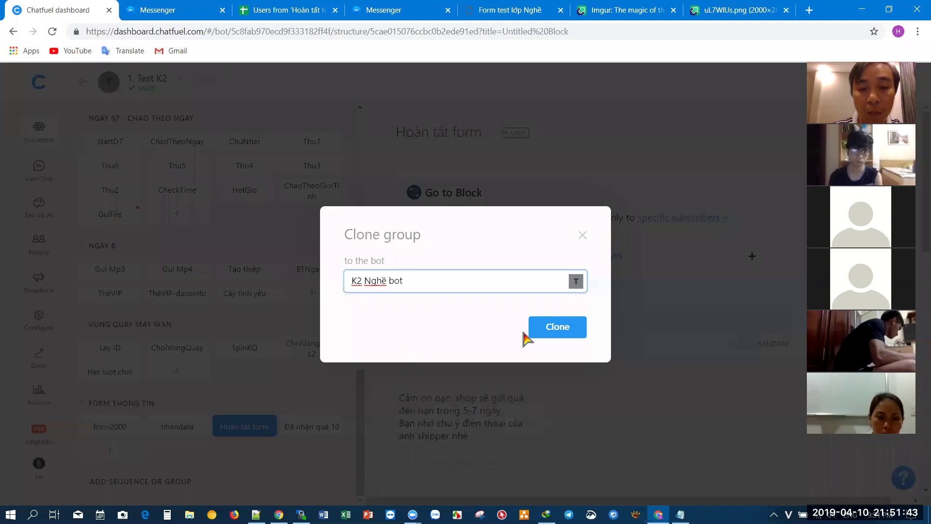
pyautogui.click(555, 332)
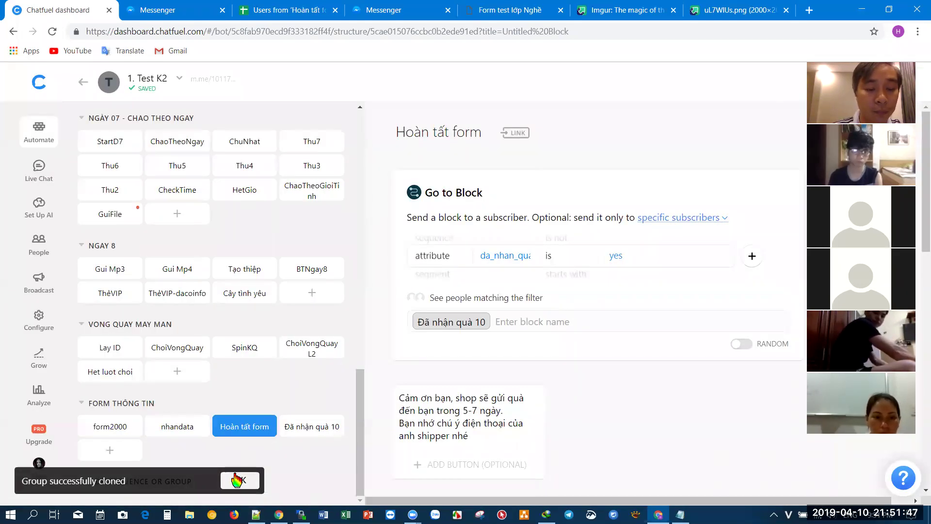
pyautogui.click(240, 480)
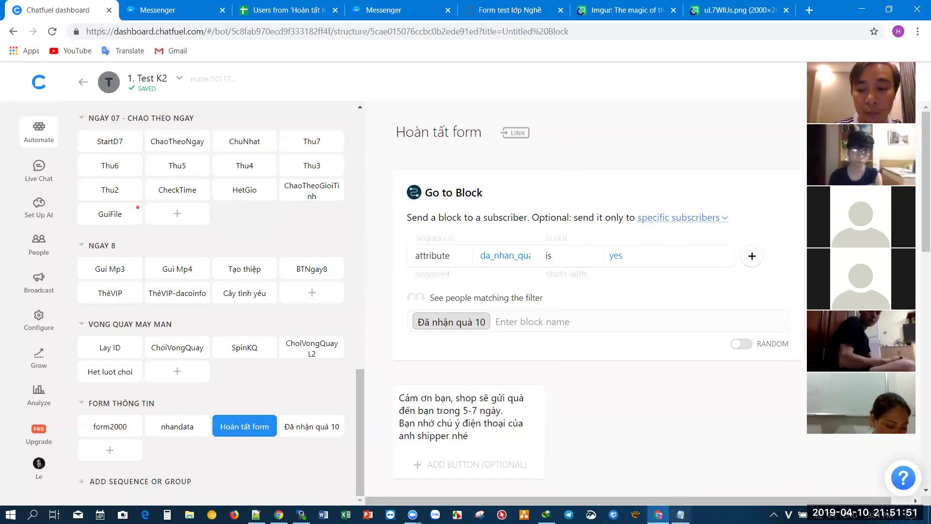
pyautogui.click(681, 514)
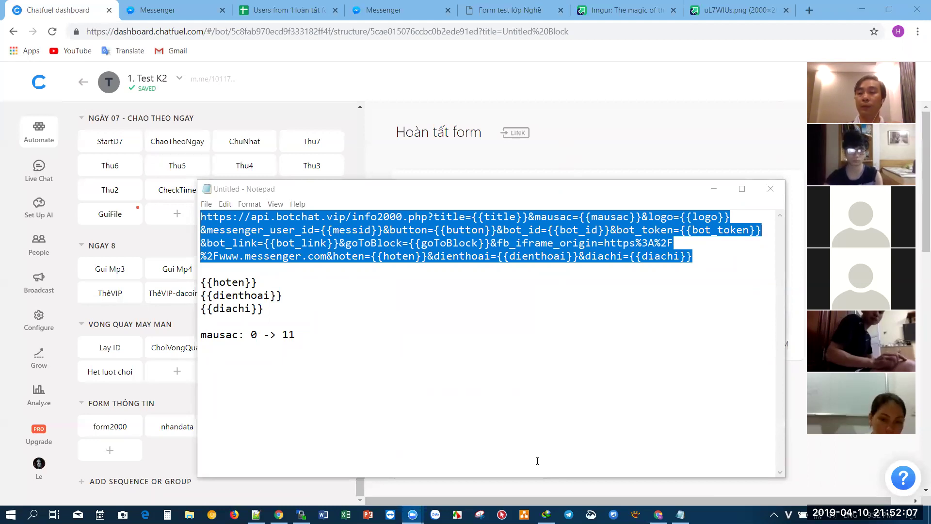
pyautogui.click(316, 316)
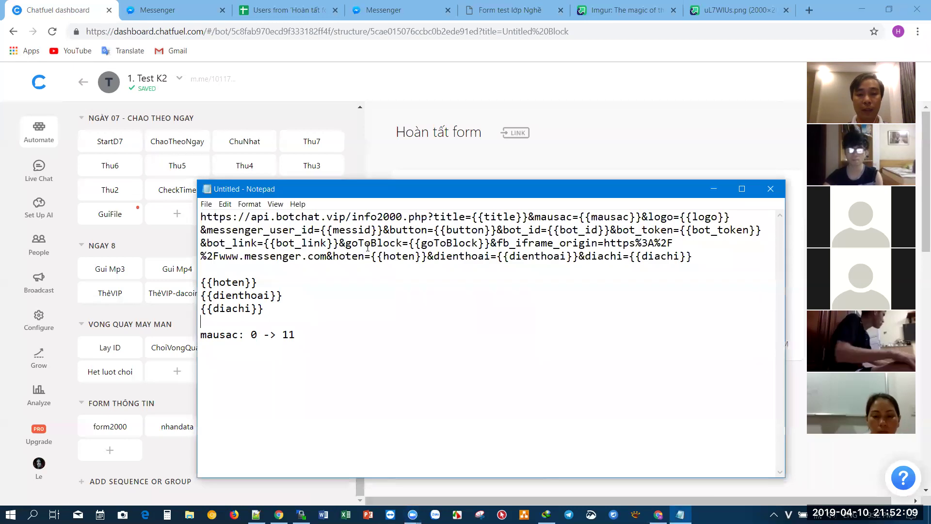
# Step: Open the form2000 block and review its attributes: mausac 0, button ĐĂNG KÝ, goToBlock nhandata
pyautogui.click(113, 428)
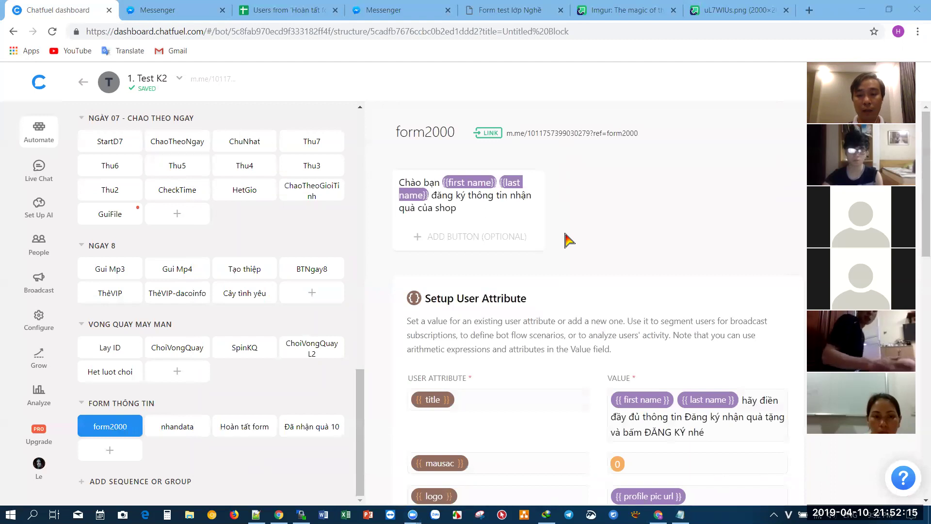
pyautogui.scroll(-6, 667, 291)
pyautogui.scroll(1, 665, 285)
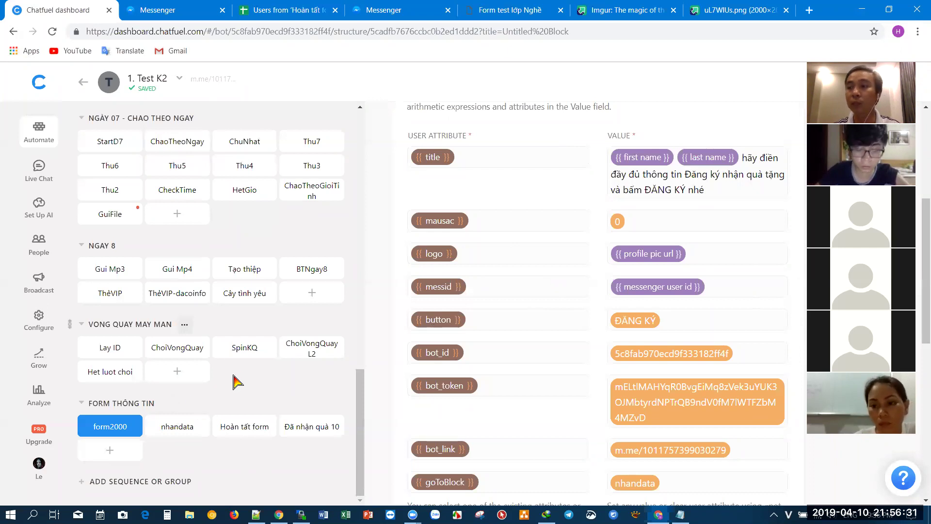
pyautogui.click(39, 333)
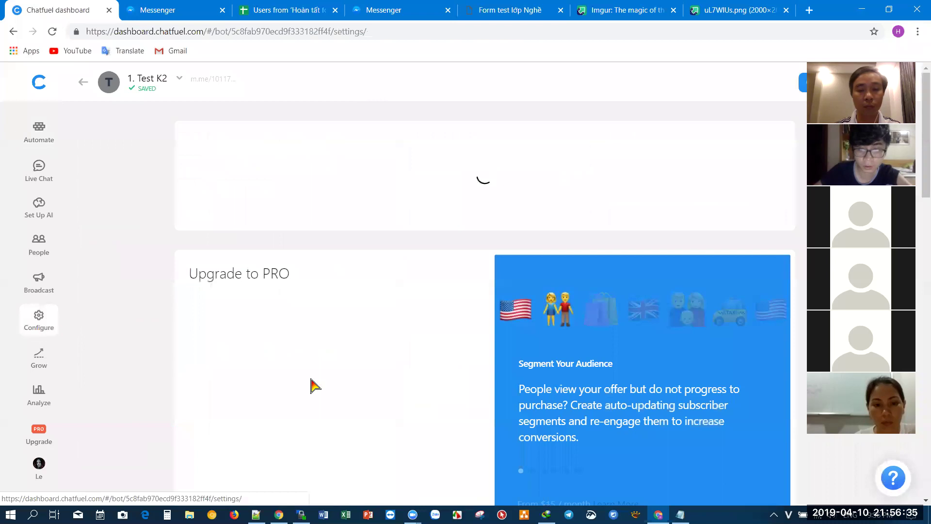
pyautogui.scroll(-5, 141, 301)
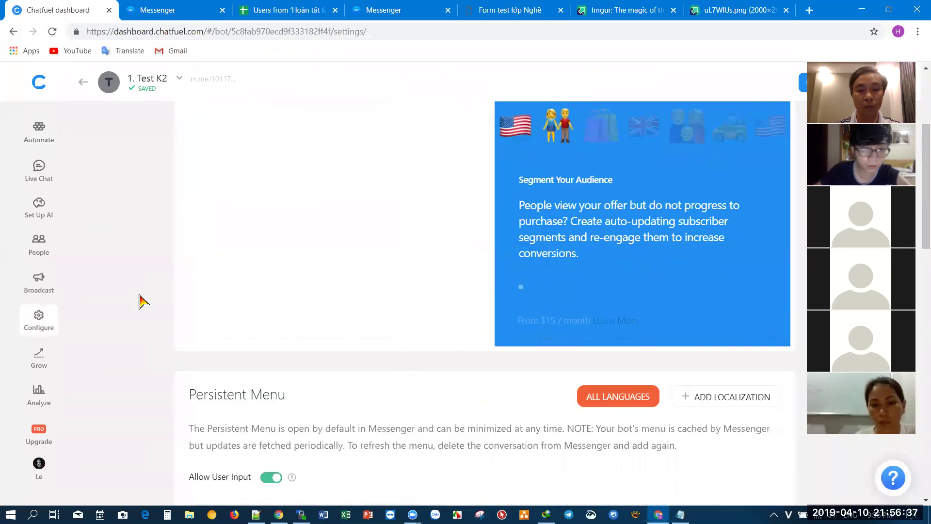
pyautogui.click(279, 514)
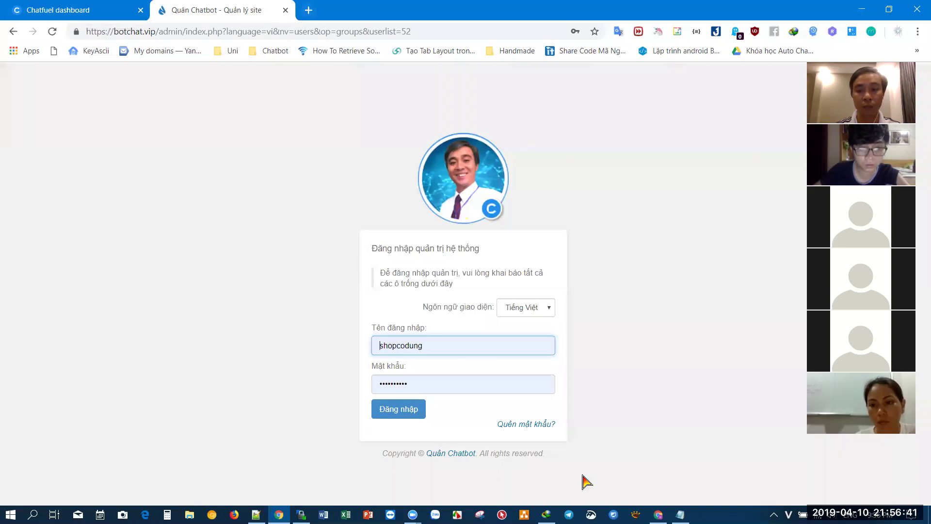
pyautogui.click(659, 514)
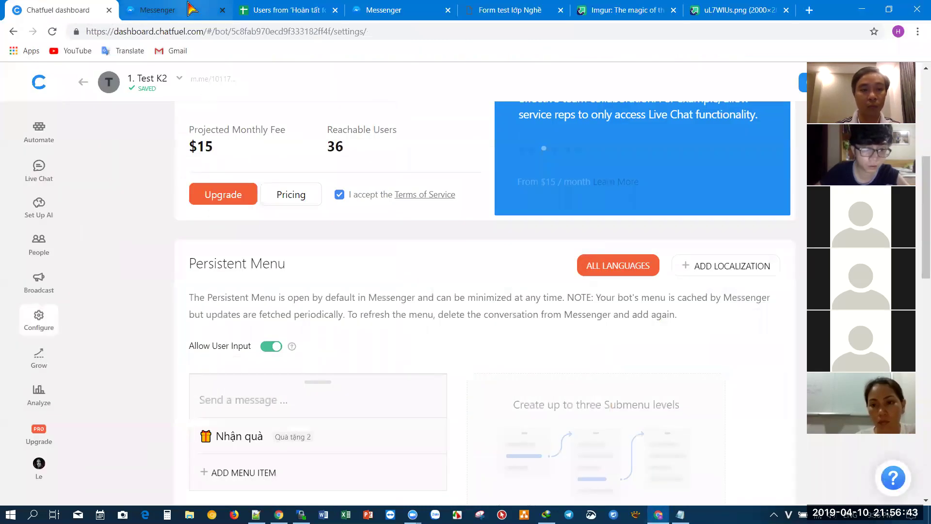
pyautogui.click(192, 9)
pyautogui.write('https://f')
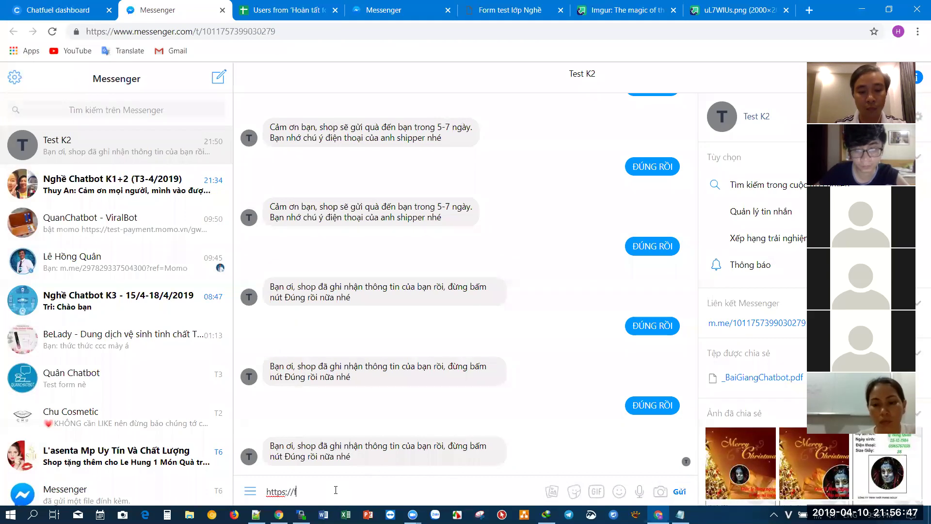
pyautogui.write('ree.khuyen')
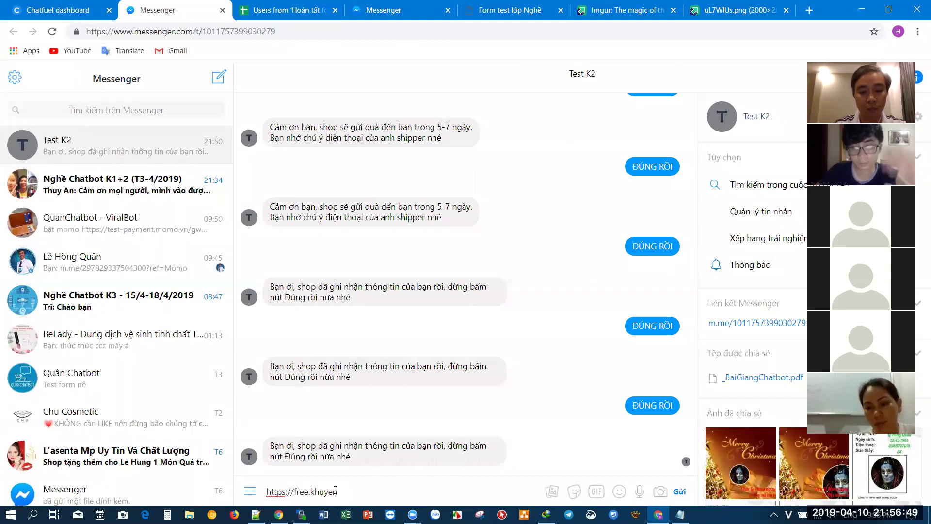
pyautogui.write('mai.v')
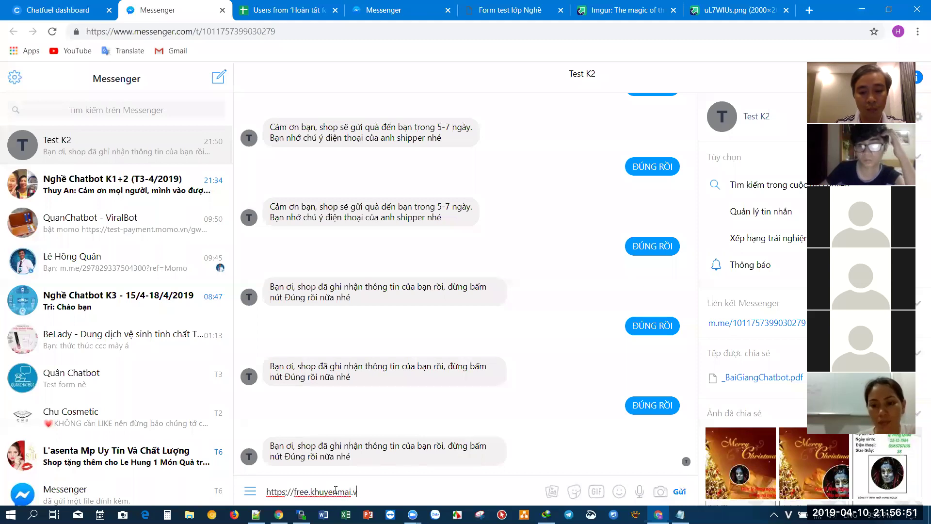
pyautogui.write('ip')
pyautogui.press('Return')
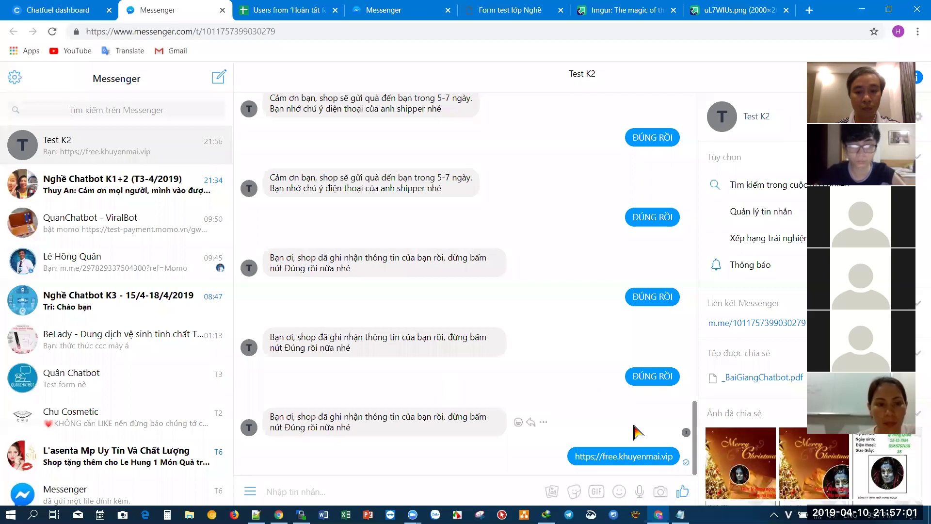
pyautogui.moveTo(578, 456); pyautogui.dragTo(674, 463)
pyautogui.hotkey('ctrl', 'c')
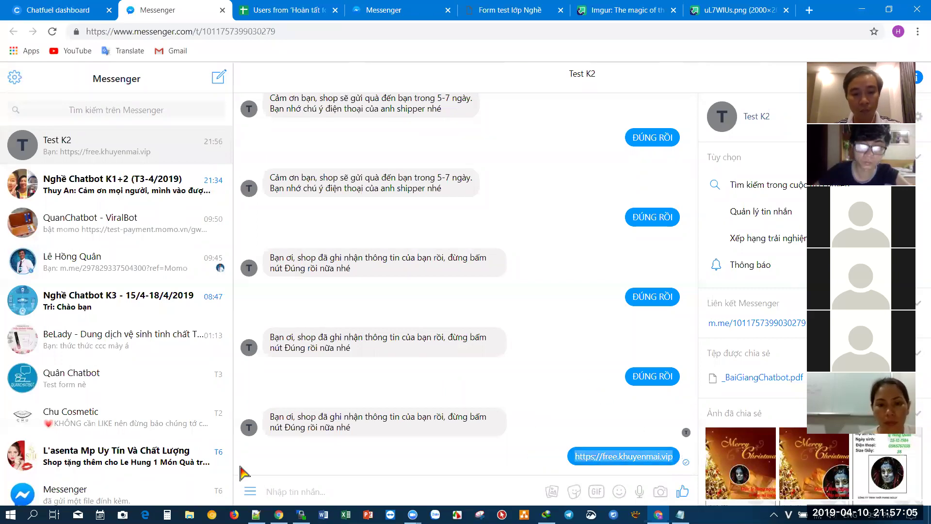
pyautogui.click(51, 9)
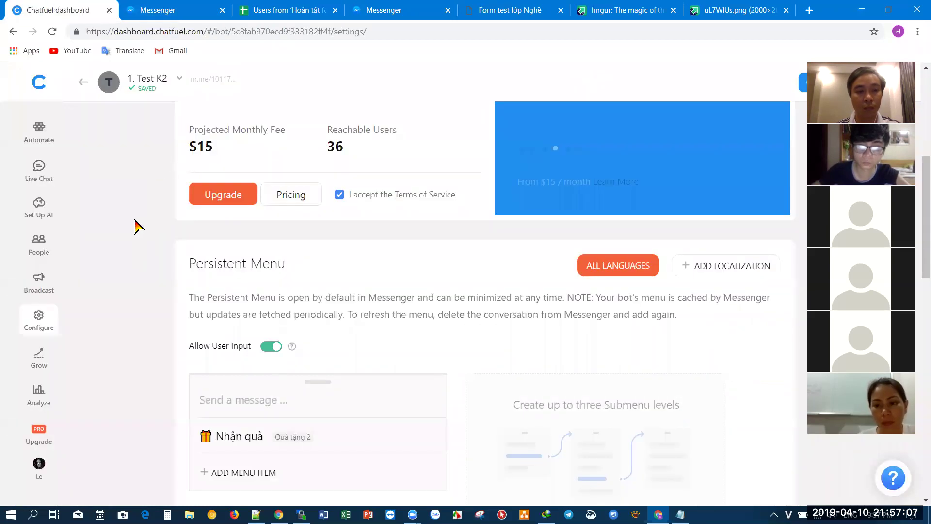
pyautogui.scroll(-1, 482, 400)
pyautogui.scroll(-10, 524, 391)
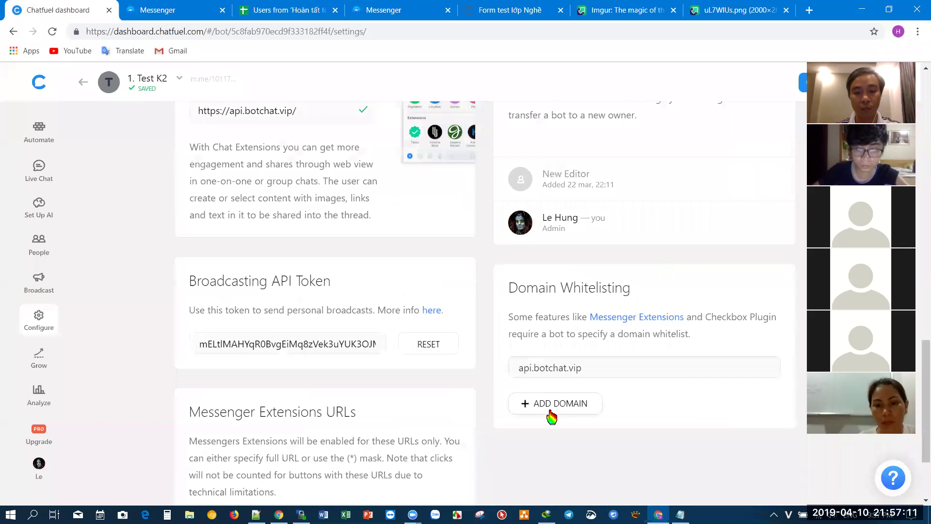
pyautogui.click(547, 410)
pyautogui.hotkey('ctrl', 'v')
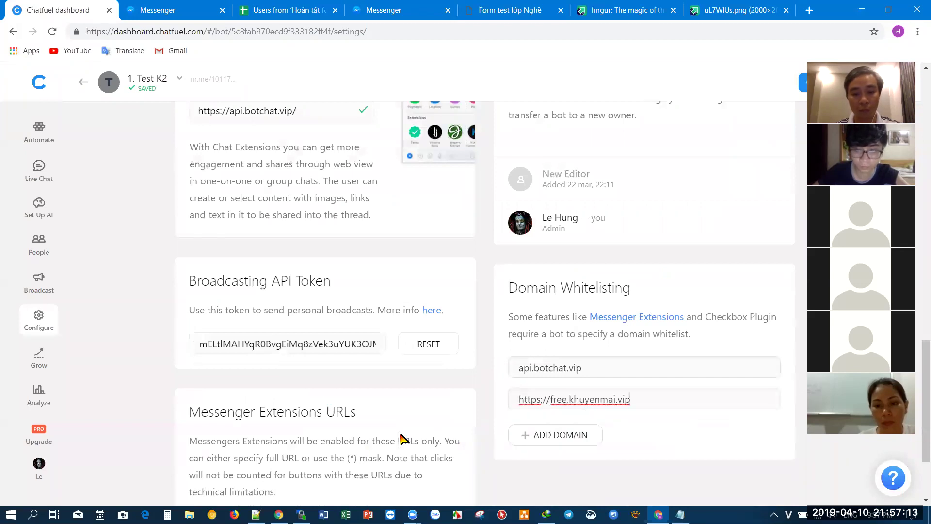
pyautogui.scroll(-2, 340, 446)
pyautogui.click(245, 444)
pyautogui.write('https;//free.khuyenmai.vip')
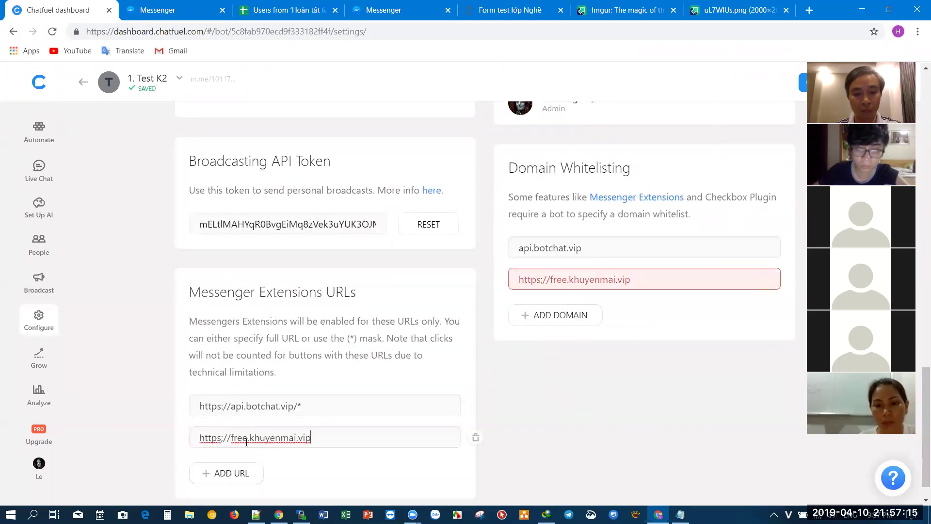
pyautogui.write('/*')
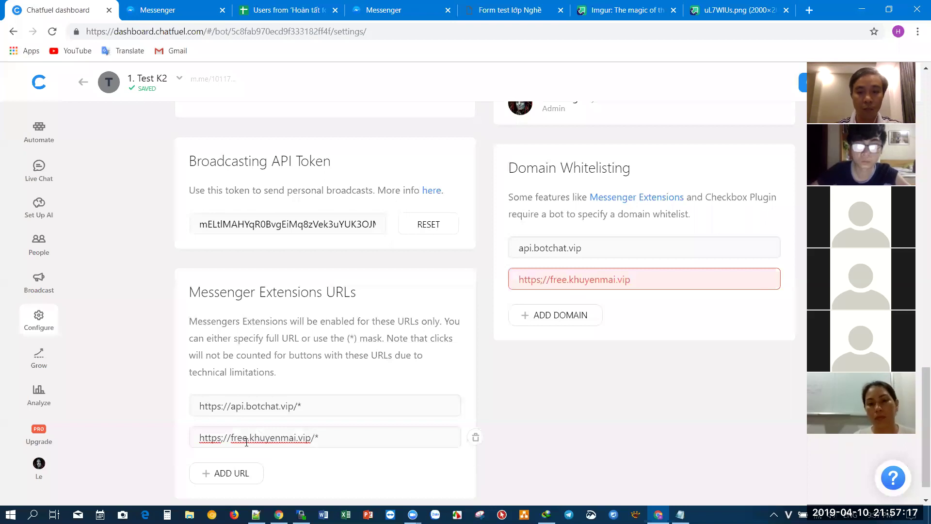
pyautogui.click(114, 379)
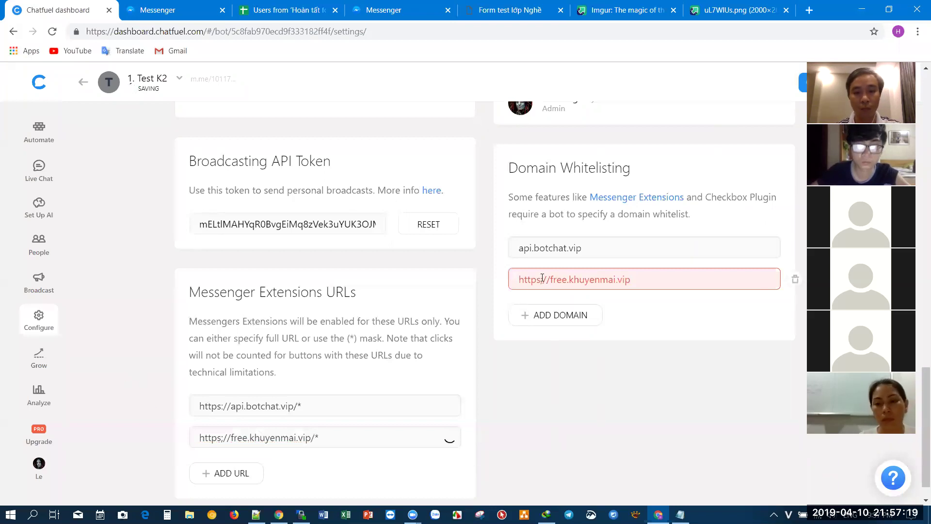
pyautogui.click(573, 277)
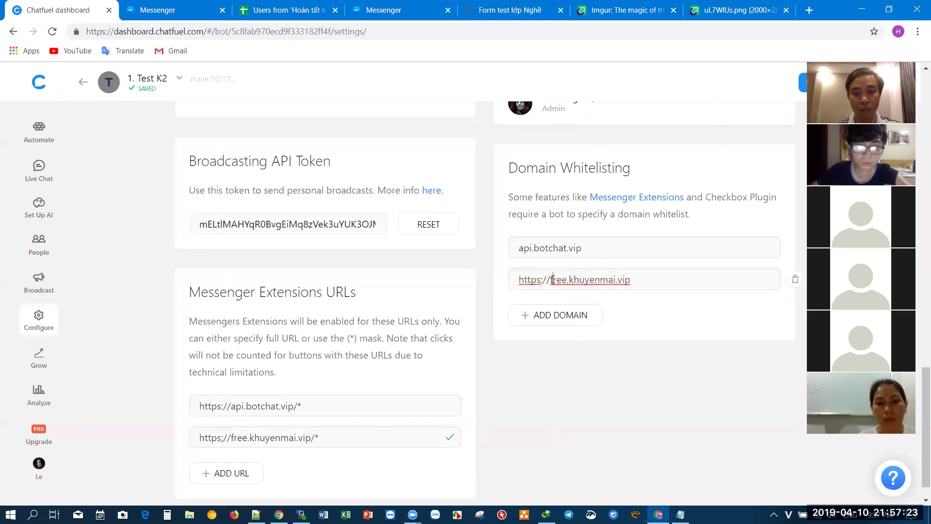
pyautogui.moveTo(551, 280); pyautogui.dragTo(471, 294)
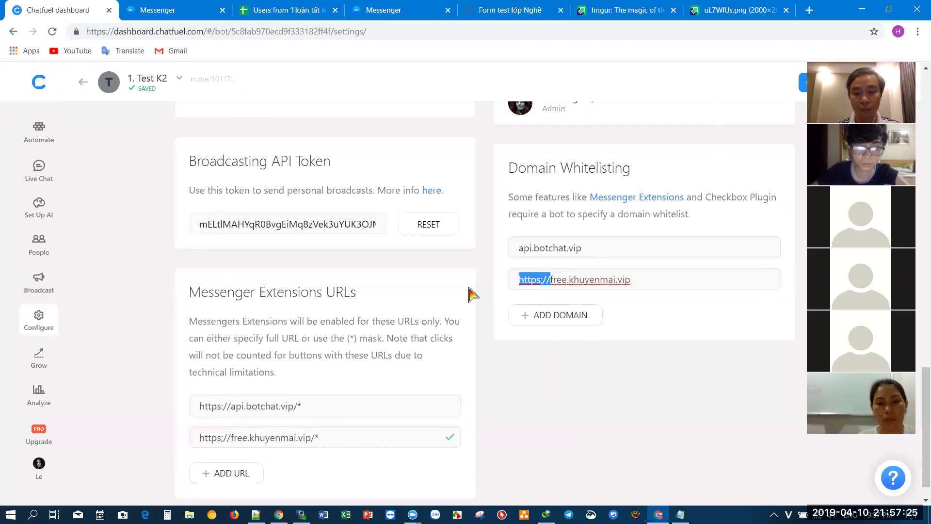
pyautogui.press('BackSpace')
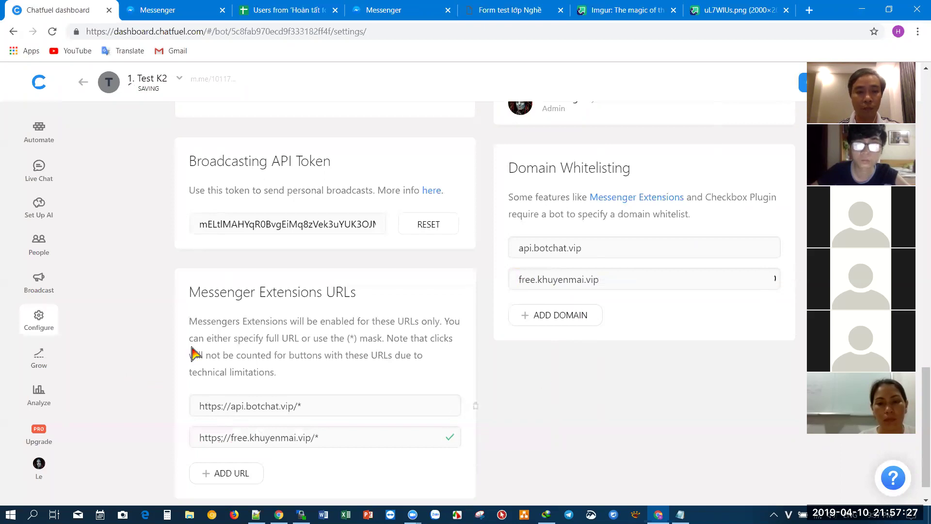
# Step: Return to the 1. Test K2 bot's block structure in Automate
pyautogui.click(41, 141)
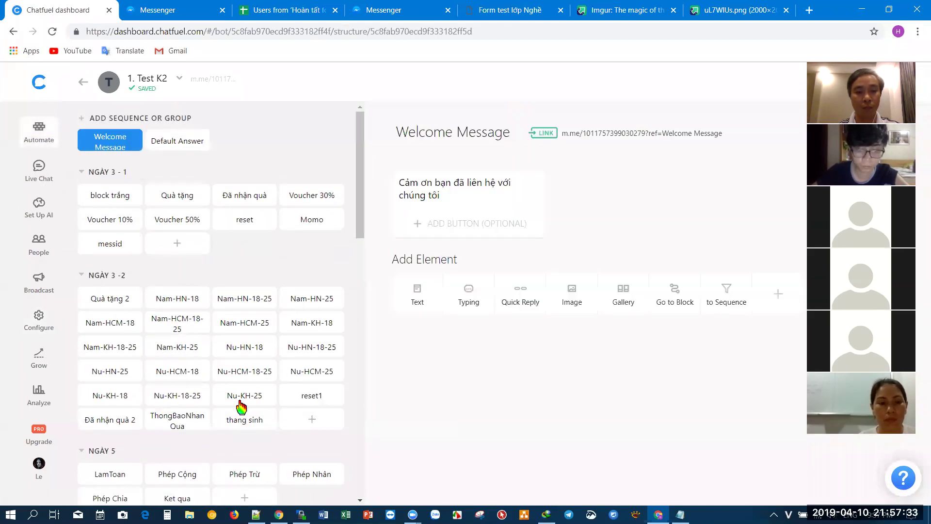
pyautogui.scroll(-4, 159, 427)
pyautogui.scroll(-3, 206, 384)
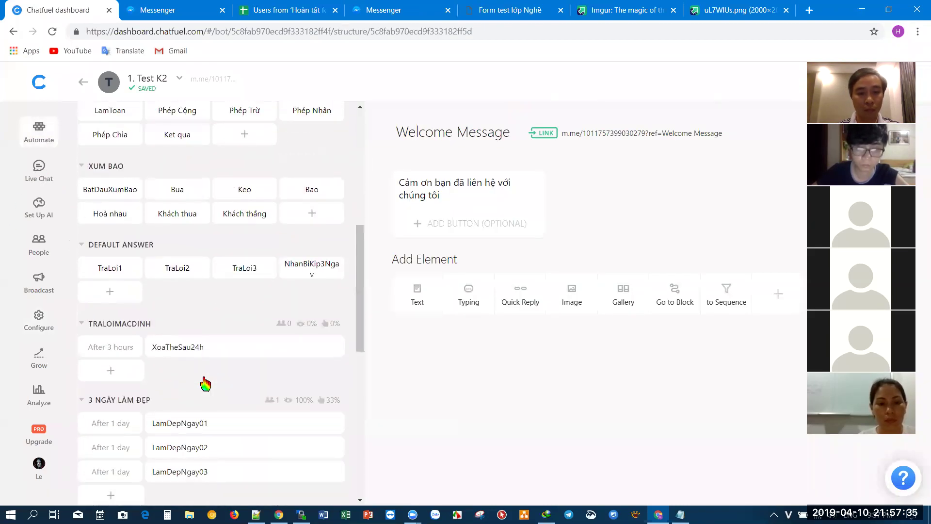
# Step: Open the bots dashboard in a new tab and browse the list of bots
pyautogui.rightClick(42, 86)
pyautogui.click(87, 92)
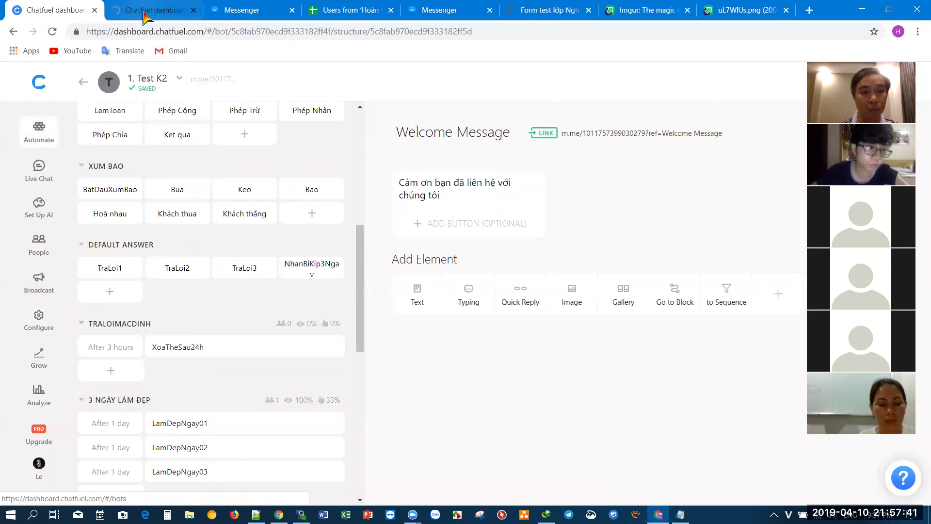
pyautogui.click(148, 10)
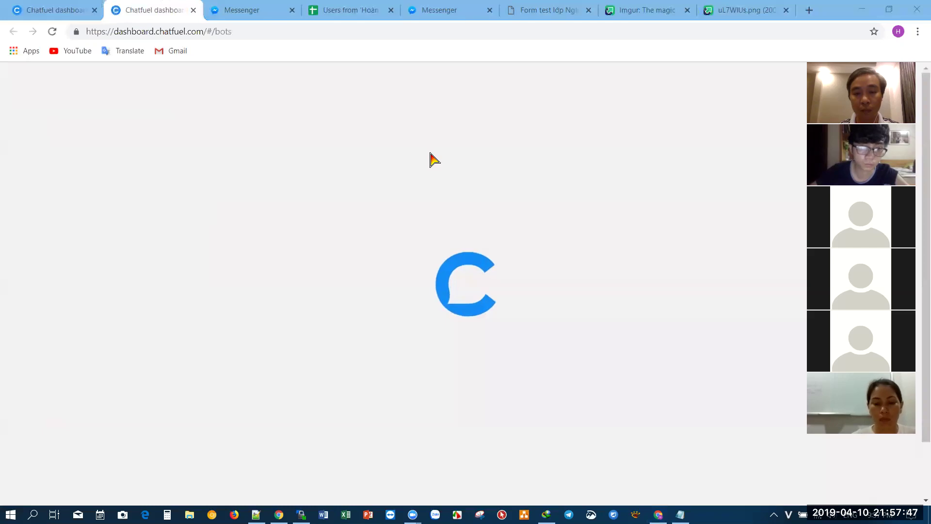
pyautogui.scroll(-5, 618, 316)
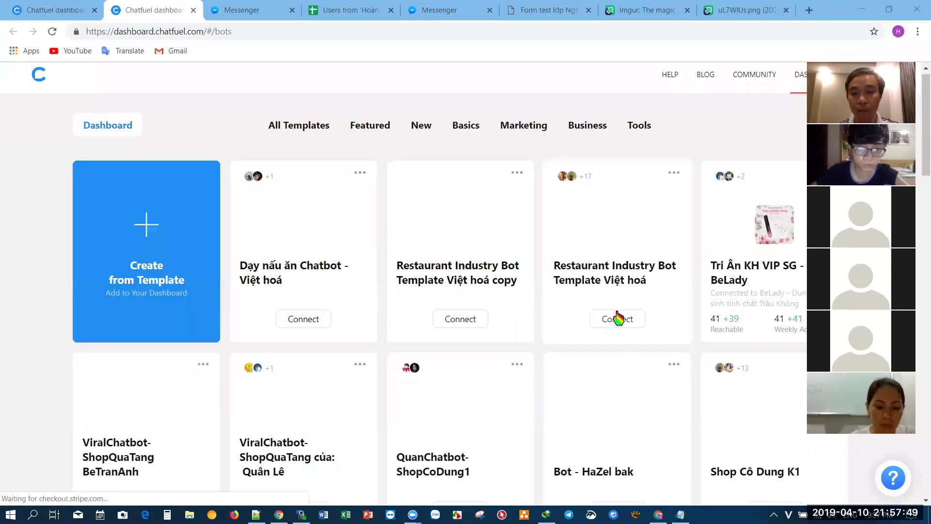
pyautogui.scroll(-5, 617, 318)
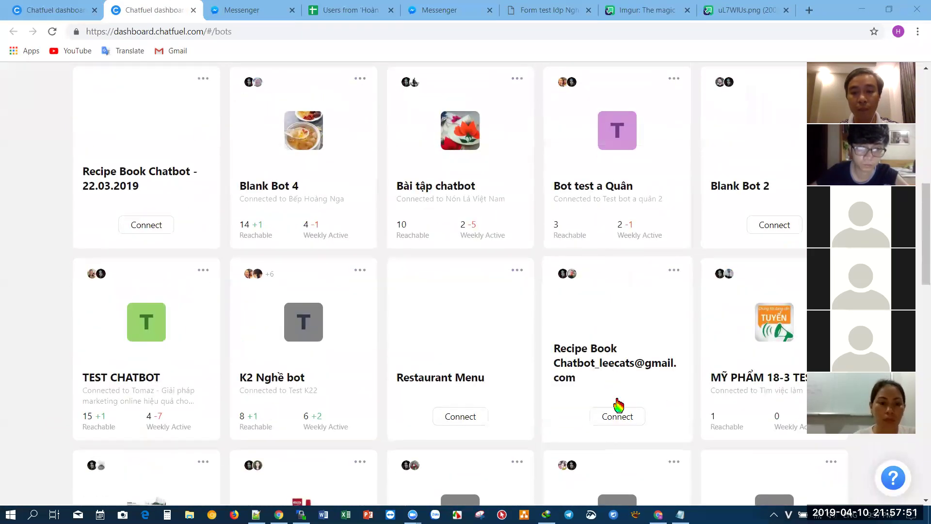
pyautogui.scroll(-3, 618, 406)
pyautogui.scroll(-7, 619, 405)
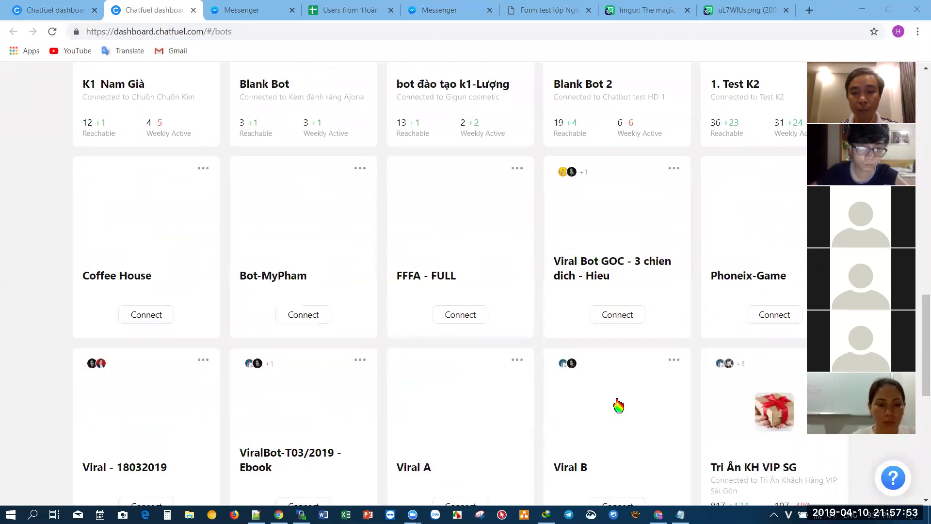
pyautogui.scroll(-3, 618, 405)
pyautogui.scroll(5, 619, 405)
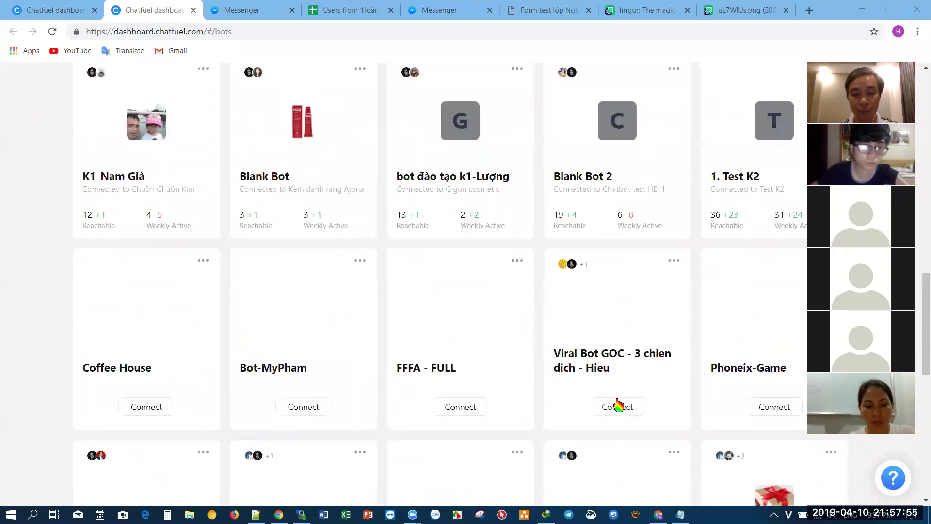
pyautogui.scroll(-8, 619, 405)
pyautogui.scroll(-3, 618, 406)
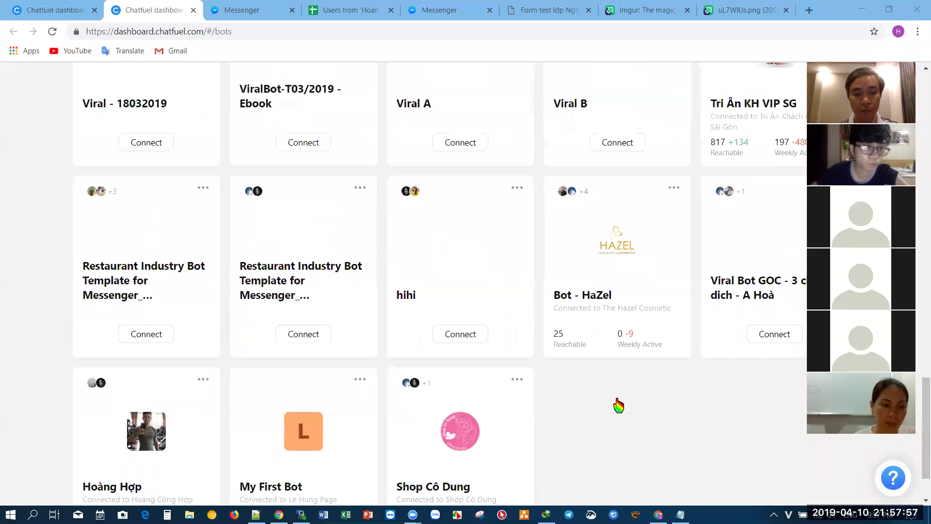
pyautogui.scroll(6, 565, 427)
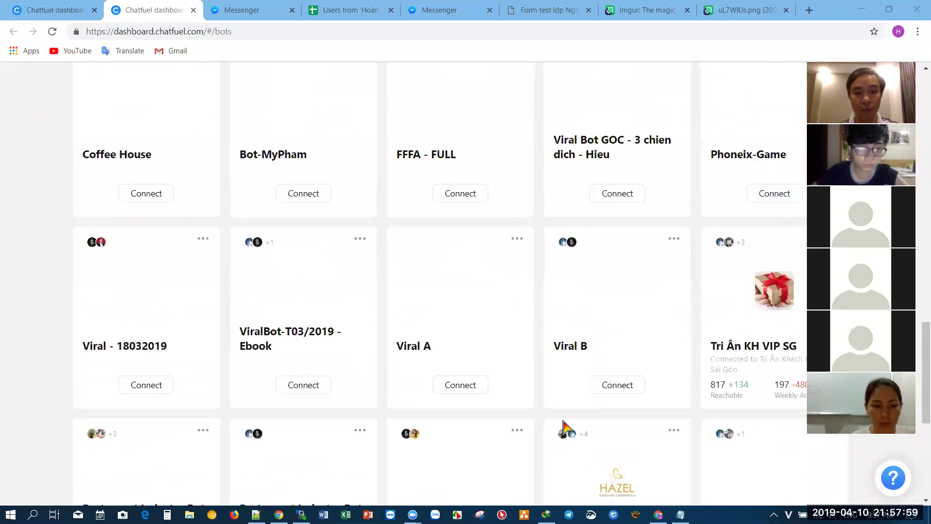
pyautogui.scroll(6, 565, 427)
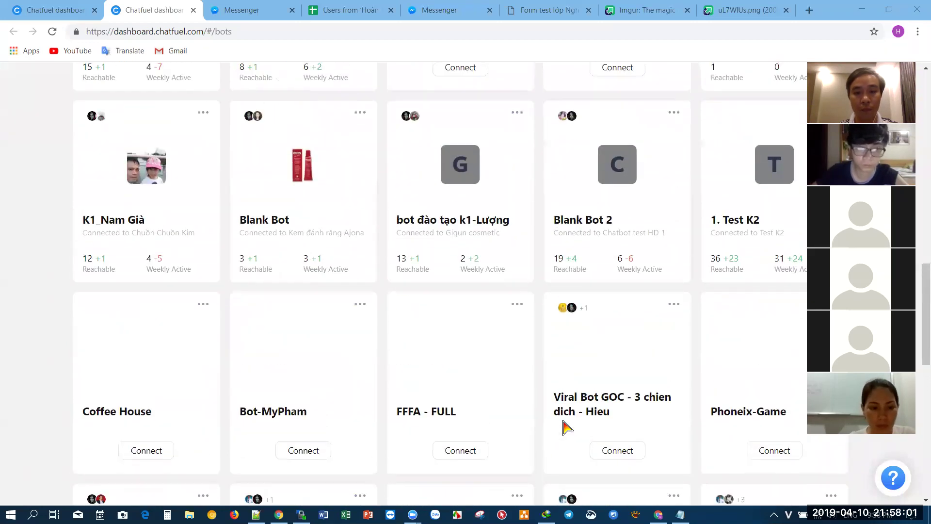
pyautogui.scroll(3, 565, 426)
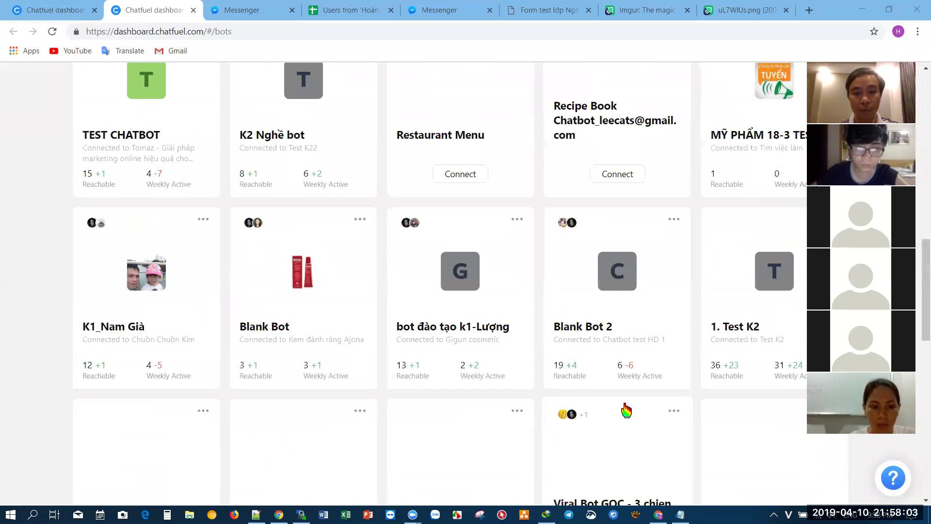
pyautogui.scroll(3, 626, 410)
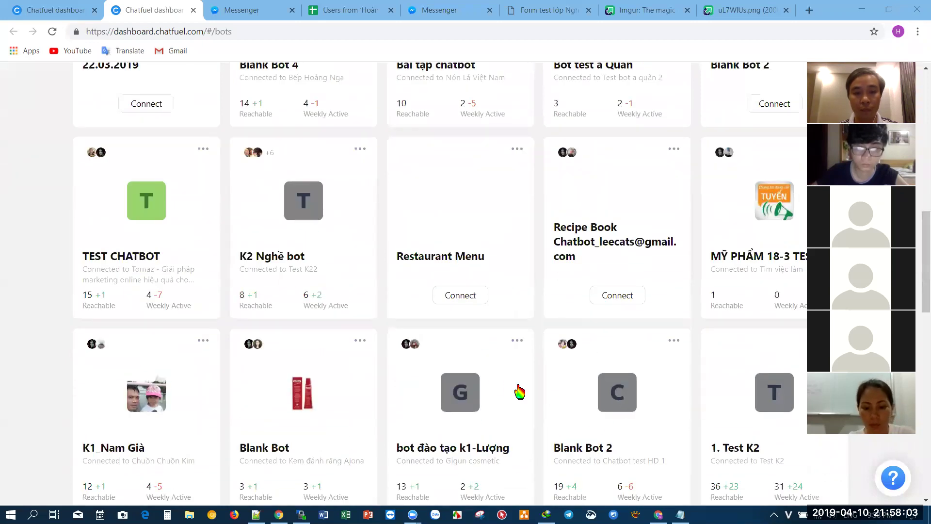
# Step: Open the K2 Nghề bot's Configure page, showing time zone (UTC+00:00) London, Dublin, Lisbon
pyautogui.click(282, 212)
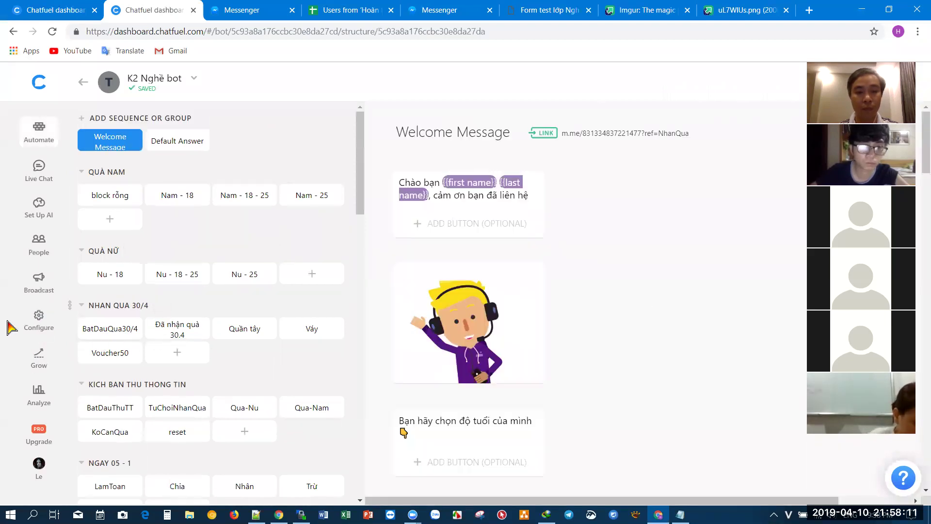
pyautogui.click(42, 330)
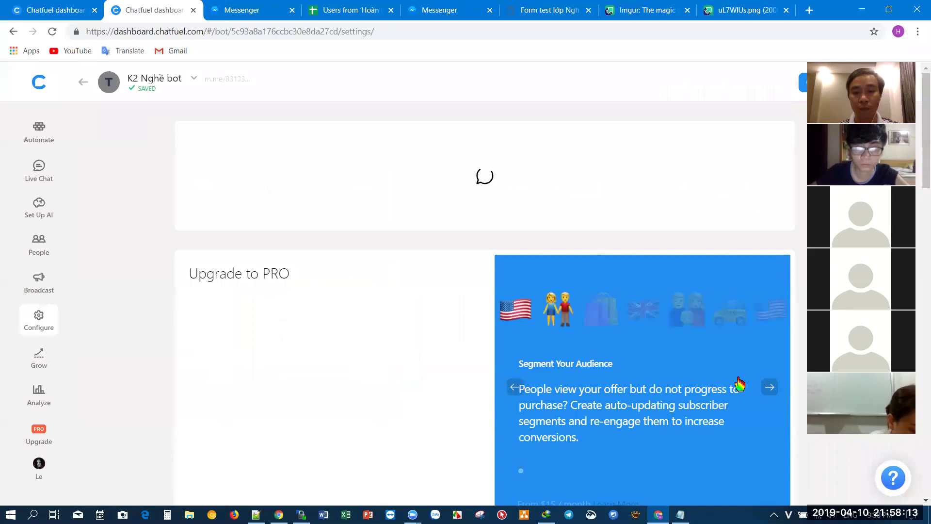
pyautogui.scroll(-10, 737, 385)
pyautogui.scroll(-15, 738, 385)
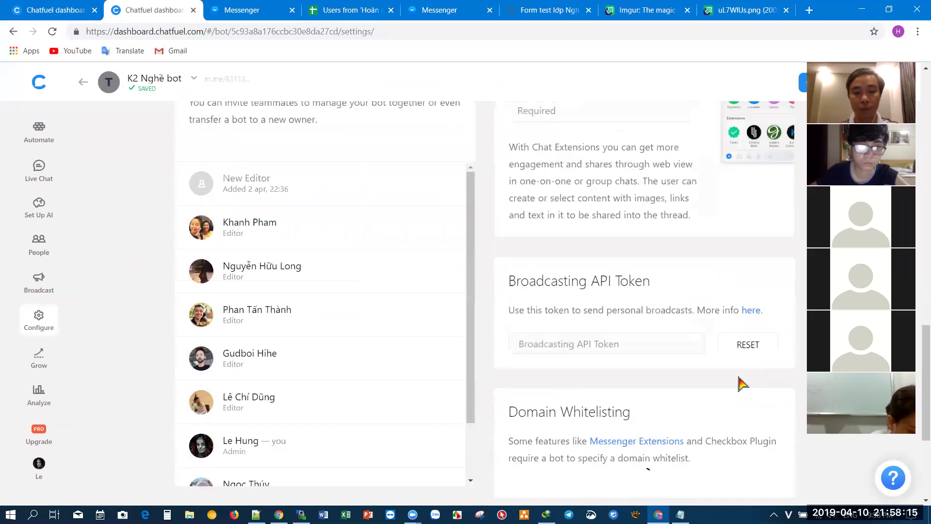
pyautogui.scroll(-4, 593, 385)
pyautogui.scroll(8, 647, 376)
pyautogui.scroll(-1, 709, 383)
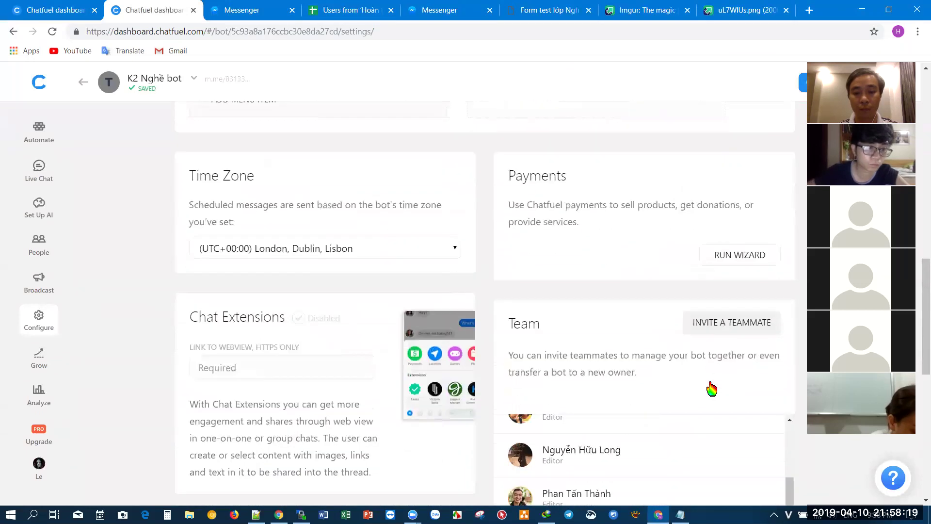
# Step: Generate and copy an Editor-role teammate invitation link three times for K2 Nghề
pyautogui.click(724, 321)
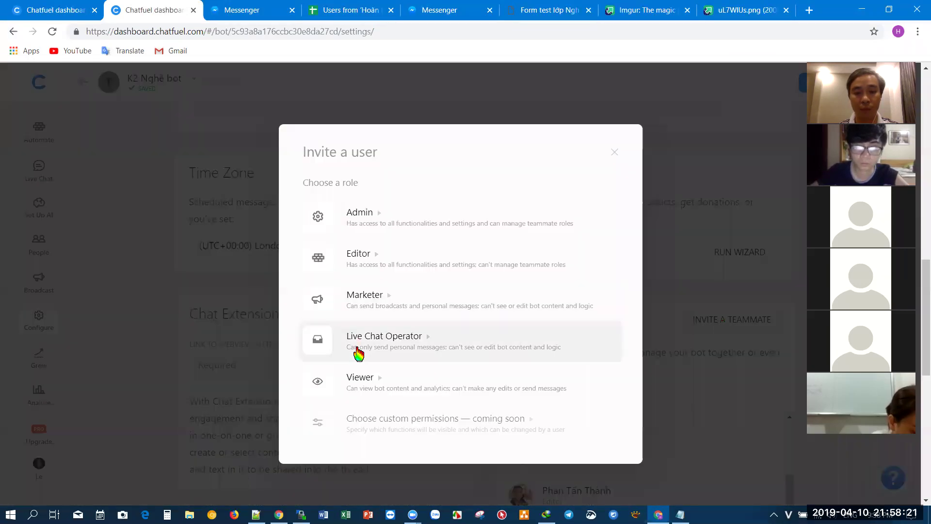
pyautogui.click(371, 258)
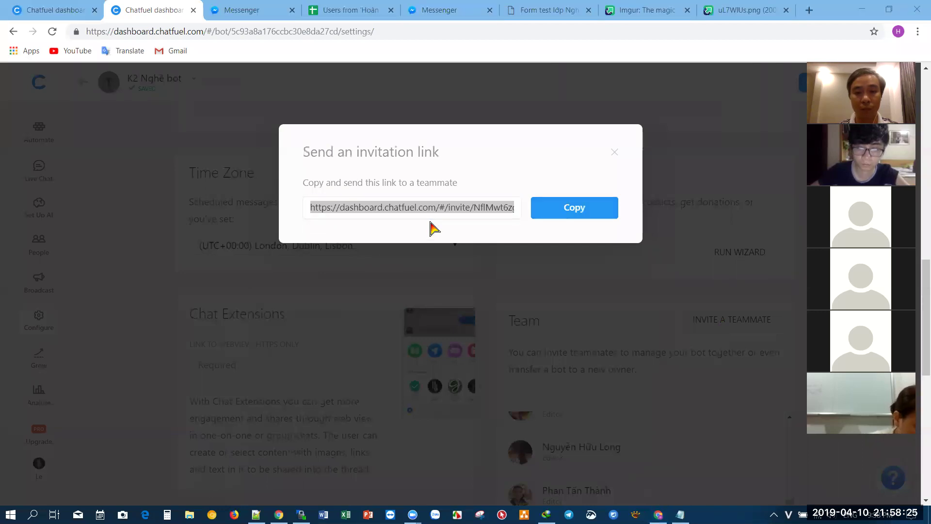
pyautogui.click(564, 210)
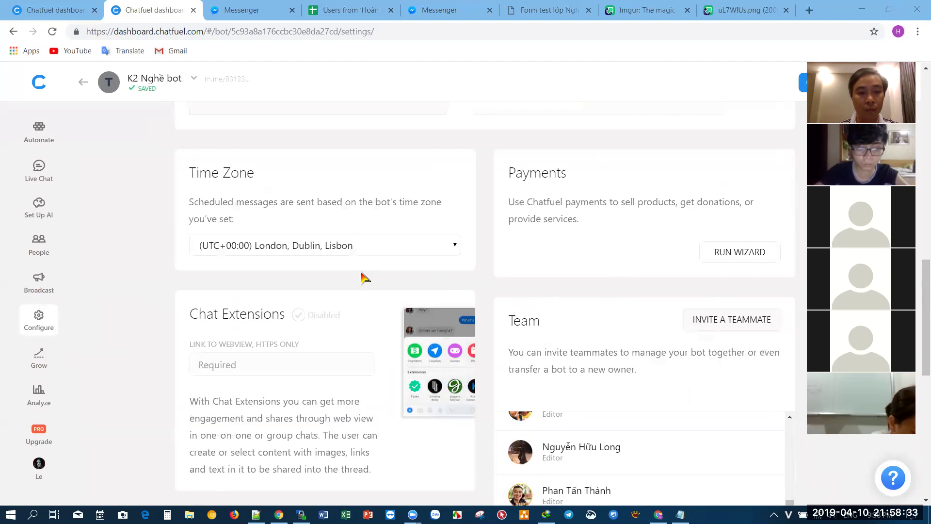
pyautogui.scroll(-3, 628, 398)
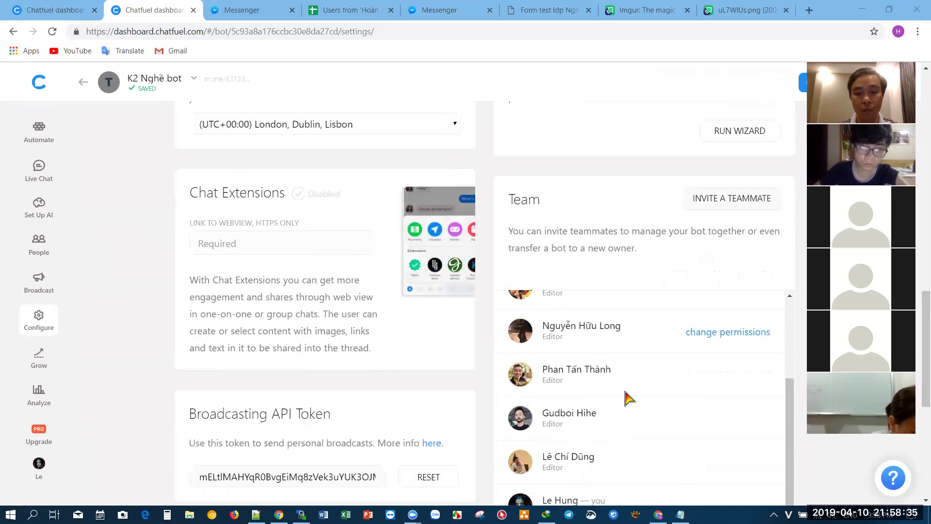
pyautogui.click(722, 203)
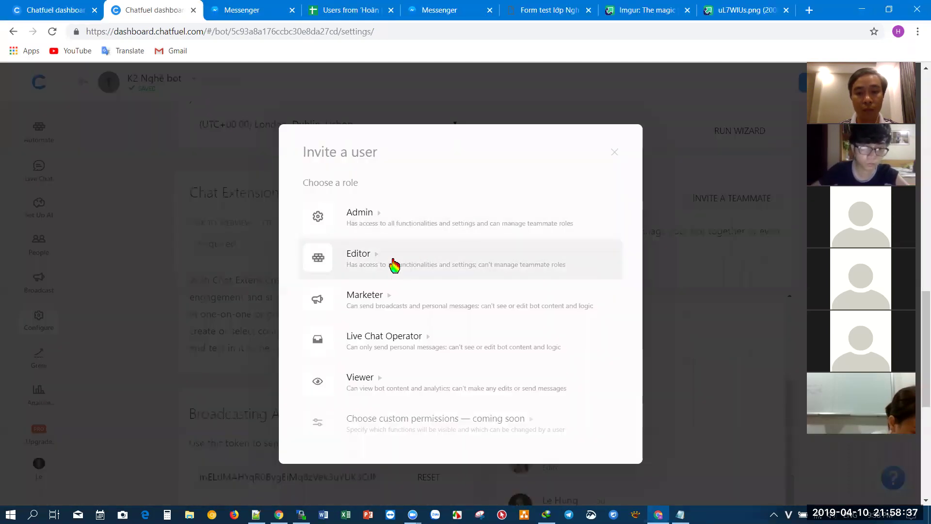
pyautogui.click(395, 265)
pyautogui.click(551, 211)
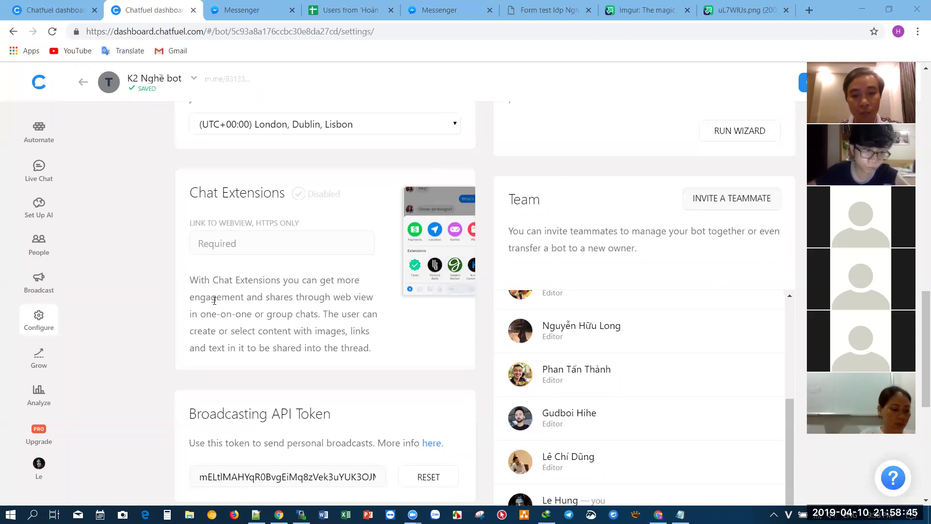
pyautogui.click(702, 199)
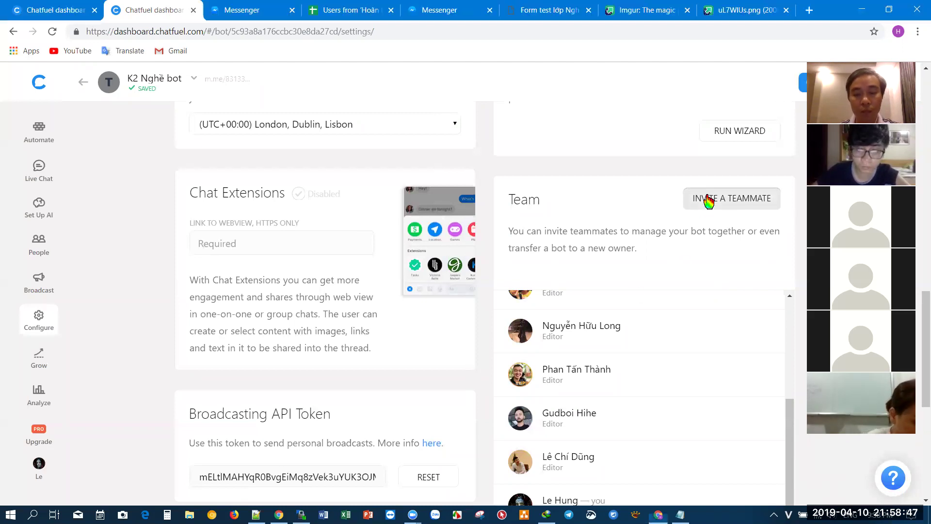
pyautogui.click(443, 264)
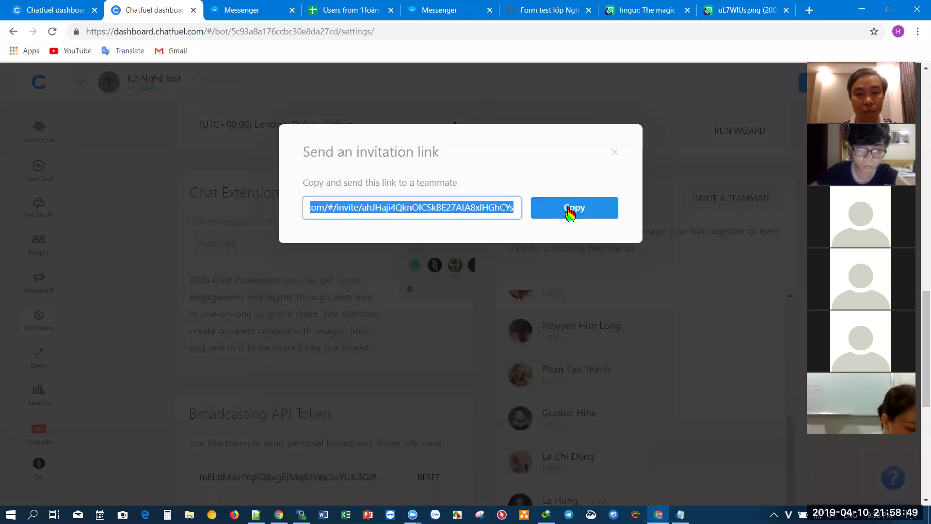
pyautogui.click(571, 213)
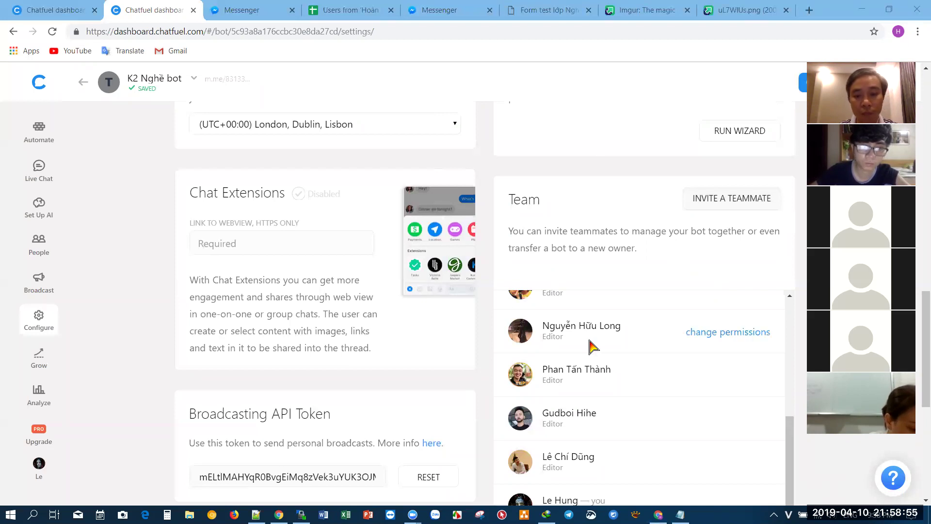
# Step: Review the Team list and copy one more Editor invitation link
pyautogui.scroll(-2, 610, 382)
pyautogui.scroll(3, 611, 382)
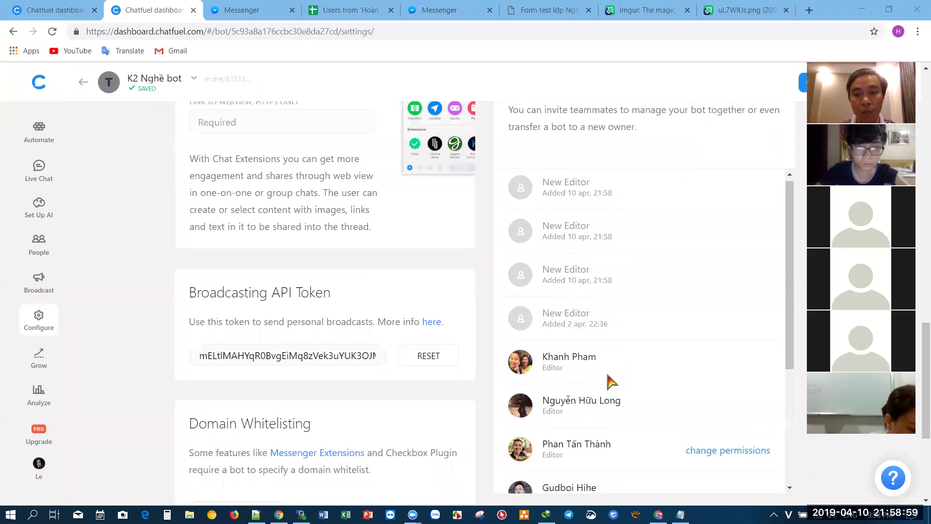
pyautogui.scroll(-3, 610, 381)
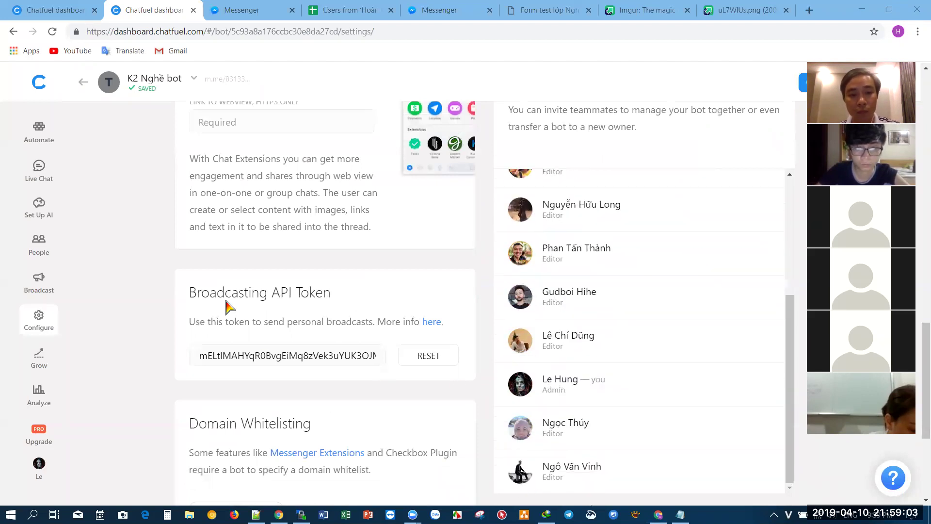
pyautogui.scroll(5, 686, 332)
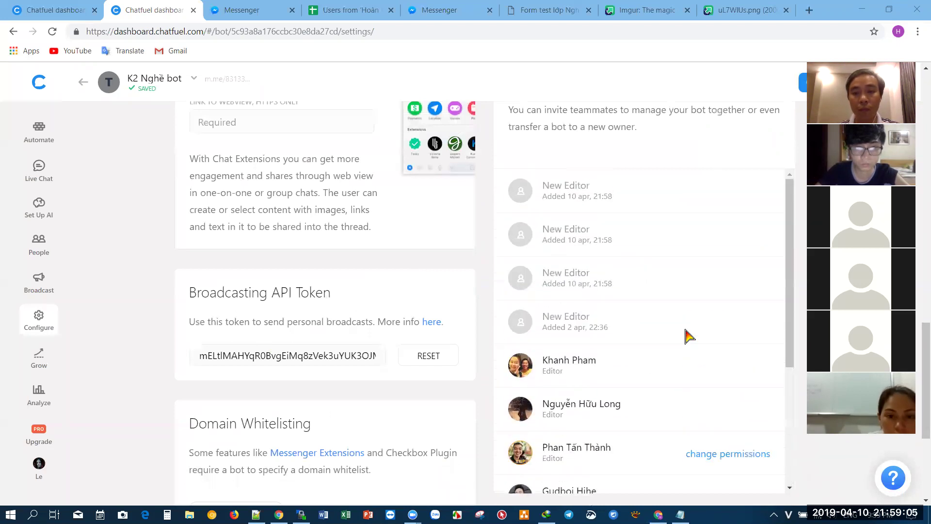
pyautogui.scroll(3, 483, 347)
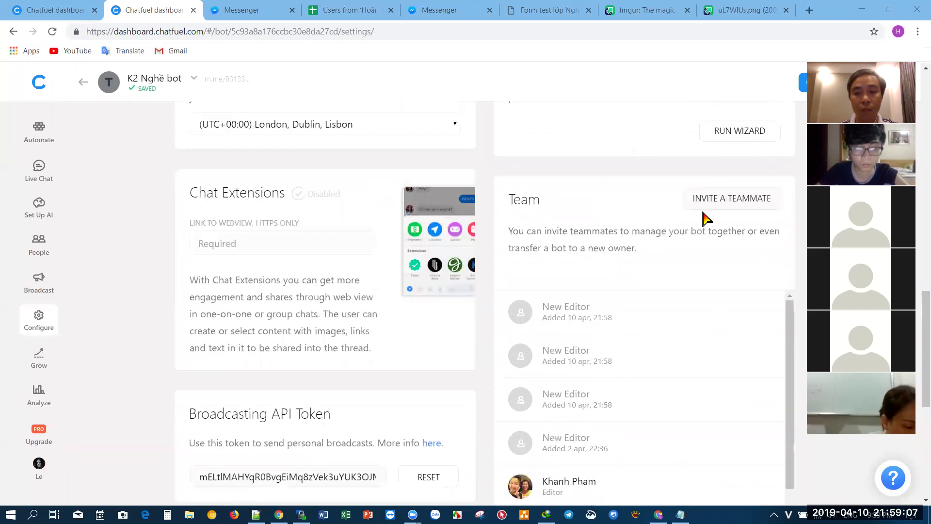
pyautogui.click(713, 212)
pyautogui.click(385, 269)
pyautogui.click(577, 208)
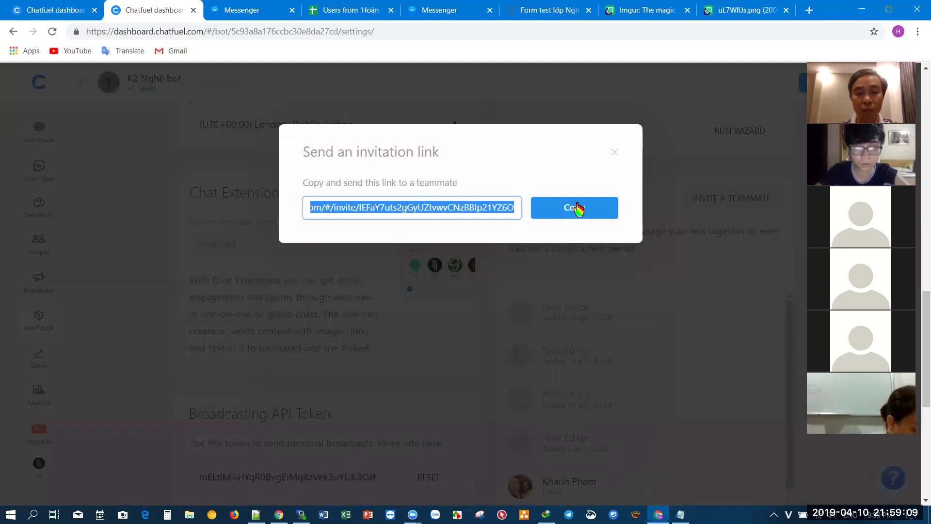
pyautogui.click(332, 262)
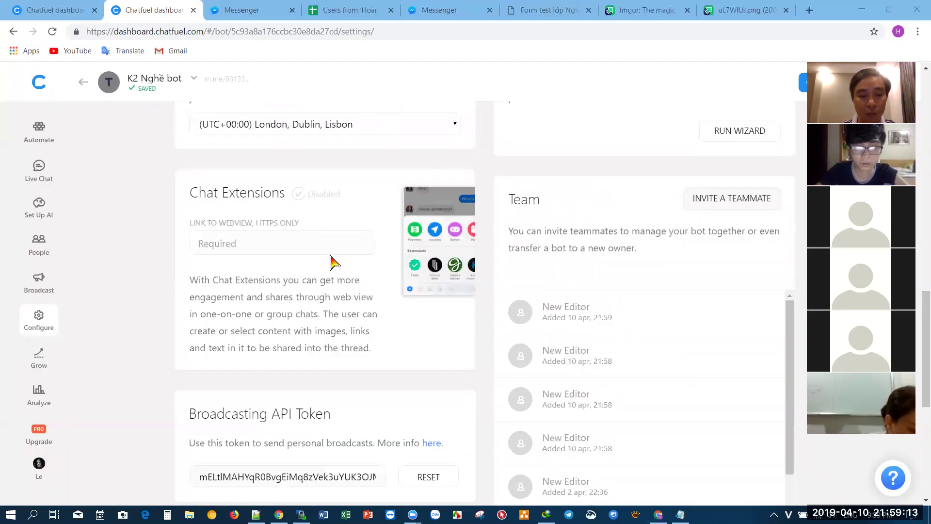
pyautogui.scroll(-5, 649, 370)
pyautogui.scroll(3, 650, 372)
pyautogui.scroll(-3, 650, 373)
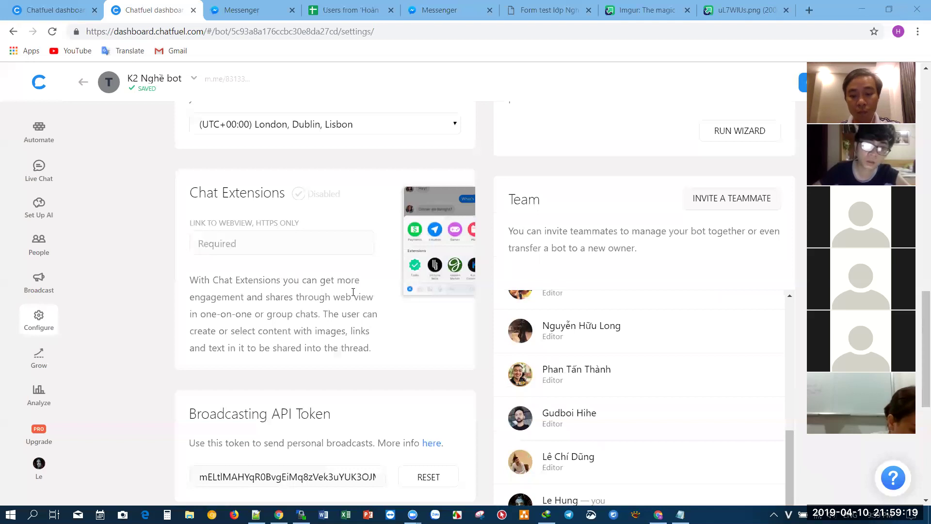
# Step: Create and copy three further Editor invitation links
pyautogui.click(727, 203)
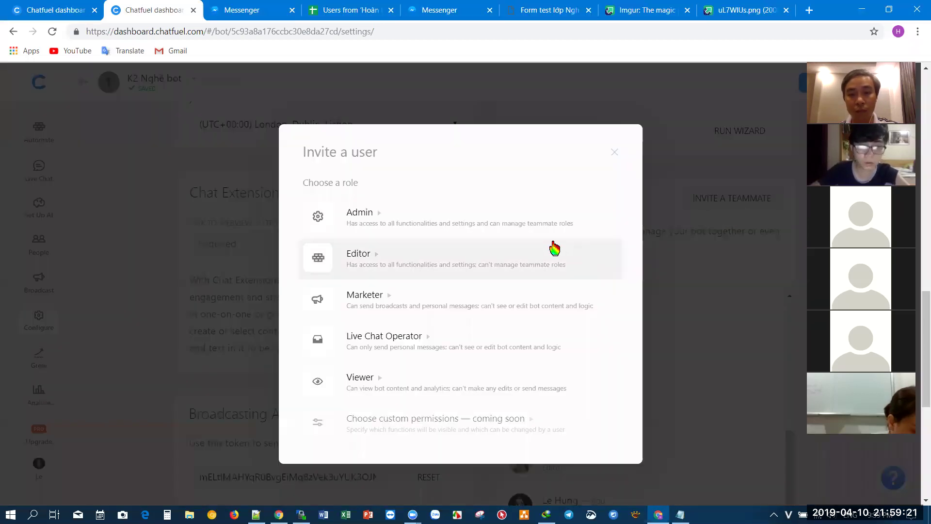
pyautogui.click(492, 262)
pyautogui.click(588, 209)
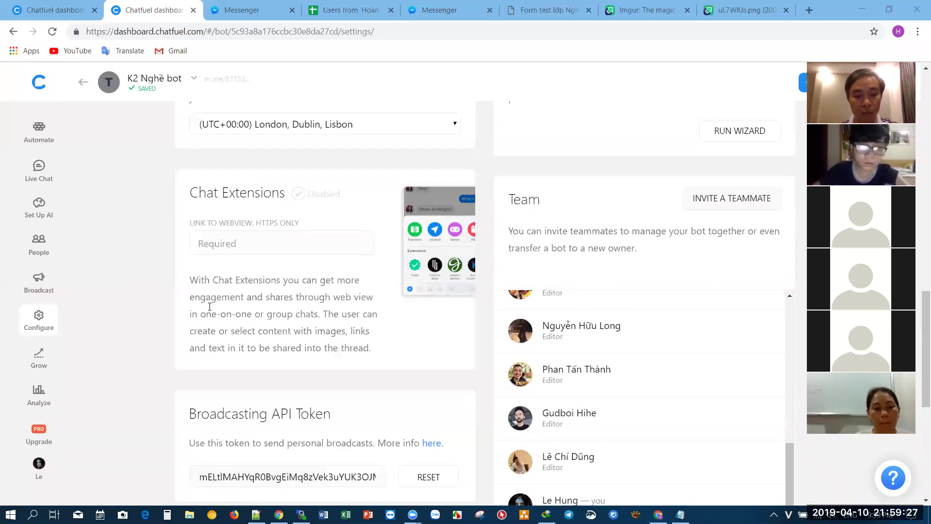
pyautogui.click(718, 205)
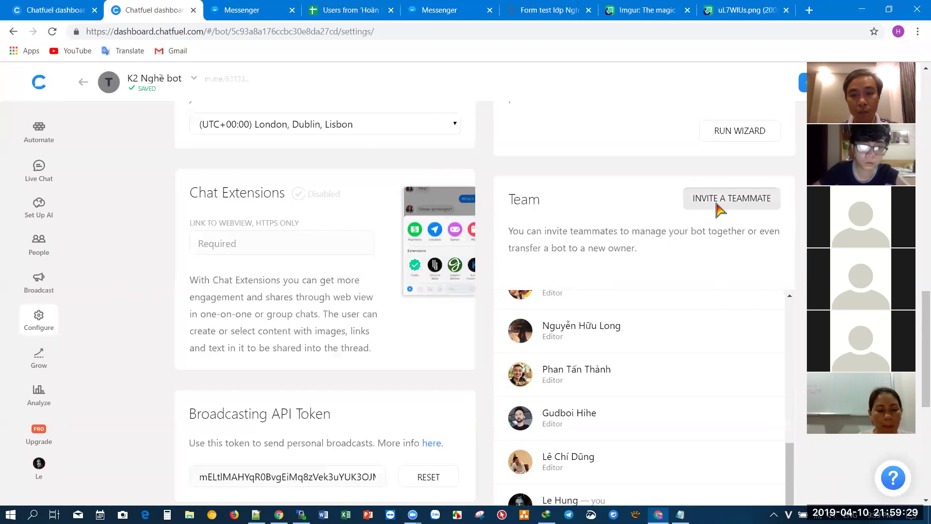
pyautogui.click(426, 262)
pyautogui.click(580, 214)
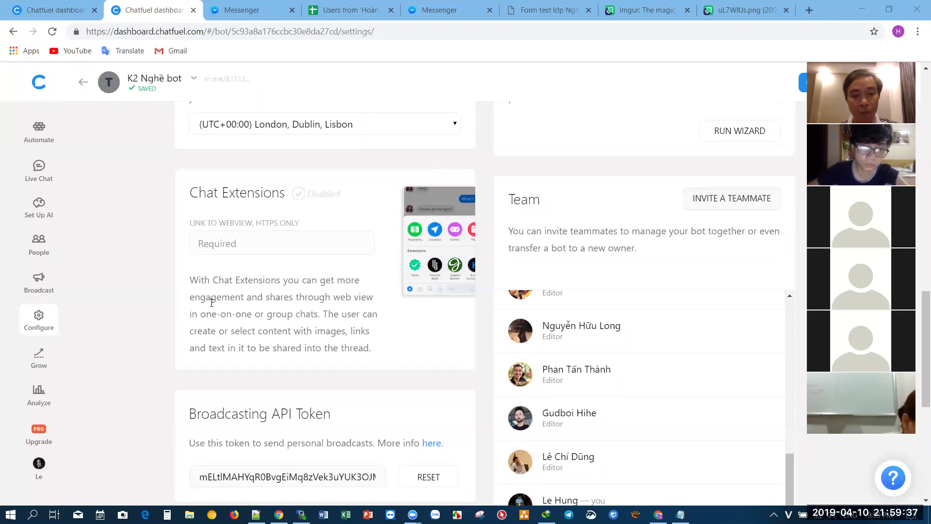
pyautogui.click(732, 198)
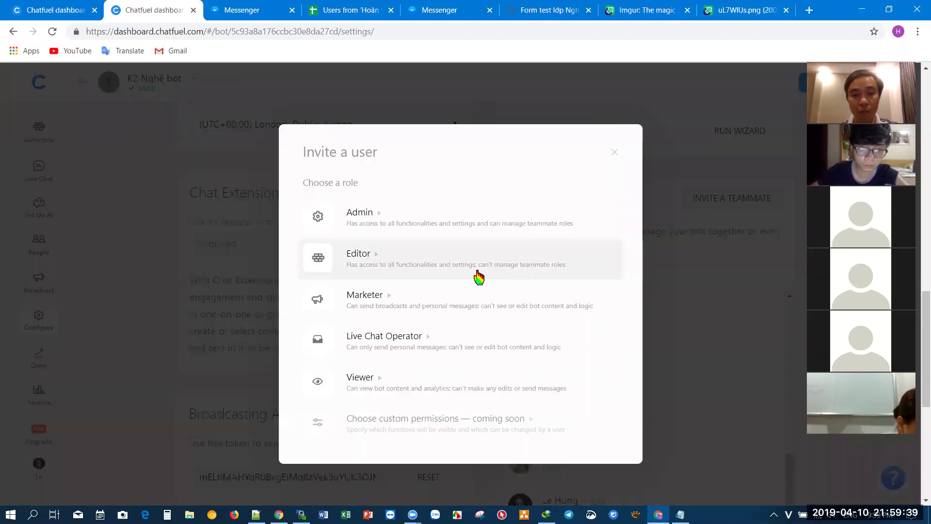
pyautogui.click(438, 275)
pyautogui.click(555, 209)
pyautogui.click(332, 247)
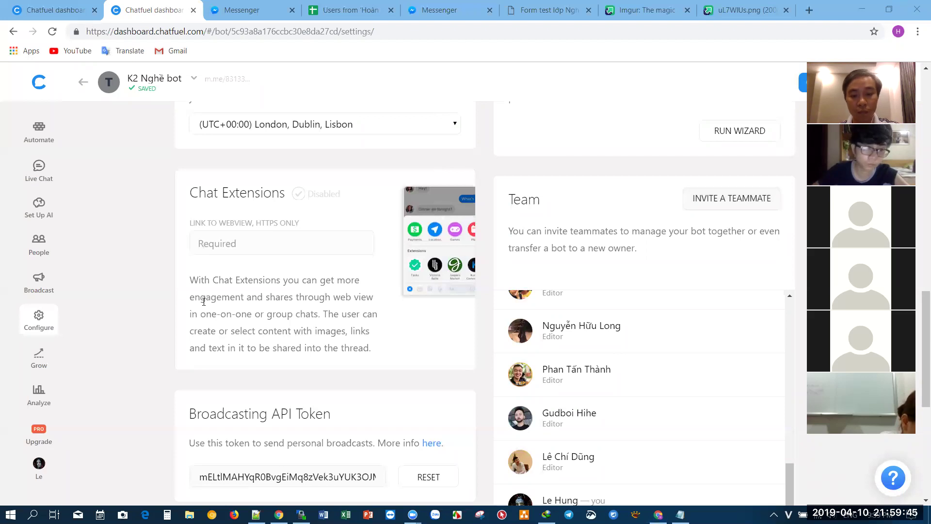
# Step: Create and copy two final Editor invitation links for the team
pyautogui.click(740, 206)
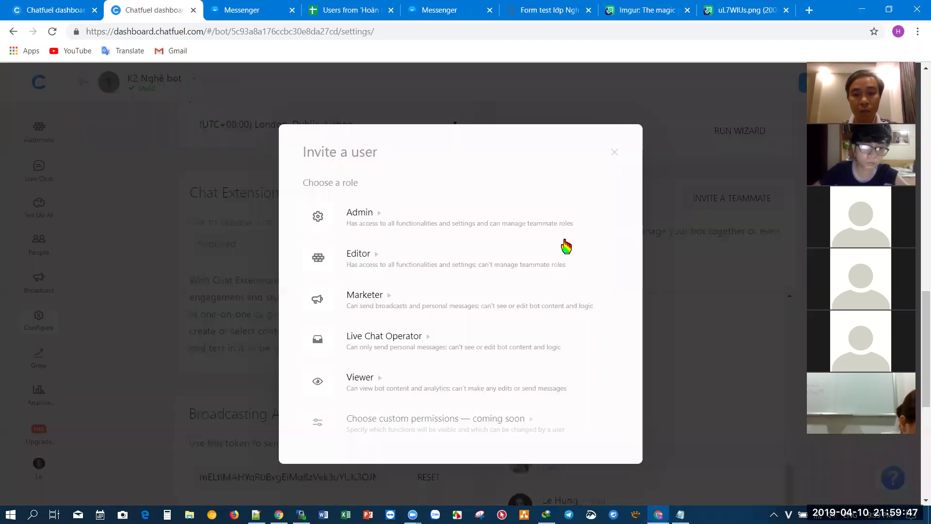
pyautogui.click(479, 269)
pyautogui.click(576, 210)
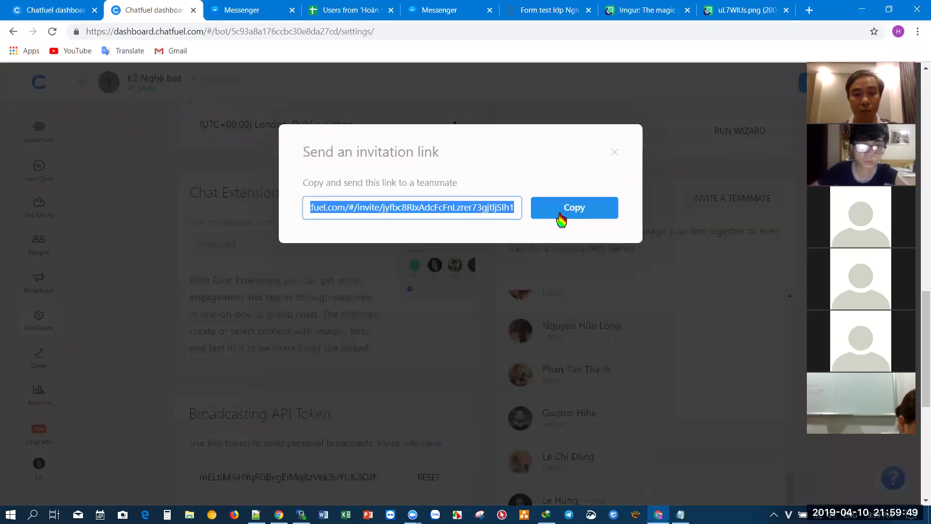
pyautogui.click(366, 249)
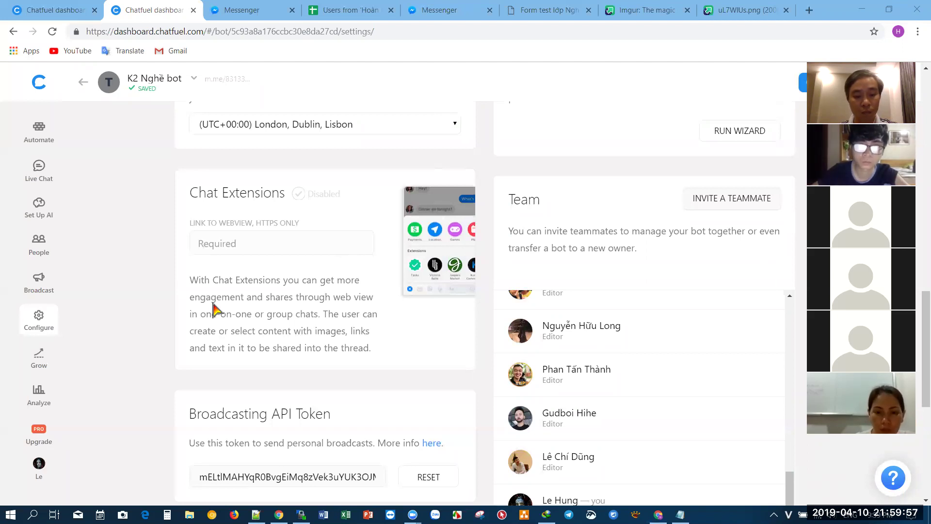
pyautogui.click(716, 203)
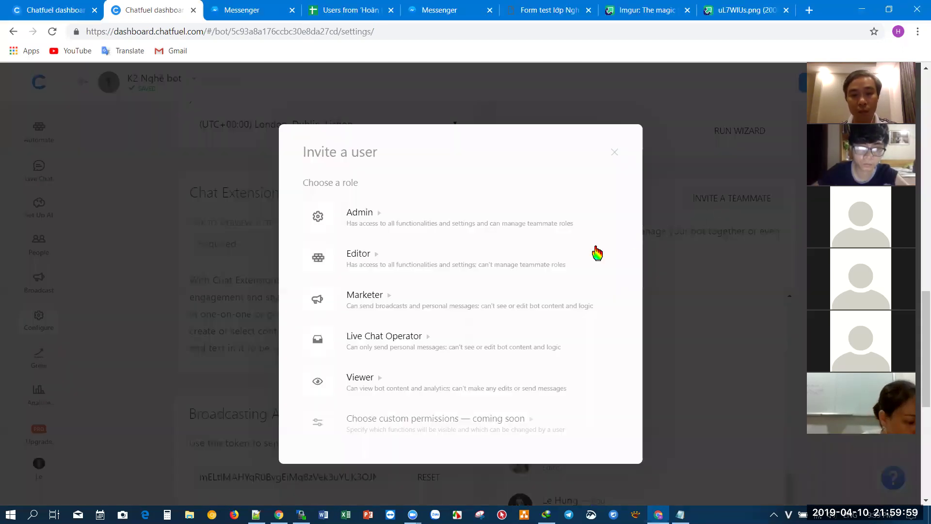
pyautogui.click(416, 270)
pyautogui.click(574, 208)
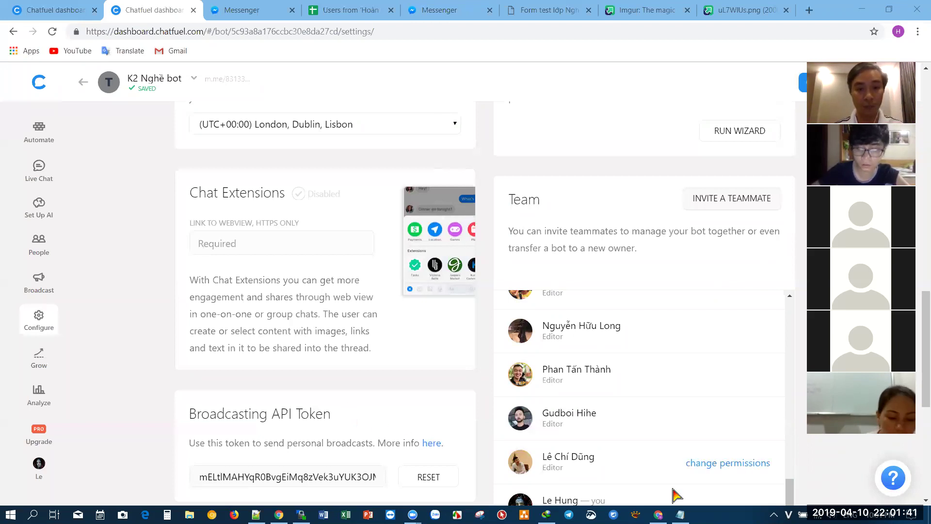
pyautogui.click(680, 514)
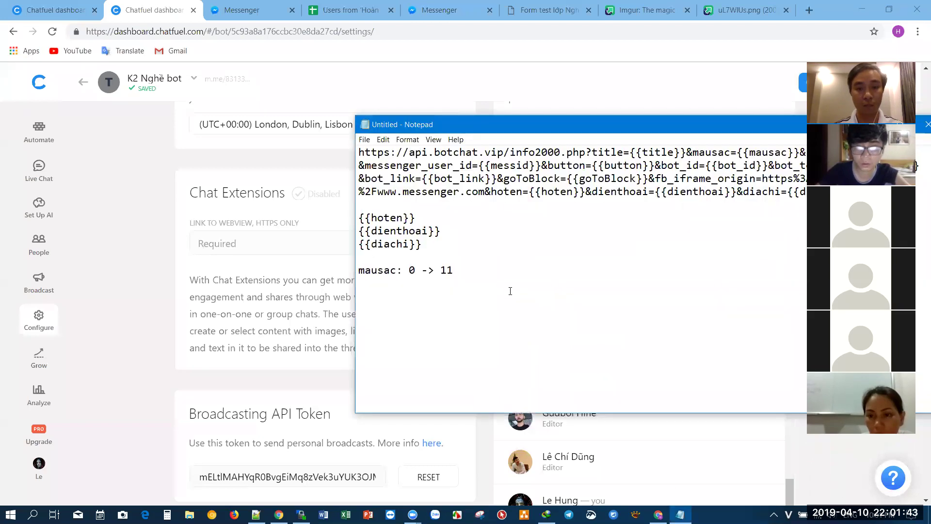
pyautogui.press('Return')
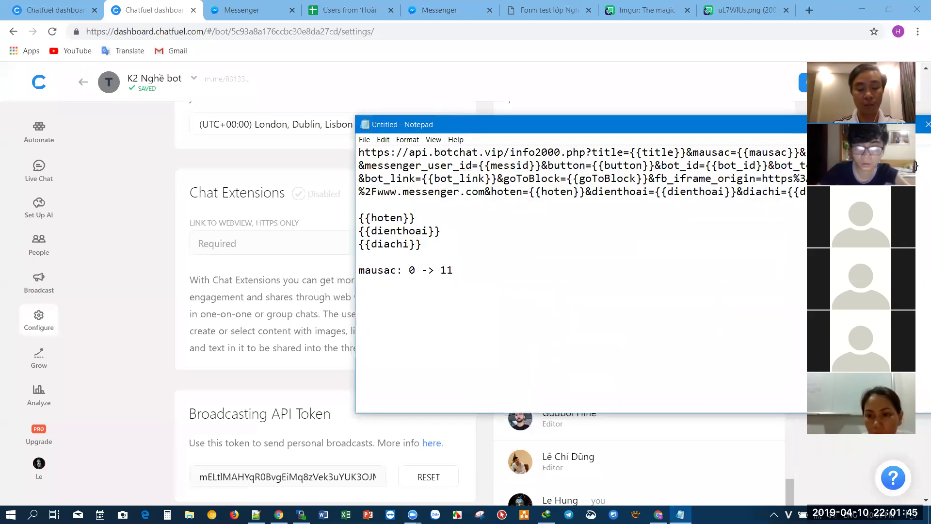
pyautogui.write('https')
pyautogui.press('BackSpace')
pyautogui.press('BackSpace')
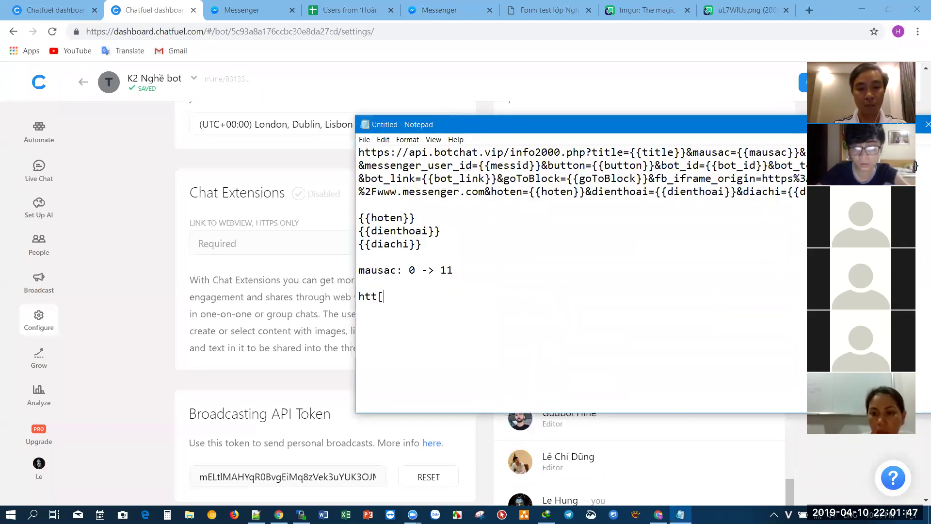
pyautogui.write('ps://')
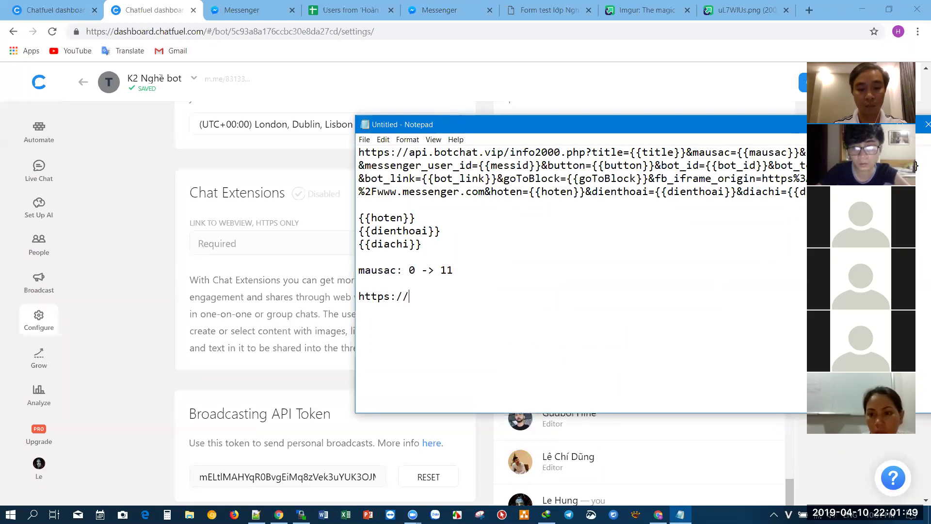
pyautogui.write('free.khu')
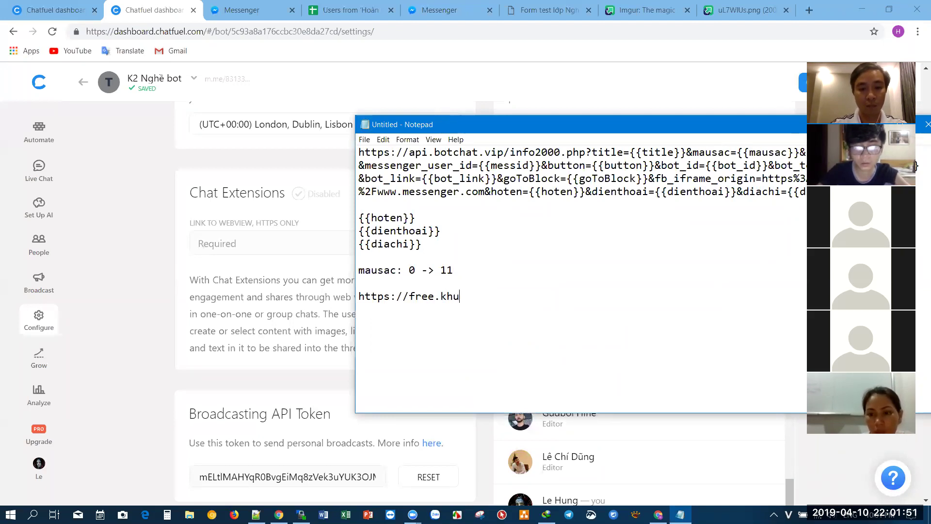
pyautogui.write('yen,m')
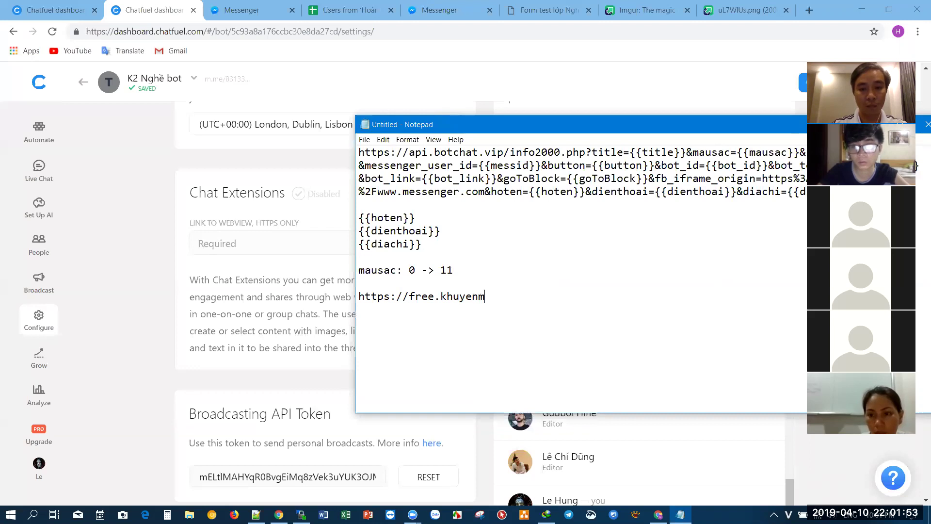
pyautogui.write('ai.v')
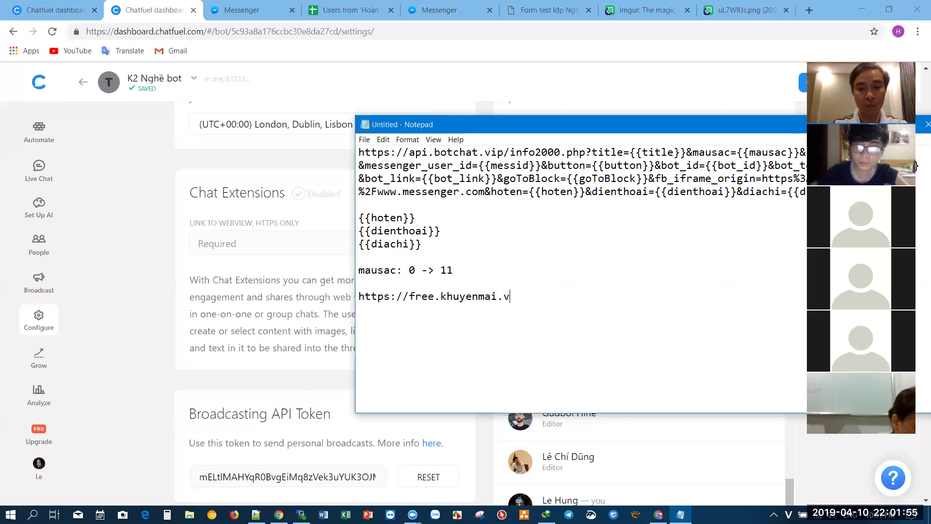
pyautogui.write('ip/webview/api')
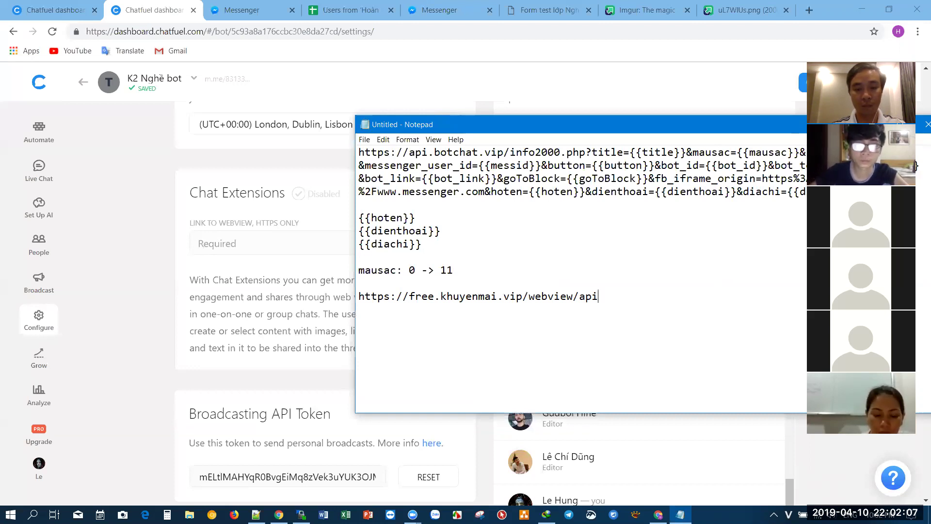
pyautogui.press('Return')
pyautogui.write('--')
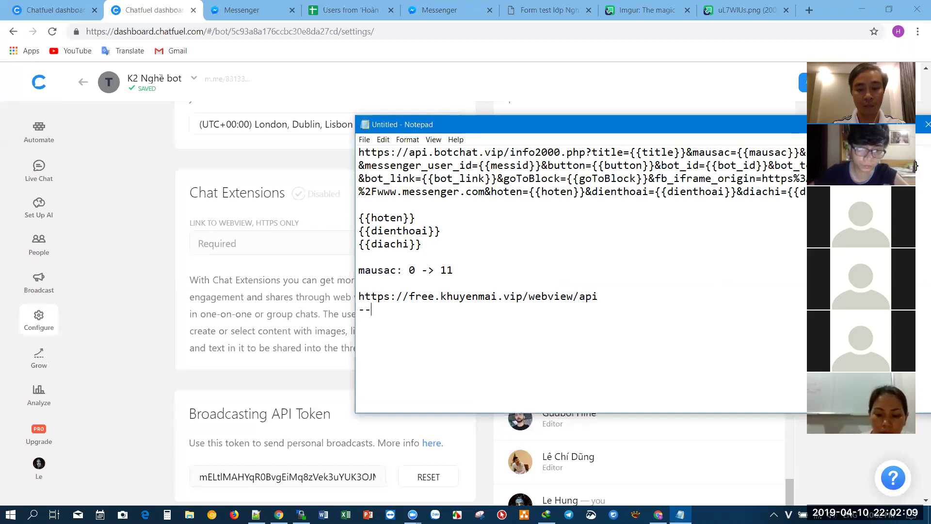
pyautogui.write('> https')
pyautogui.press('BackSpace')
pyautogui.write('://api')
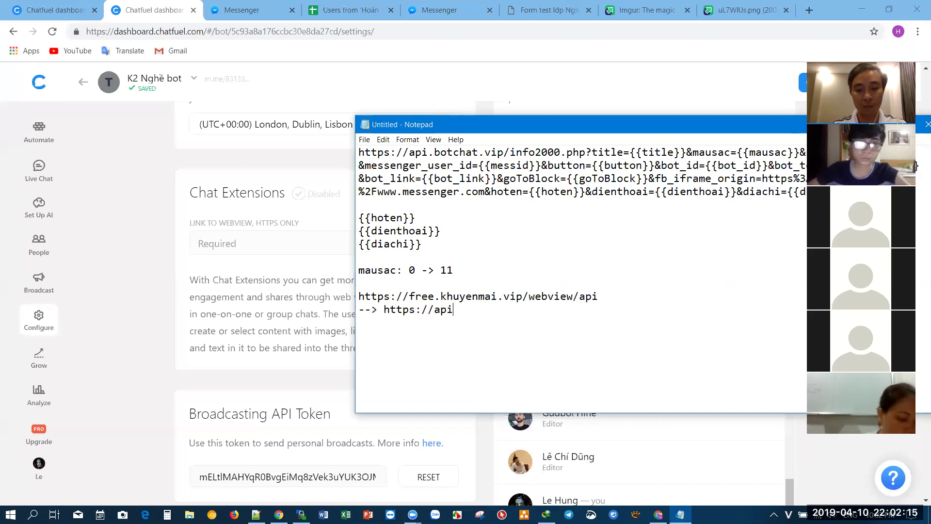
pyautogui.write('.botchat.vip')
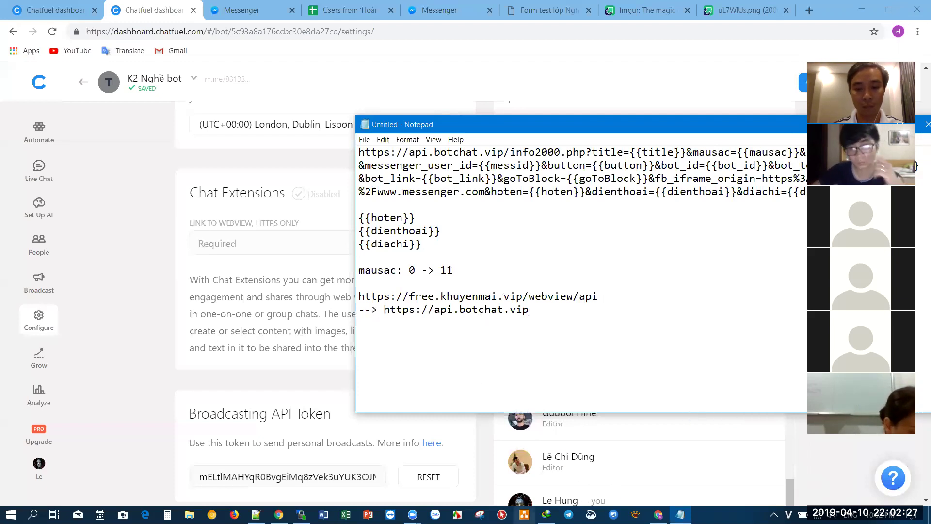
pyautogui.moveTo(279, 514)
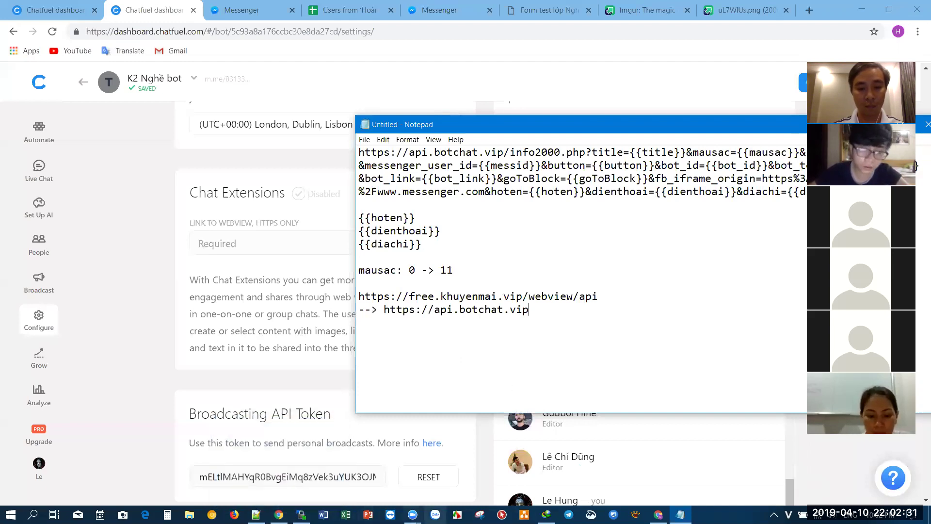
# Step: Start a rectangular screen capture, then cancel it
pyautogui.click(437, 515)
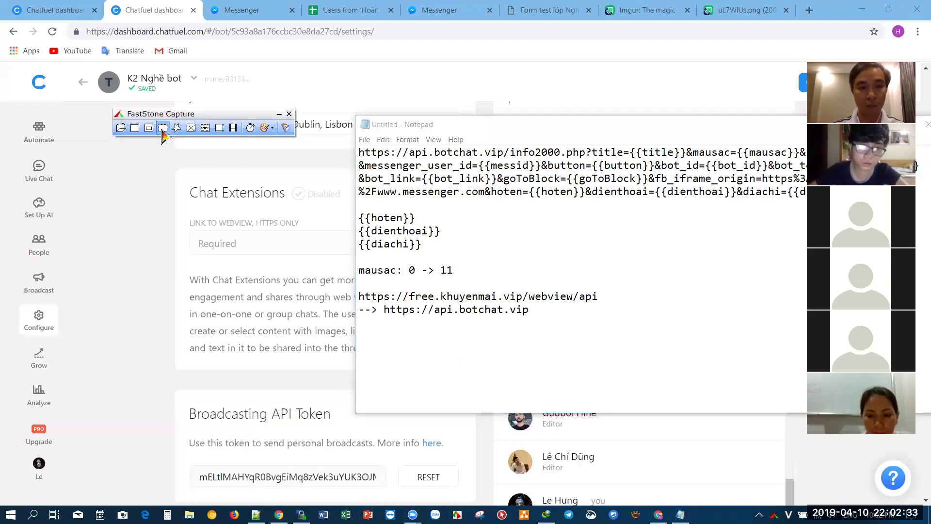
pyautogui.click(164, 128)
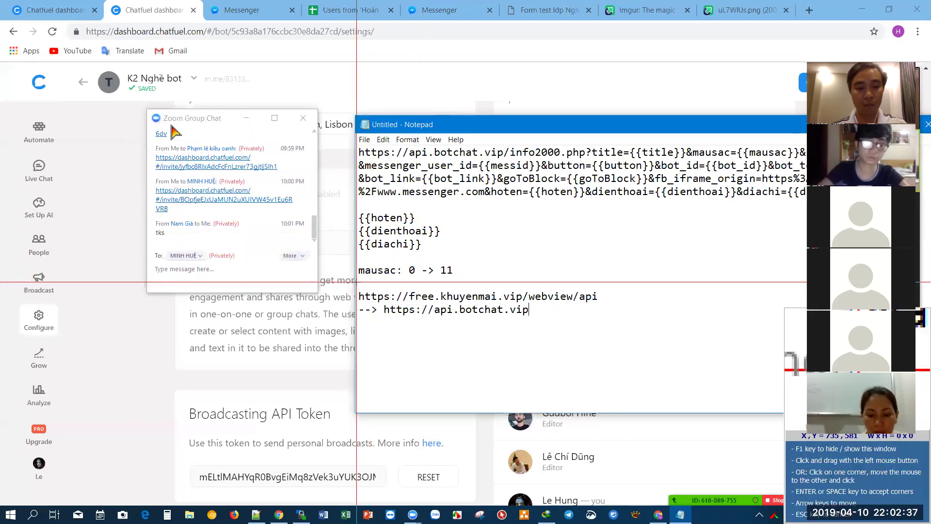
pyautogui.press('Escape')
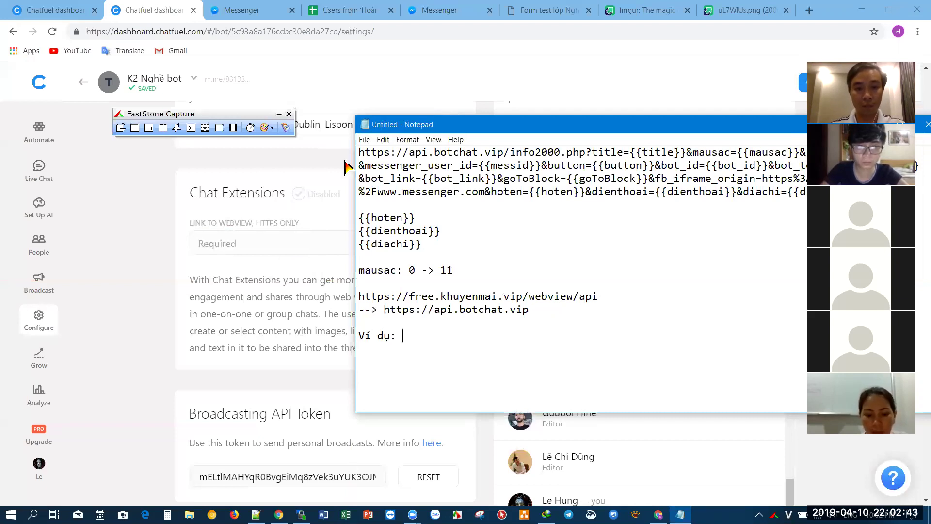
# Step: Paste the info2000.php address twice under 'Ví dụ:', changing the first's domain to free.khuyenmai.vip/webview/api
pyautogui.moveTo(359, 153); pyautogui.dragTo(587, 149)
pyautogui.hotkey('ctrl', 'c')
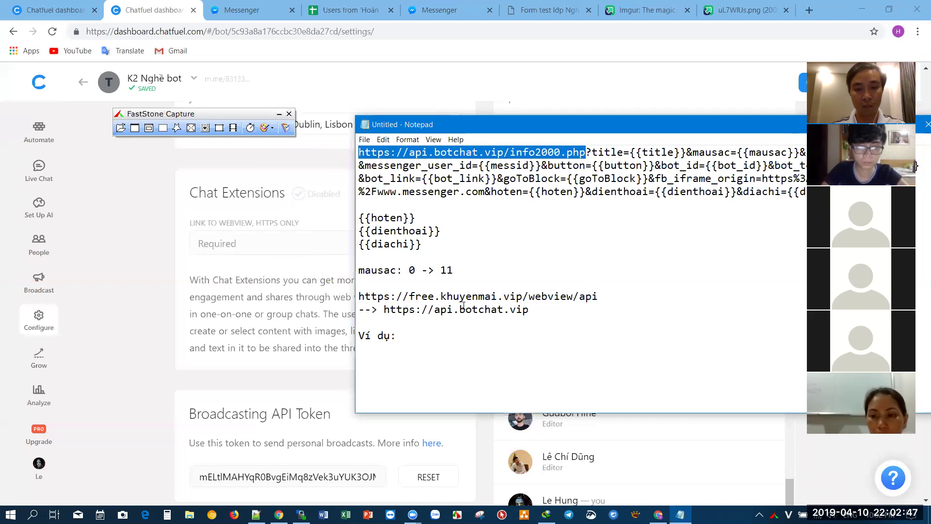
pyautogui.click(436, 335)
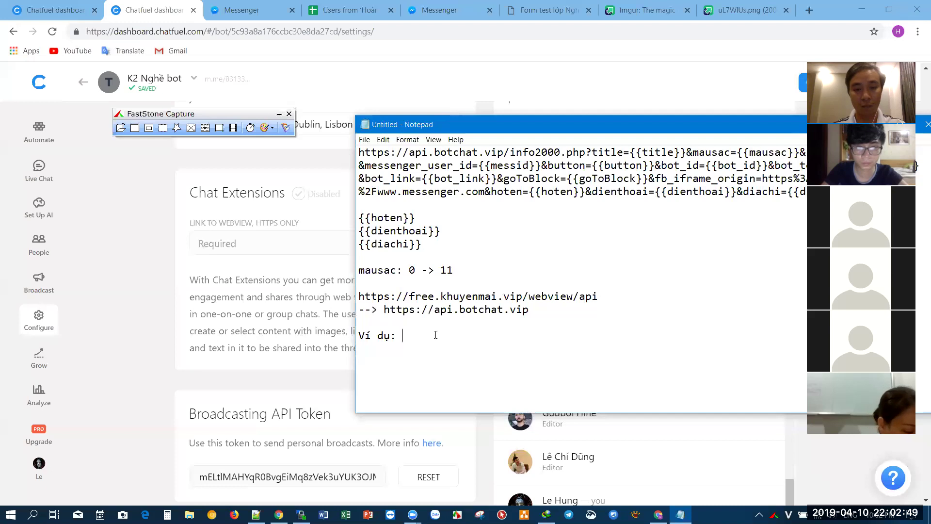
pyautogui.hotkey('ctrl', 'v')
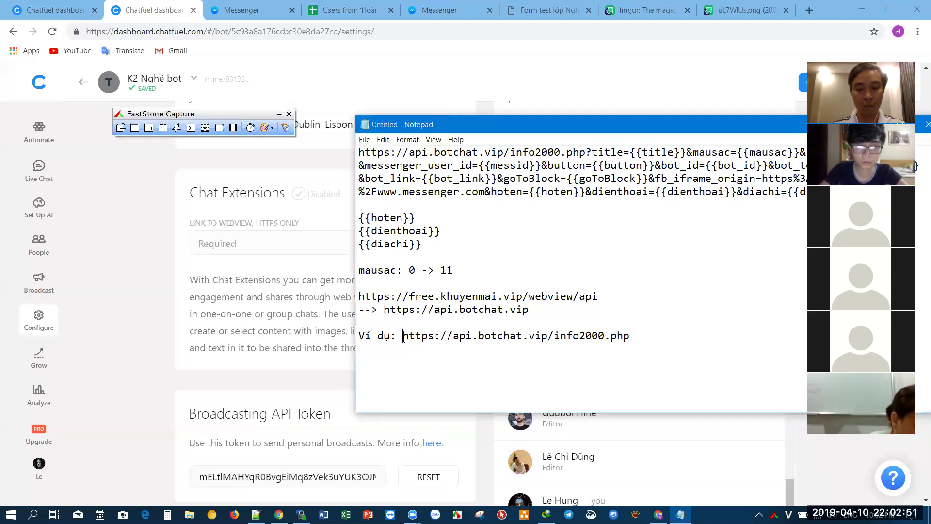
pyautogui.press('Return')
pyautogui.press('Return')
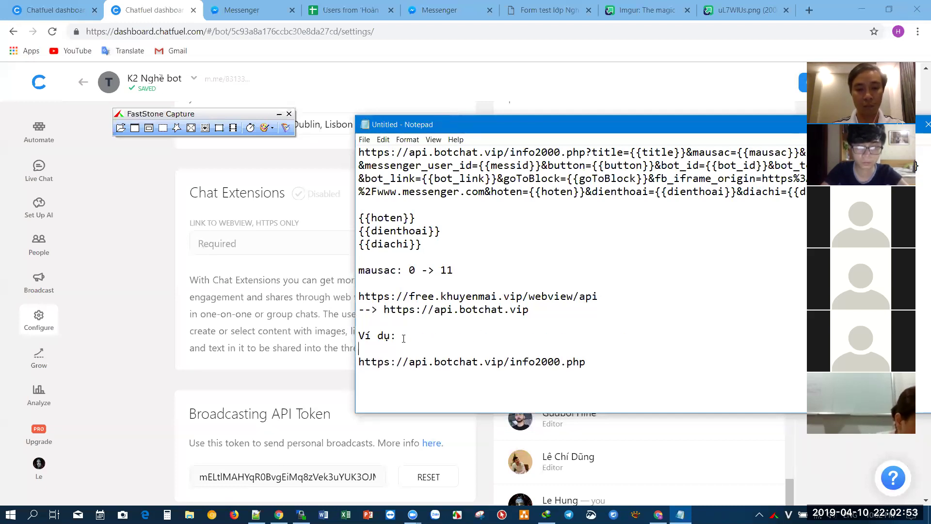
pyautogui.hotkey('ctrl', 'v')
pyautogui.moveTo(410, 349); pyautogui.dragTo(505, 349)
pyautogui.write('free.khu')
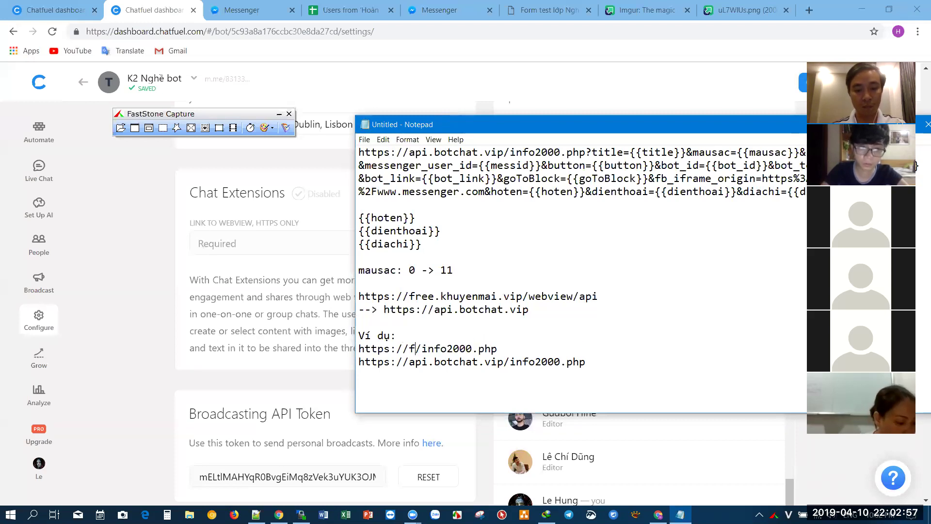
pyautogui.write('yen')
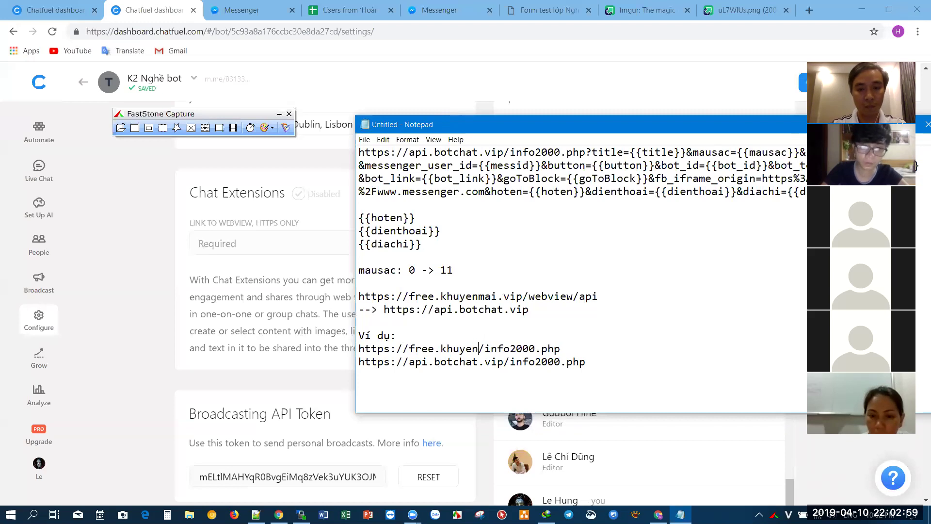
pyautogui.write('mai')
pyautogui.write('.vip')
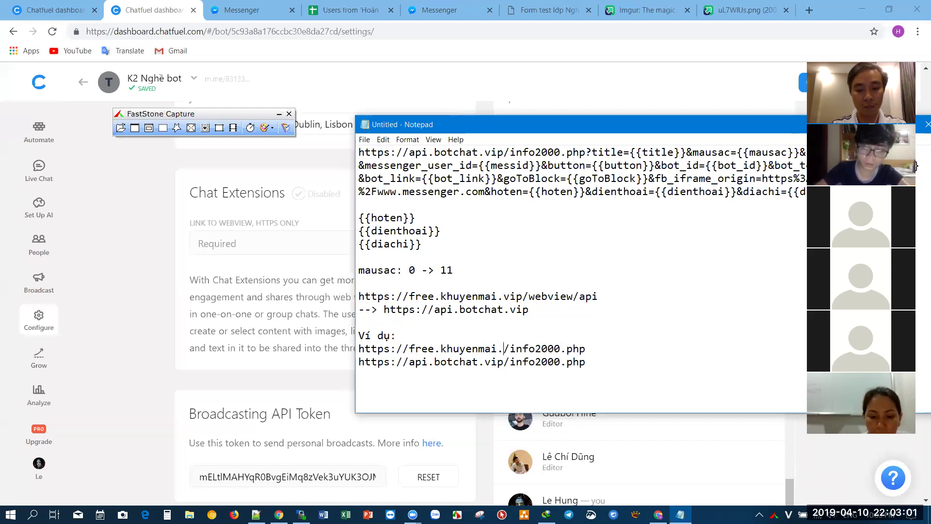
pyautogui.write('/')
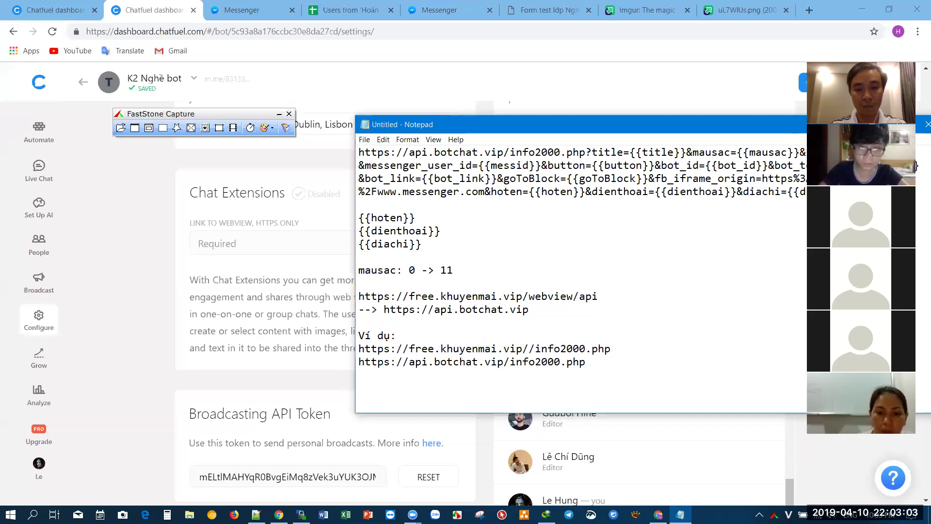
pyautogui.write('webview')
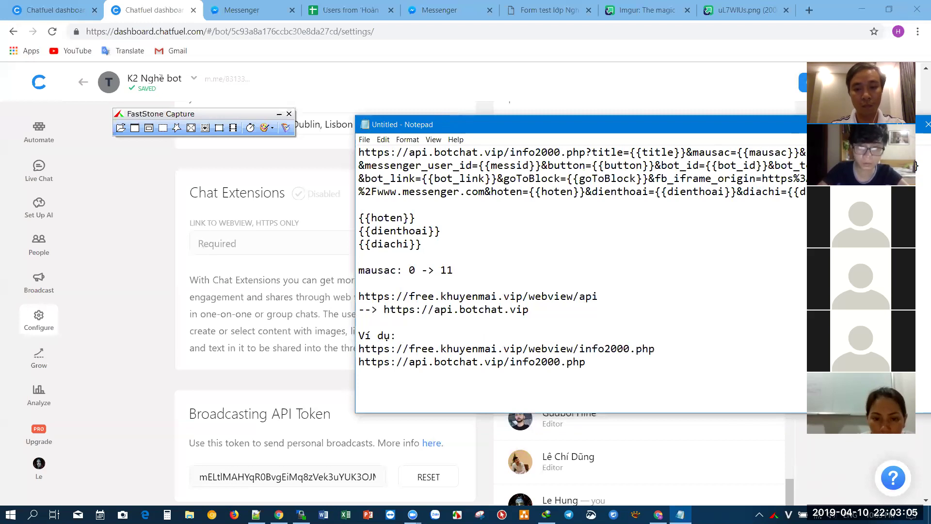
pyautogui.write('/api/')
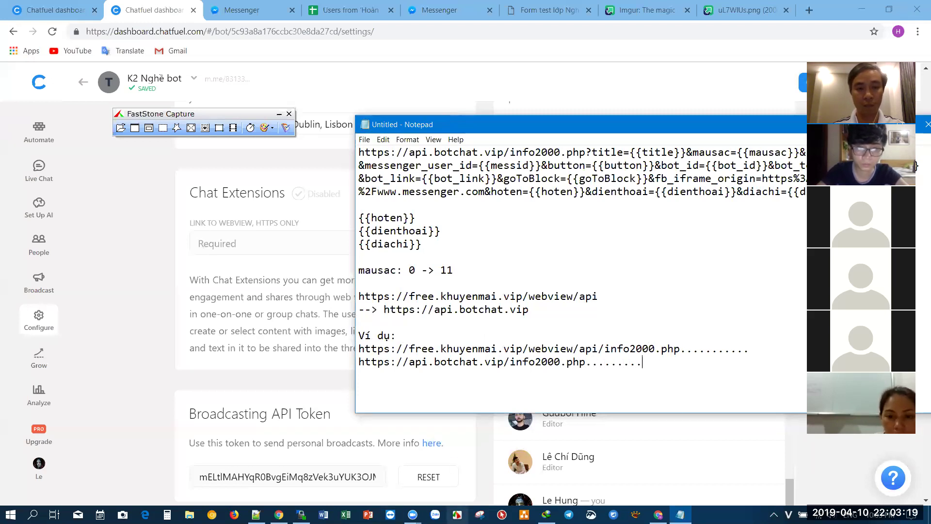
# Step: Capture the Notepad URL notes as an 821x238 region image in FastStone Capture
pyautogui.click(163, 128)
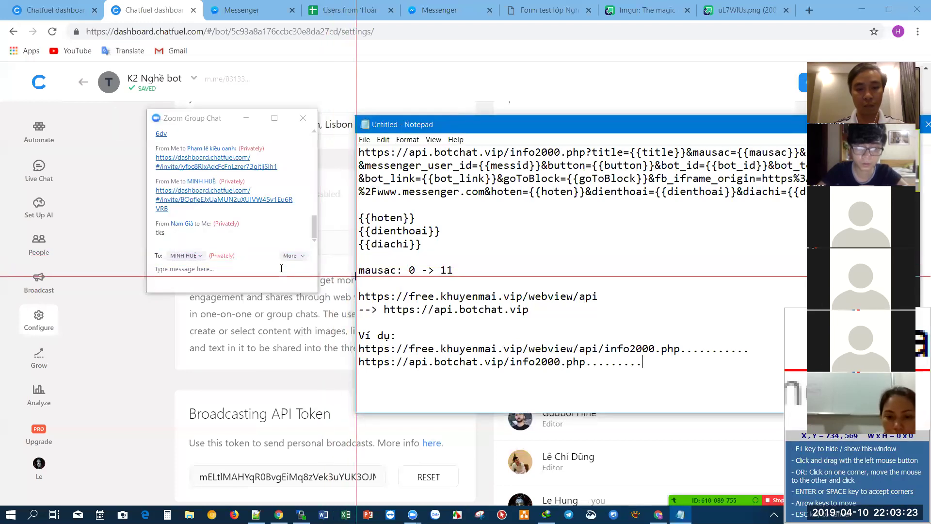
pyautogui.moveTo(356, 276); pyautogui.dragTo(754, 391)
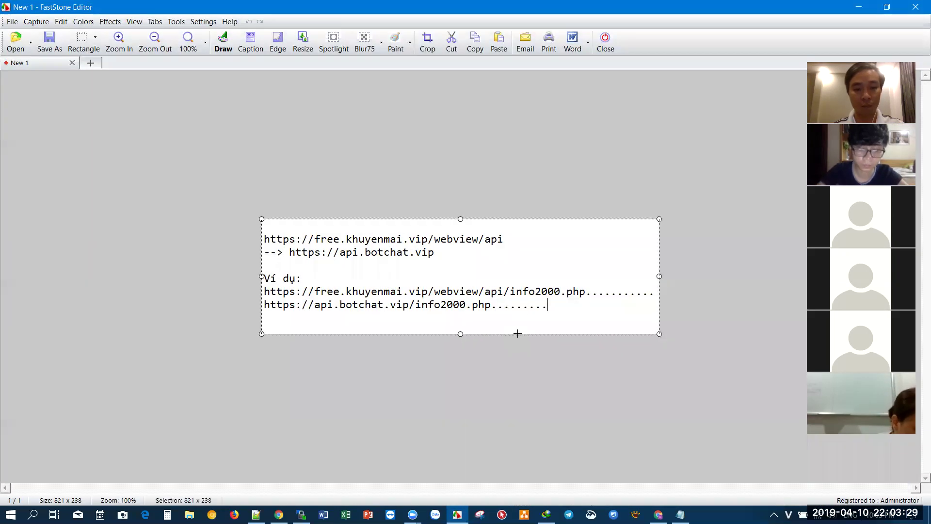
pyautogui.click(279, 514)
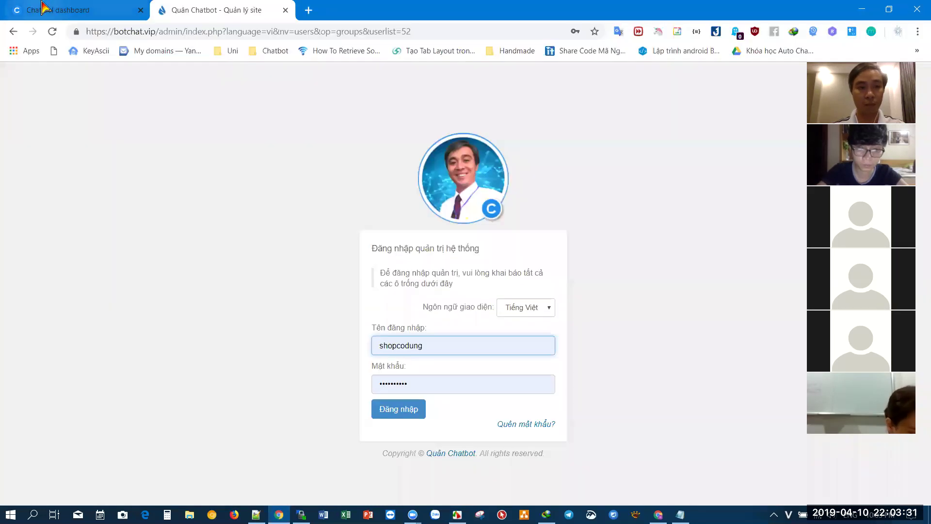
# Step: Load messenger.com in a new tab and send the notes image in the open conversation
pyautogui.click(309, 10)
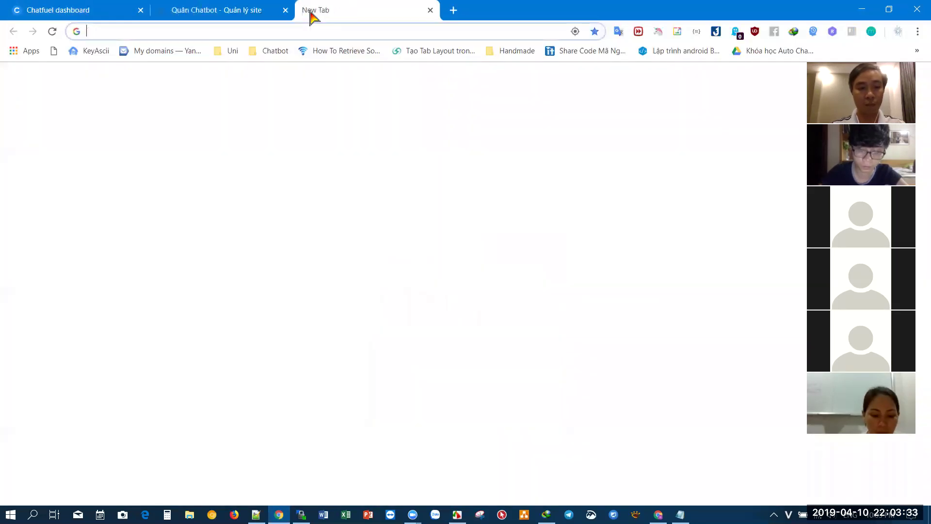
pyautogui.write('me')
pyautogui.press('Return')
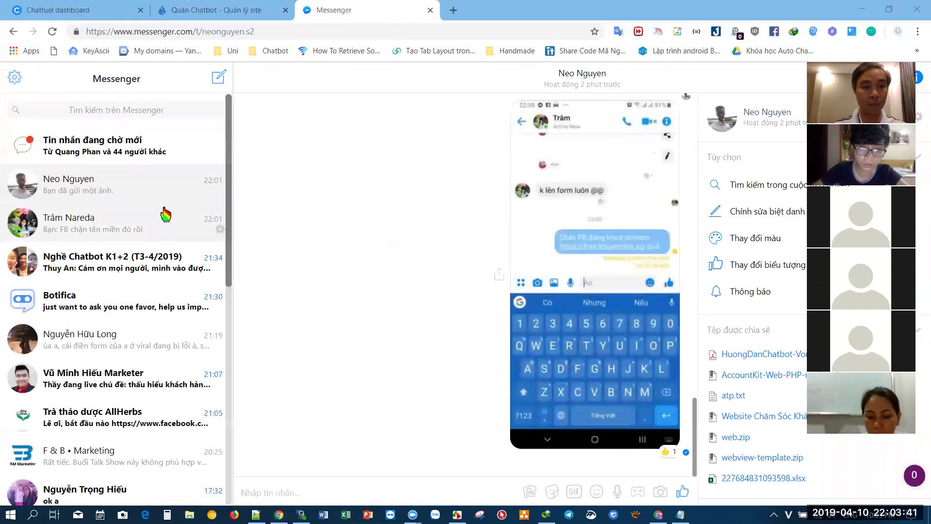
pyautogui.click(339, 491)
pyautogui.hotkey('ctrl', 'v')
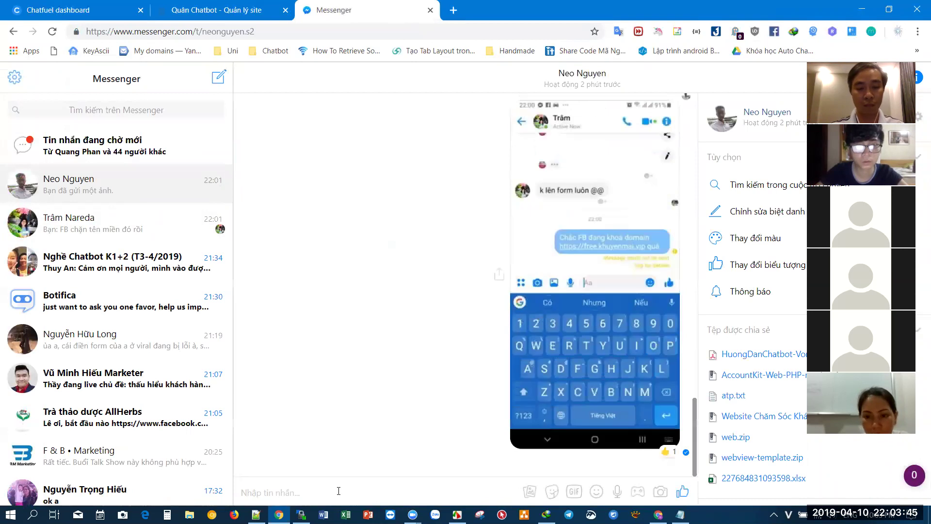
pyautogui.press('Return')
# Step: Send the same notes image to two more Messenger conversations
pyautogui.click(72, 231)
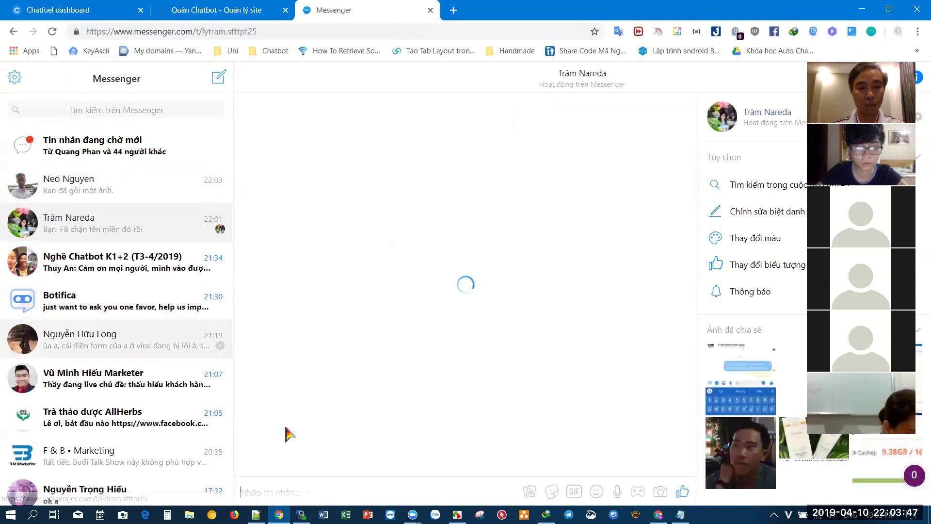
pyautogui.hotkey('ctrl', 'v')
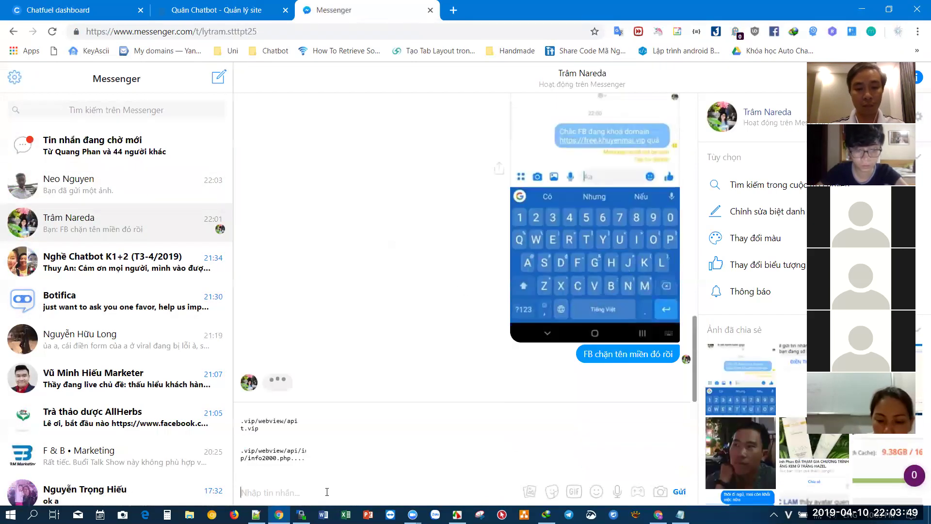
pyautogui.press('Return')
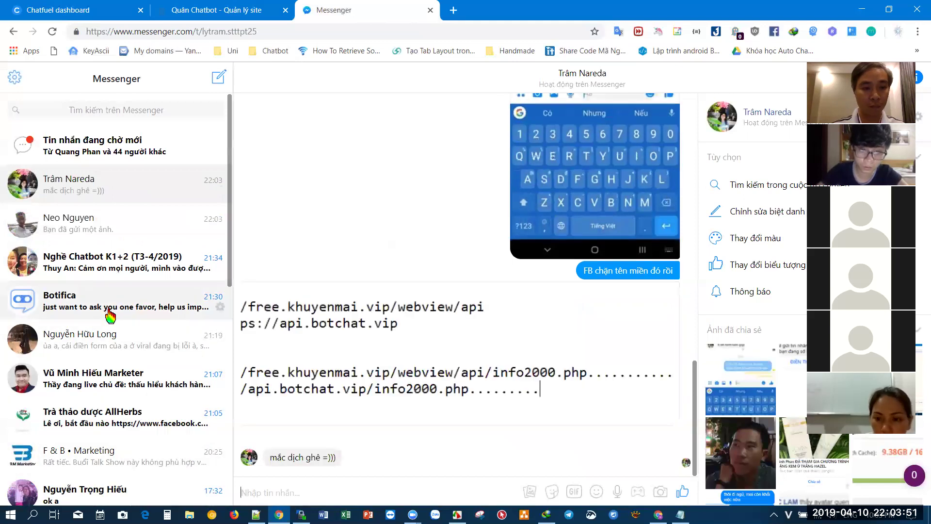
pyautogui.click(115, 348)
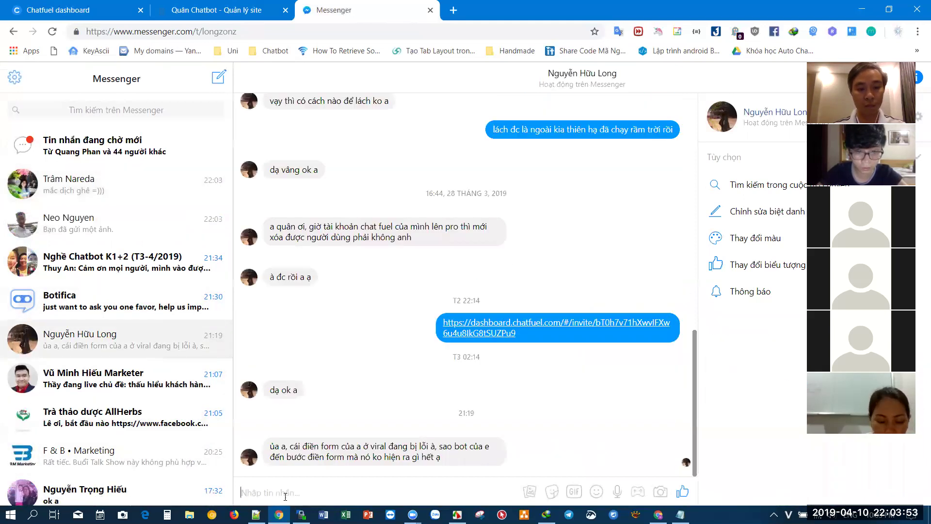
pyautogui.hotkey('ctrl', 'v')
pyautogui.press('Return')
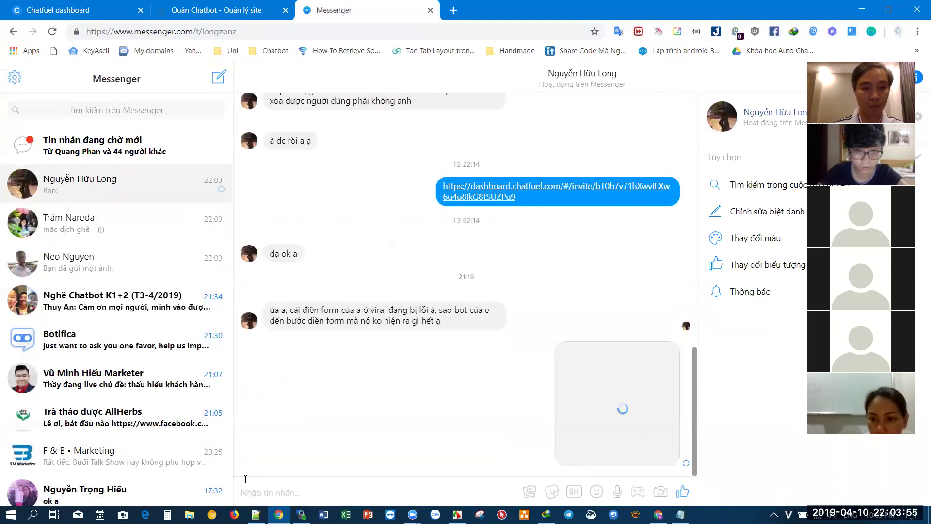
# Step: Load facebook.com in a new tab, glancing back at the Messenger conversation
pyautogui.click(459, 14)
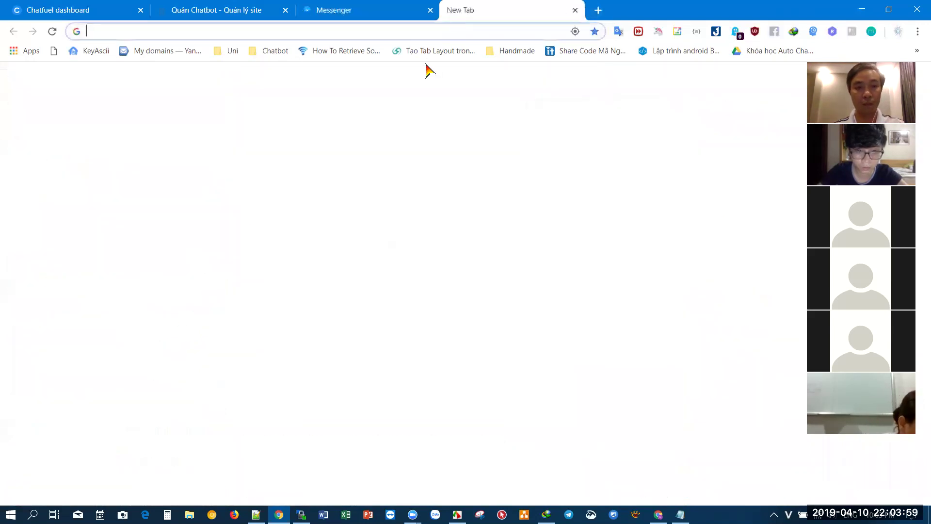
pyautogui.write('fa')
pyautogui.press('Return')
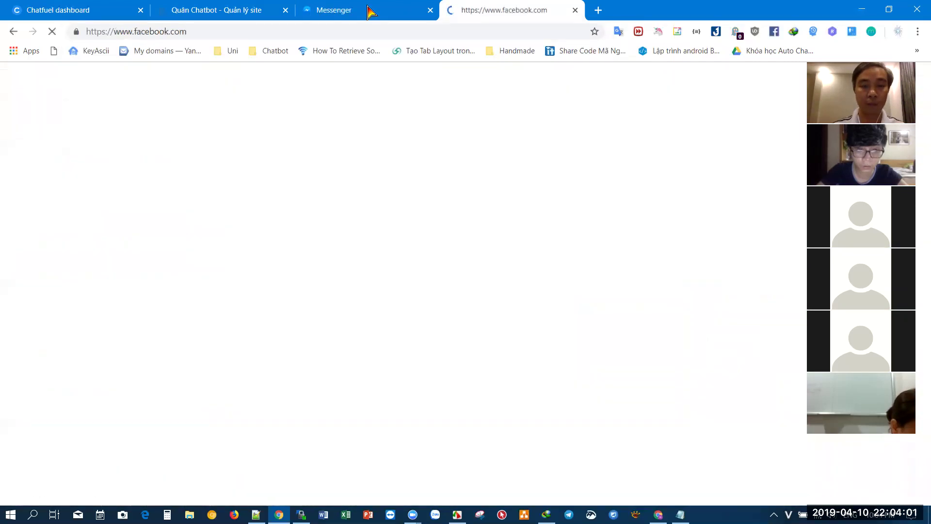
pyautogui.click(367, 10)
pyautogui.click(480, 9)
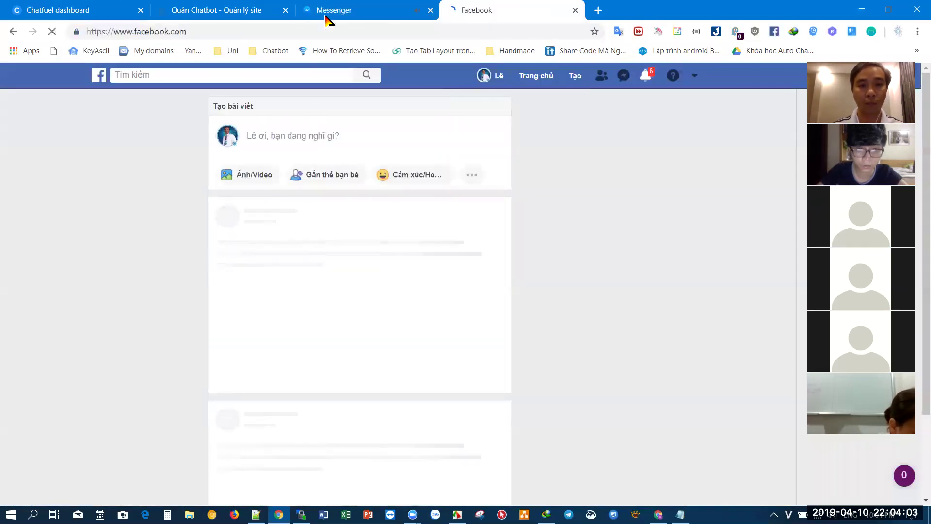
pyautogui.click(323, 15)
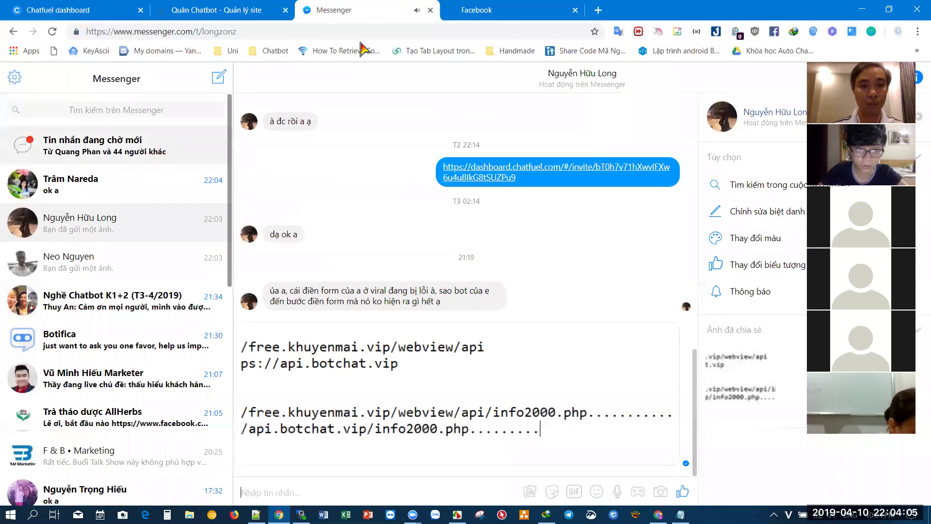
# Step: Start a new Facebook post from the feed's post composer
pyautogui.click(541, 10)
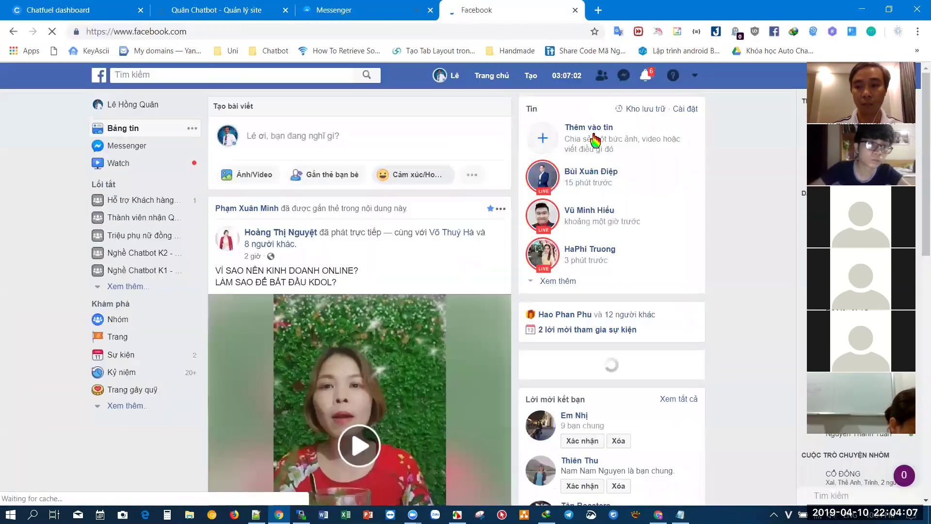
pyautogui.click(359, 145)
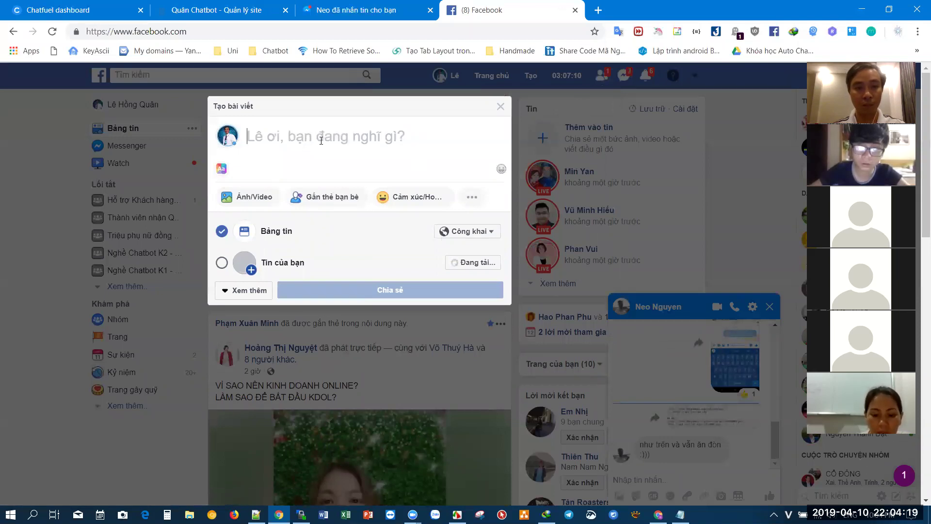
pyautogui.click(316, 9)
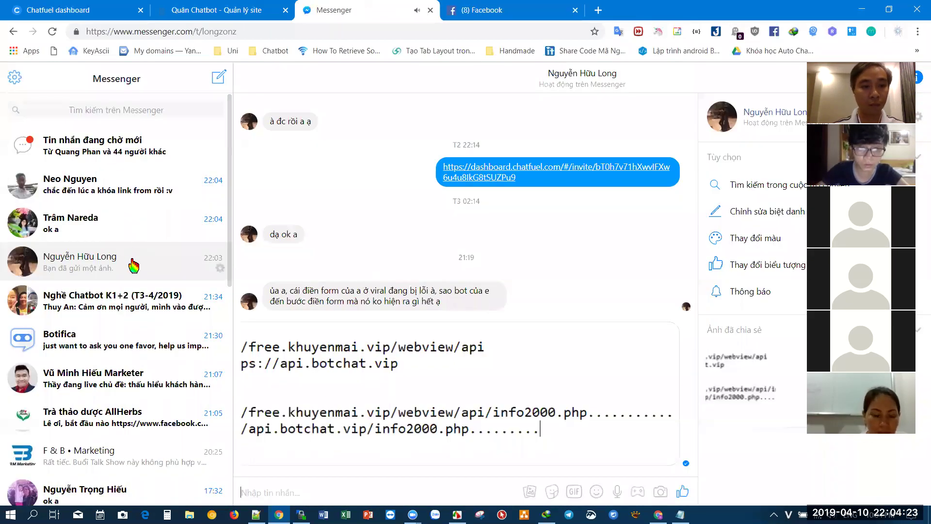
pyautogui.click(510, 7)
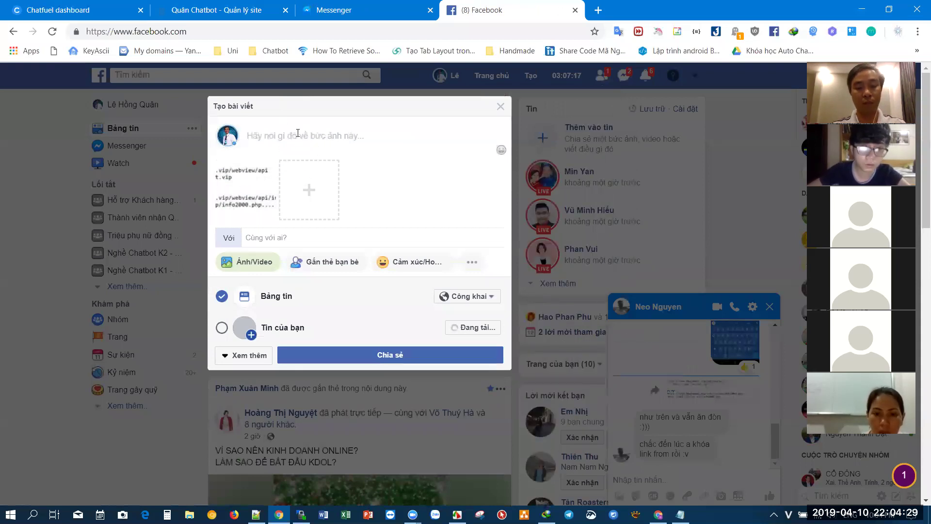
# Step: Write the post: free.khuyenmai was reported, switch domains if the form won't show; end 'Phục vụ anh em tới bến luôn.'
pyautogui.write('Tinh hình')
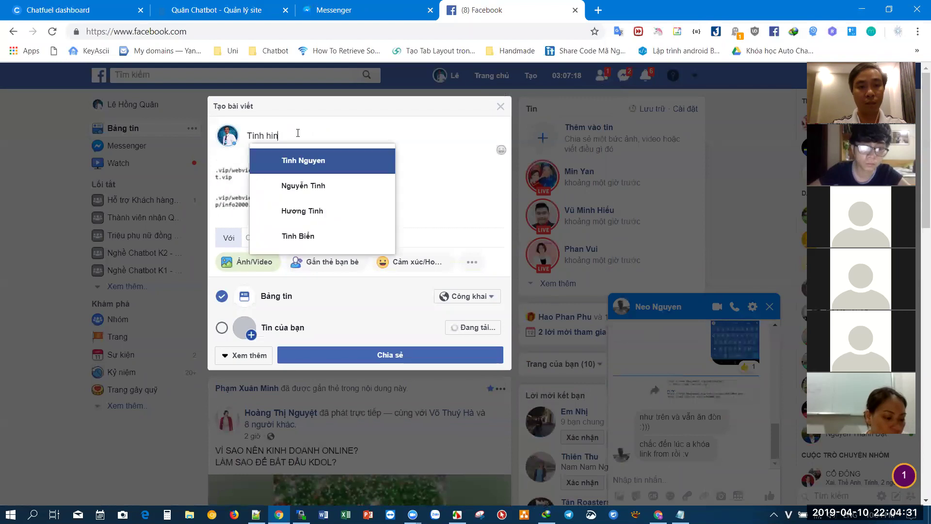
pyautogui.write(' là có ')
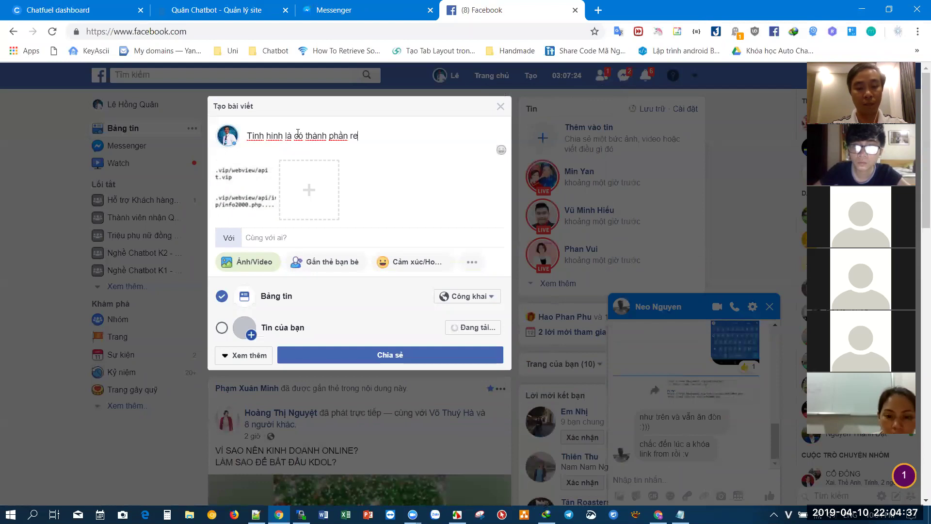
pyautogui.write('thành phần report')
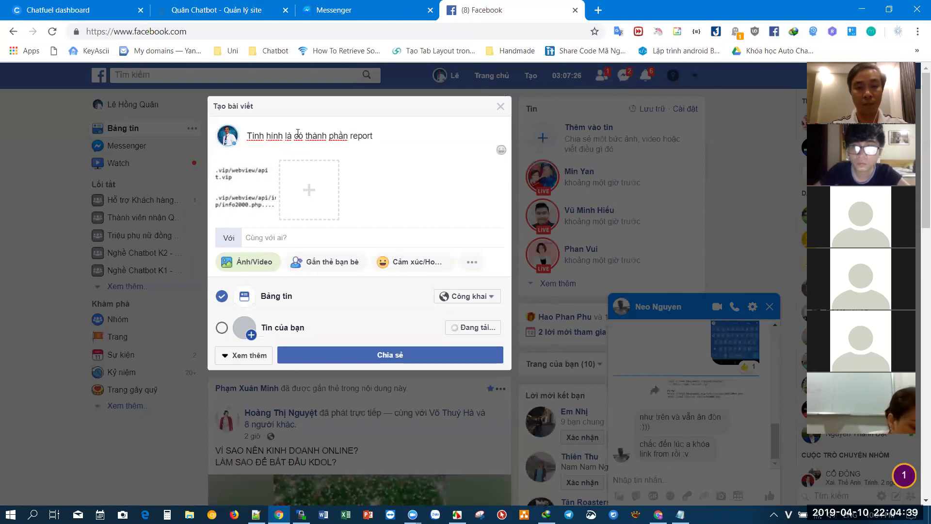
pyautogui.write(' q')
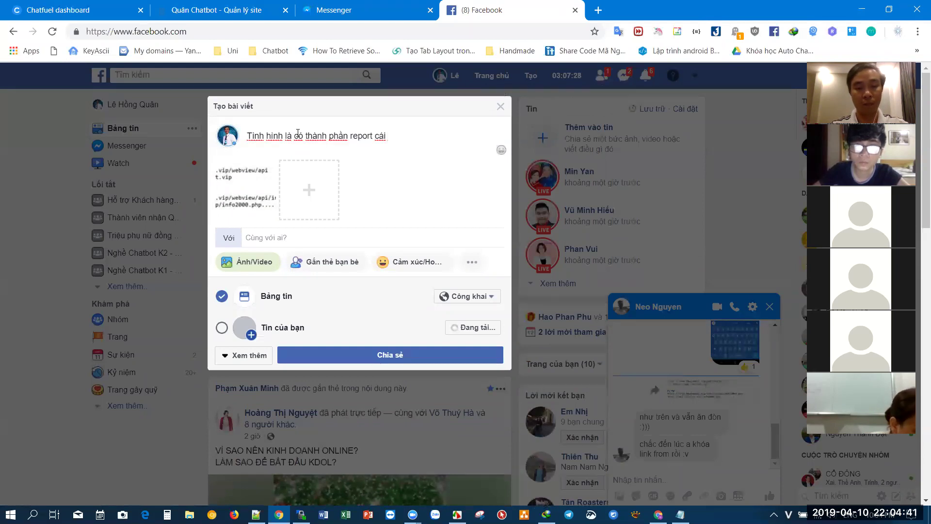
pyautogui.write('ái free.khuyenmai')
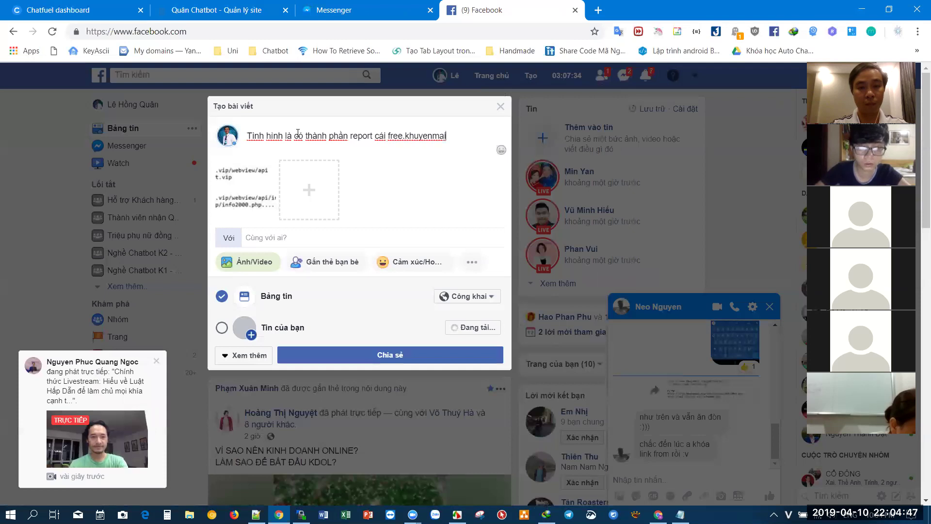
pyautogui.write(' nên mọi')
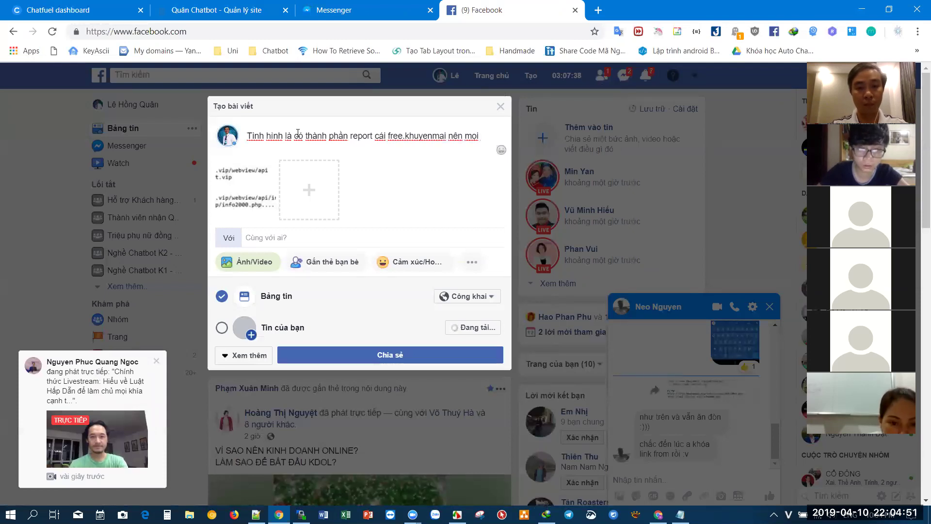
pyautogui.press('BackSpace')
pyautogui.press('BackSpace')
pyautogui.press('BackSpace')
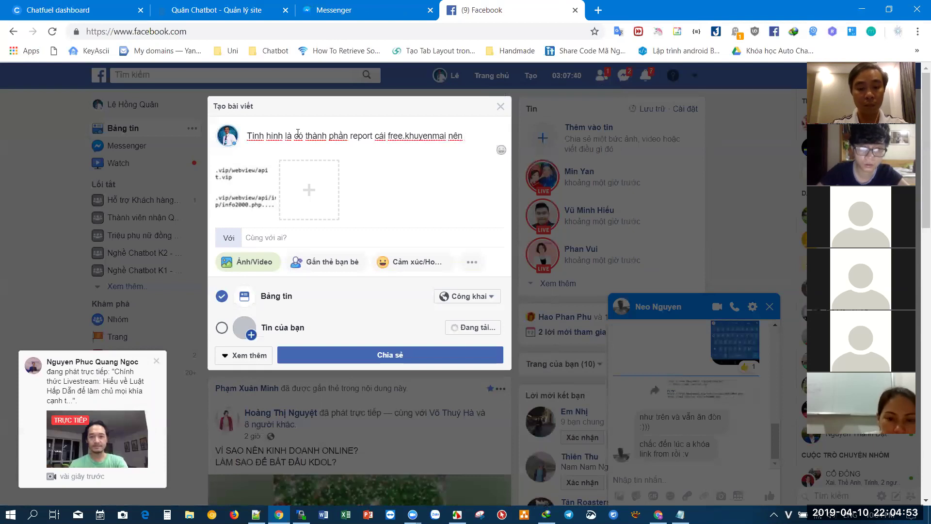
pyautogui.write('các anh ')
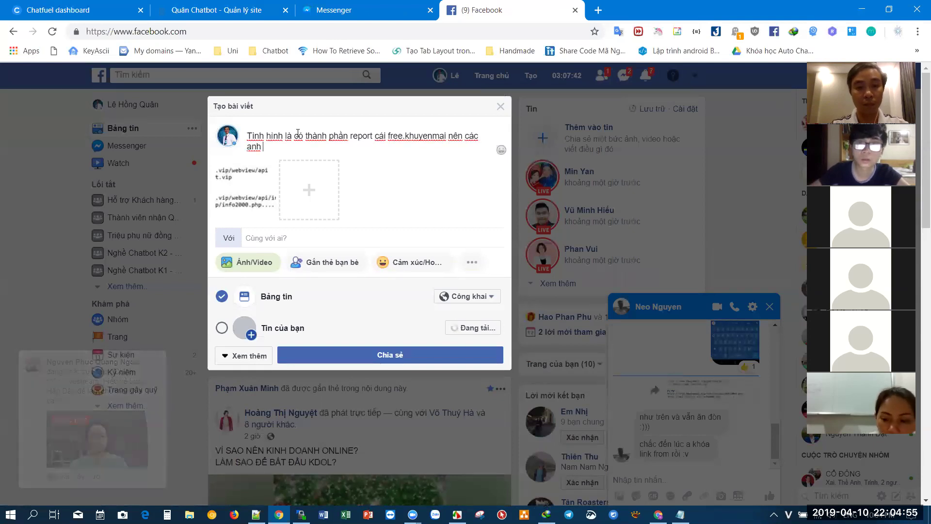
pyautogui.write('em thiện lành')
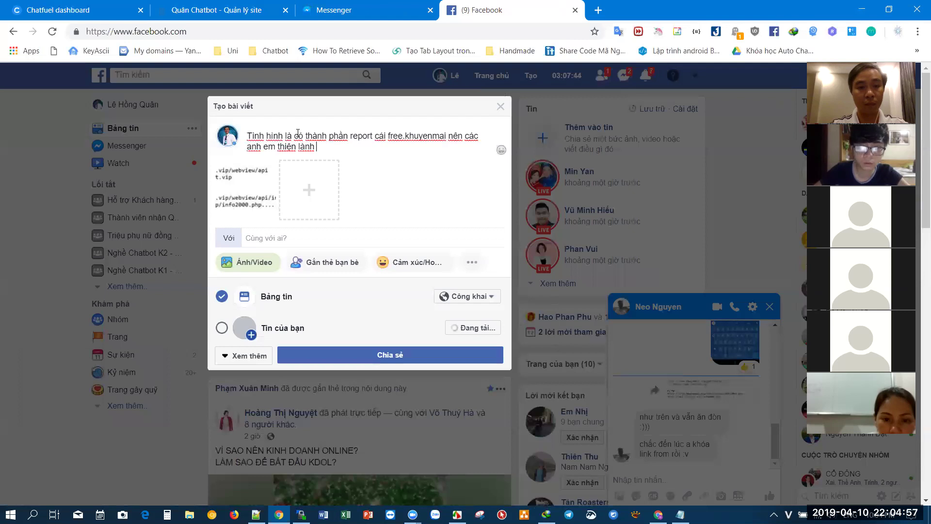
pyautogui.write(' đang chạy viral')
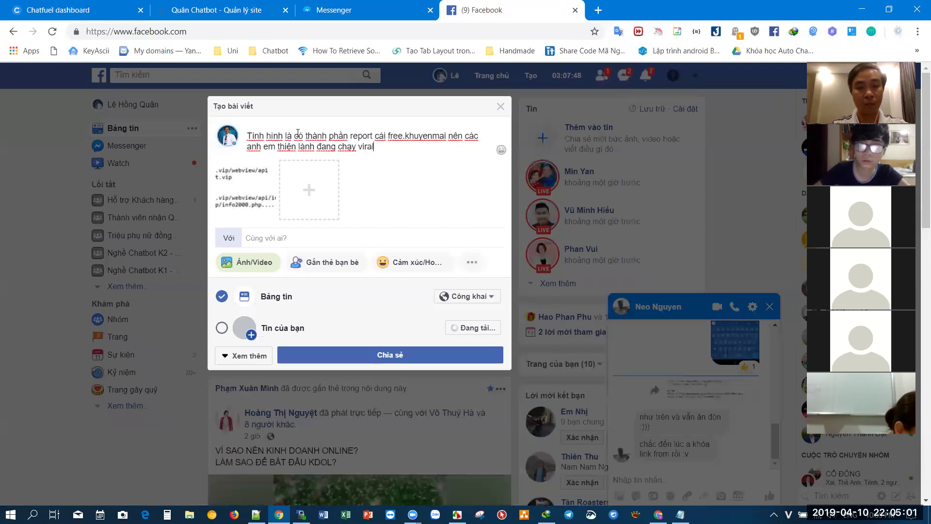
pyautogui.write(' nếu')
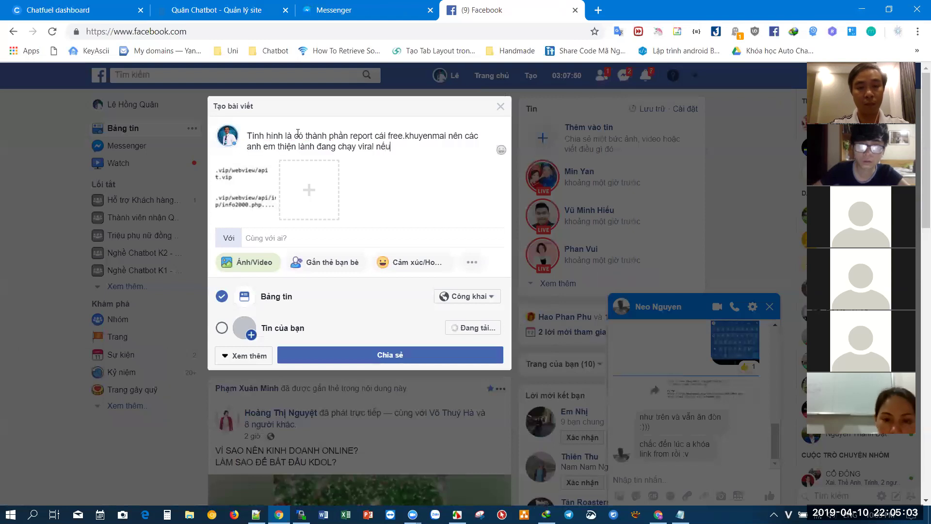
pyautogui.write(' không hieện ra form điền thông tin')
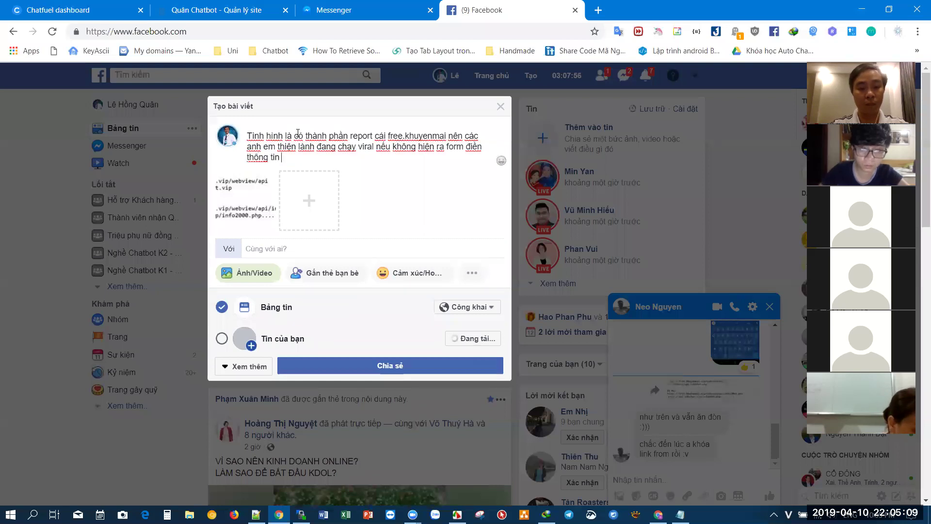
pyautogui.write(' thì chuyeển ')
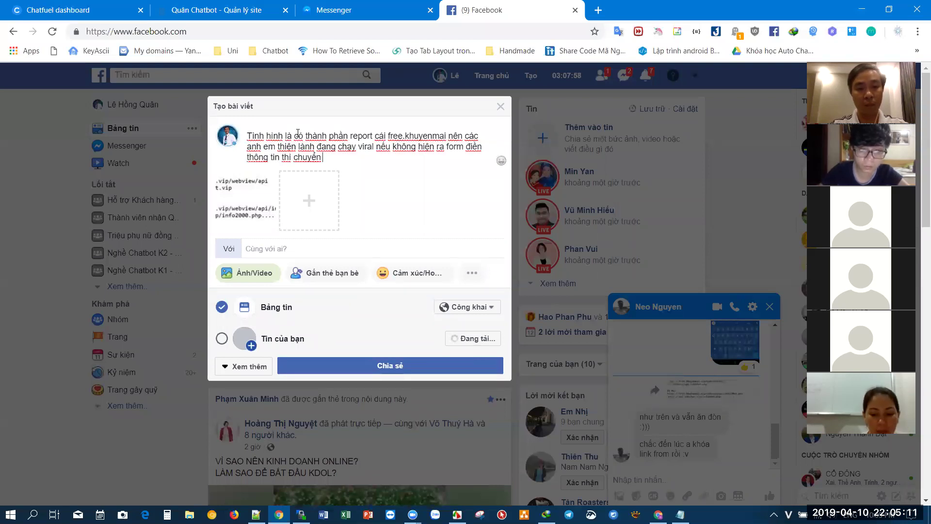
pyautogui.write('sang domain moới nhé!')
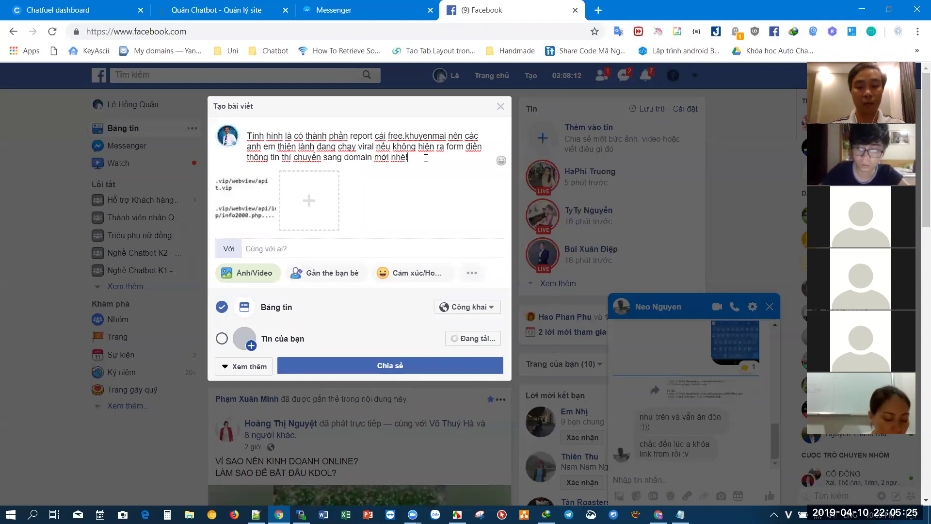
pyautogui.press('Return')
pyautogui.write('P')
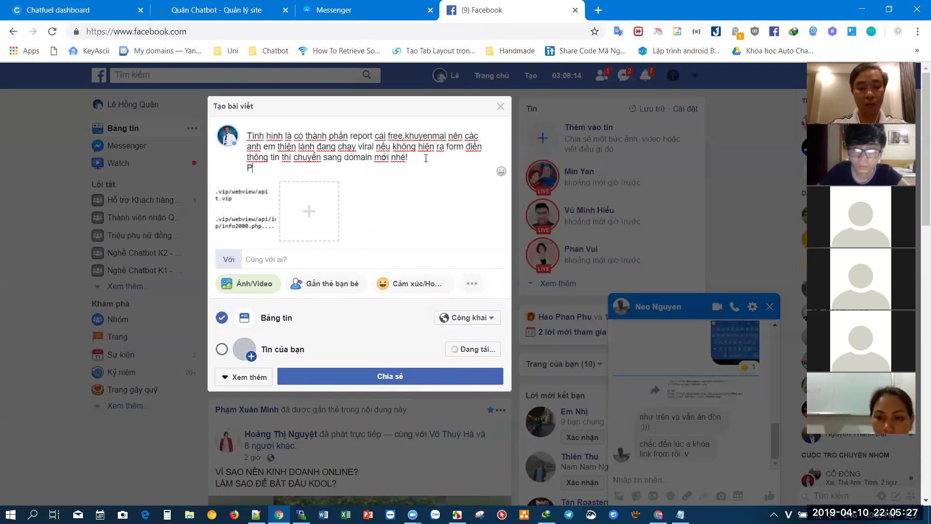
pyautogui.write('huc vu anh em')
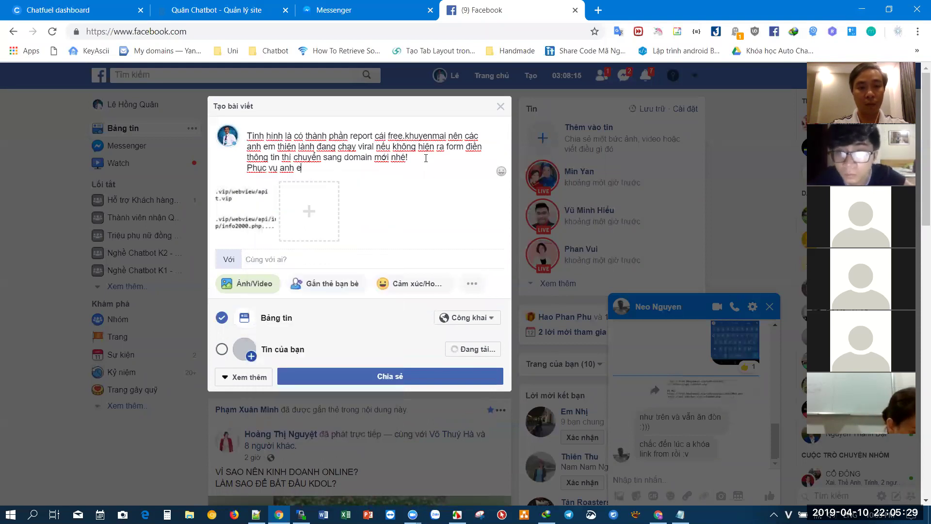
pyautogui.write(' tới bến')
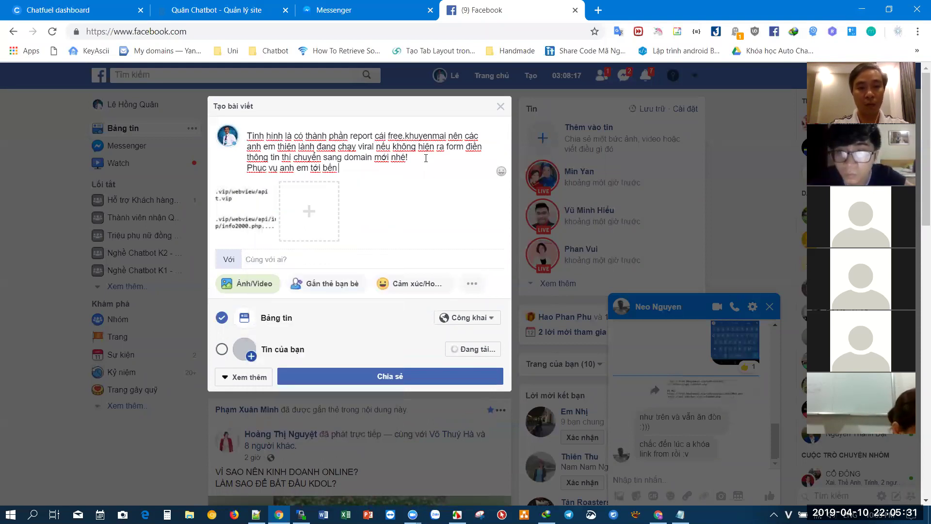
pyautogui.write(' luôn.')
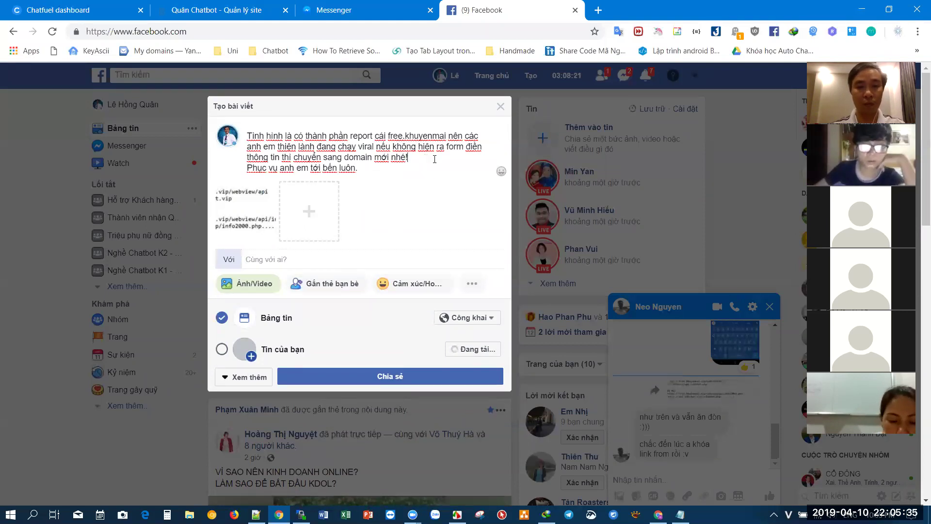
pyautogui.click(434, 159)
pyautogui.press('Return')
pyautogui.hotkey('ctrl', 'a')
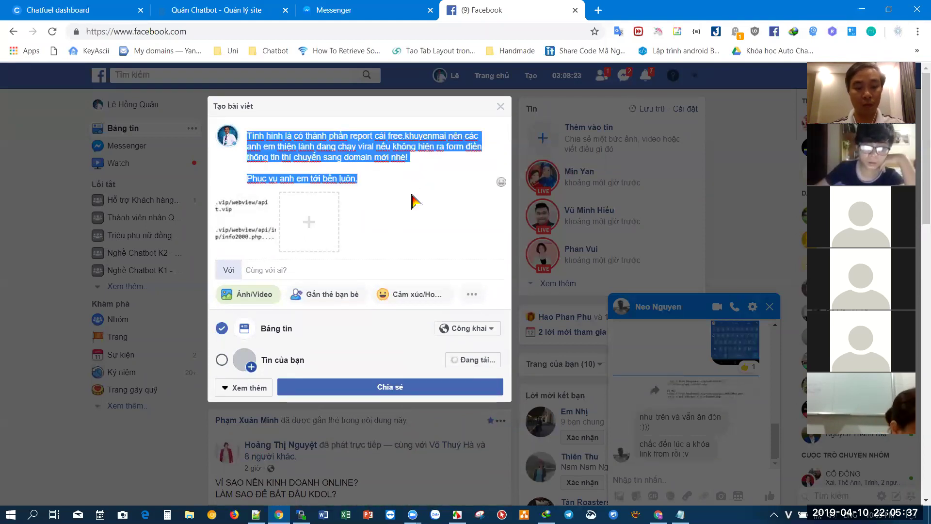
# Step: Share the announcement post, then bring up the Chatfuel window
pyautogui.click(391, 391)
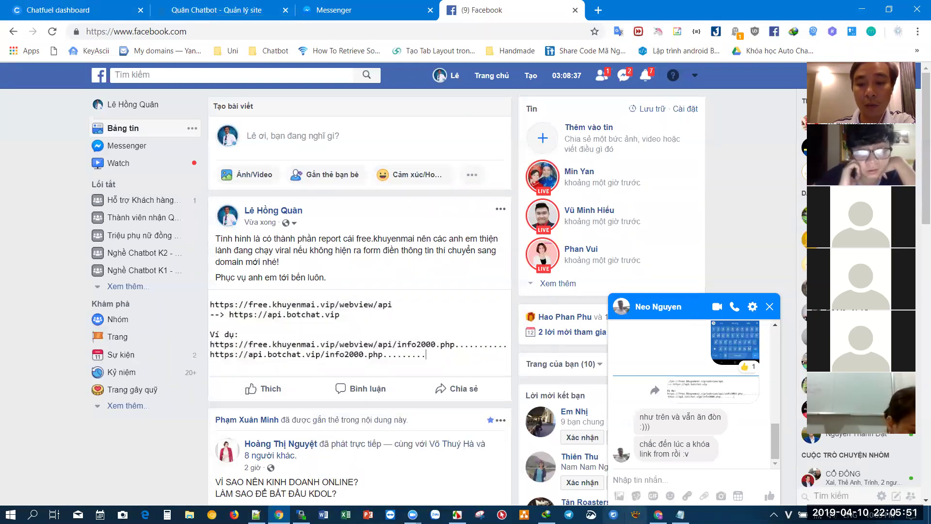
pyautogui.click(659, 514)
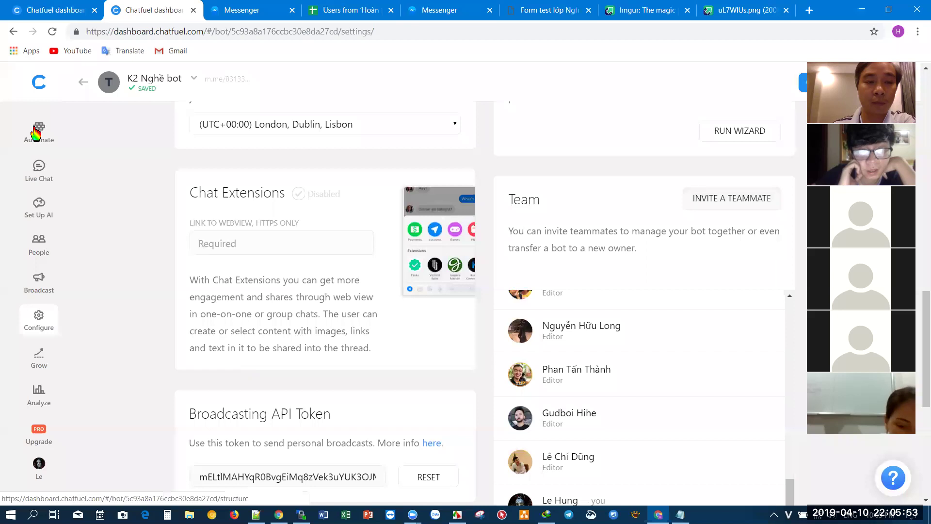
# Step: Open the nhandata block in the K2 Nghề bot's FORM THÔNG TIN group under Automate
pyautogui.click(46, 139)
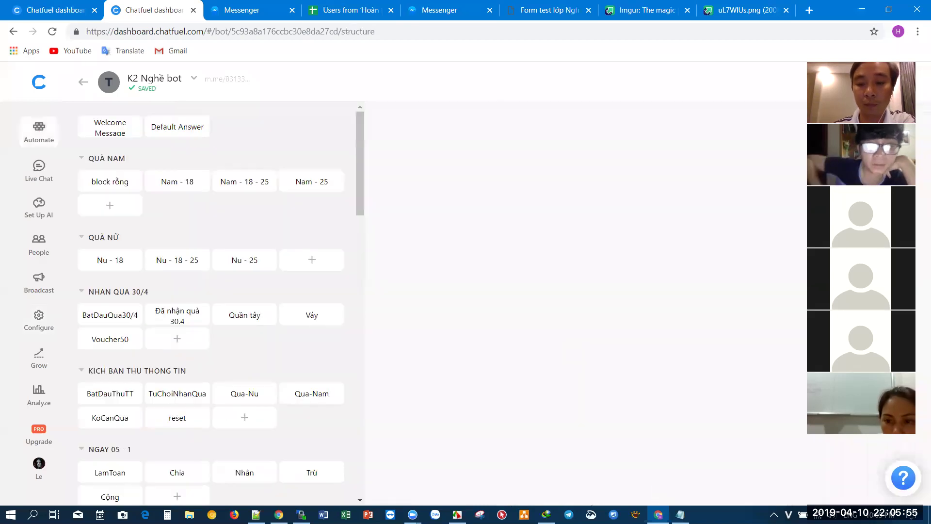
pyautogui.hotkey('alt', 'Tab')
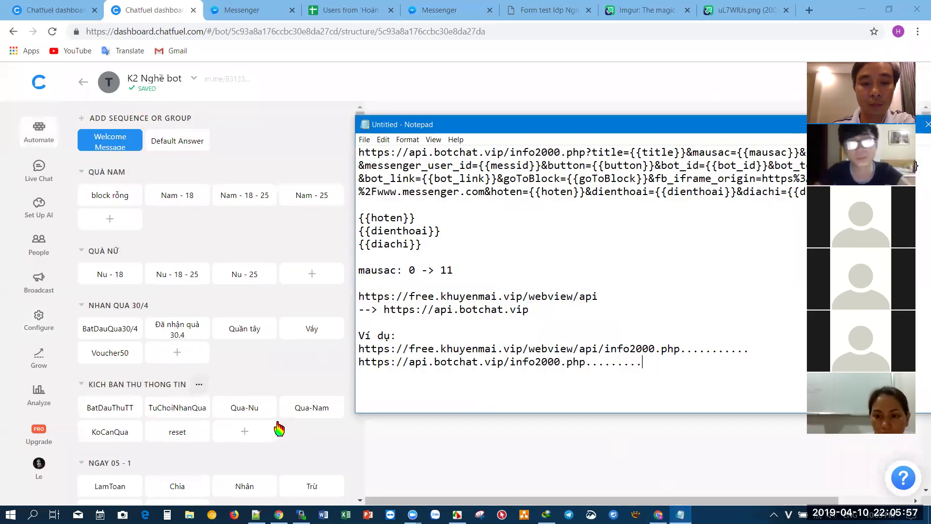
pyautogui.scroll(-15, 276, 426)
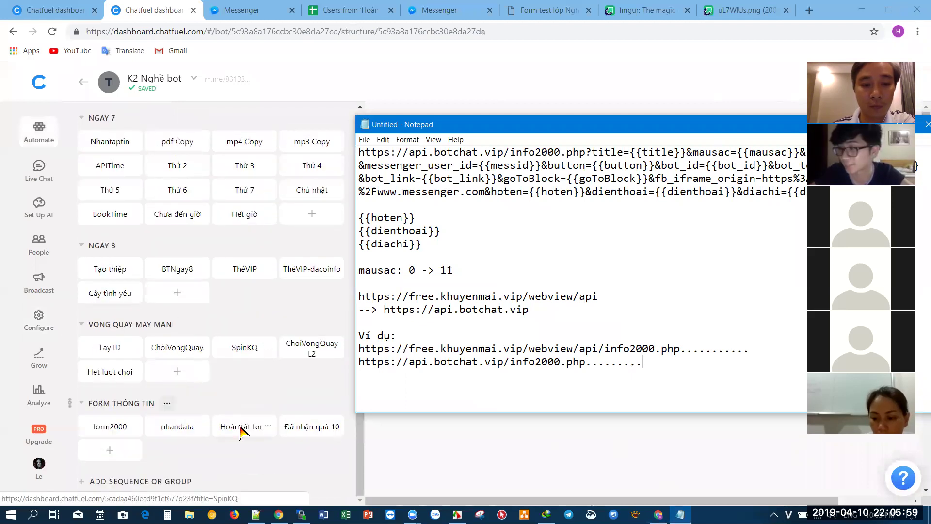
pyautogui.click(187, 427)
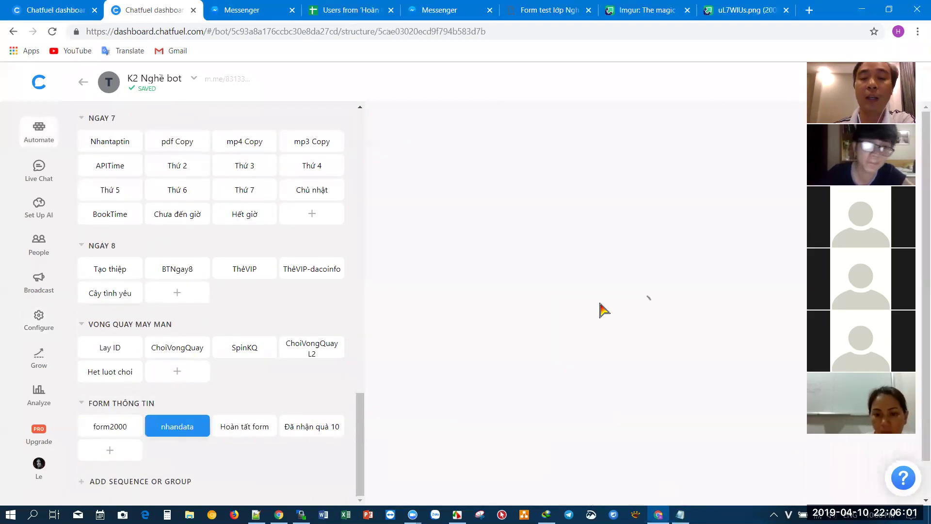
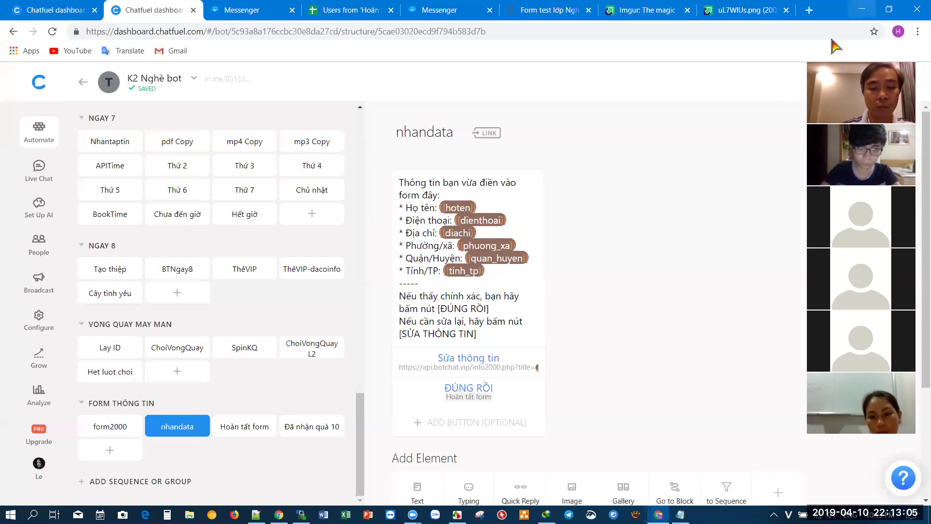
# Step: Minimize the Chatfuel window to reveal Facebook and open the Quick Help panel
pyautogui.click(862, 8)
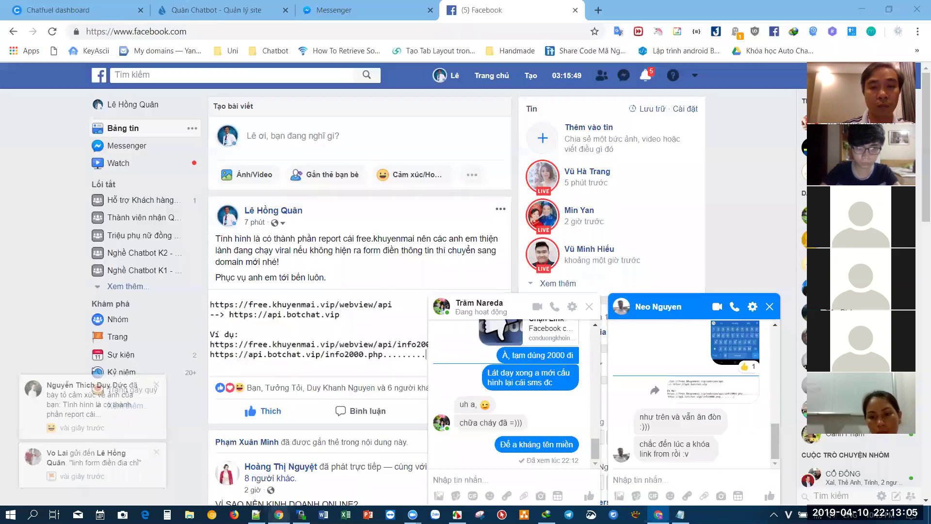
pyautogui.click(675, 80)
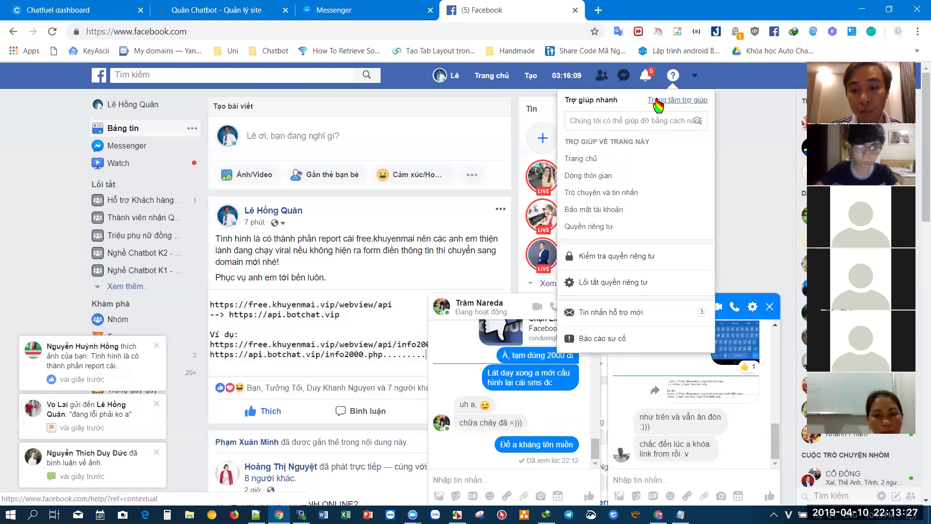
# Step: Start a 'Something went wrong' problem report with product Khác, then switch to Messenger
pyautogui.click(615, 338)
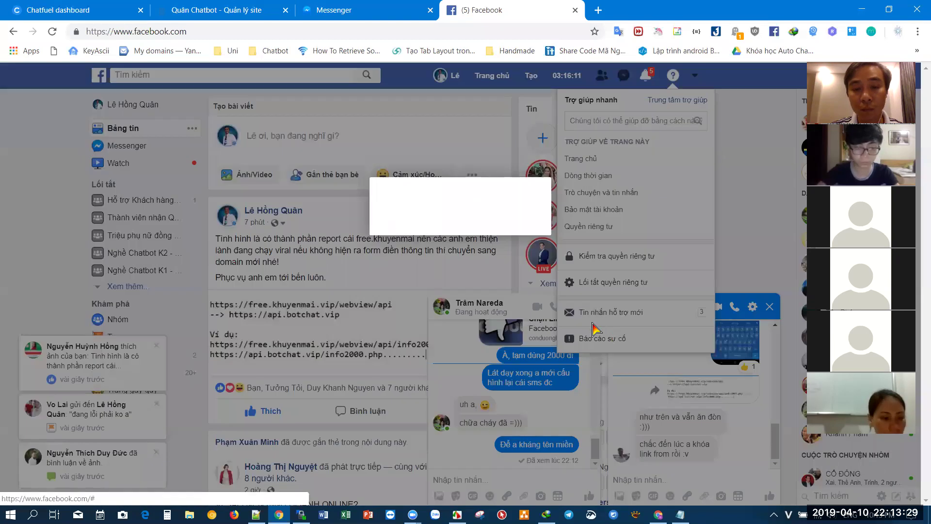
pyautogui.click(356, 253)
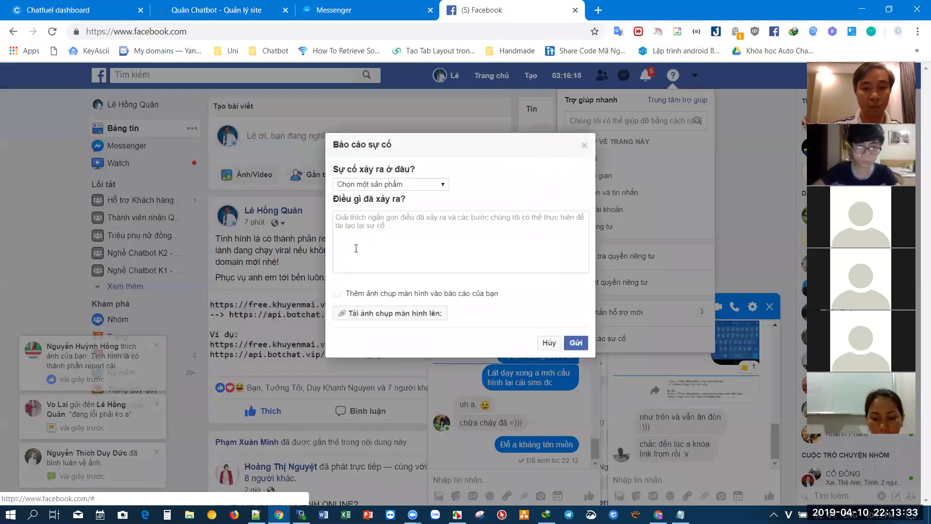
pyautogui.click(381, 186)
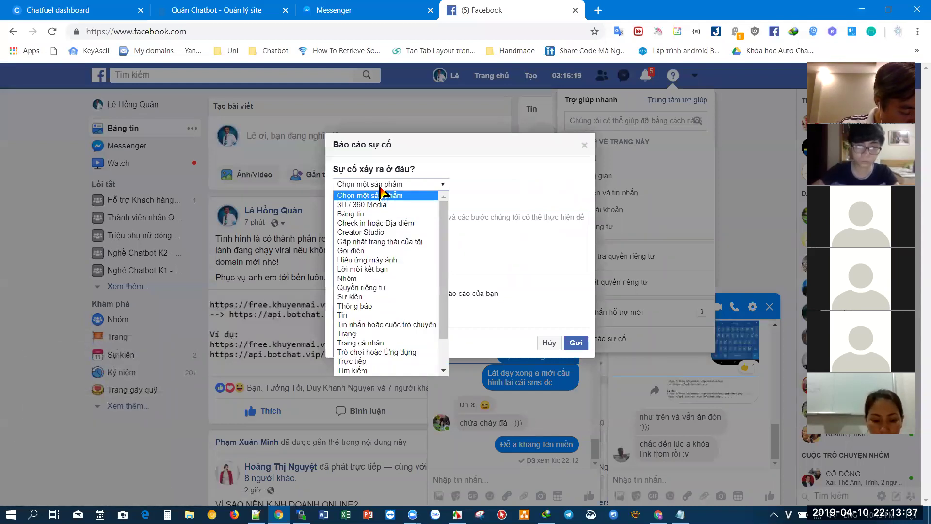
pyautogui.scroll(-2, 388, 274)
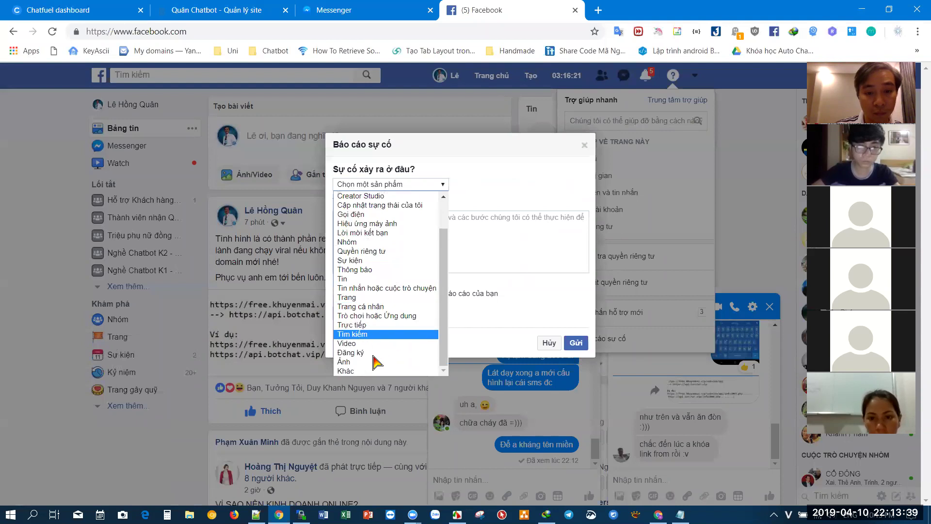
pyautogui.click(373, 371)
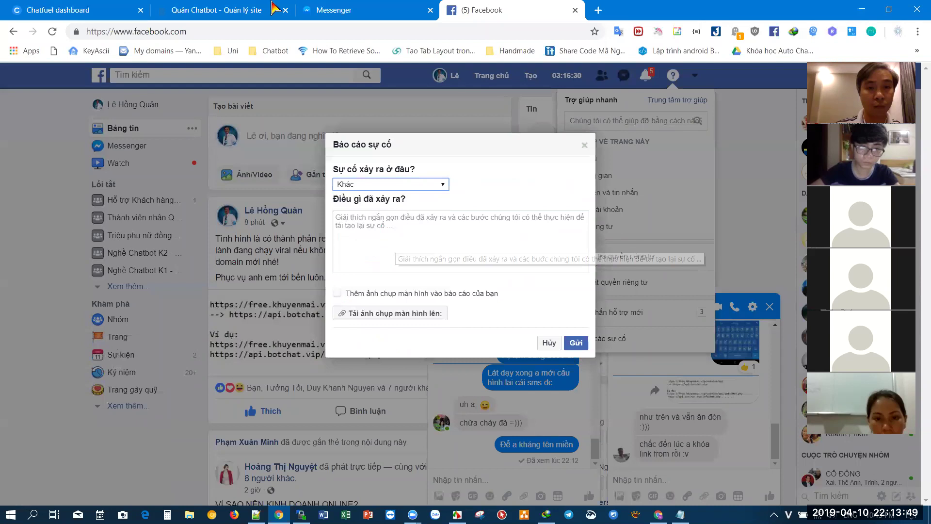
pyautogui.click(320, 10)
# Step: Open the blocked-links article from the Messenger chat and select its Dear Facebook Team letter
pyautogui.click(90, 190)
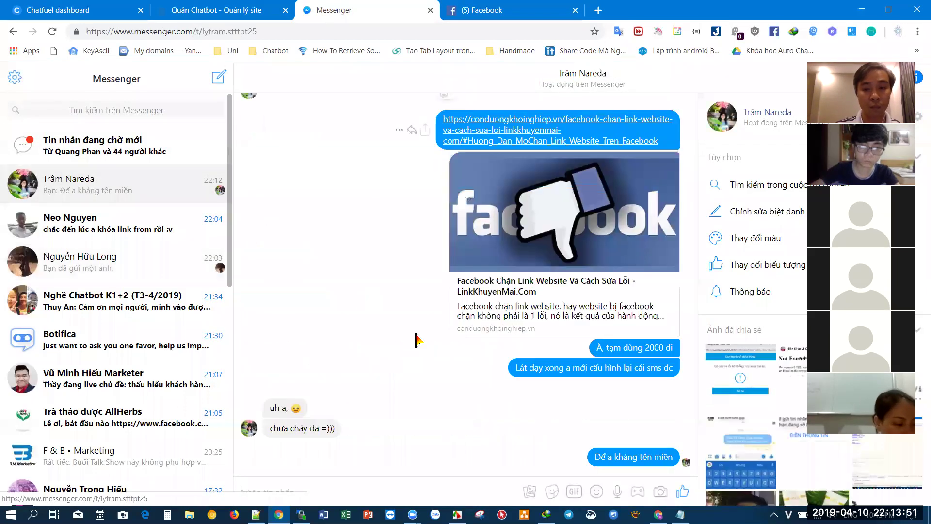
pyautogui.click(537, 143)
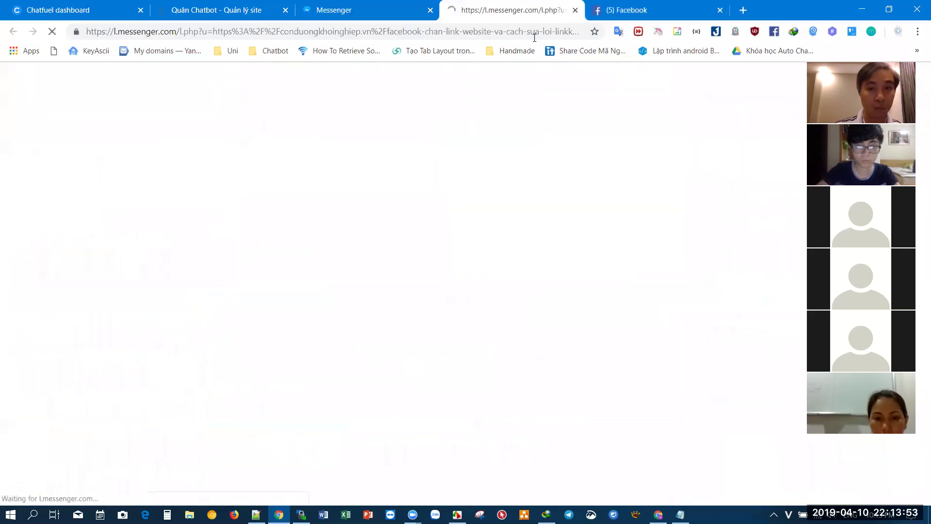
pyautogui.click(638, 10)
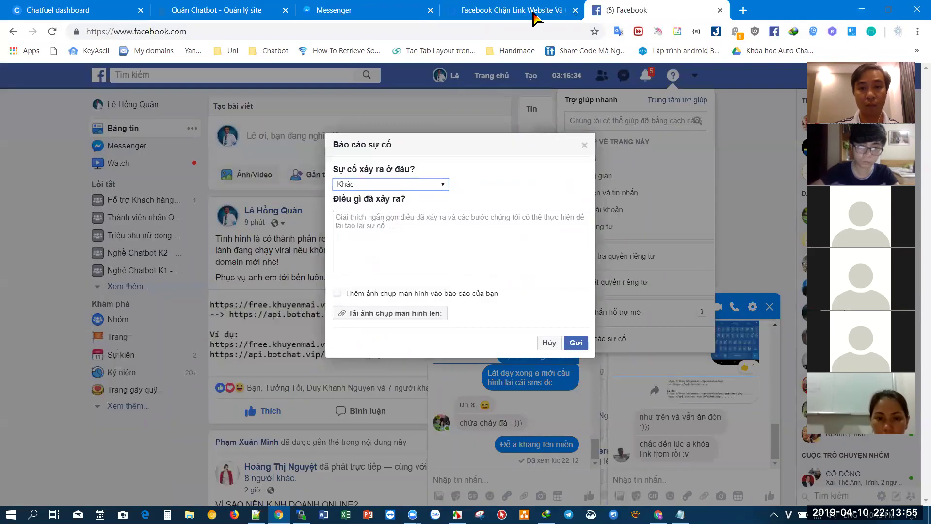
pyautogui.click(534, 10)
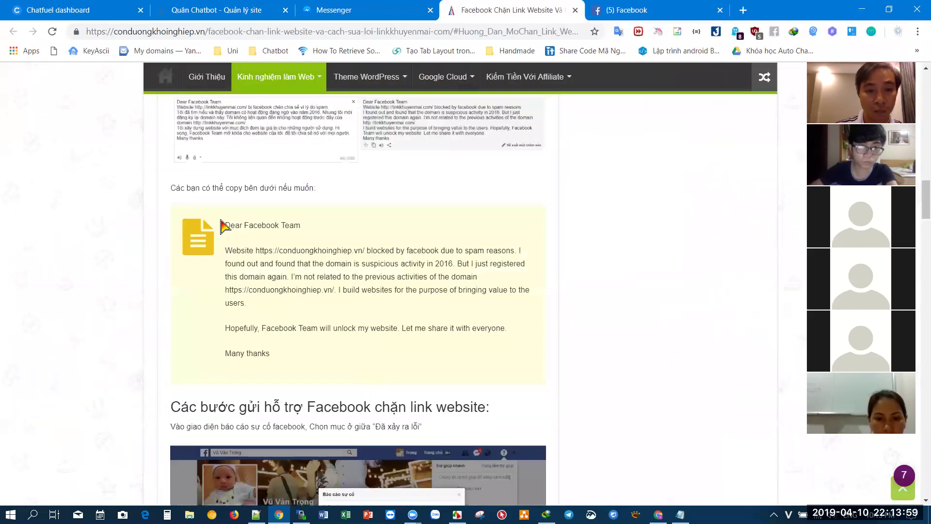
pyautogui.moveTo(225, 224); pyautogui.dragTo(275, 351)
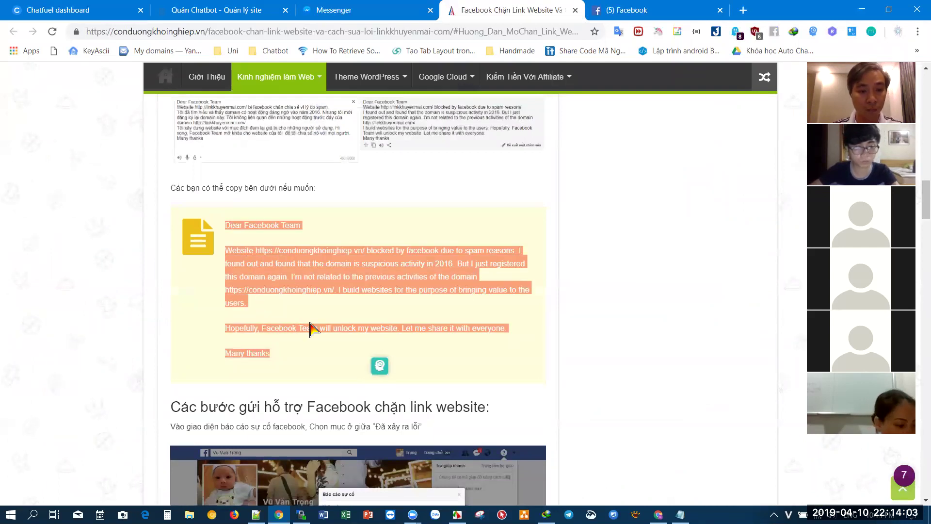
# Step: Paste the letter into the report description and change the first URL to free.khuyenmai.vip
pyautogui.click(631, 10)
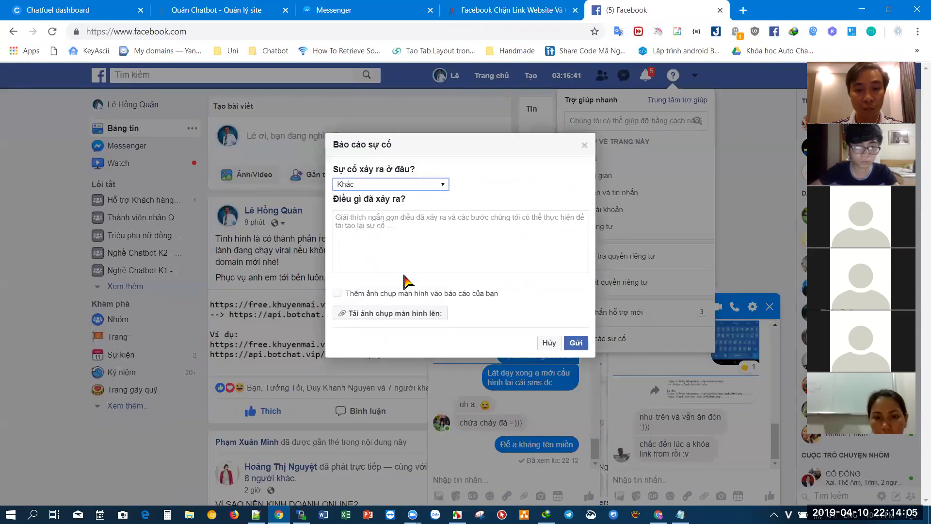
pyautogui.click(425, 244)
pyautogui.hotkey('ctrl', 'v')
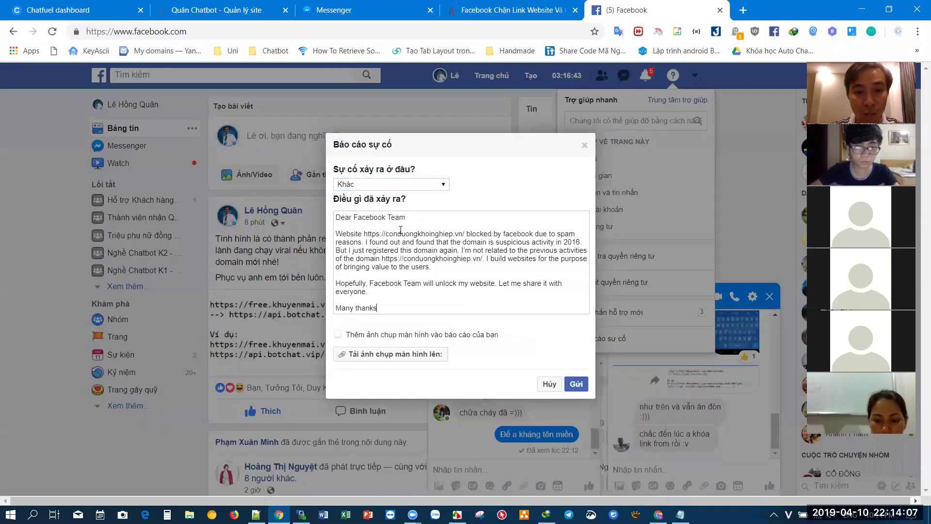
pyautogui.moveTo(386, 234); pyautogui.dragTo(463, 234)
pyautogui.write('free.k')
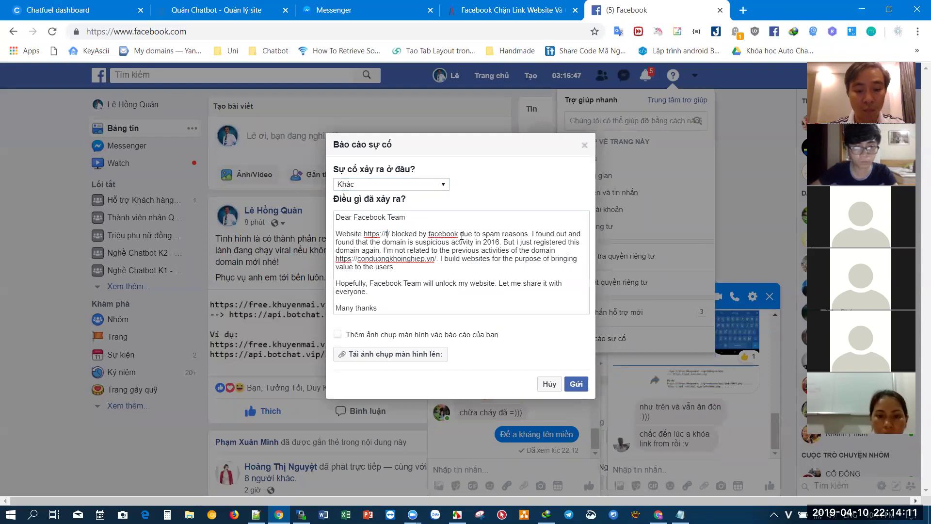
pyautogui.write('huyenmai')
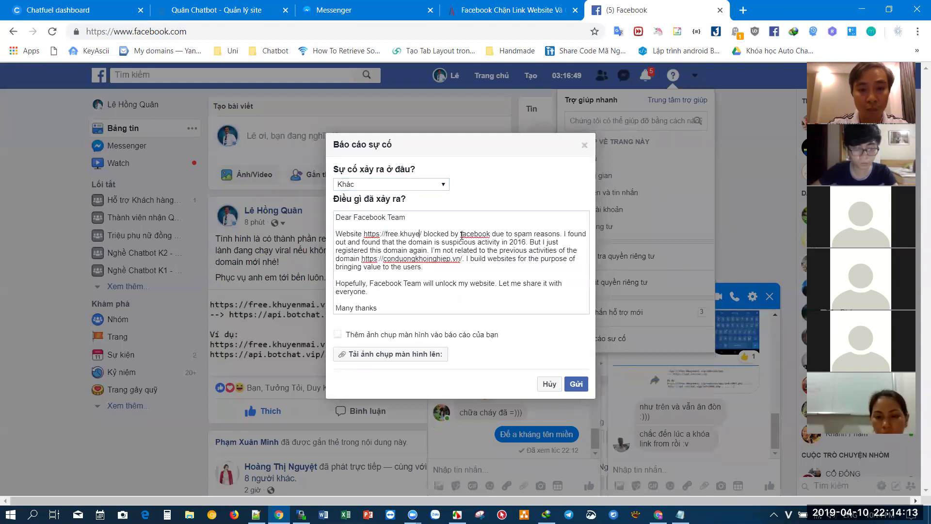
pyautogui.write('.vip')
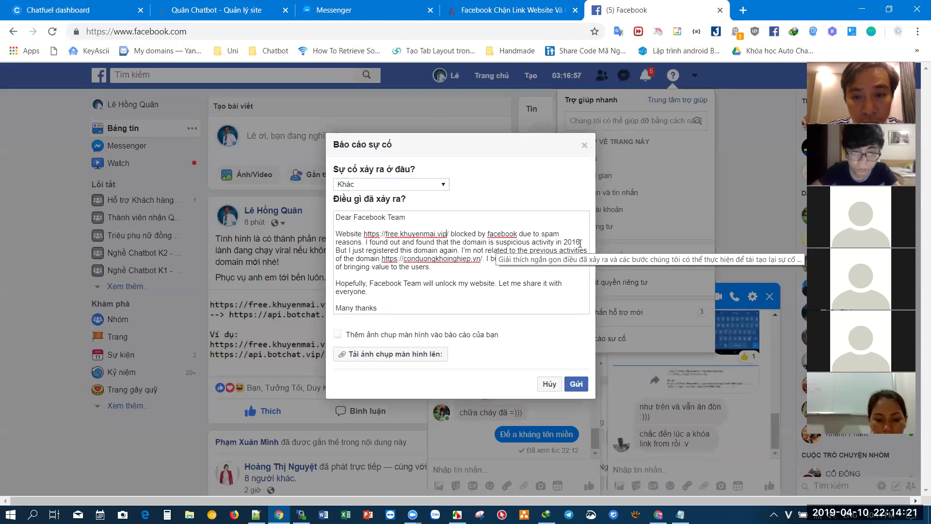
# Step: Delete the 2016 registration lines, replace the conduongkhoinghiep.vn URL with free.khuyenmai.vip, and select the letter
pyautogui.press('BackSpace')
pyautogui.press('BackSpace')
pyautogui.press('BackSpace')
pyautogui.press('BackSpace')
pyautogui.press('BackSpace')
pyautogui.press('BackSpace')
pyautogui.press('BackSpace')
pyautogui.press('BackSpace')
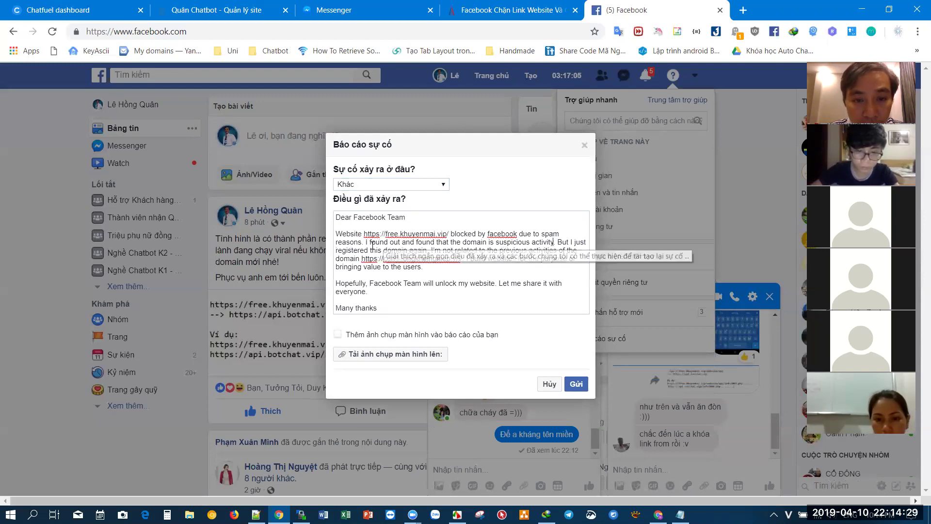
pyautogui.moveTo(364, 242); pyautogui.dragTo(437, 252)
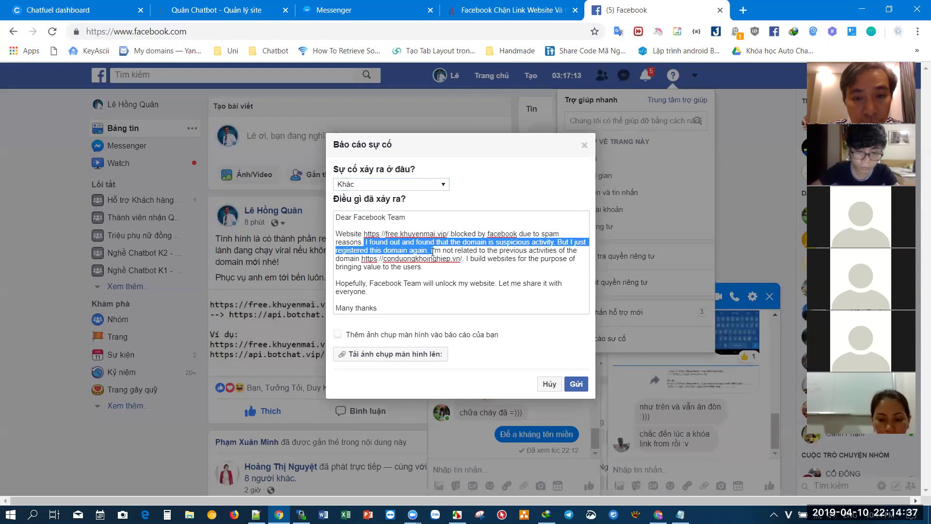
pyautogui.press('BackSpace')
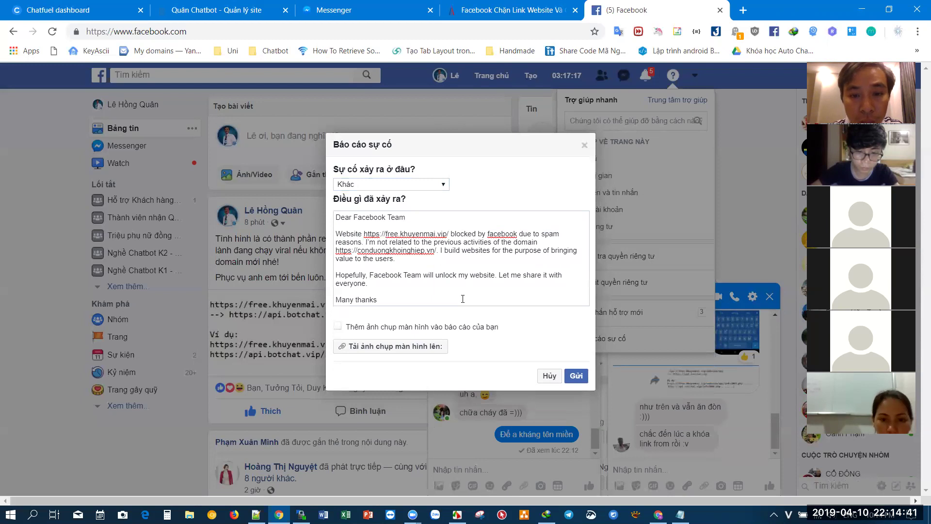
pyautogui.moveTo(364, 234); pyautogui.dragTo(449, 234)
pyautogui.hotkey('ctrl', 'c')
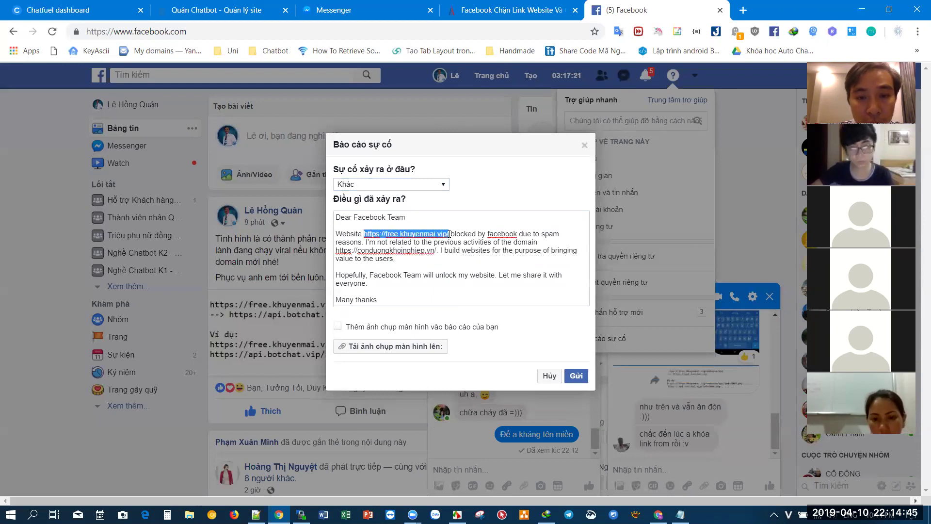
pyautogui.moveTo(335, 250); pyautogui.dragTo(437, 250)
pyautogui.hotkey('ctrl', 'v')
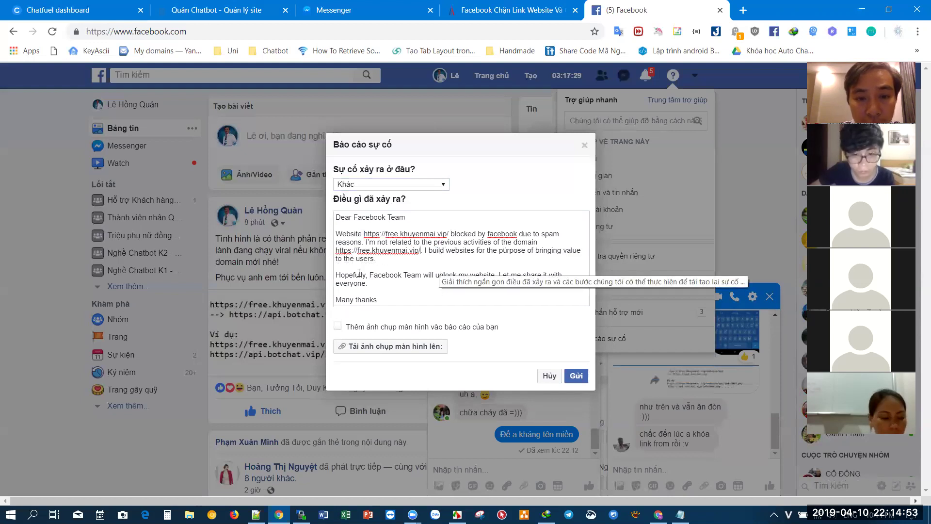
pyautogui.click(410, 292)
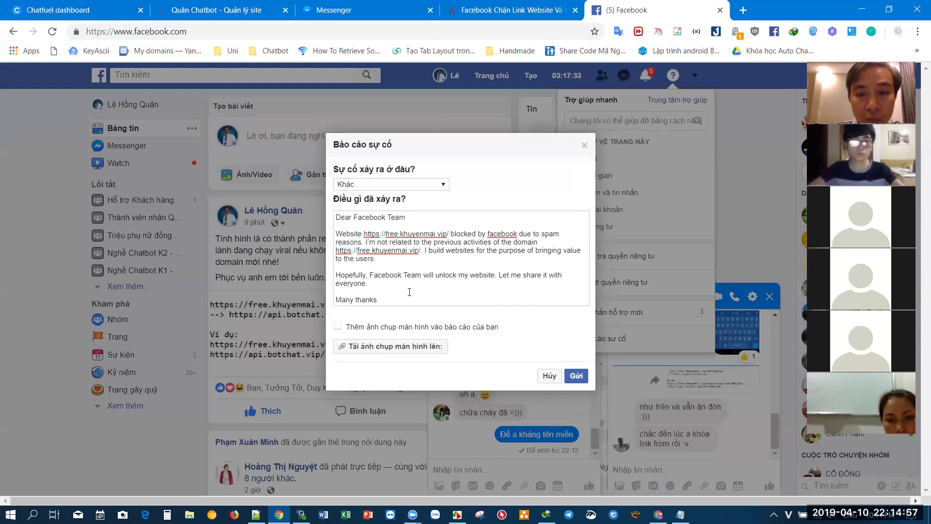
pyautogui.moveTo(335, 216); pyautogui.dragTo(405, 299)
# Step: Translate the selected letter into Vietnamese to review it, then dismiss the translation
pyautogui.rightClick(398, 242)
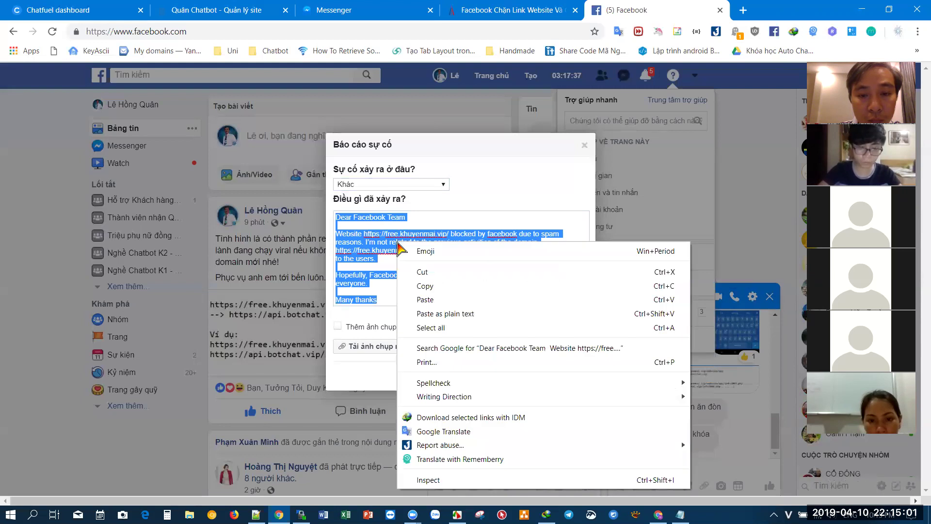
pyautogui.click(451, 305)
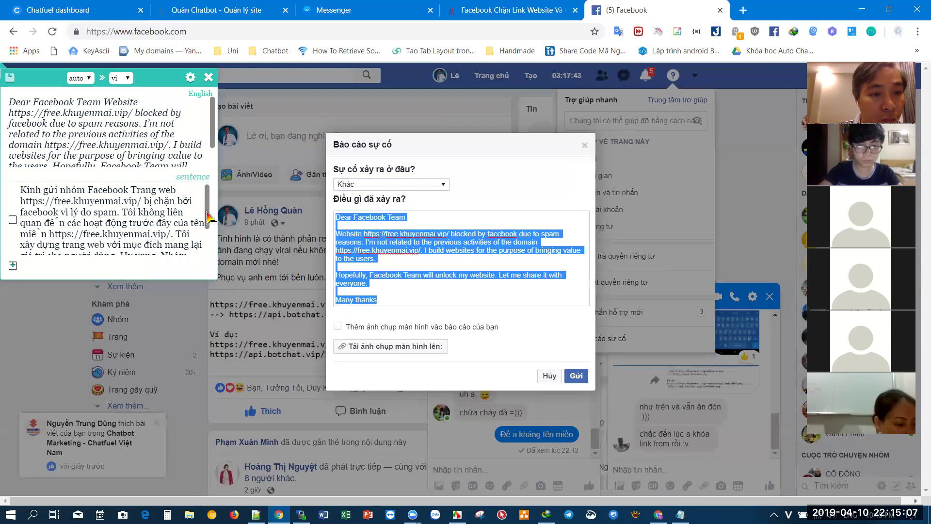
pyautogui.moveTo(207, 212); pyautogui.dragTo(208, 246)
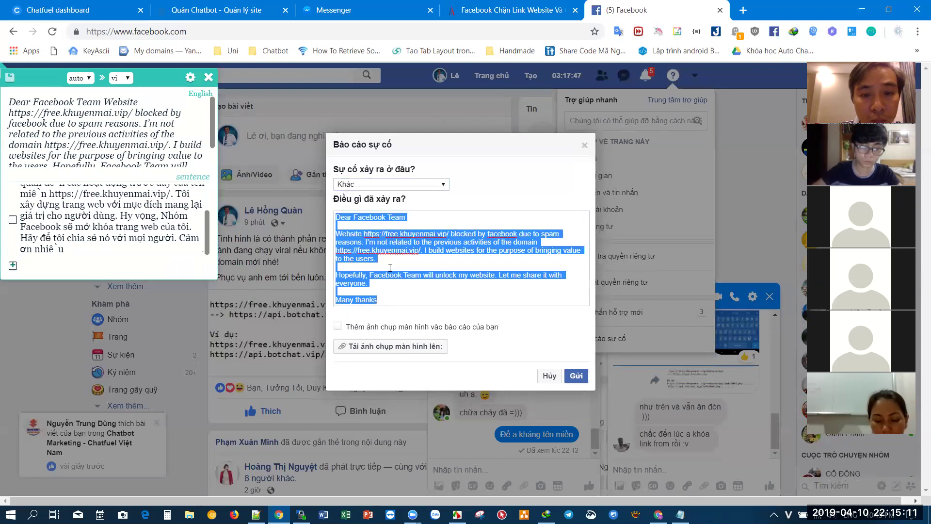
pyautogui.click(425, 246)
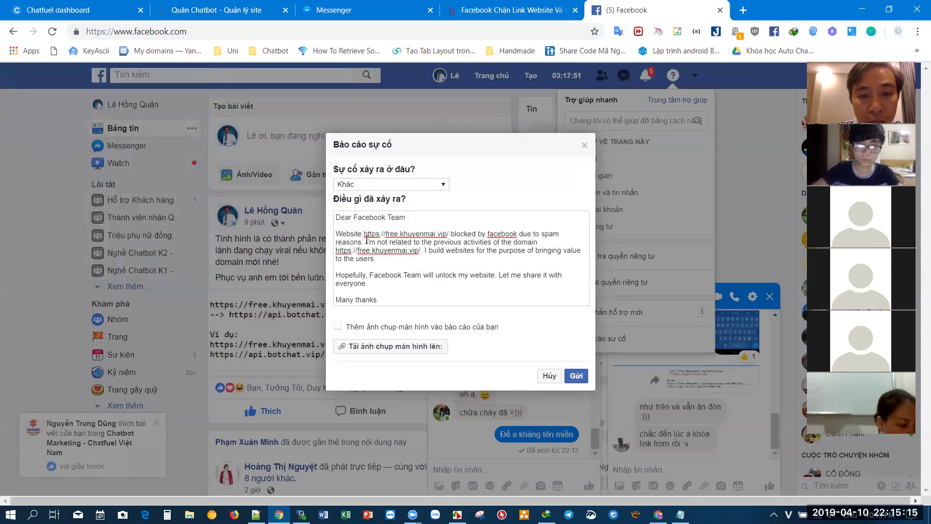
# Step: Delete the sentence about previous domain activities and send the unblock report
pyautogui.moveTo(367, 241); pyautogui.dragTo(425, 251)
pyautogui.press('BackSpace')
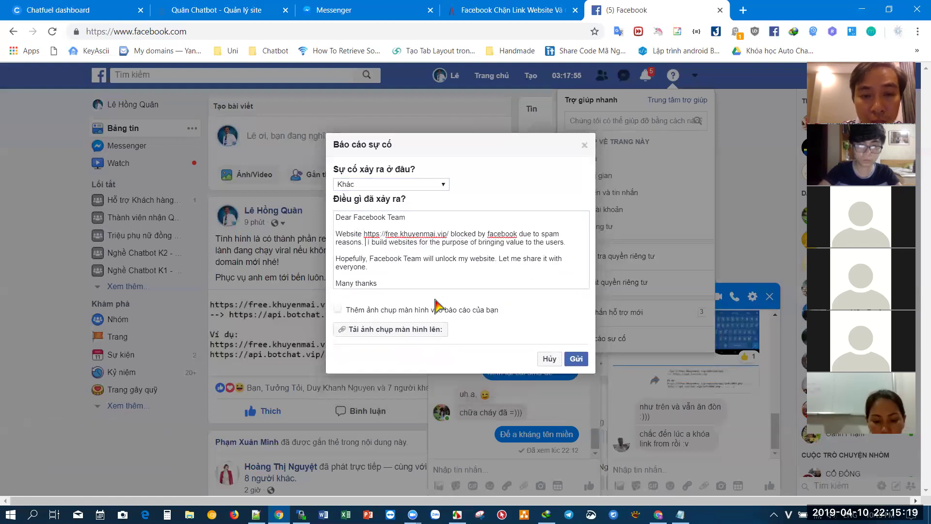
pyautogui.press('BackSpace')
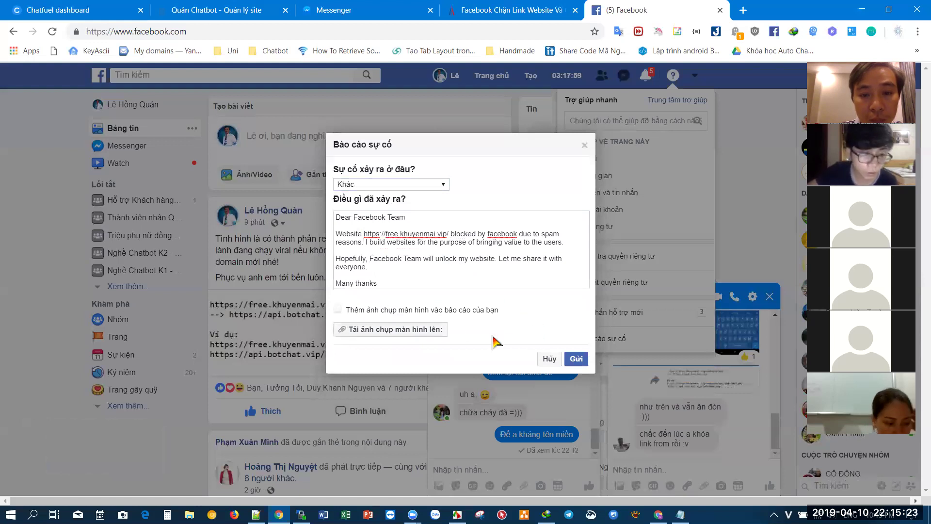
pyautogui.click(577, 361)
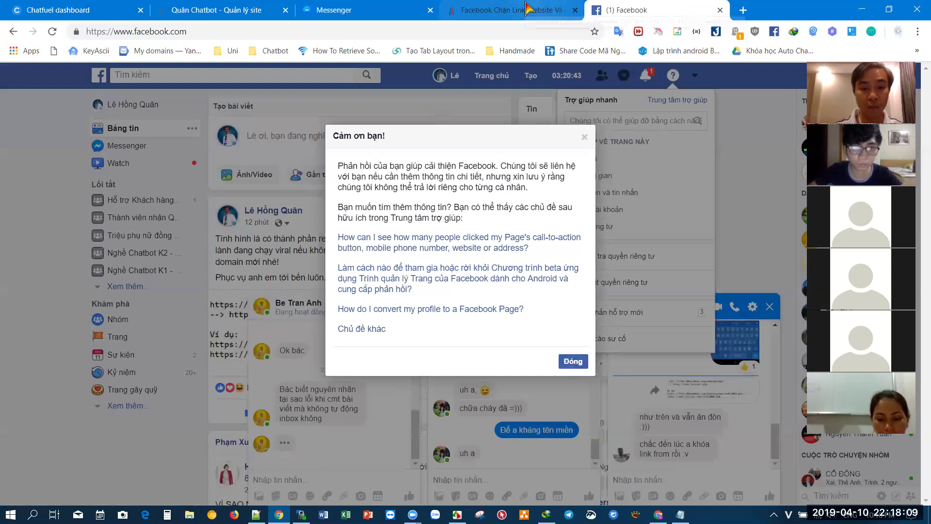
# Step: Close the blocked-links article tab and bring up the Chatfuel dashboard window
pyautogui.click(575, 9)
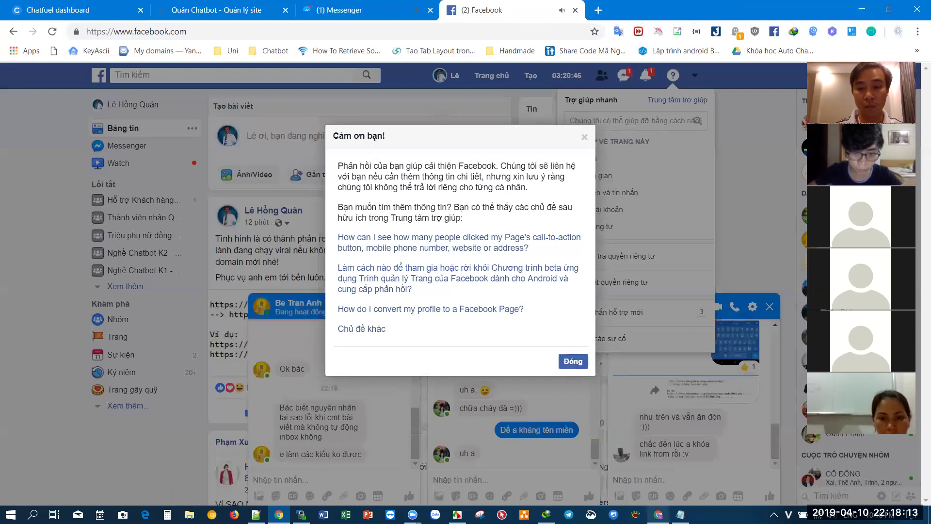
pyautogui.click(658, 514)
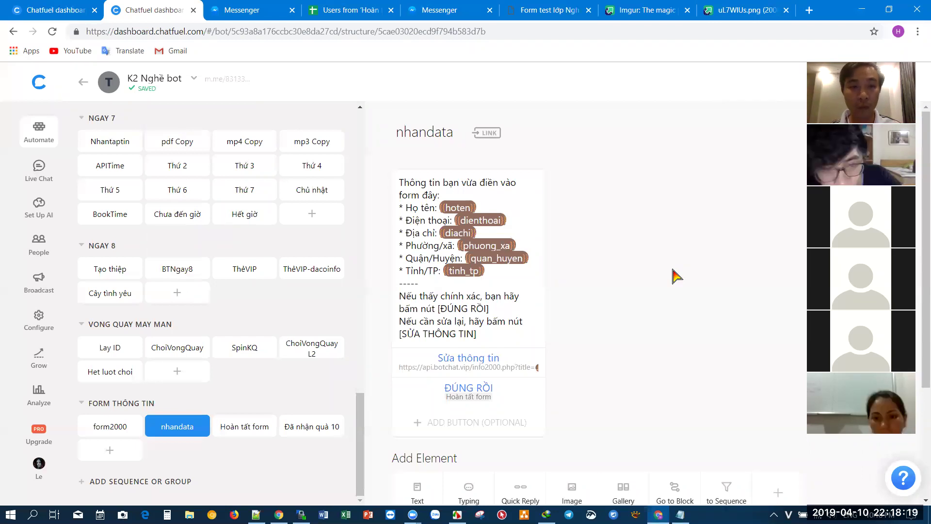
# Step: Check the Nghề Chatbot K1+2 chat, then view the Hoàn tất form block's Save to Google Sheets card
pyautogui.hotkey('ctrl', 'Tab')
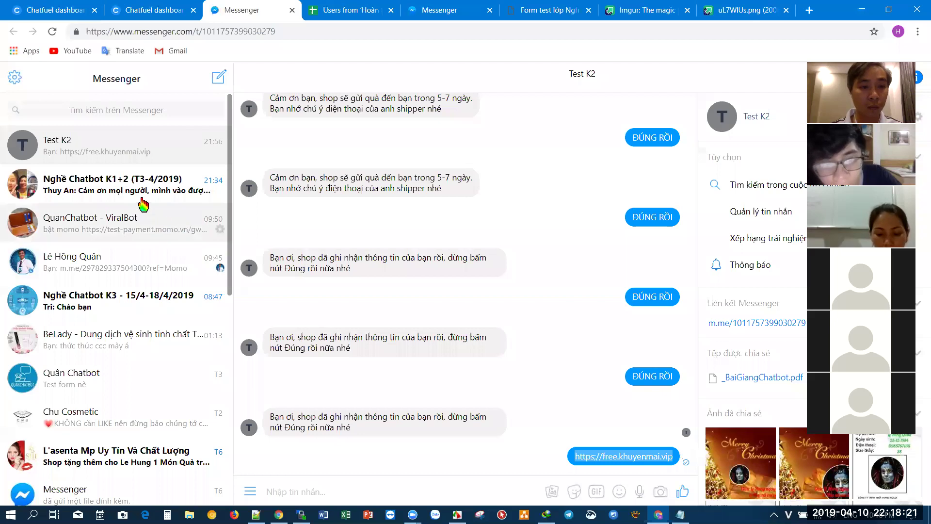
pyautogui.click(140, 198)
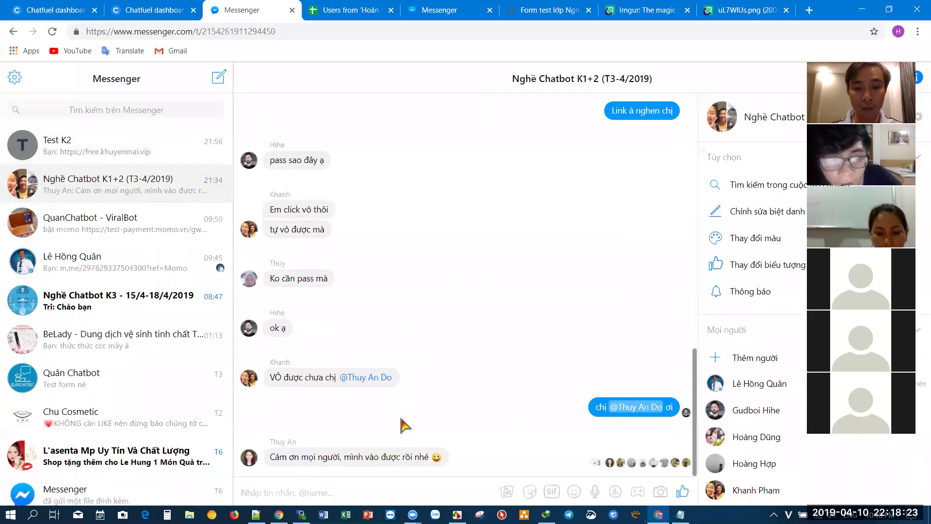
pyautogui.click(126, 9)
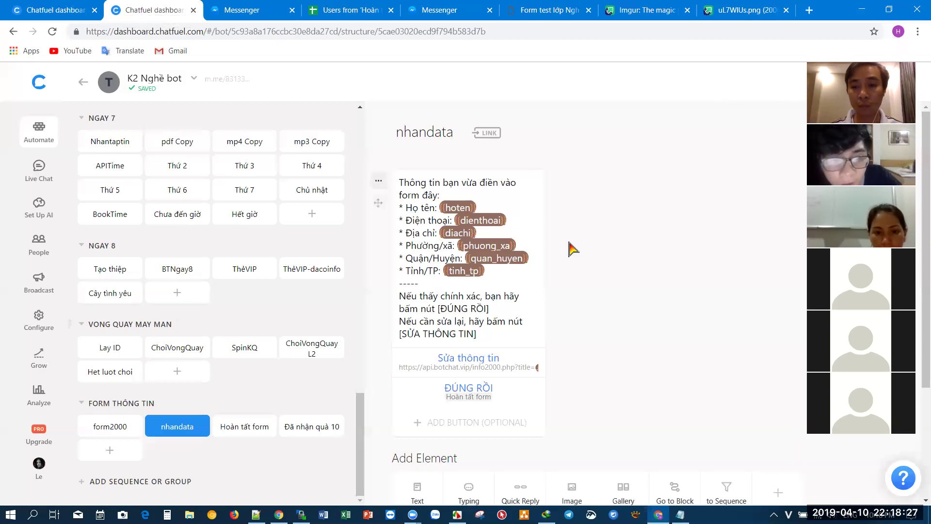
pyautogui.click(245, 427)
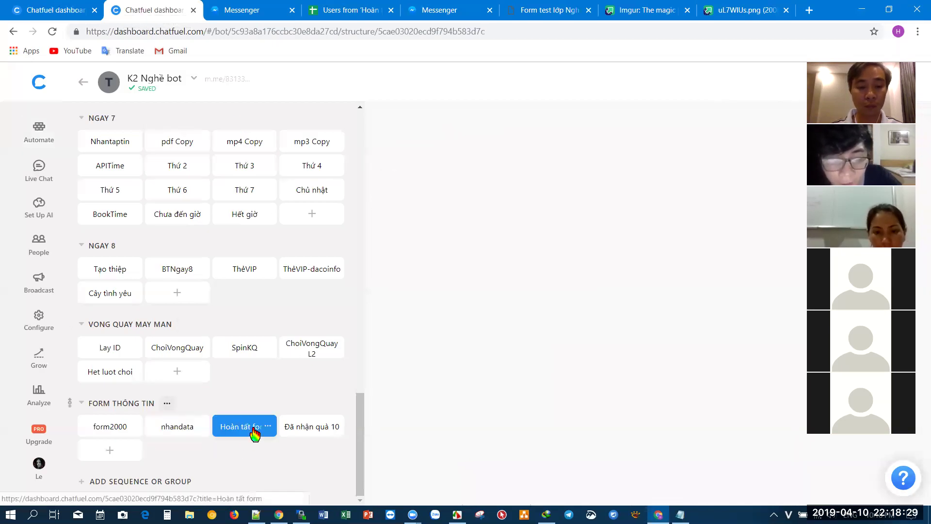
pyautogui.scroll(-7, 524, 316)
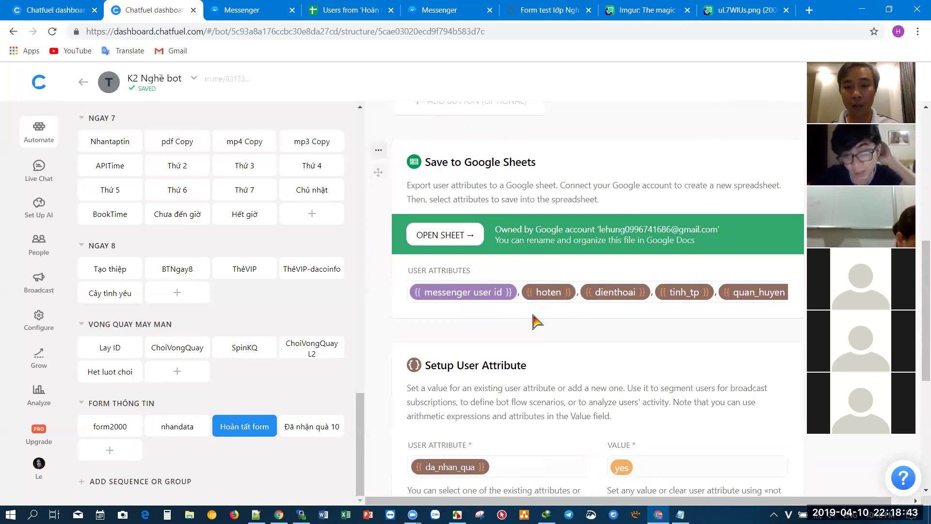
pyautogui.moveTo(465, 297)
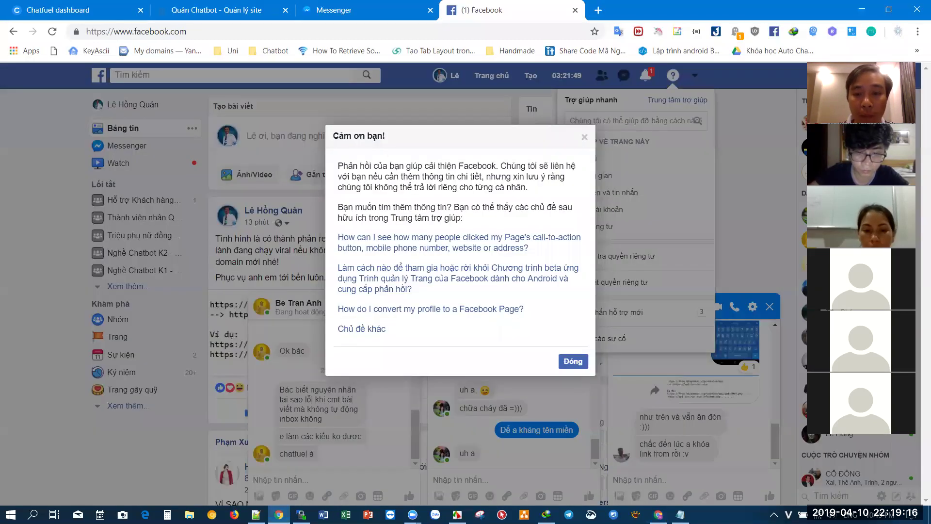
pyautogui.click(278, 513)
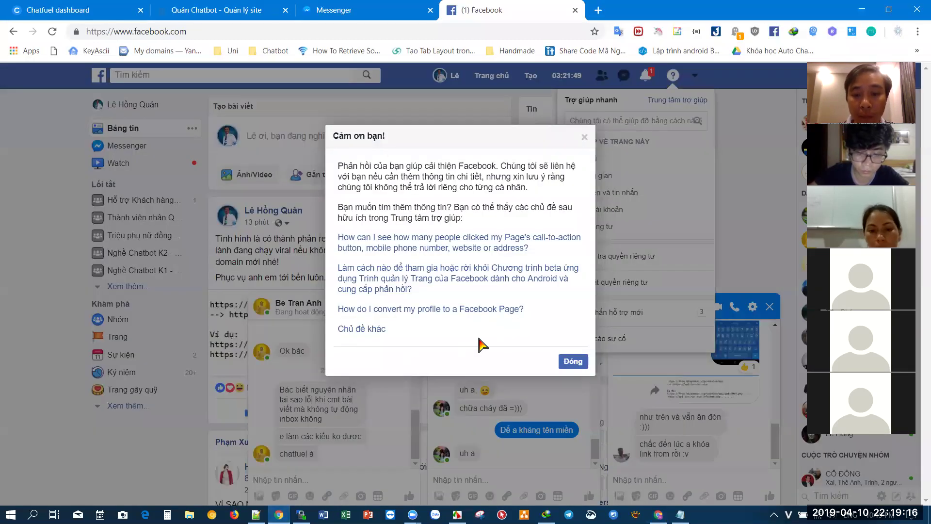
# Step: Dismiss the thank-you message and send chat replies 'bác check xem page nó là Bussiness ko?' and 'a mới kháng x'
pyautogui.click(565, 361)
pyautogui.click(314, 481)
pyautogui.write('b')
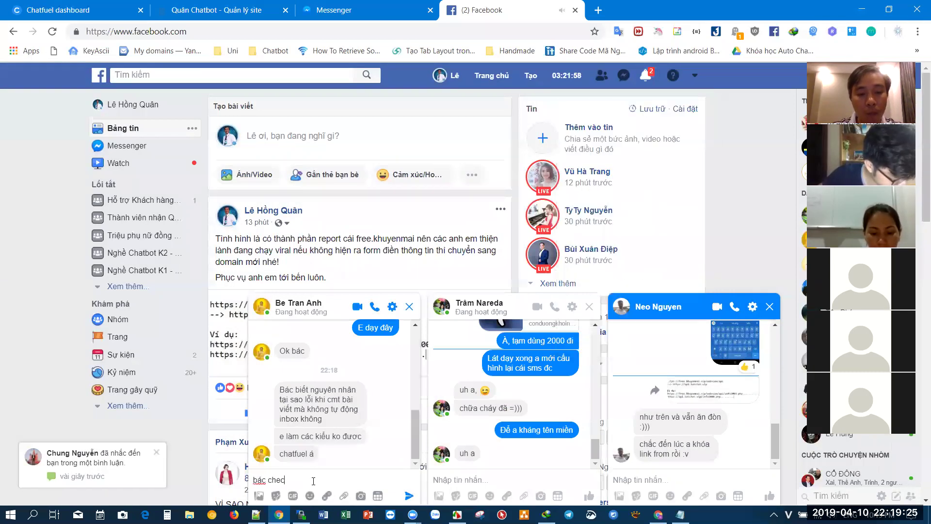
pyautogui.write('ác check xem page ')
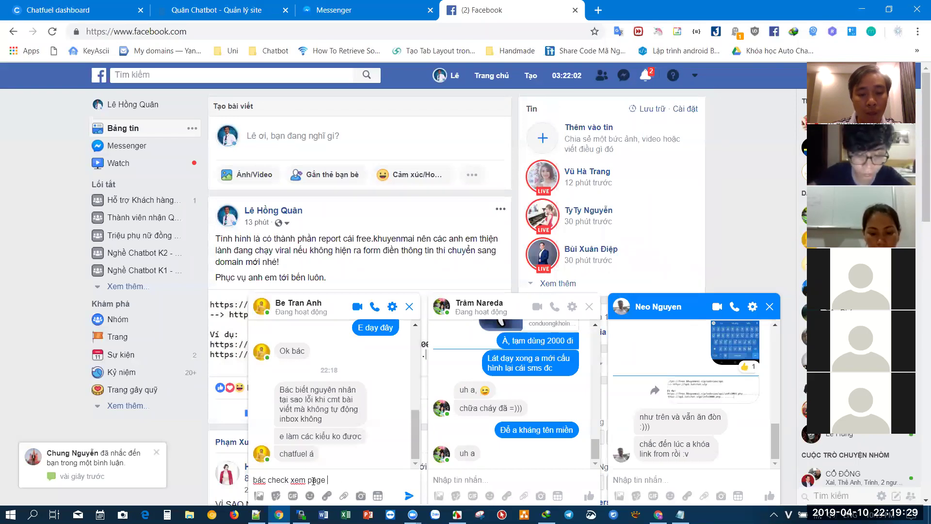
pyautogui.write('nó là Bussiness ko?')
pyautogui.press('Return')
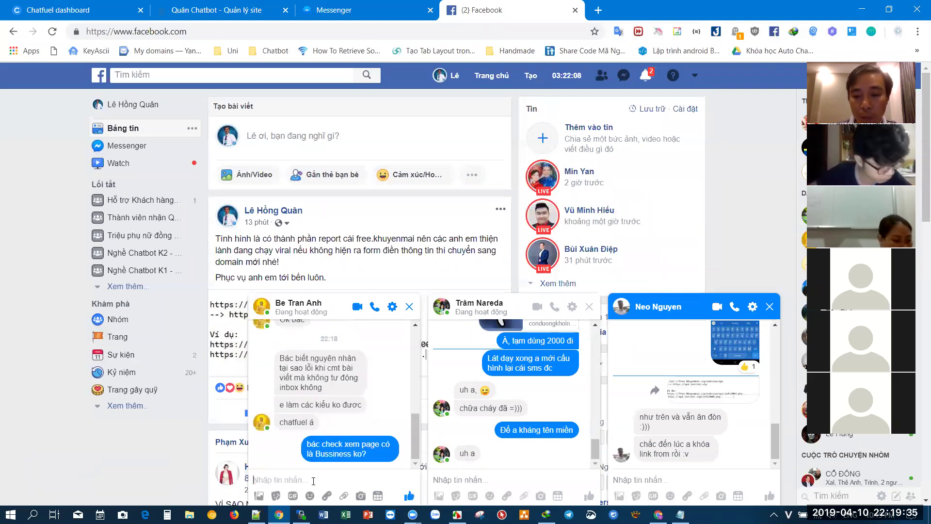
pyautogui.click(671, 474)
pyautogui.write('a mới kháng xem thế nào')
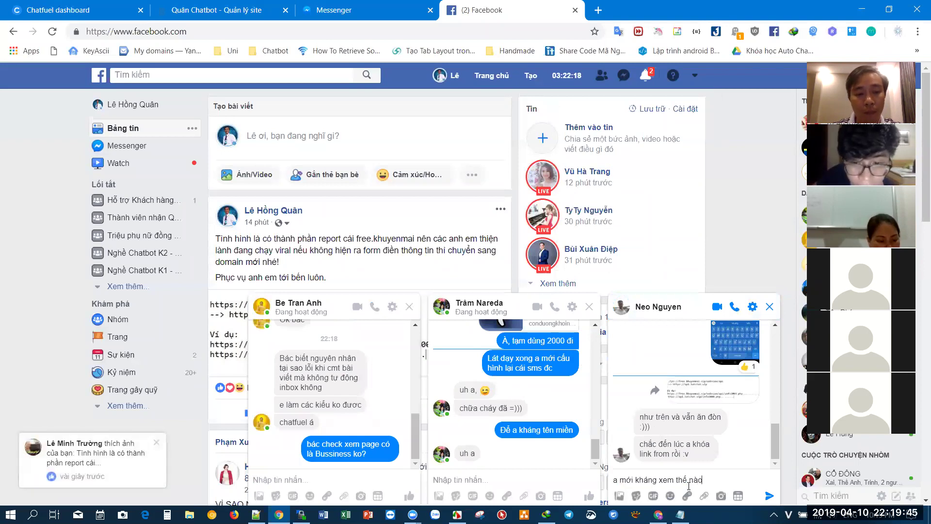
pyautogui.press('Return')
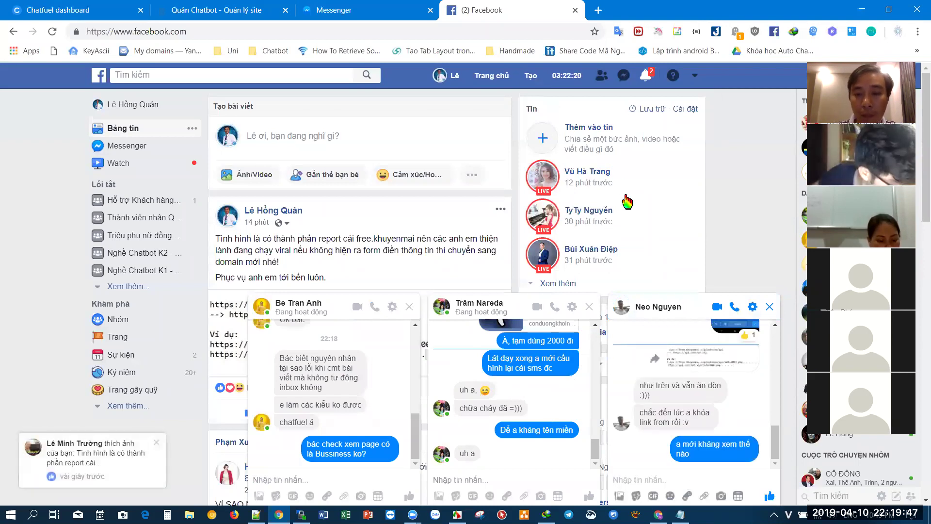
# Step: Open the post from the notifications list and close all three chat windows
pyautogui.click(645, 79)
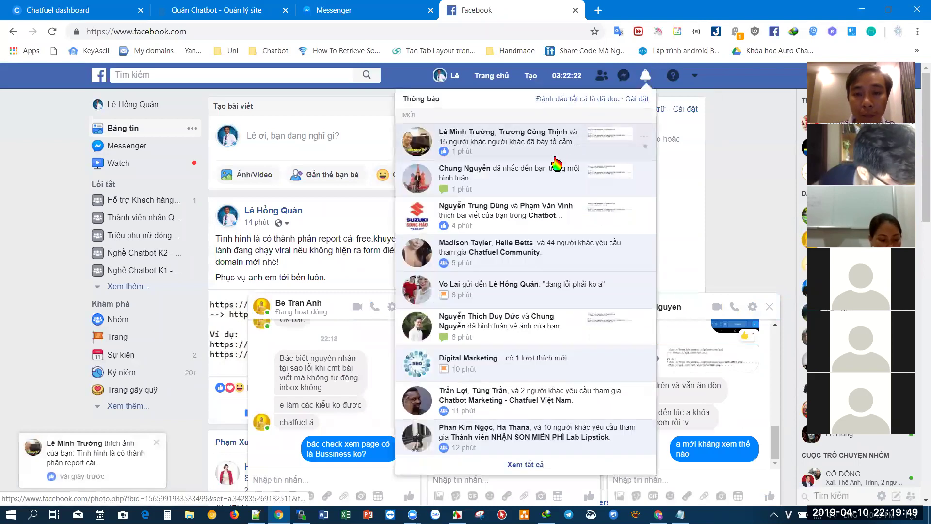
pyautogui.click(456, 176)
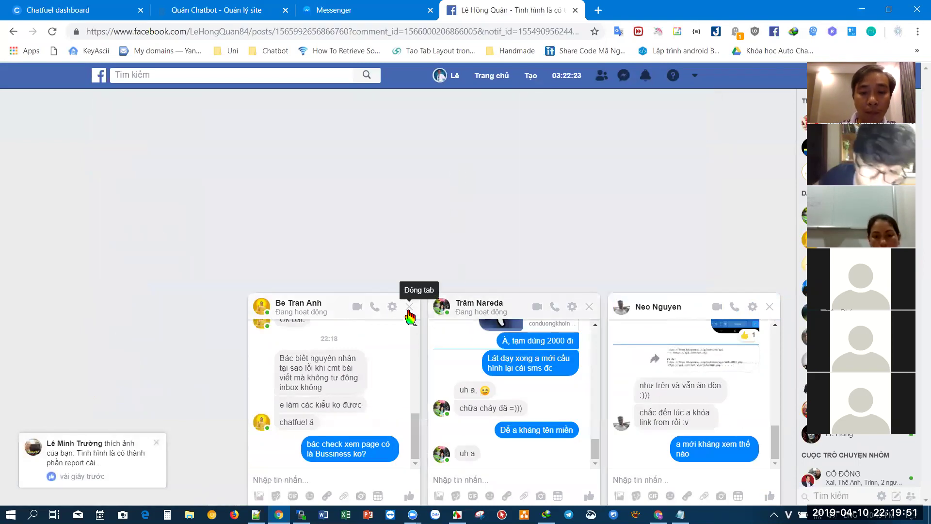
pyautogui.click(409, 307)
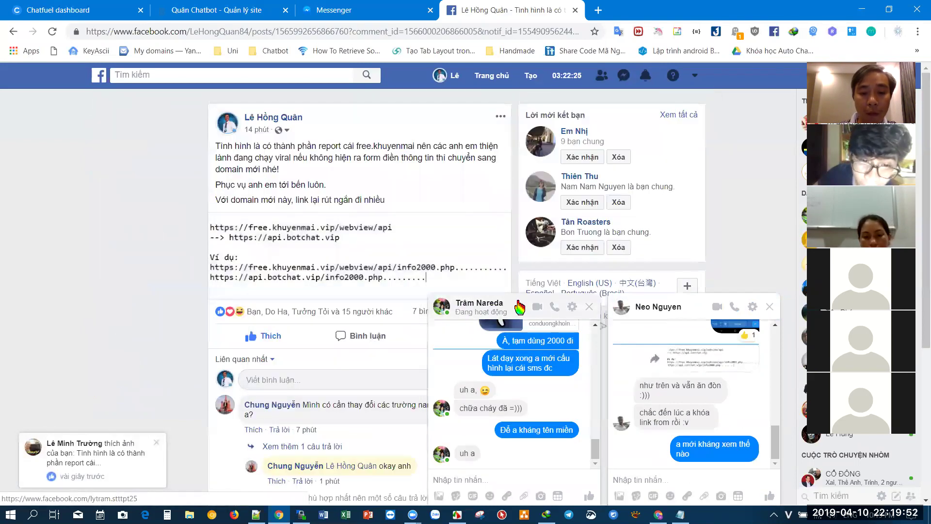
pyautogui.click(590, 306)
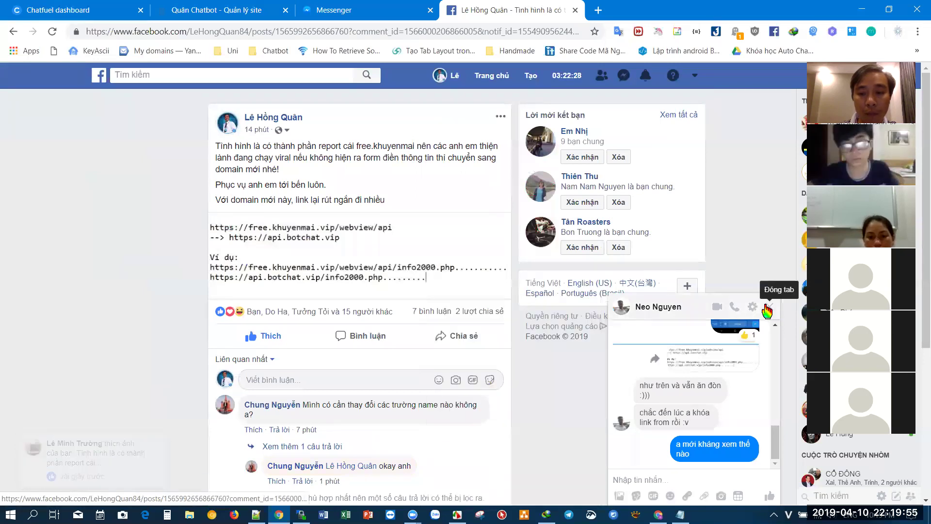
pyautogui.click(770, 306)
# Step: Read the hidden comment reply and the post's reactions, then go to the Quản Chatbot login page
pyautogui.scroll(-2, 313, 418)
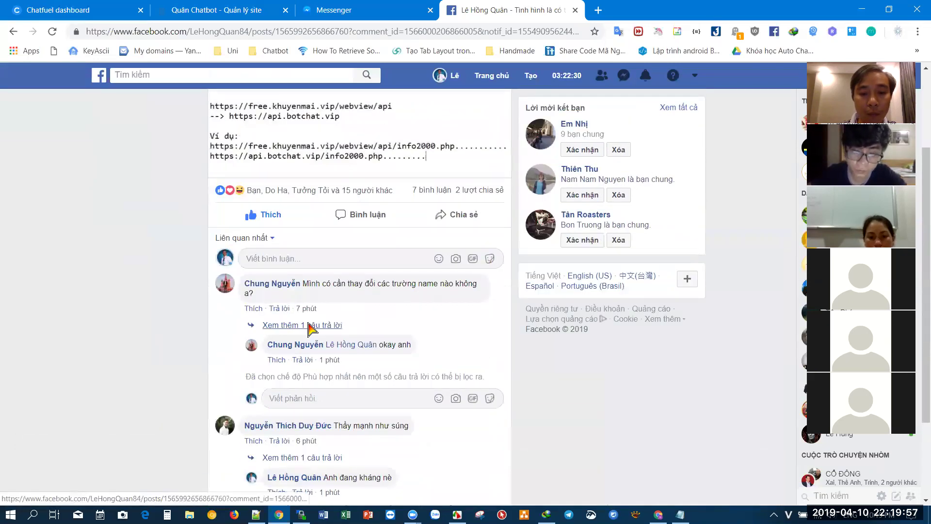
pyautogui.click(307, 325)
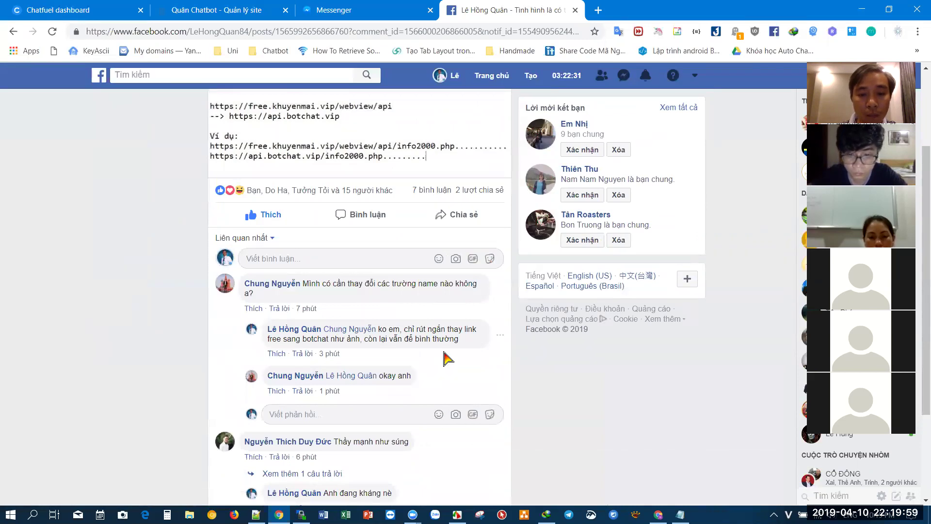
pyautogui.scroll(-2, 447, 359)
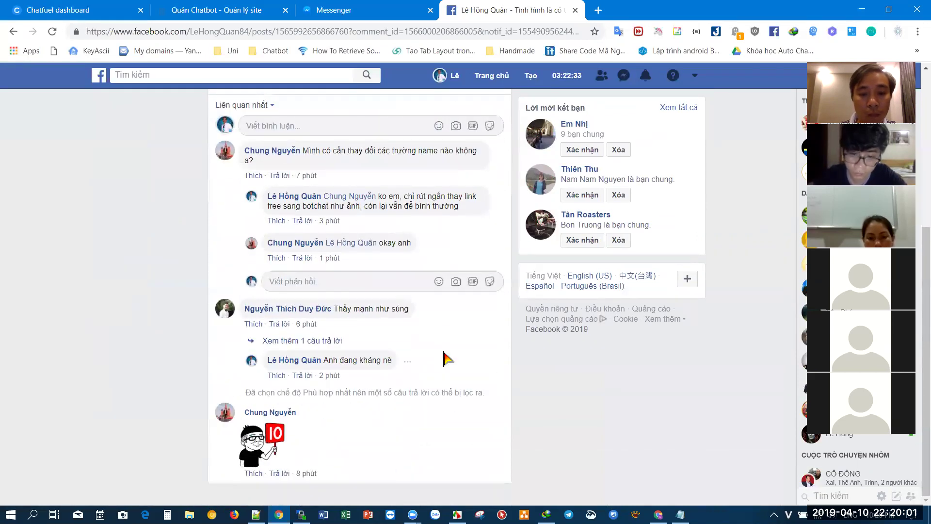
pyautogui.scroll(5, 385, 331)
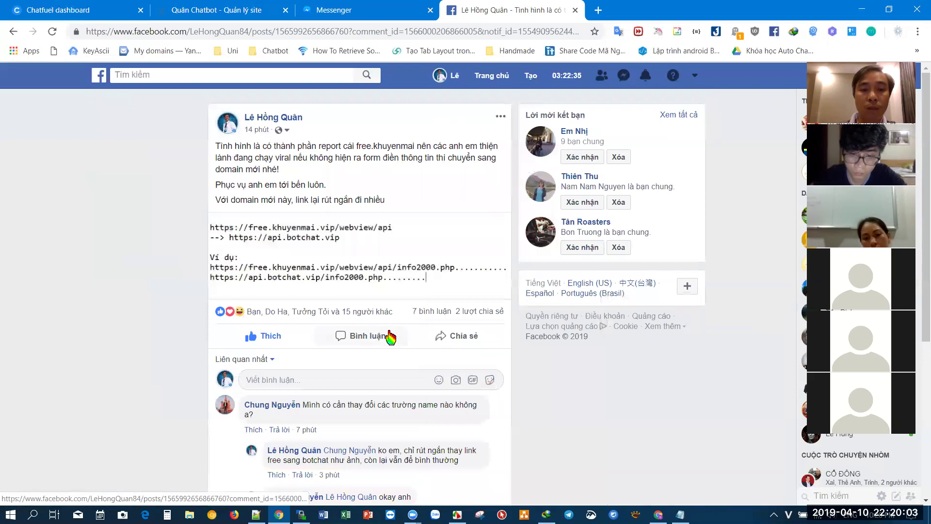
pyautogui.click(339, 314)
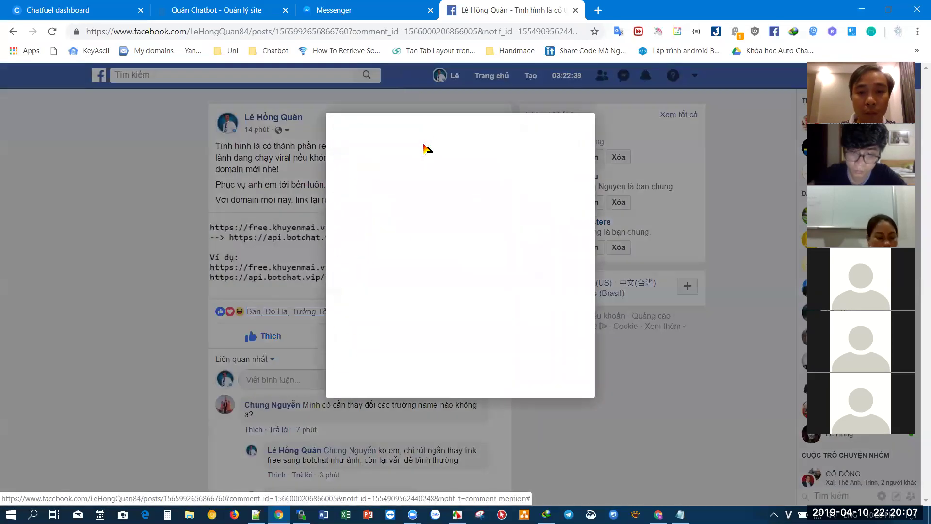
pyautogui.click(584, 127)
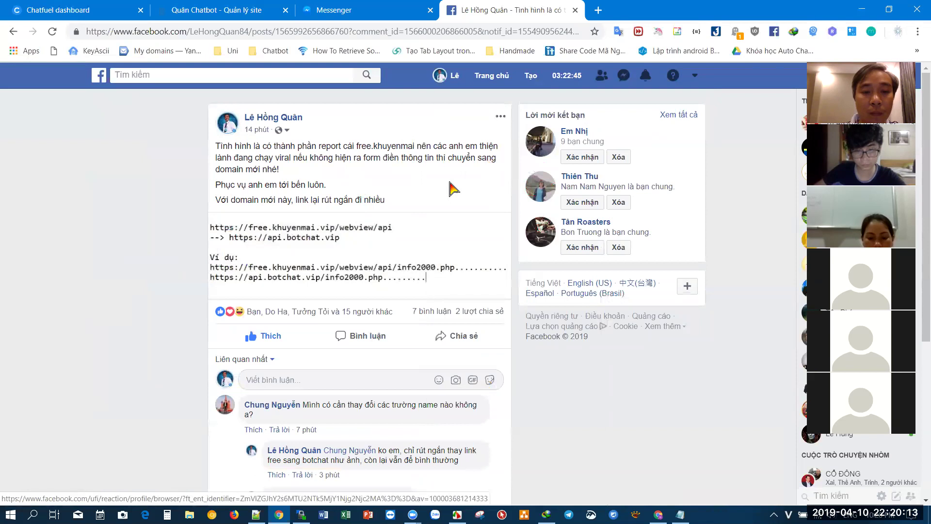
pyautogui.click(204, 10)
pyautogui.click(424, 346)
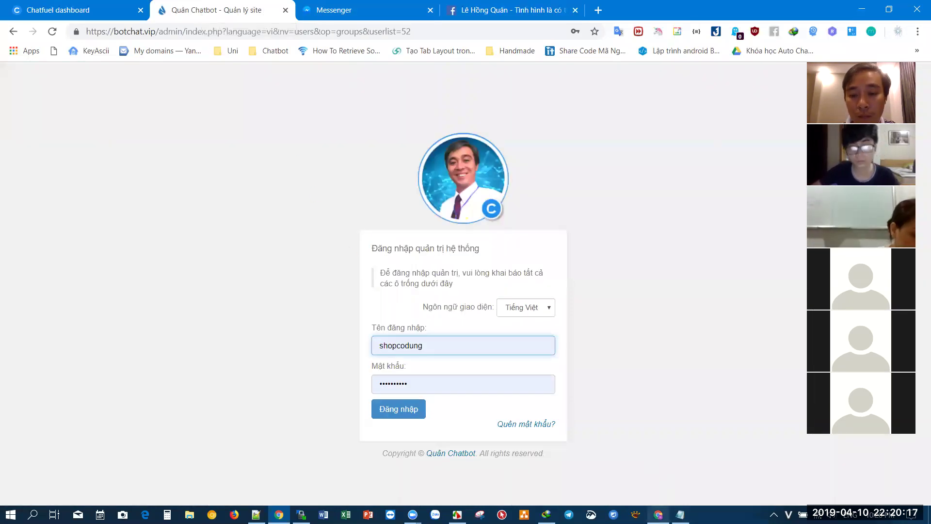
# Step: Switch back to the Chrome window holding the Chatfuel dashboard
pyautogui.click(659, 514)
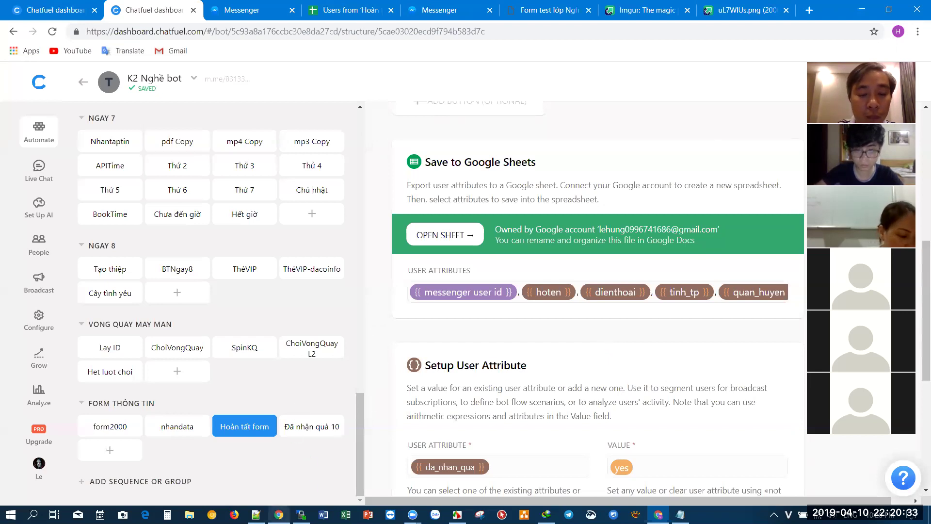
# Step: Bring the other browser window forward and switch to the Facebook post tab
pyautogui.moveTo(279, 514)
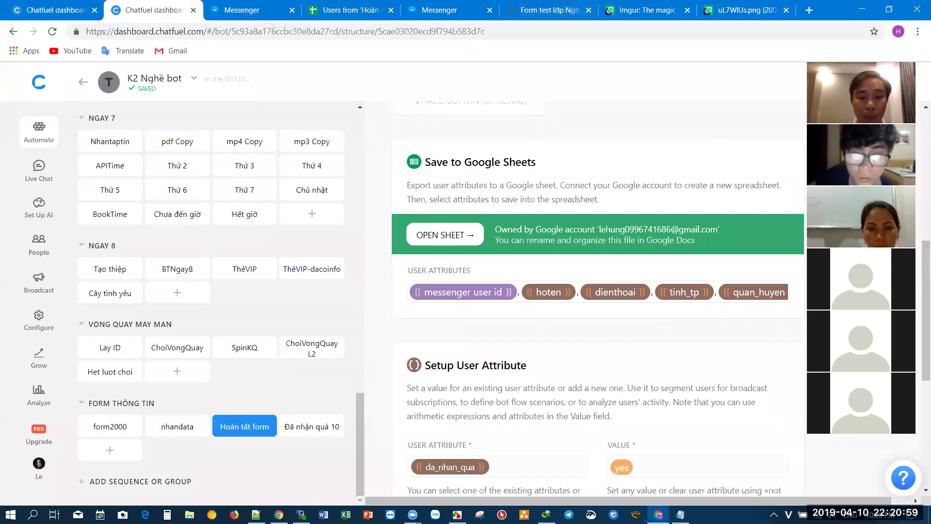
pyautogui.click(279, 514)
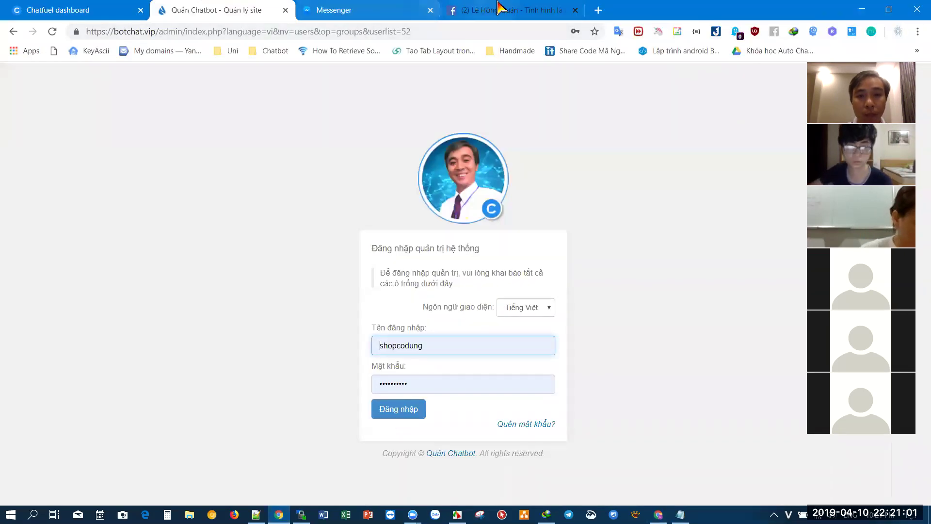
pyautogui.click(510, 10)
# Step: Copy the post's link and send it in the chats of two contacts
pyautogui.rightClick(256, 137)
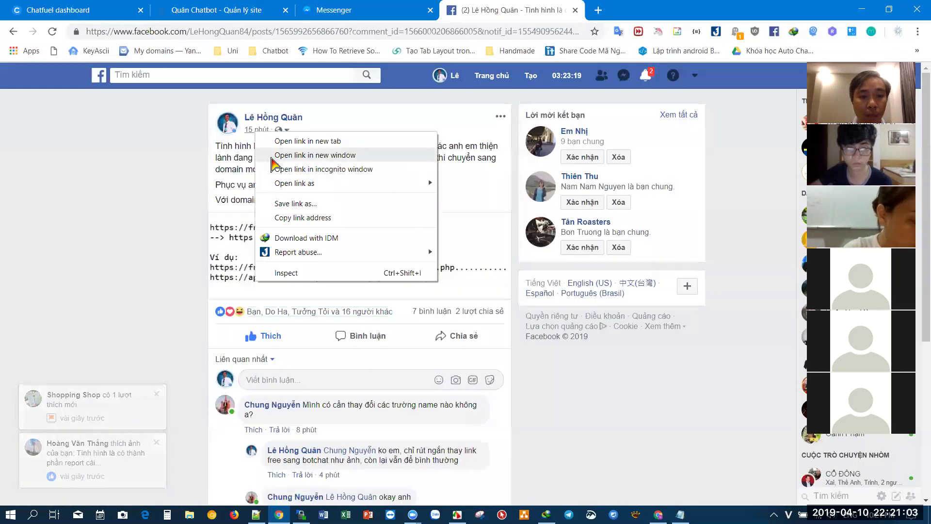
pyautogui.click(284, 218)
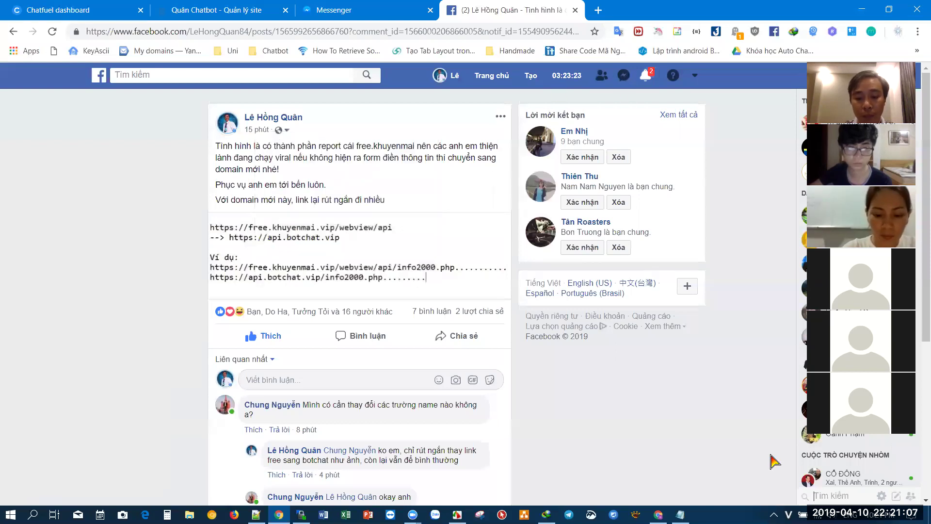
pyautogui.write('nhật')
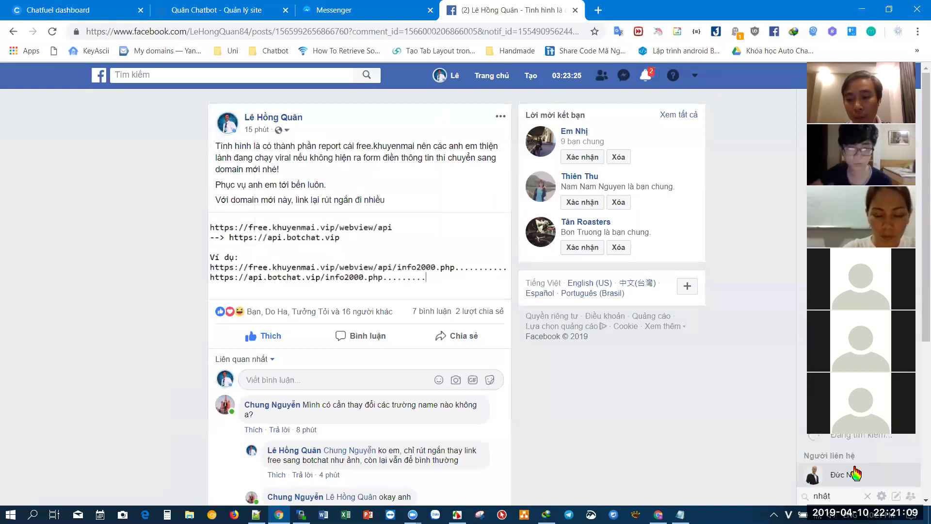
pyautogui.click(855, 474)
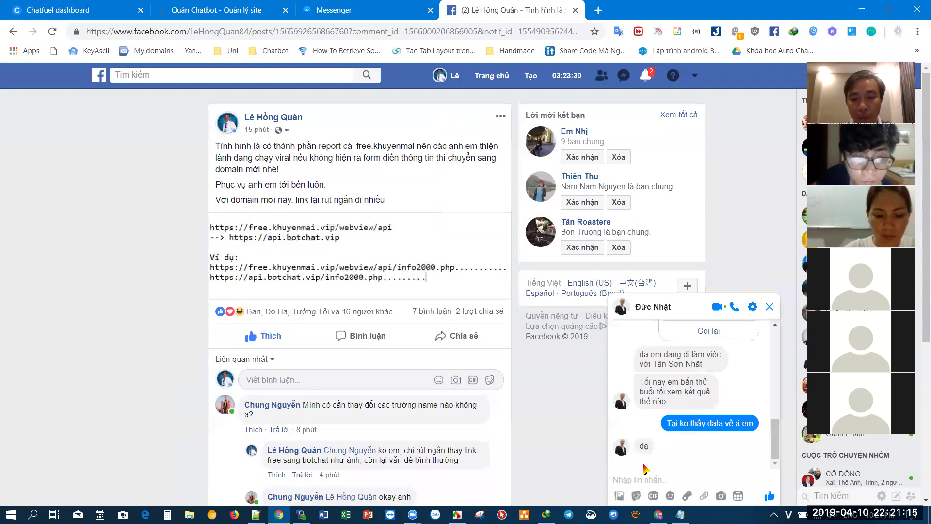
pyautogui.click(646, 475)
pyautogui.hotkey('ctrl', 'v')
pyautogui.press('Return')
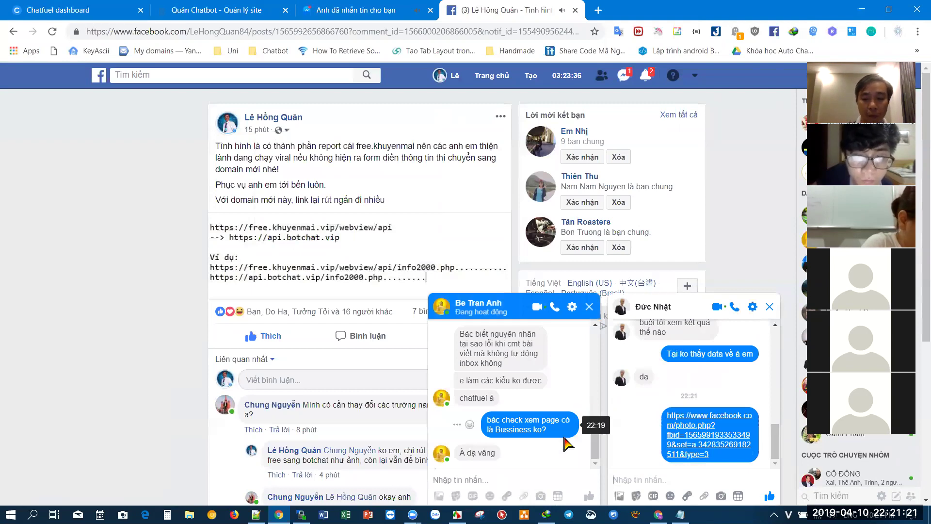
pyautogui.click(550, 482)
pyautogui.hotkey('ctrl', 'v')
pyautogui.press('Return')
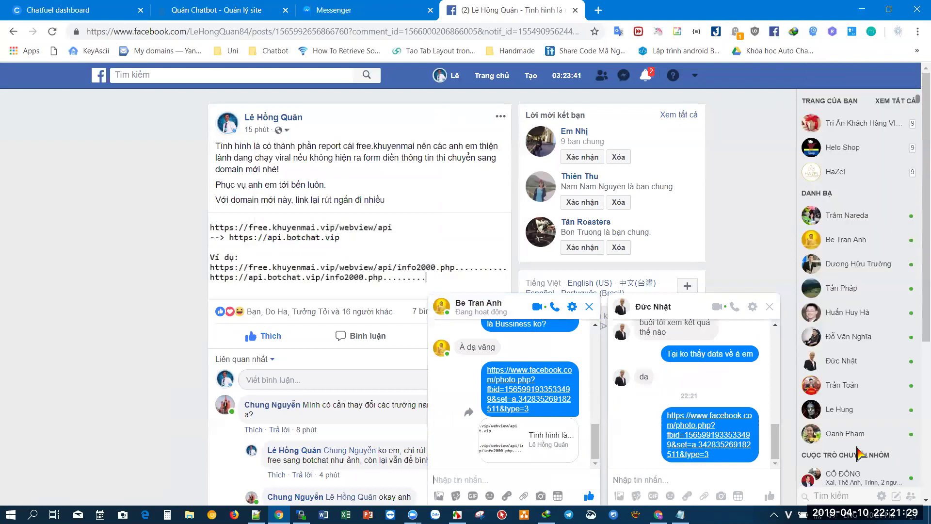
# Step: Send the link to the Viral HCM and Viral Chatbot groups, then close both contact chats
pyautogui.write('viral')
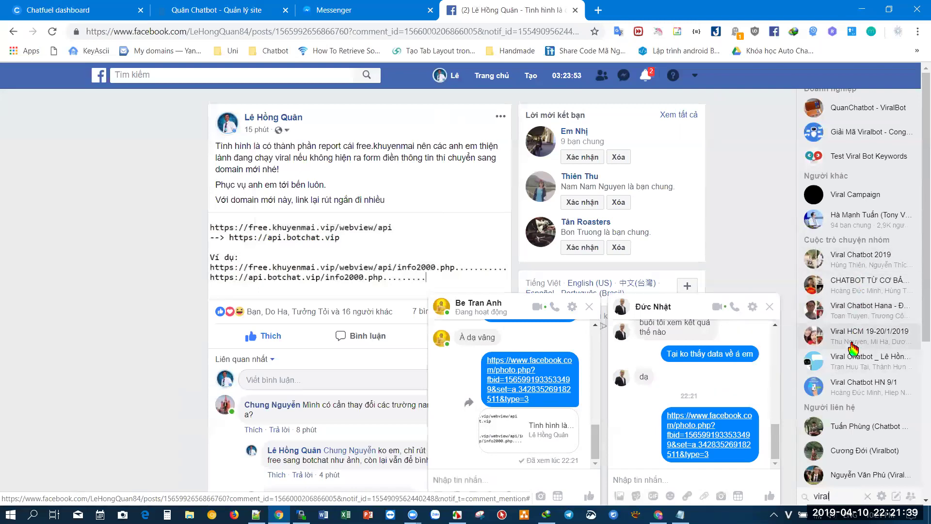
pyautogui.press('Return')
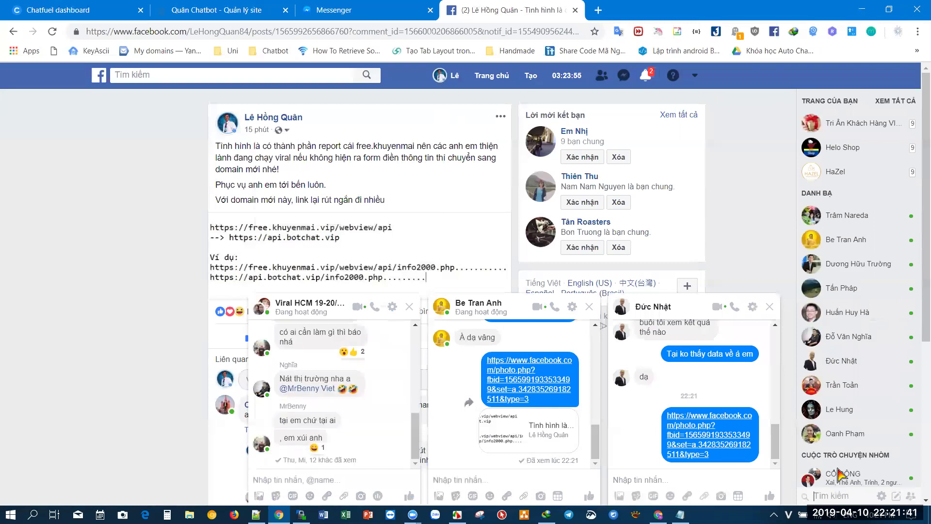
pyautogui.write('viral')
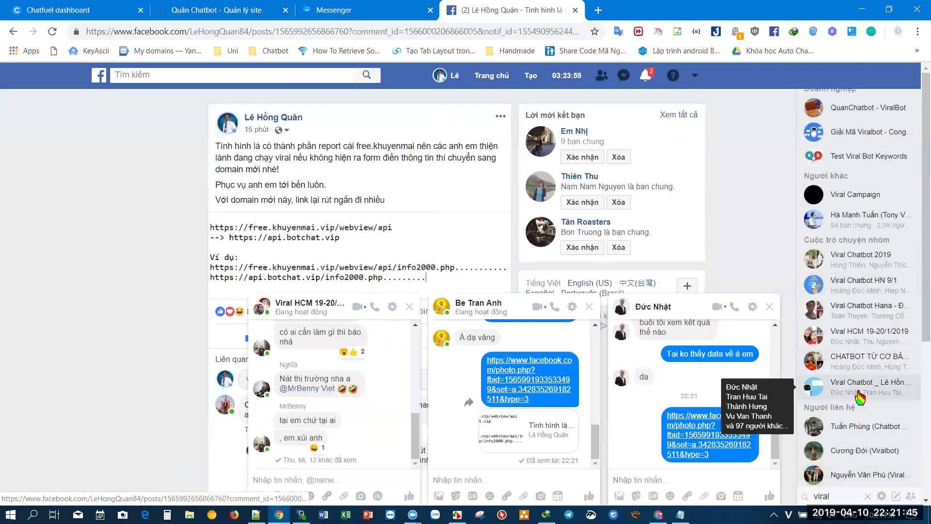
pyautogui.click(863, 391)
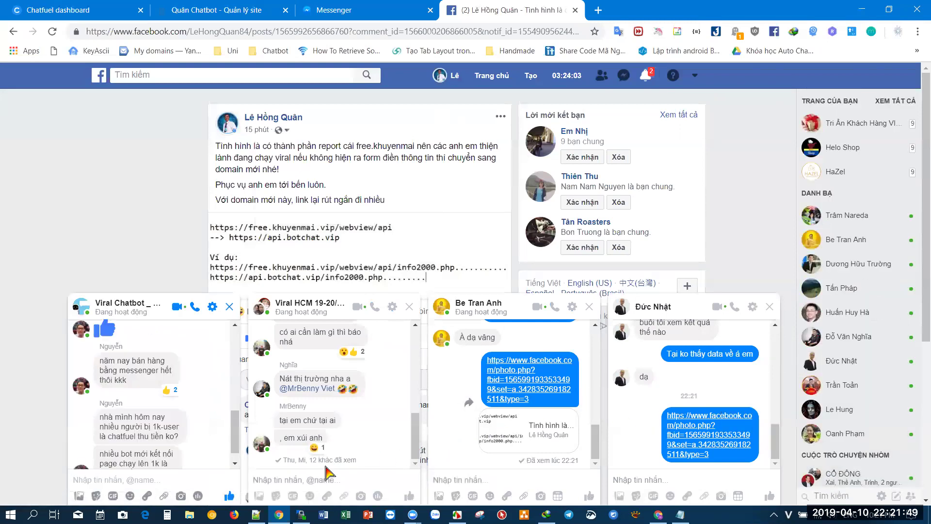
pyautogui.click(344, 475)
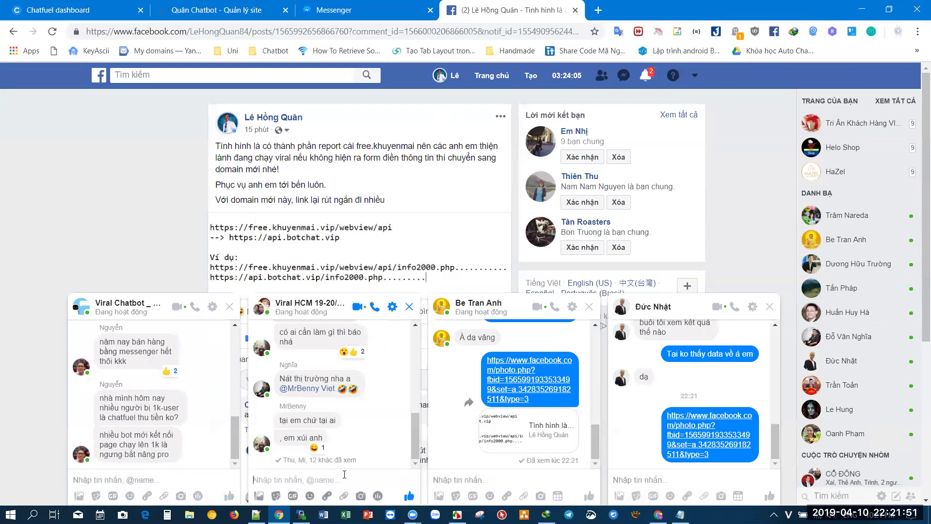
pyautogui.hotkey('ctrl', 'v')
pyautogui.press('Return')
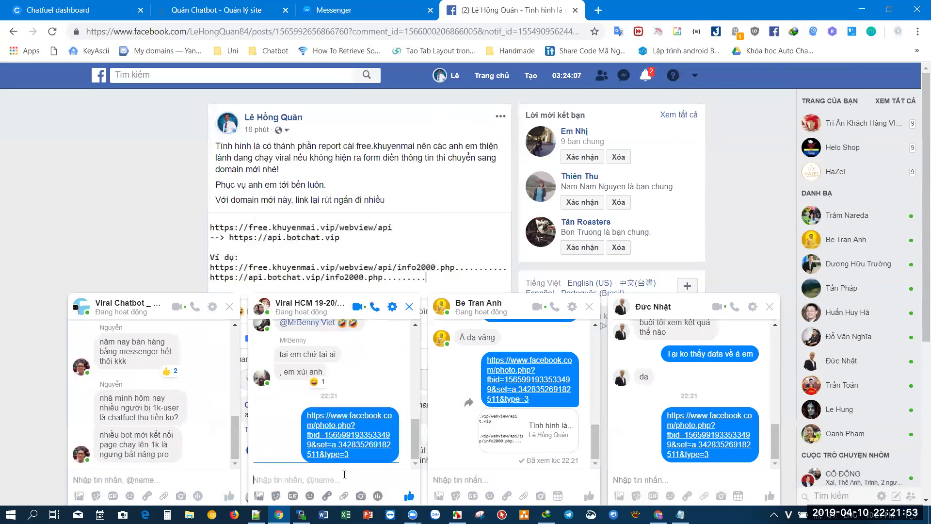
pyautogui.click(165, 481)
pyautogui.hotkey('ctrl', 'v')
pyautogui.press('Return')
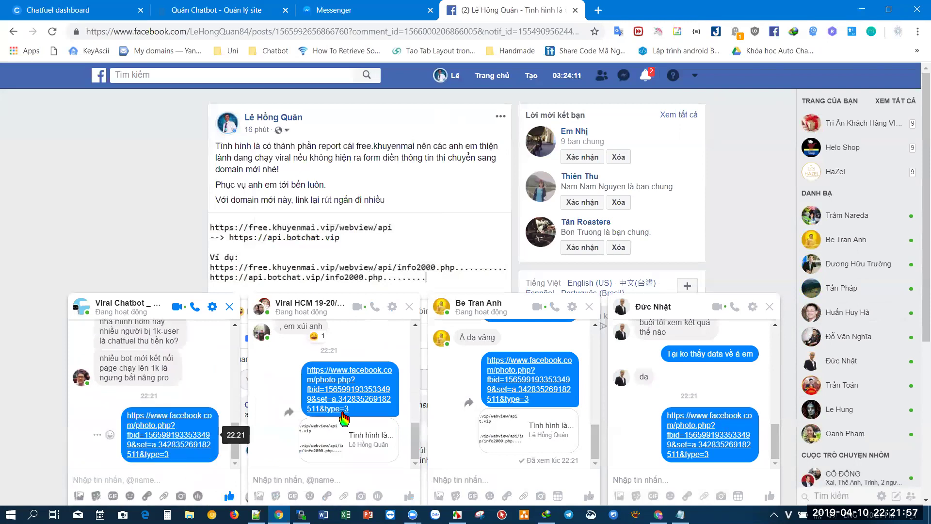
pyautogui.click(589, 306)
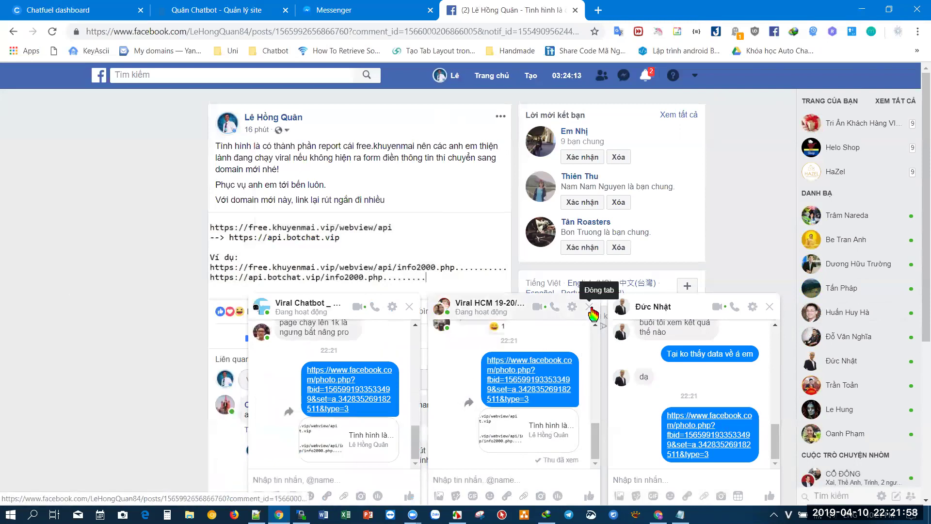
pyautogui.click(770, 307)
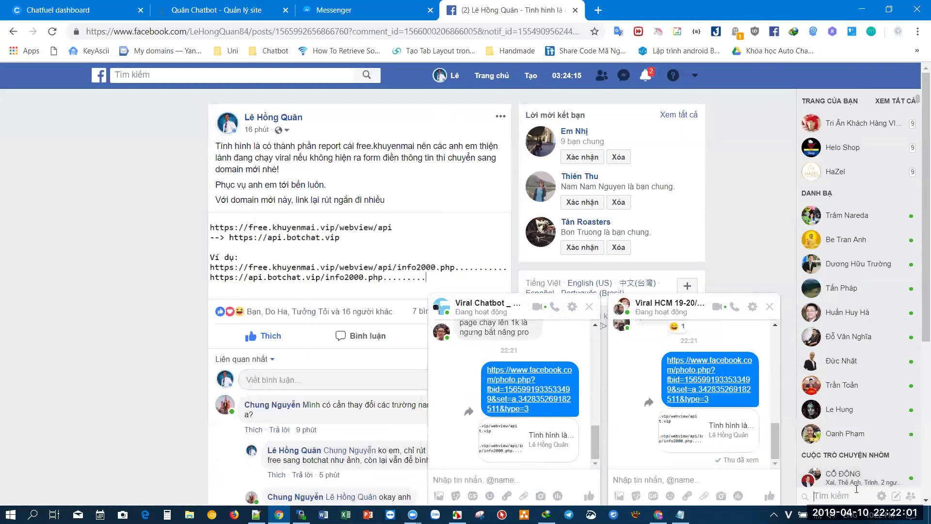
# Step: Paste and send the post link in the Viral Chatbot HN 9/1 group chat
pyautogui.write('viral')
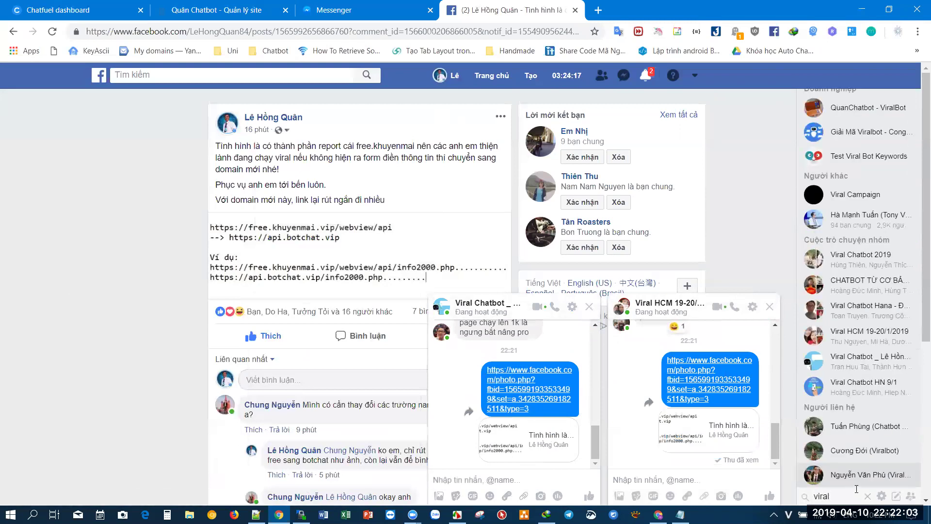
pyautogui.moveTo(869, 394)
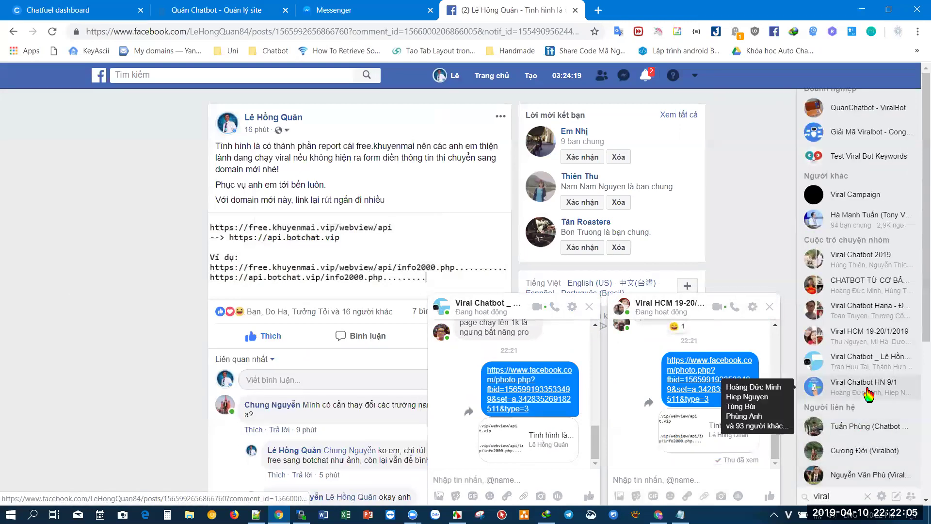
pyautogui.click(868, 395)
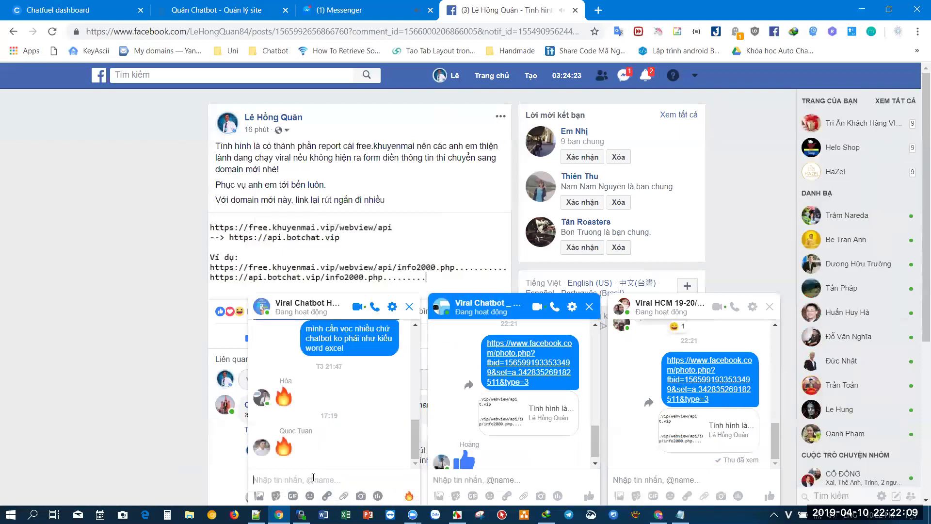
pyautogui.hotkey('ctrl', 'v')
pyautogui.press('Return')
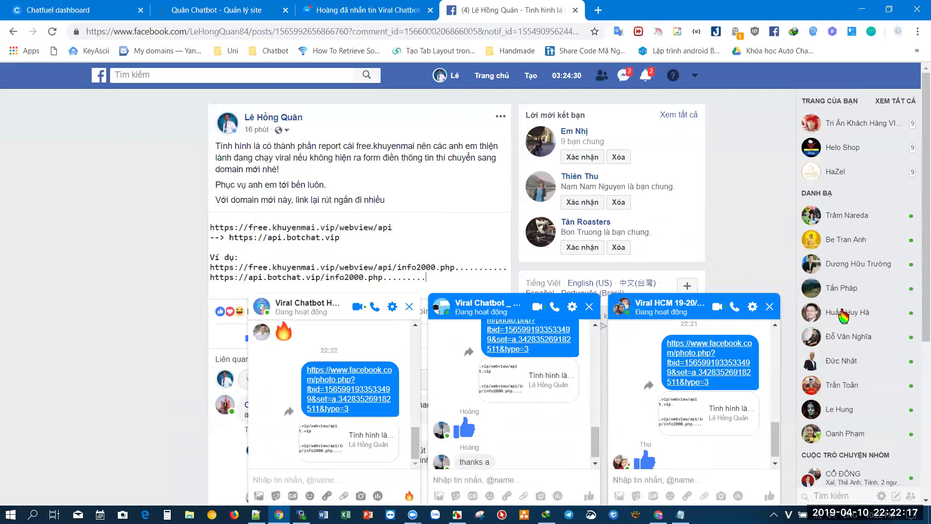
# Step: Close both remaining chat windows
pyautogui.scroll(-3, 852, 485)
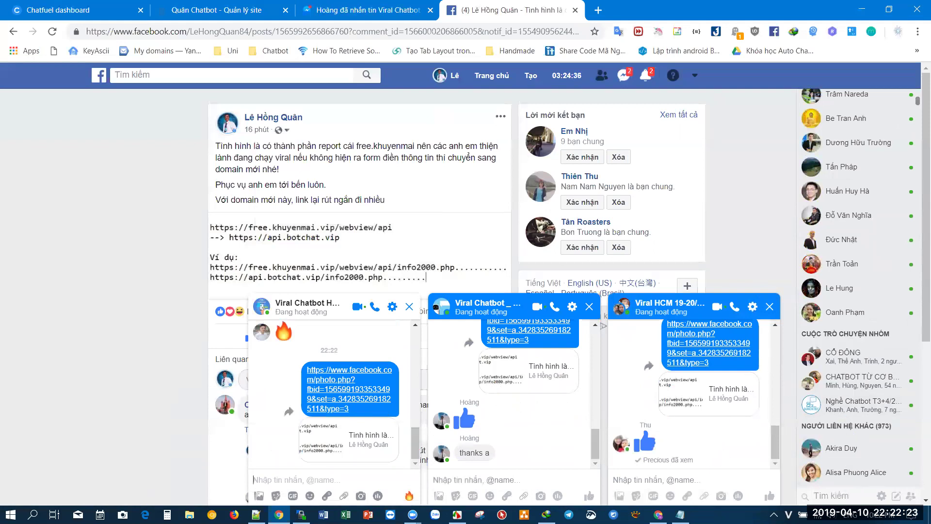
pyautogui.click(842, 487)
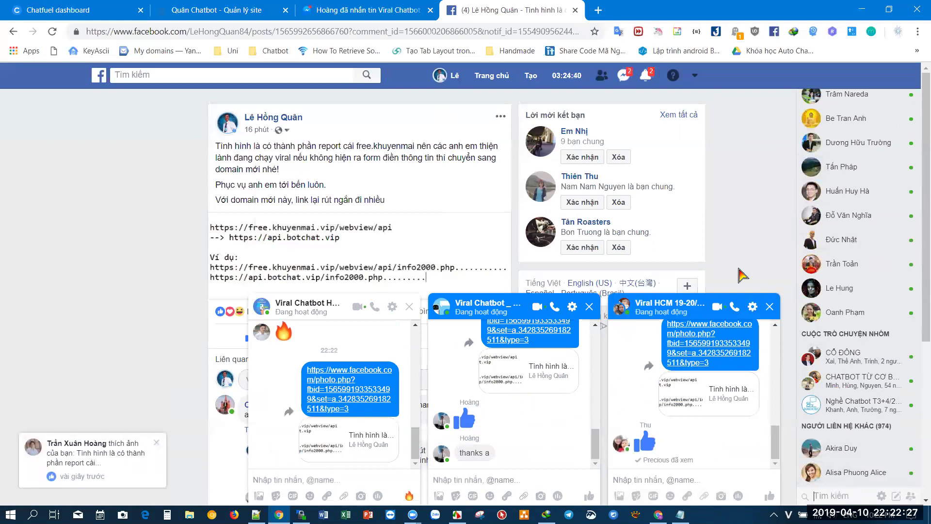
pyautogui.click(769, 307)
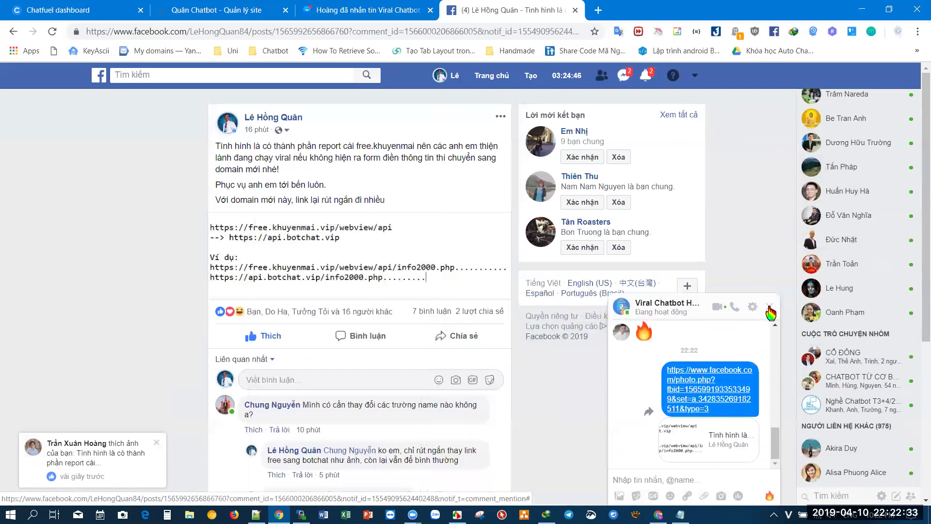
pyautogui.click(770, 307)
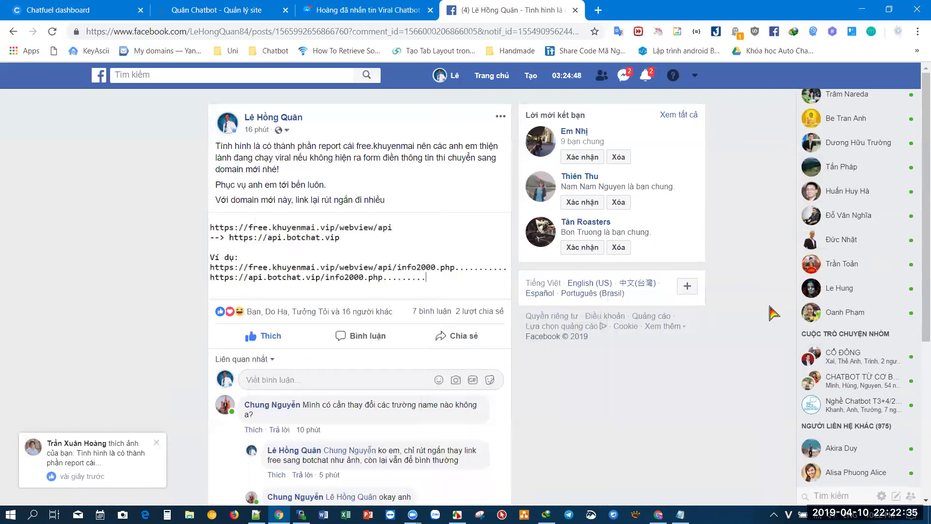
# Step: Reply 'e đoán thế', then send a second message ending 'là gì phi pháp đâu'
pyautogui.scroll(-5, 774, 313)
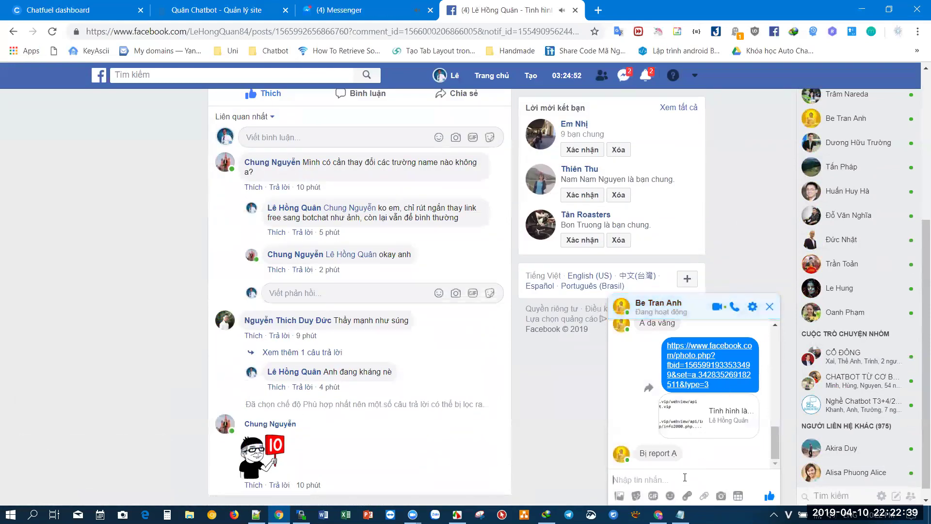
pyautogui.write('e đoán thế')
pyautogui.press('Return')
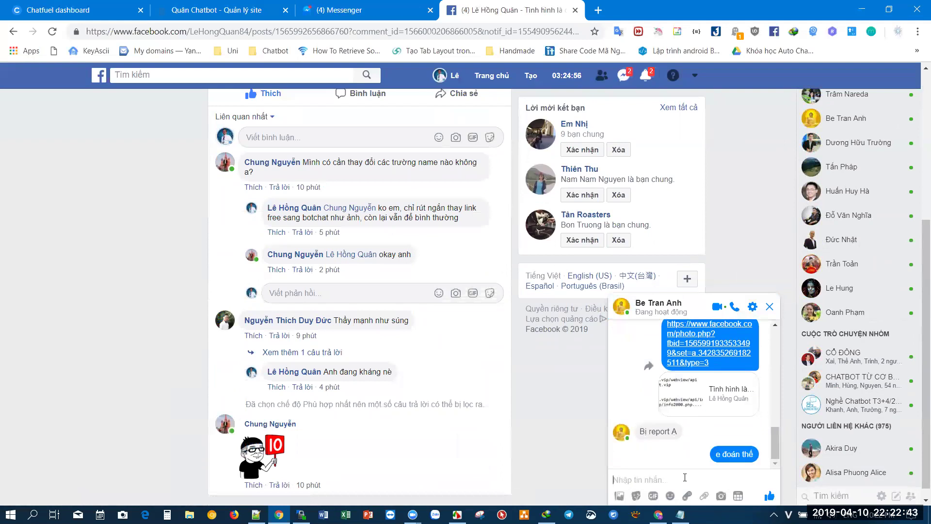
pyautogui.write('chu')
pyautogui.write(' link d')
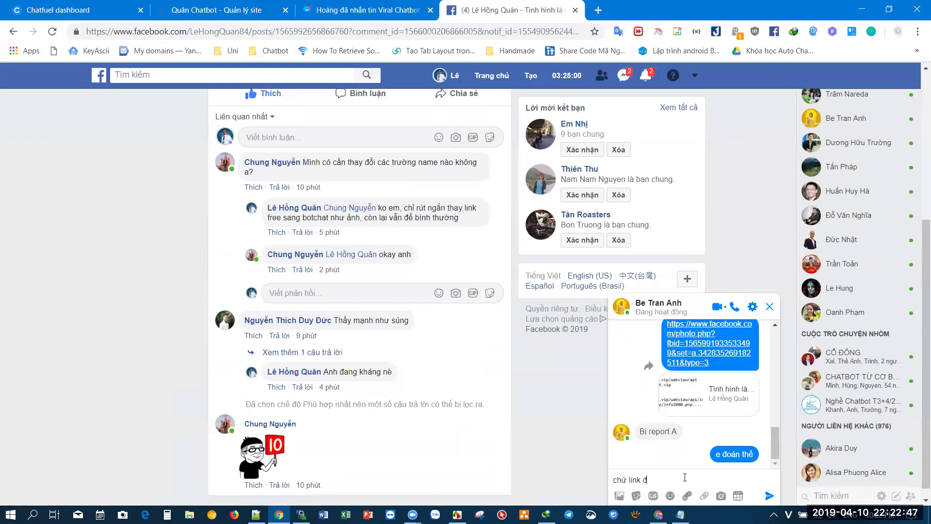
pyautogui.write('ó cos vi')
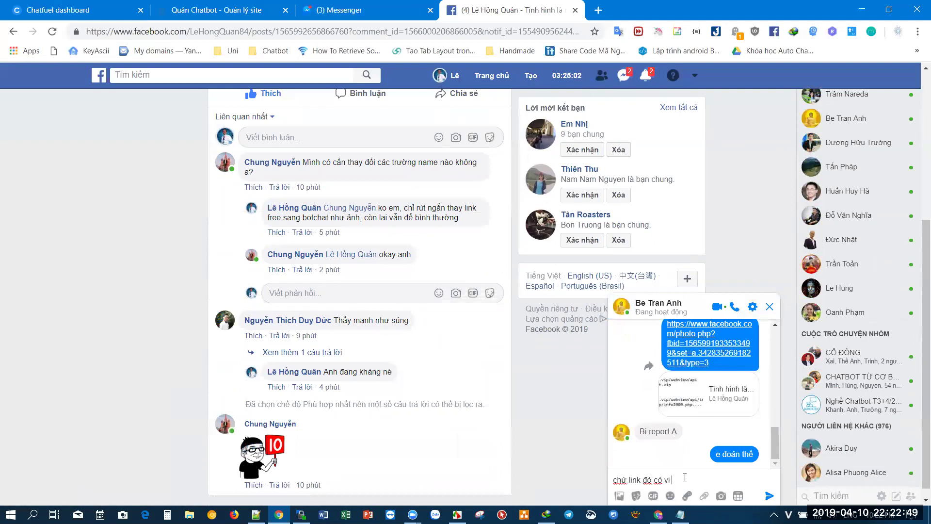
pyautogui.press('BackSpace')
pyautogui.press('BackSpace')
pyautogui.write('là gì phi pháp đâu')
pyautogui.press('Return')
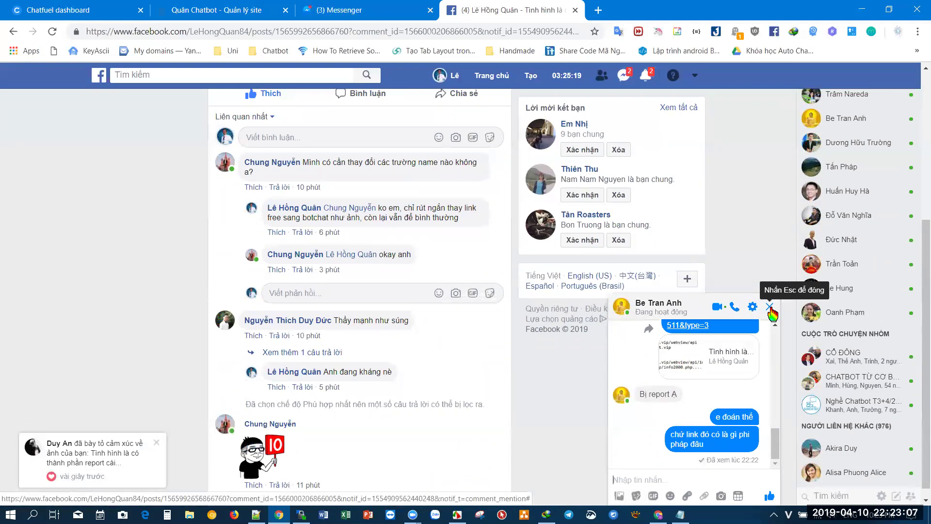
pyautogui.moveTo(819, 247)
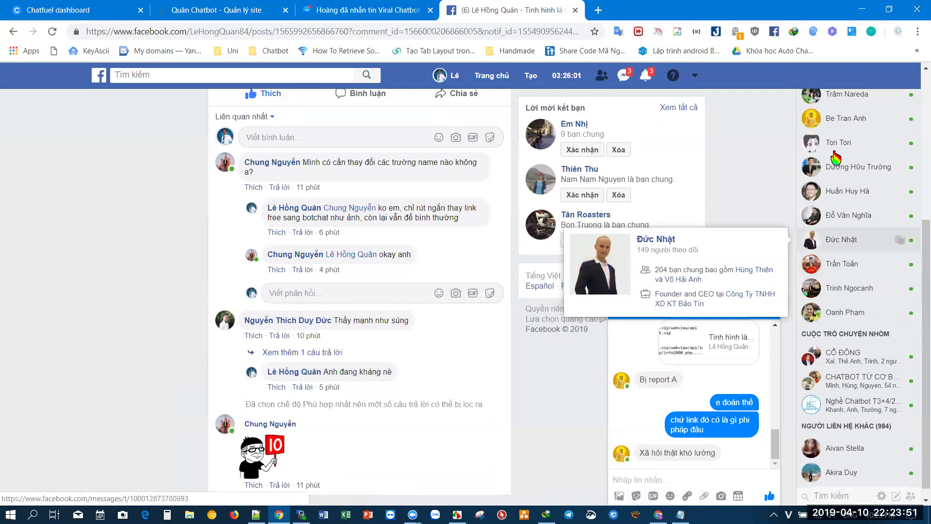
# Step: Open the post from the latest Facebook notification
pyautogui.click(646, 76)
pyautogui.click(578, 143)
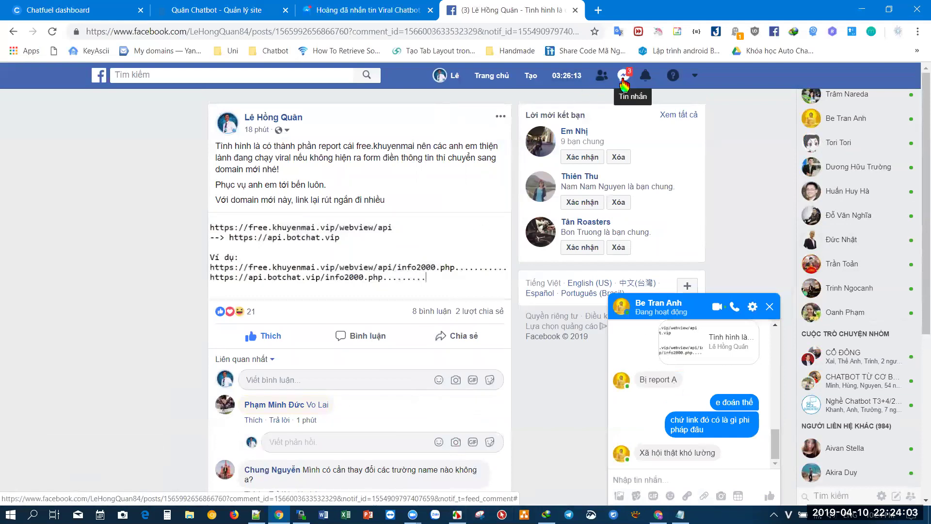
pyautogui.click(625, 78)
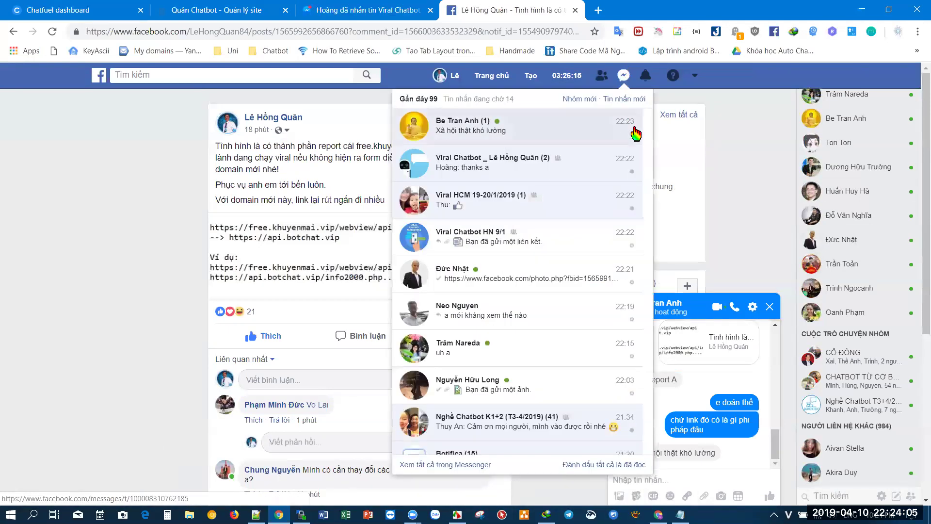
pyautogui.click(737, 155)
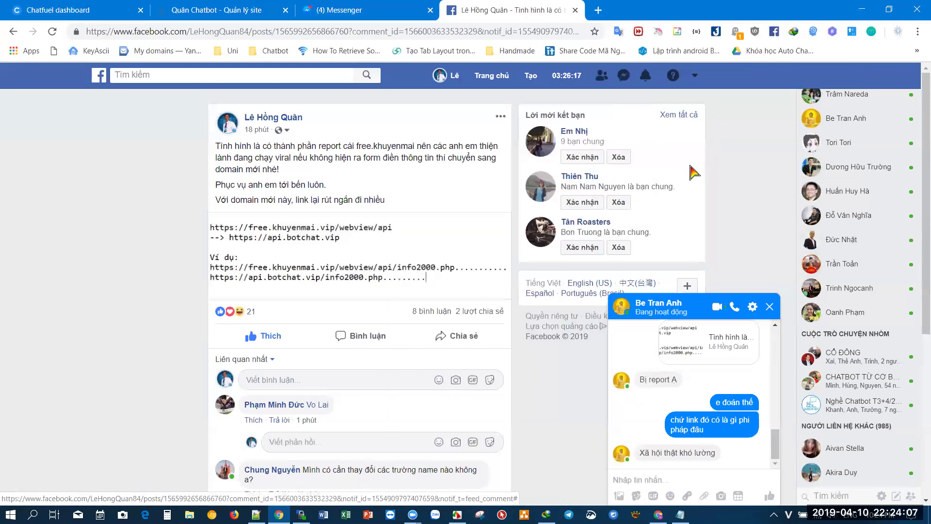
pyautogui.scroll(-5, 332, 383)
pyautogui.scroll(4, 329, 362)
# Step: Comment 'free.khuyenmai' on the post and dismiss the error when it fails
pyautogui.click(321, 287)
pyautogui.write('free.khuyenmai')
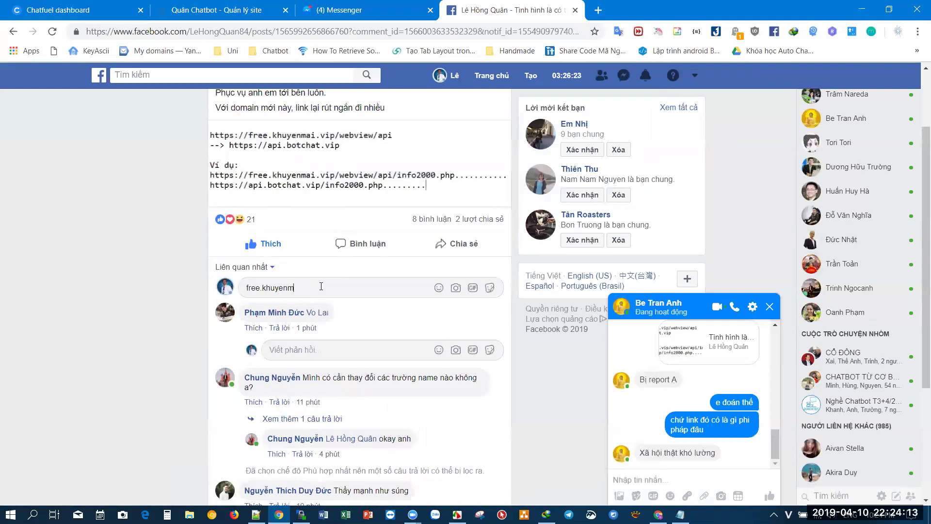
pyautogui.press('Return')
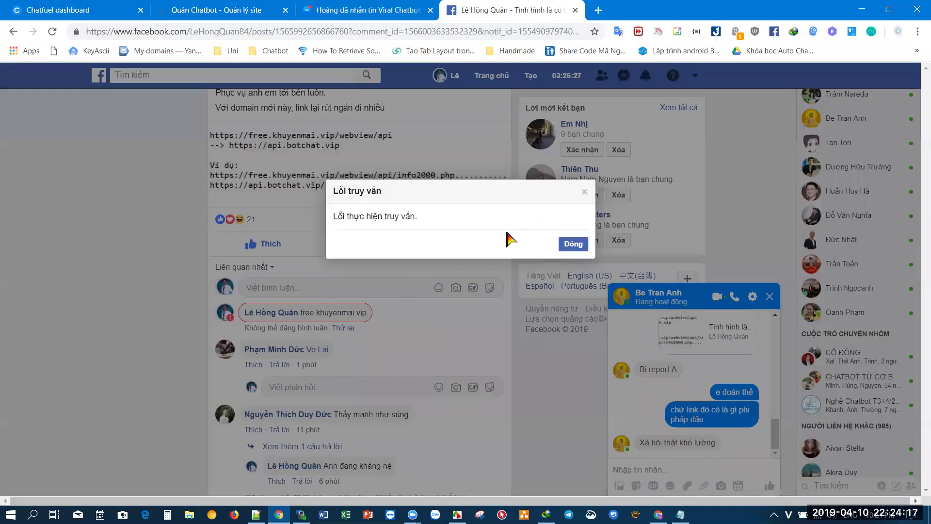
pyautogui.click(565, 245)
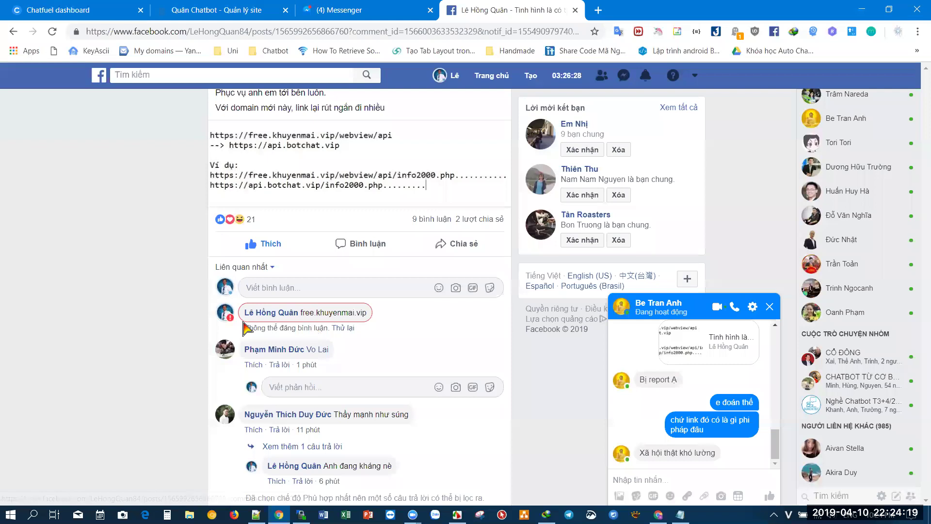
pyautogui.moveTo(233, 320)
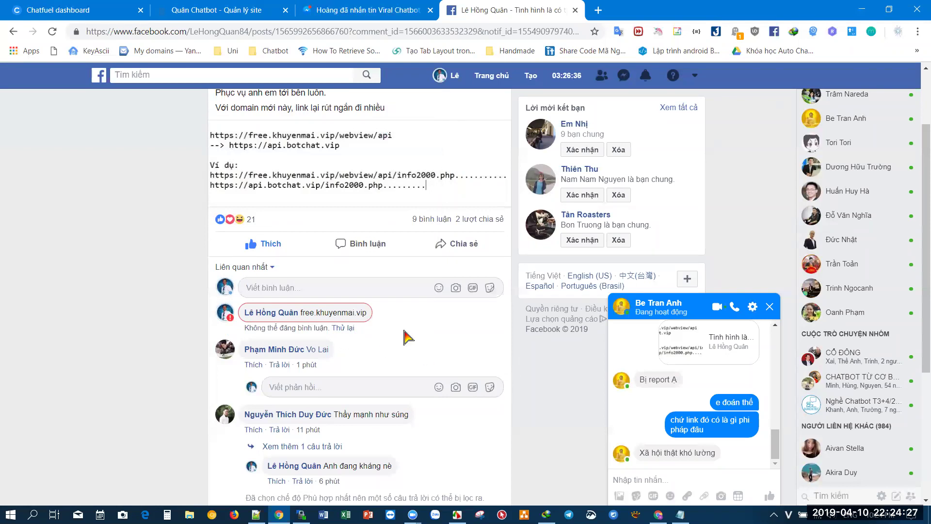
pyautogui.click(397, 13)
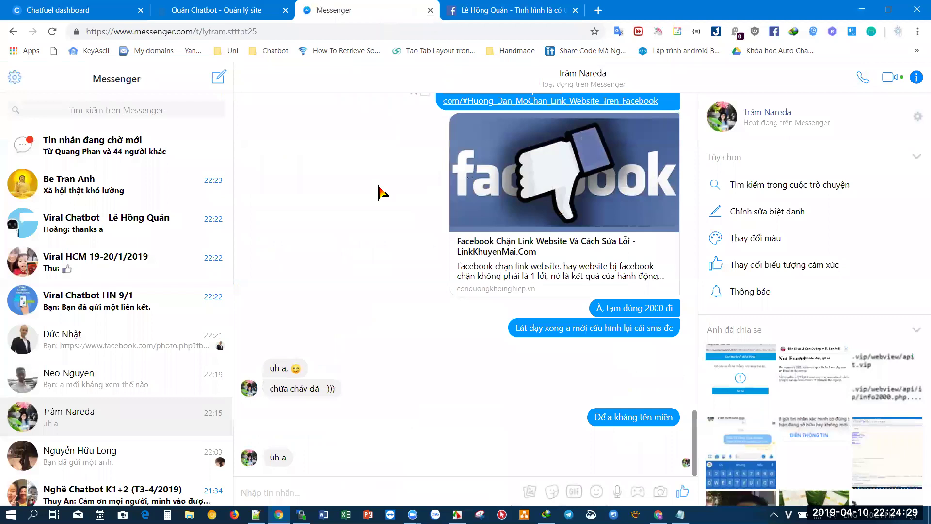
pyautogui.click(525, 6)
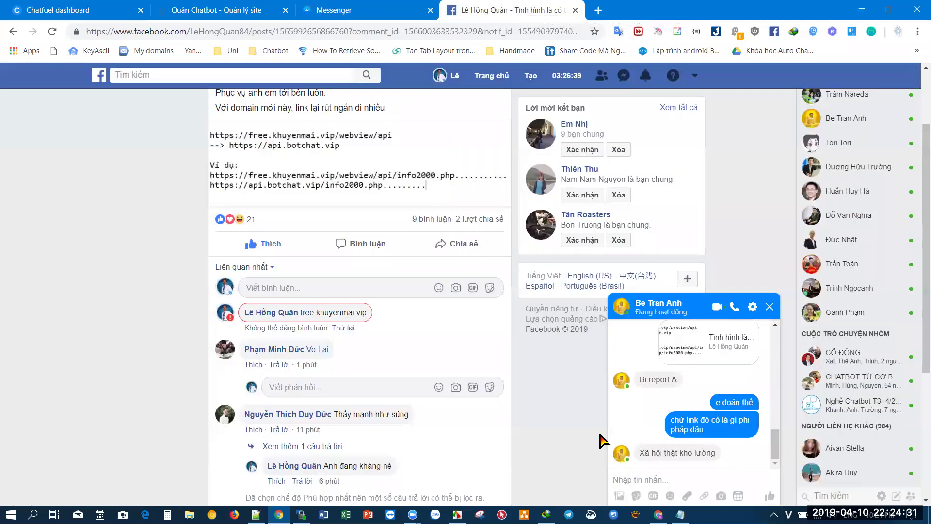
pyautogui.click(658, 514)
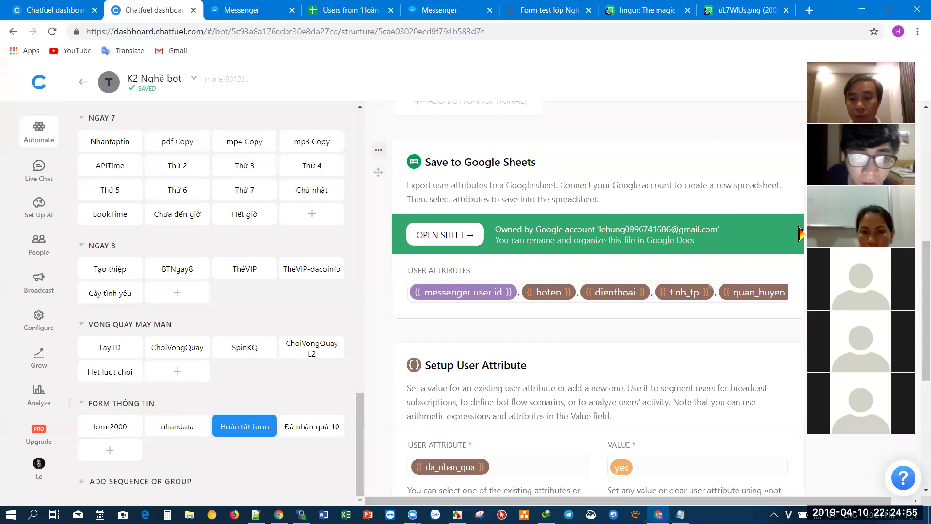
# Step: Open the Hoàn tất form block and expand its Google Sheets card's saved attribute list
pyautogui.click(177, 433)
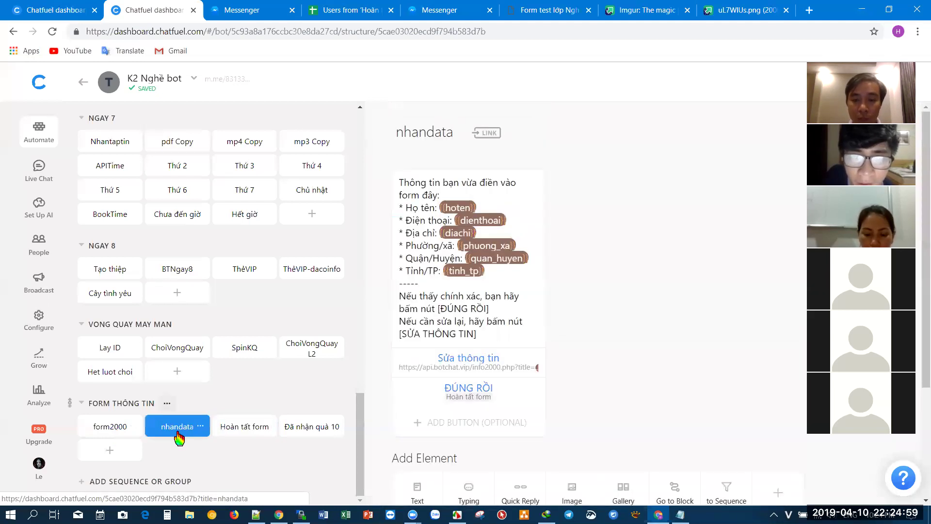
pyautogui.click(245, 436)
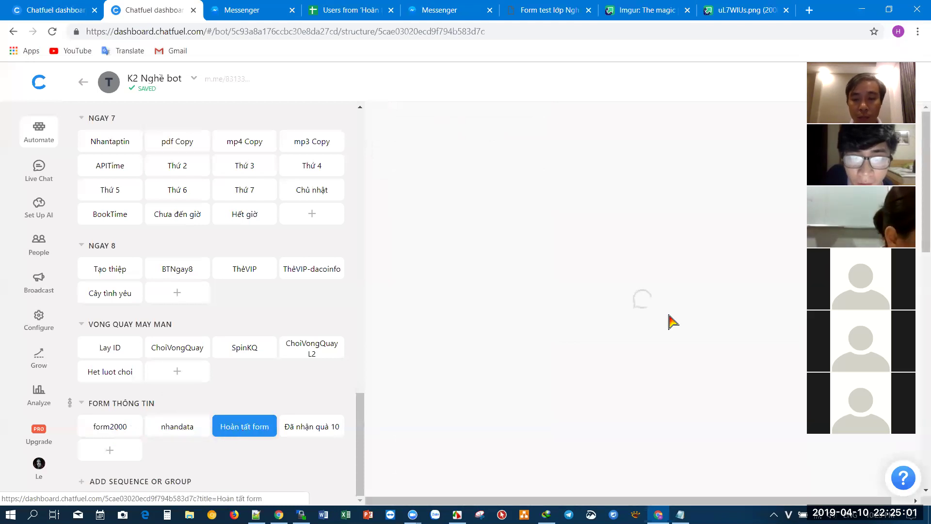
pyautogui.scroll(-10, 652, 334)
pyautogui.scroll(2, 645, 354)
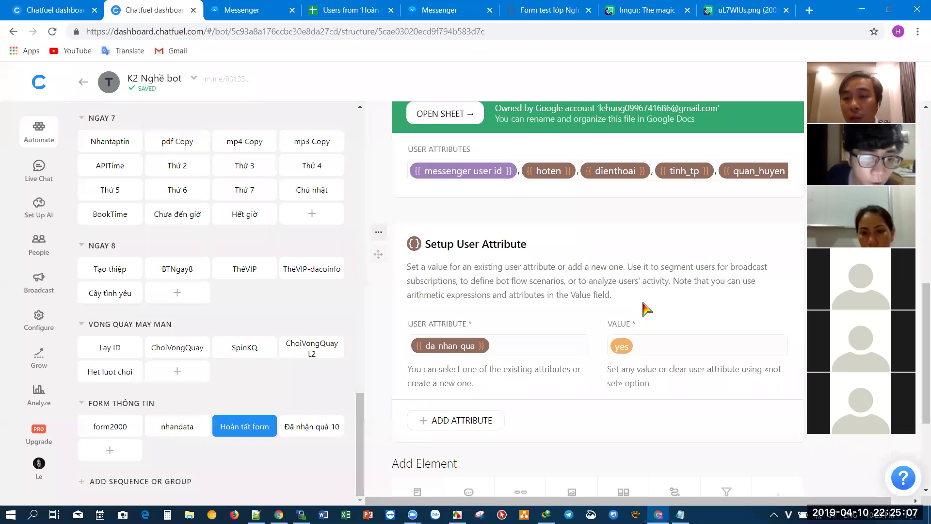
pyautogui.scroll(7, 644, 309)
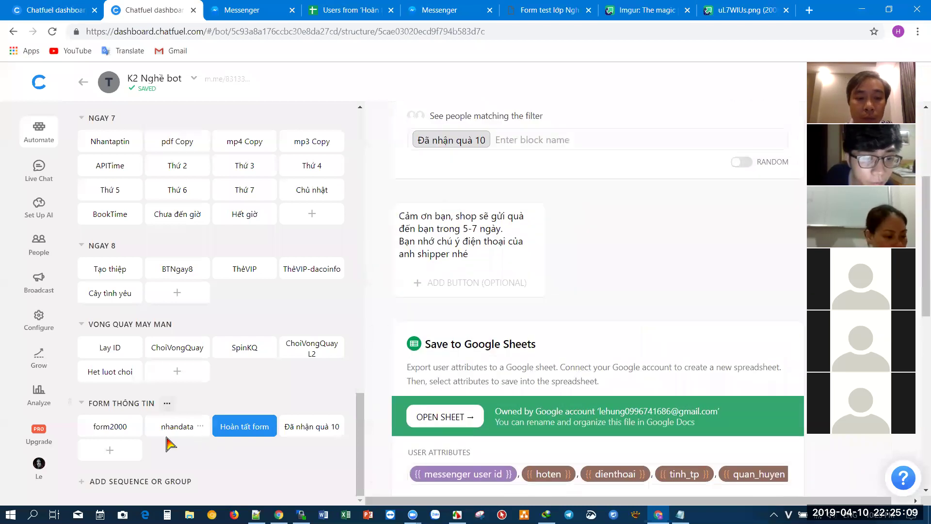
pyautogui.click(190, 424)
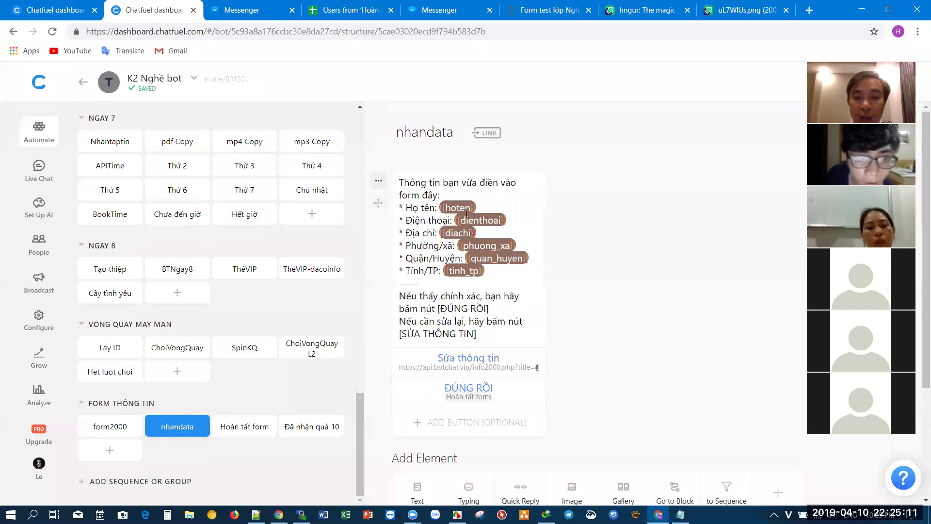
pyautogui.click(232, 430)
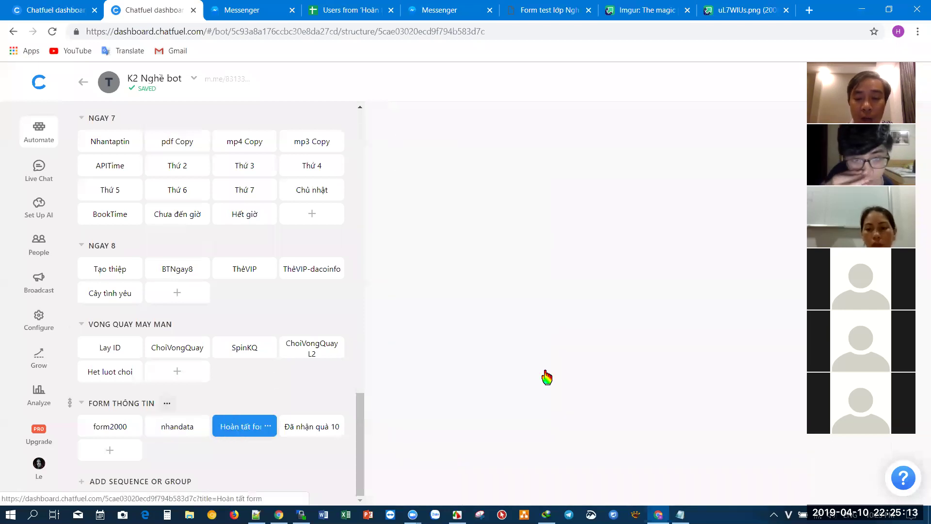
pyautogui.scroll(-4, 616, 367)
pyautogui.scroll(-4, 615, 367)
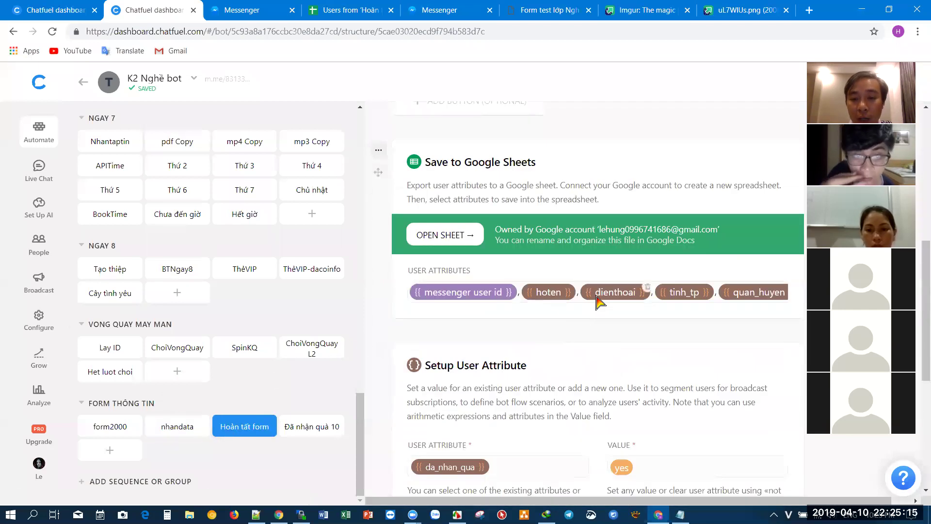
pyautogui.click(600, 302)
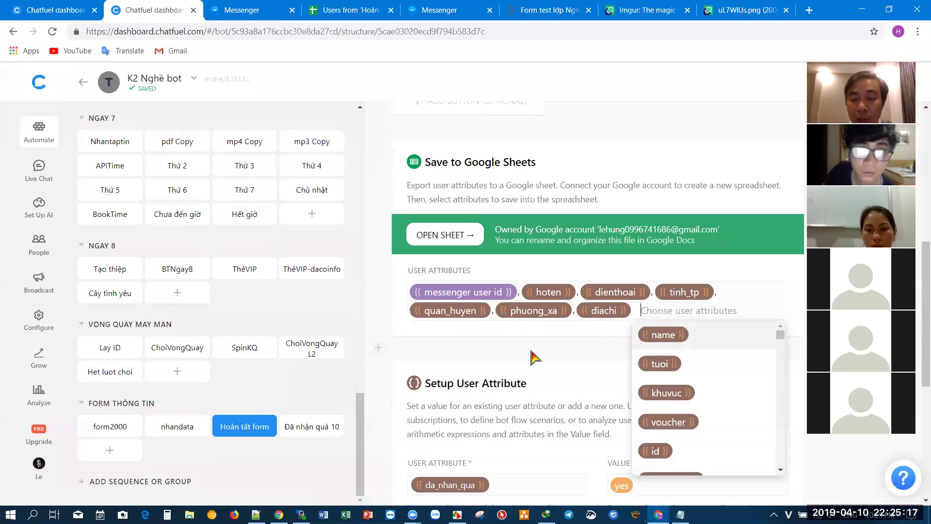
pyautogui.click(534, 358)
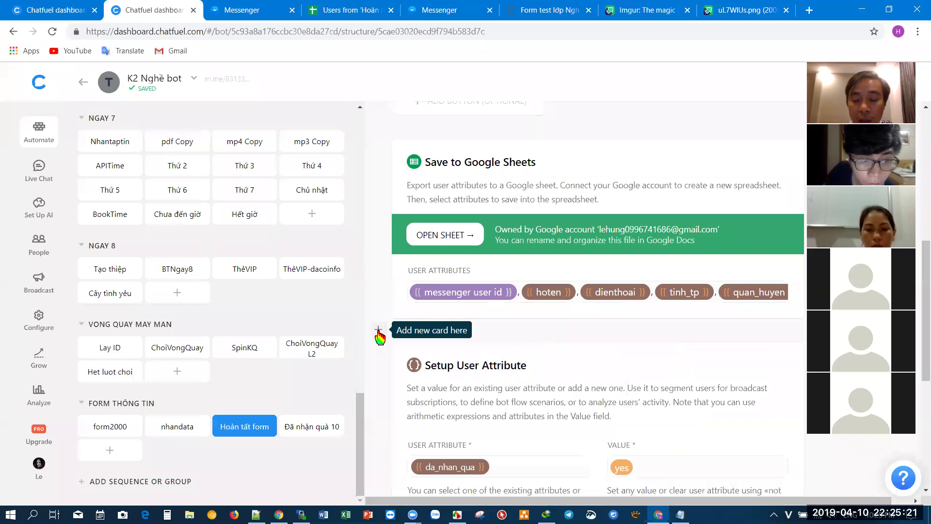
# Step: Add a new Save to Google Sheets card and connect a Google account with spreadsheet access
pyautogui.click(379, 331)
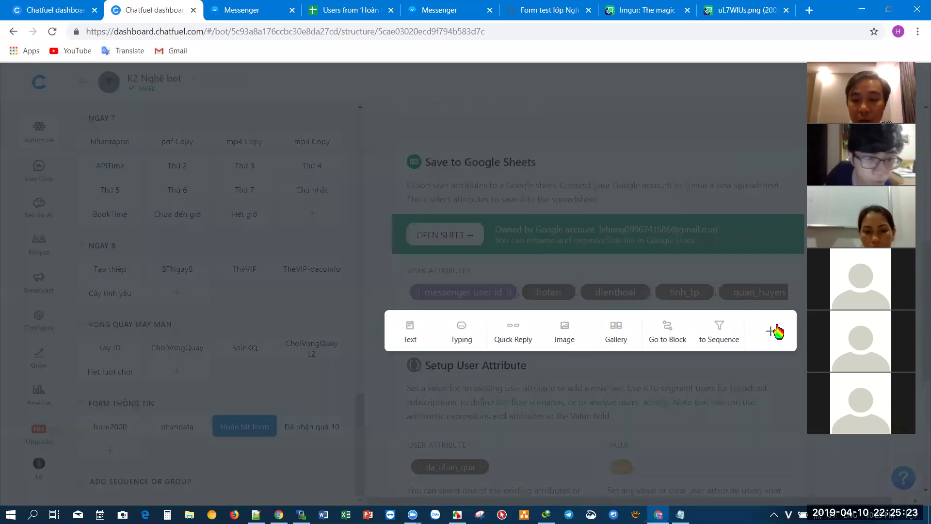
pyautogui.click(774, 331)
pyautogui.click(461, 287)
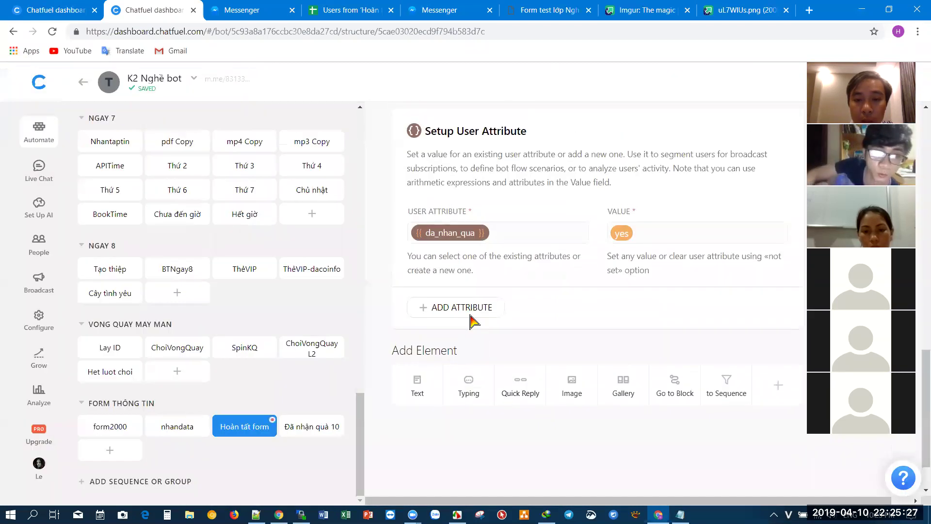
pyautogui.click(479, 287)
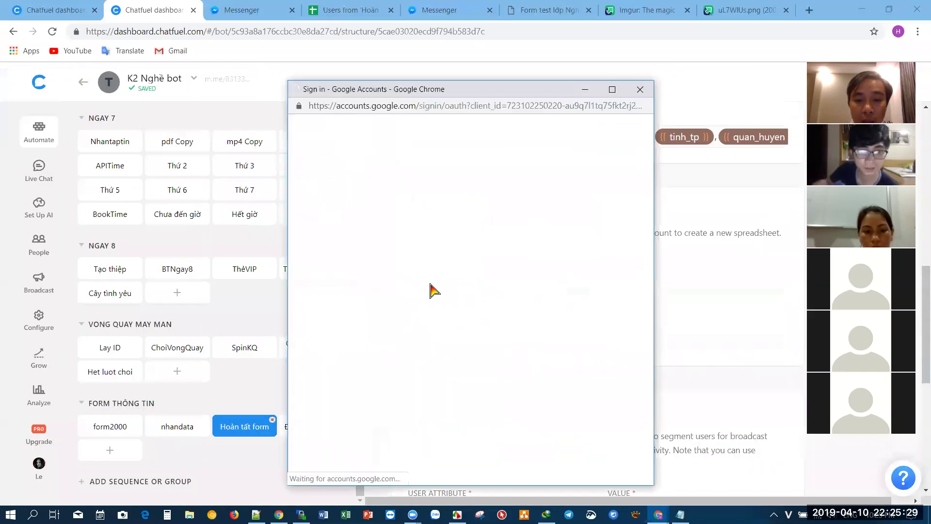
pyautogui.click(451, 272)
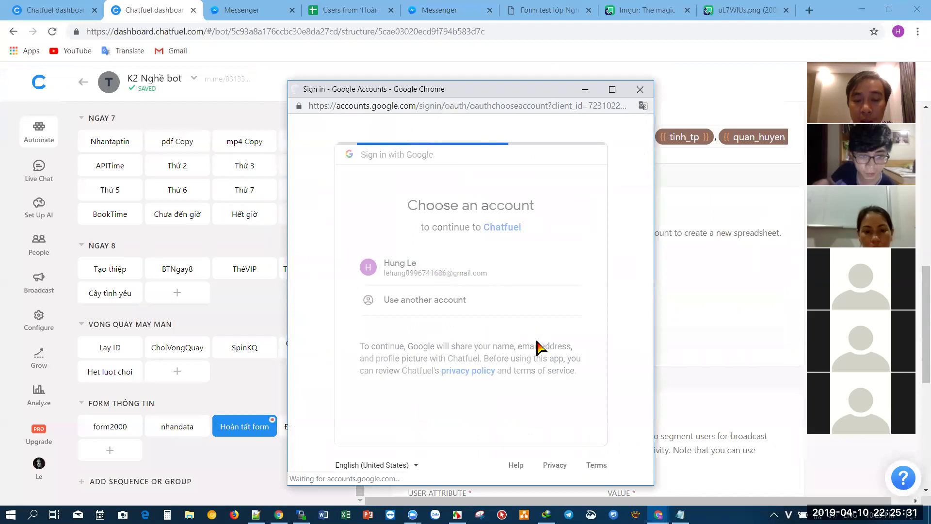
pyautogui.click(548, 396)
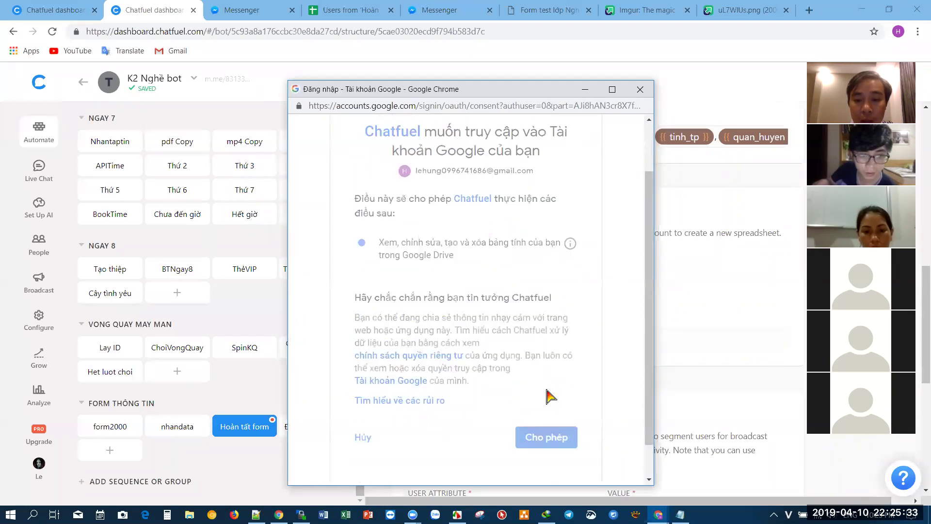
pyautogui.click(549, 437)
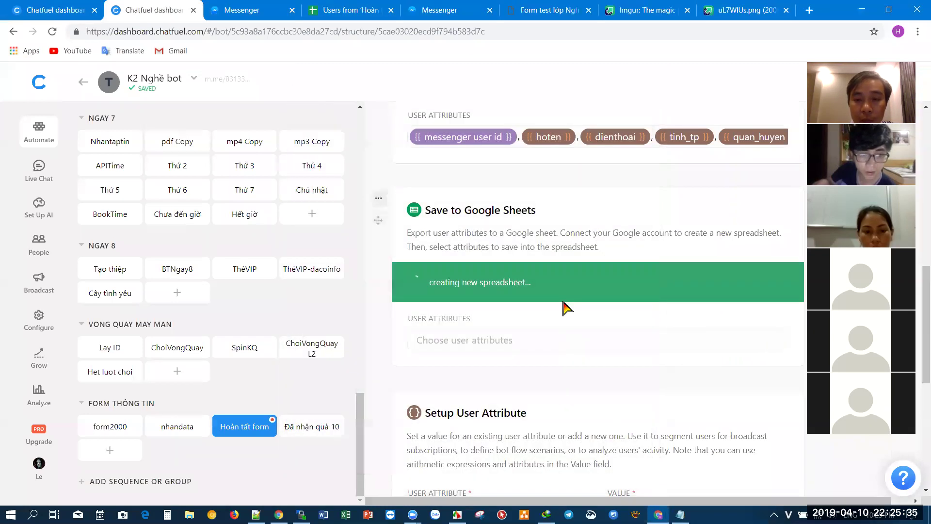
# Step: Add messenger user id, hoten and dienthoai as the card's saved attributes
pyautogui.click(477, 341)
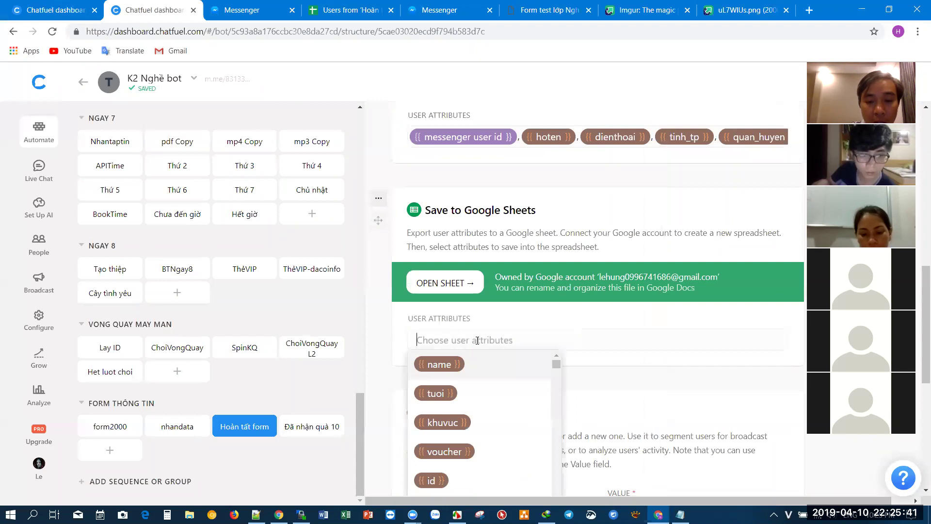
pyautogui.write('mess')
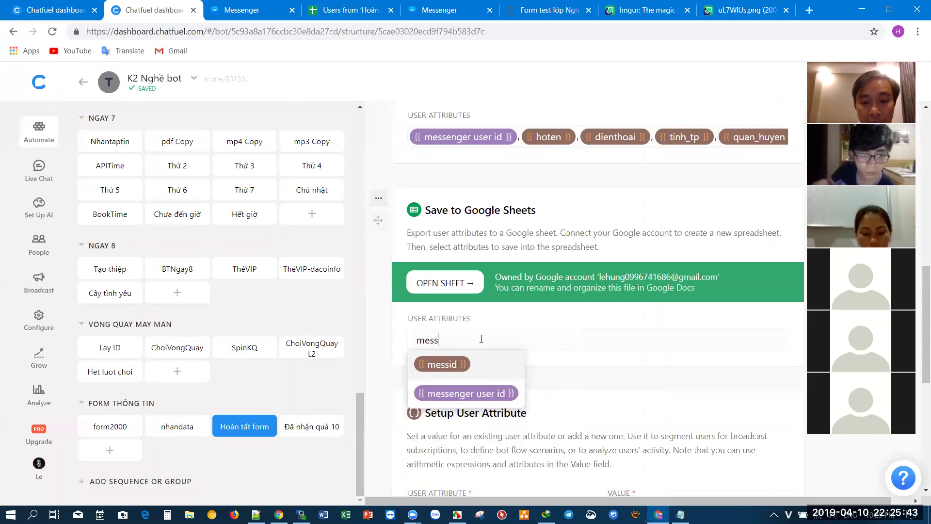
pyautogui.click(494, 393)
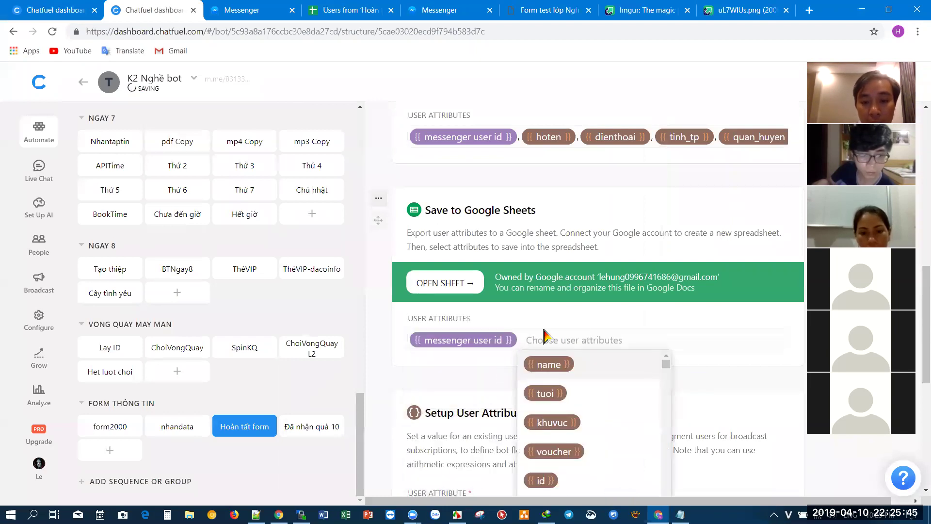
pyautogui.write('ho')
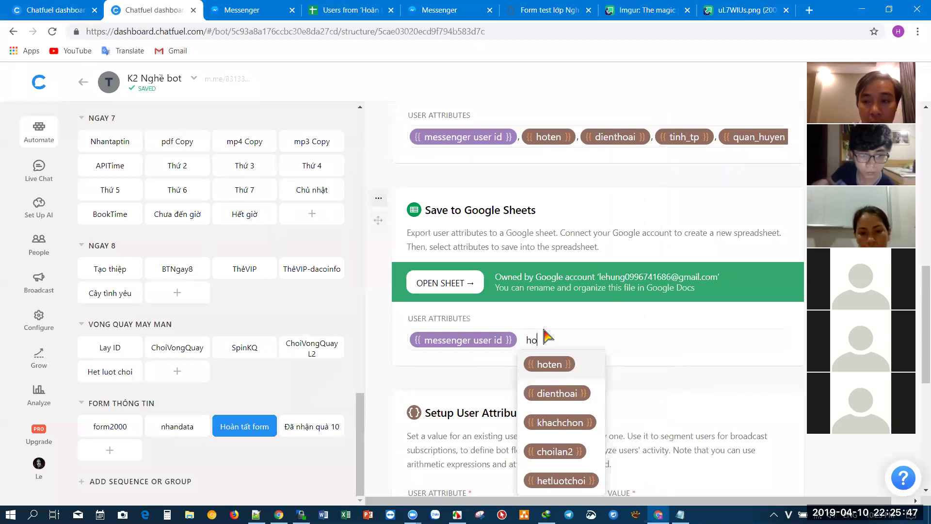
pyautogui.click(555, 364)
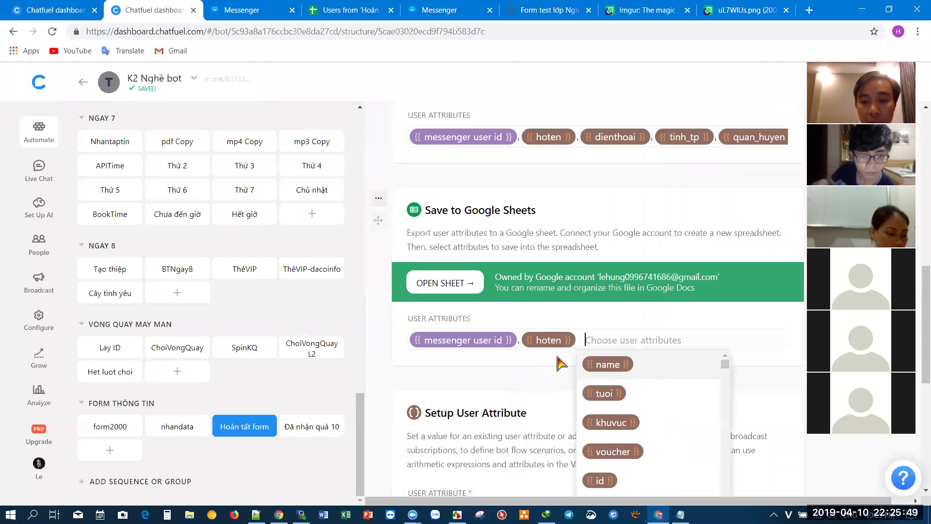
pyautogui.write('d')
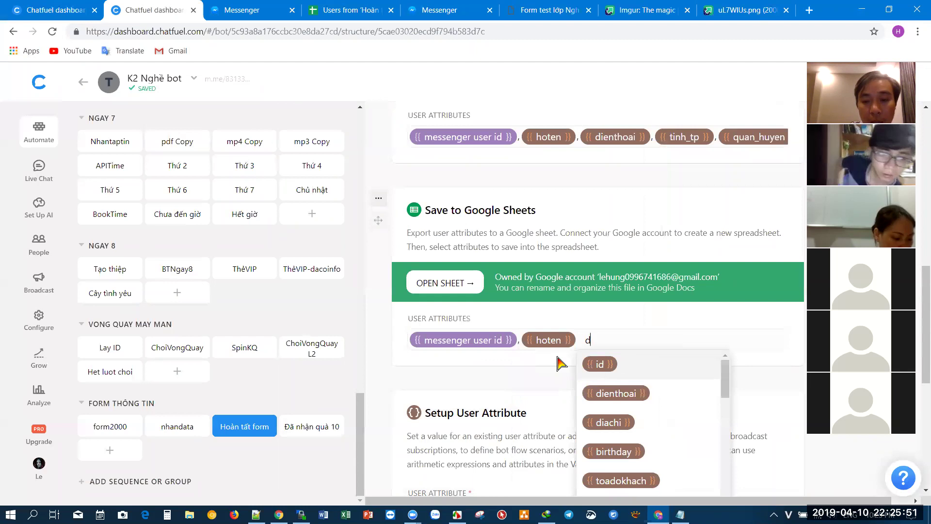
pyautogui.write('ie')
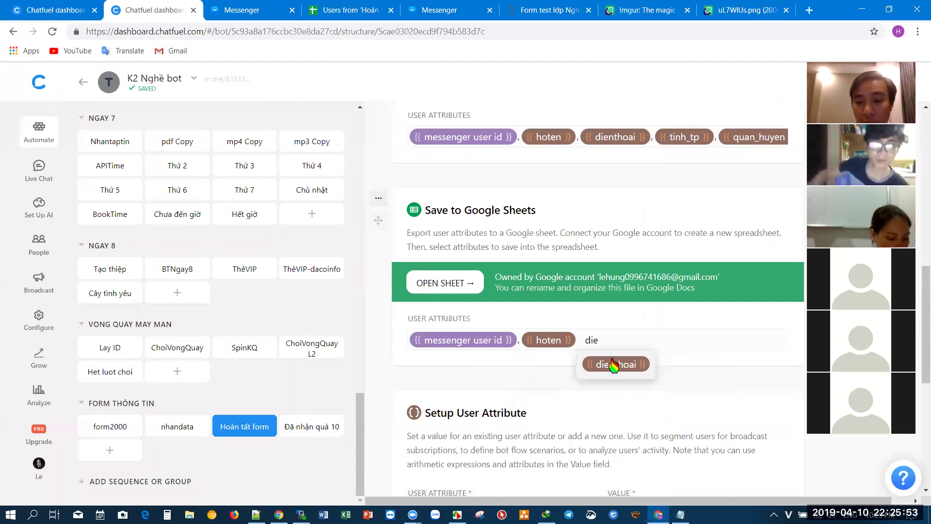
pyautogui.click(613, 365)
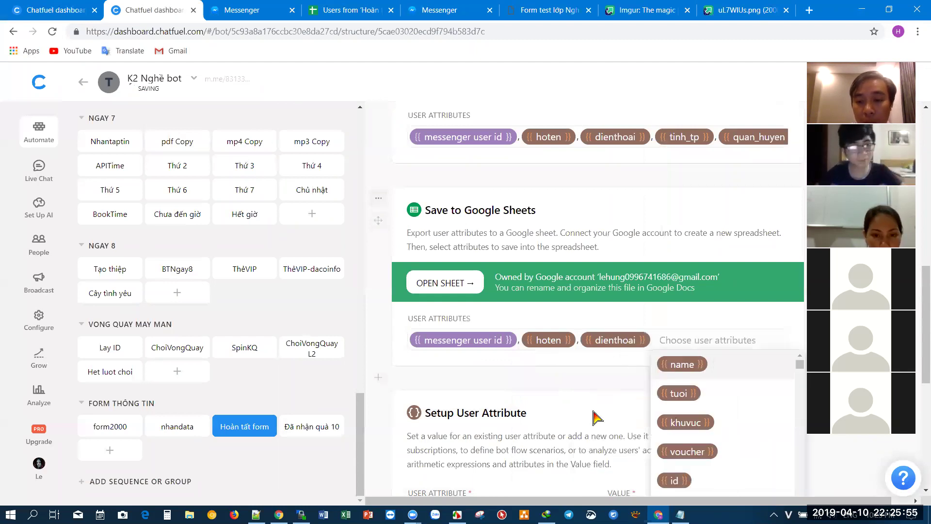
pyautogui.click(407, 496)
pyautogui.click(391, 514)
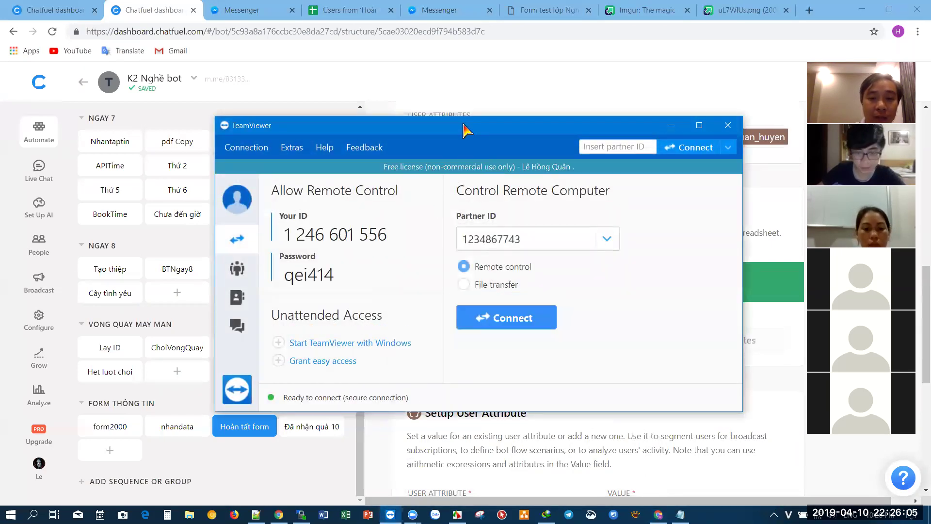
pyautogui.moveTo(456, 129); pyautogui.dragTo(411, 125)
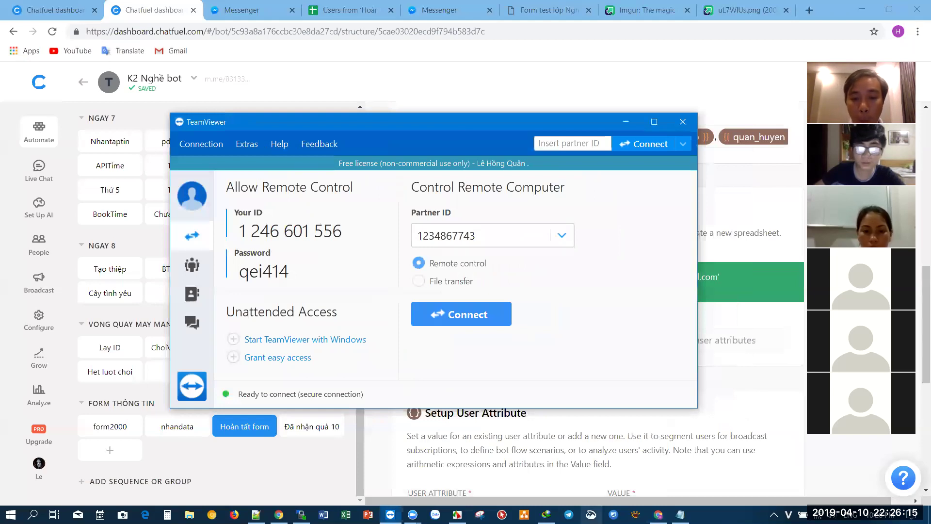
pyautogui.moveTo(680, 514)
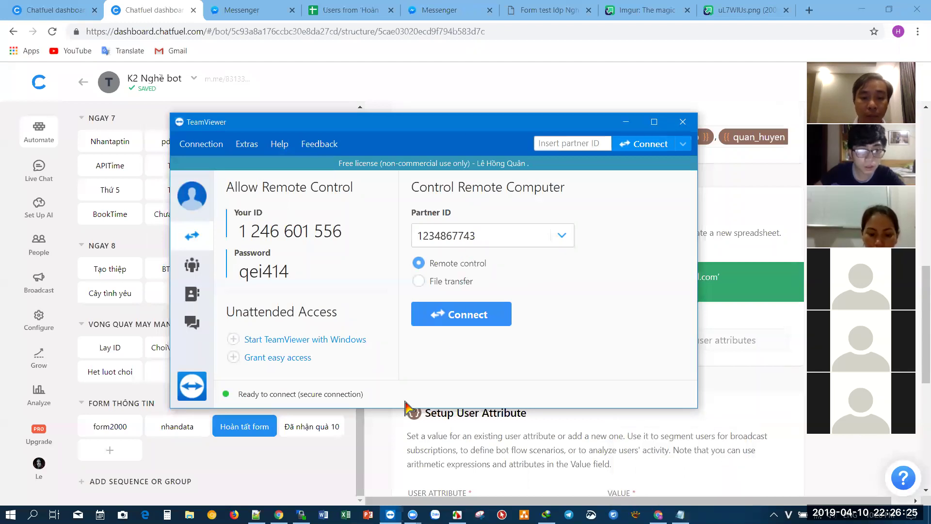
pyautogui.moveTo(390, 514)
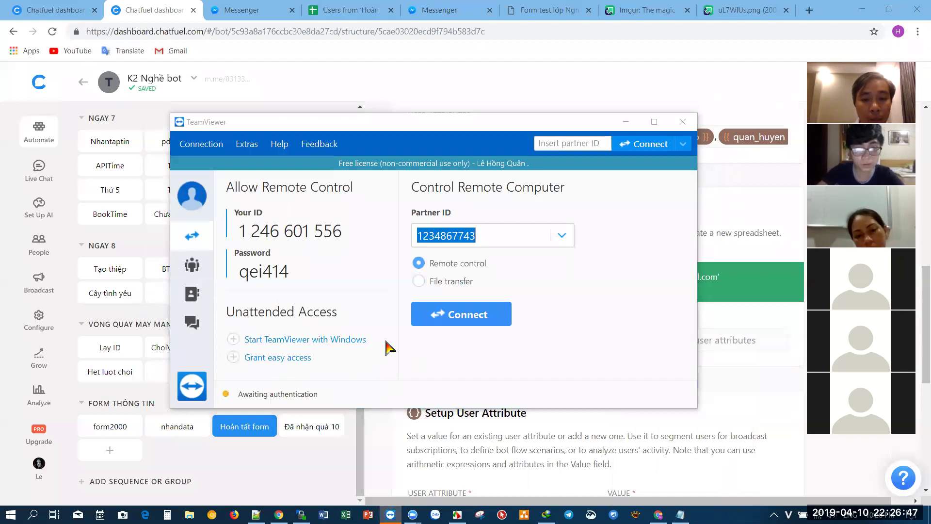
pyautogui.click(422, 324)
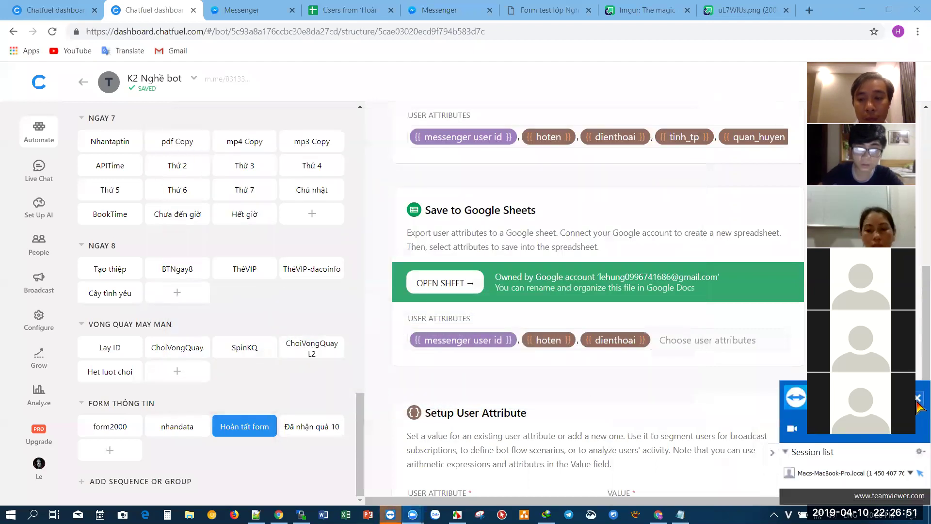
pyautogui.click(917, 399)
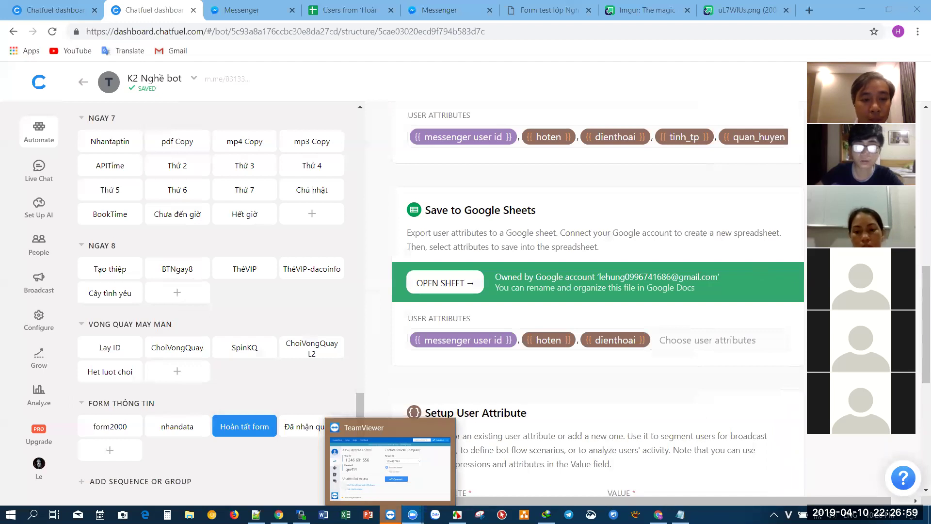
pyautogui.click(392, 507)
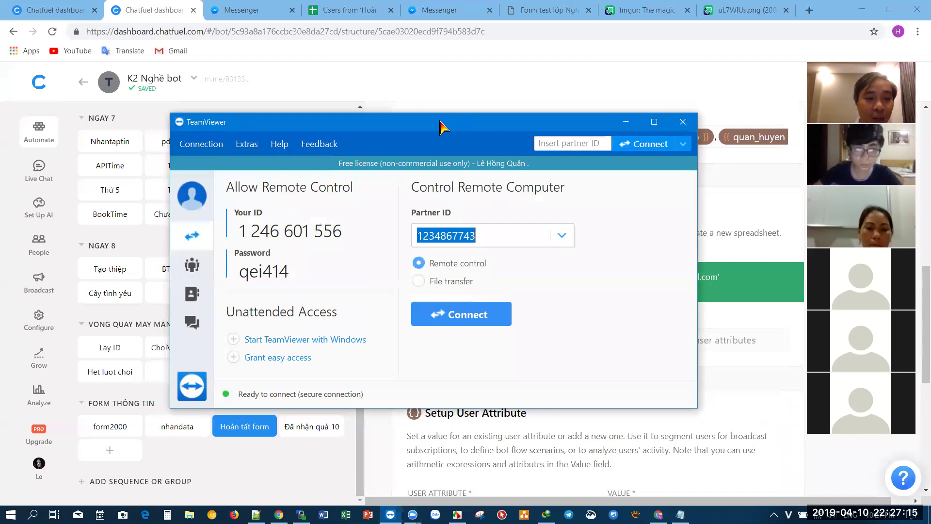
pyautogui.moveTo(441, 122); pyautogui.dragTo(108, 125)
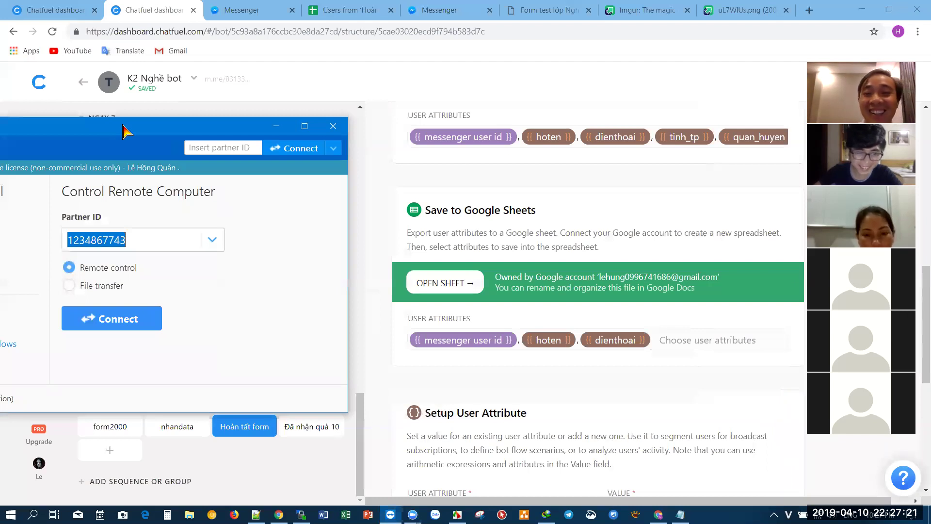
pyautogui.moveTo(124, 131); pyautogui.dragTo(562, 123)
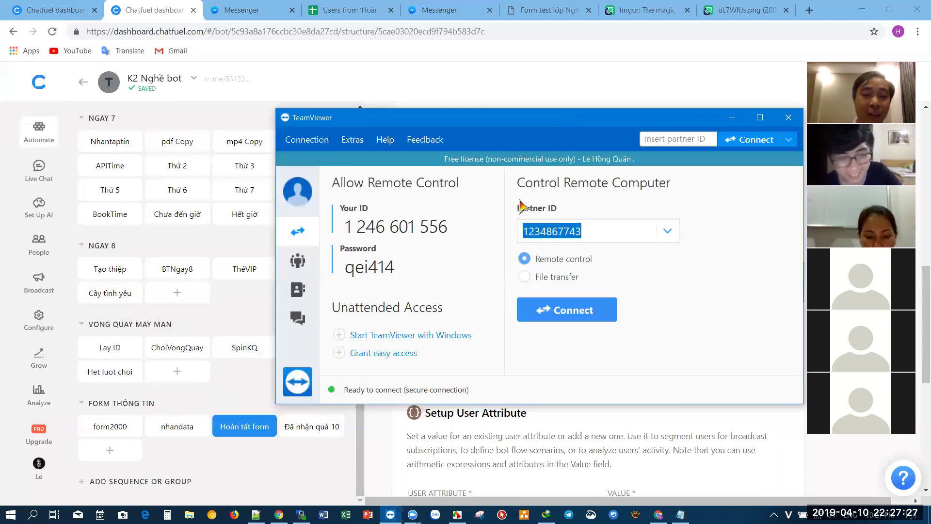
# Step: Enter the partner ID from the chat screenshot into TeamViewer and start connecting
pyautogui.click(364, 461)
pyautogui.hotkey('ctrl', 'Tab')
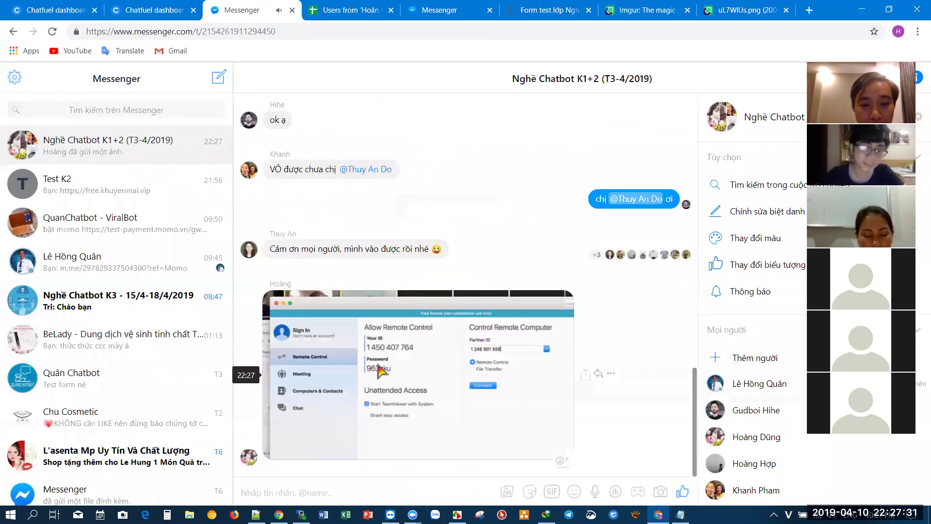
pyautogui.click(390, 514)
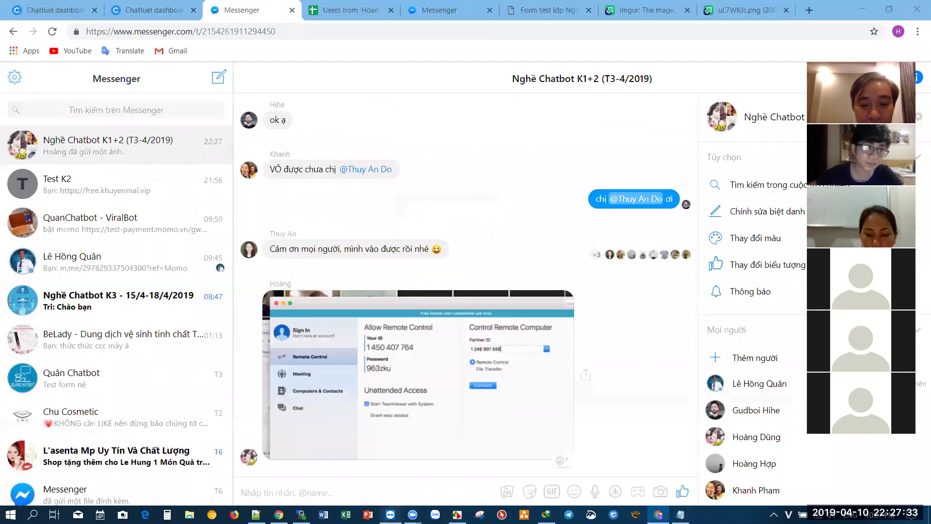
pyautogui.moveTo(470, 124); pyautogui.dragTo(431, 61)
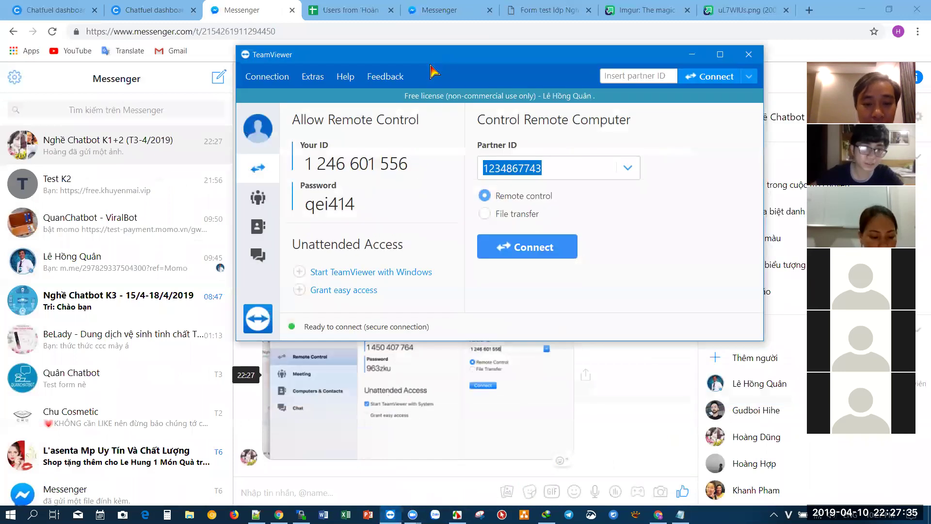
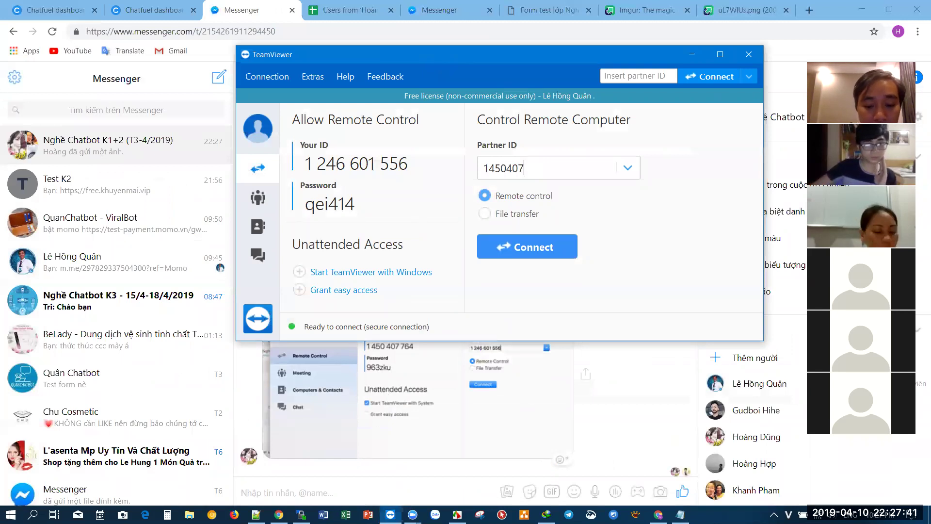
pyautogui.press('Return')
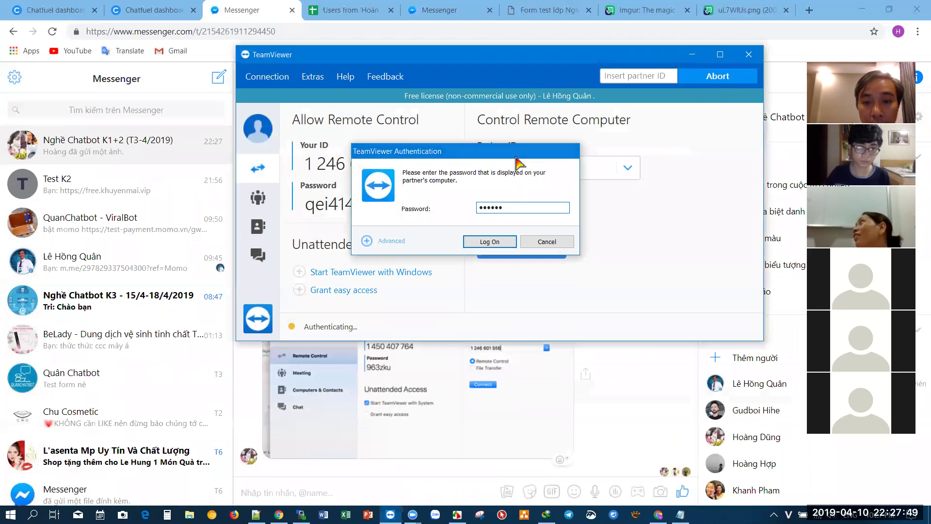
# Step: Log on to the partner's Mac and type 'di' in the remote card's attribute field
pyautogui.press('Return')
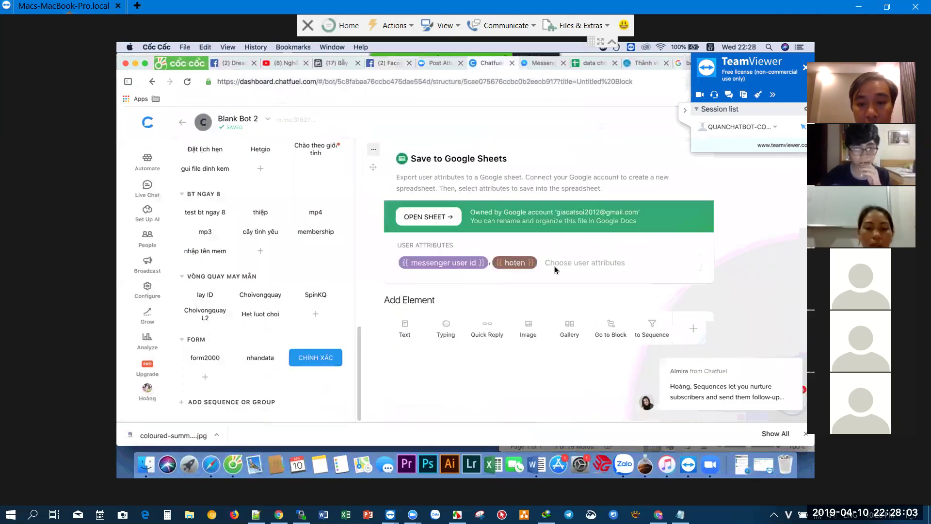
pyautogui.click(562, 262)
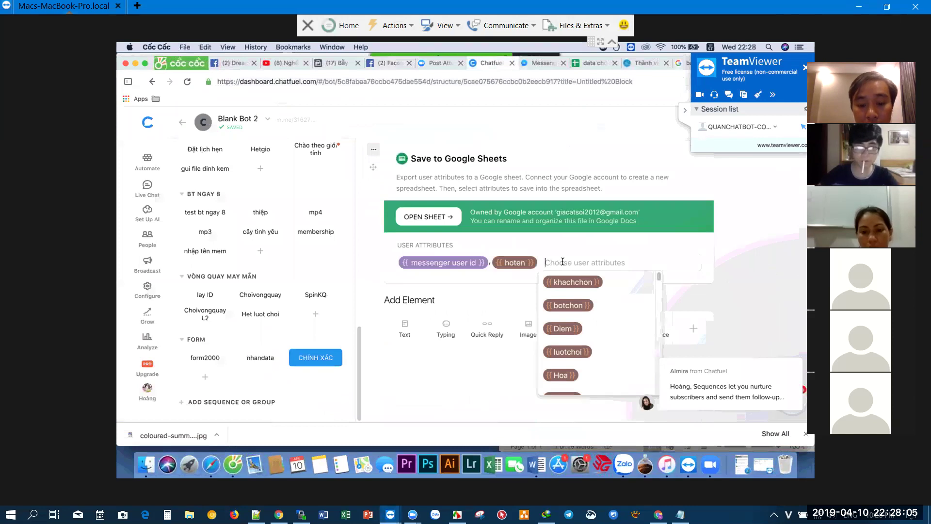
pyautogui.write('dien')
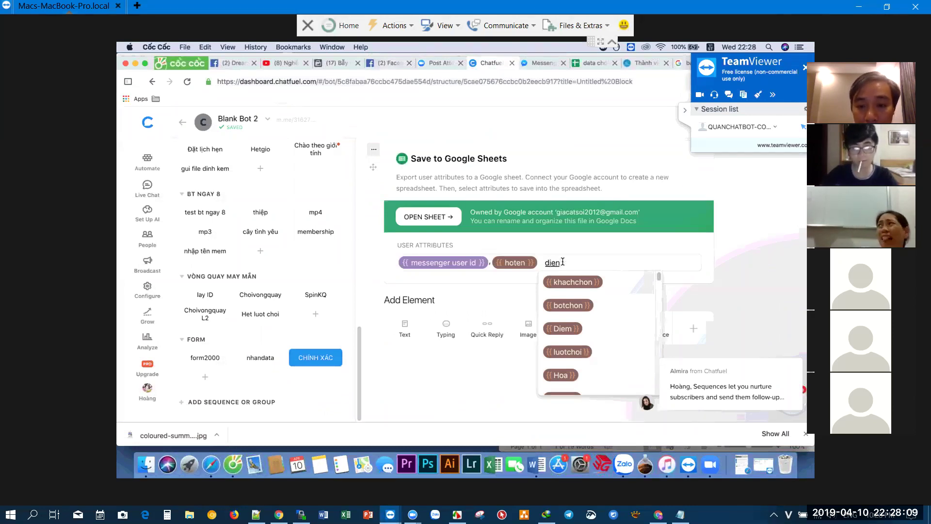
# Step: Reload Chatfuel remotely, type 'dientho' in the attribute field, and open the form2000 block
pyautogui.scroll(-3, 588, 334)
pyautogui.scroll(3, 587, 335)
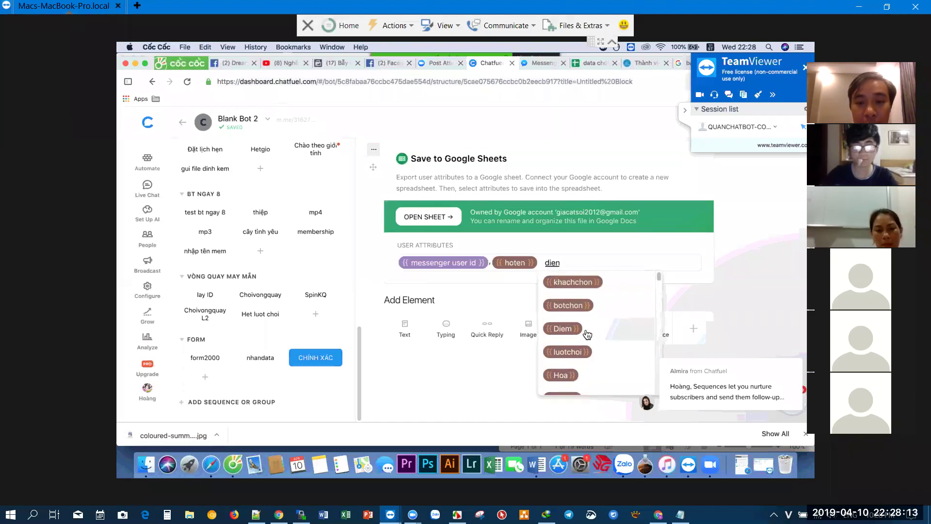
pyautogui.click(542, 182)
pyautogui.scroll(3, 542, 182)
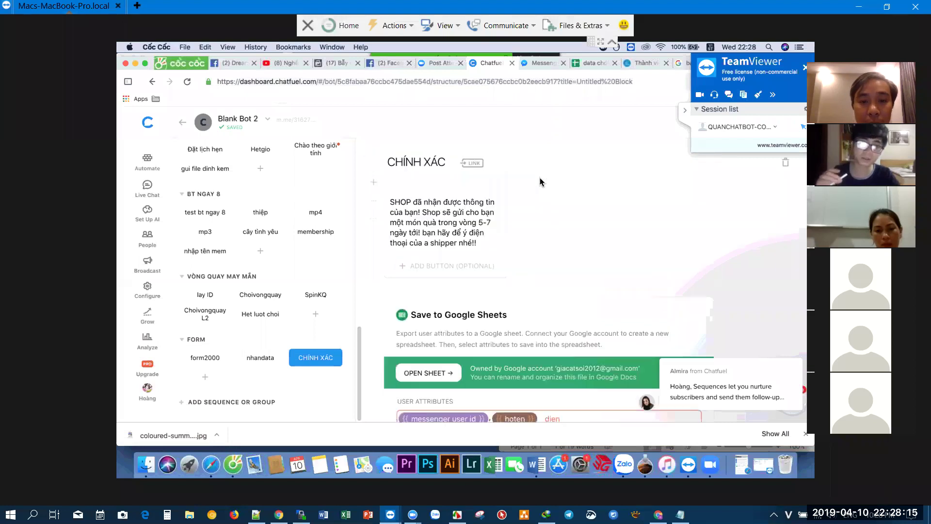
pyautogui.hotkey('ctrl', 'r')
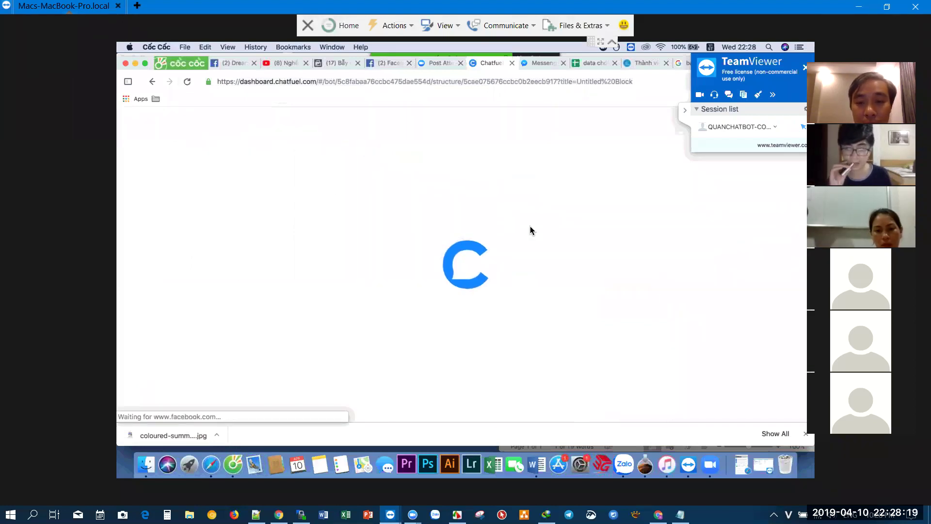
pyautogui.scroll(-3, 534, 264)
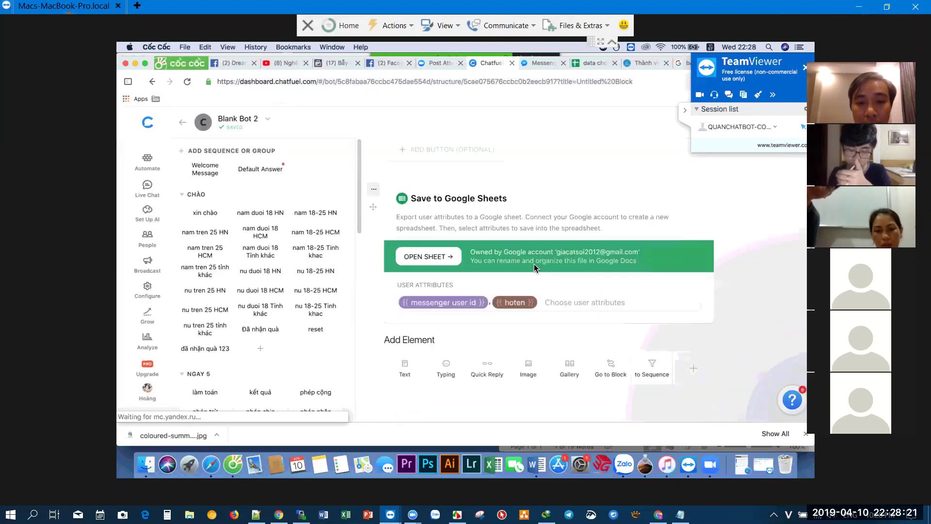
pyautogui.click(566, 306)
pyautogui.write('di')
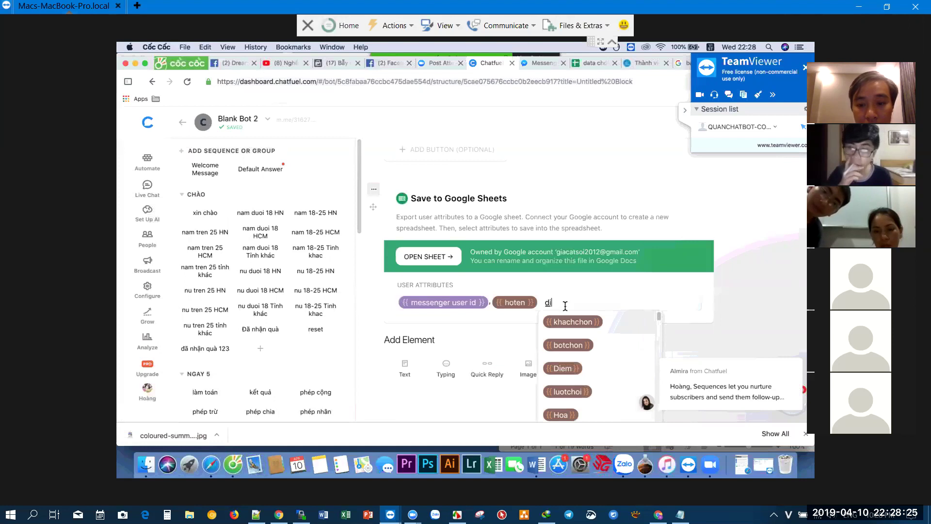
pyautogui.write('en')
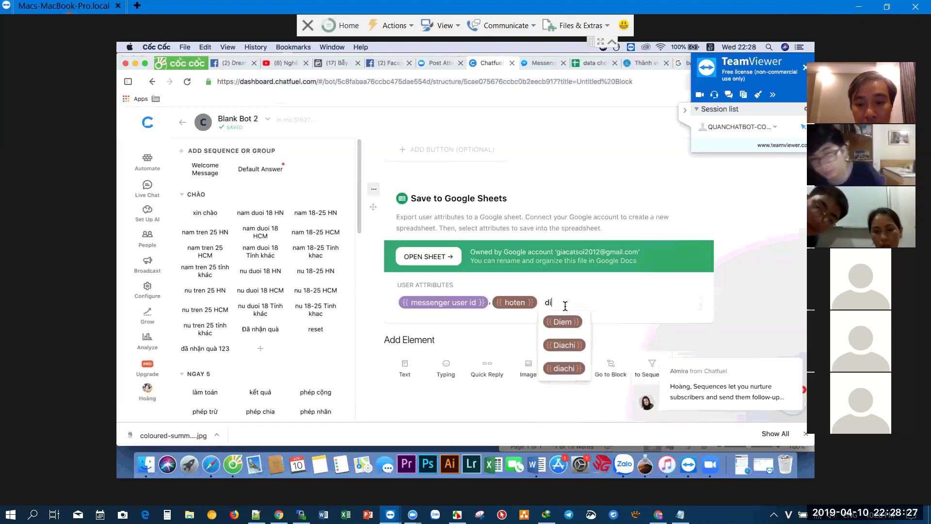
pyautogui.write('thoai')
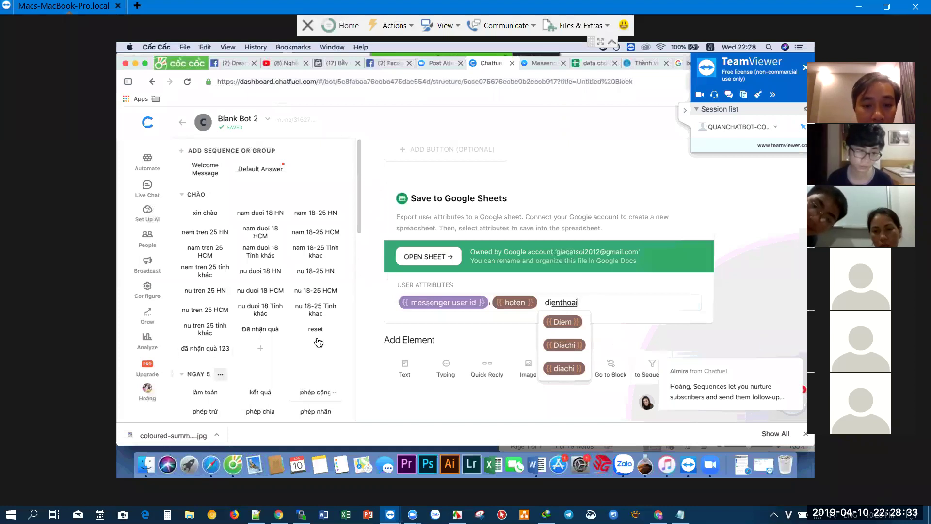
pyautogui.scroll(-15, 291, 315)
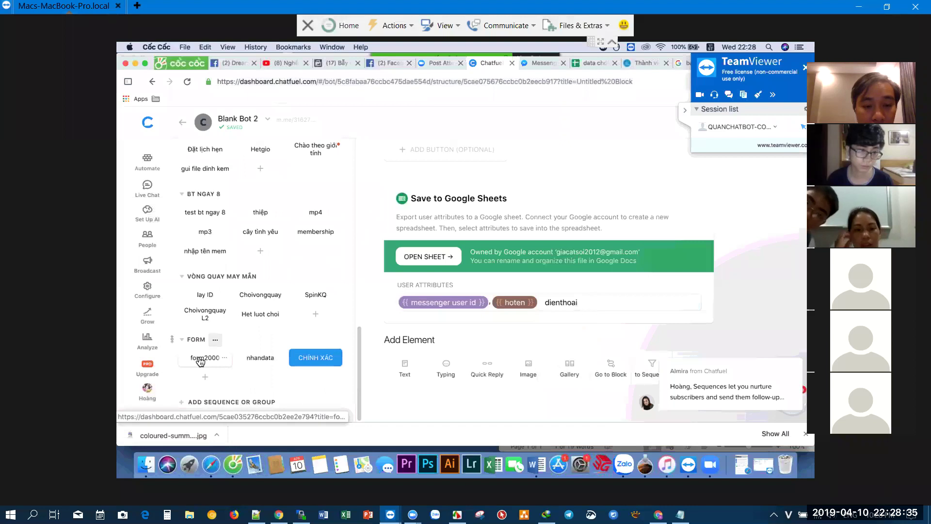
pyautogui.click(199, 359)
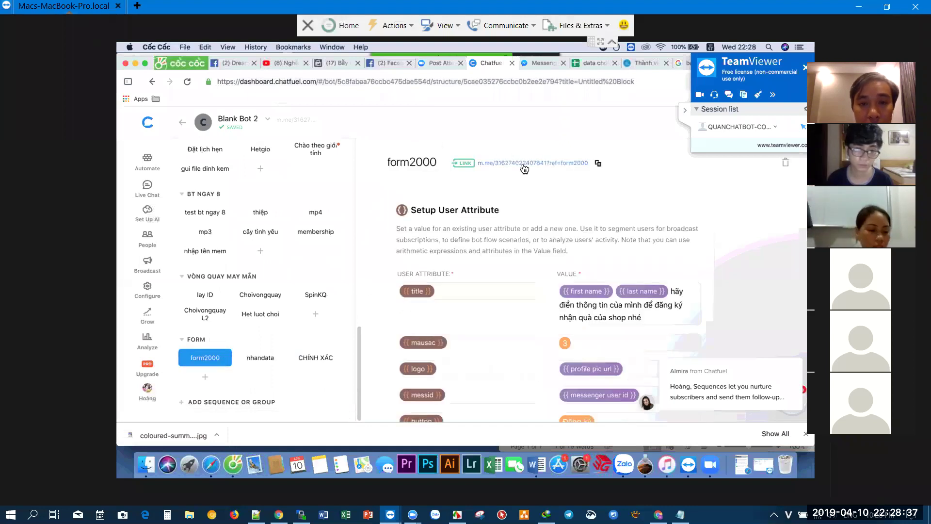
# Step: Open form2000's Messenger link, start the registration form and enter a phone number
pyautogui.click(519, 163)
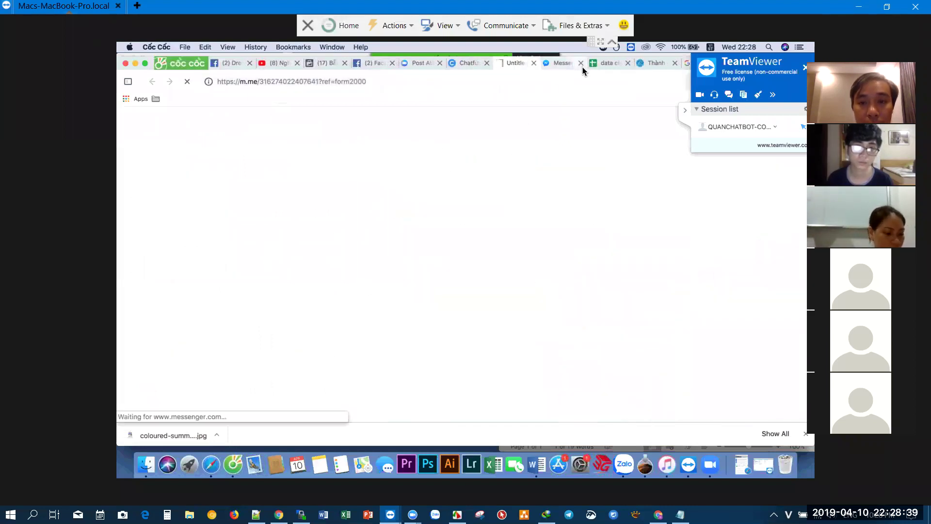
pyautogui.click(580, 64)
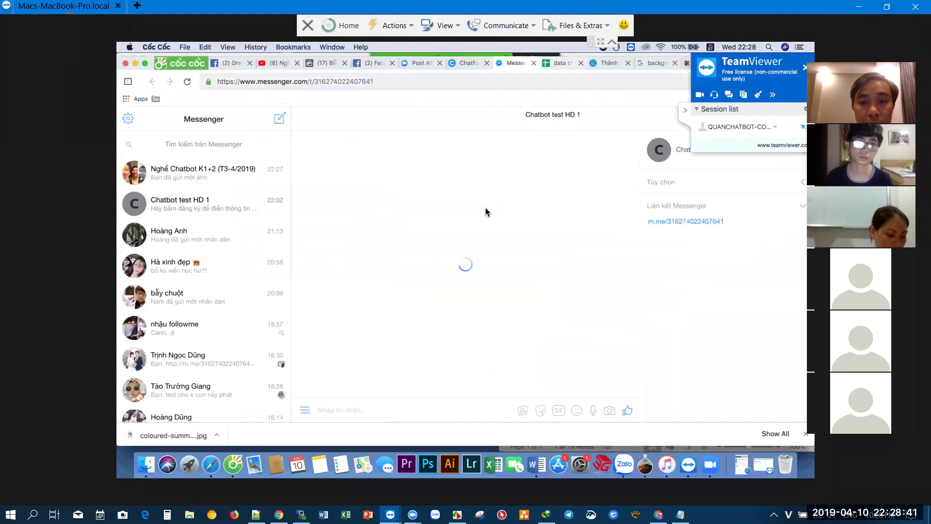
pyautogui.click(389, 382)
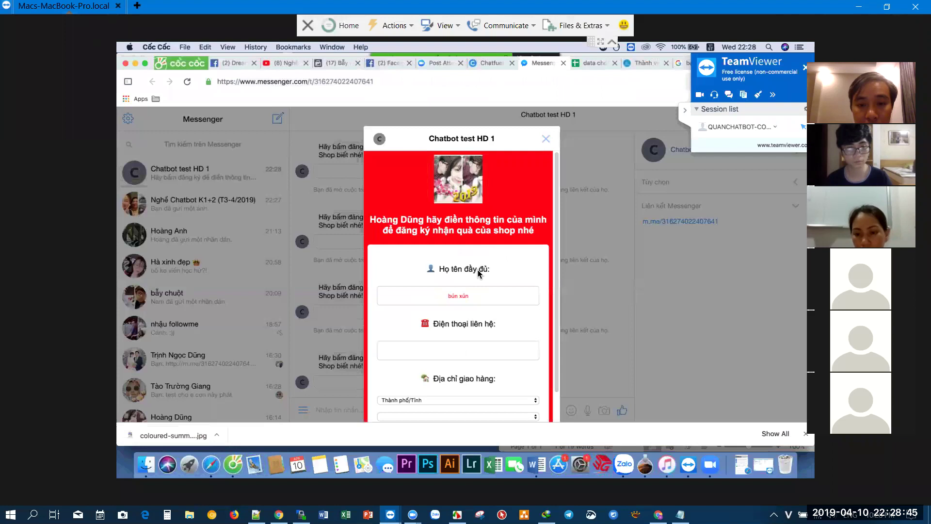
pyautogui.scroll(-2, 478, 272)
pyautogui.click(471, 290)
pyautogui.write('09')
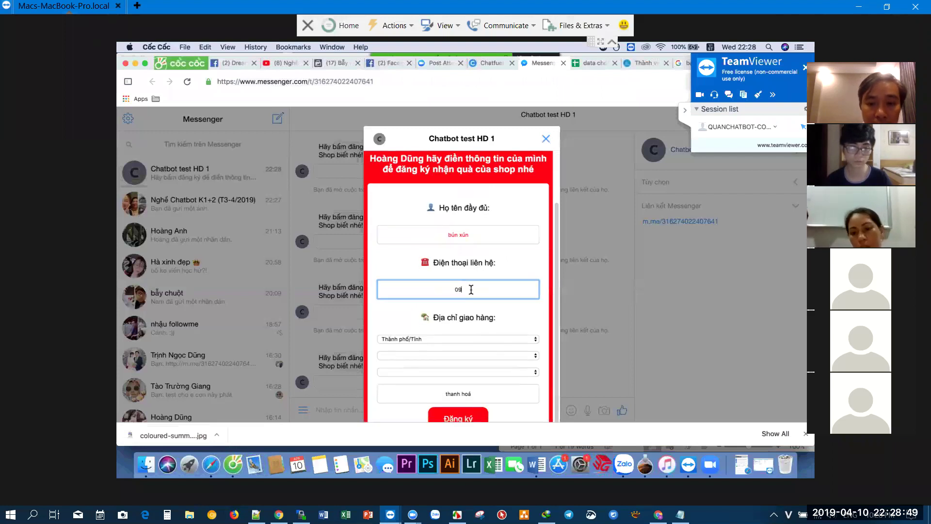
pyautogui.write('8')
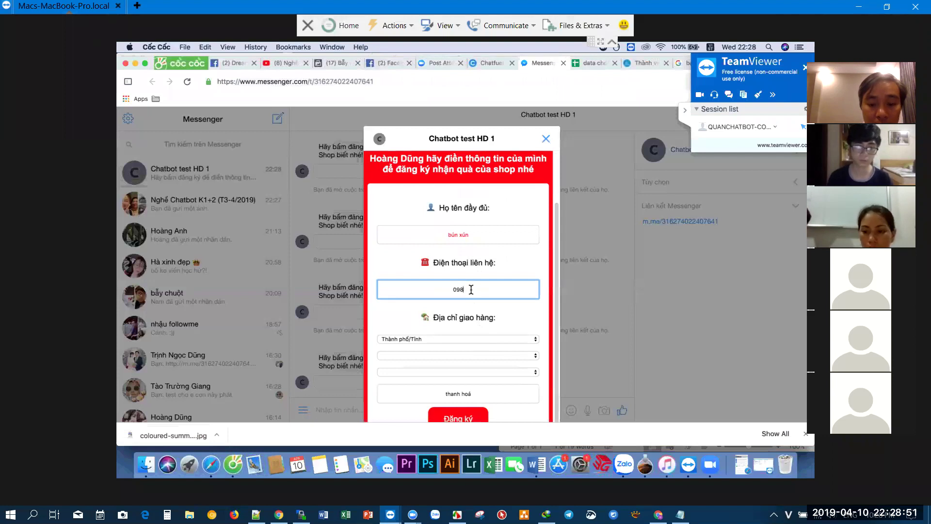
pyautogui.write('8888888')
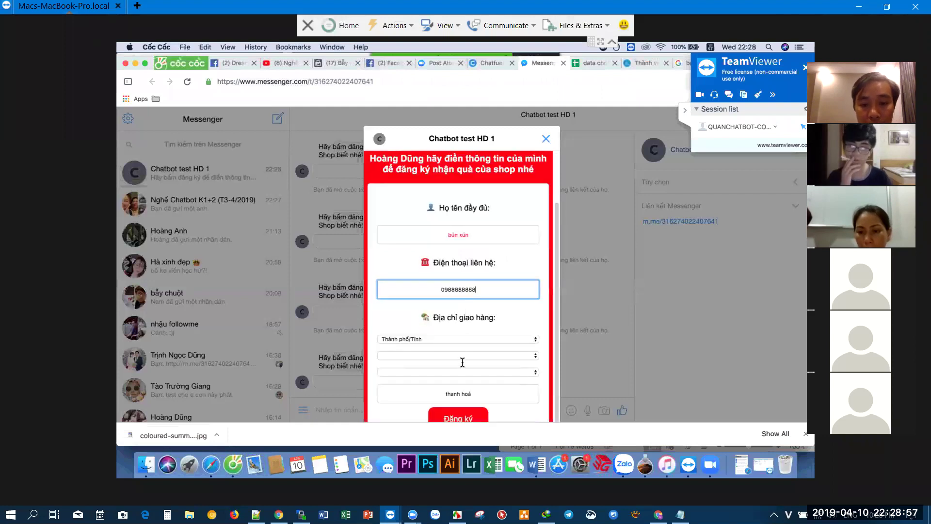
# Step: Choose the delivery province, district and commune, then submit the registration form
pyautogui.scroll(-3, 463, 380)
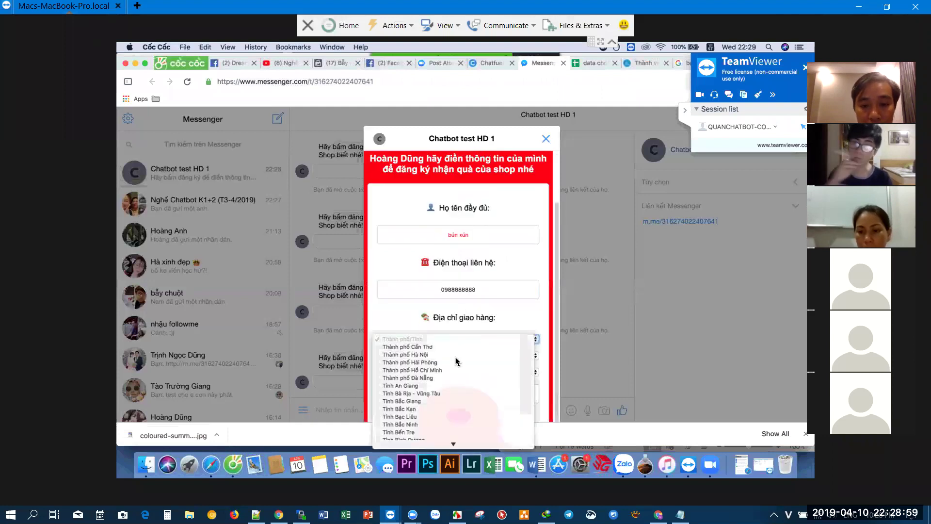
pyautogui.click(460, 340)
pyautogui.click(452, 386)
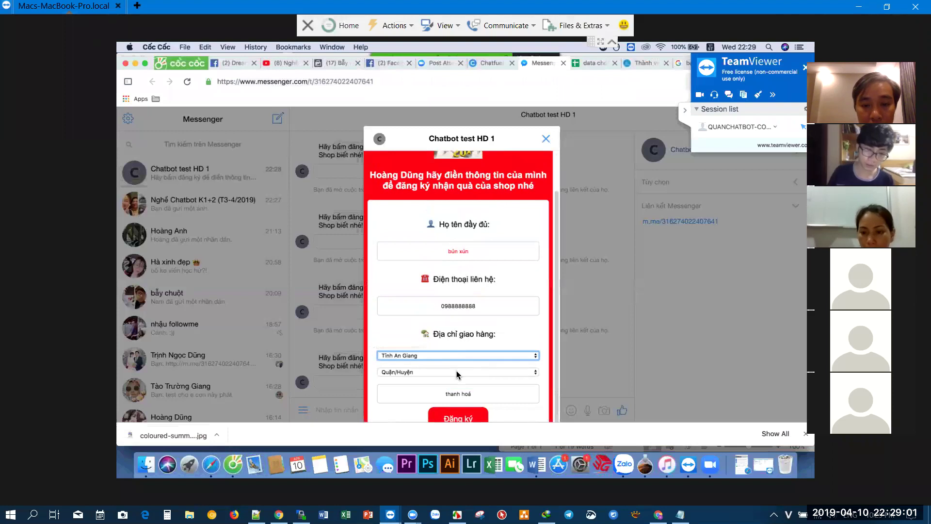
pyautogui.click(457, 374)
pyautogui.click(453, 411)
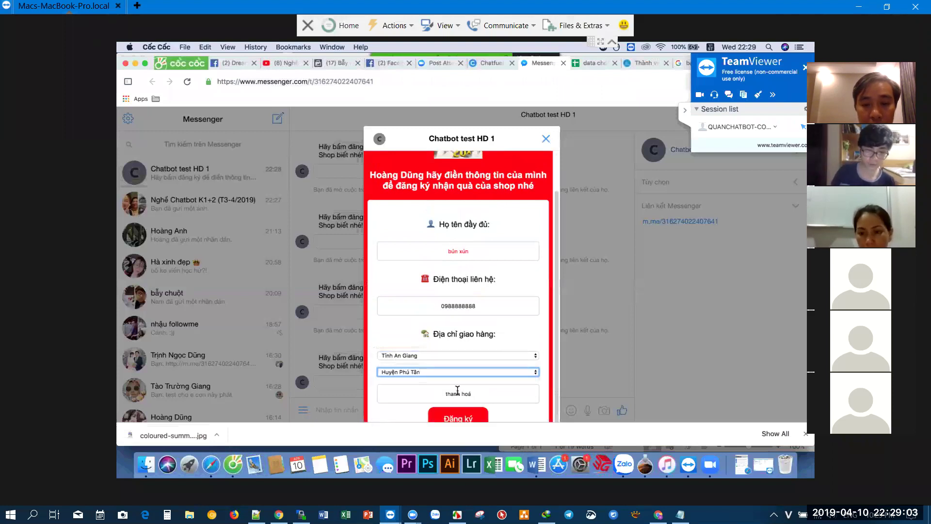
pyautogui.scroll(-3, 459, 390)
pyautogui.click(475, 330)
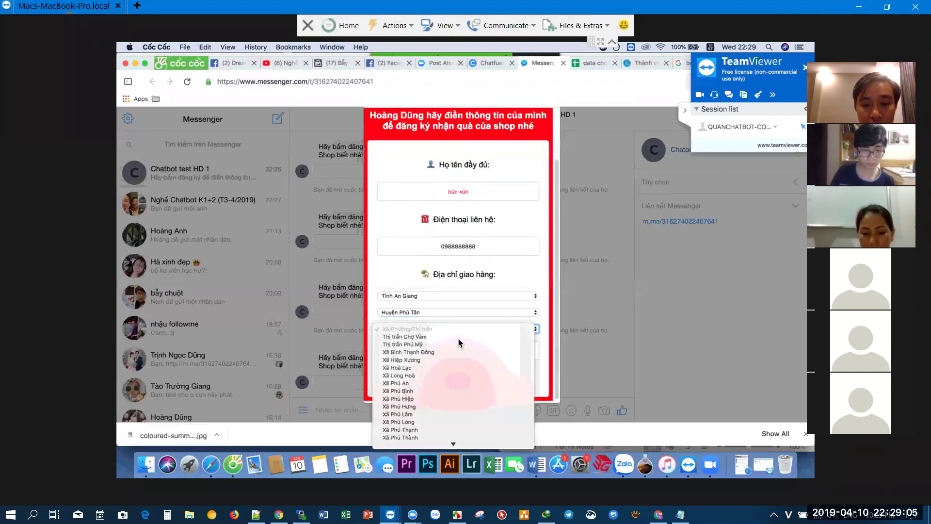
pyautogui.click(441, 393)
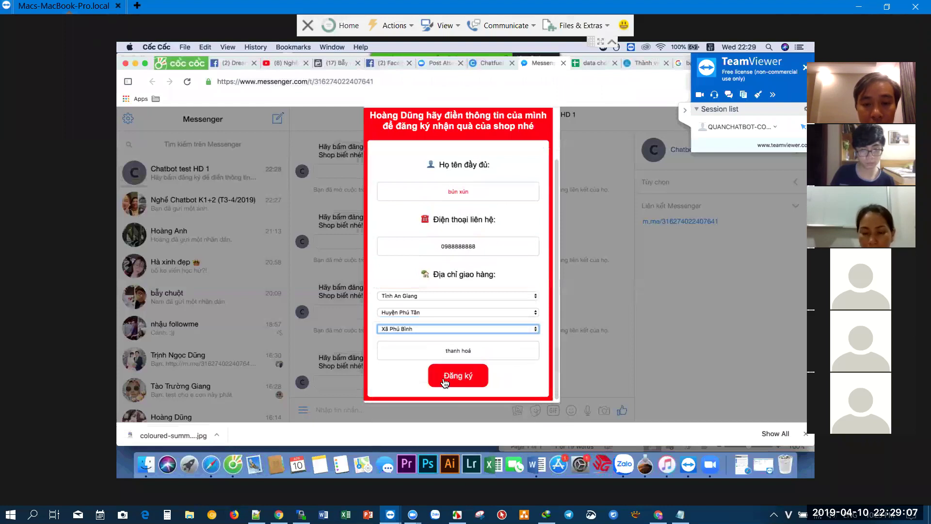
pyautogui.click(458, 378)
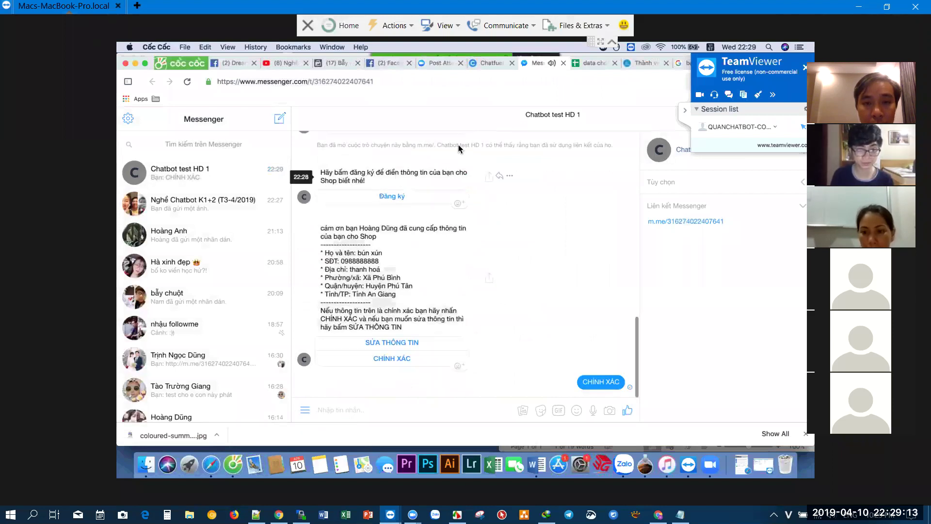
pyautogui.click(592, 63)
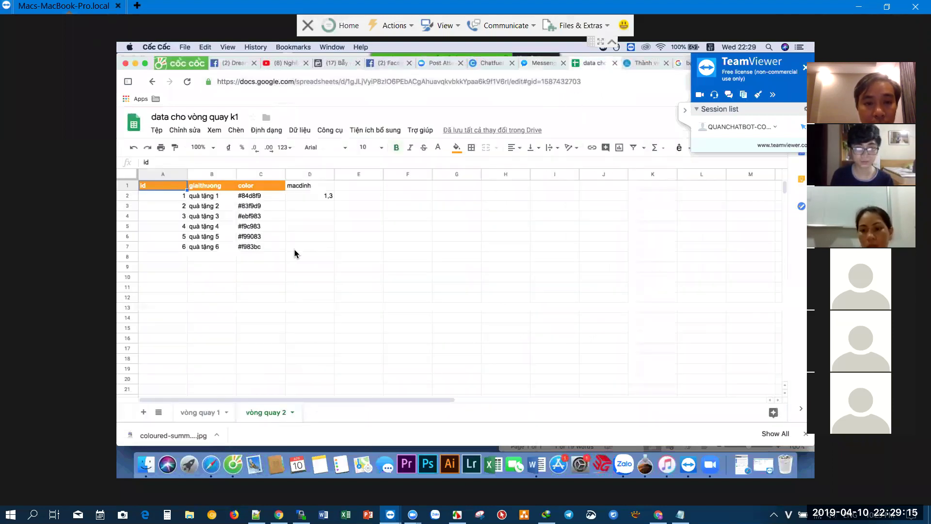
# Step: Compare the bot's Messenger reply with the CHÍNH XÁC and nhandata blocks in Chatfuel
pyautogui.click(539, 66)
pyautogui.click(497, 62)
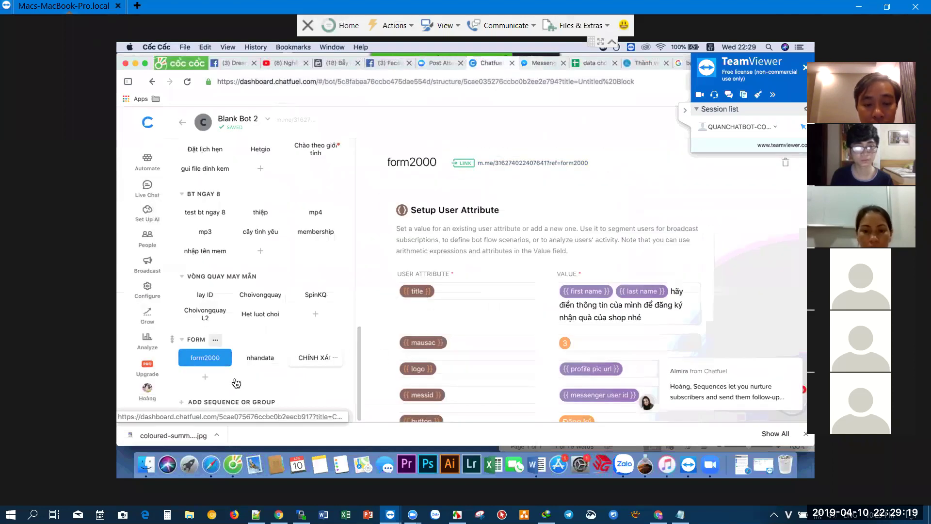
pyautogui.click(307, 358)
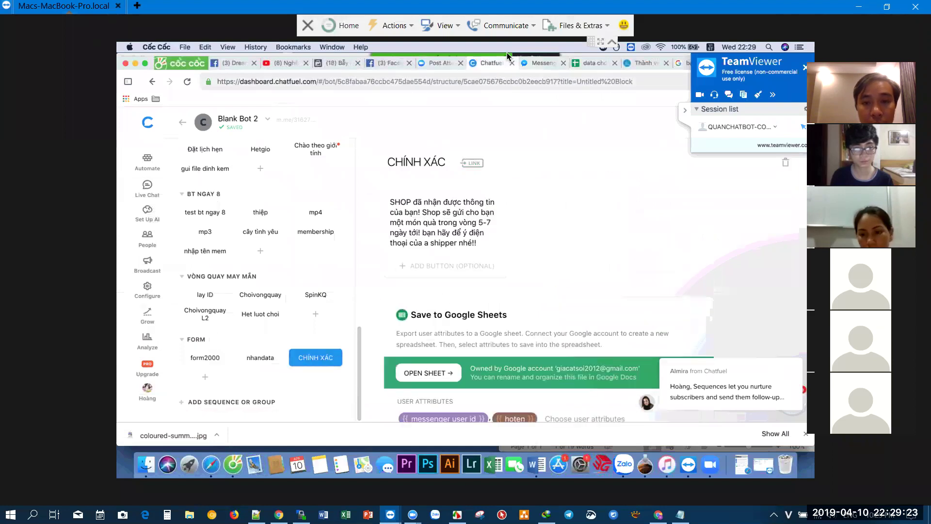
pyautogui.click(541, 64)
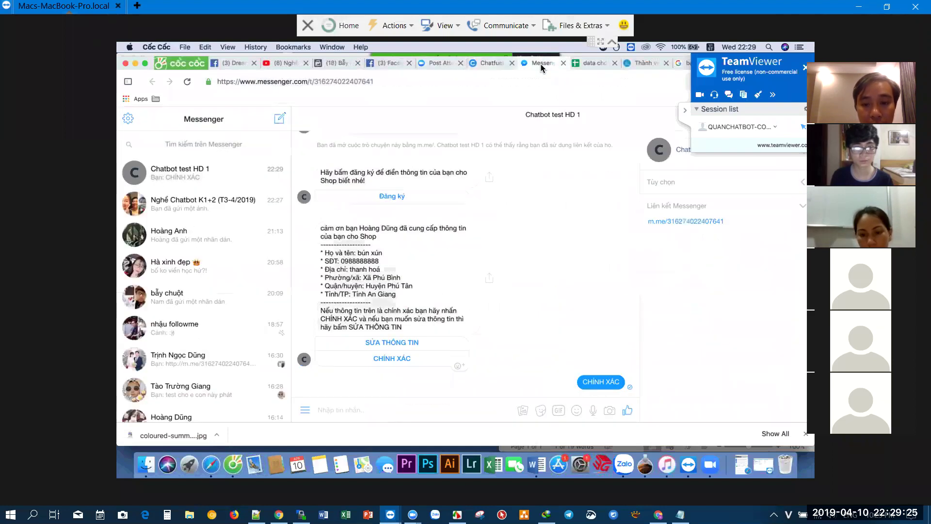
pyautogui.click(488, 63)
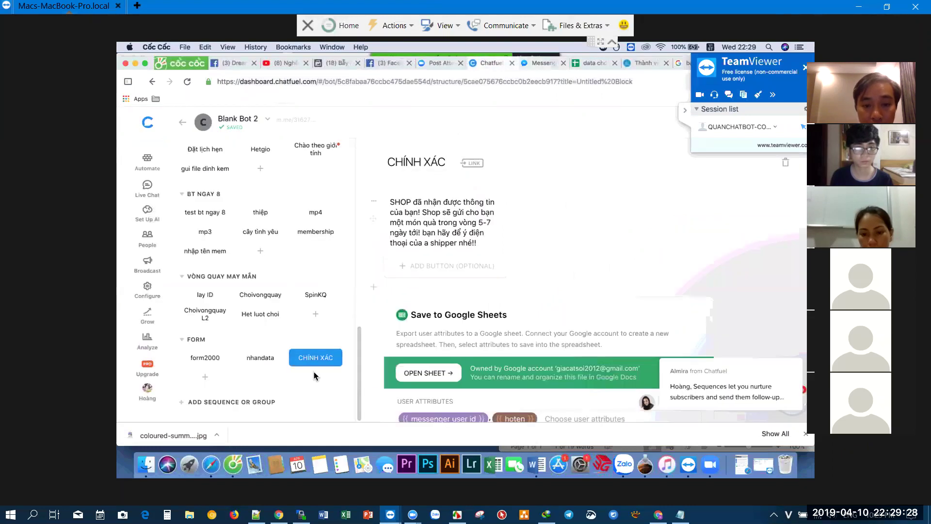
pyautogui.click(262, 358)
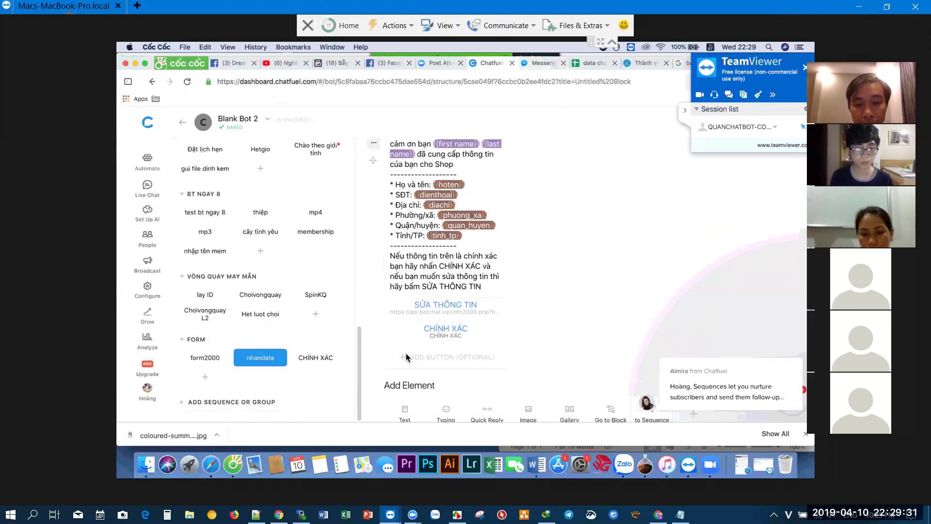
# Step: Reopen the CHÍNH XÁC block, recheck Messenger, and scroll to its Google Sheets card
pyautogui.click(316, 357)
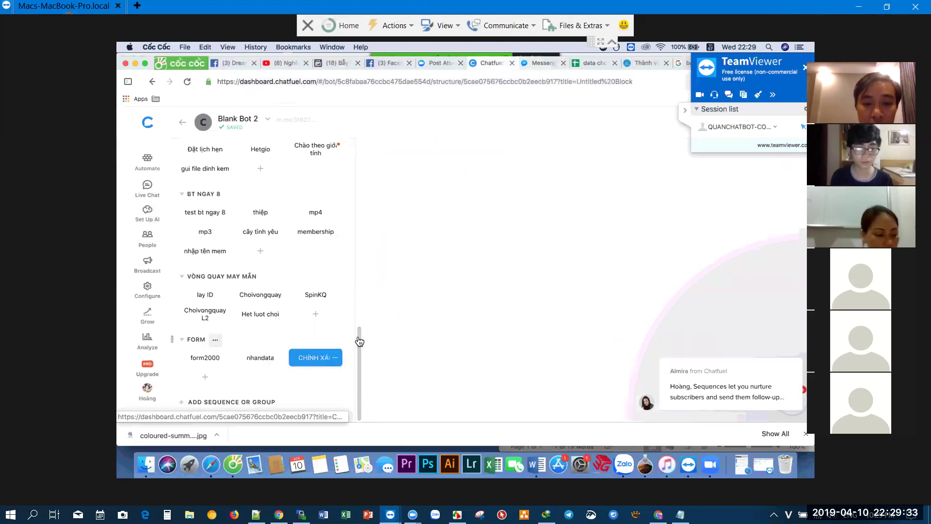
pyautogui.scroll(-3, 594, 269)
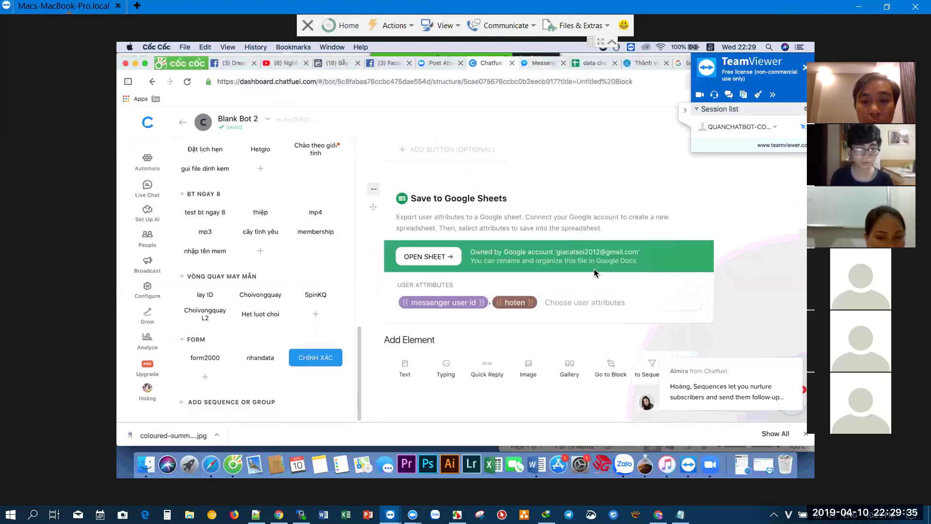
pyautogui.scroll(3, 594, 268)
pyautogui.click(542, 64)
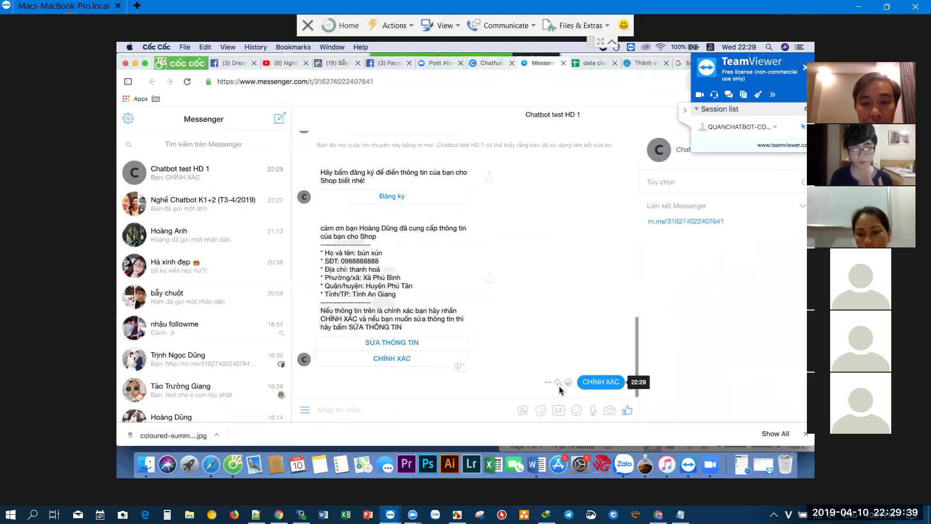
pyautogui.click(492, 68)
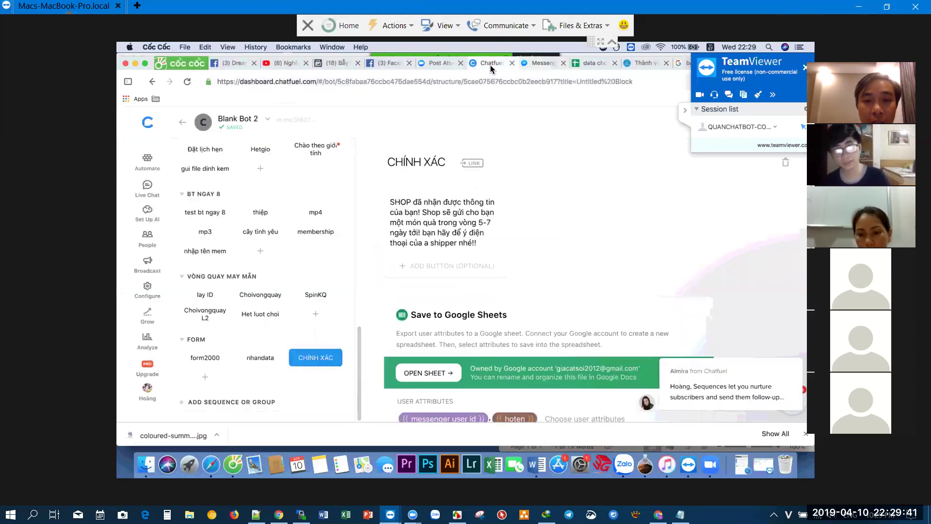
pyautogui.scroll(-5, 533, 323)
# Step: Delete the old Save to Google Sheets card from the CHÍNH XÁC block
pyautogui.click(540, 305)
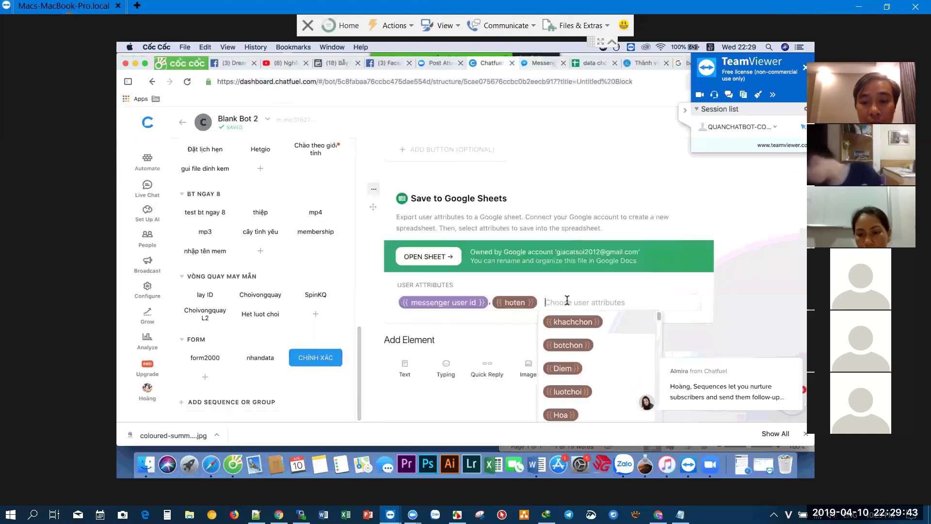
pyautogui.write('di')
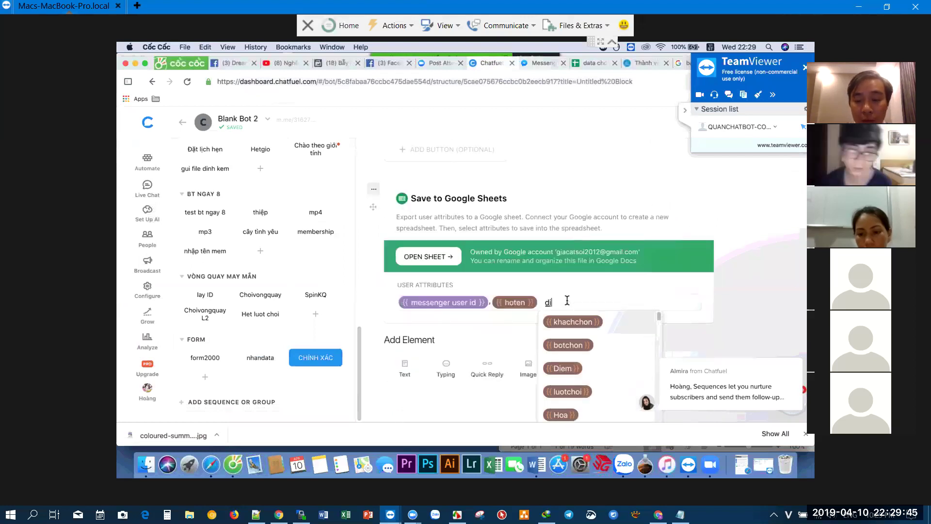
pyautogui.click(373, 191)
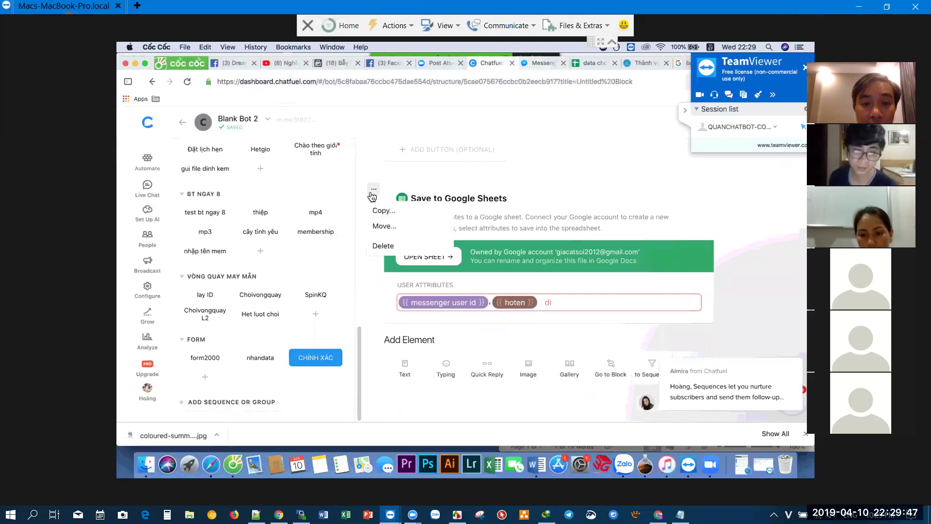
pyautogui.click(391, 244)
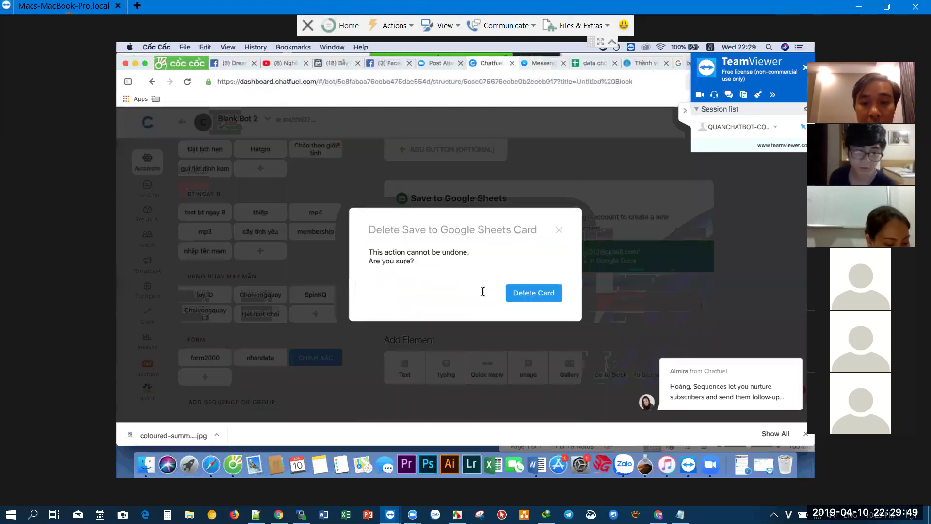
pyautogui.click(534, 298)
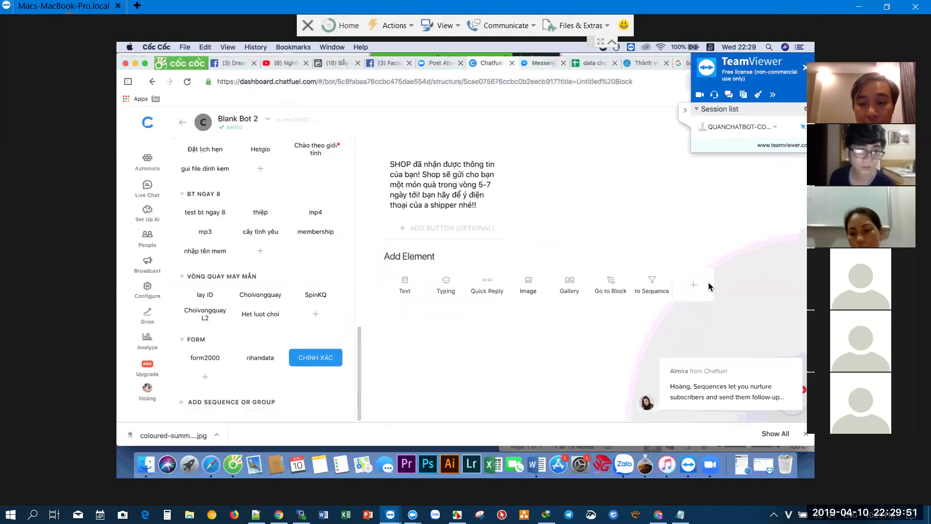
# Step: Add a new Save to Google Sheets plugin and authorize it with the Google account
pyautogui.click(686, 274)
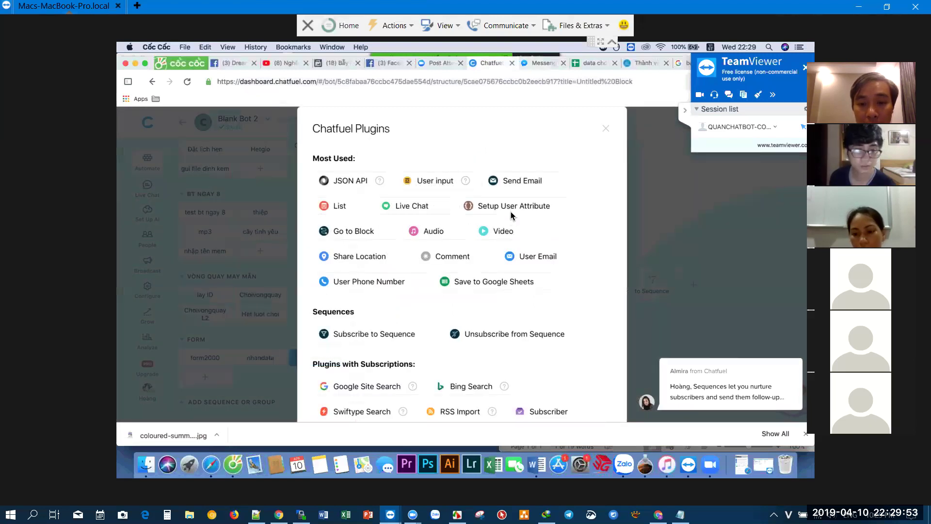
pyautogui.click(496, 282)
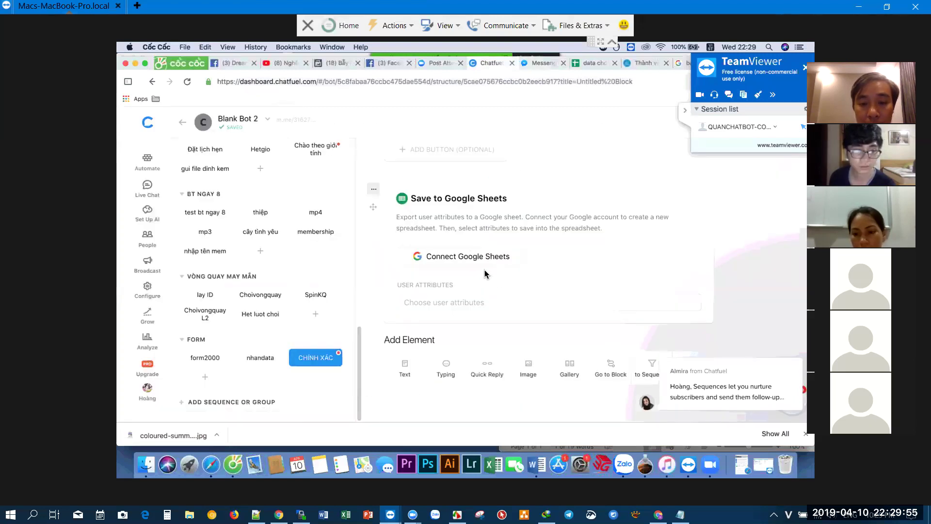
pyautogui.click(483, 263)
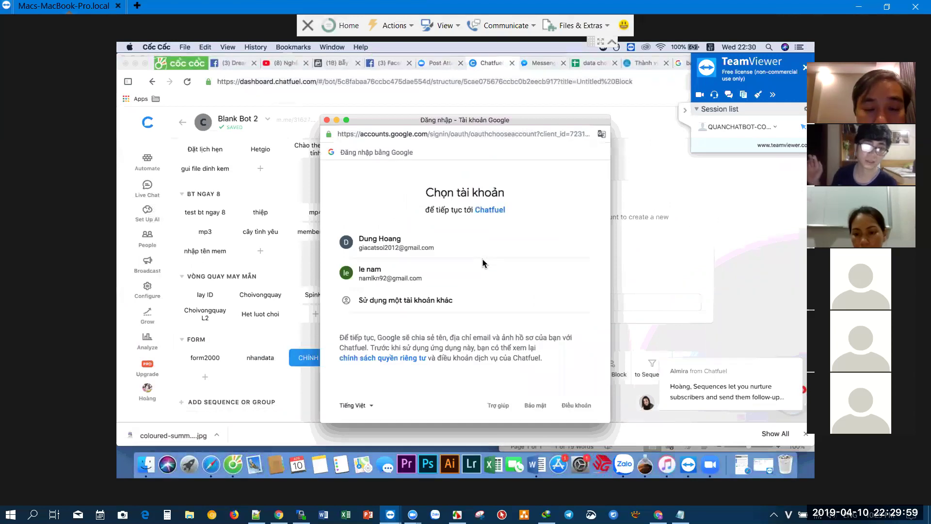
pyautogui.click(482, 242)
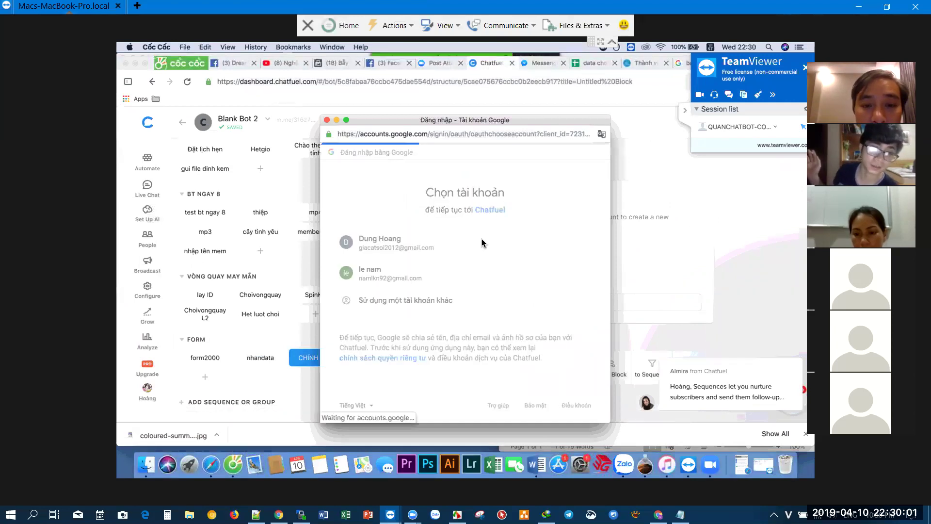
pyautogui.click(565, 399)
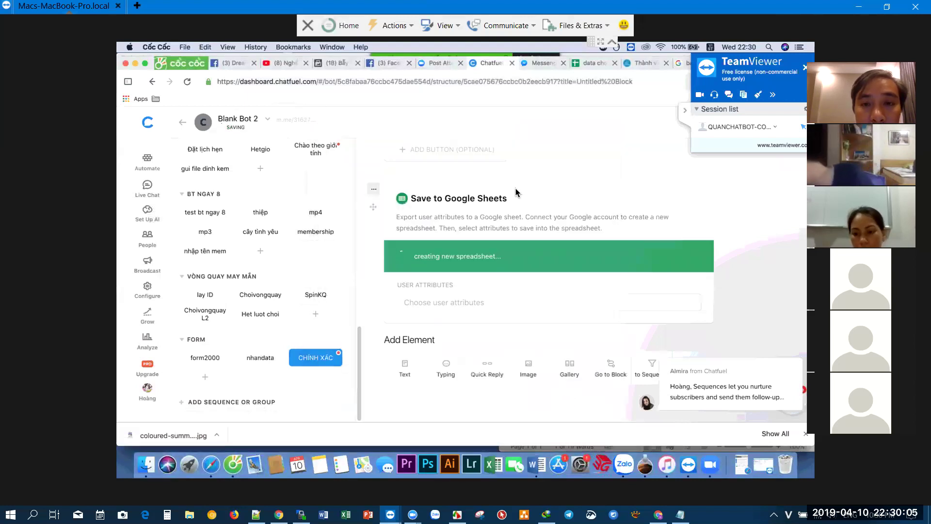
pyautogui.click(542, 63)
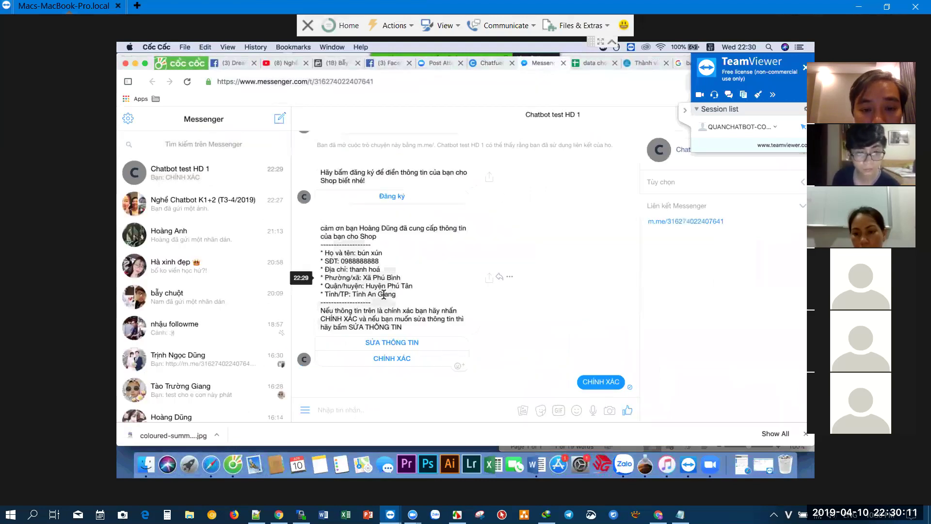
pyautogui.click(490, 63)
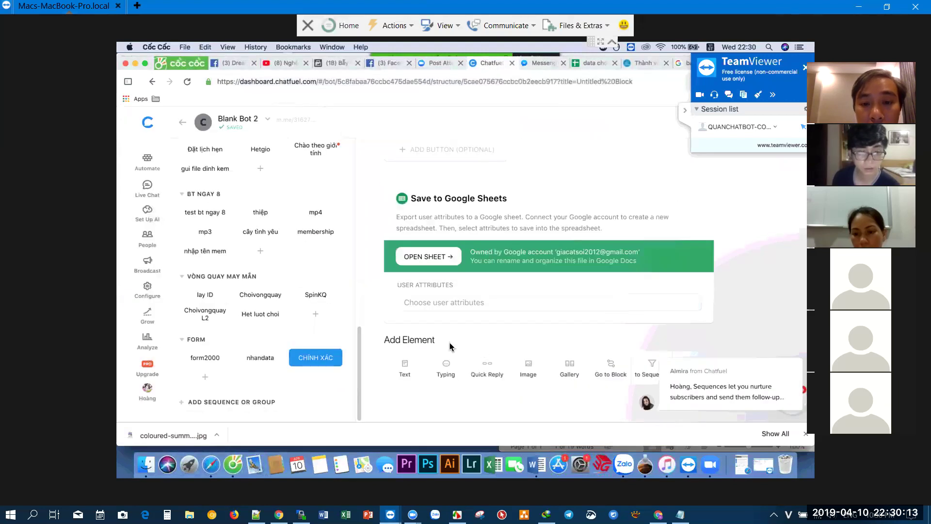
# Step: Add messenger user id as the first exported attribute
pyautogui.click(438, 301)
pyautogui.write('me')
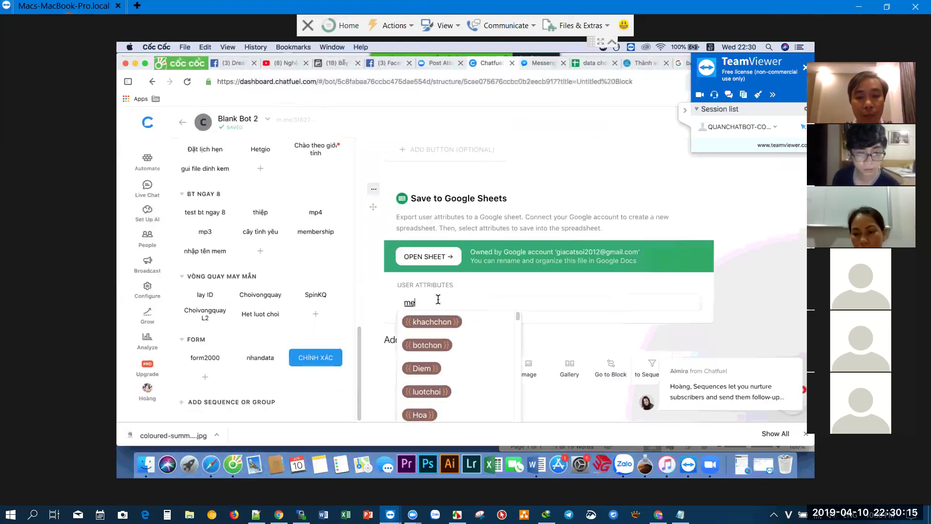
pyautogui.write('s')
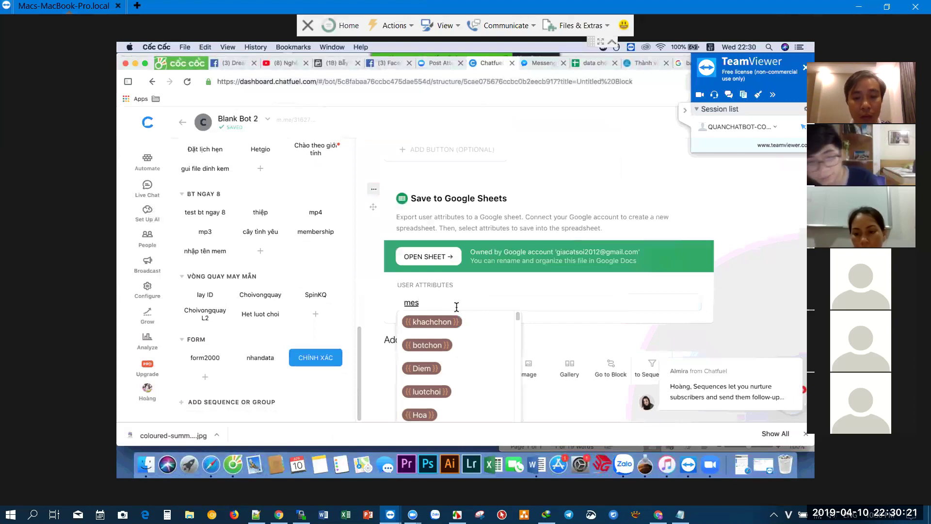
pyautogui.write('ssssss')
pyautogui.press('BackSpace')
pyautogui.press('BackSpace')
pyautogui.press('BackSpace')
pyautogui.press('BackSpace')
pyautogui.press('BackSpace')
pyautogui.press('BackSpace')
pyautogui.press('BackSpace')
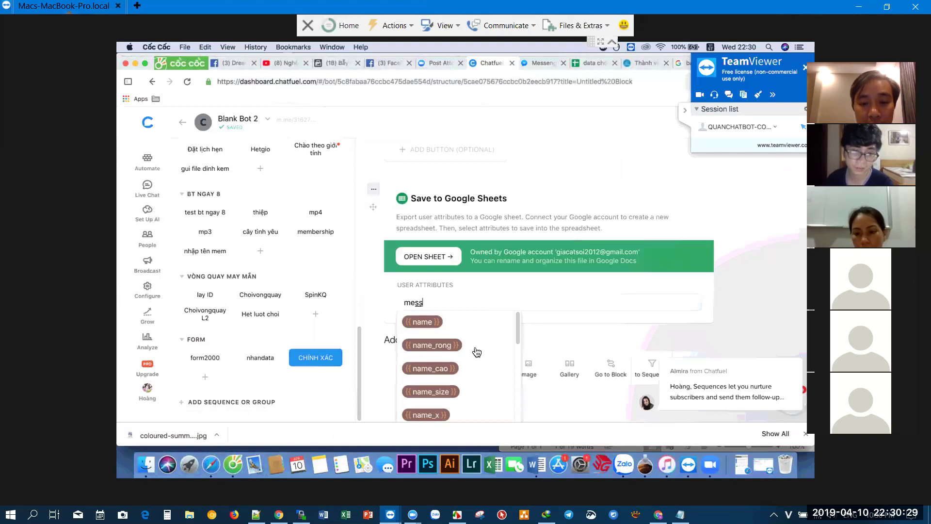
pyautogui.scroll(-10, 476, 359)
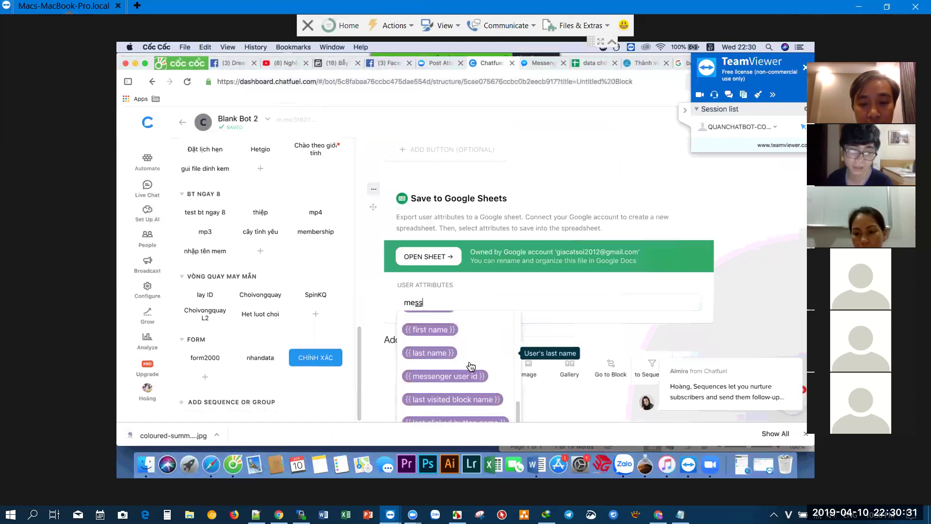
pyautogui.click(469, 366)
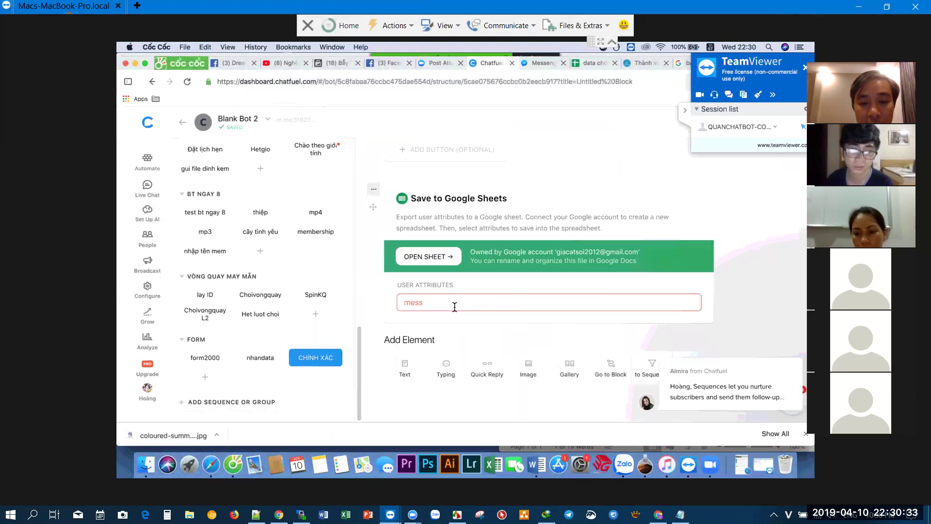
pyautogui.click(454, 307)
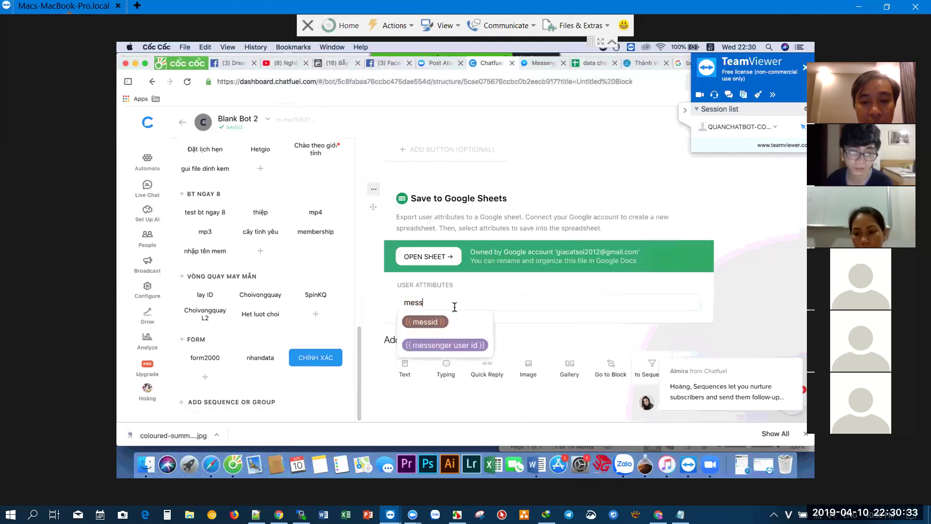
pyautogui.click(451, 345)
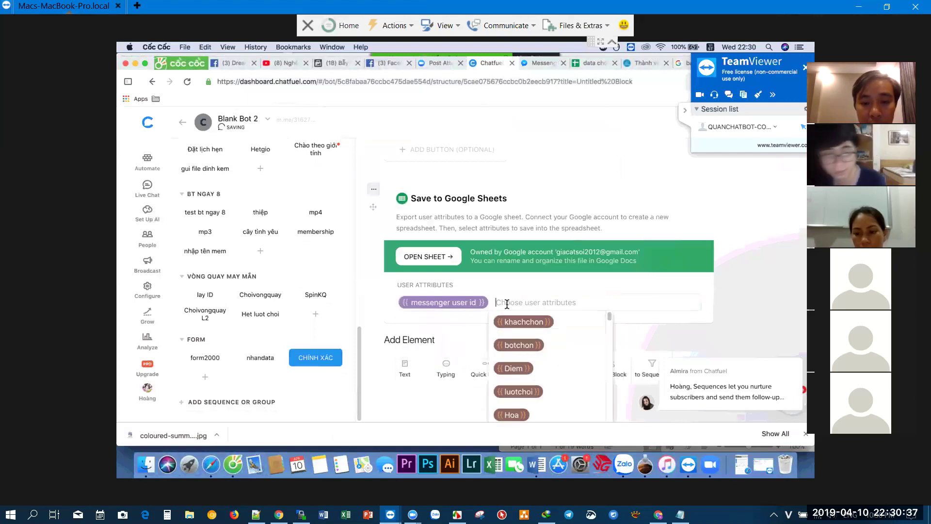
# Step: Add hoten as the second exported attribute
pyautogui.write('ho')
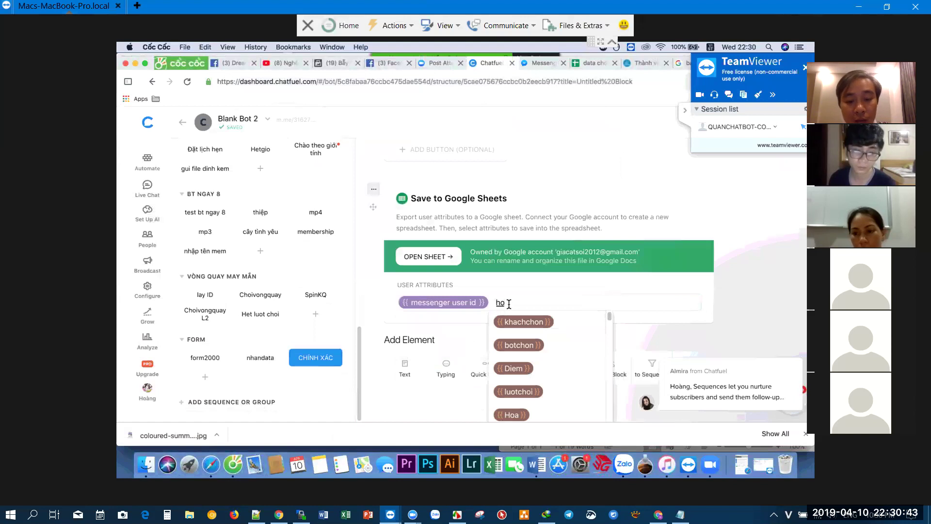
pyautogui.write('te')
pyautogui.scroll(-2, 542, 347)
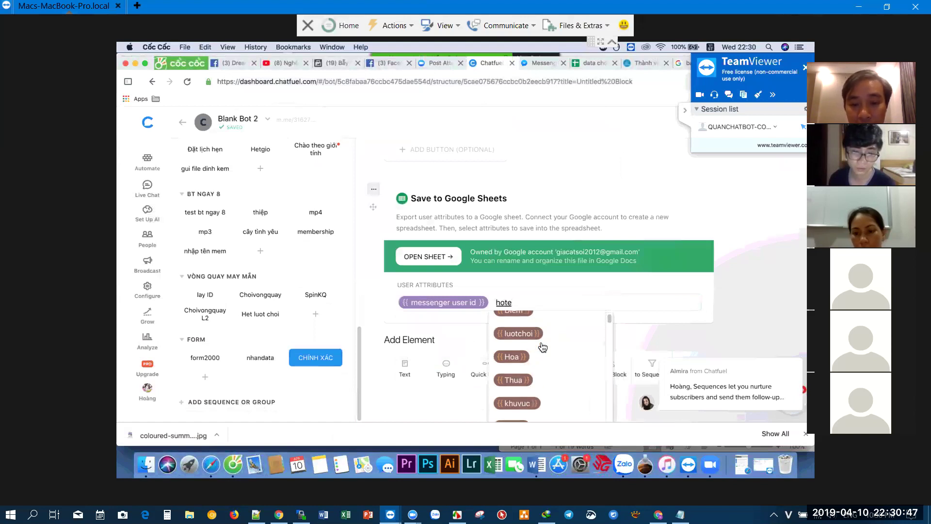
pyautogui.scroll(-5, 543, 347)
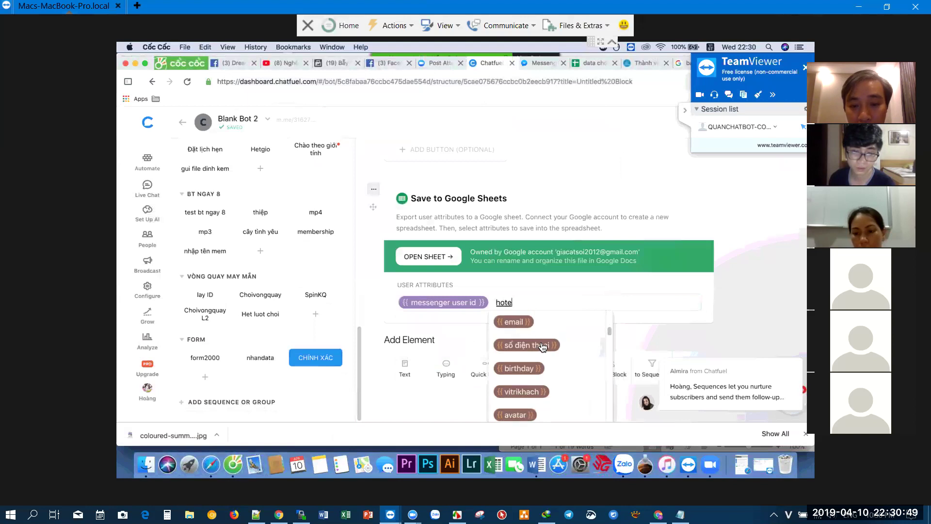
pyautogui.scroll(-3, 542, 347)
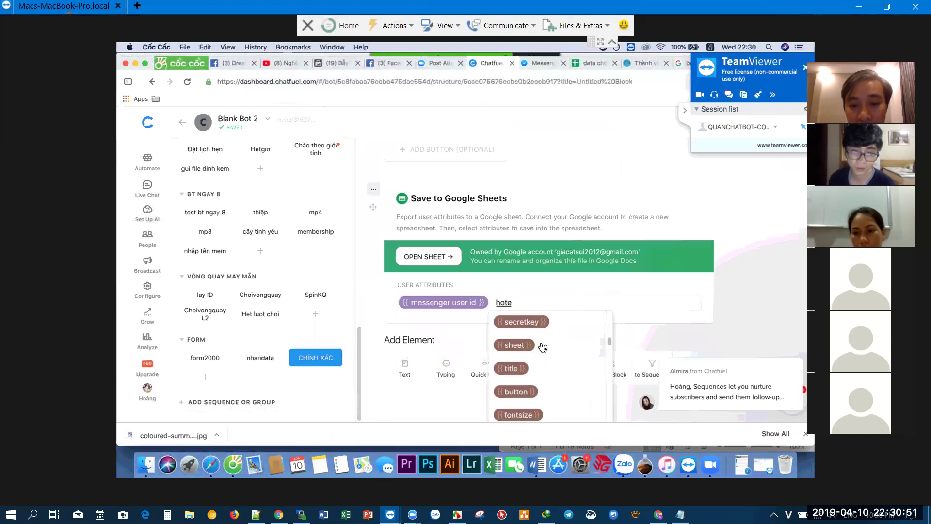
pyautogui.scroll(-4, 542, 347)
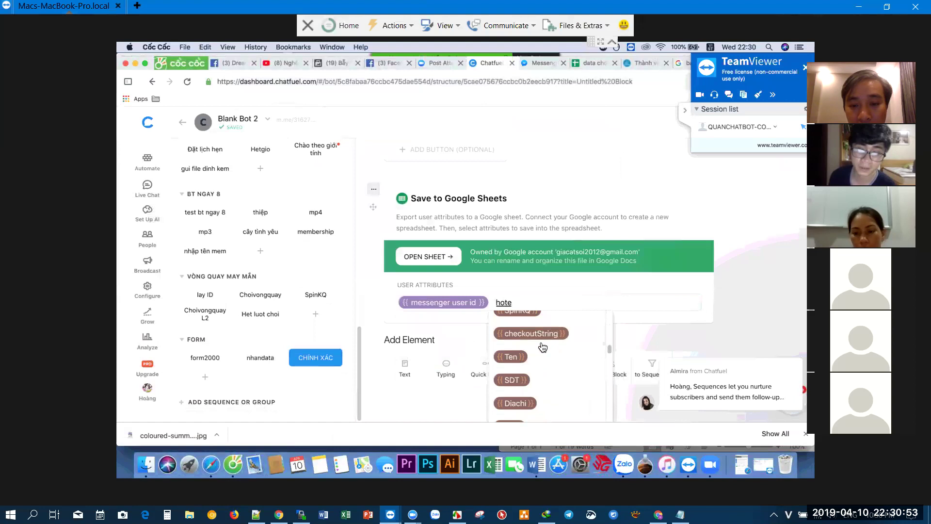
pyautogui.scroll(-5, 544, 345)
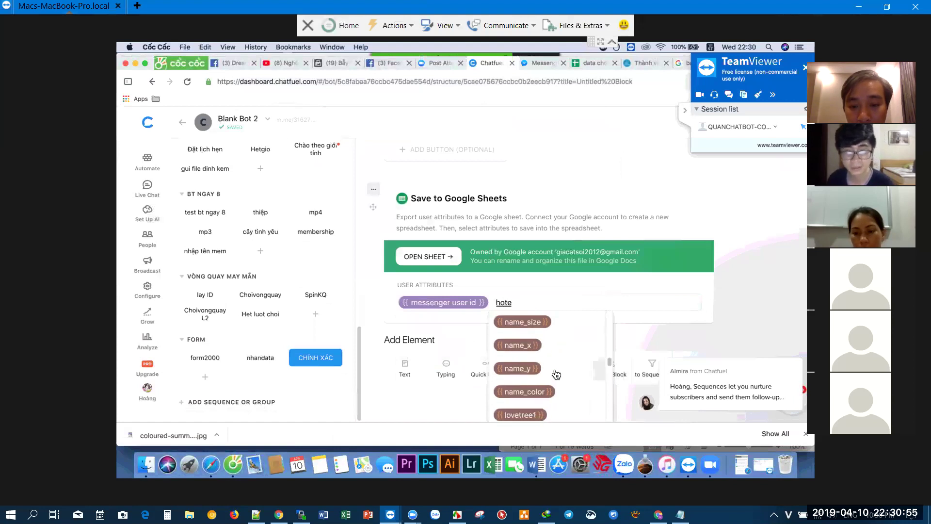
pyautogui.scroll(-5, 556, 374)
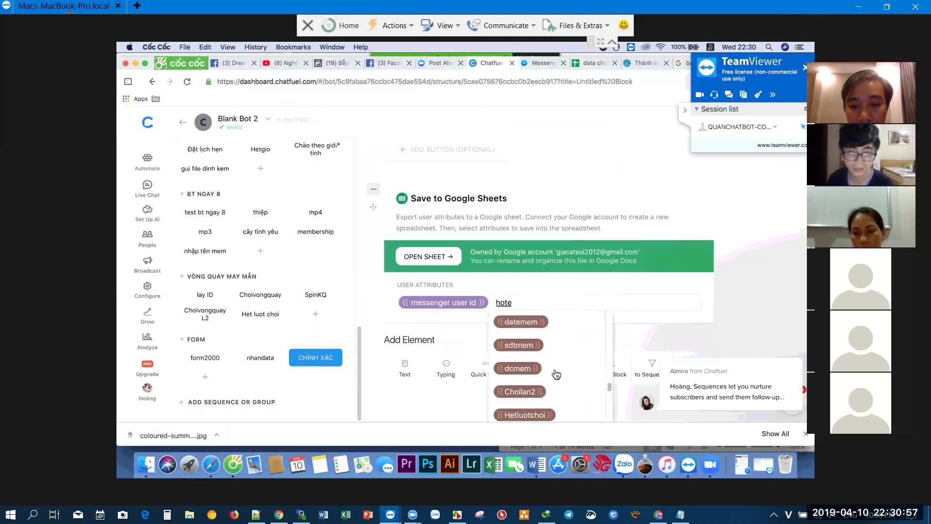
pyautogui.scroll(-3, 556, 374)
pyautogui.scroll(15, 557, 374)
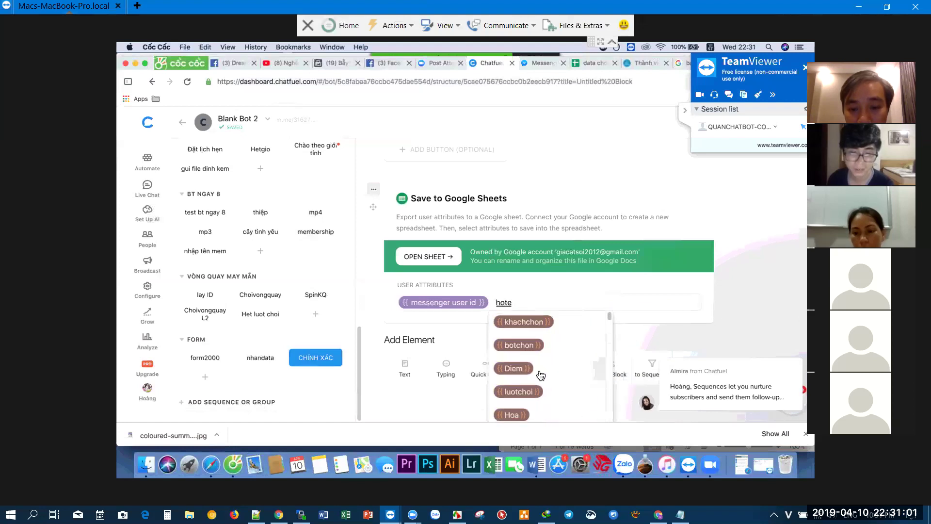
pyautogui.scroll(-2, 541, 375)
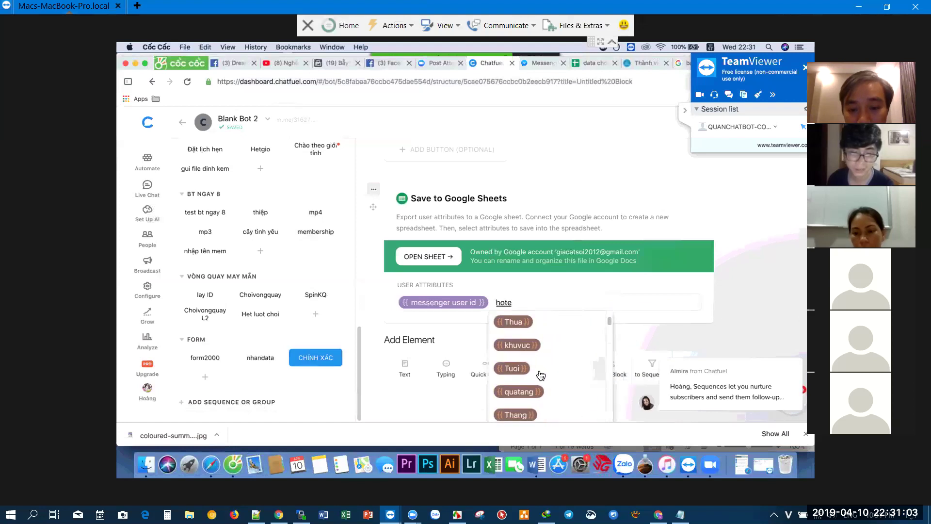
pyautogui.scroll(-2, 541, 375)
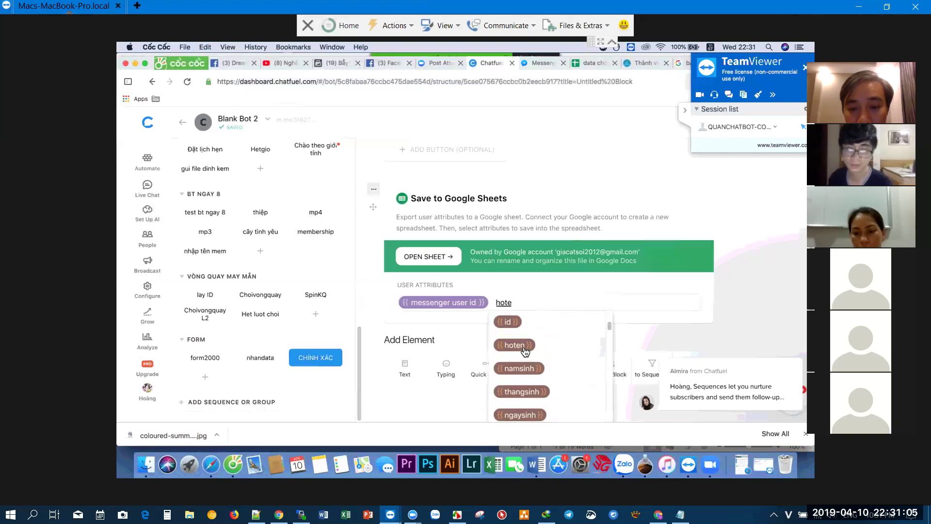
pyautogui.click(525, 348)
pyautogui.click(527, 302)
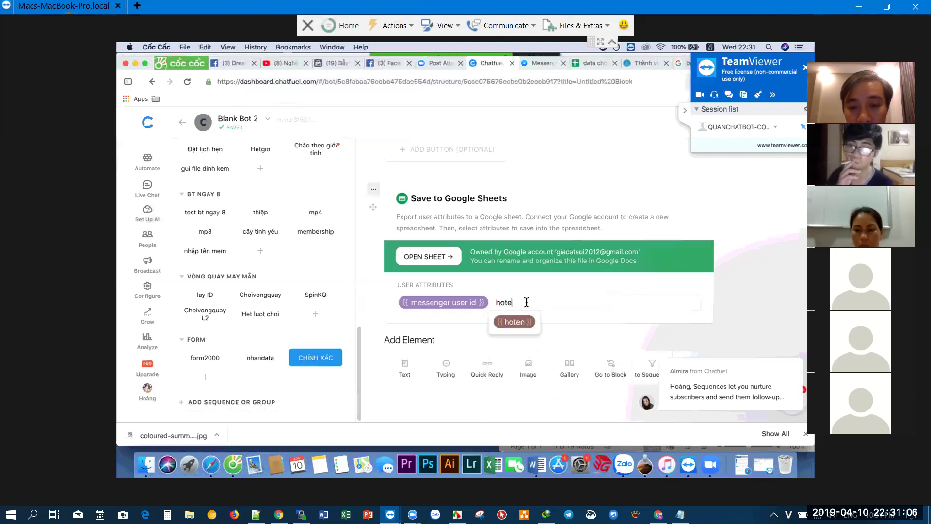
pyautogui.click(528, 326)
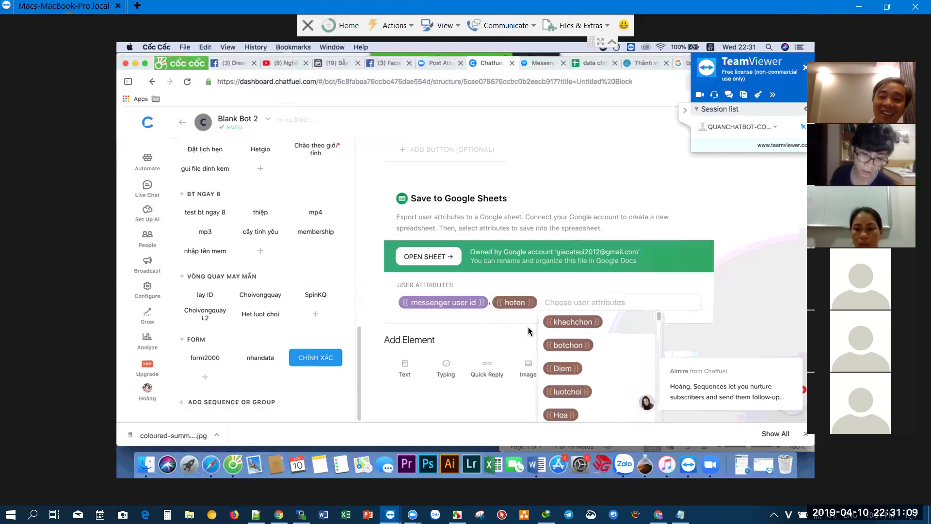
# Step: Add dienthoai and tinh_tp to the exported attributes
pyautogui.write('dien')
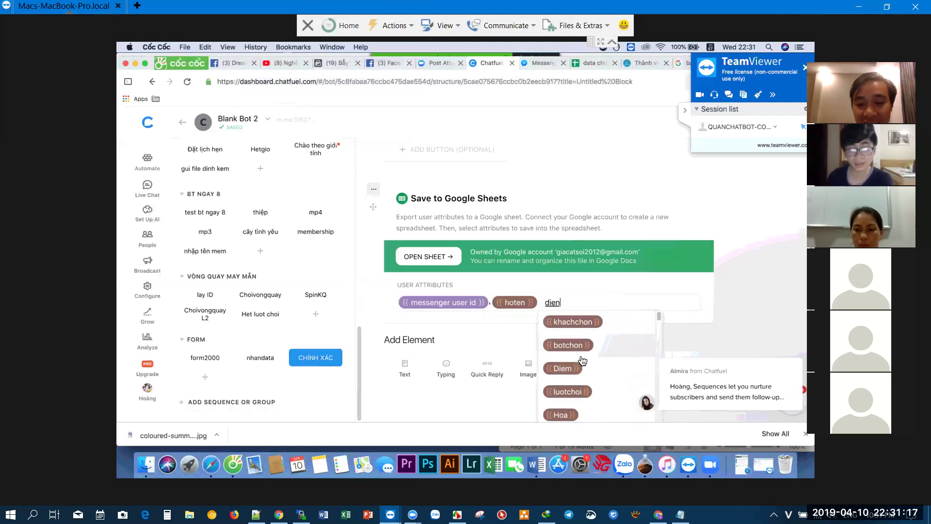
pyautogui.scroll(-3, 570, 350)
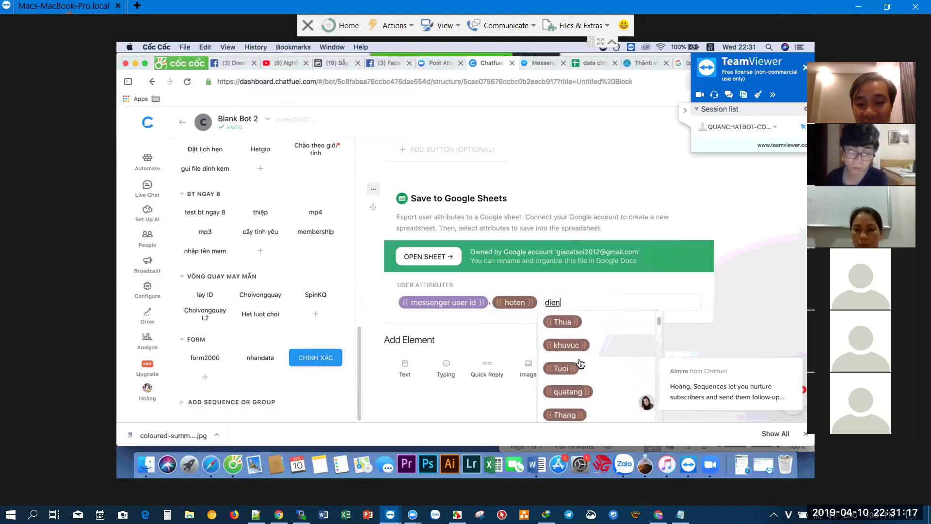
pyautogui.click(581, 304)
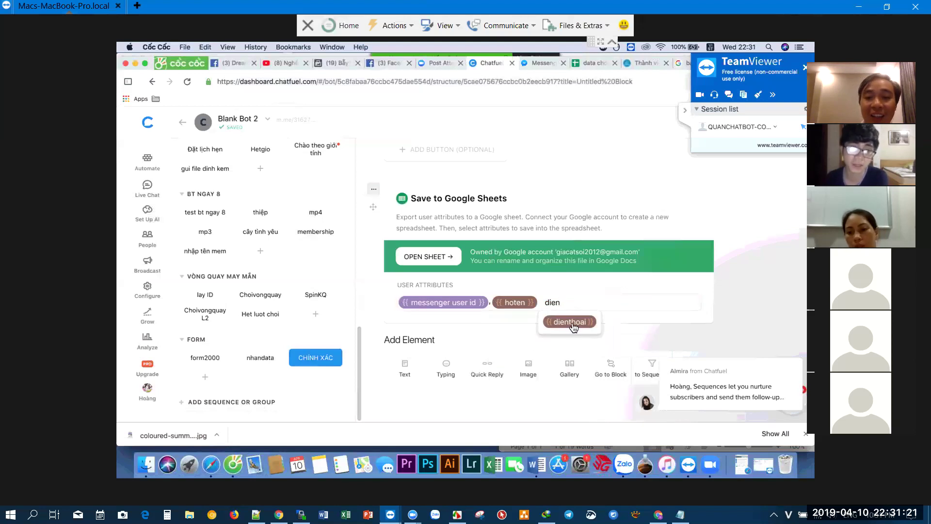
pyautogui.click(570, 323)
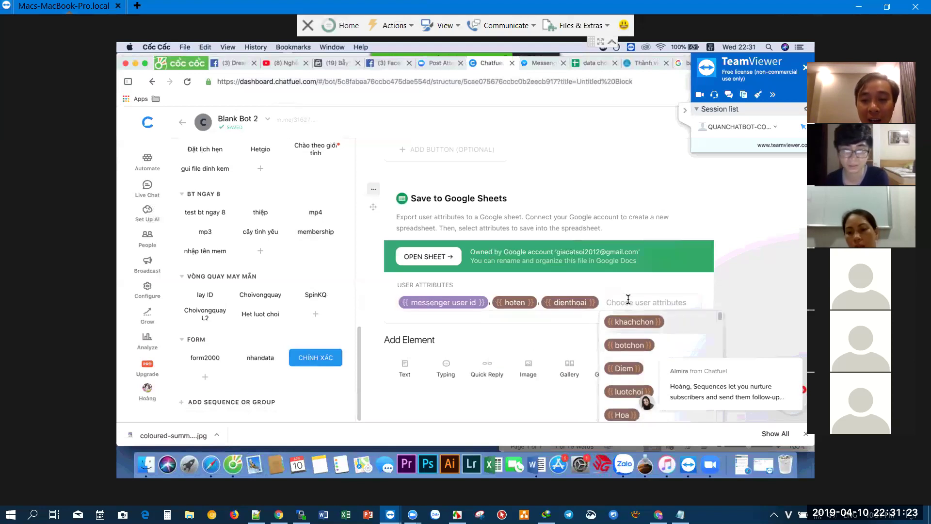
pyautogui.write('tin')
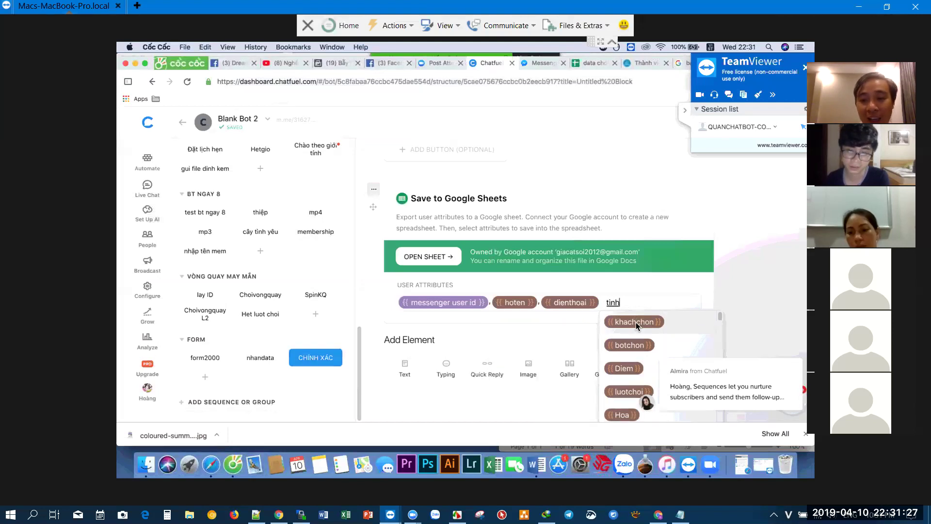
pyautogui.write('h')
pyautogui.click(636, 322)
# Step: Add quan_huyen and phuong_xa, then close the attribute suggestions
pyautogui.write('p')
pyautogui.press('BackSpace')
pyautogui.write('quan')
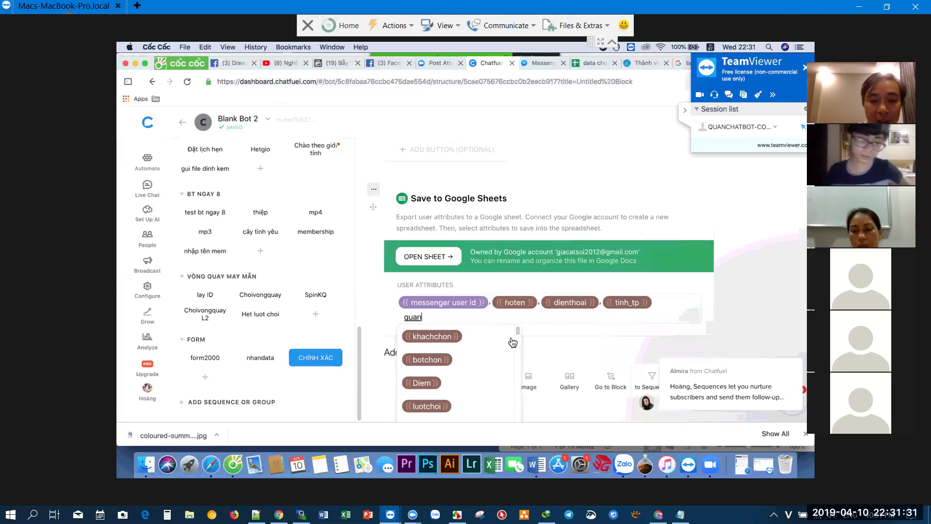
pyautogui.click(461, 339)
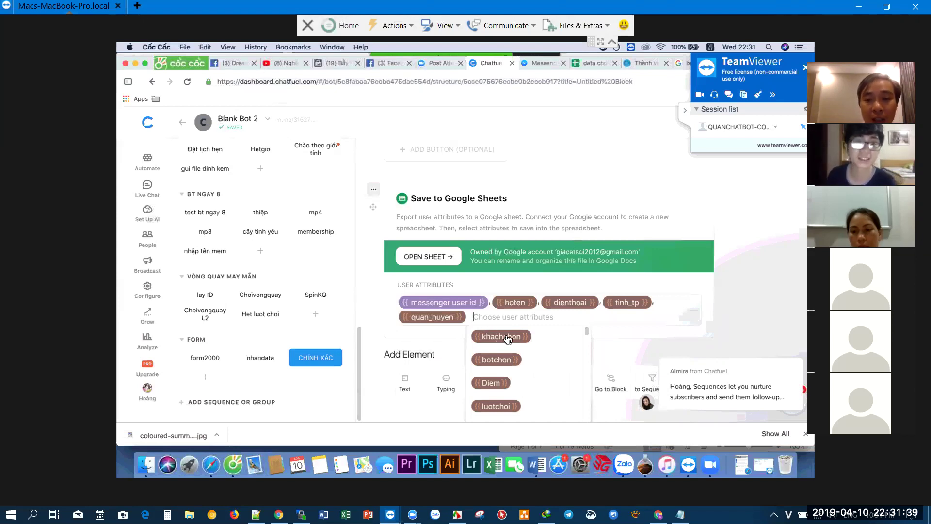
pyautogui.write('p')
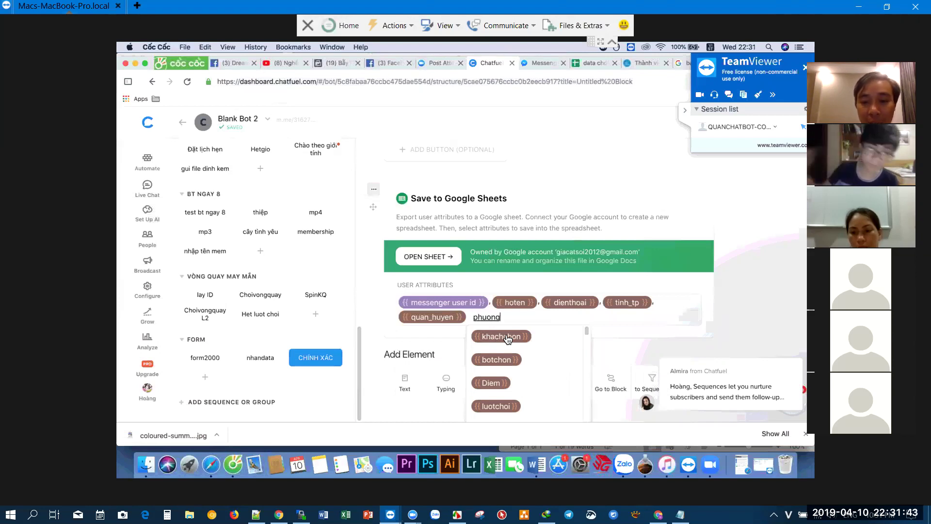
pyautogui.write('huong')
pyautogui.click(507, 336)
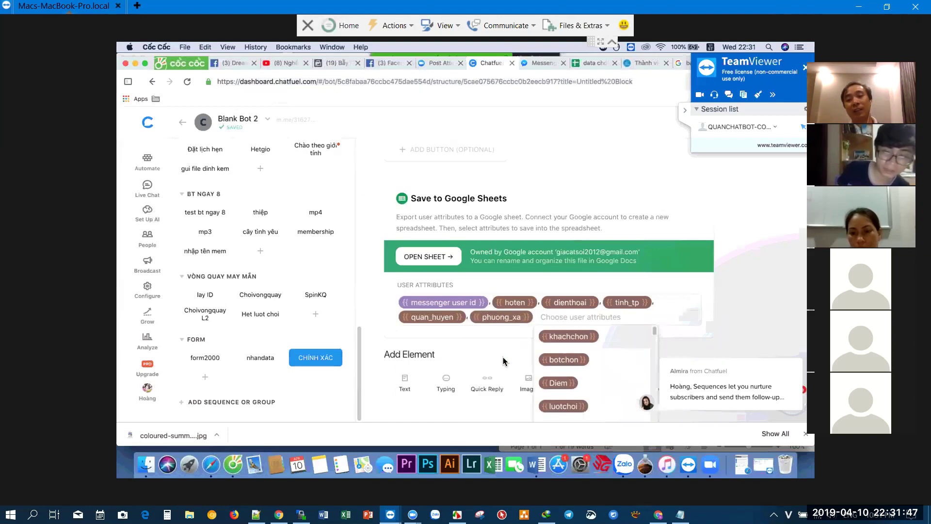
pyautogui.click(764, 250)
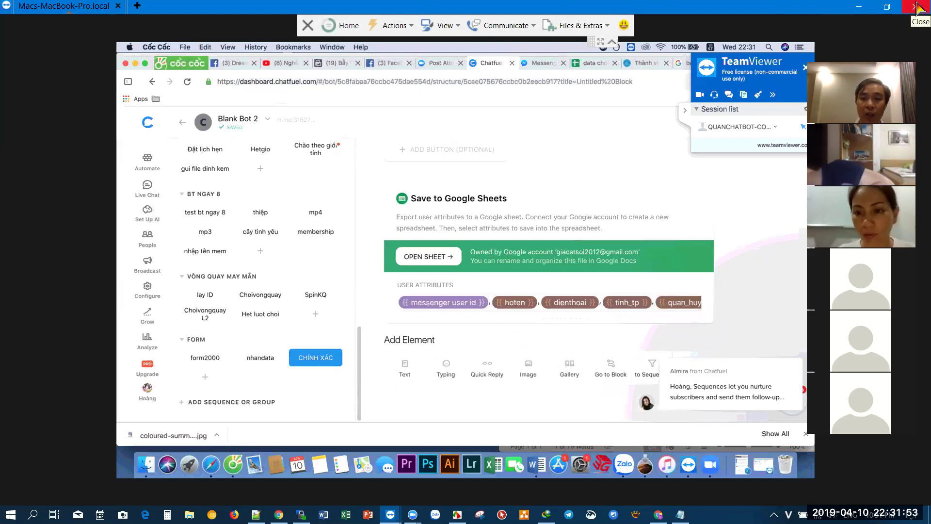
# Step: End the Mac remote session, close TeamViewer, and move its window up and left
pyautogui.click(916, 7)
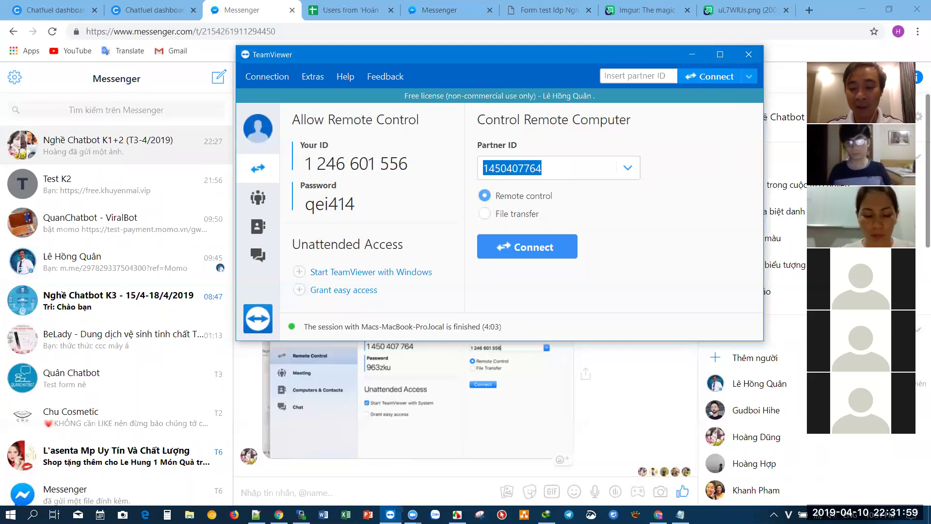
pyautogui.click(747, 55)
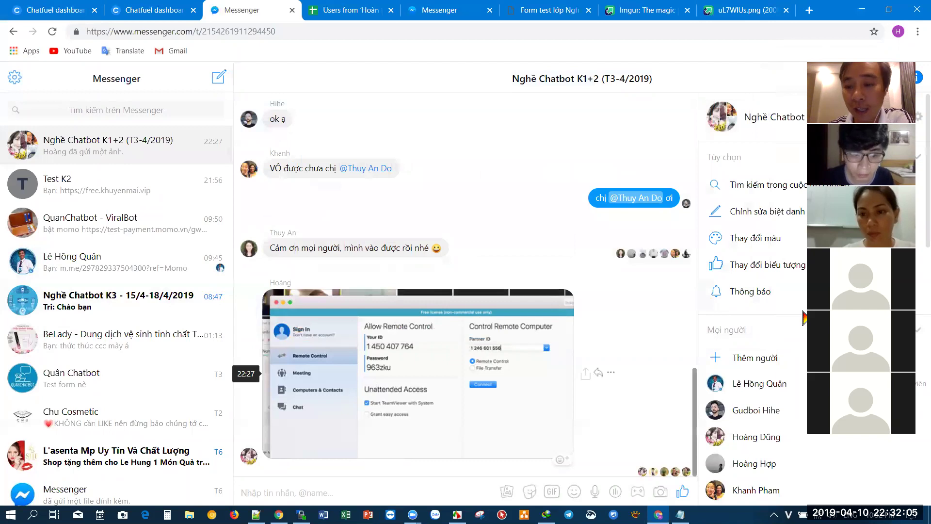
pyautogui.click(413, 515)
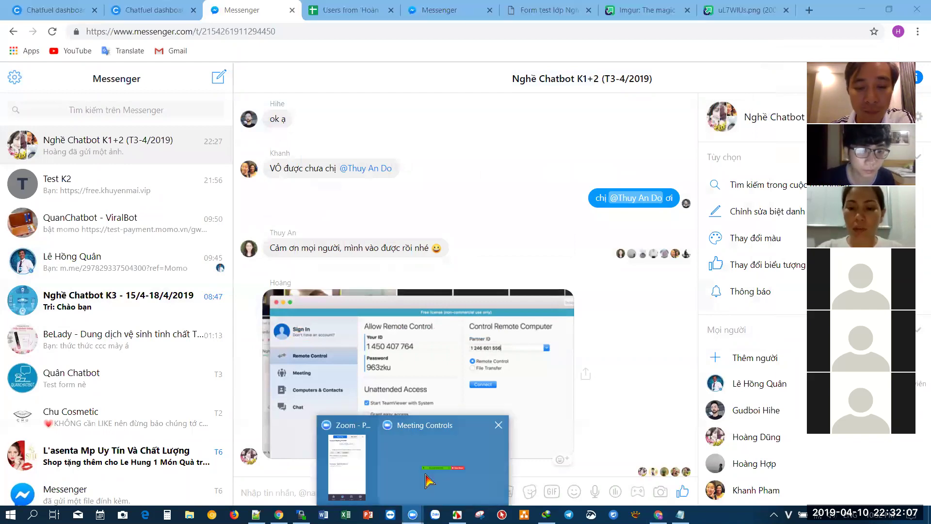
pyautogui.moveTo(410, 484)
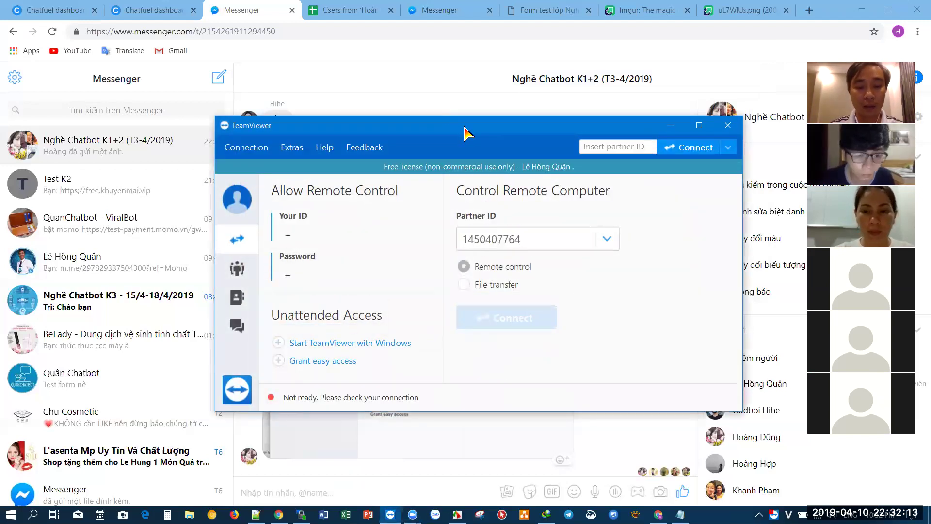
pyautogui.moveTo(465, 134); pyautogui.dragTo(123, 108)
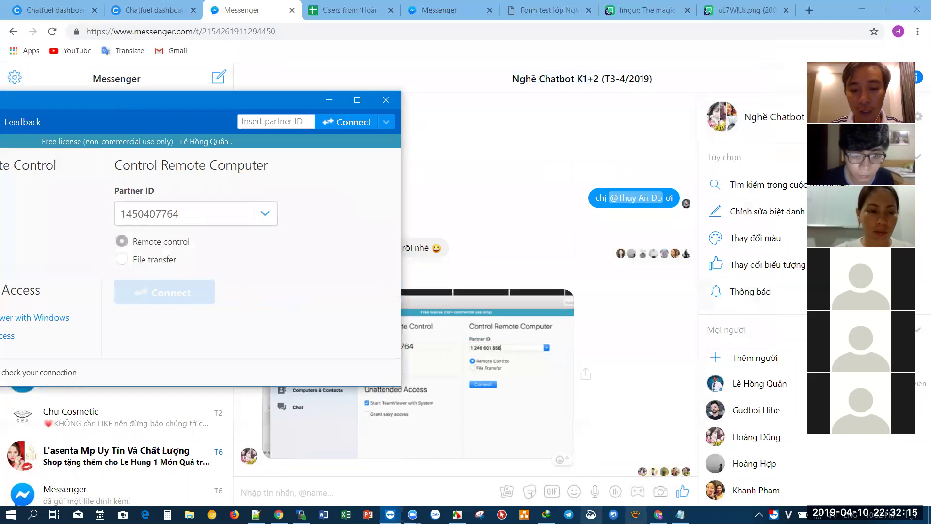
pyautogui.moveTo(413, 514)
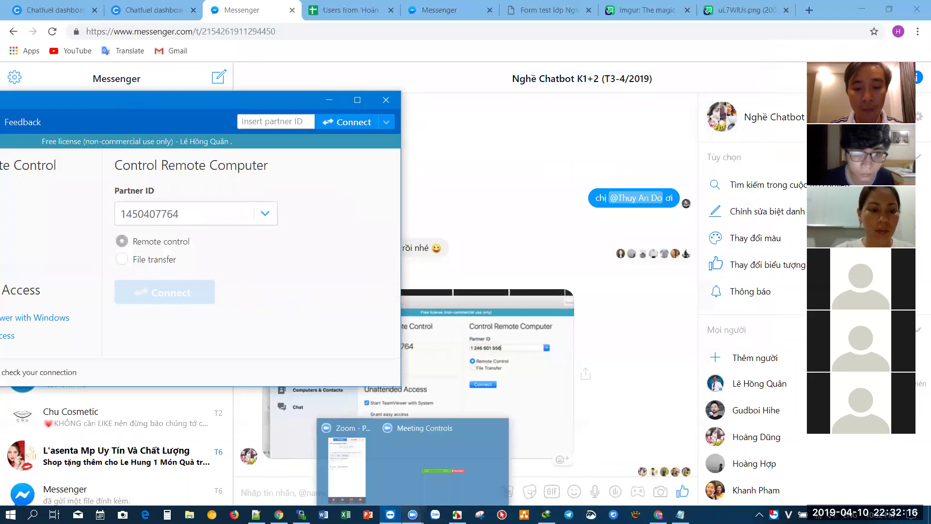
pyautogui.click(450, 482)
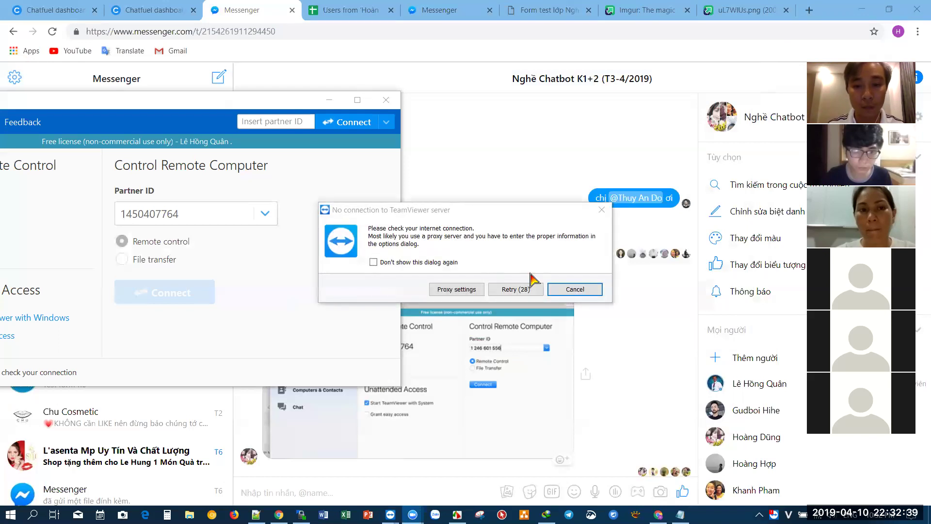
# Step: Cancel the no-connection warning, recentre and close TeamViewer, then cancel the warning again
pyautogui.click(575, 290)
pyautogui.click(392, 509)
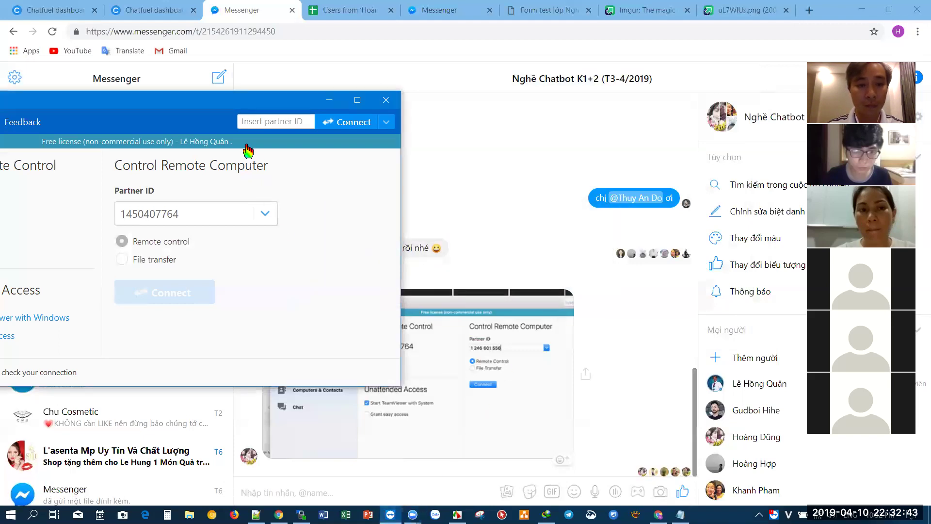
pyautogui.moveTo(238, 102); pyautogui.dragTo(394, 162)
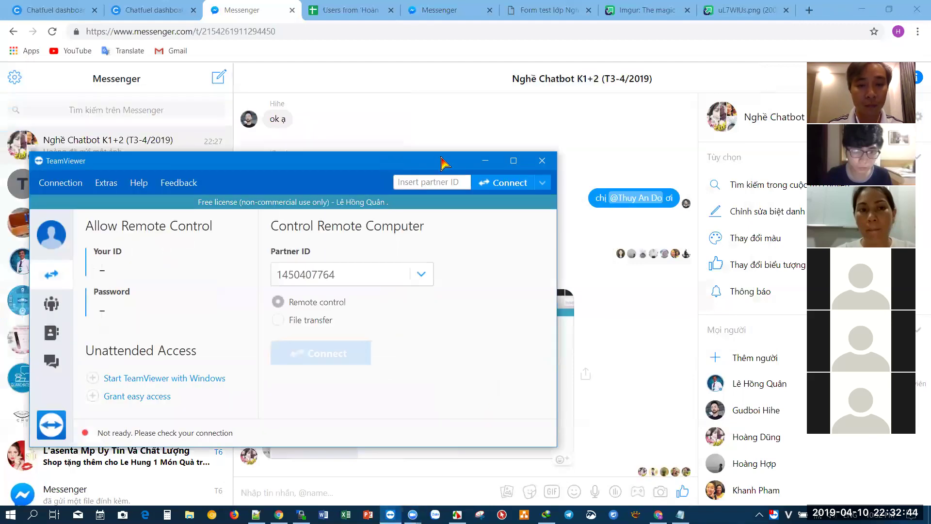
pyautogui.click(542, 161)
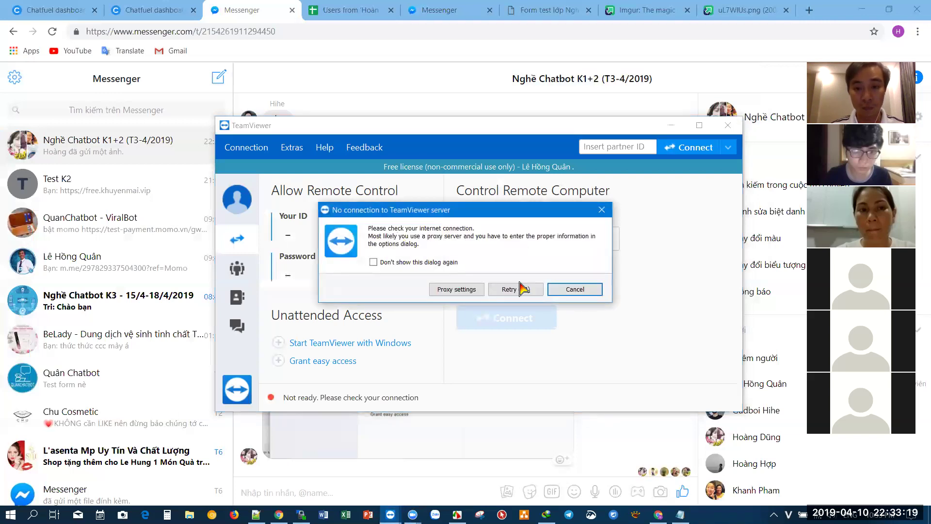
pyautogui.click(567, 289)
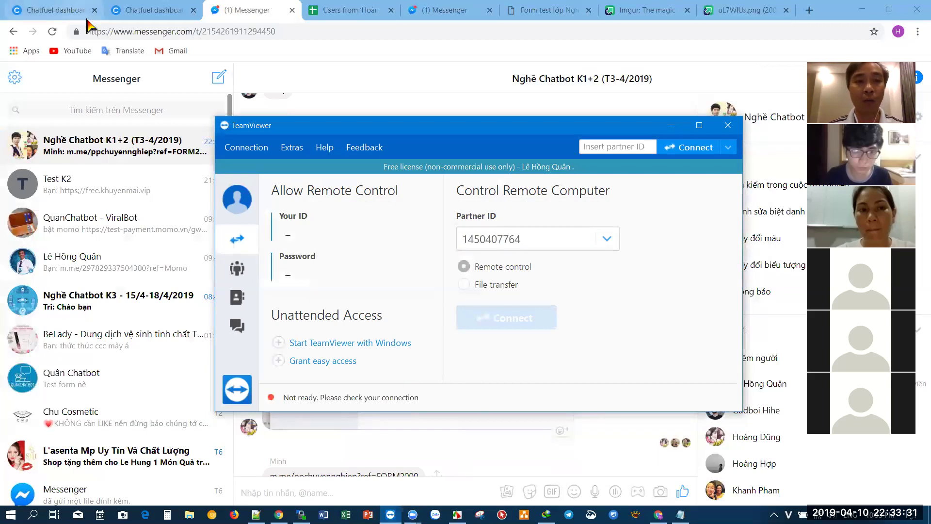
# Step: Open the K2 Nghề bot's Configure settings, scroll through them, and go back to the bots list
pyautogui.click(120, 7)
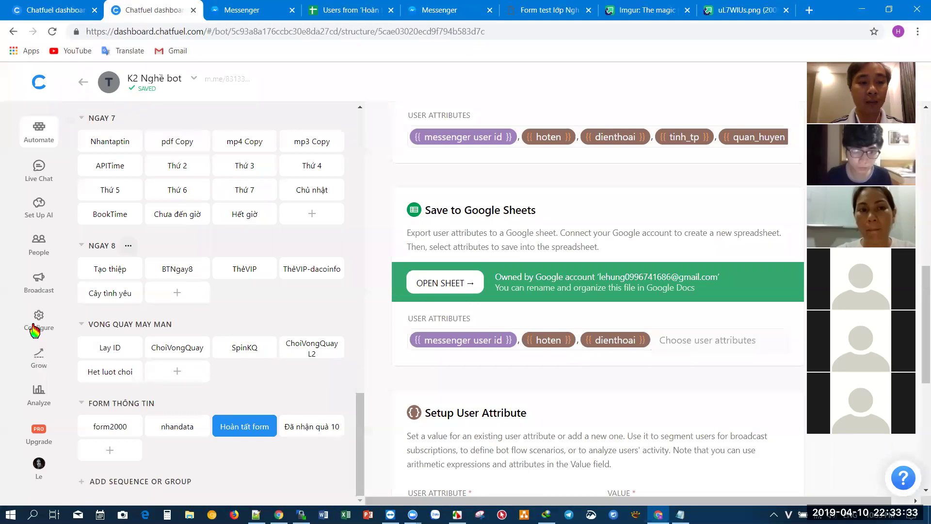
pyautogui.click(69, 345)
pyautogui.scroll(-10, 318, 378)
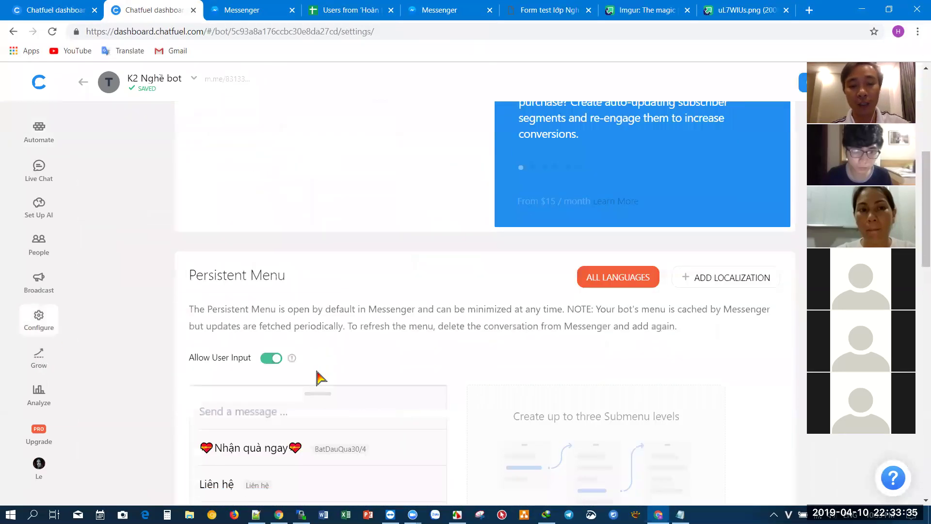
pyautogui.scroll(-6, 318, 377)
pyautogui.scroll(-2, 339, 369)
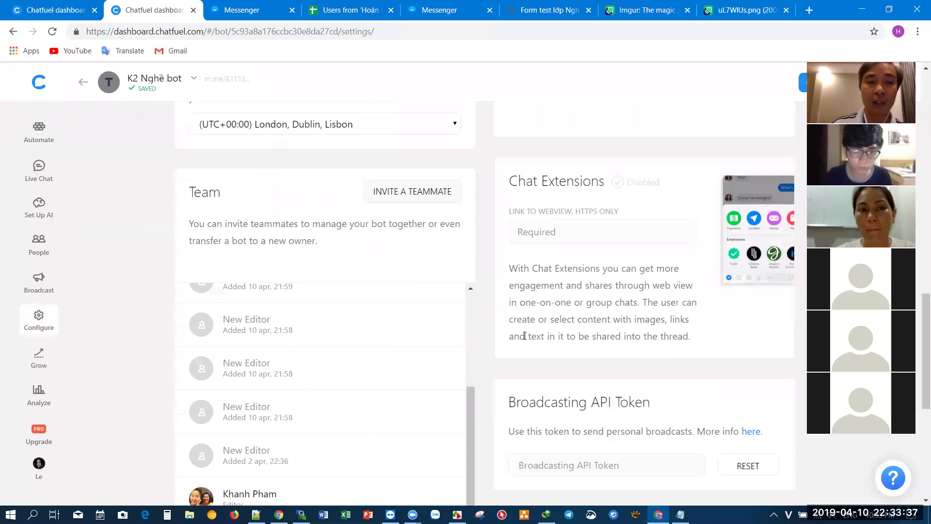
pyautogui.click(83, 81)
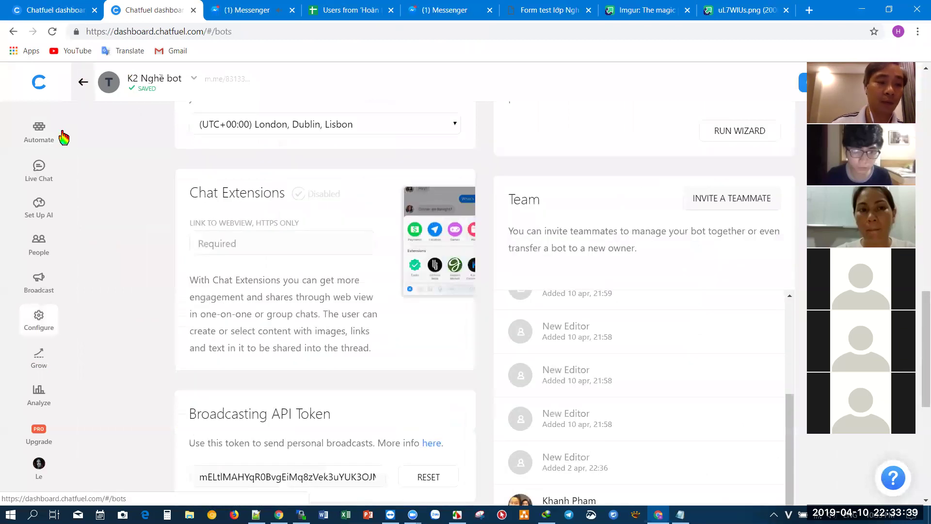
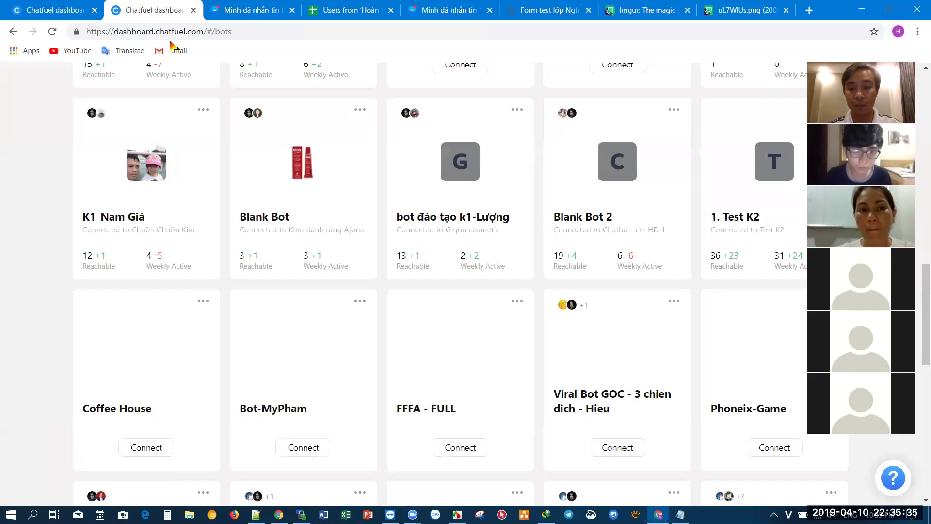
# Step: In a new tab of the other Chrome window, load the developers.facebook.com home page
pyautogui.click(268, 510)
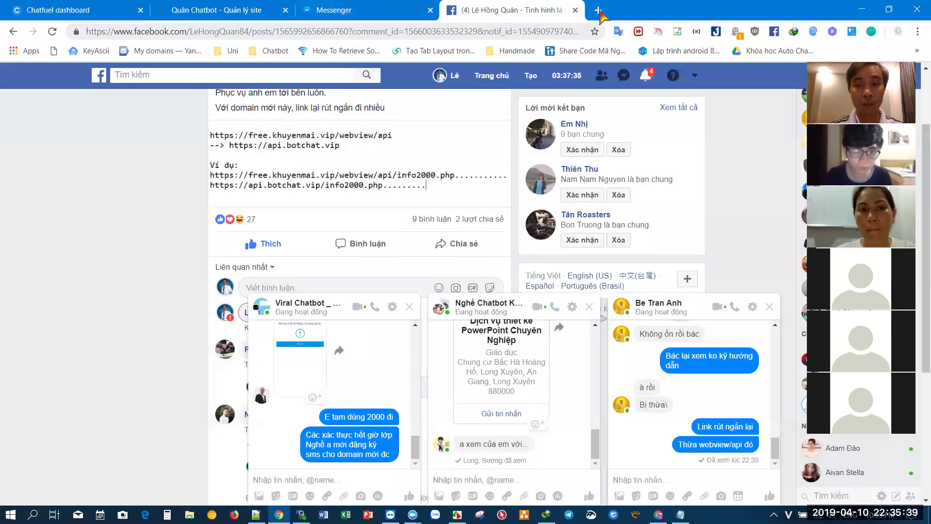
pyautogui.click(598, 11)
pyautogui.write('d')
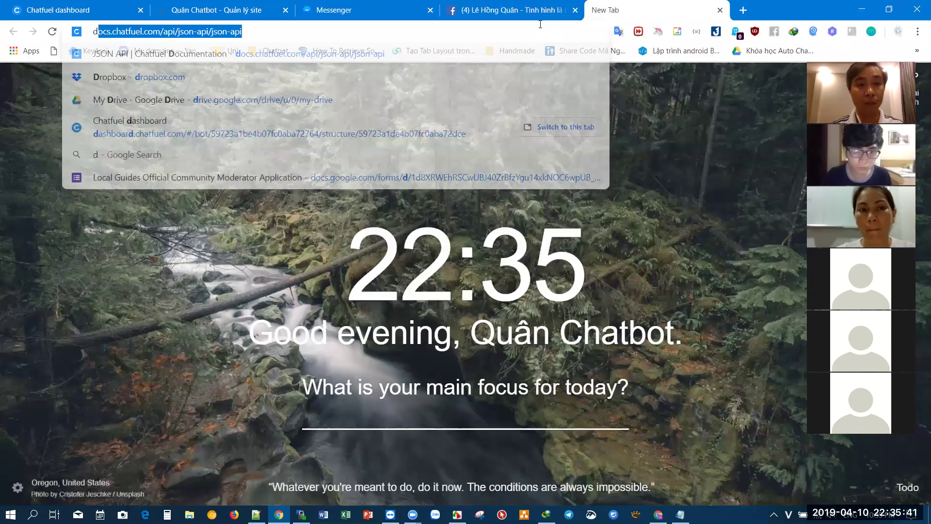
pyautogui.hotkey('ctrl', 'a')
pyautogui.hotkey('ctrl', 'v')
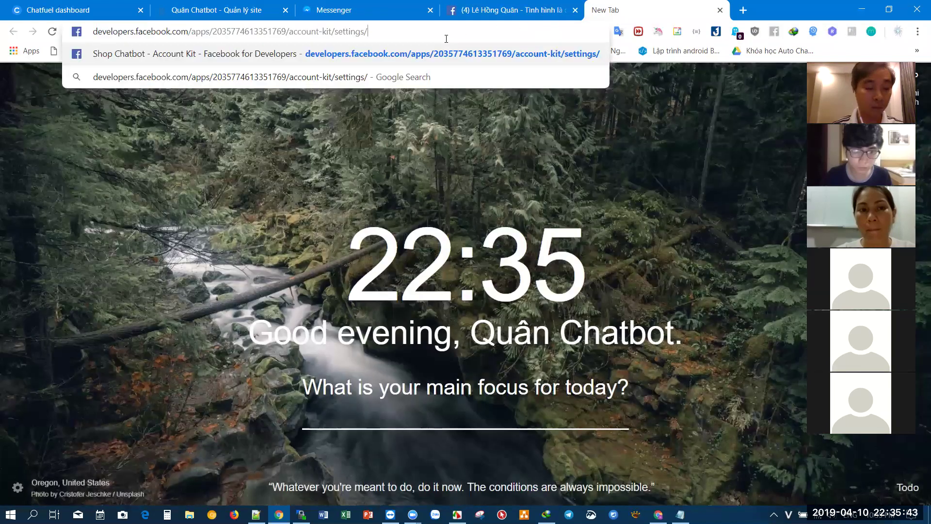
pyautogui.press('Return')
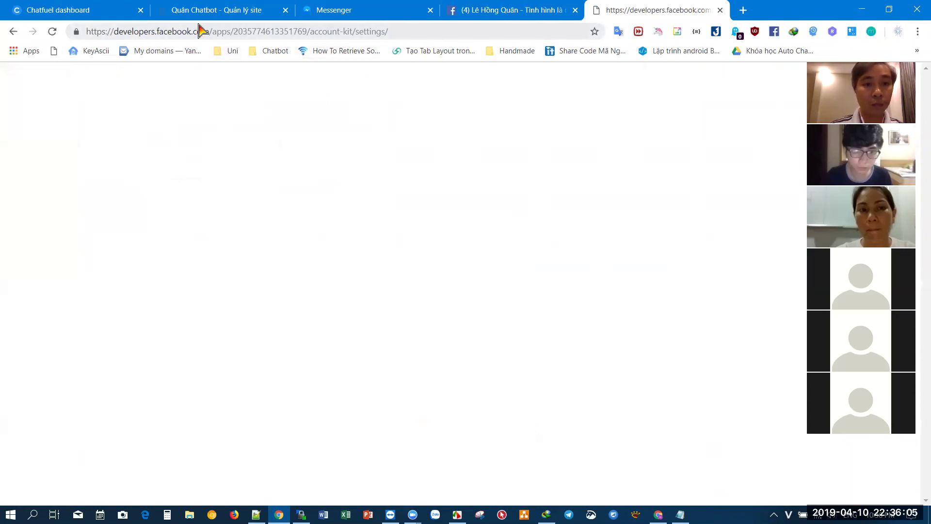
pyautogui.moveTo(213, 32); pyautogui.dragTo(485, 26)
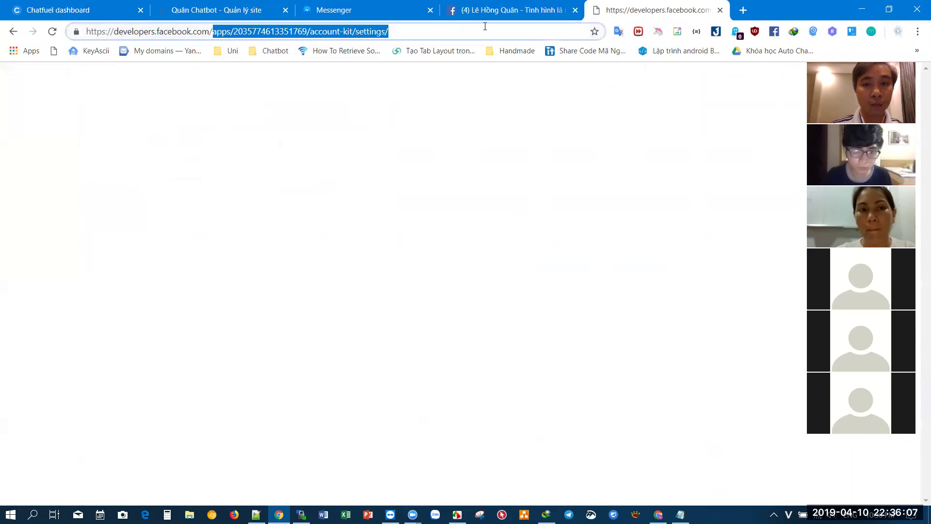
pyautogui.press('BackSpace')
pyautogui.press('Return')
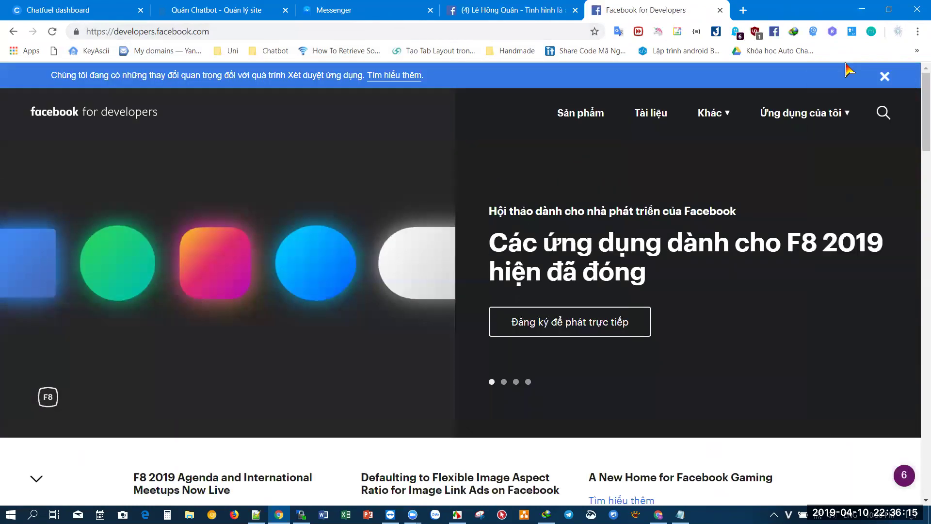
# Step: From the full list of your apps, open the Shop Quà tặng app dashboard
pyautogui.moveTo(796, 121)
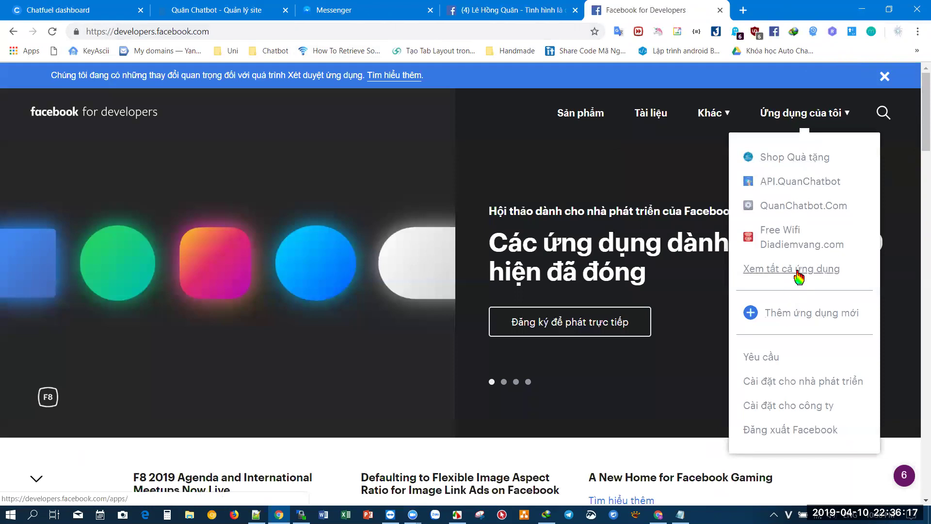
pyautogui.click(798, 270)
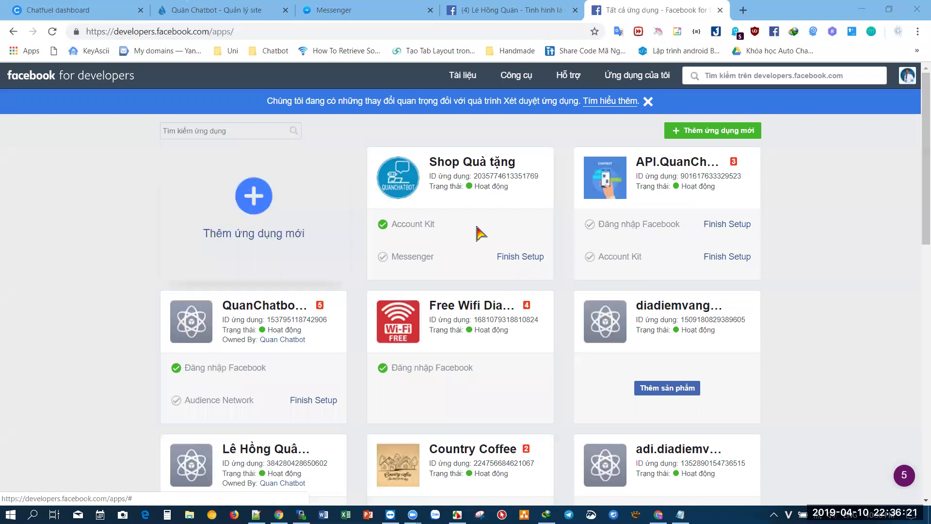
pyautogui.scroll(-1, 741, 323)
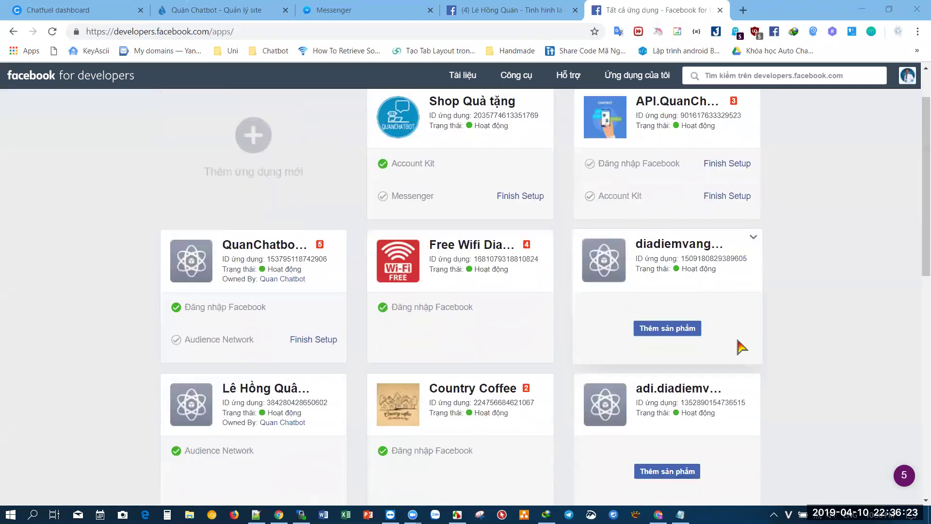
pyautogui.scroll(-5, 741, 347)
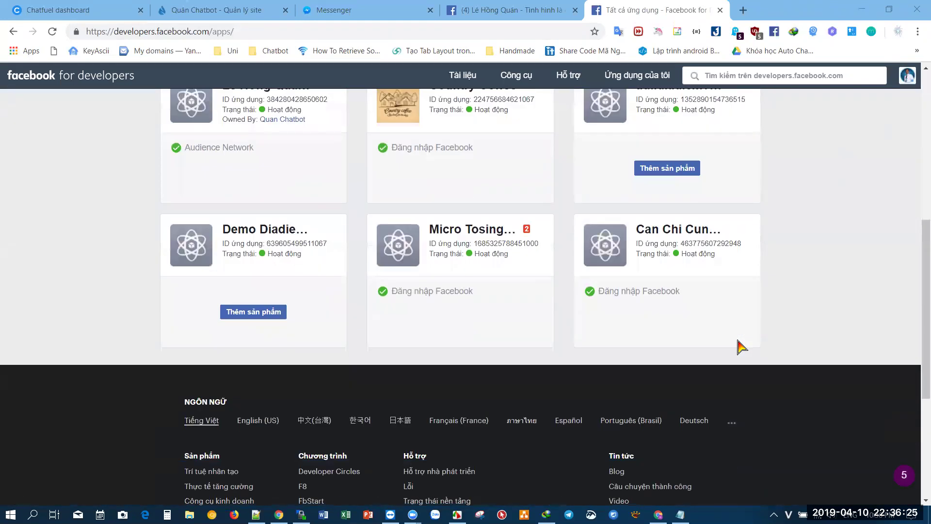
pyautogui.scroll(6, 740, 346)
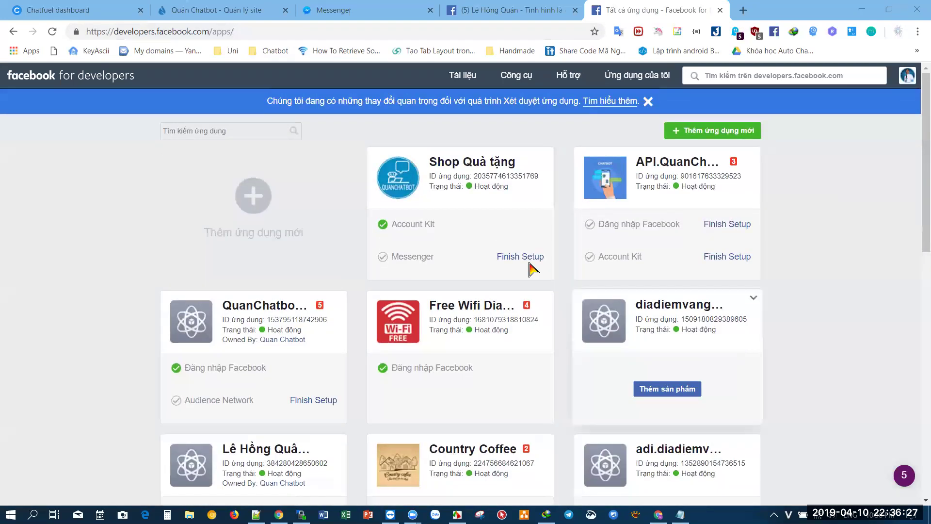
pyautogui.click(449, 166)
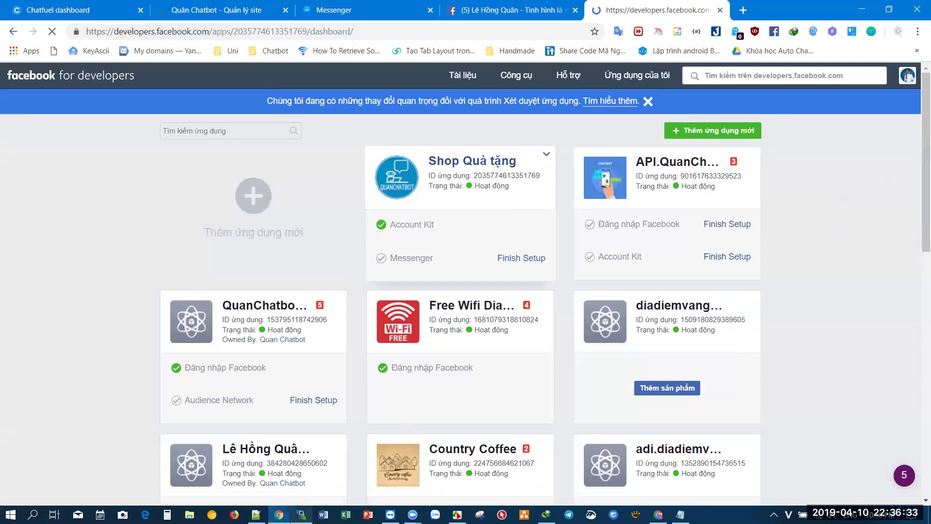
# Step: Expand Account Kit in the sidebar and open its Cài đặt settings page
pyautogui.moveTo(301, 515)
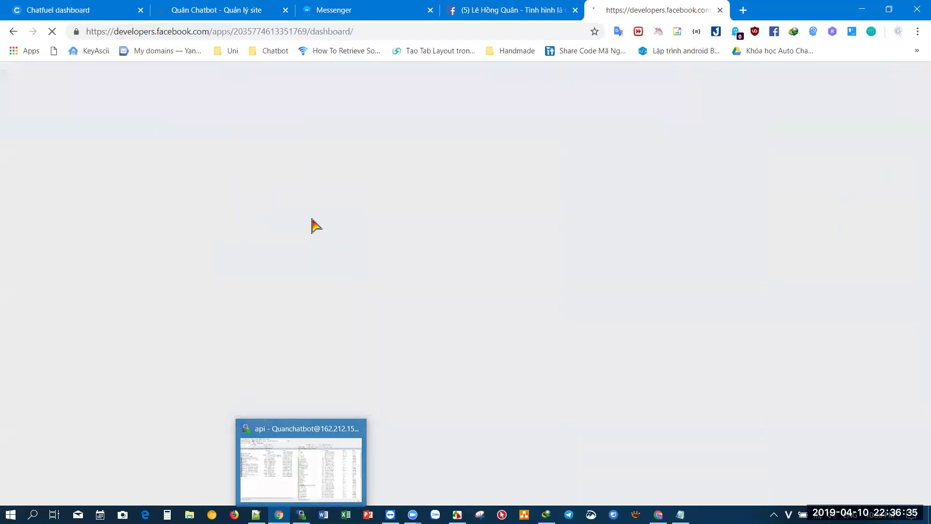
pyautogui.moveTo(257, 514)
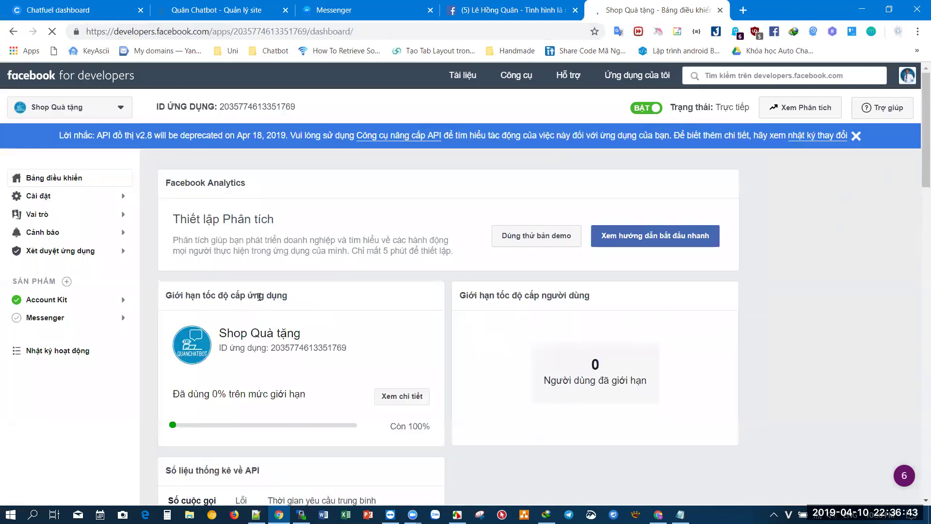
pyautogui.scroll(-5, 260, 296)
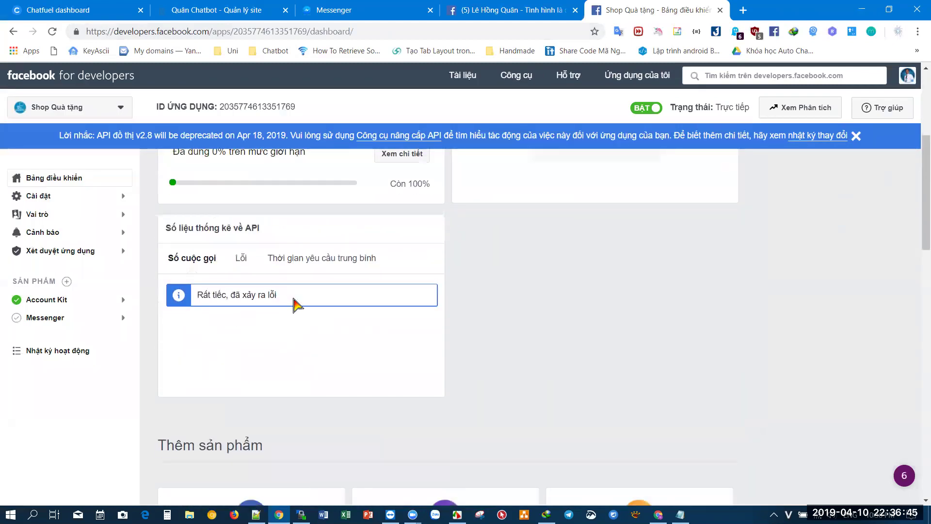
pyautogui.scroll(5, 311, 309)
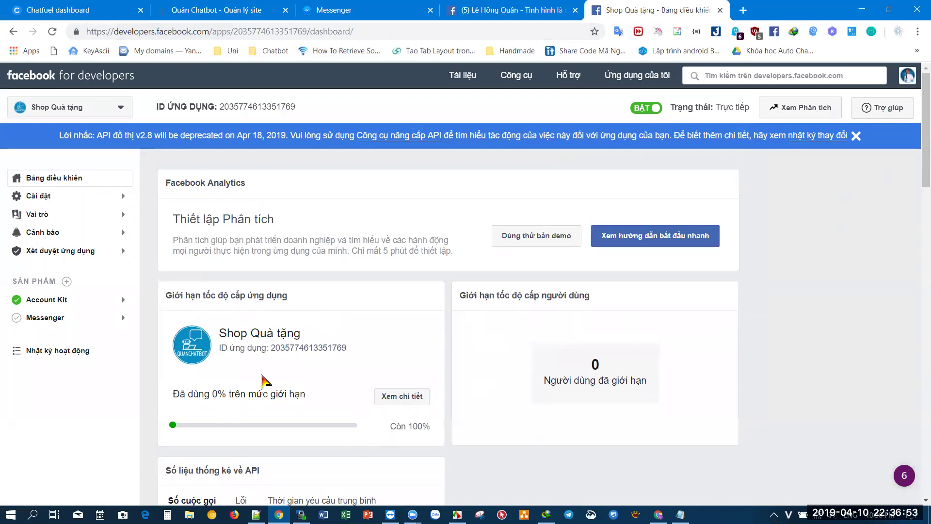
pyautogui.click(50, 302)
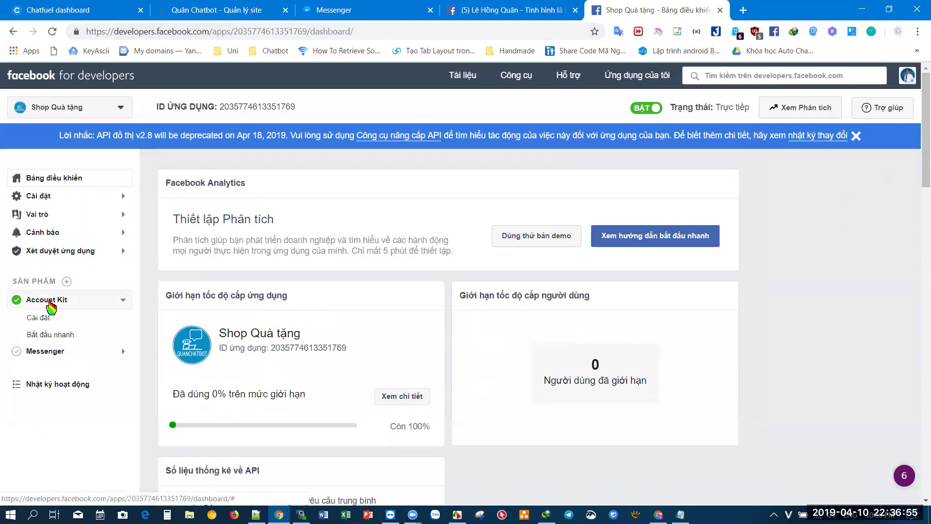
pyautogui.click(42, 320)
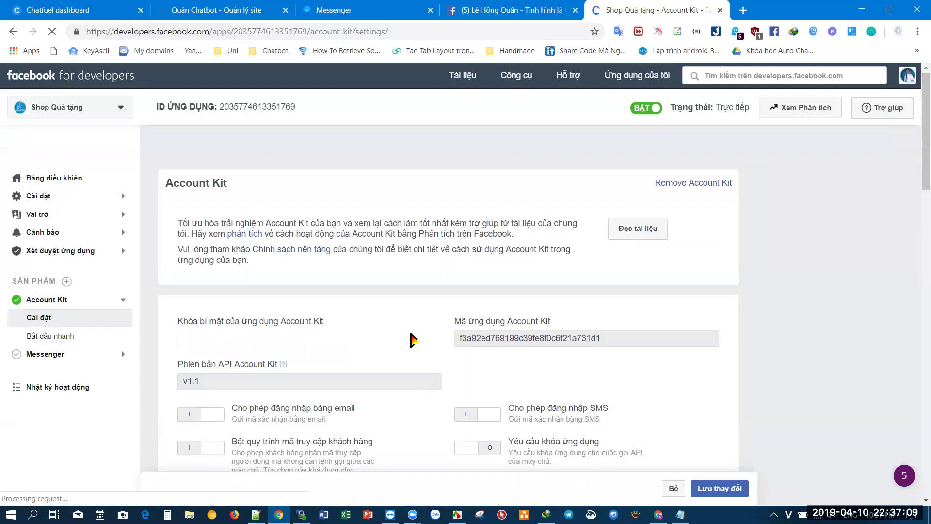
pyautogui.scroll(-12, 413, 340)
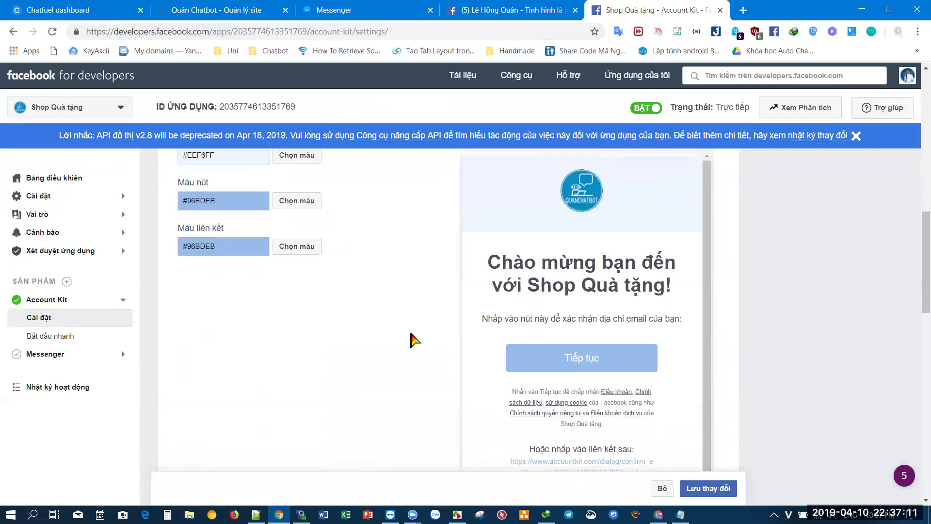
pyautogui.scroll(-7, 412, 340)
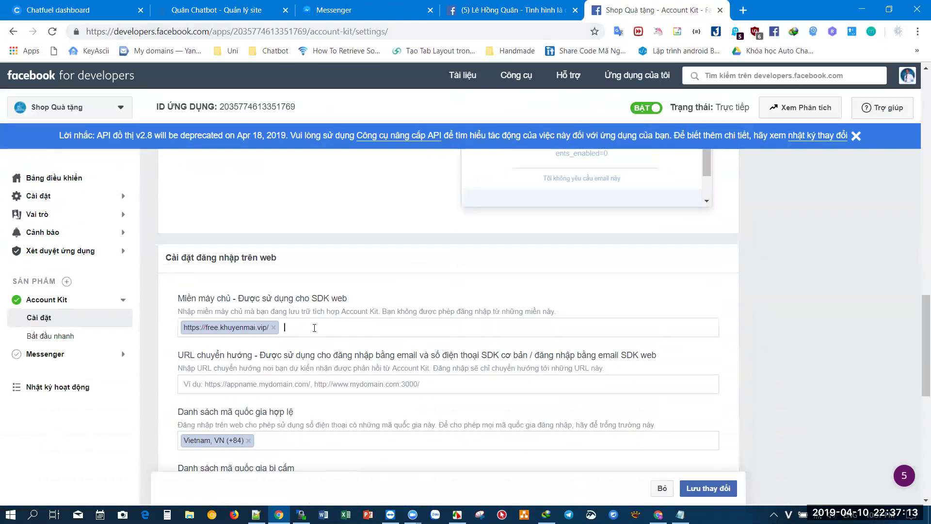
pyautogui.click(315, 328)
pyautogui.write('https://api.botchat.vip/')
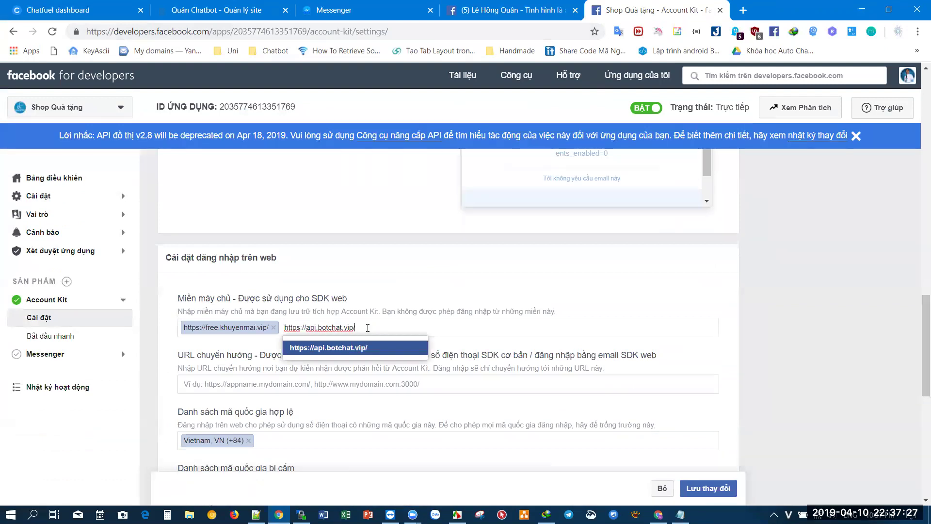
pyautogui.click(369, 348)
# Step: Save the Account Kit changes with Lưu thay đổi and bring TeamViewer forward
pyautogui.scroll(-7, 380, 305)
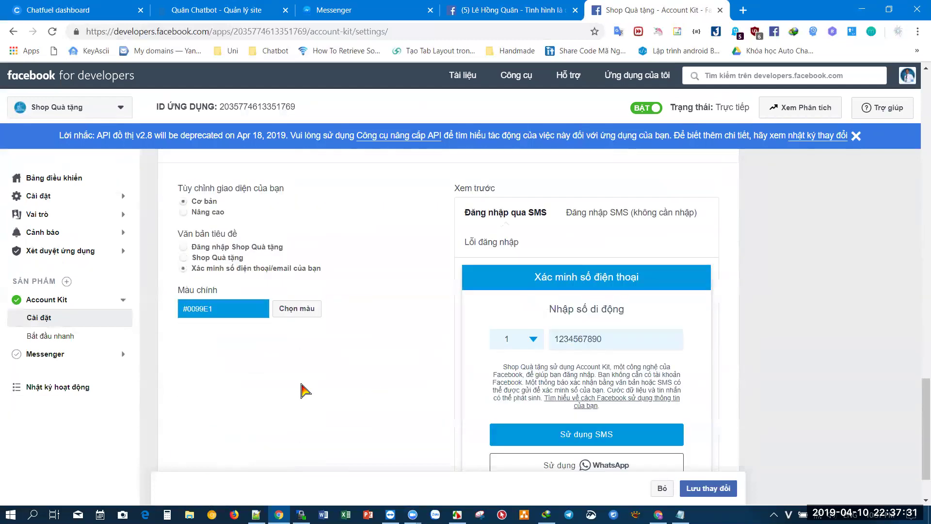
pyautogui.scroll(-5, 391, 387)
pyautogui.scroll(-2, 548, 383)
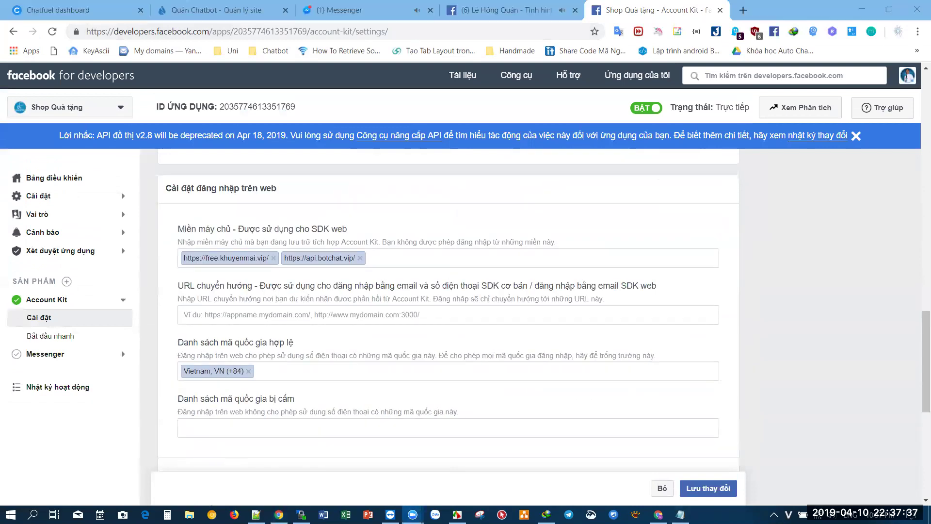
pyautogui.click(700, 492)
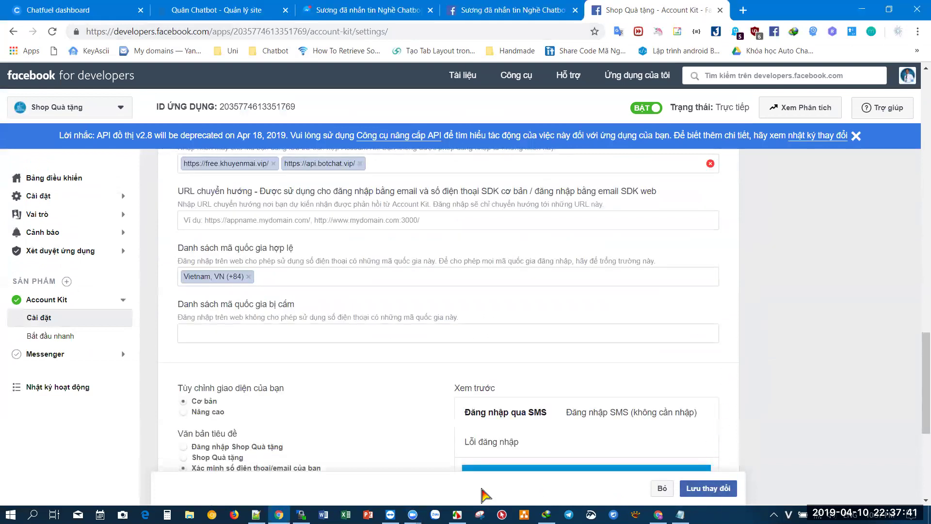
pyautogui.click(390, 515)
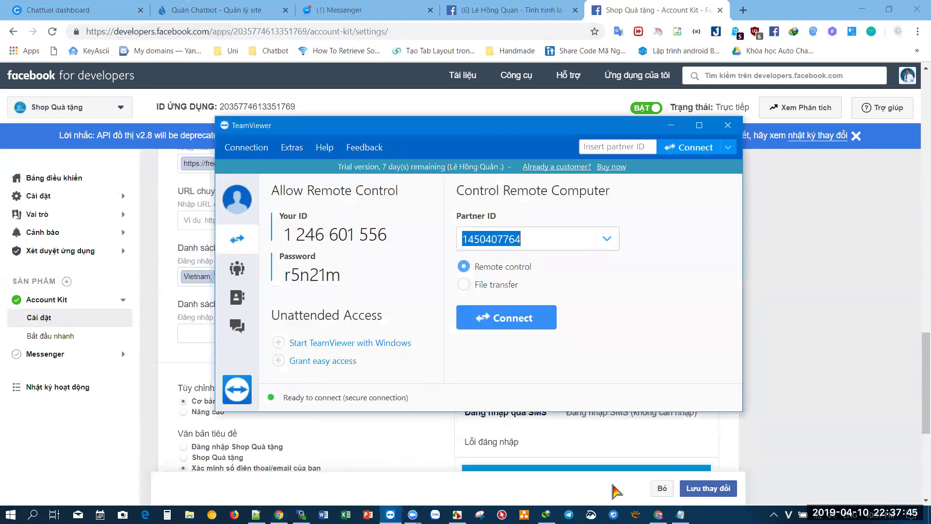
# Step: Open the K1_Nam Già bot in Chatfuel and go to its Configure settings
pyautogui.click(659, 514)
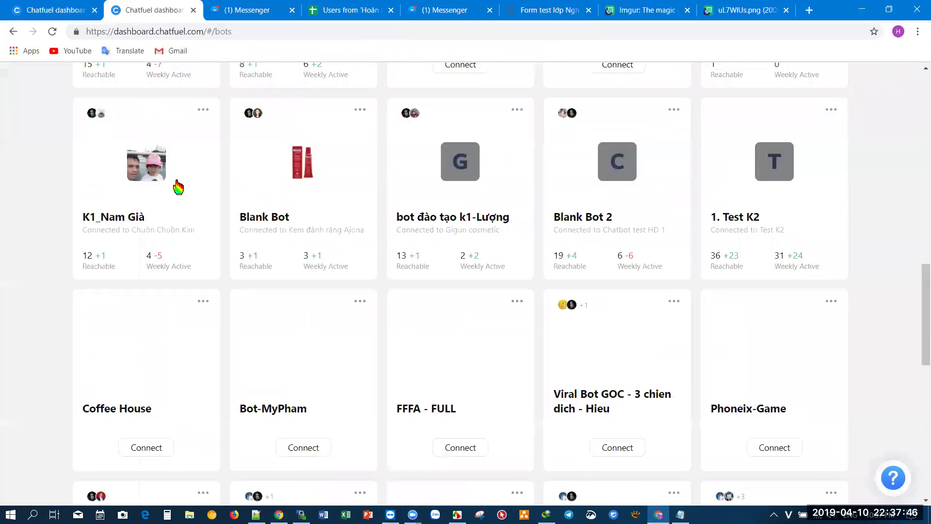
pyautogui.click(119, 221)
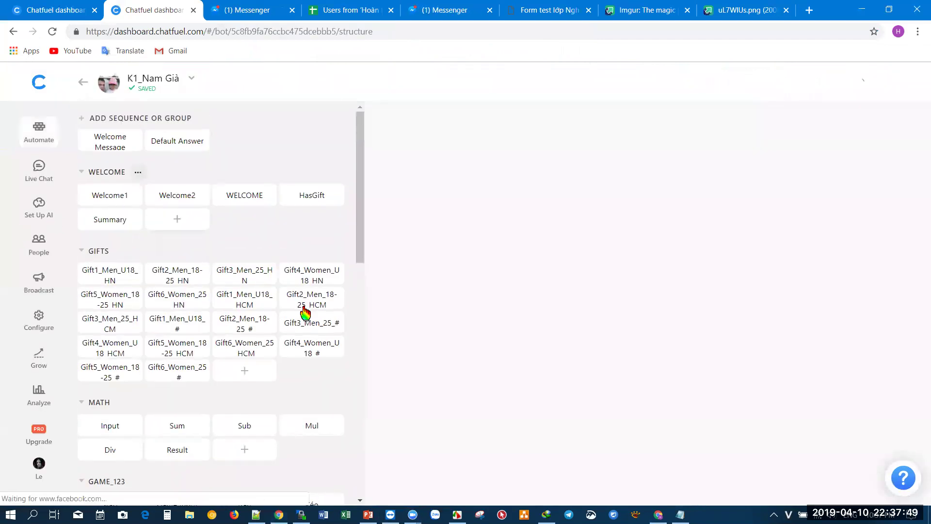
pyautogui.scroll(-10, 306, 312)
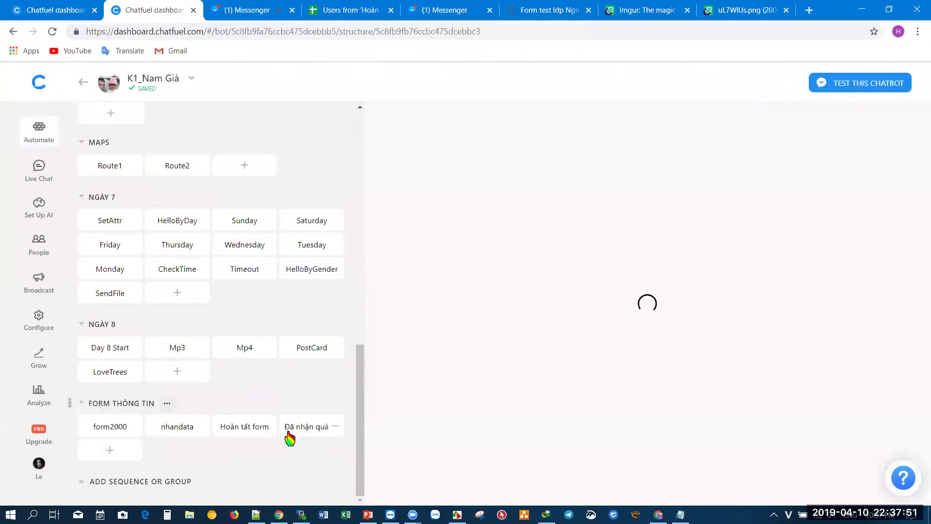
pyautogui.click(116, 429)
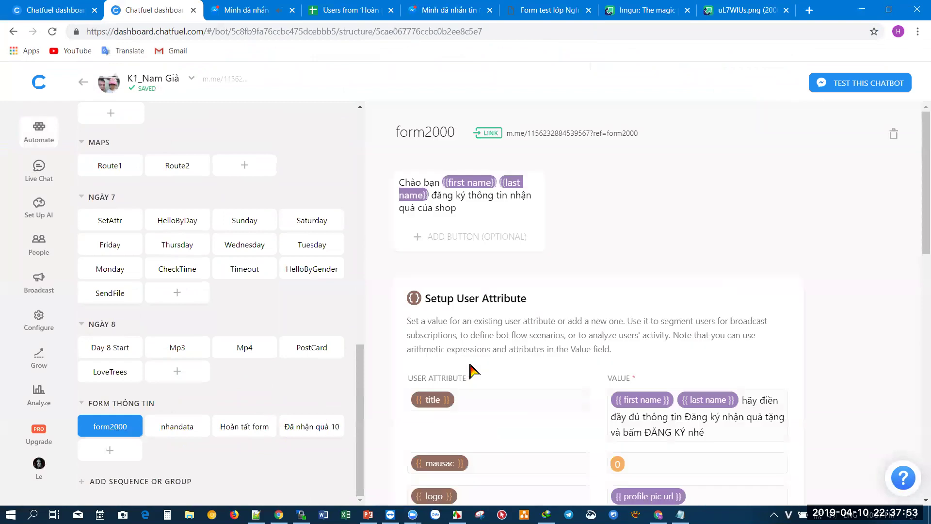
pyautogui.scroll(-10, 472, 370)
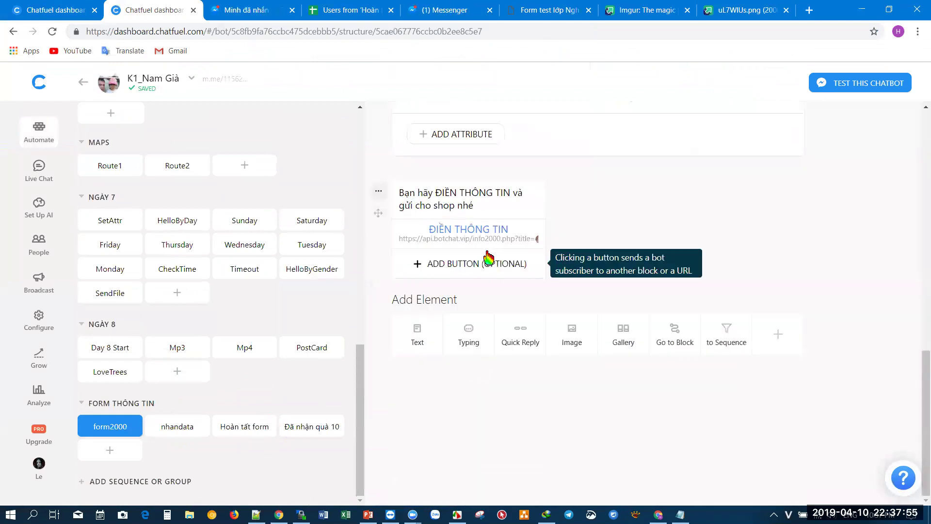
pyautogui.click(38, 326)
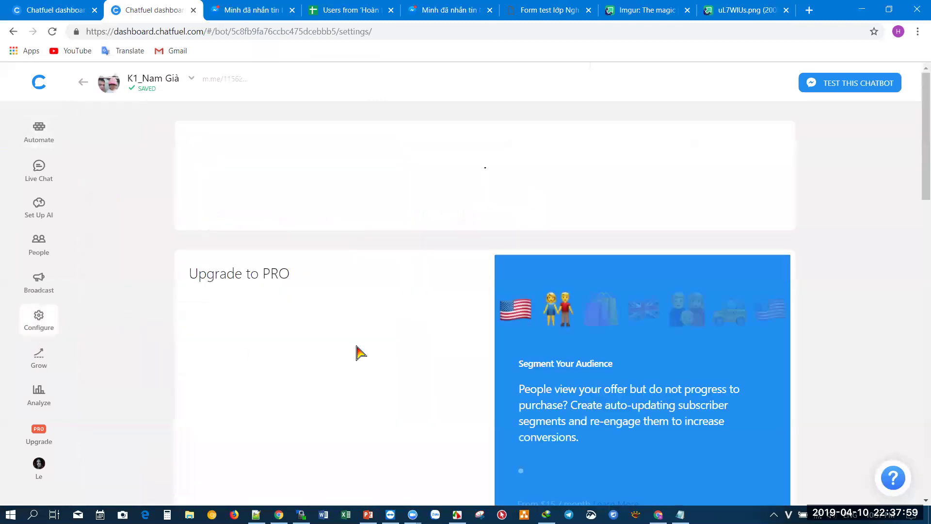
pyautogui.scroll(-4, 361, 352)
pyautogui.scroll(-12, 362, 350)
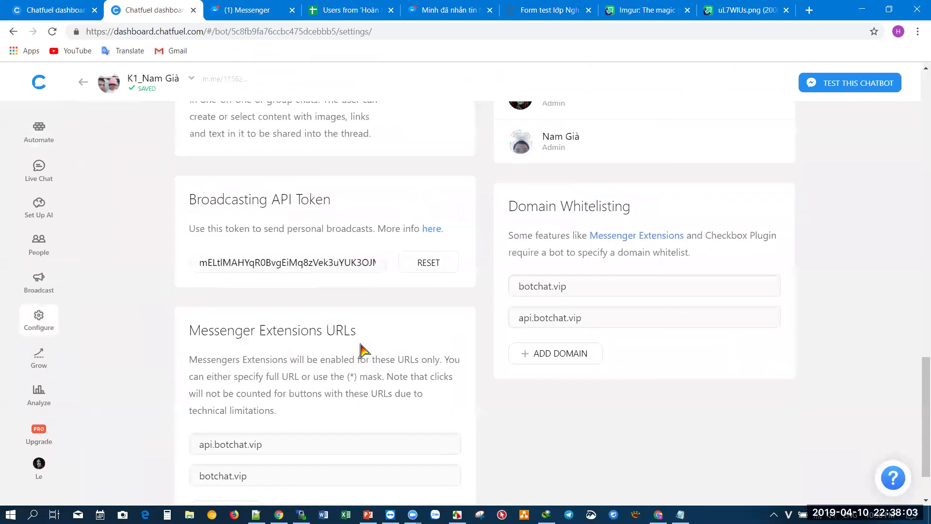
pyautogui.scroll(-2, 368, 349)
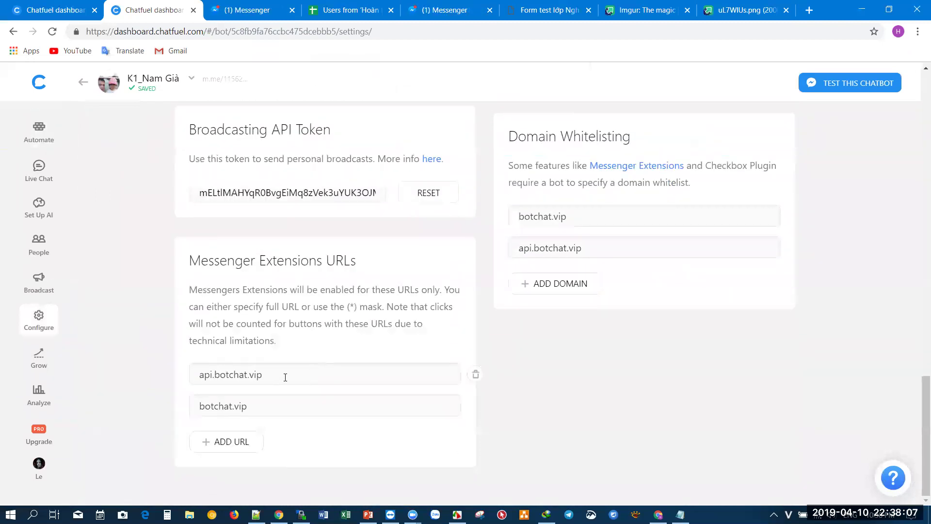
pyautogui.click(201, 375)
pyautogui.write('https://')
pyautogui.press('Right')
pyautogui.press('Right')
pyautogui.press('Right')
pyautogui.press('Right')
pyautogui.press('Right')
pyautogui.press('Right')
pyautogui.press('Right')
pyautogui.press('Right')
pyautogui.press('Right')
pyautogui.press('Right')
pyautogui.press('Right')
pyautogui.write('/')
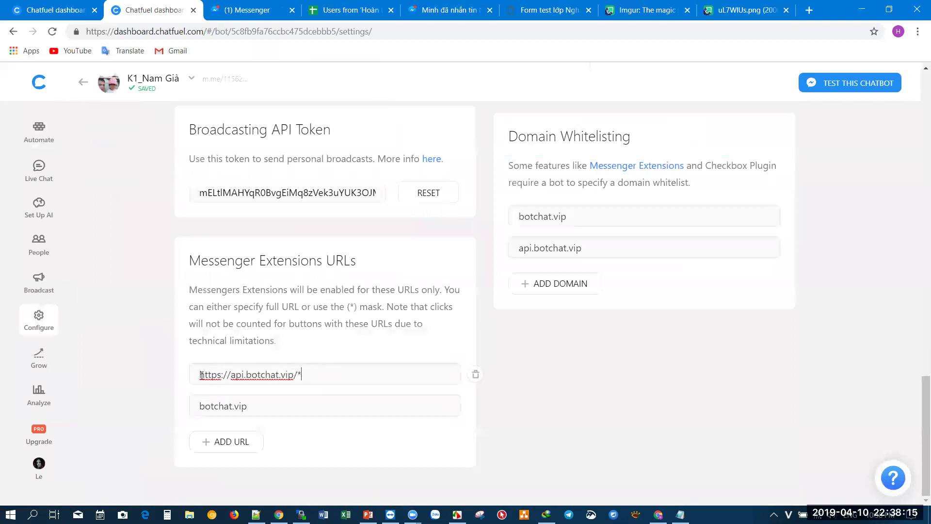
pyautogui.hotkey('ctrl', 'a')
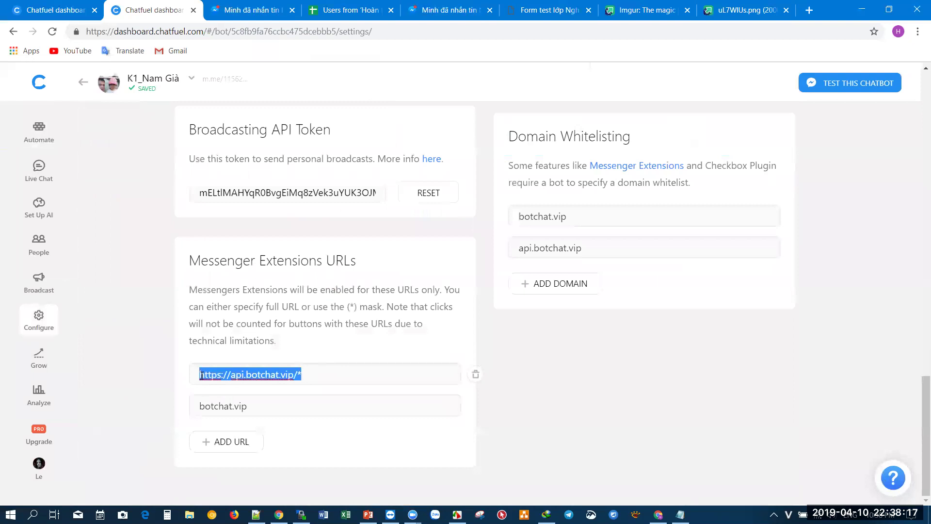
pyautogui.click(339, 311)
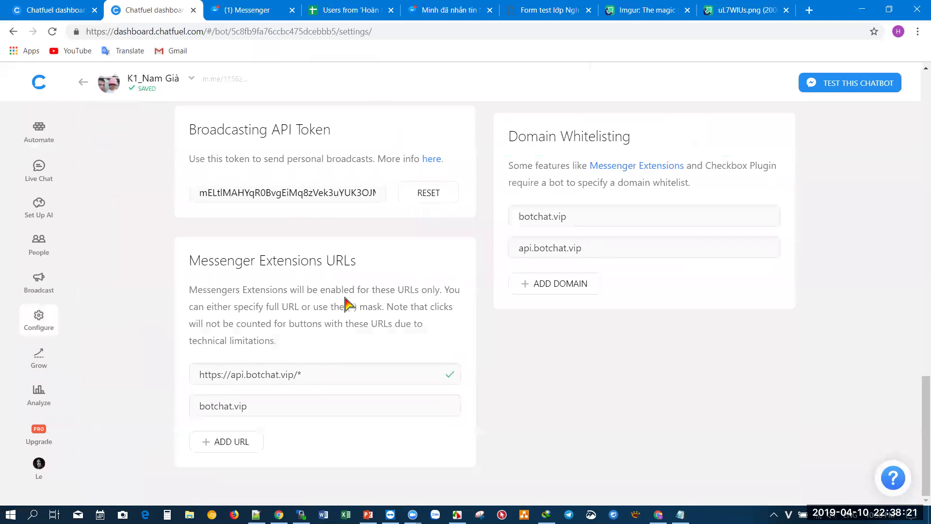
# Step: Open the form2000 block and follow its m.me test link into Messenger
pyautogui.click(42, 141)
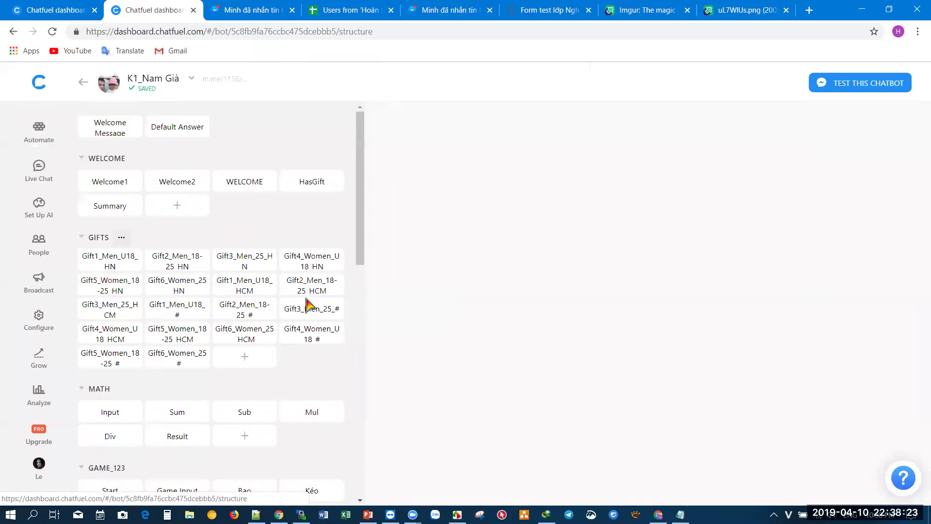
pyautogui.scroll(-15, 264, 371)
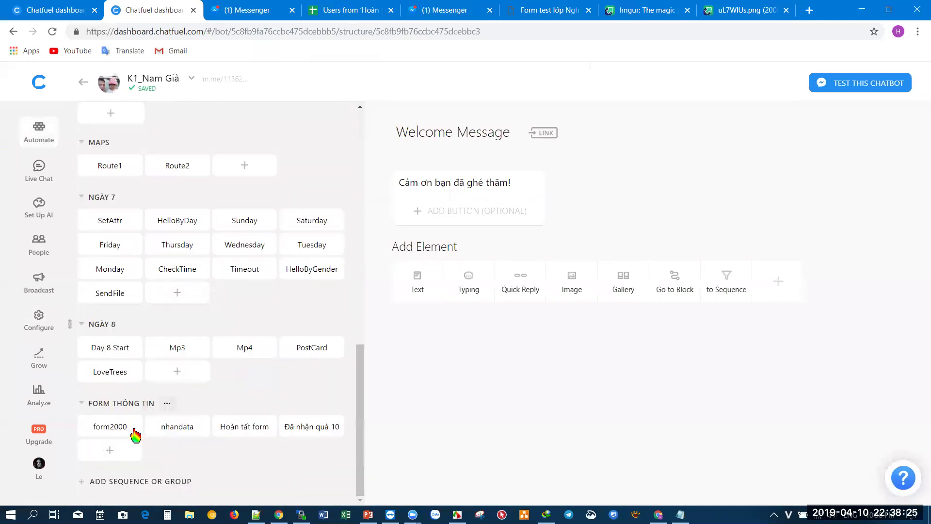
pyautogui.click(107, 426)
pyautogui.click(522, 141)
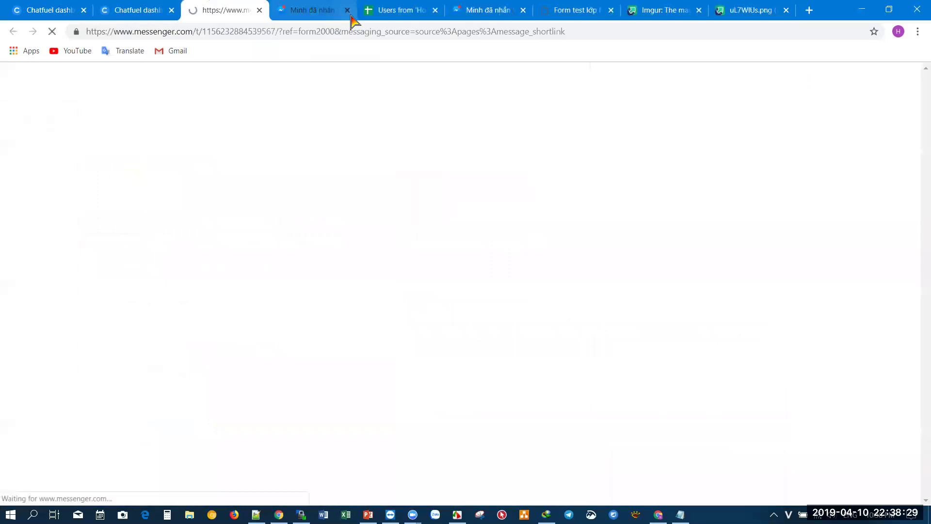
# Step: In the bot chat, open the ĐIỀN THÔNG TIN form to confirm it loads, then close it
pyautogui.click(350, 17)
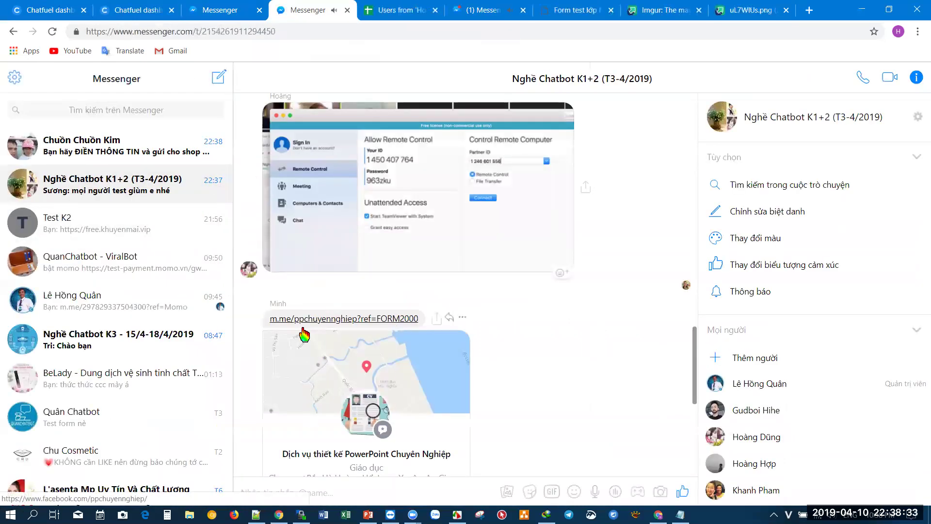
pyautogui.click(232, 10)
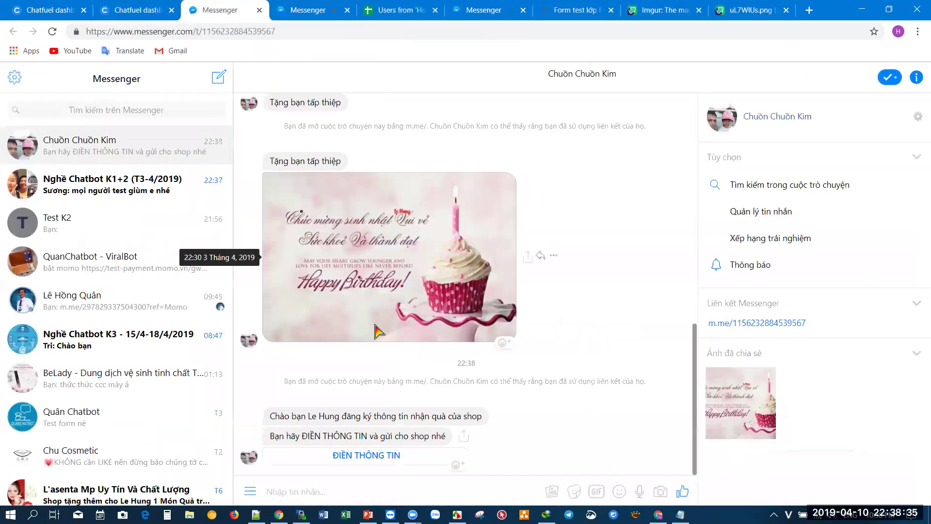
pyautogui.click(373, 455)
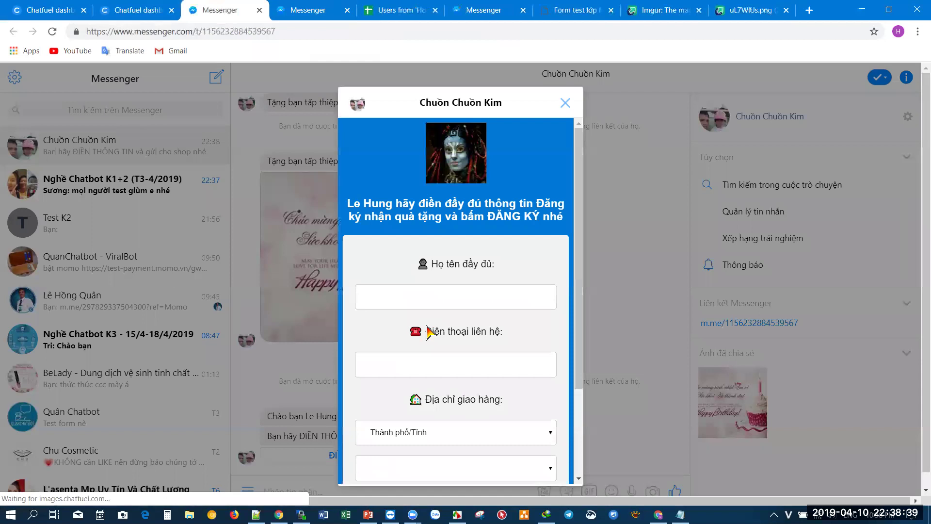
pyautogui.click(566, 103)
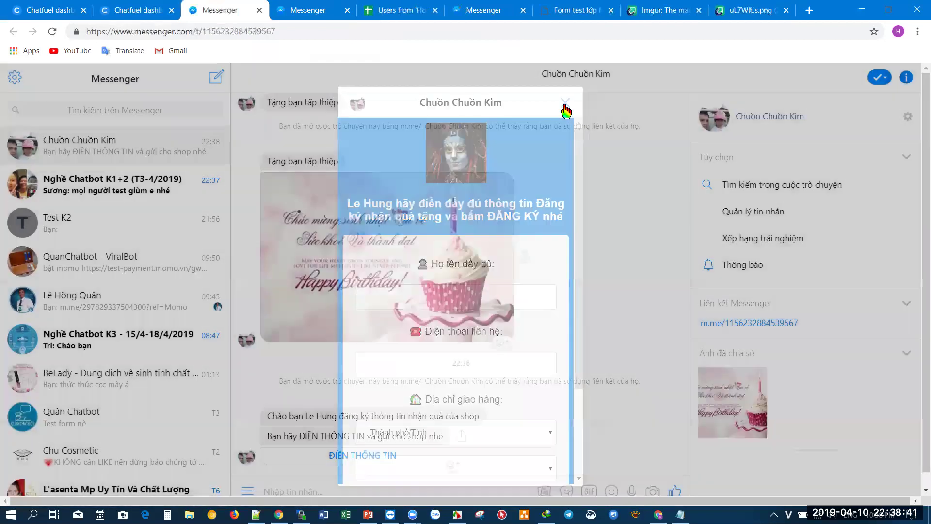
# Step: Switch back to the Shop Quà tặng Account Kit settings in Facebook for Developers
pyautogui.click(138, 10)
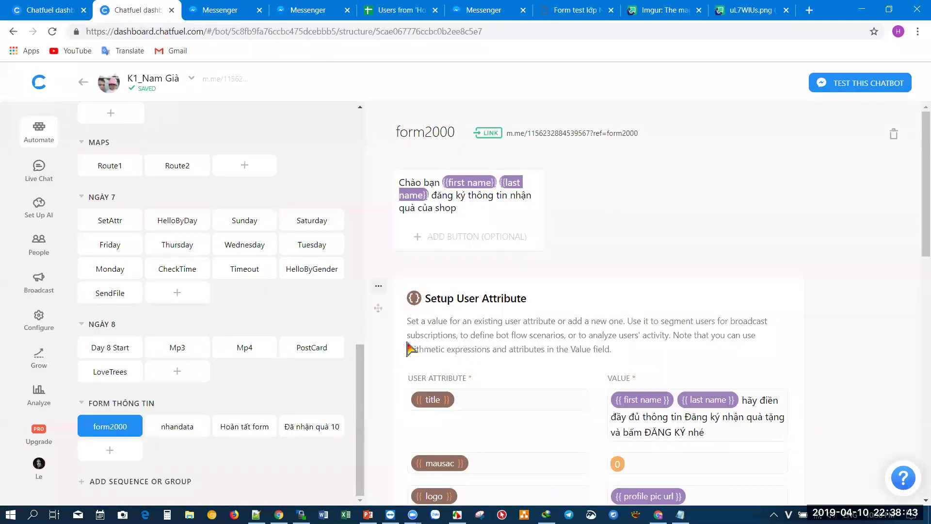
pyautogui.moveTo(658, 515)
pyautogui.hotkey('alt', 'Tab')
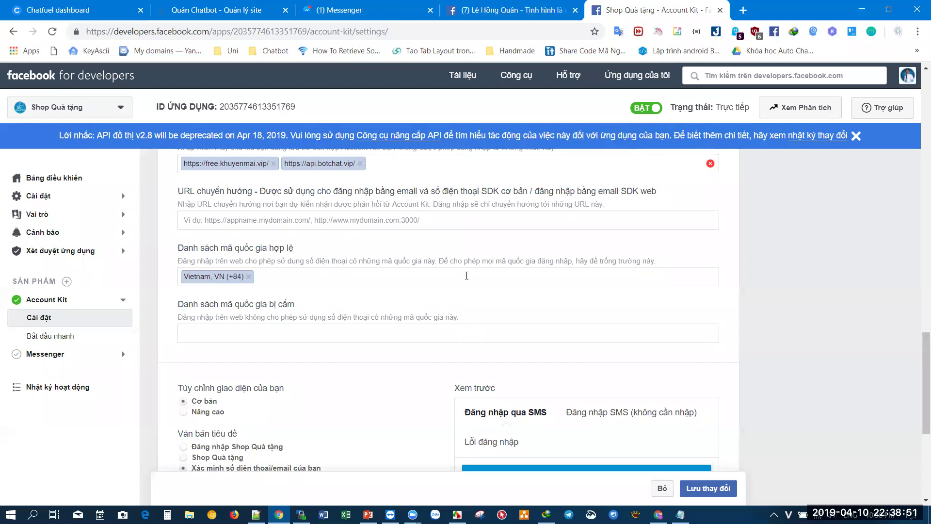
pyautogui.scroll(-5, 467, 275)
pyautogui.scroll(7, 467, 275)
pyautogui.scroll(-3, 467, 276)
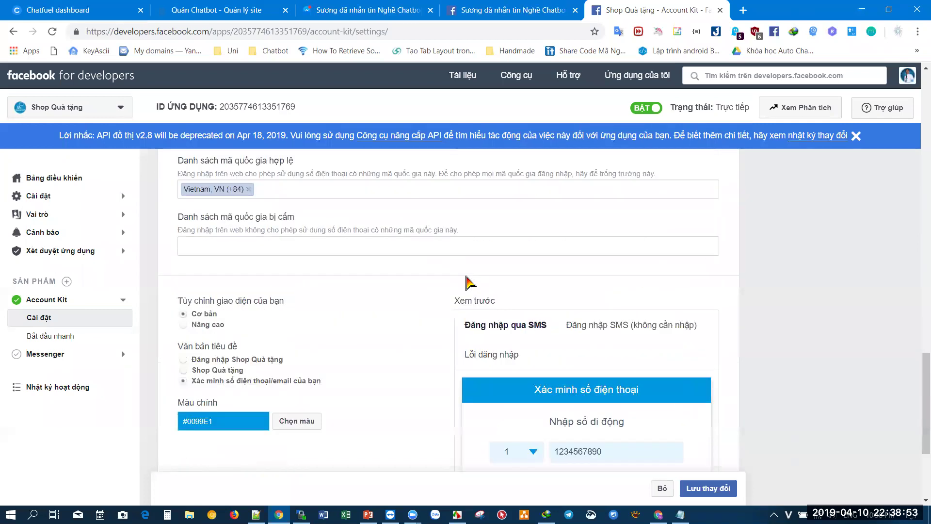
pyautogui.scroll(3, 467, 281)
pyautogui.moveTo(712, 259)
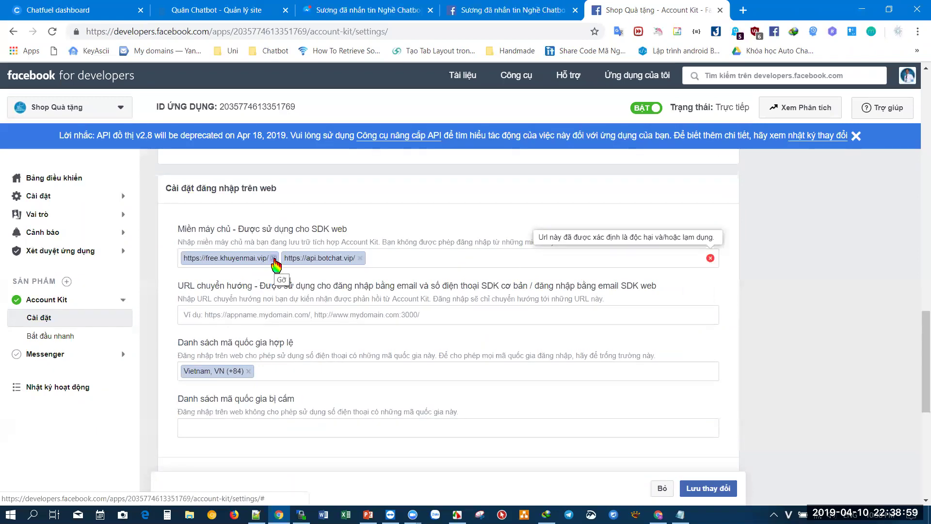
# Step: Remove the flagged free.khuyenmai.vip domain and save, leaving only api.botchat.vip
pyautogui.click(274, 258)
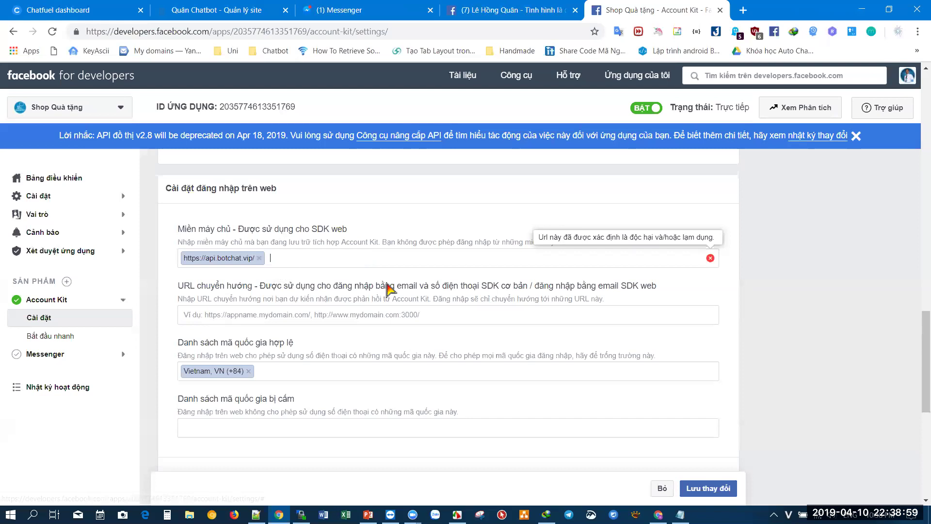
pyautogui.click(715, 492)
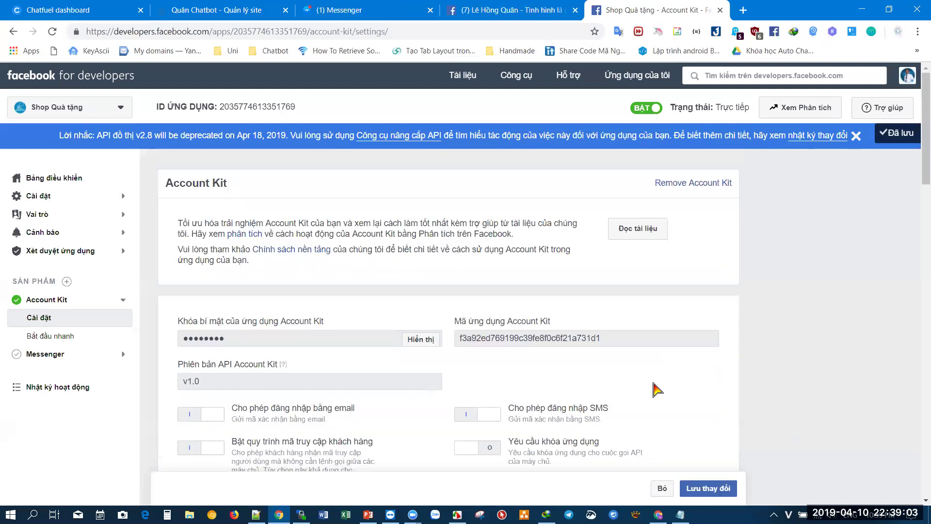
pyautogui.scroll(-12, 658, 389)
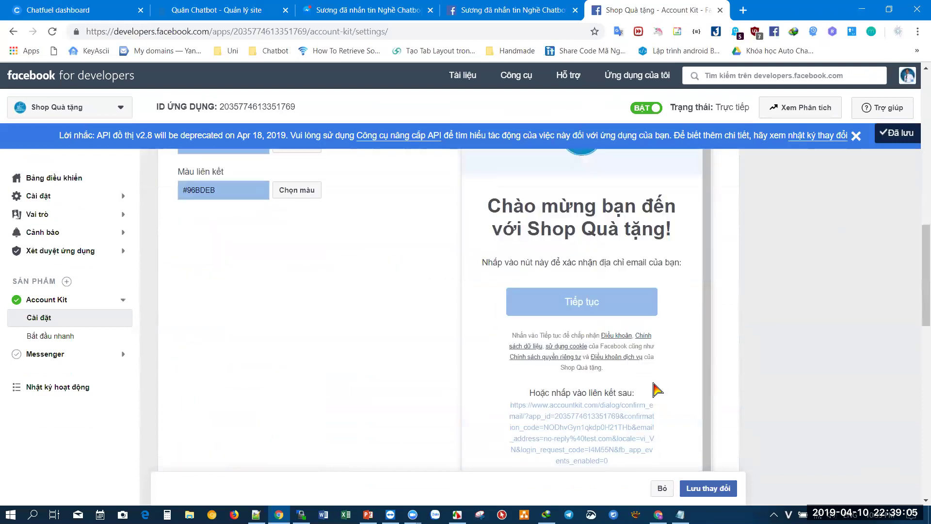
pyautogui.scroll(10, 297, 370)
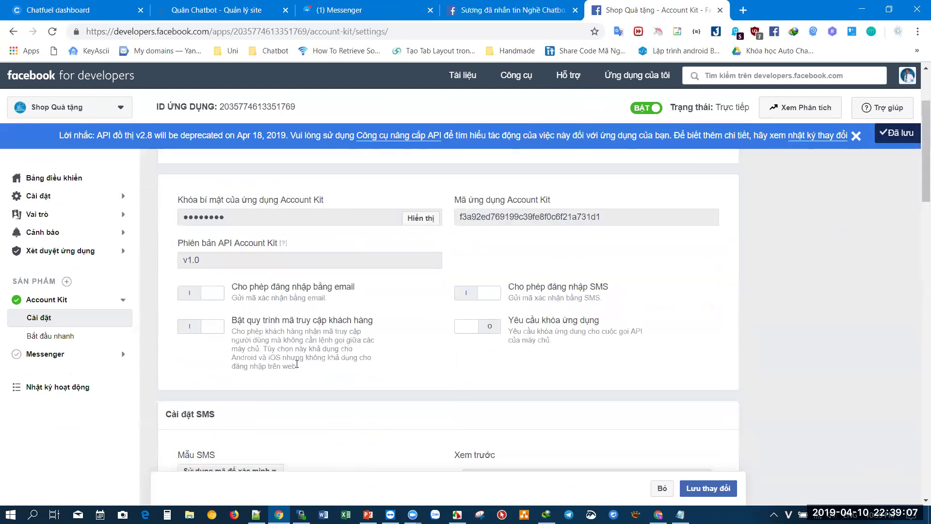
pyautogui.scroll(3, 296, 364)
pyautogui.scroll(-10, 297, 363)
pyautogui.scroll(-4, 297, 364)
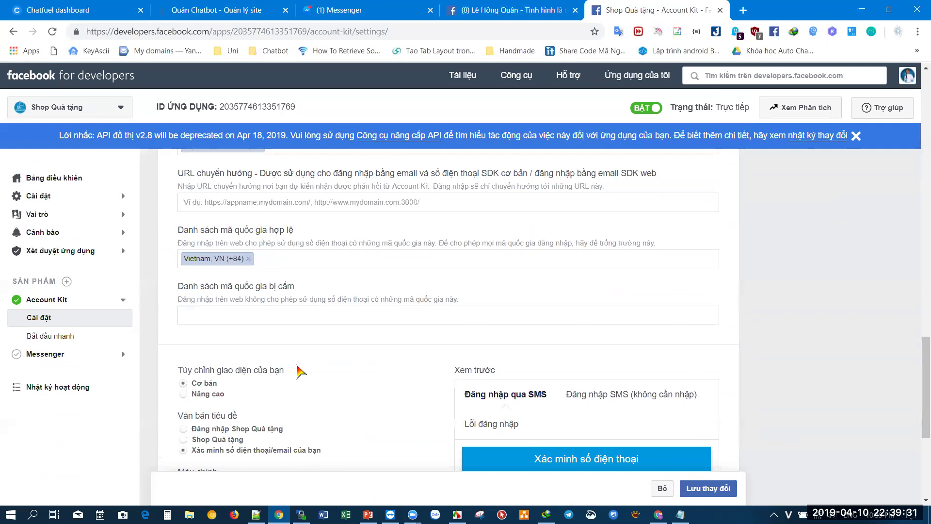
# Step: In a new tab, load api.botchat.vip/infosms.php
pyautogui.hotkey('ctrl', 't')
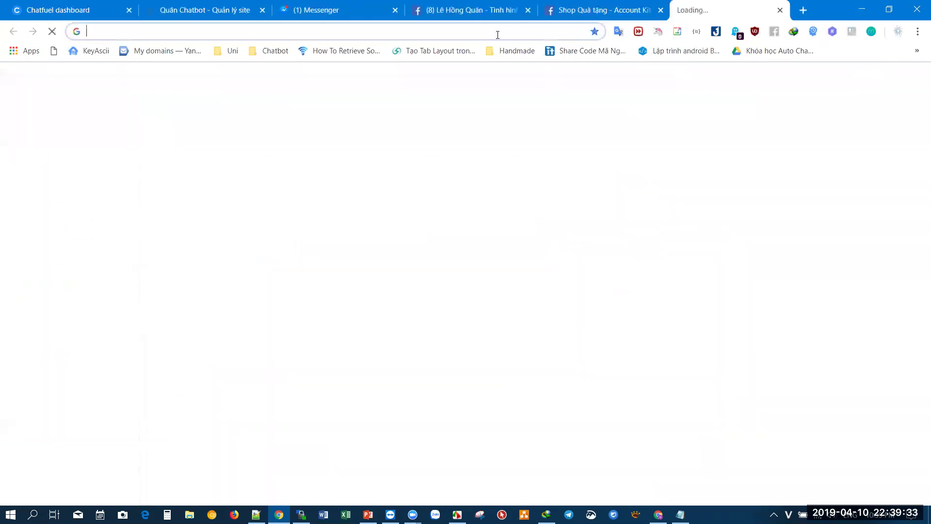
pyautogui.write('api.botchat.vip')
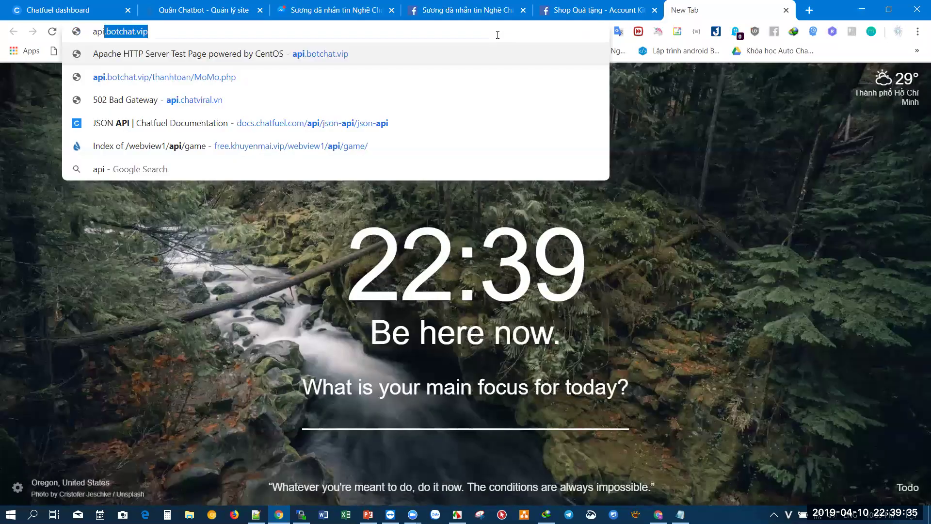
pyautogui.press('Right')
pyautogui.write('/')
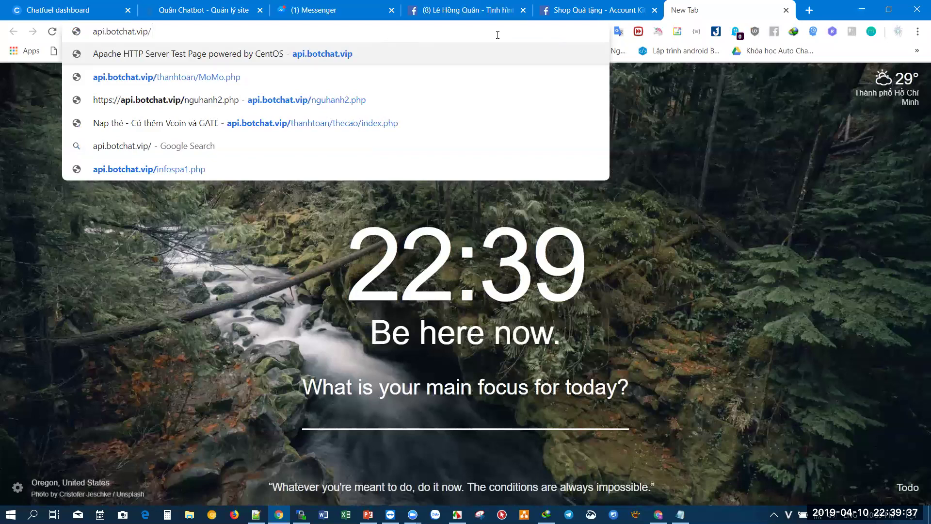
pyautogui.write('inf')
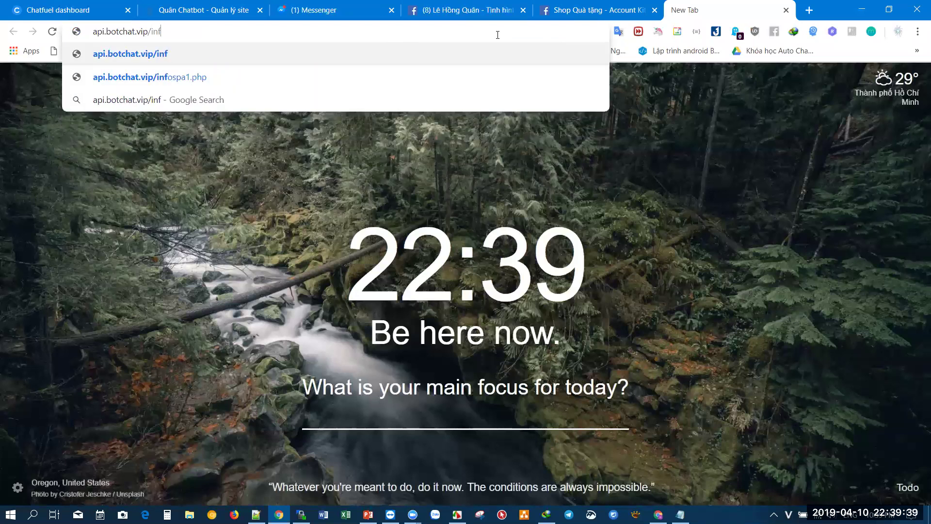
pyautogui.write('osms')
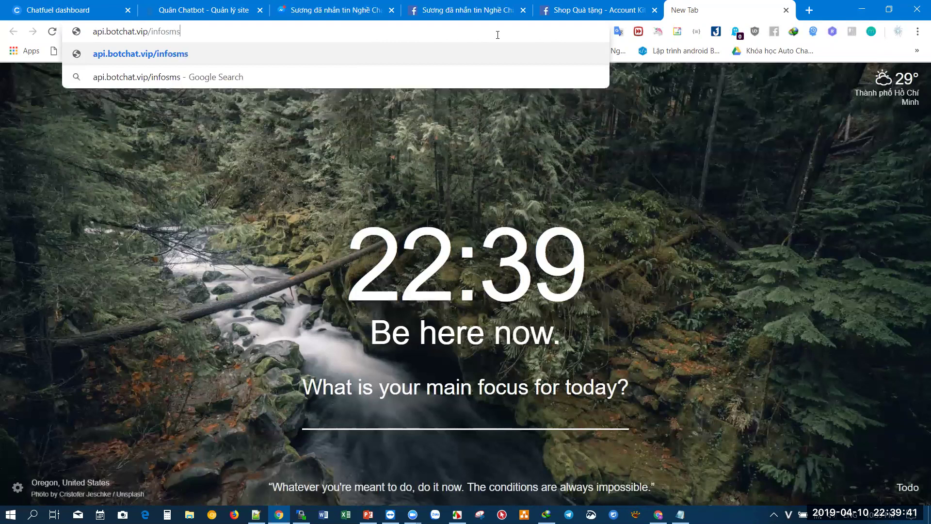
pyautogui.write('.php')
pyautogui.press('Return')
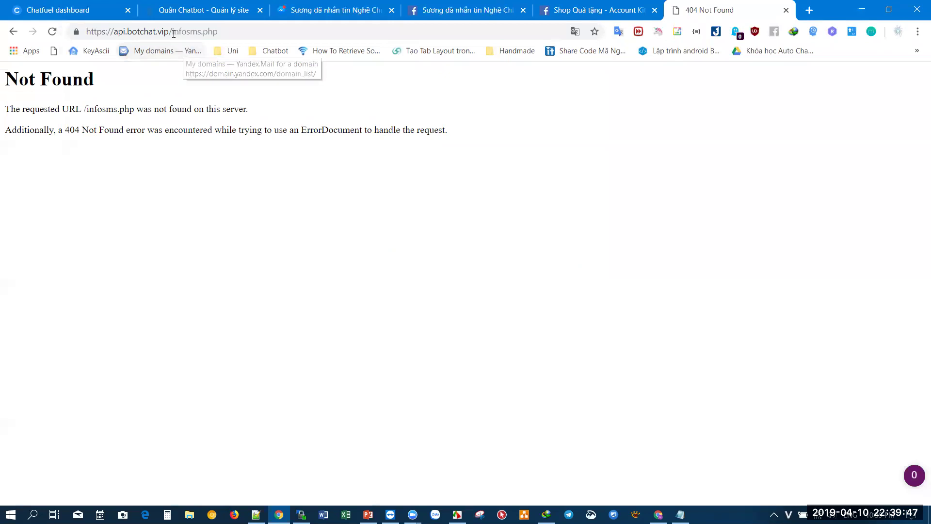
# Step: After checking the server file listing, correct the address to infochecksms.php and load it
pyautogui.click(186, 31)
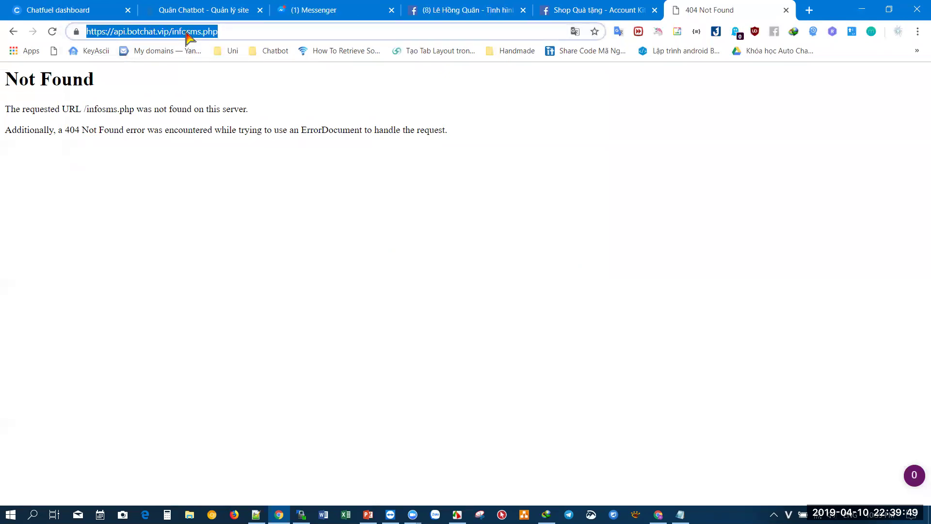
pyautogui.click(301, 515)
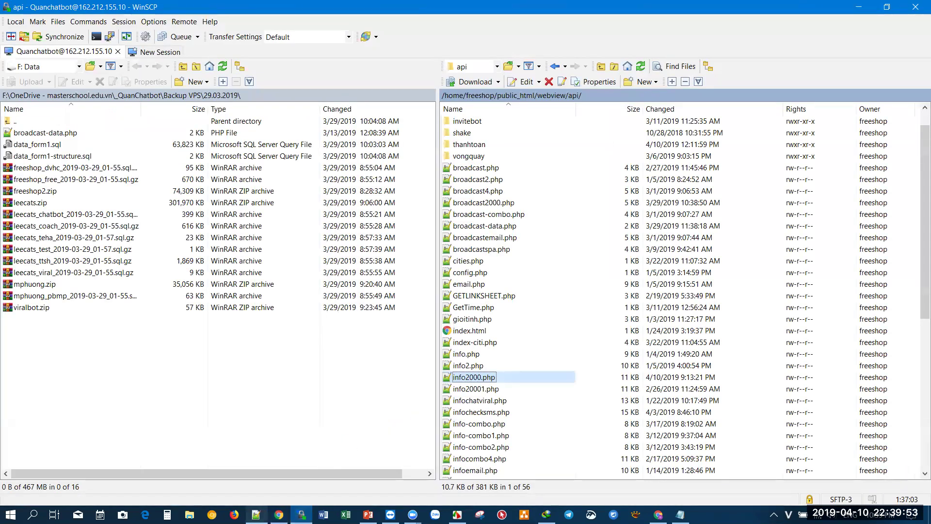
pyautogui.hotkey('alt', 'Tab')
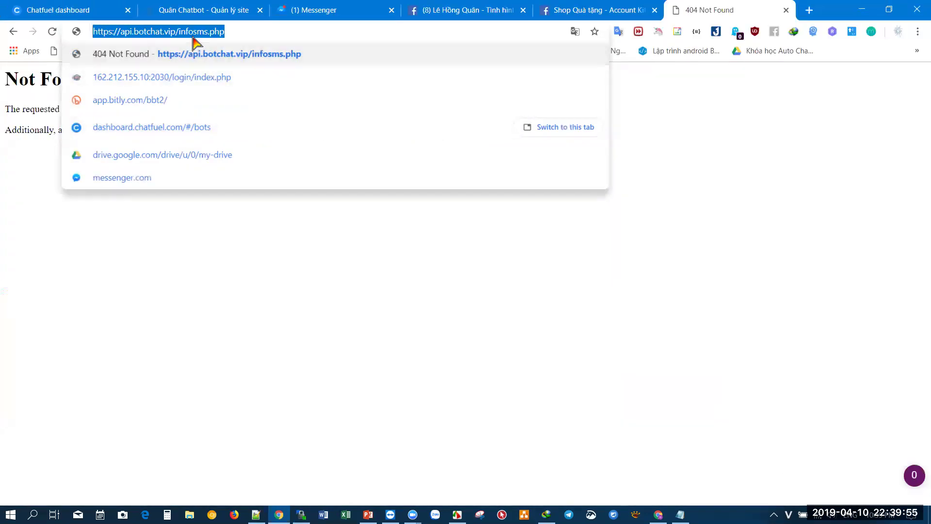
pyautogui.click(193, 32)
pyautogui.write('check')
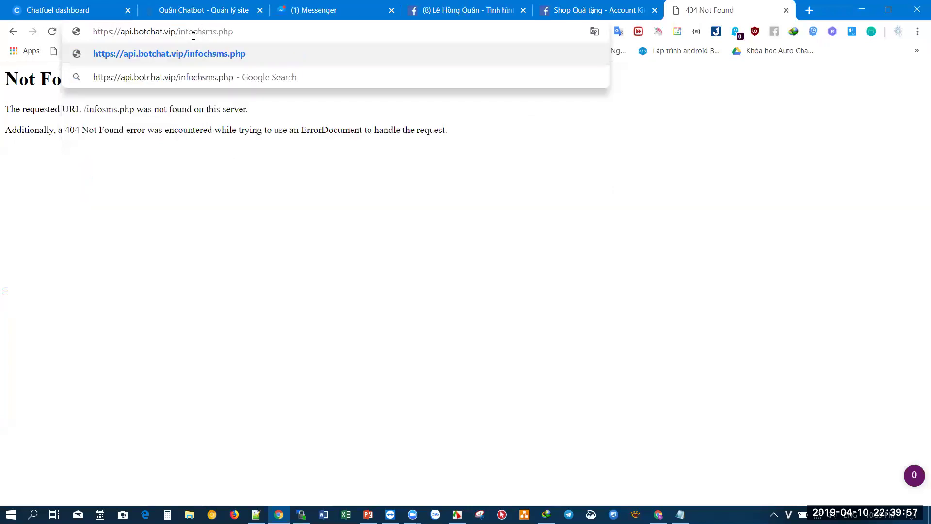
pyautogui.press('Return')
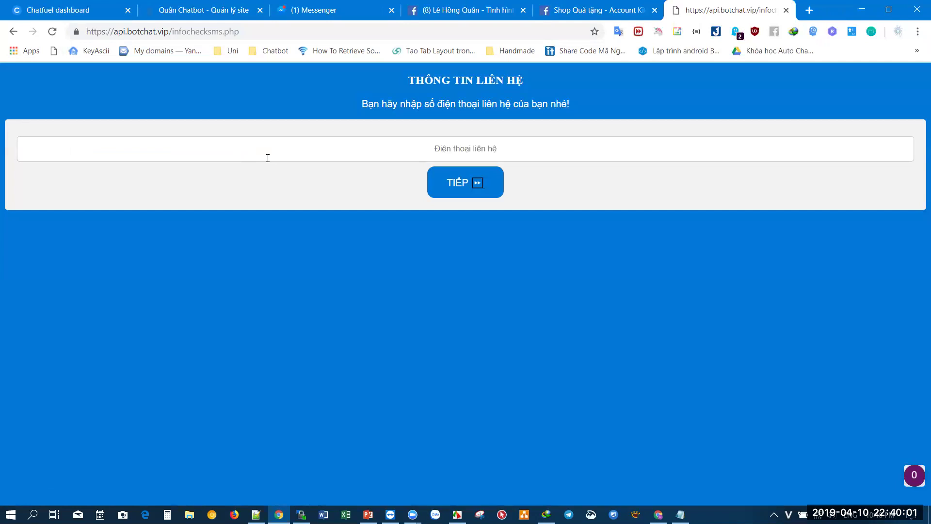
# Step: Verify the autofilled contact phone with an SMS code to reach the delivery form
pyautogui.click(267, 158)
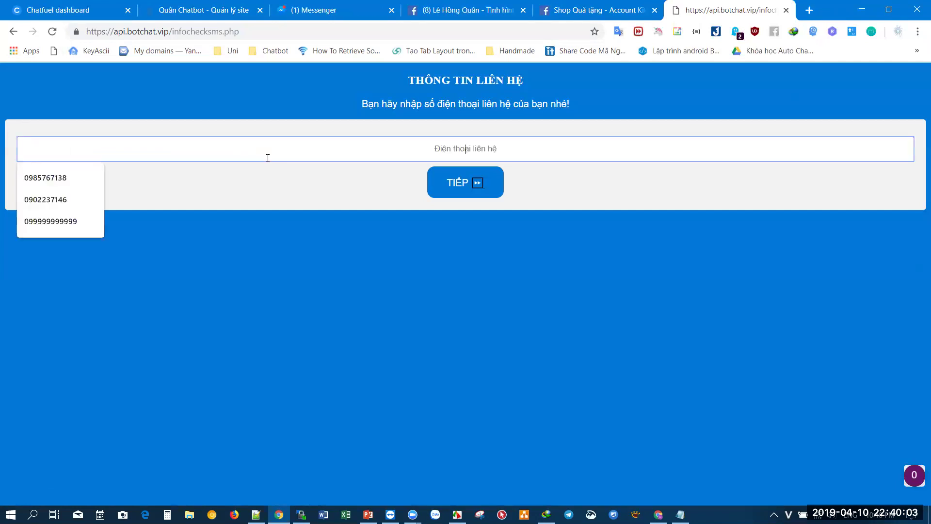
pyautogui.click(56, 178)
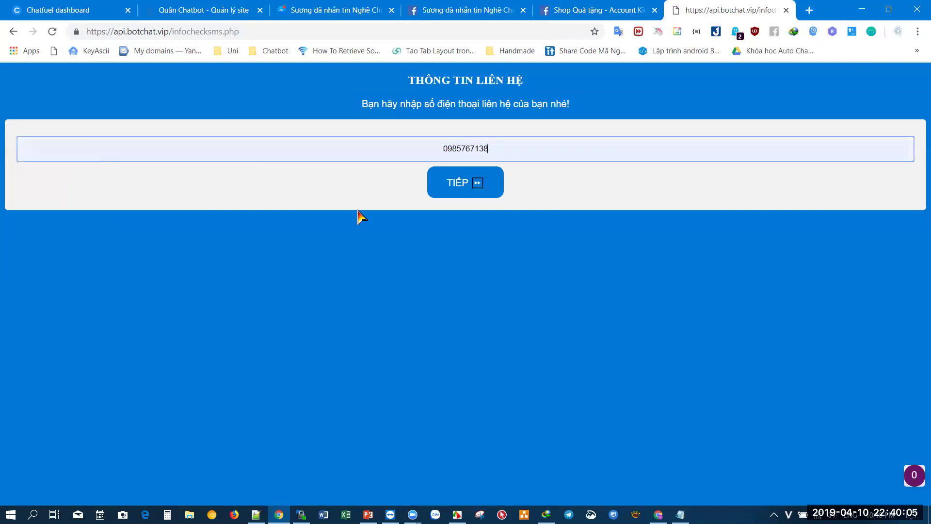
pyautogui.click(469, 192)
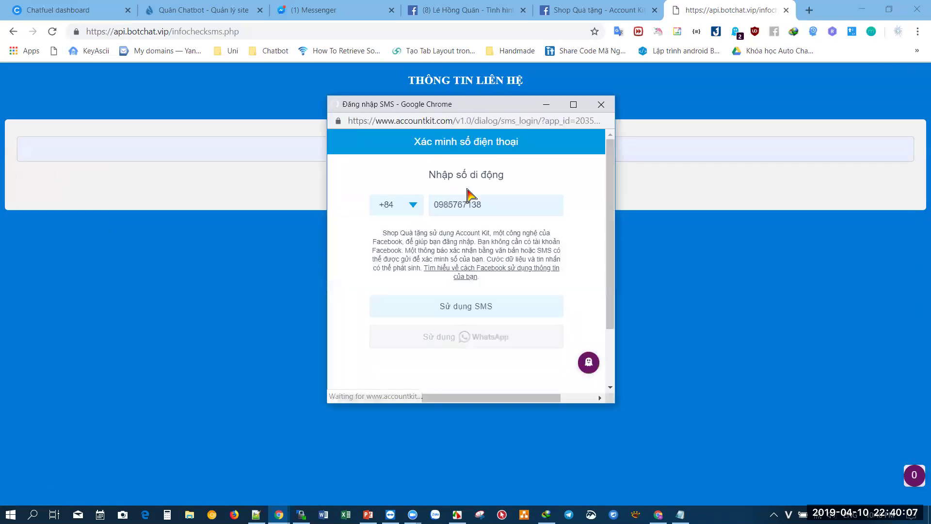
pyautogui.click(516, 305)
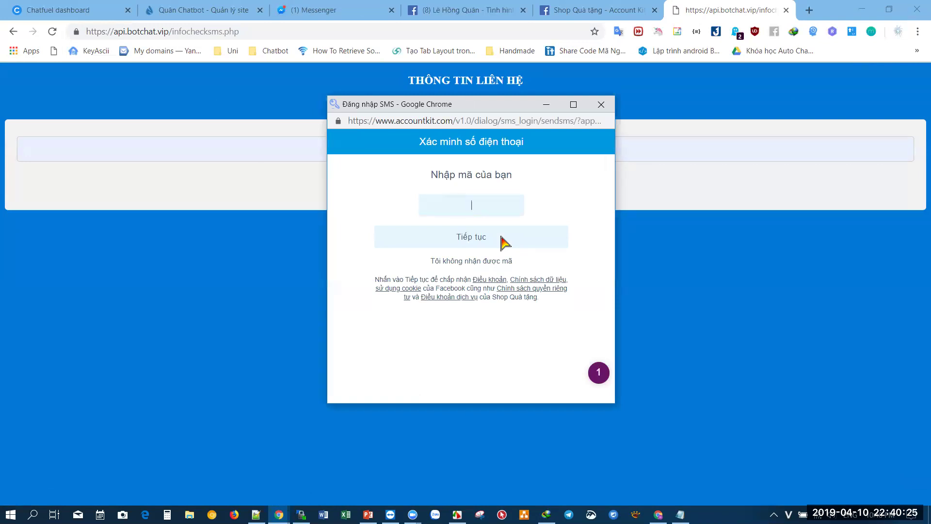
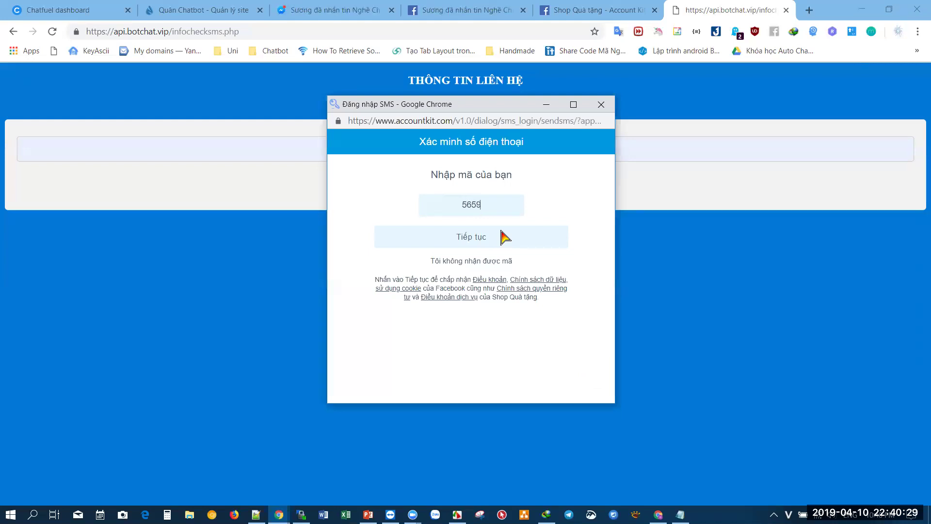
pyautogui.click(505, 237)
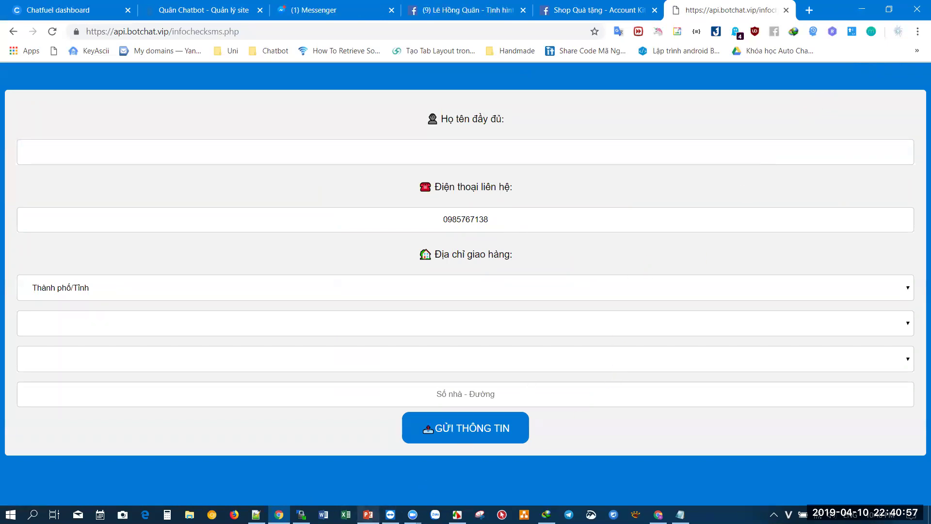
pyautogui.click(368, 514)
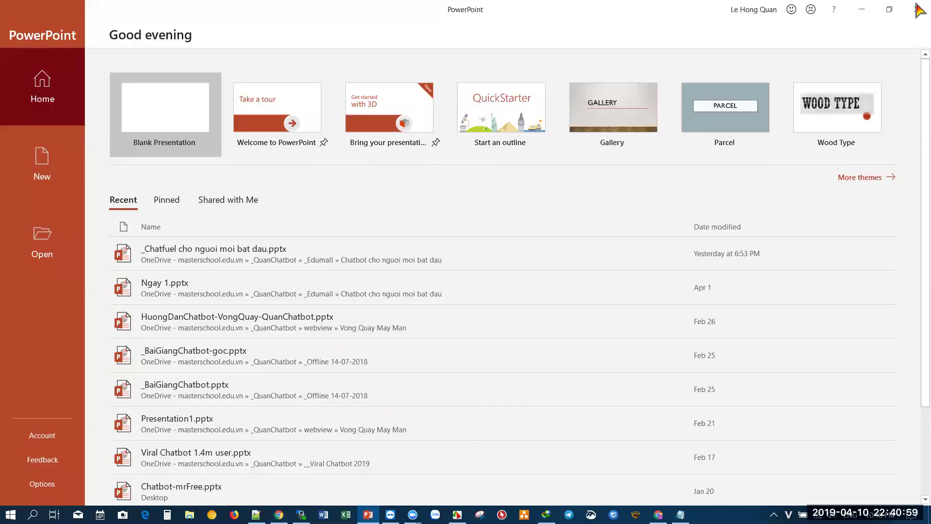
# Step: Close PowerPoint and follow the m.me/ppchuyennghiep?ref=FORM2000 link from the Nghề Chatbot K1+2 chat
pyautogui.click(919, 9)
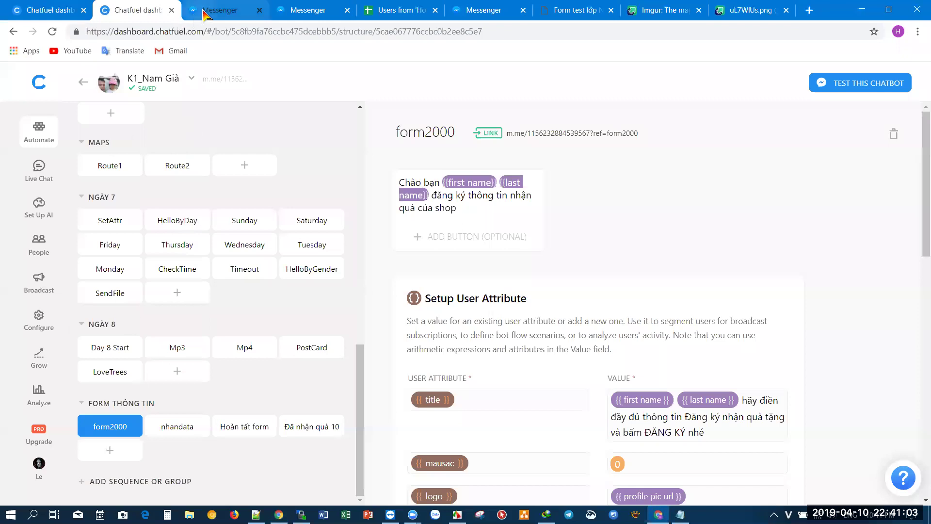
pyautogui.click(204, 15)
pyautogui.click(318, 10)
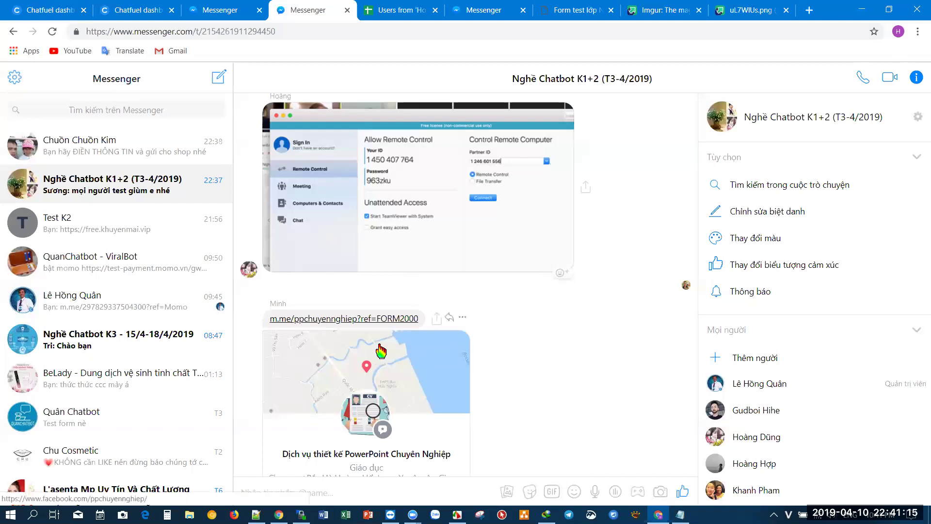
pyautogui.click(390, 320)
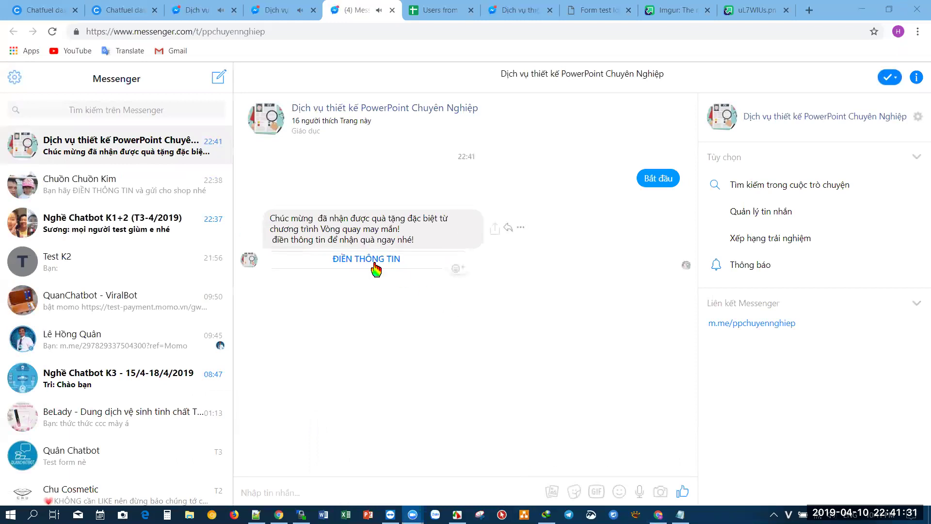
# Step: Open the ĐIỀN THÔNG TIN form and enter test name 'AAA' and the verified phone number
pyautogui.click(376, 268)
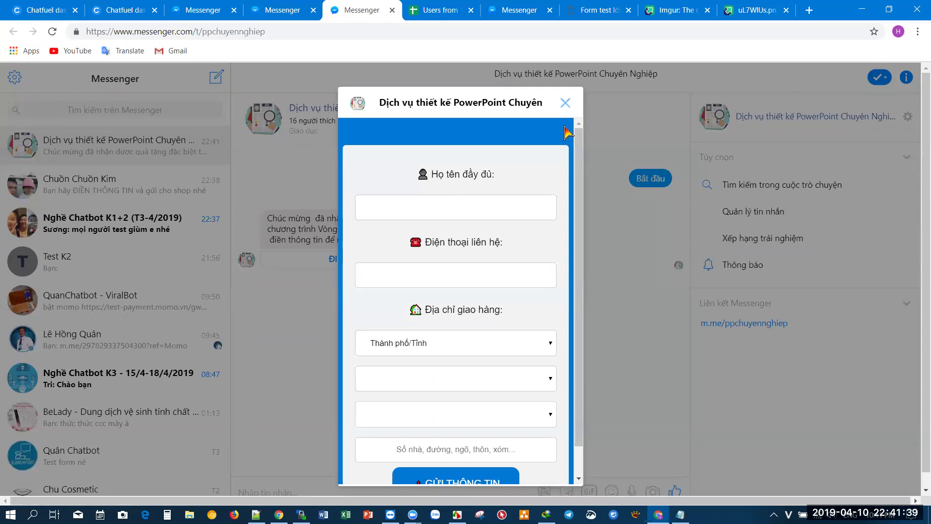
pyautogui.click(476, 208)
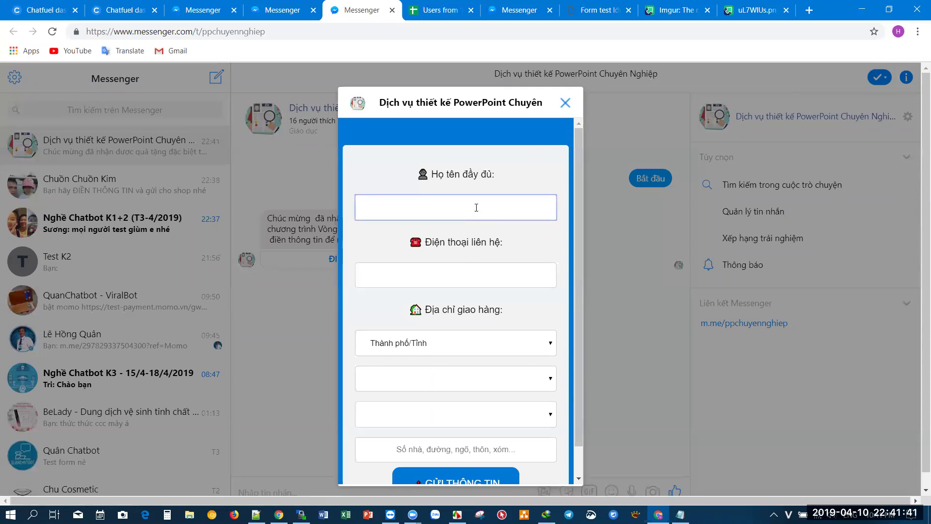
pyautogui.write('AAA')
pyautogui.click(480, 279)
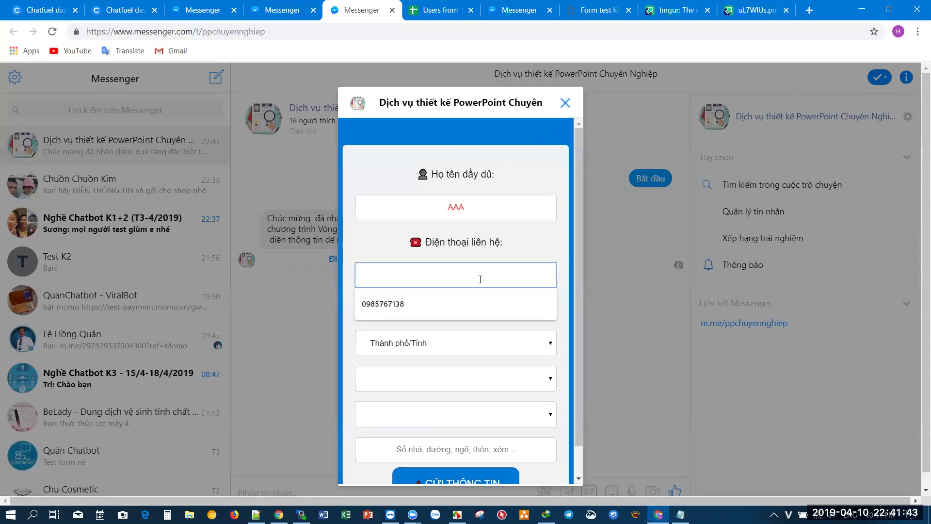
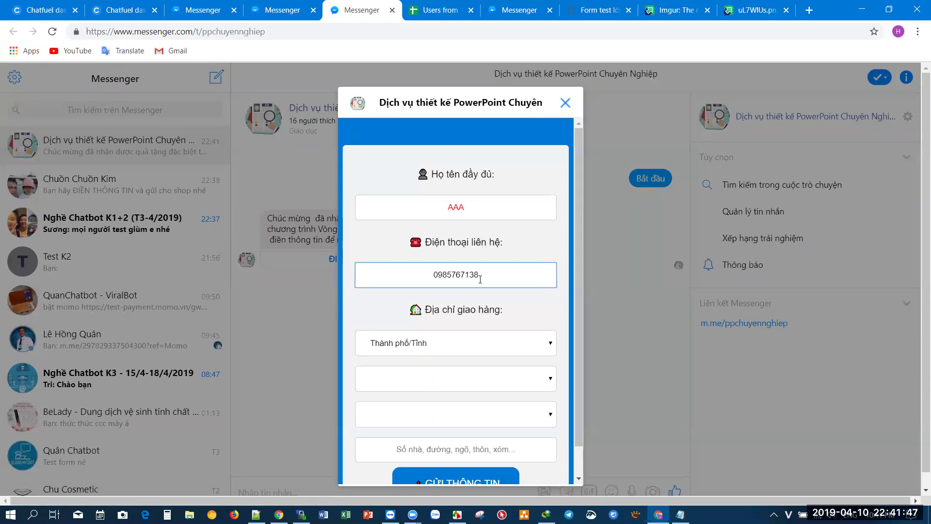
# Step: Choose the province, district and commune, enter the street address, and submit with GỬI THÔNG TIN
pyautogui.click(480, 341)
pyautogui.click(470, 311)
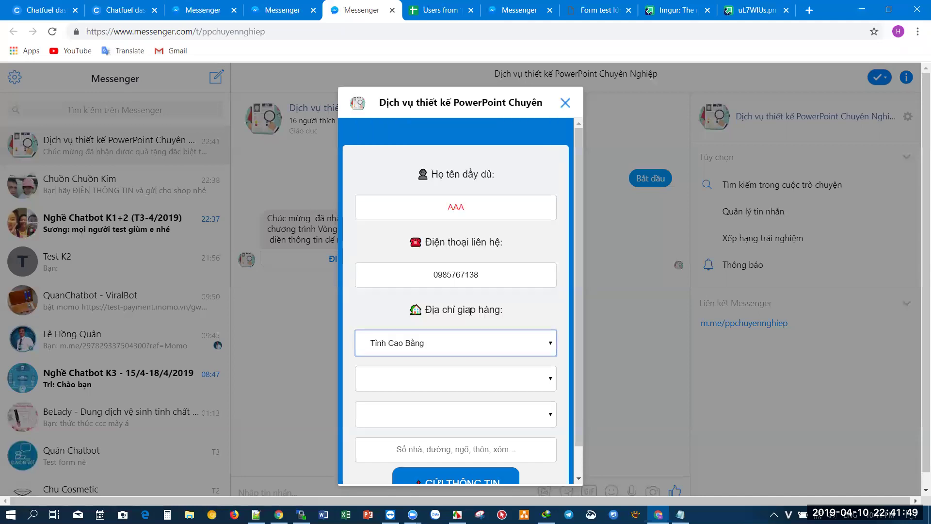
pyautogui.click(483, 379)
pyautogui.click(475, 342)
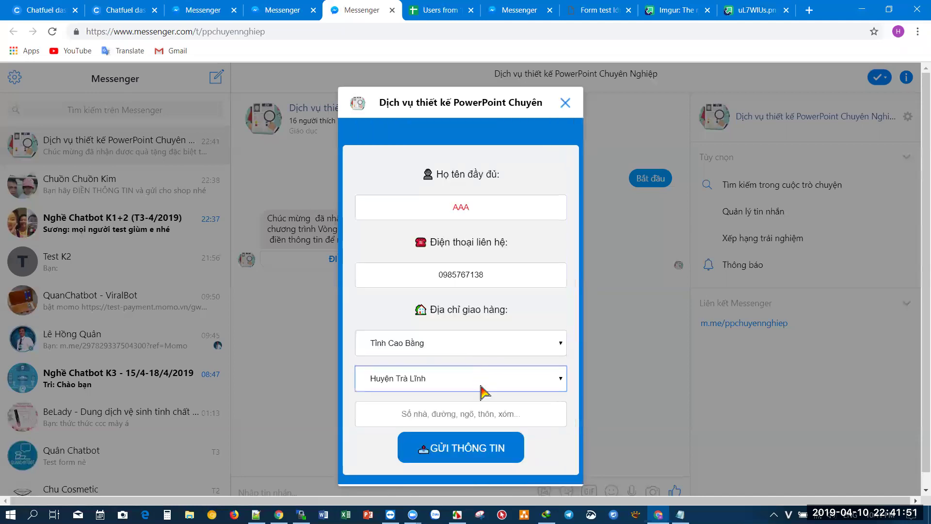
pyautogui.click(480, 414)
pyautogui.click(480, 370)
pyautogui.click(479, 450)
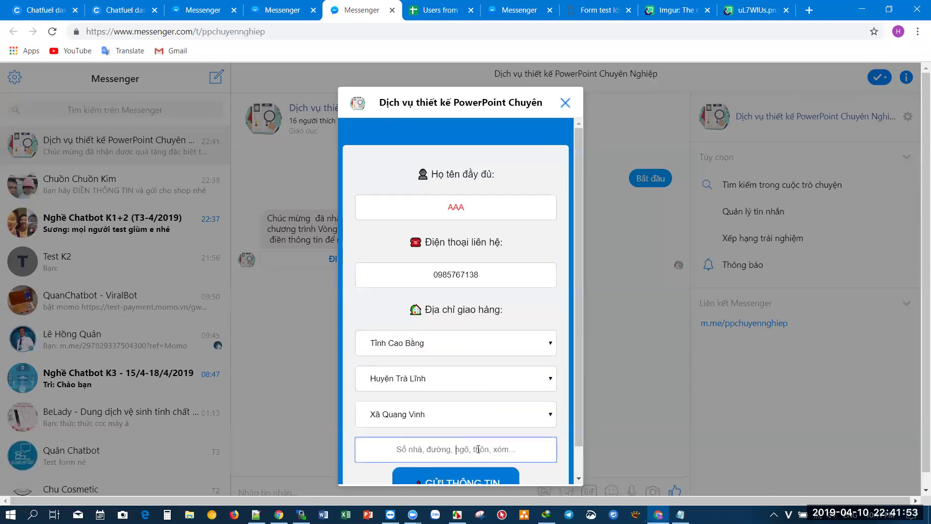
pyautogui.write('999')
pyautogui.scroll(-1, 478, 449)
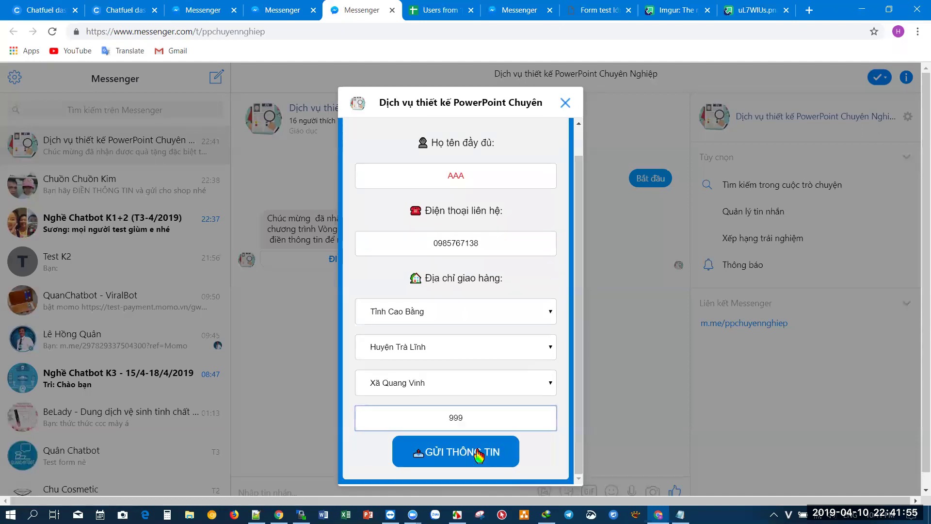
pyautogui.click(478, 454)
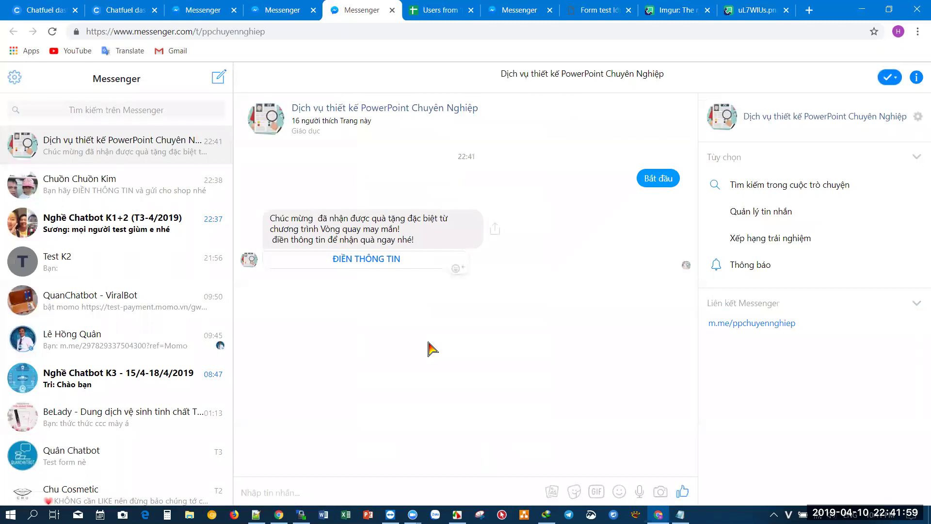
# Step: View the PowerPoint contact form's frame source and inspect its URL parameters, including mausac
pyautogui.click(382, 262)
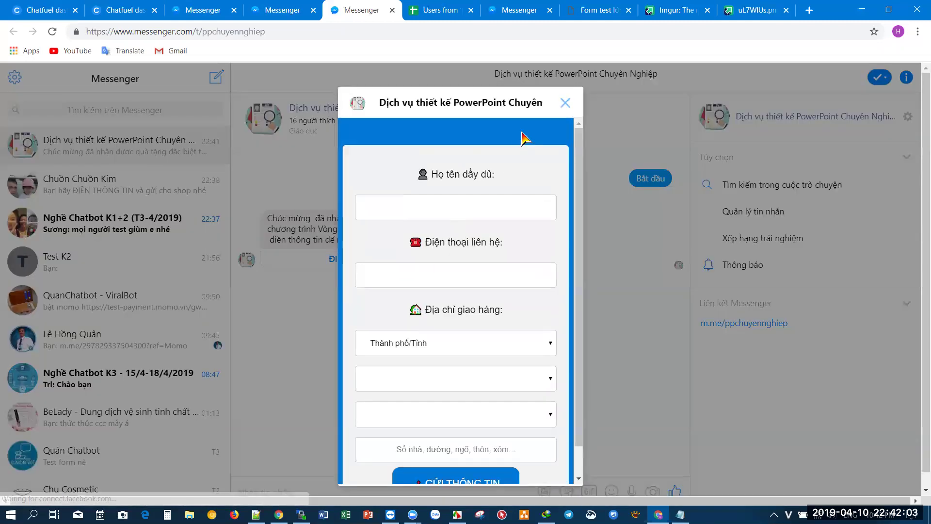
pyautogui.rightClick(523, 137)
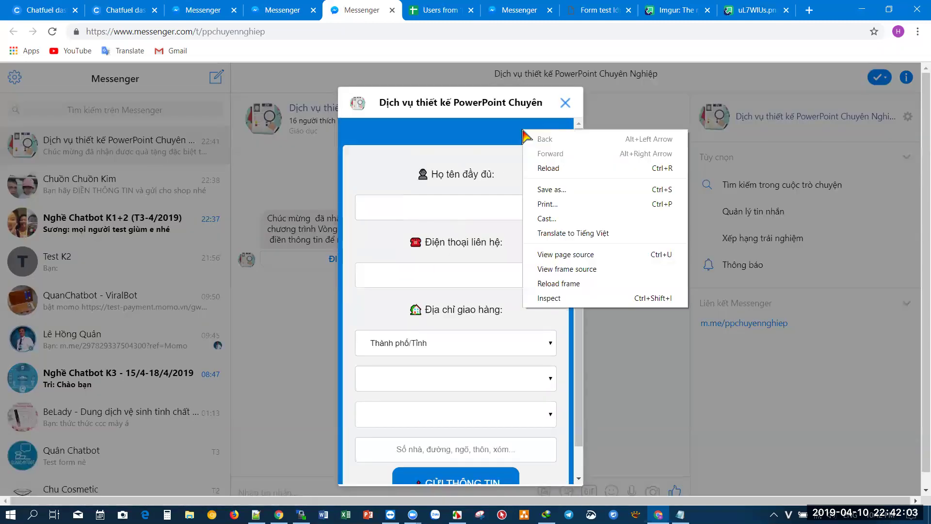
pyautogui.click(551, 269)
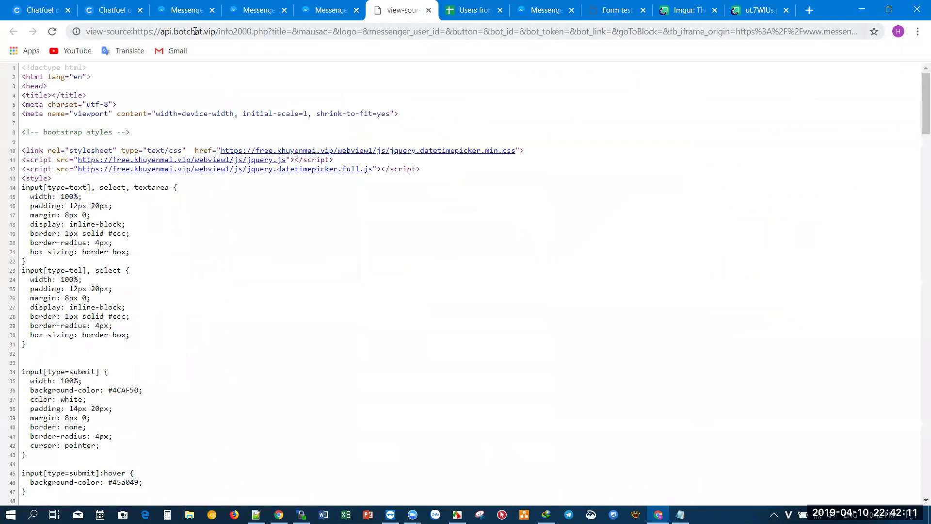
pyautogui.click(293, 31)
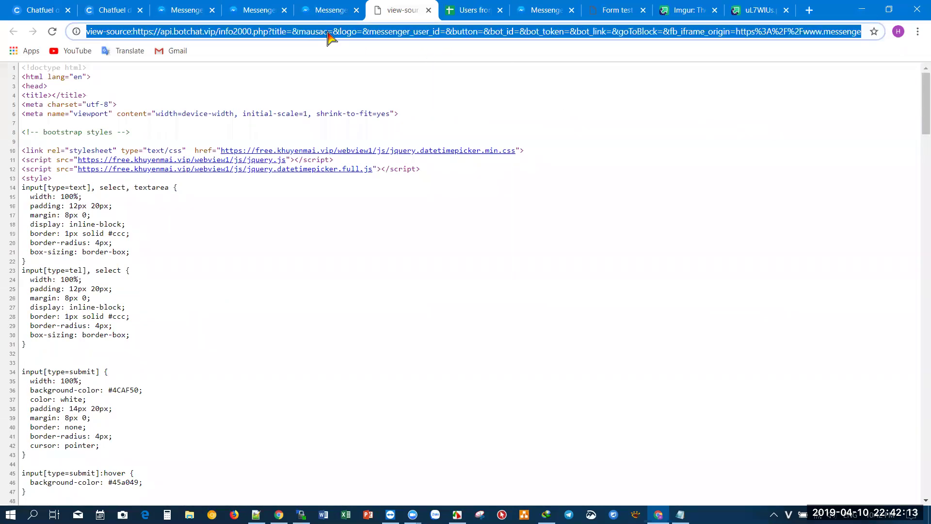
pyautogui.click(327, 32)
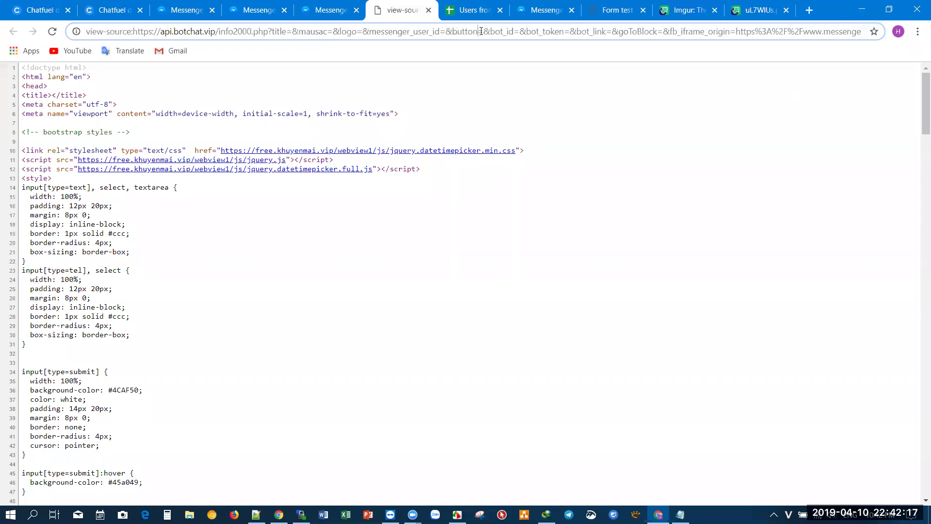
pyautogui.moveTo(636, 31); pyautogui.dragTo(835, 34)
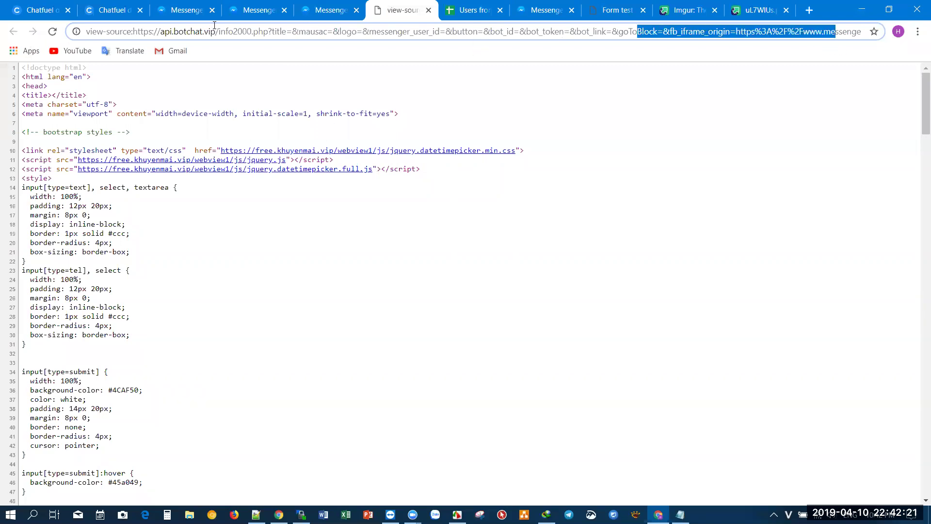
pyautogui.click(429, 10)
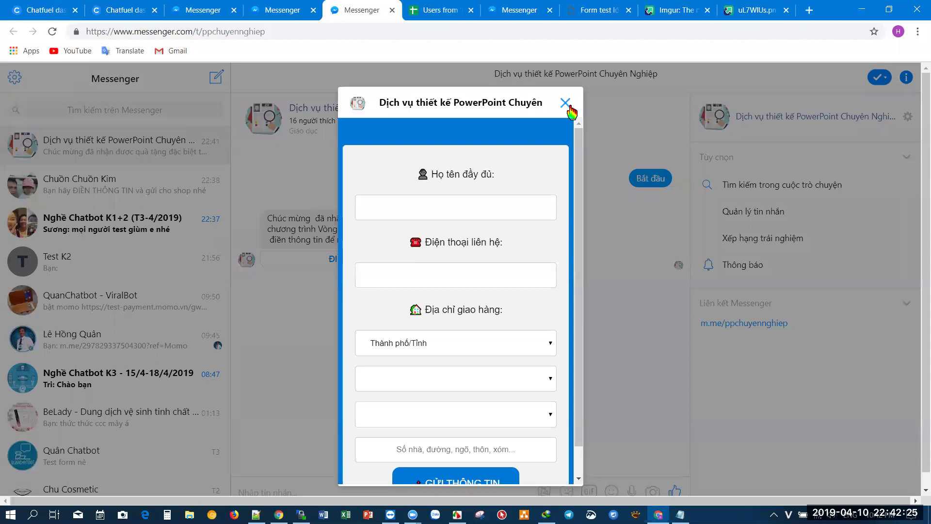
pyautogui.click(563, 100)
# Step: Reopen the form's frame source, select its empty query parameters, then return to Messenger chats
pyautogui.click(364, 261)
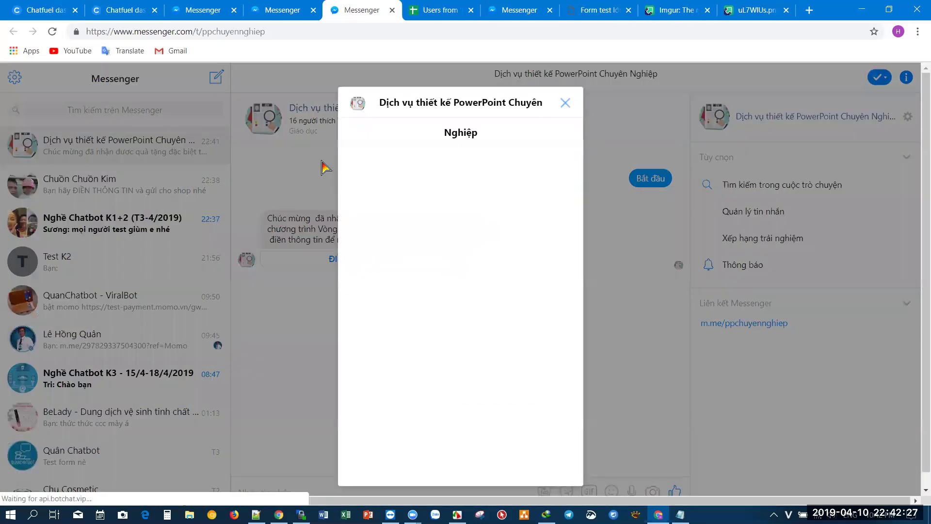
pyautogui.rightClick(499, 138)
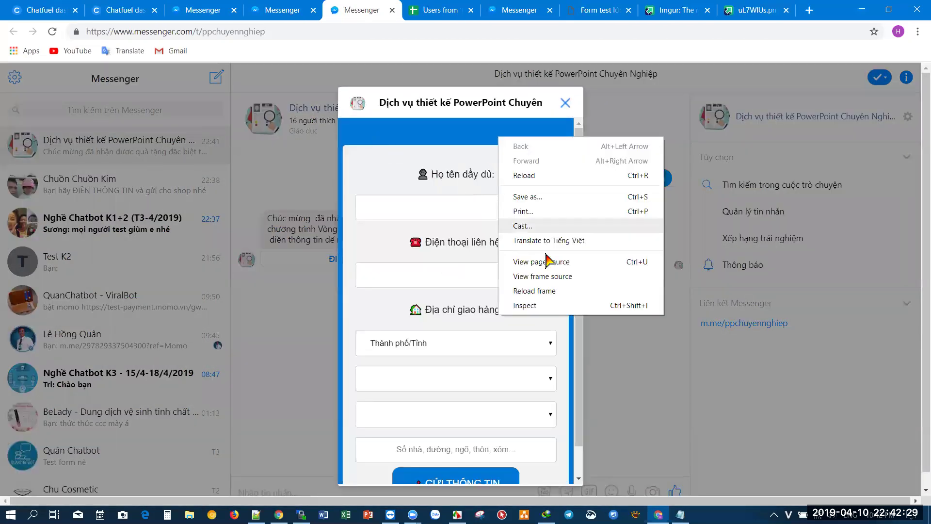
pyautogui.click(552, 277)
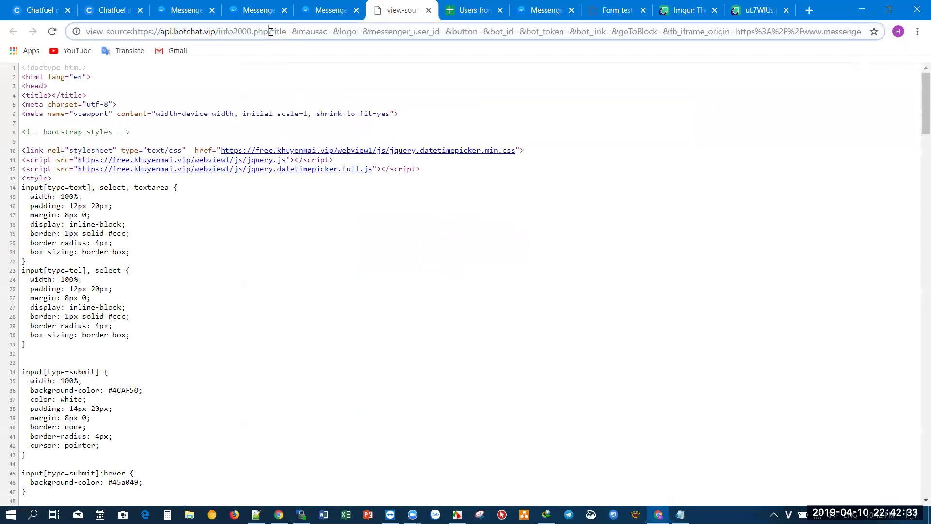
pyautogui.moveTo(288, 30); pyautogui.dragTo(654, 38)
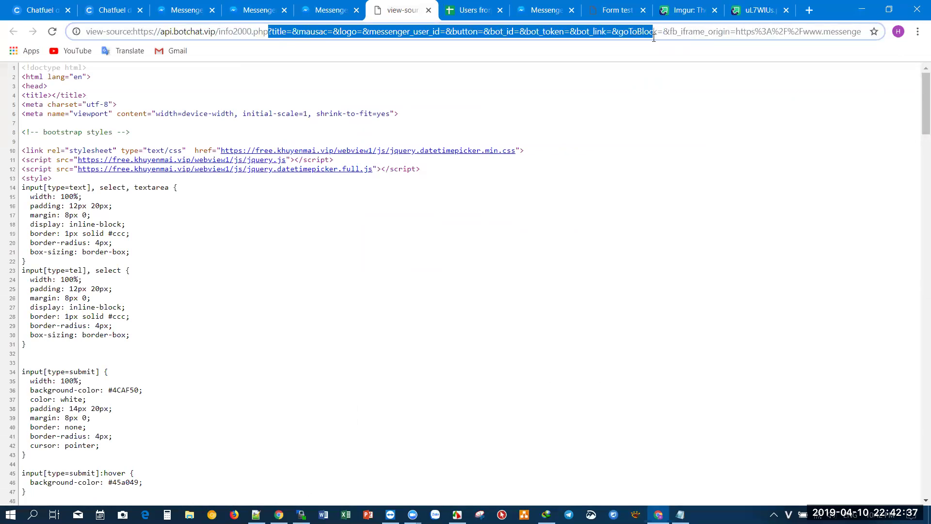
pyautogui.click(291, 32)
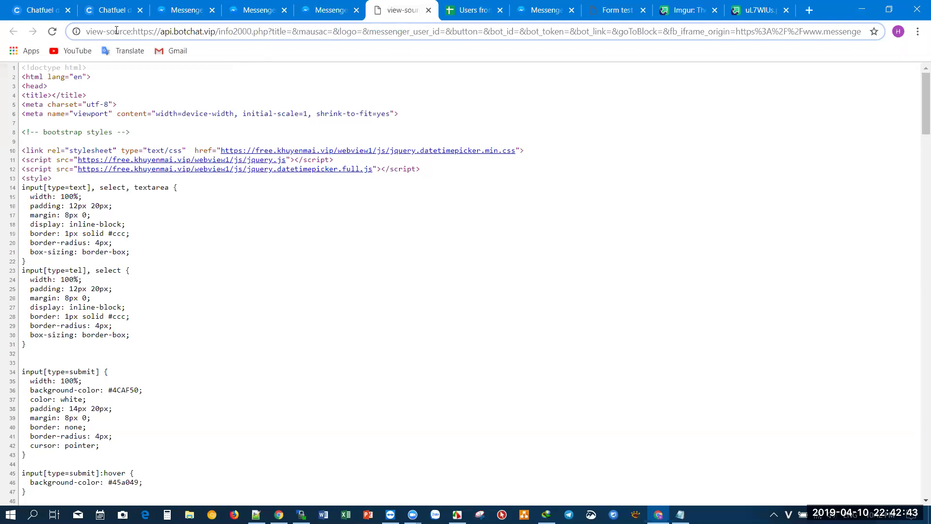
pyautogui.click(257, 9)
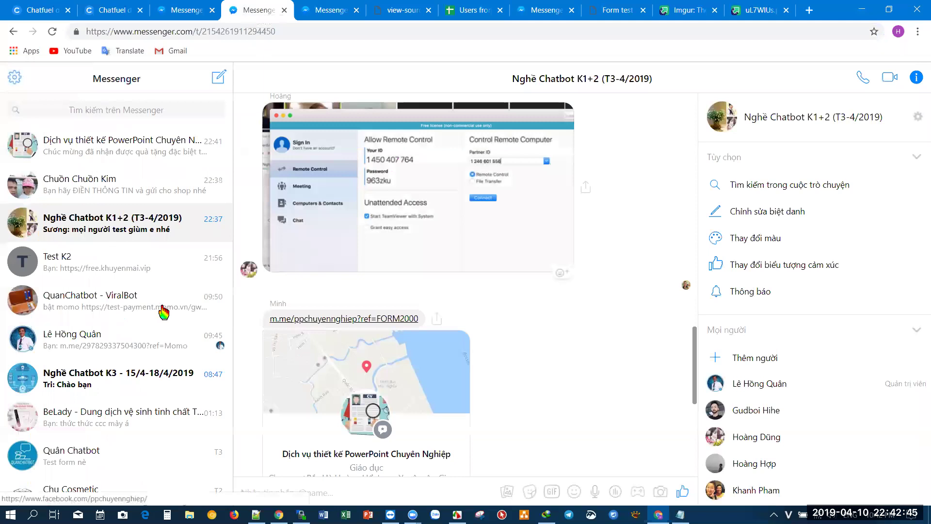
# Step: Open the Chuồn Chuồn Kim information form and view its frame source
pyautogui.click(122, 183)
pyautogui.click(390, 461)
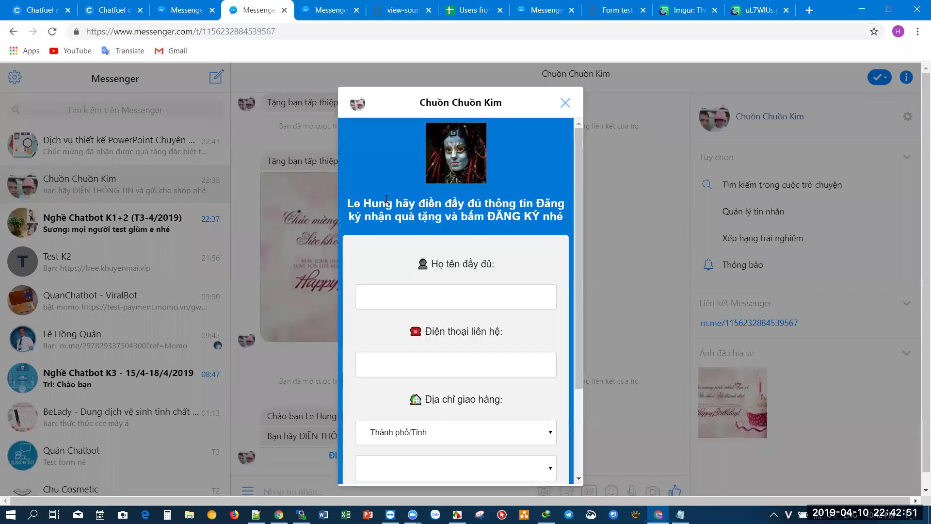
pyautogui.rightClick(375, 194)
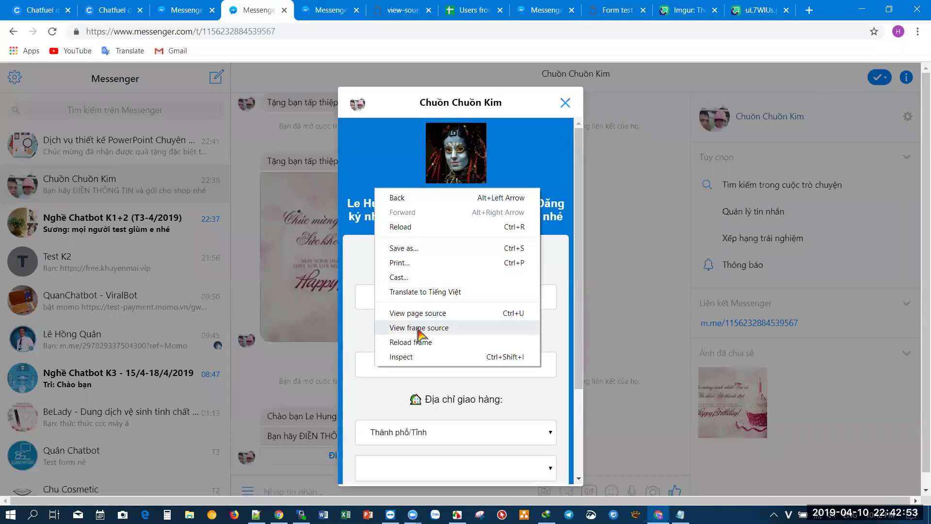
pyautogui.click(420, 328)
# Step: Read the form URL's title and logo parameters, then close the PowerPoint page's form
pyautogui.click(291, 32)
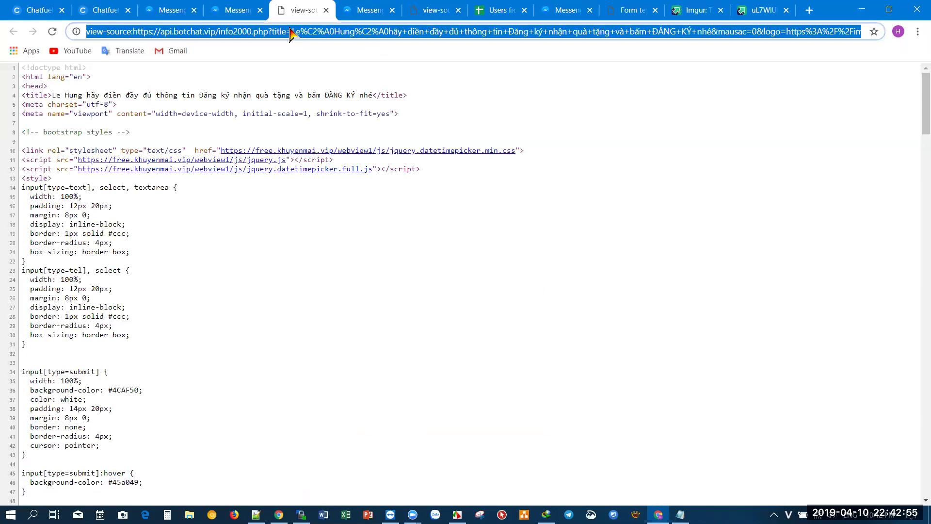
pyautogui.click(293, 32)
pyautogui.moveTo(653, 32); pyautogui.dragTo(695, 19)
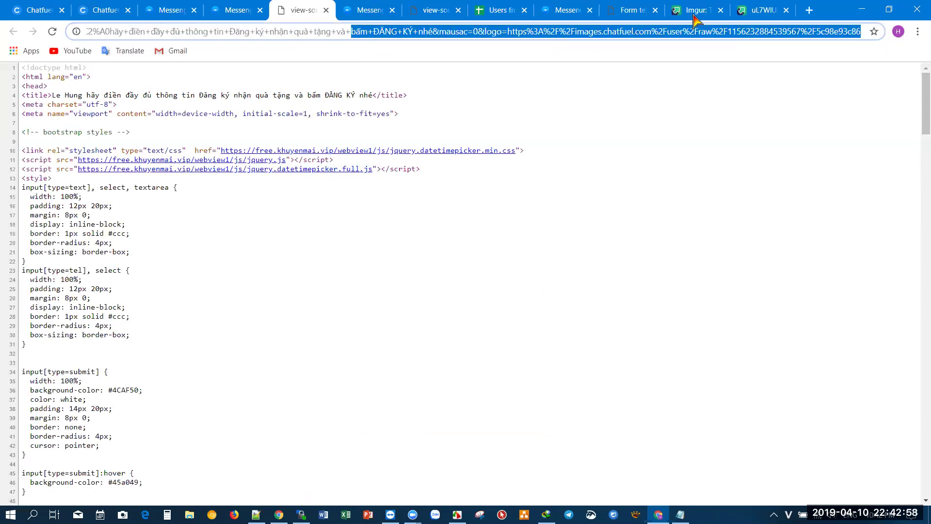
pyautogui.click(638, 31)
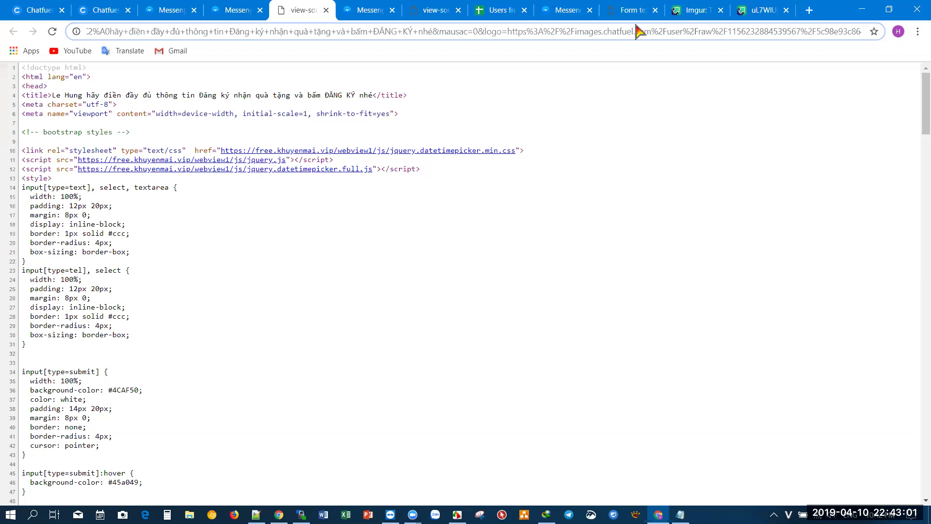
pyautogui.hotkey('shift', 'End')
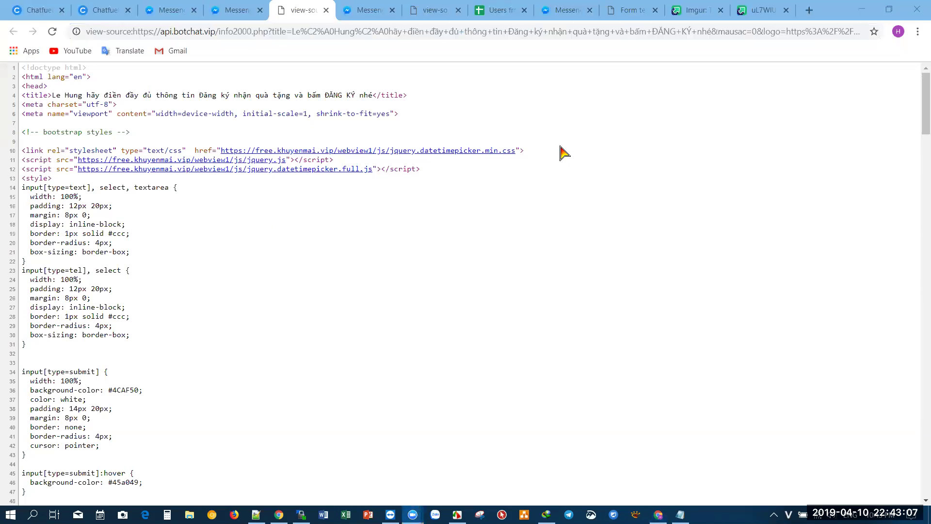
pyautogui.click(359, 11)
pyautogui.click(569, 105)
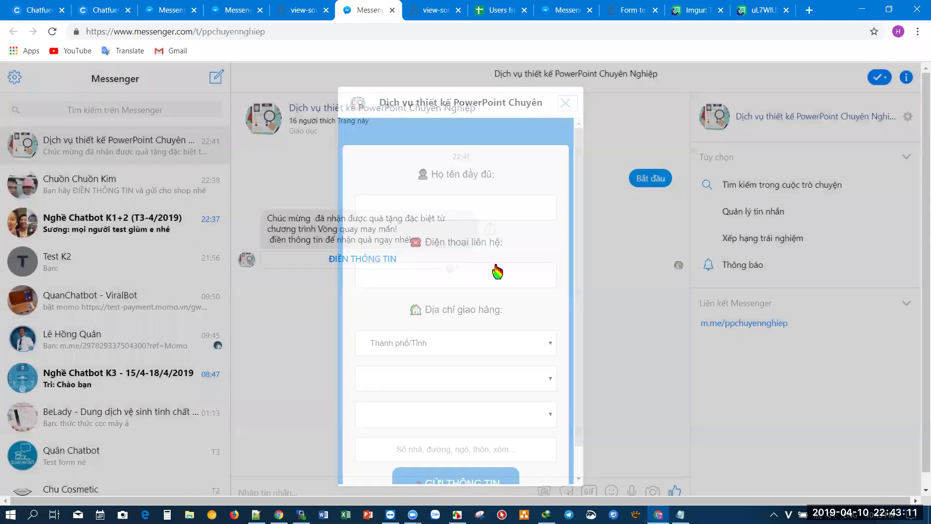
# Step: Show the Test K2 form2000 block down to its ĐIỀN THÔNG TIN button linking to info2000.php
pyautogui.click(36, 10)
pyautogui.scroll(-5, 204, 340)
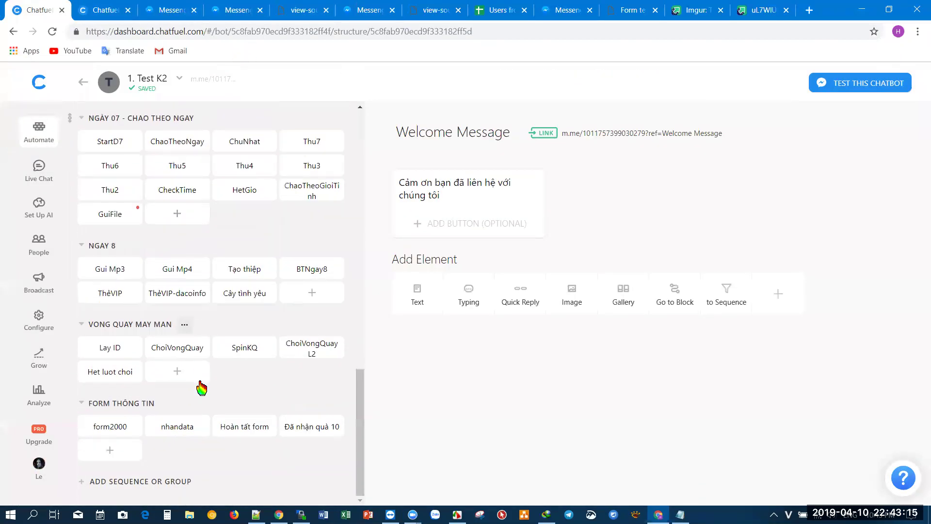
pyautogui.click(109, 428)
pyautogui.scroll(-3, 543, 295)
pyautogui.moveTo(531, 183); pyautogui.dragTo(440, 177)
pyautogui.scroll(-8, 439, 177)
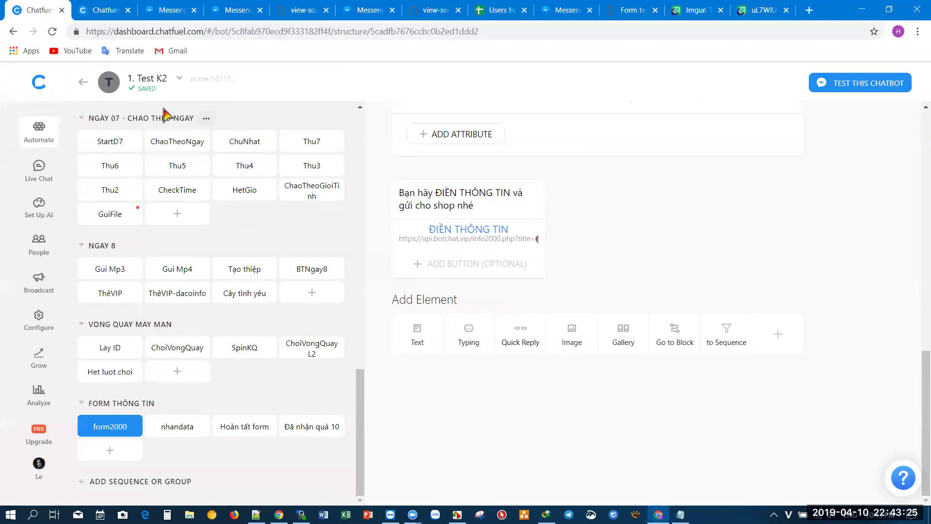
# Step: Close the Chuồn Chuồn Kim form, rerun m.me/ppchuyennghiep?ref=FORM2000, and open the TALENTS gift form
pyautogui.click(222, 12)
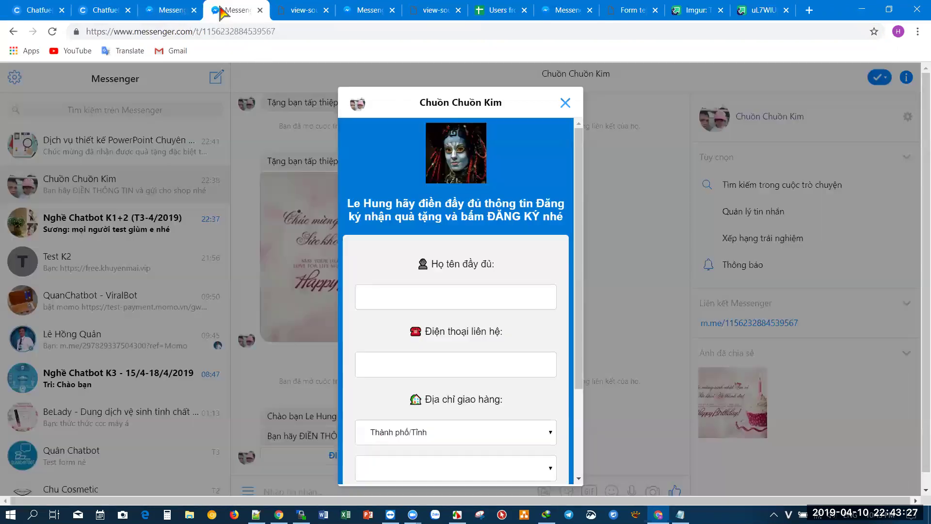
pyautogui.click(567, 105)
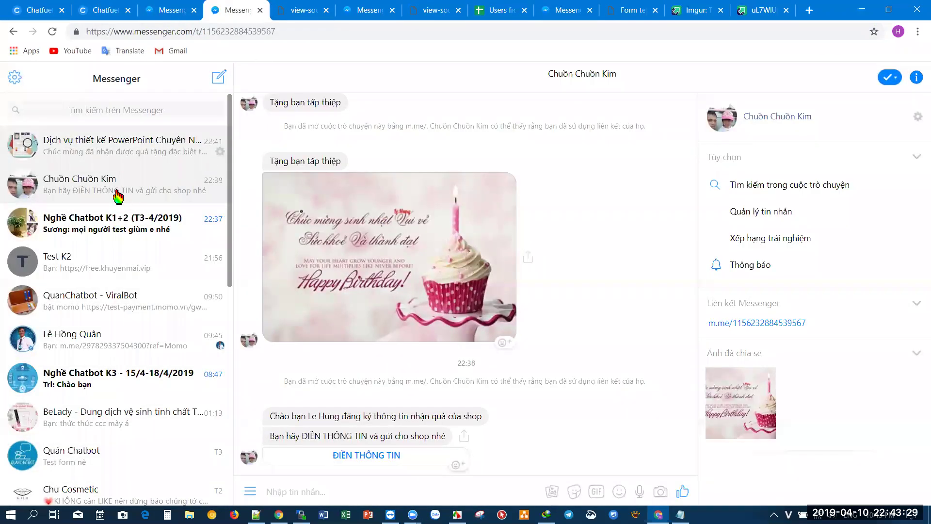
pyautogui.click(135, 230)
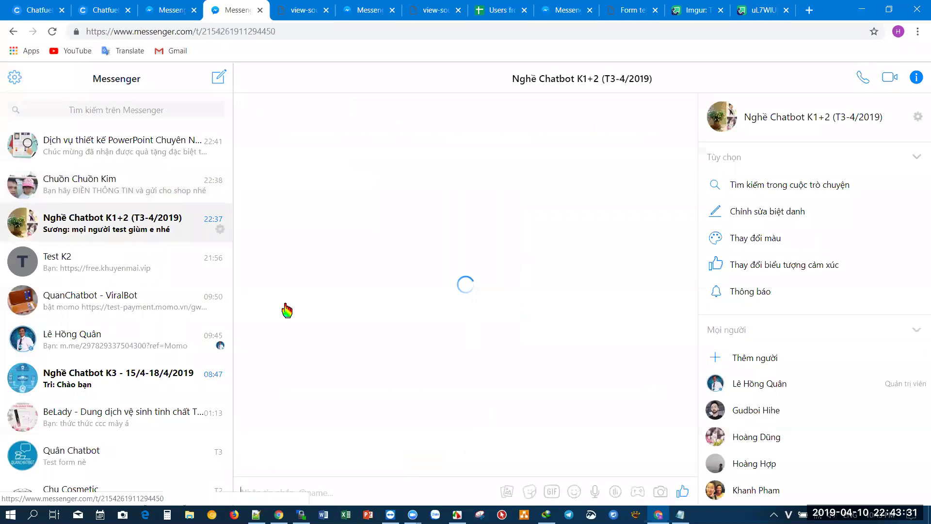
pyautogui.scroll(5, 304, 413)
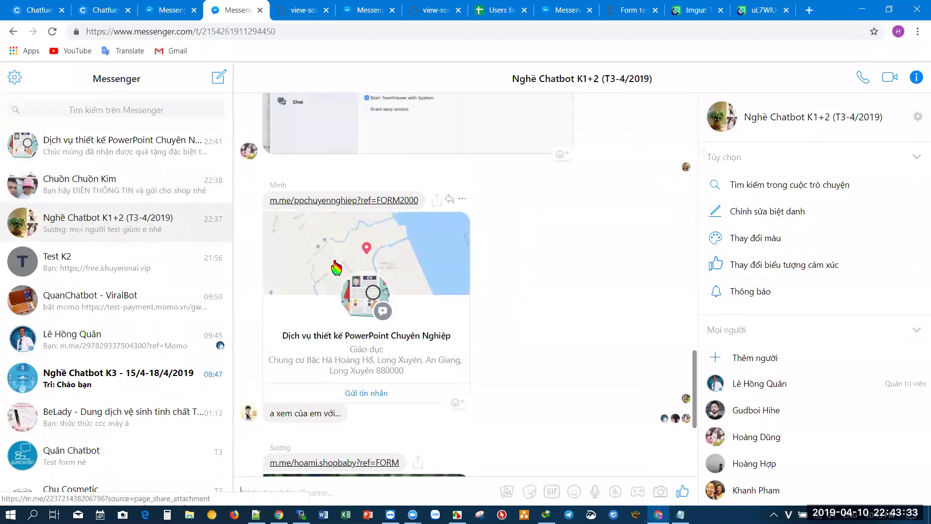
pyautogui.click(357, 203)
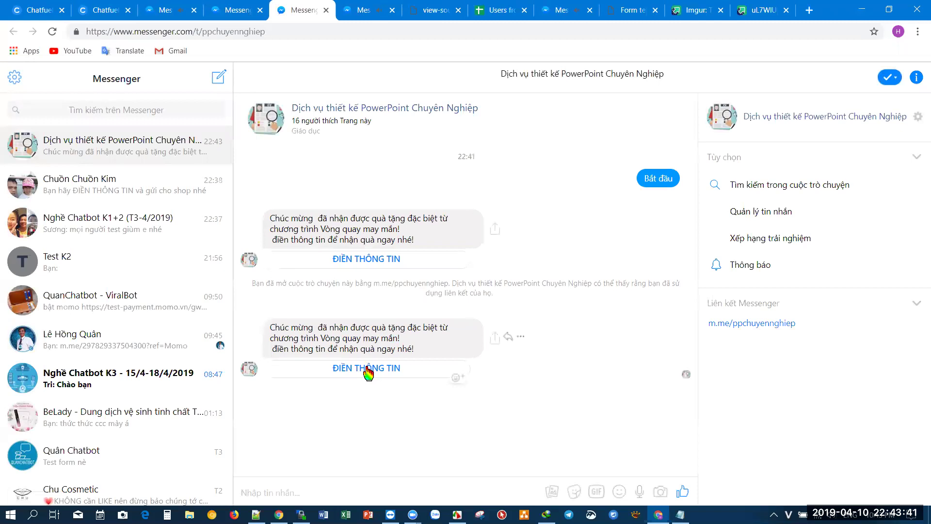
pyautogui.click(366, 369)
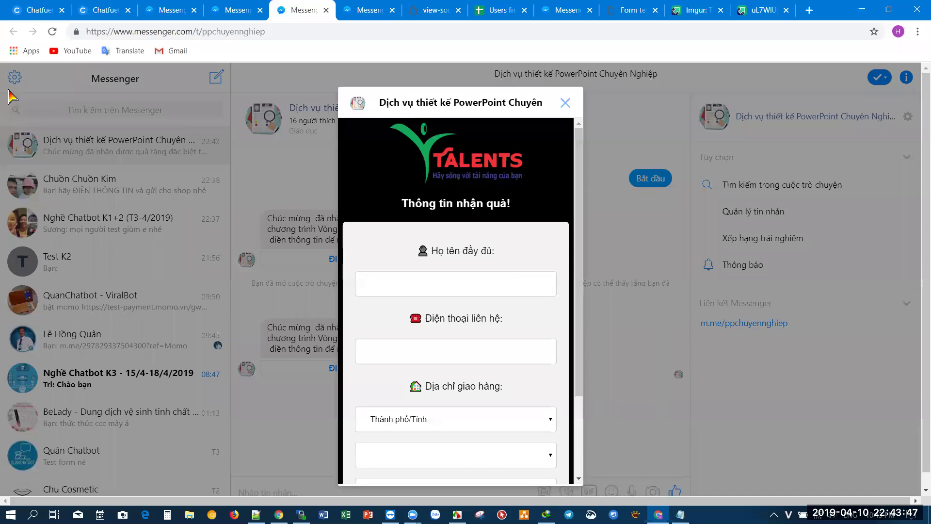
# Step: Review form2000's Setup User Attribute rows, including logo set to profile pic url
pyautogui.click(39, 9)
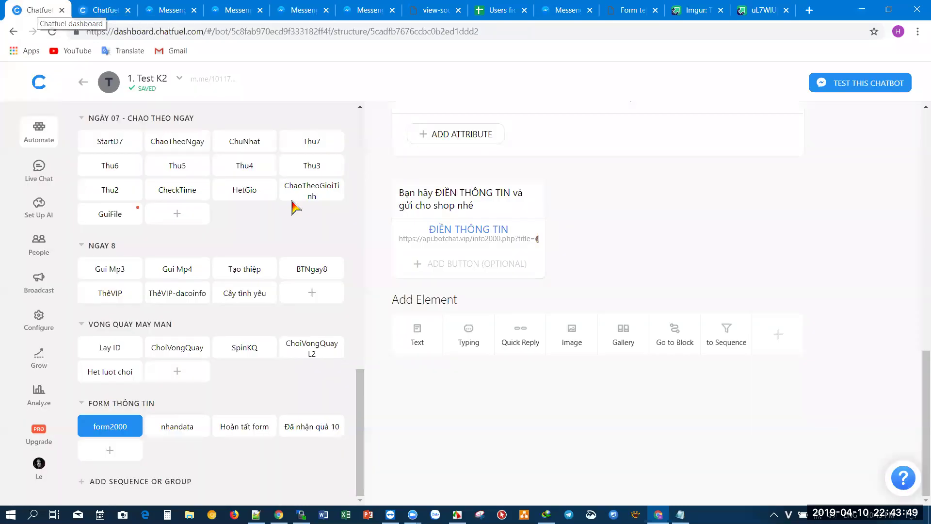
pyautogui.scroll(5, 505, 291)
pyautogui.scroll(-2, 512, 316)
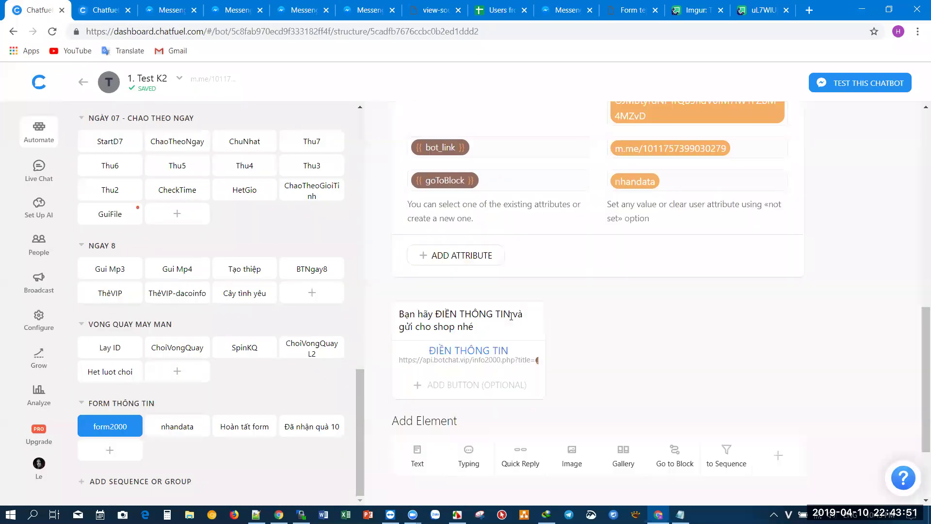
pyautogui.scroll(8, 511, 316)
pyautogui.scroll(-10, 469, 421)
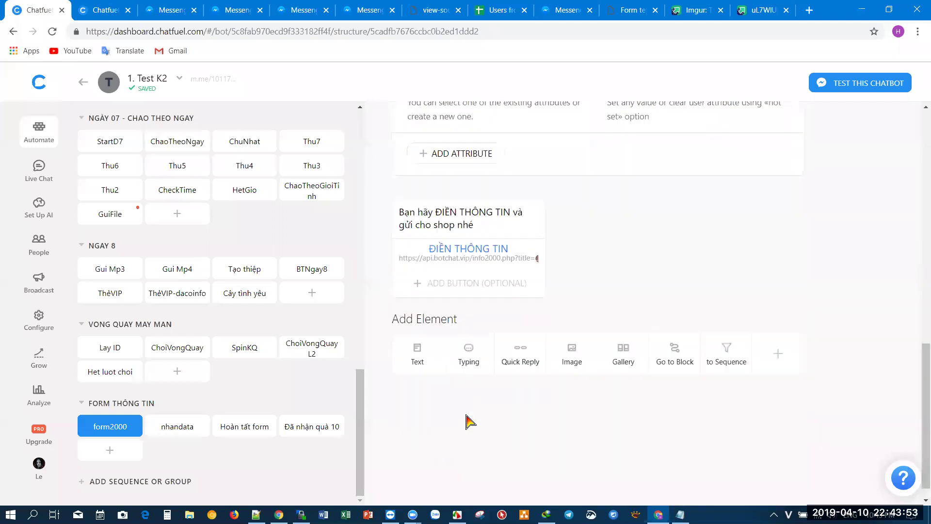
pyautogui.scroll(8, 640, 254)
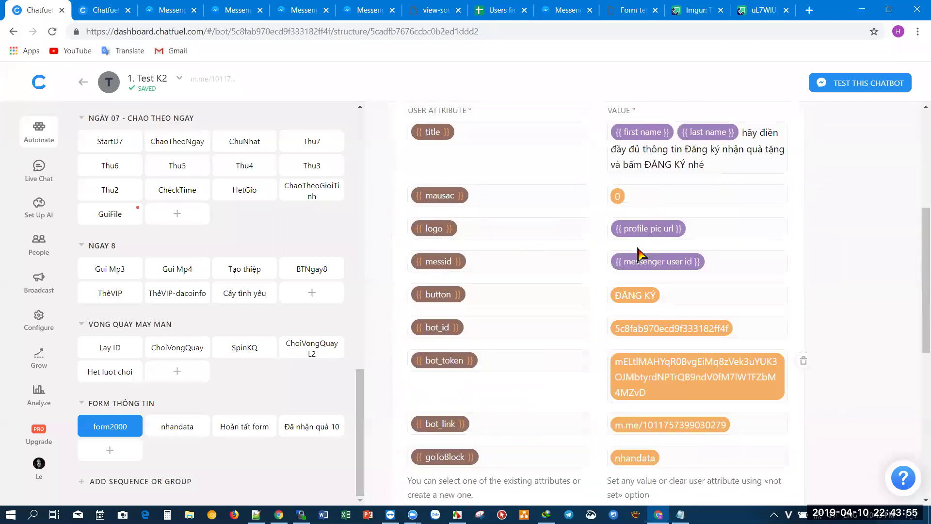
pyautogui.scroll(4, 639, 253)
pyautogui.scroll(-10, 505, 253)
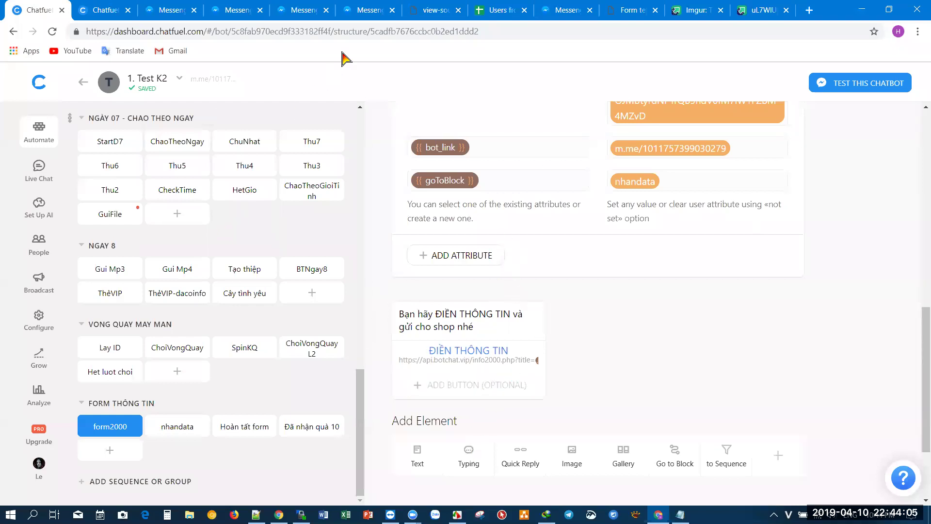
pyautogui.click(173, 10)
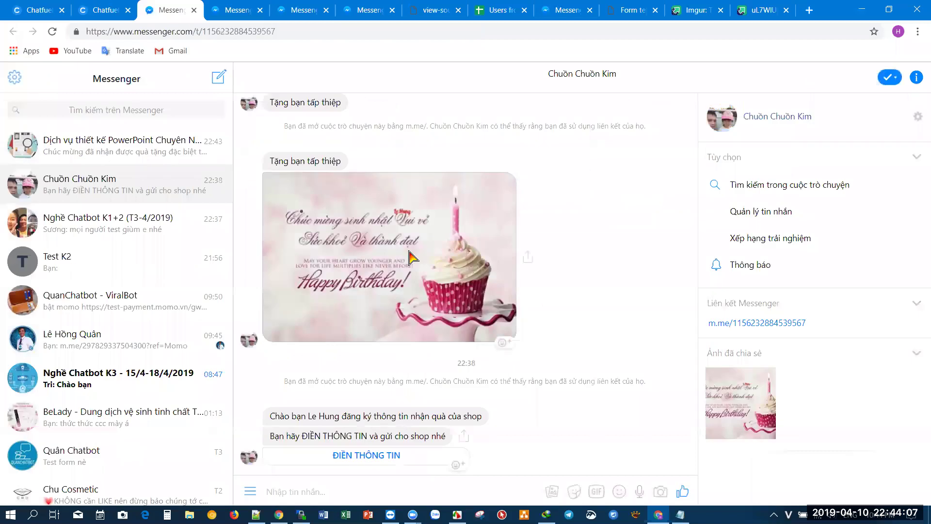
# Step: Review the PowerPoint page's TALENTS-branded gift form and close it
pyautogui.hotkey('ctrl', 'Tab')
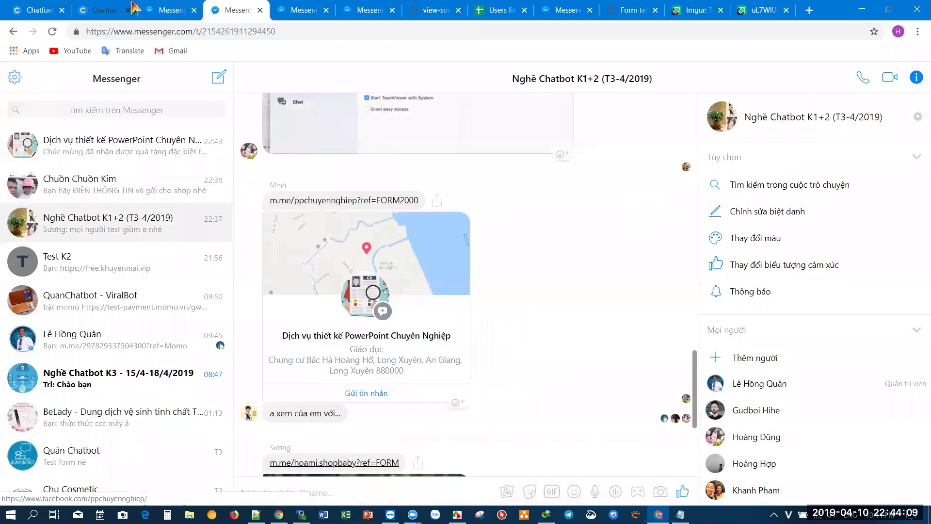
pyautogui.click(279, 7)
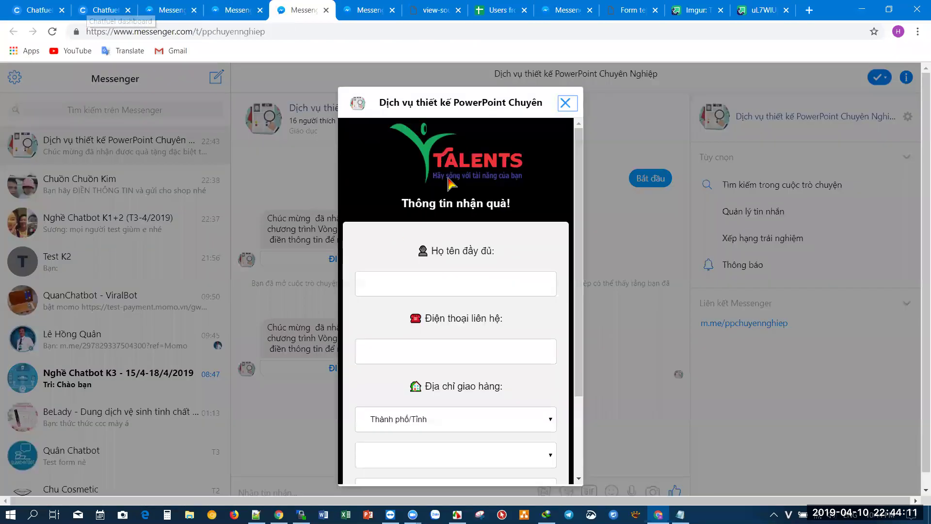
pyautogui.rightClick(534, 201)
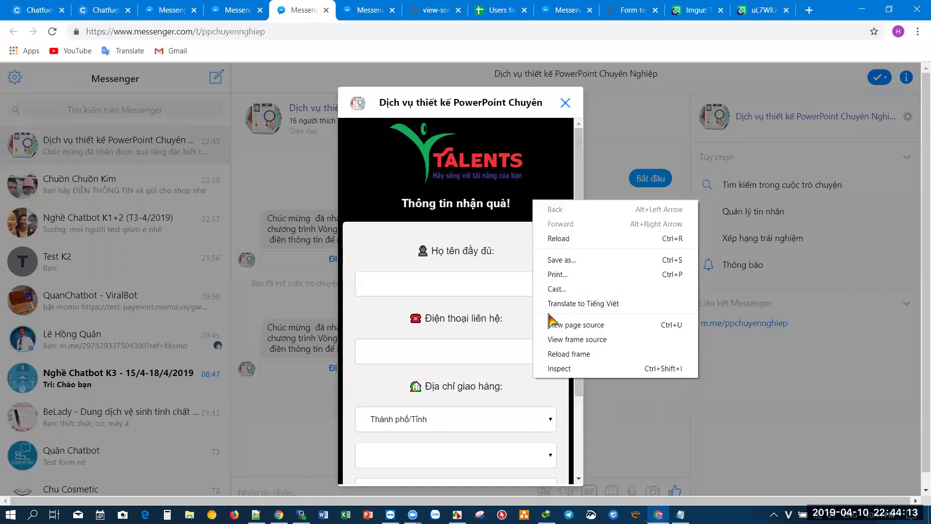
pyautogui.click(364, 225)
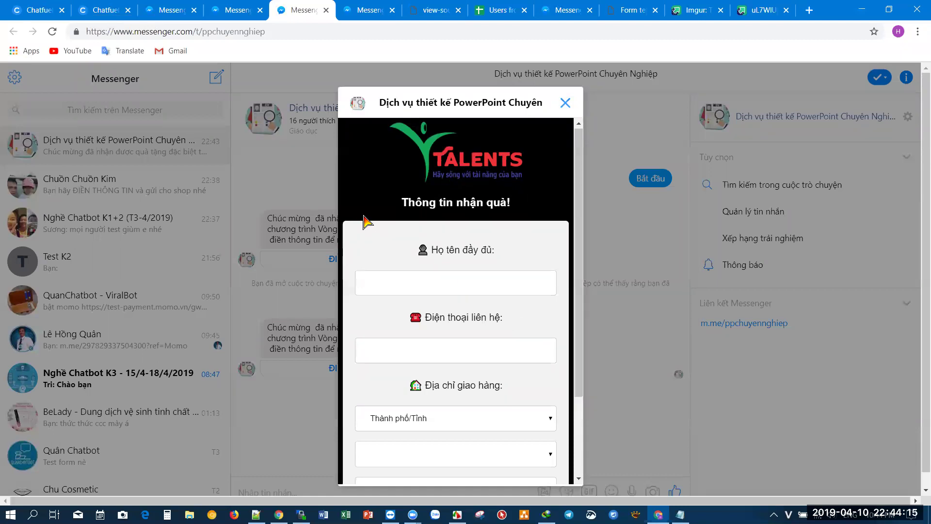
pyautogui.scroll(-2, 367, 223)
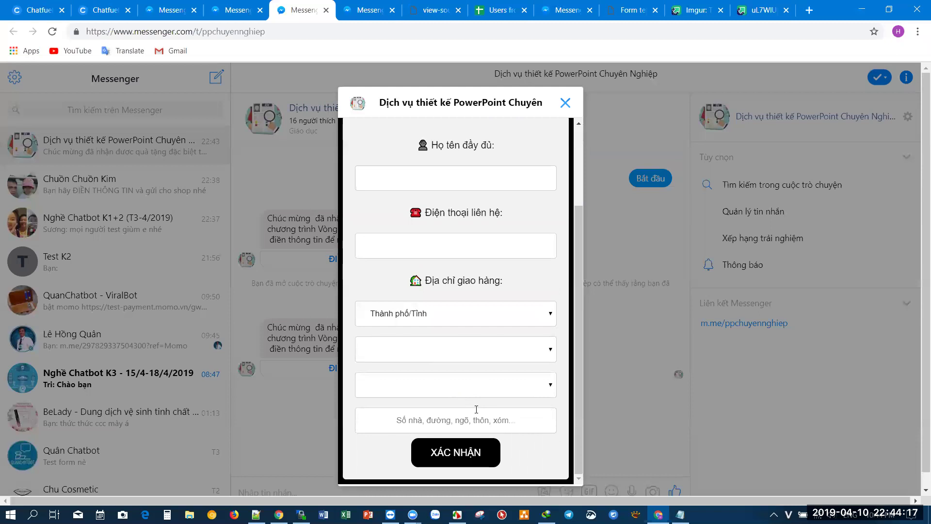
pyautogui.scroll(2, 478, 411)
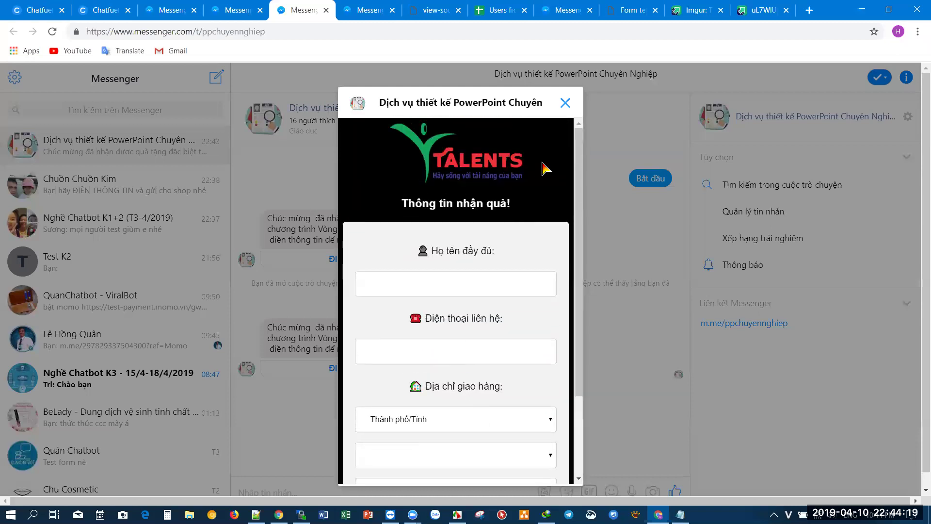
pyautogui.click(566, 103)
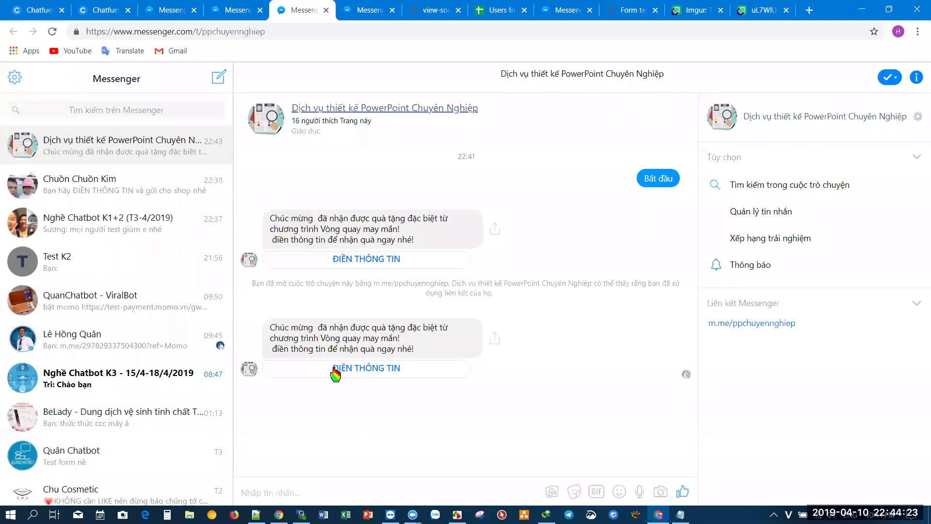
pyautogui.click(39, 10)
# Step: Scroll through form2000's attribute rows down to goToBlock nhandata and the ĐIỀN THÔNG TIN card
pyautogui.scroll(15, 562, 287)
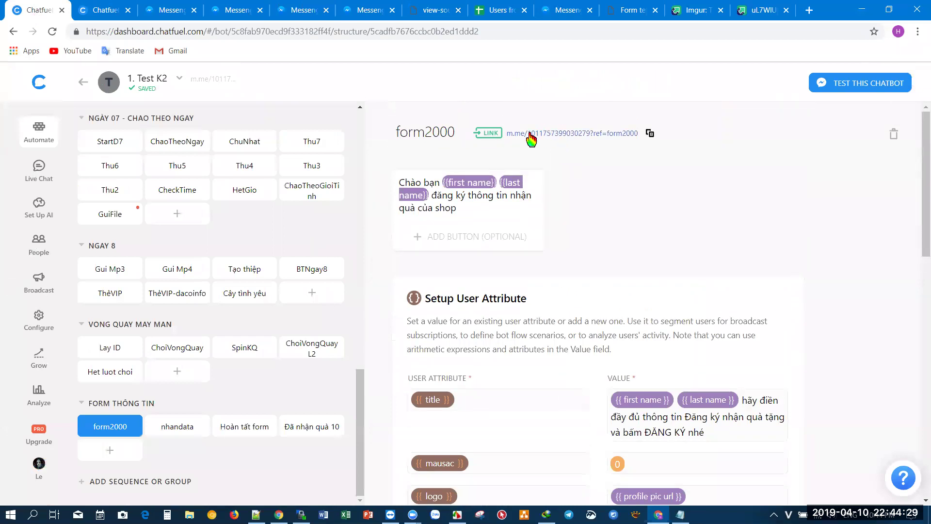
pyautogui.scroll(-3, 496, 199)
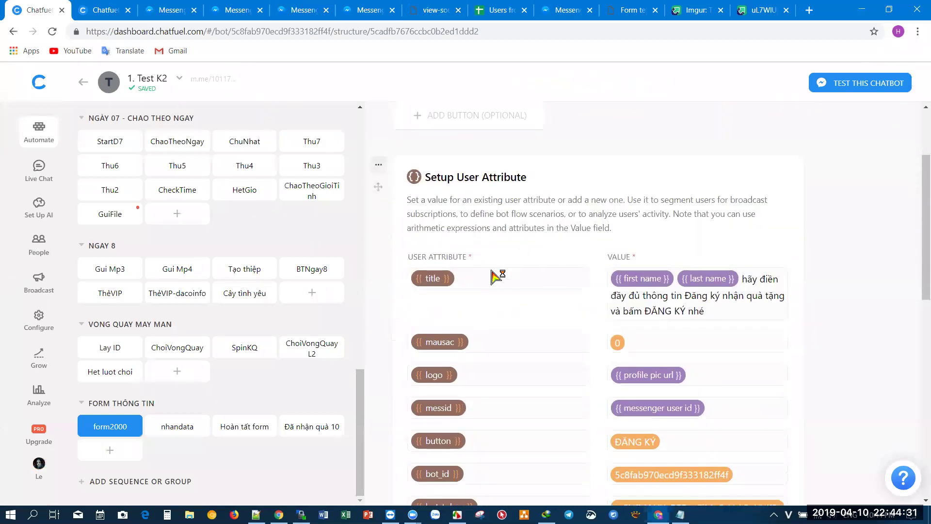
pyautogui.scroll(-10, 496, 292)
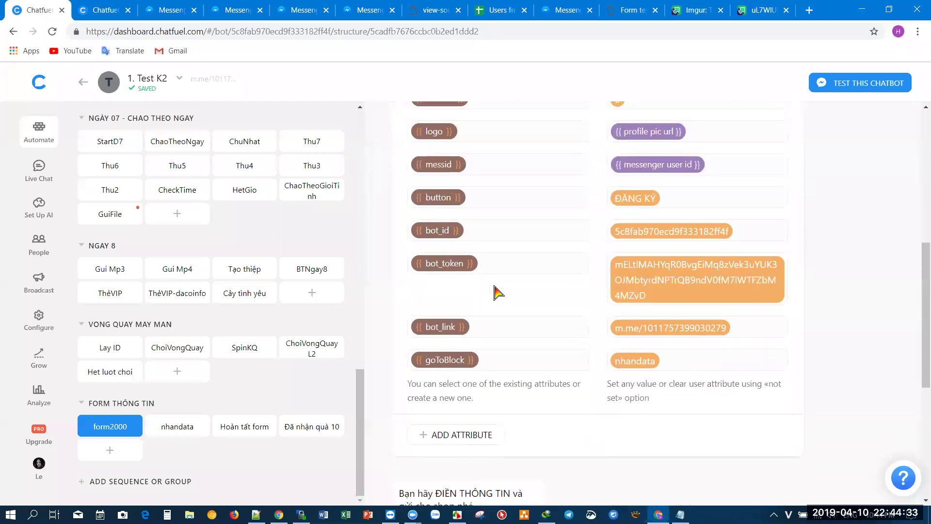
pyautogui.scroll(4, 554, 178)
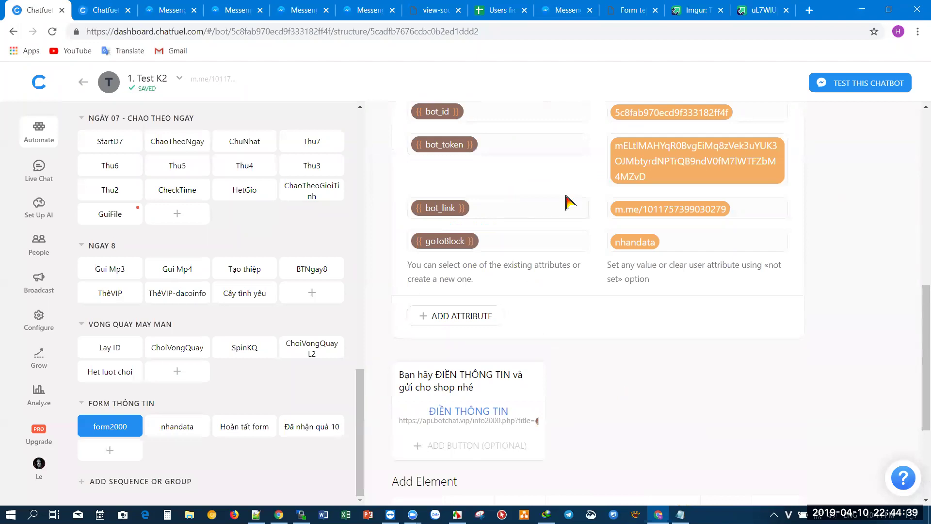
# Step: Close the imgur, form test and Test K2 form, then open the m.me/hoami.shopbaby link
pyautogui.click(757, 12)
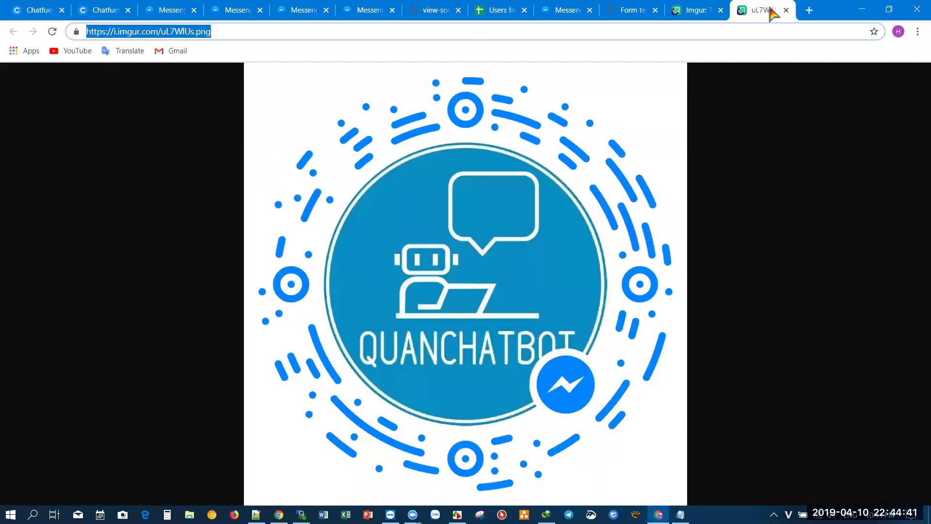
pyautogui.click(786, 11)
pyautogui.click(787, 10)
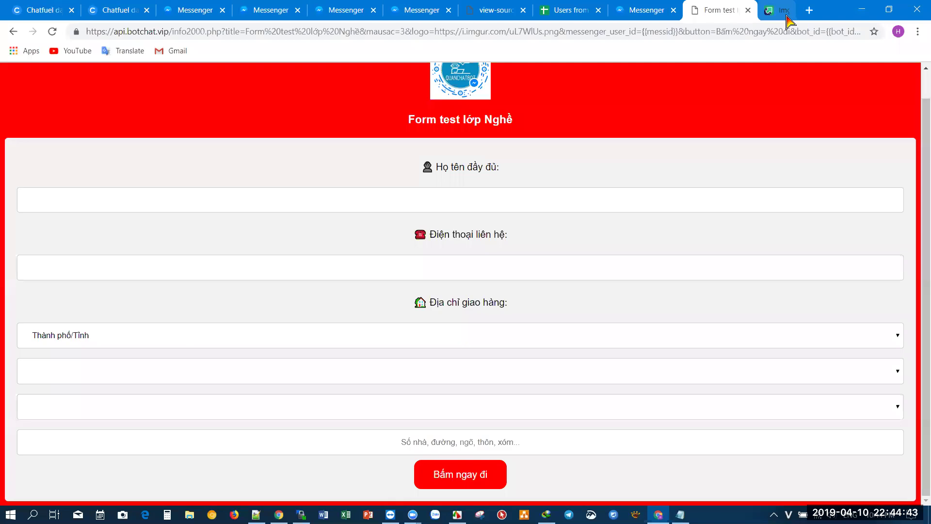
pyautogui.click(787, 16)
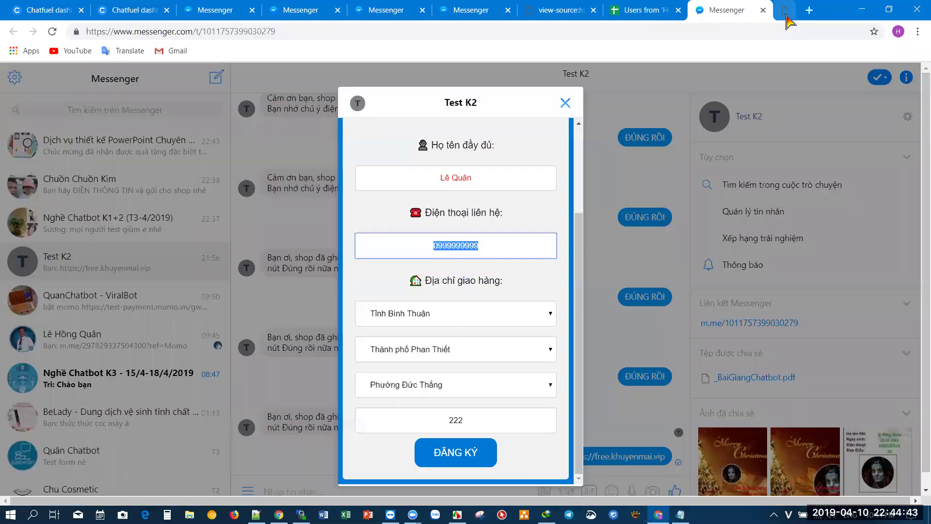
pyautogui.click(566, 102)
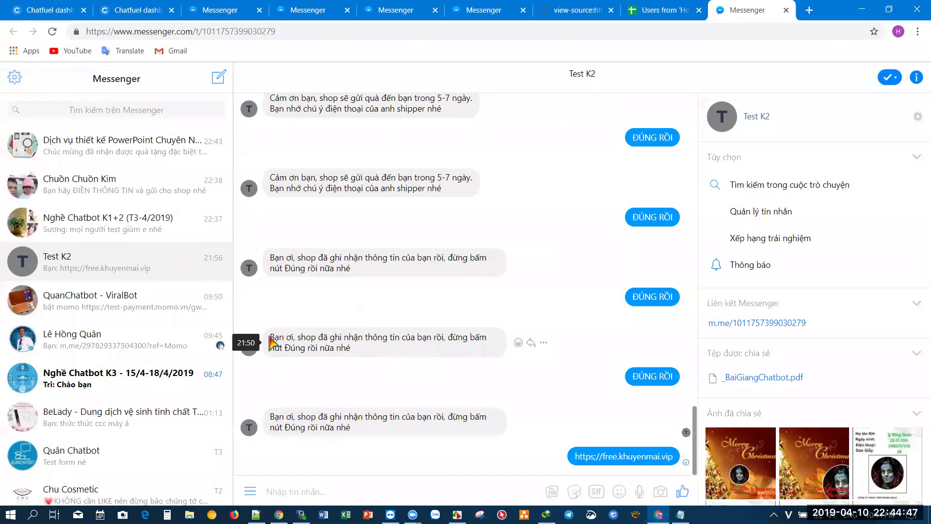
pyautogui.click(109, 226)
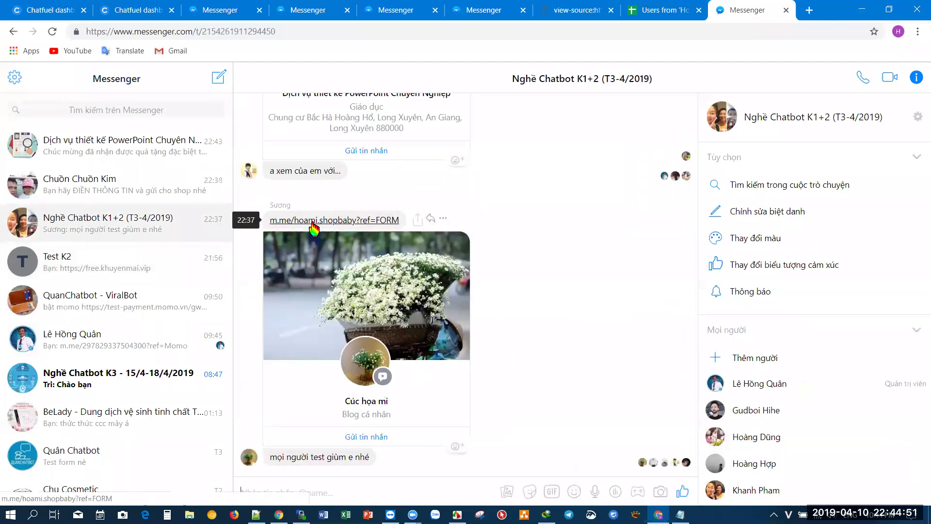
pyautogui.click(313, 222)
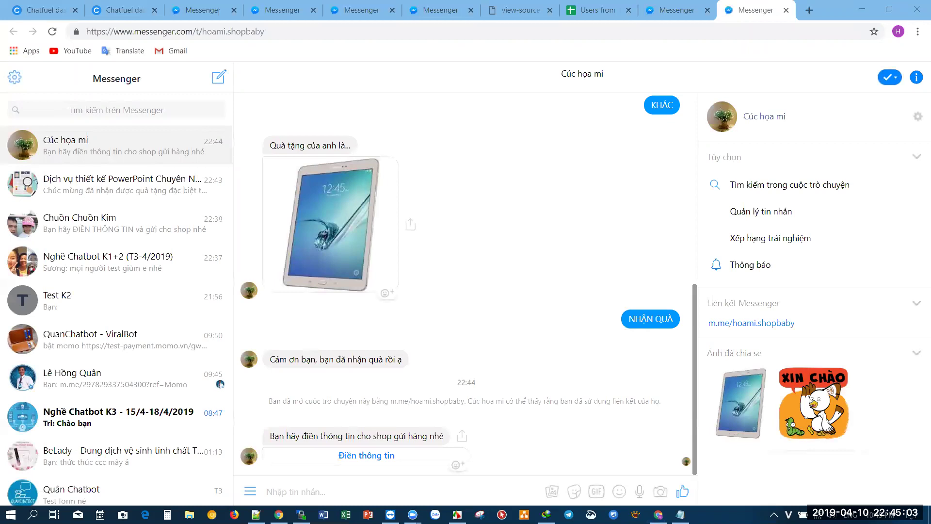
# Step: Open the Cúc họa mi fill-in form and enter the full name and phone number
pyautogui.click(385, 456)
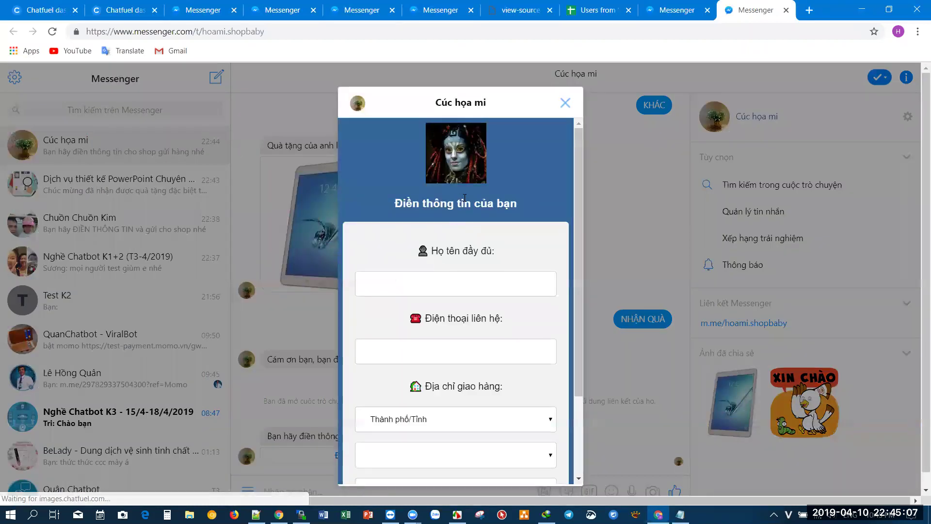
pyautogui.scroll(-1, 461, 208)
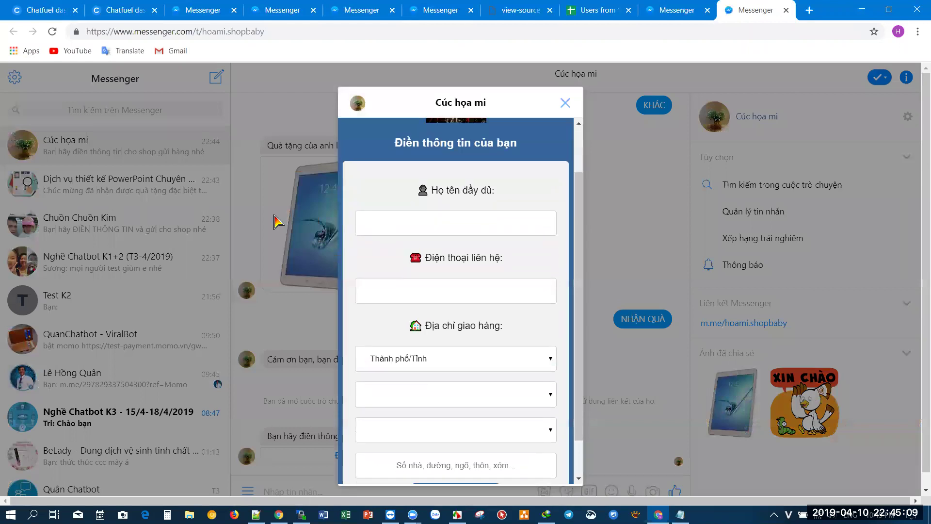
pyautogui.click(478, 219)
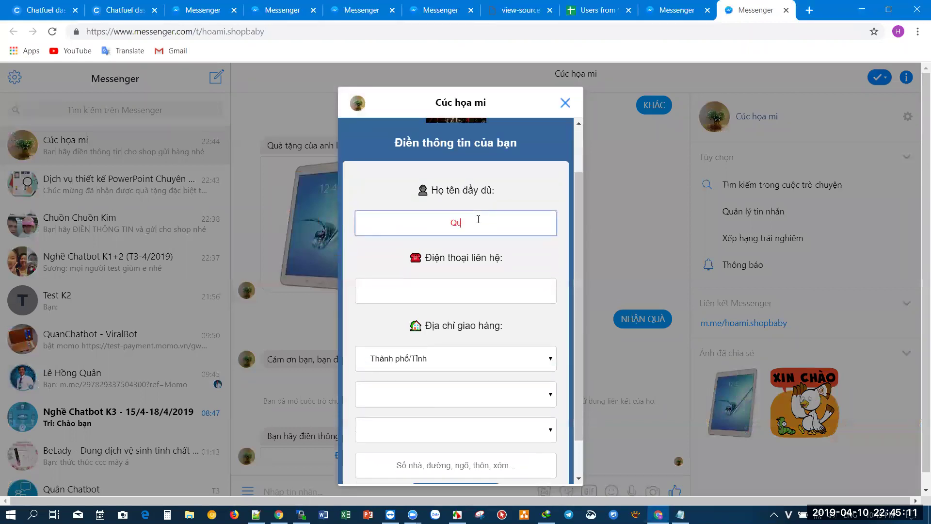
pyautogui.write('Quân bot')
pyautogui.press('Tab')
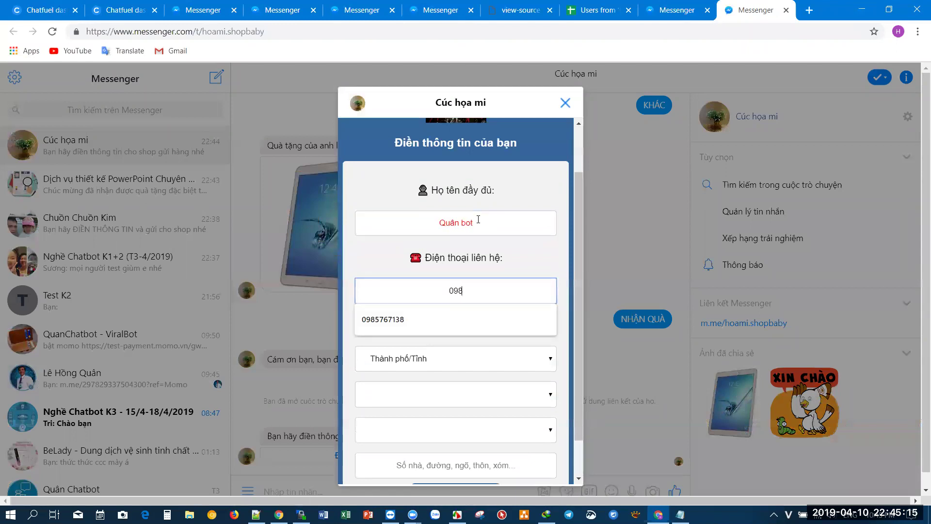
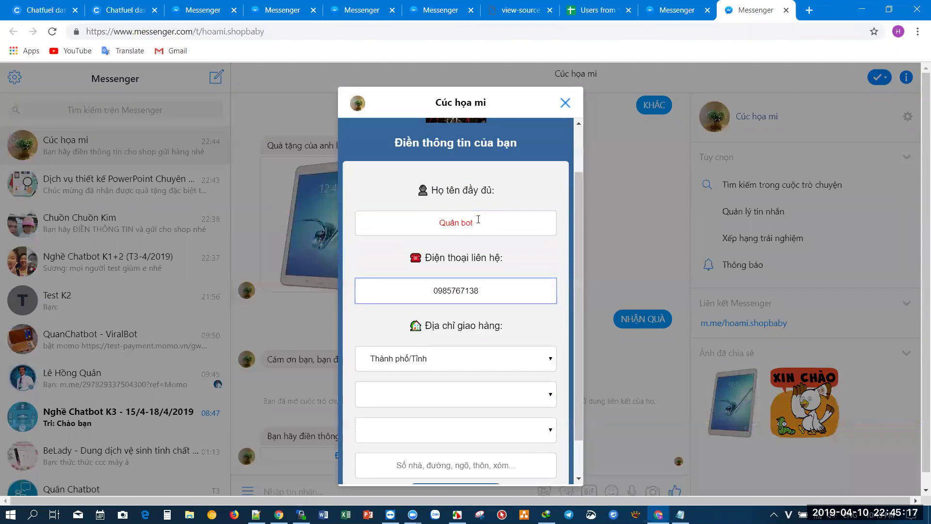
# Step: Pick Tỉnh Cà Mau, Huyện Thới Bình, Xã Tân Phú, enter address 333 and submit
pyautogui.scroll(-2, 479, 219)
pyautogui.click(479, 322)
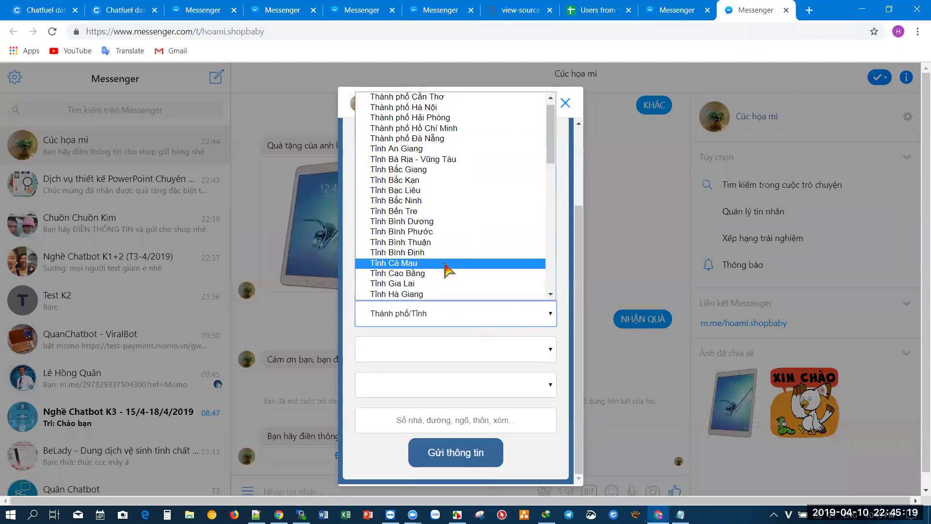
pyautogui.click(446, 264)
pyautogui.scroll(1, 453, 340)
pyautogui.click(459, 385)
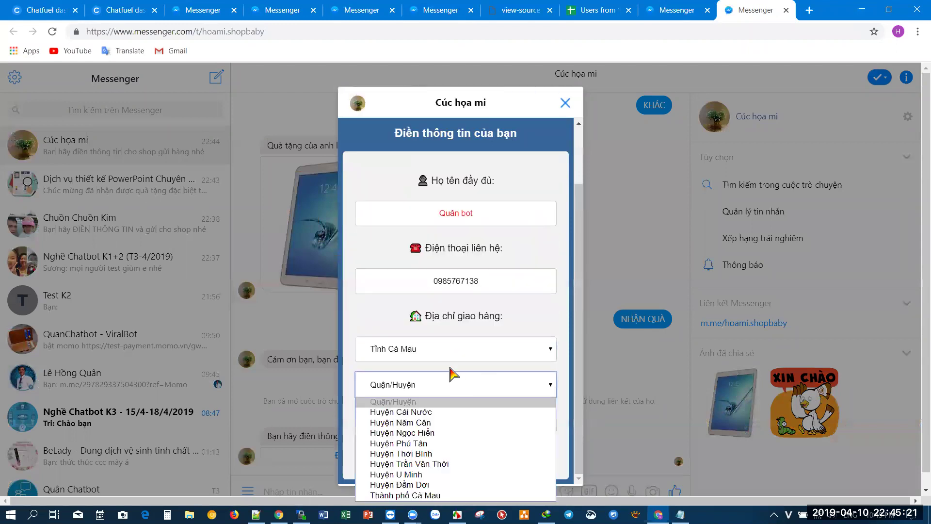
pyautogui.click(444, 396)
pyautogui.scroll(-1, 445, 411)
pyautogui.click(456, 397)
pyautogui.click(456, 338)
pyautogui.click(467, 421)
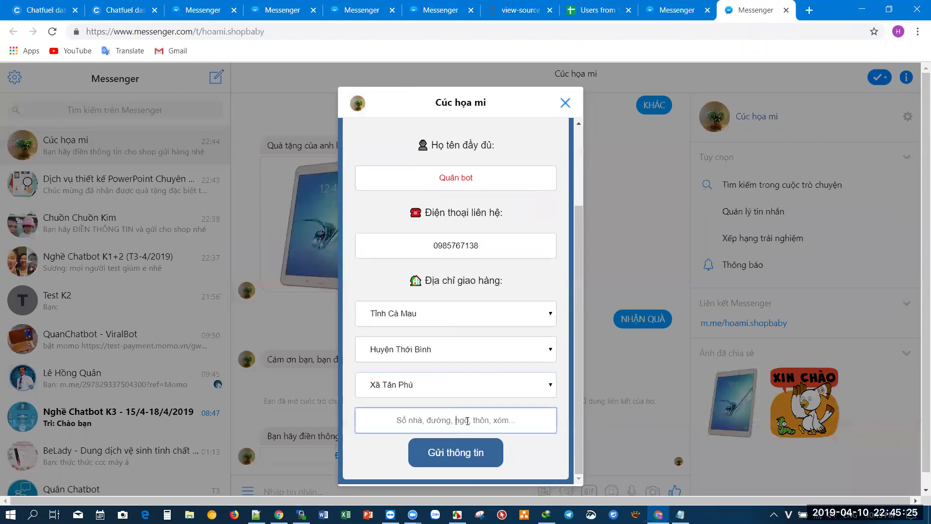
pyautogui.write('333')
pyautogui.click(465, 459)
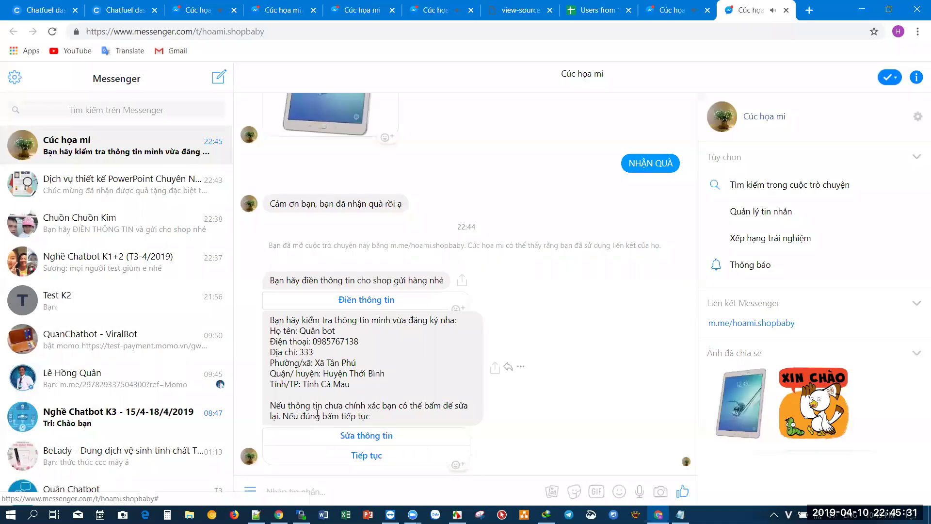
# Step: Close the edit form unchanged, confirm with Tiếp tục, and return to the PowerPoint design chat
pyautogui.click(370, 436)
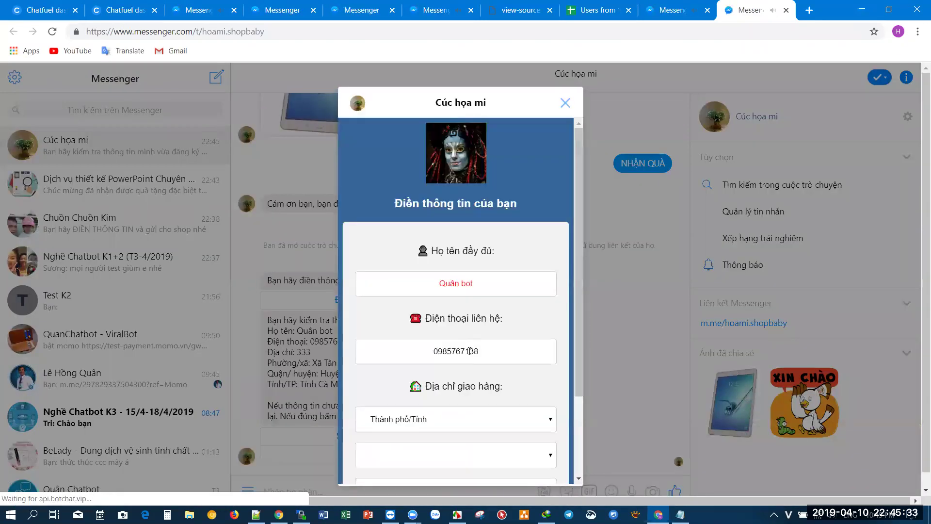
pyautogui.scroll(-2, 469, 351)
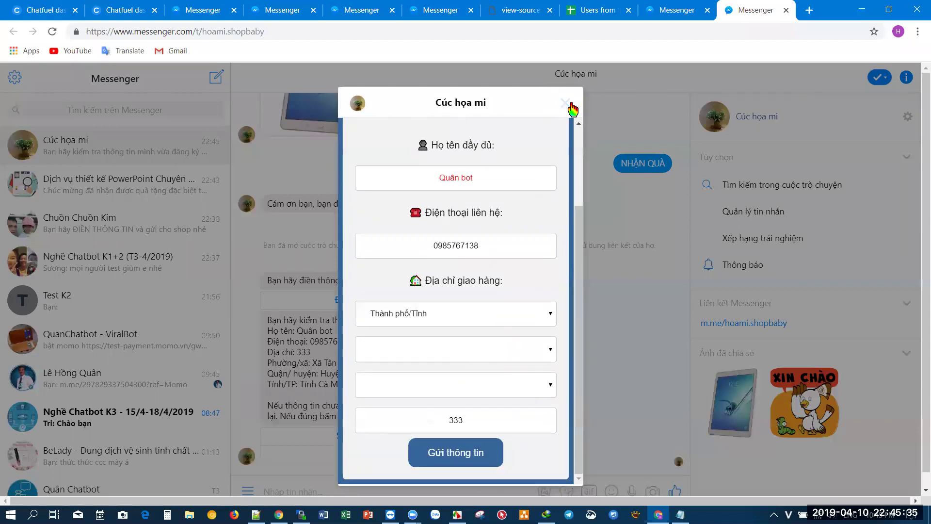
pyautogui.click(566, 103)
pyautogui.click(442, 428)
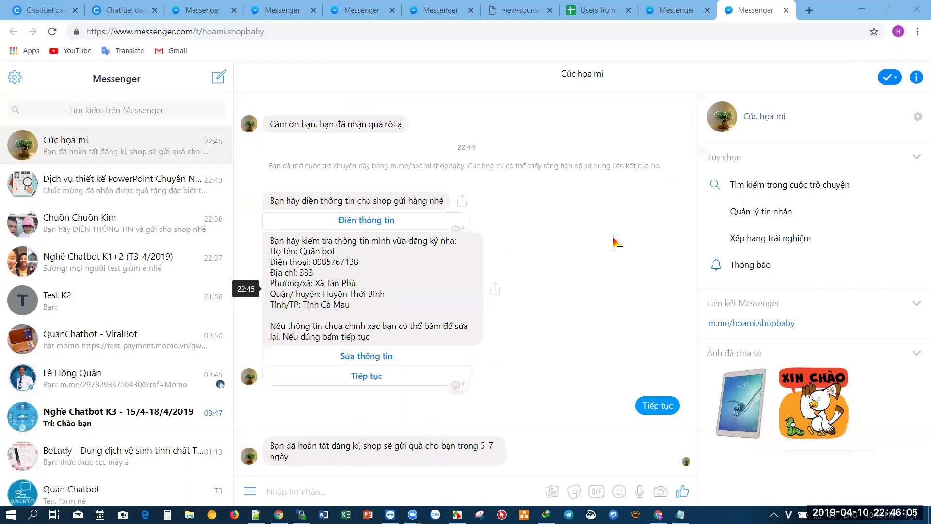
pyautogui.click(68, 181)
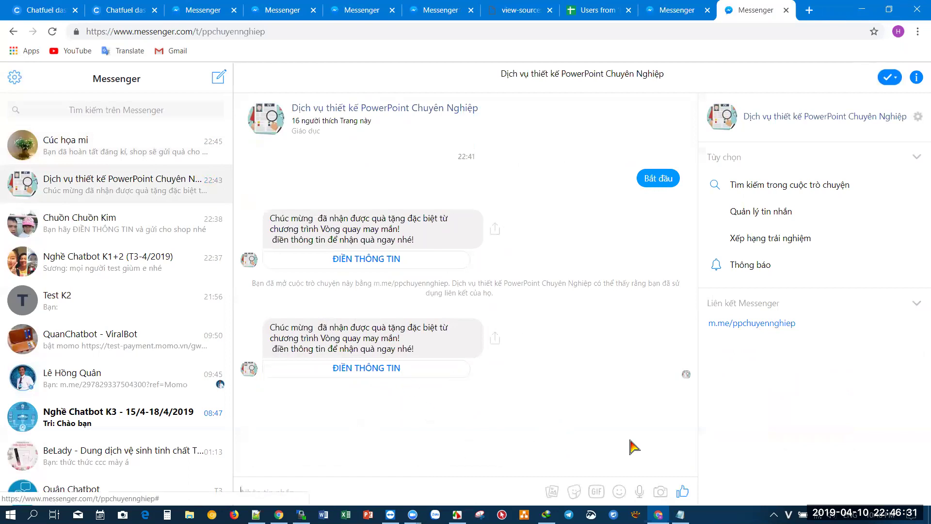
# Step: Close the botchat info form page and switch back to Messenger
pyautogui.click(659, 514)
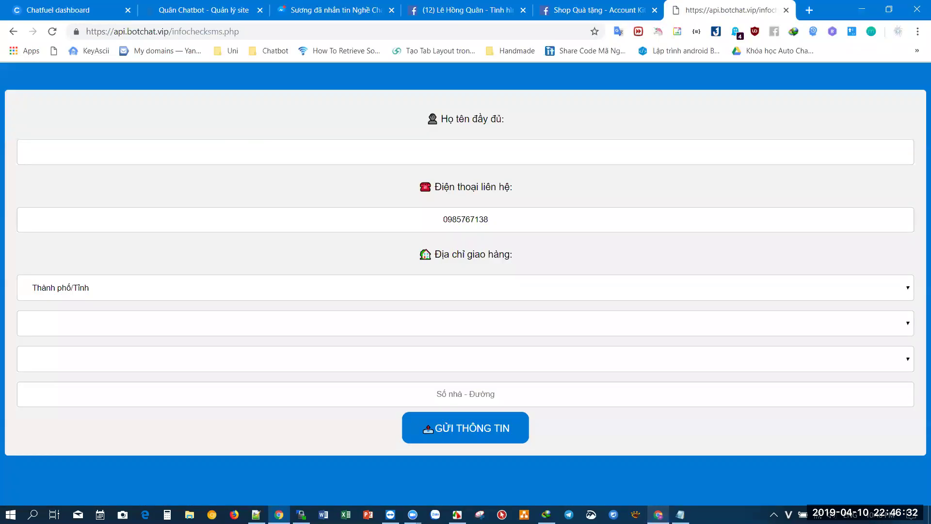
pyautogui.click(786, 10)
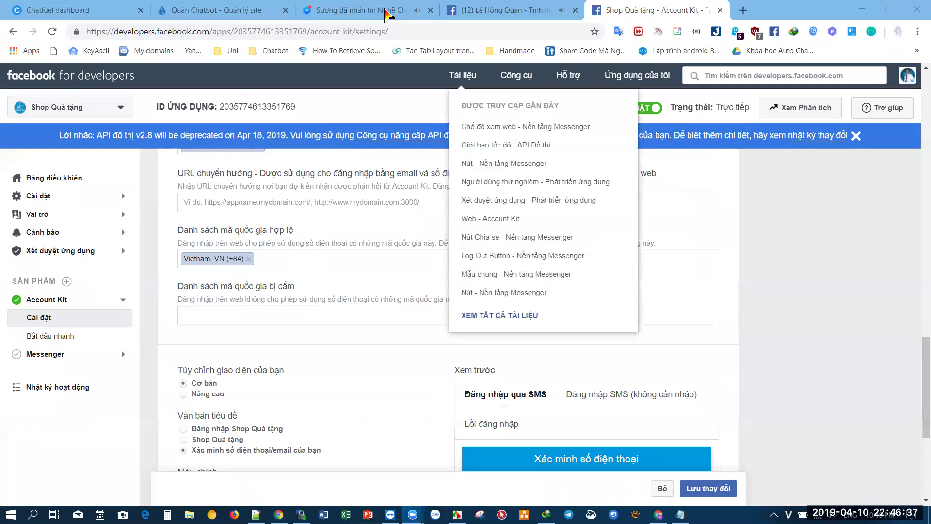
pyautogui.click(335, 10)
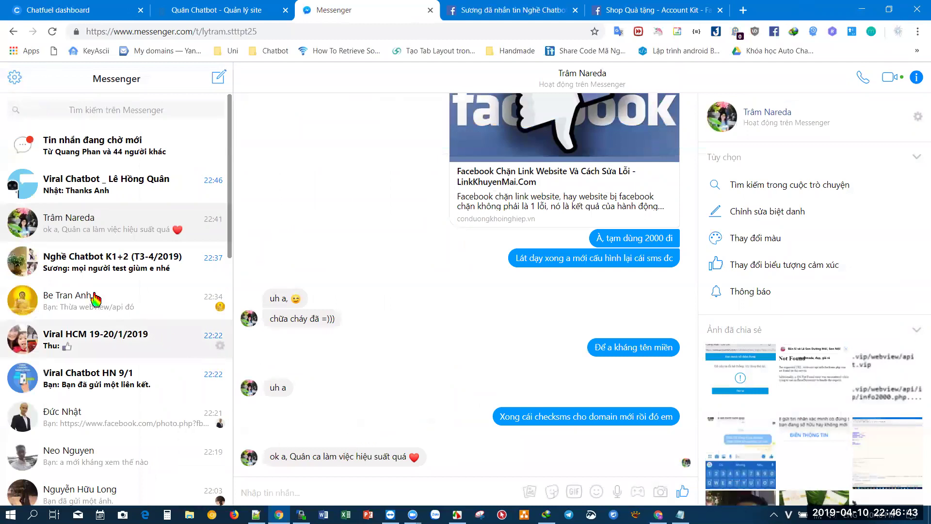
# Step: In the Viral Chatbot group, reply 'đang bão cấp 10 tới sếp ơi' to 'bot mới anh đâu'
pyautogui.click(100, 200)
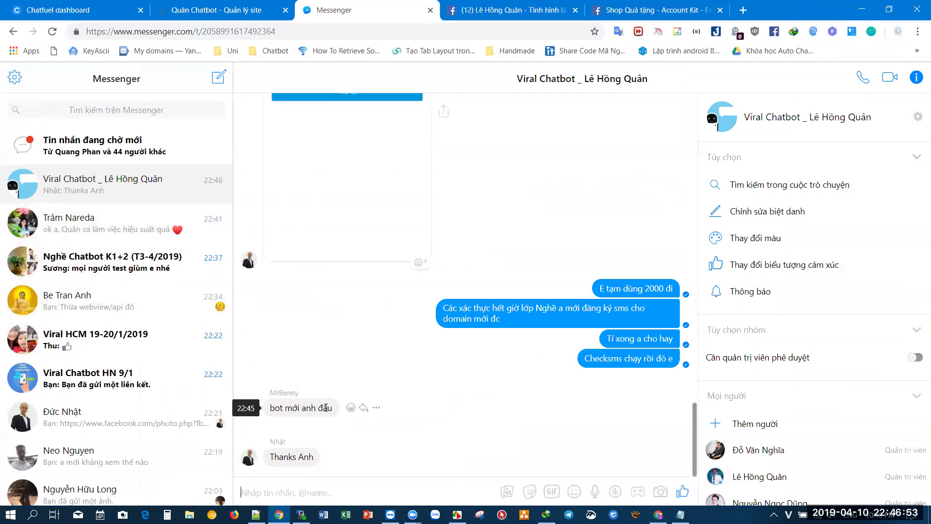
pyautogui.click(364, 410)
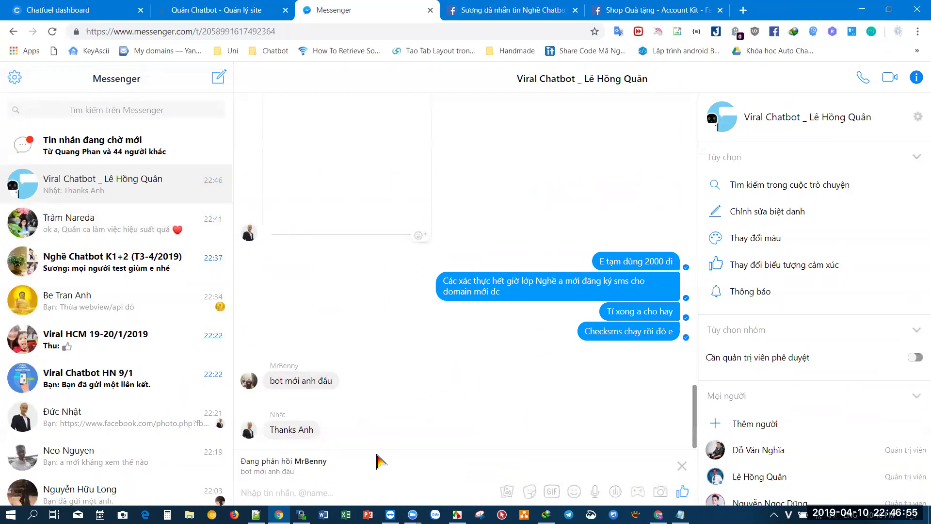
pyautogui.write('dang')
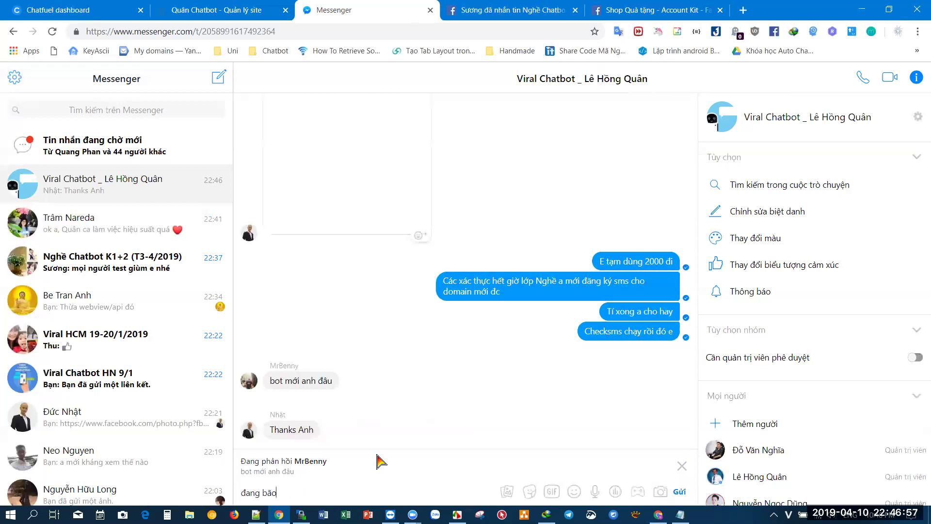
pyautogui.write(' bão cấp 1')
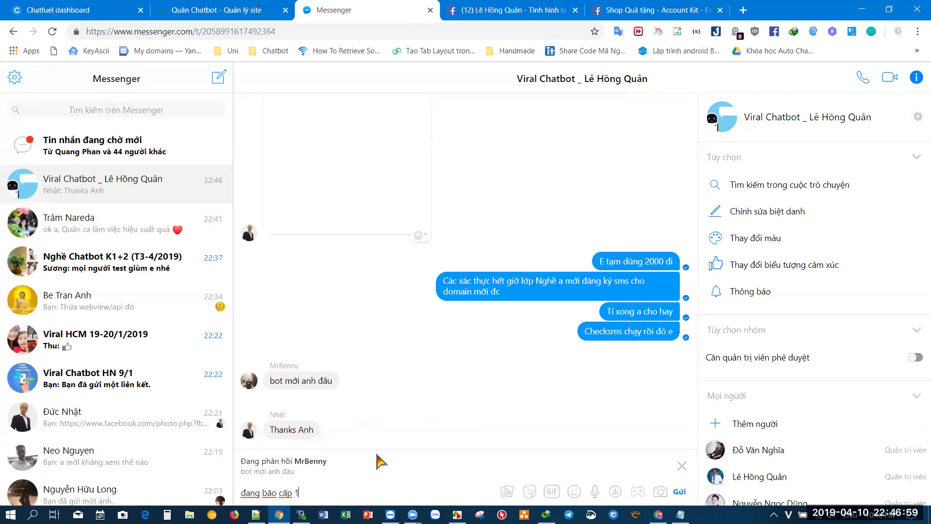
pyautogui.write('0 tới sếp')
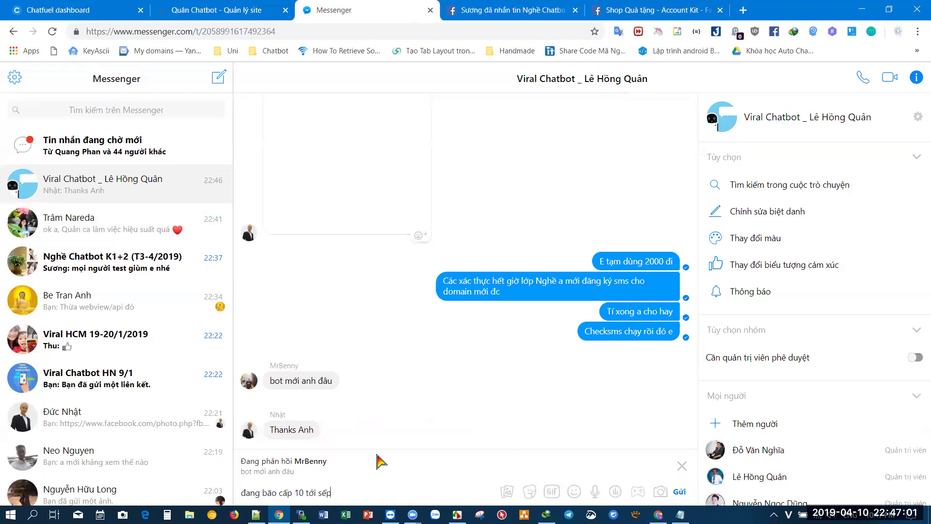
pyautogui.write(' oi')
pyautogui.press('Return')
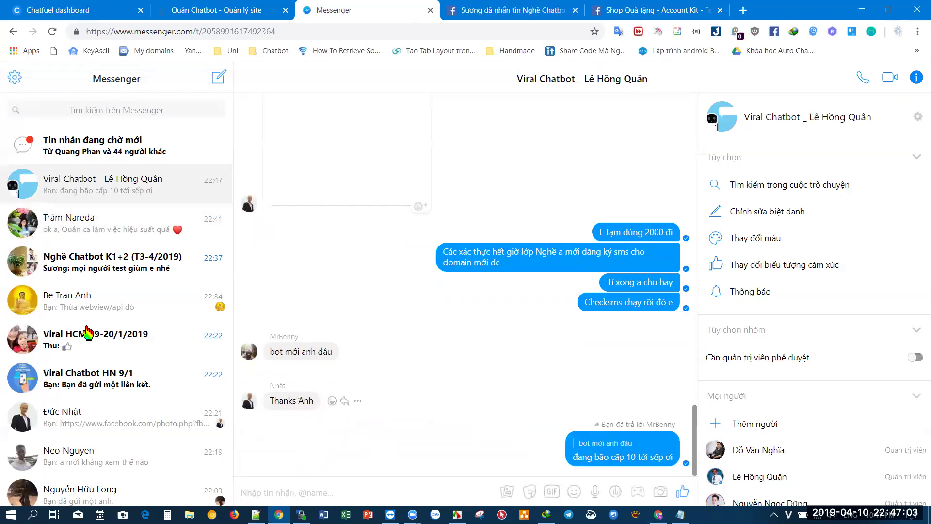
# Step: Open the Nghề Chatbot K1+2 group conversation
pyautogui.click(90, 259)
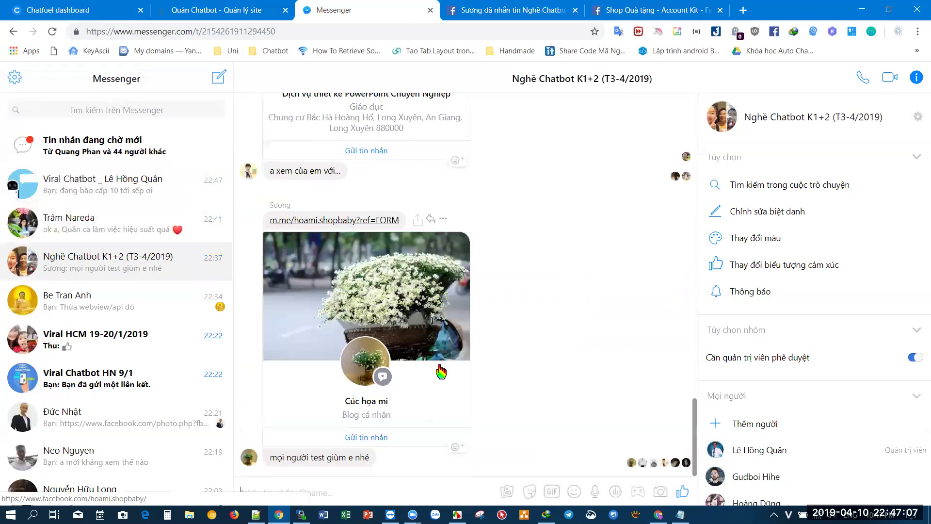
pyautogui.scroll(10, 510, 370)
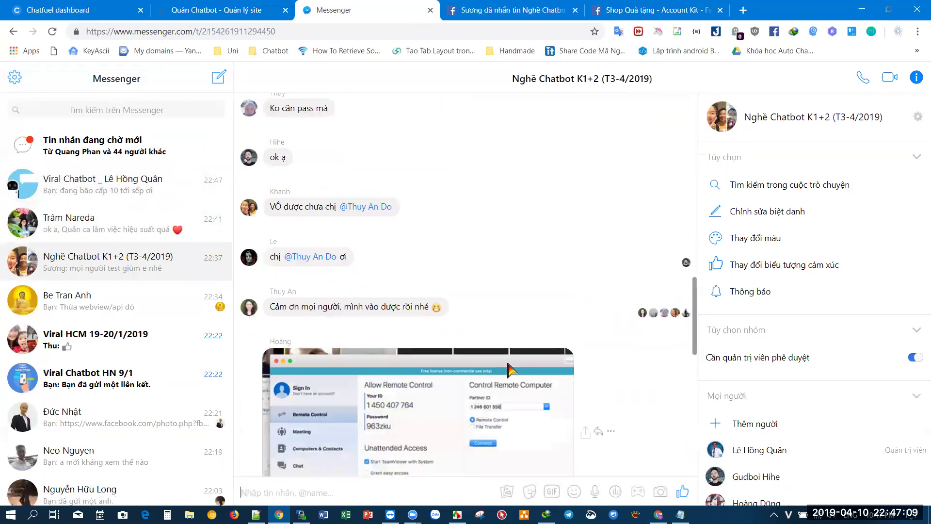
pyautogui.scroll(-10, 510, 370)
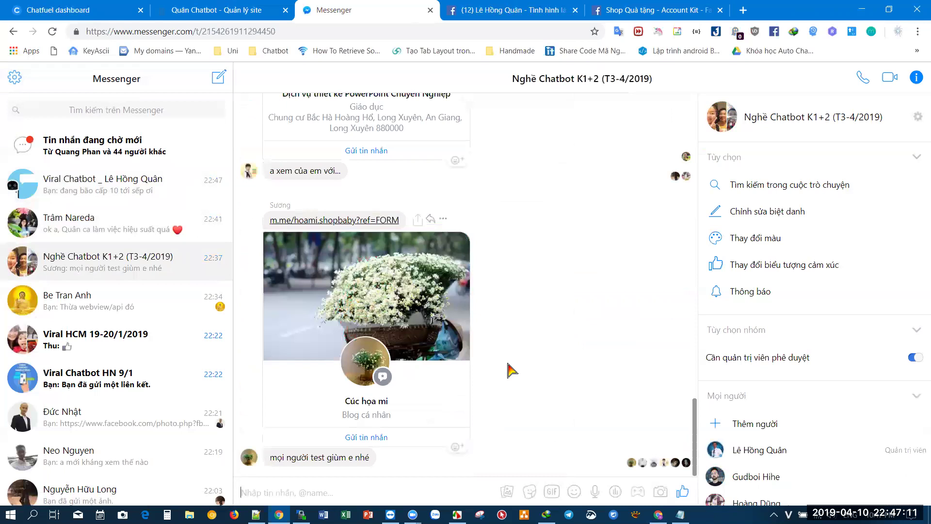
# Step: Close the page-source and form-responses spreadsheet tabs and return to the group's message box
pyautogui.click(656, 513)
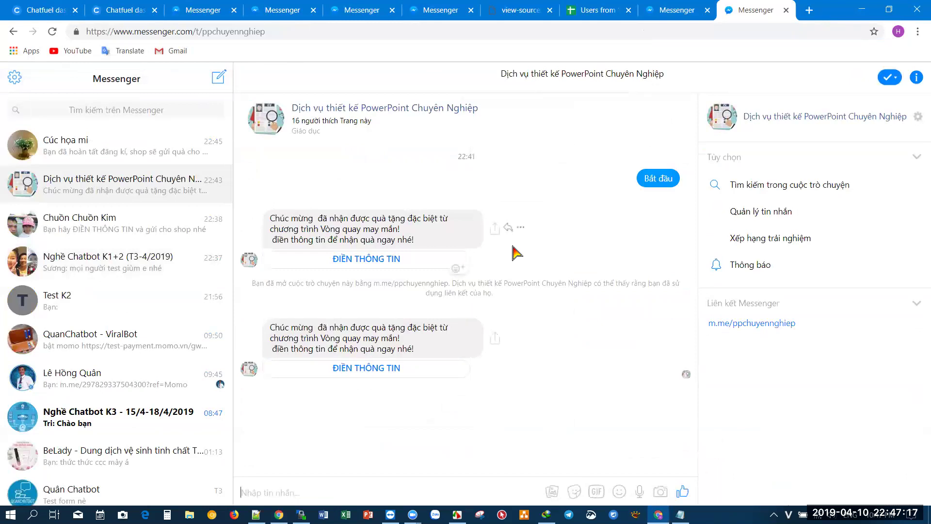
pyautogui.click(521, 10)
pyautogui.click(549, 11)
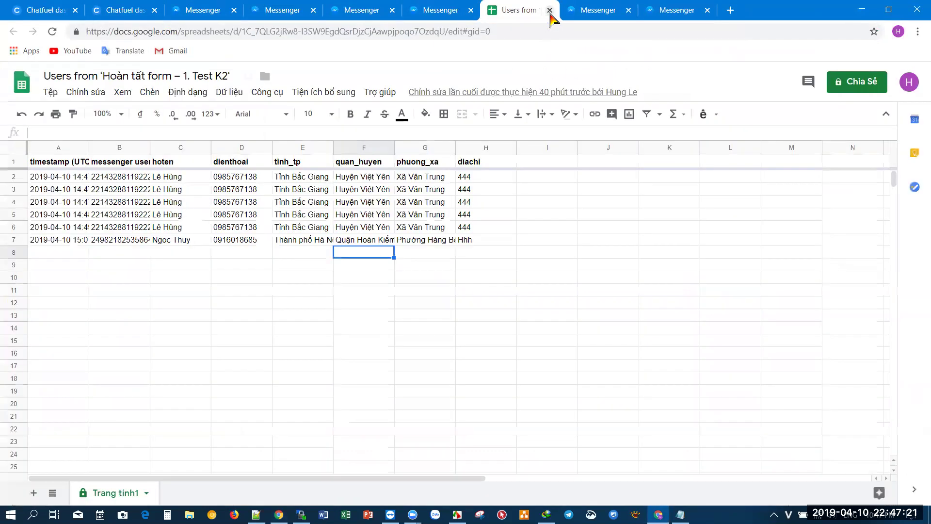
pyautogui.click(549, 10)
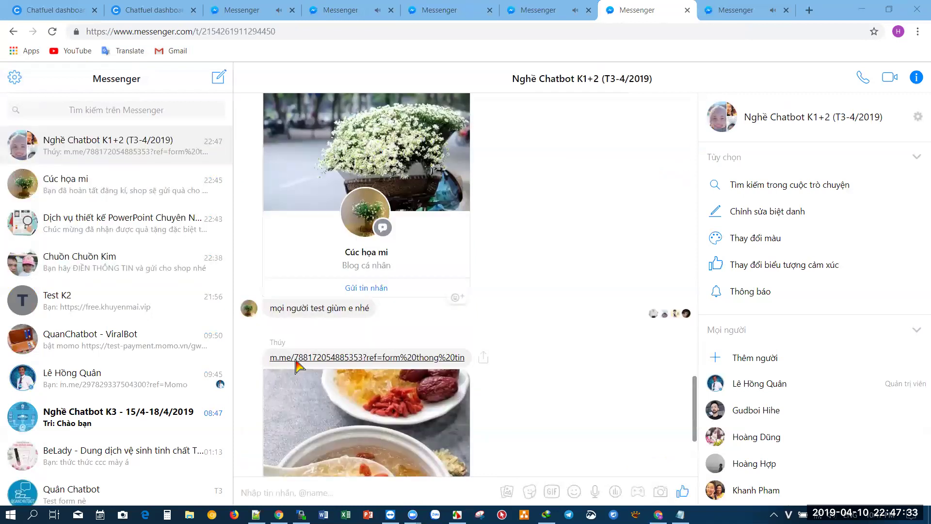
pyautogui.click(550, 347)
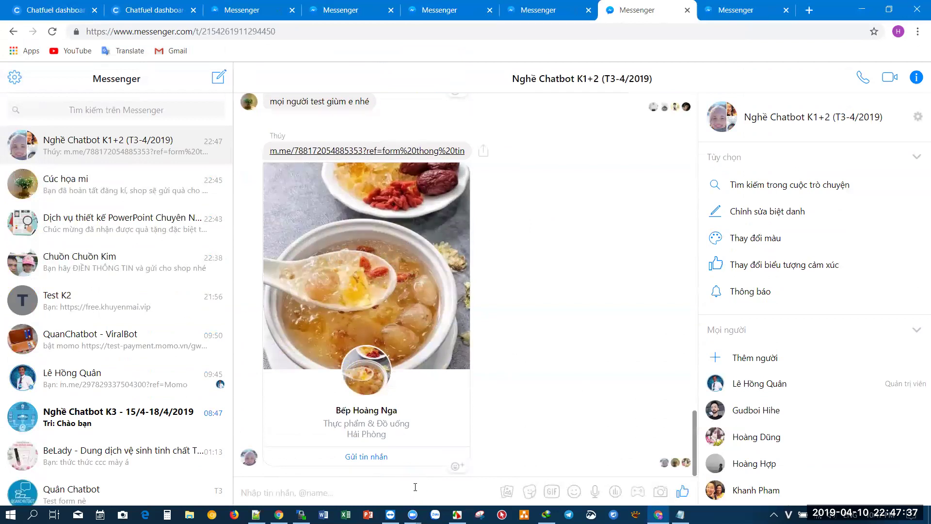
# Step: Send the m.me link with ref=dienthongtin to the group and open the earlier Bếp Hoàng Nga link
pyautogui.hotkey('ctrl', 'v')
pyautogui.press('Return')
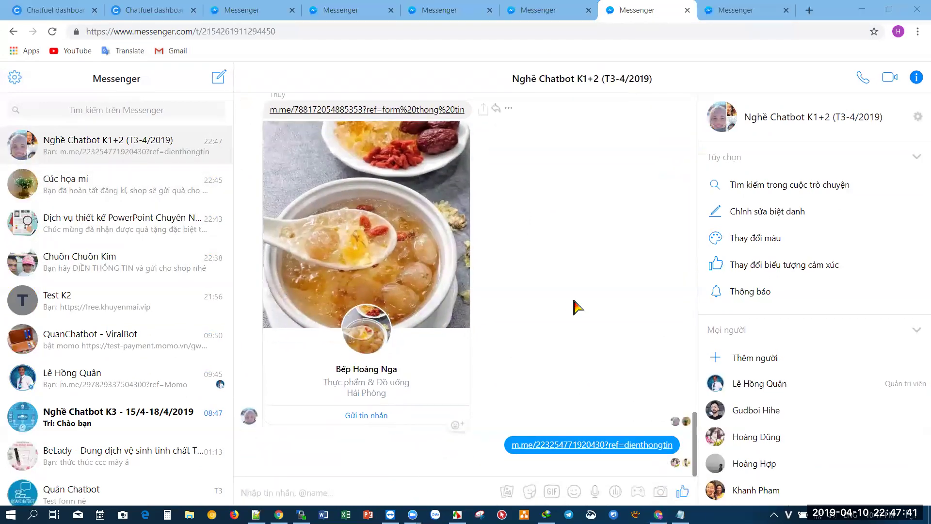
pyautogui.scroll(5, 577, 307)
pyautogui.click(376, 350)
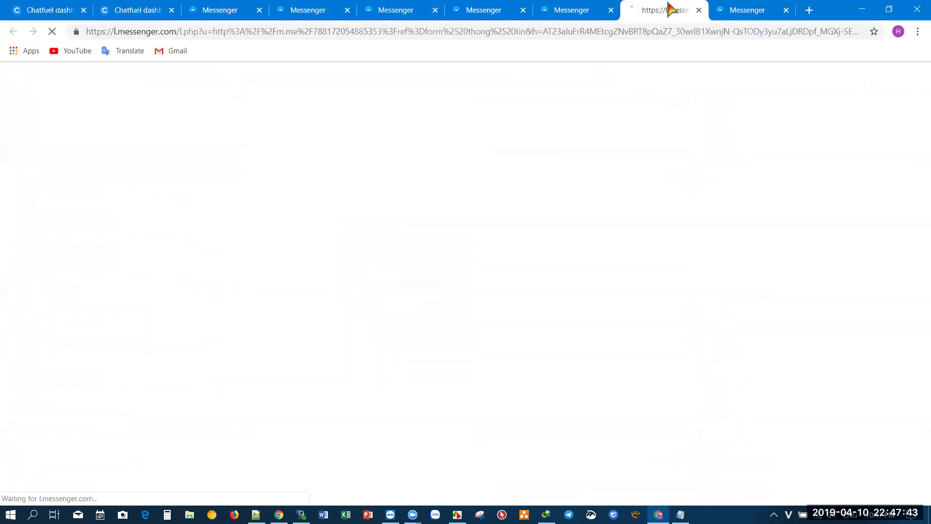
pyautogui.click(579, 9)
pyautogui.scroll(-5, 582, 364)
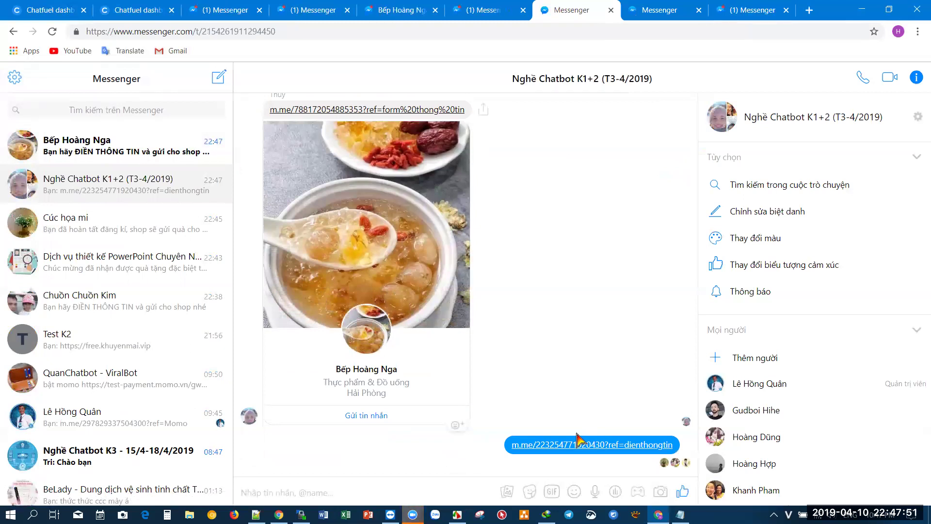
# Step: Close the PowerPoint service chat tab
pyautogui.click(660, 9)
pyautogui.click(771, 9)
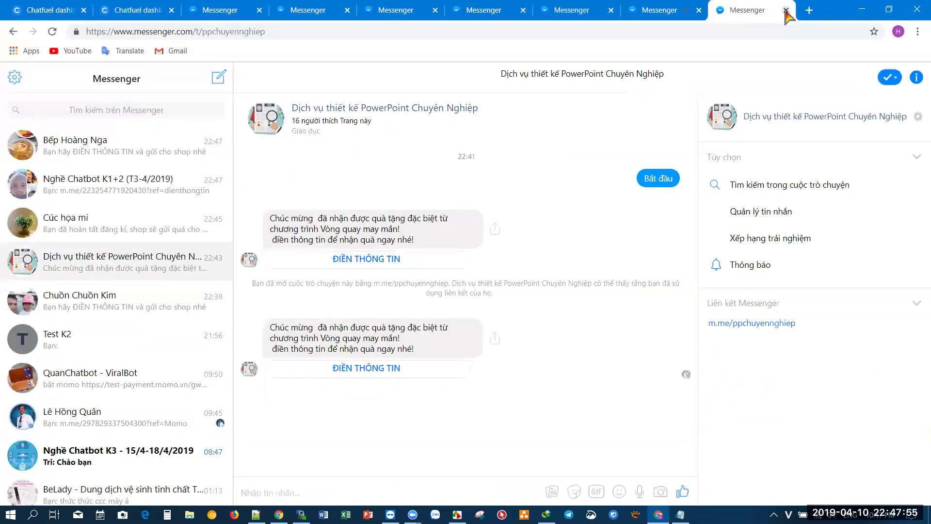
pyautogui.click(786, 10)
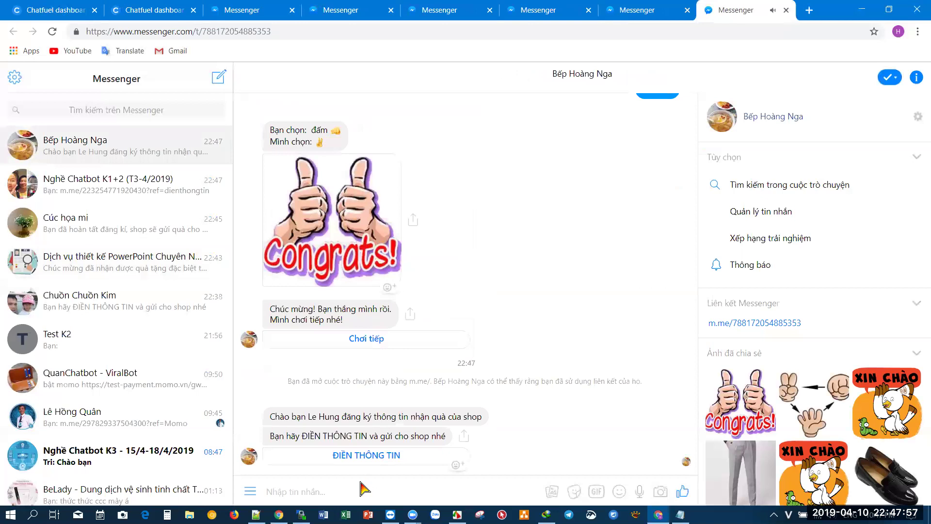
# Step: Open and close Bếp Hoàng Nga's ĐIỀN THÔNG TIN form twice, then return to Chatfuel
pyautogui.click(368, 459)
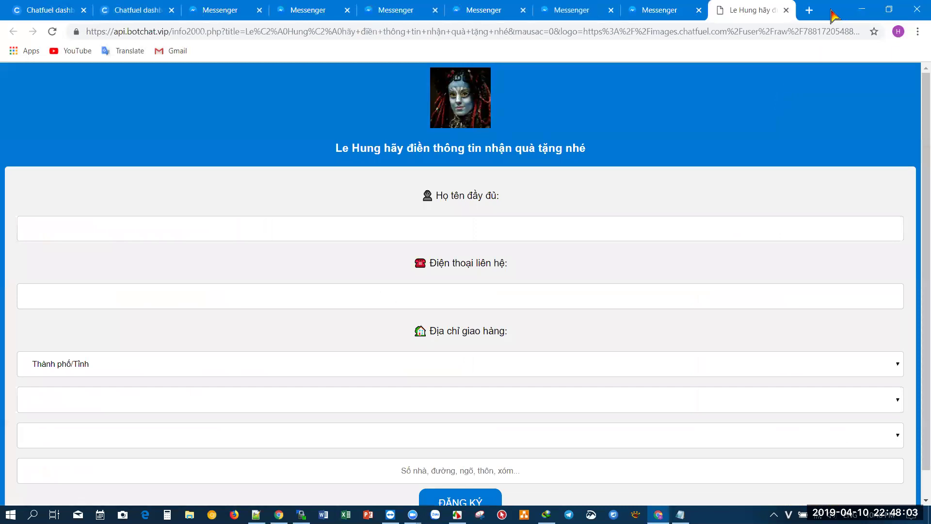
pyautogui.click(786, 10)
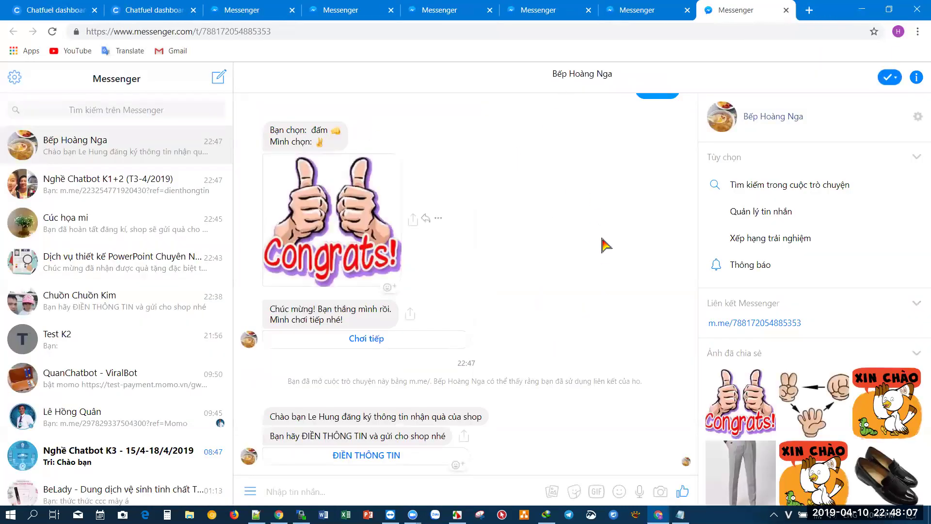
pyautogui.click(378, 456)
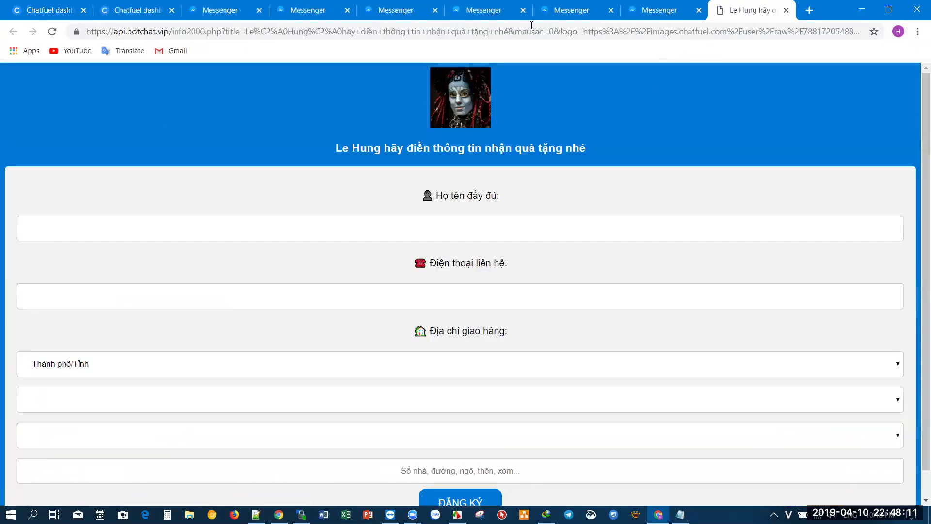
pyautogui.click(786, 10)
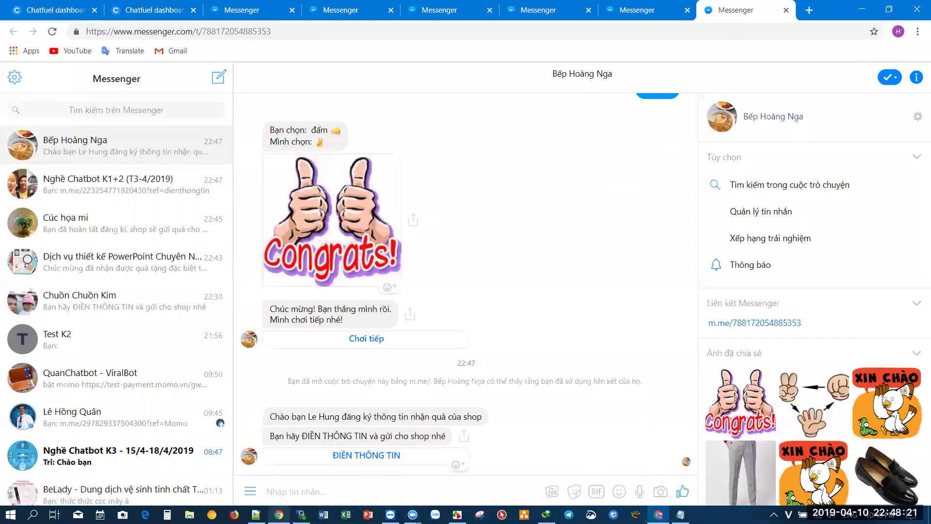
pyautogui.click(44, 10)
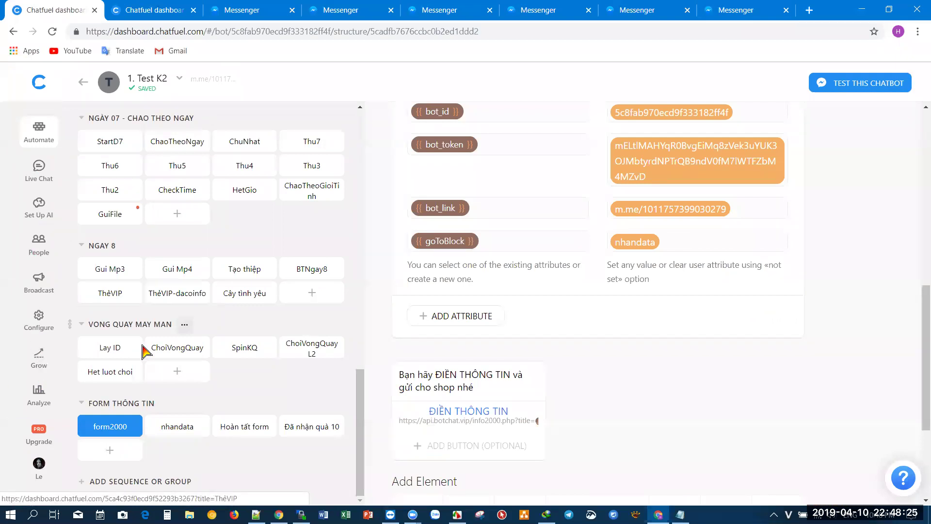
# Step: Review the webview link and the api.botchat.vip whitelisted domain in Chatfuel's settings
pyautogui.scroll(-10, 213, 325)
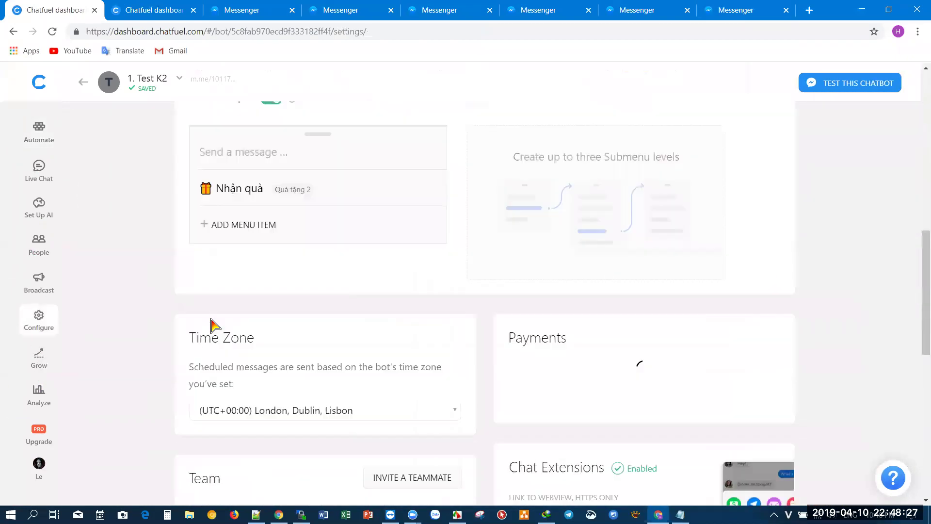
pyautogui.scroll(-4, 213, 325)
pyautogui.scroll(-3, 550, 304)
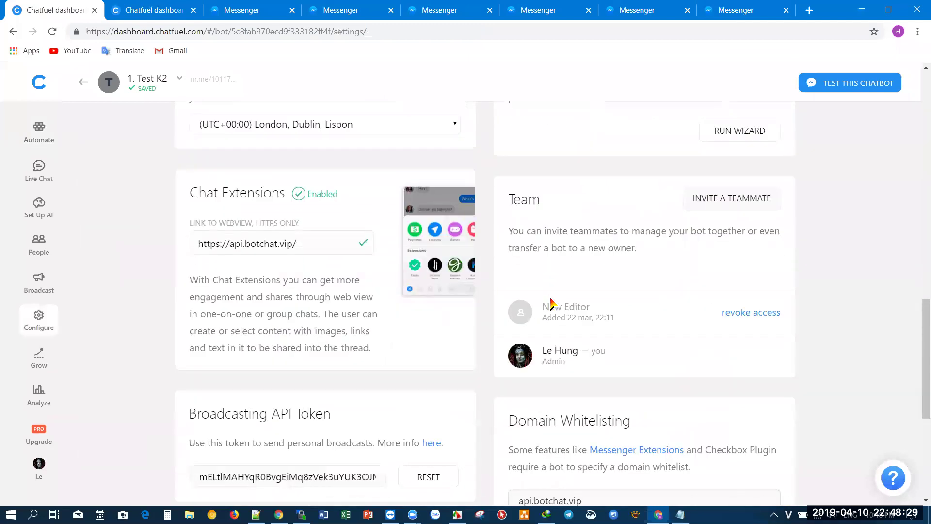
pyautogui.scroll(1, 551, 303)
pyautogui.moveTo(322, 305); pyautogui.dragTo(152, 312)
pyautogui.scroll(-1, 162, 312)
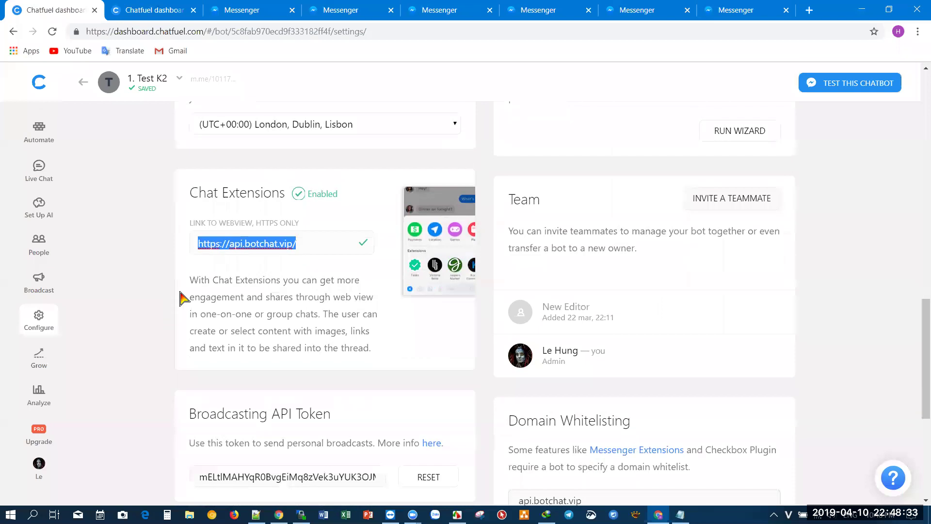
pyautogui.click(220, 245)
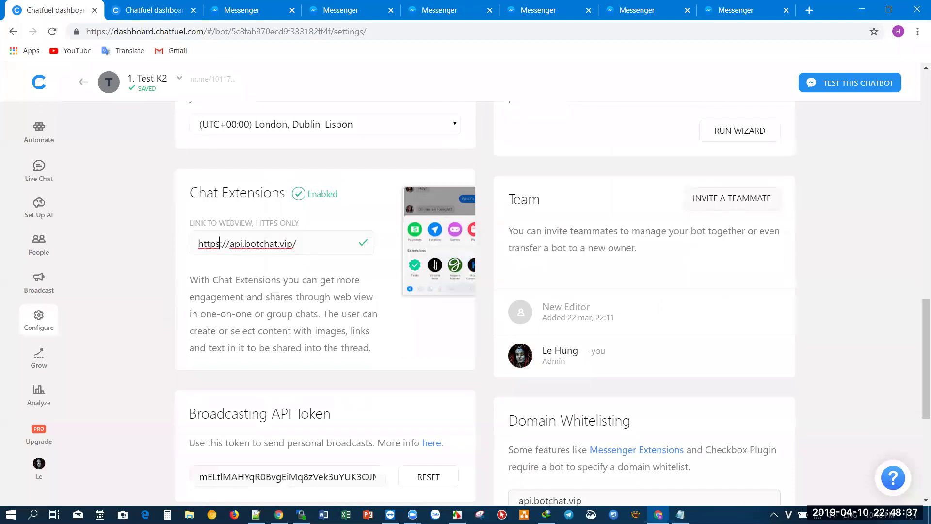
pyautogui.scroll(-5, 315, 285)
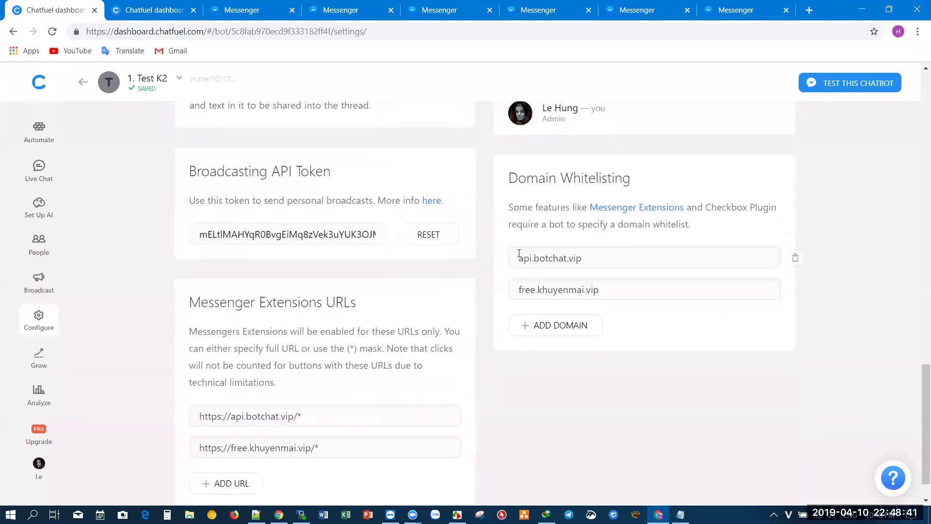
pyautogui.moveTo(519, 256); pyautogui.dragTo(585, 259)
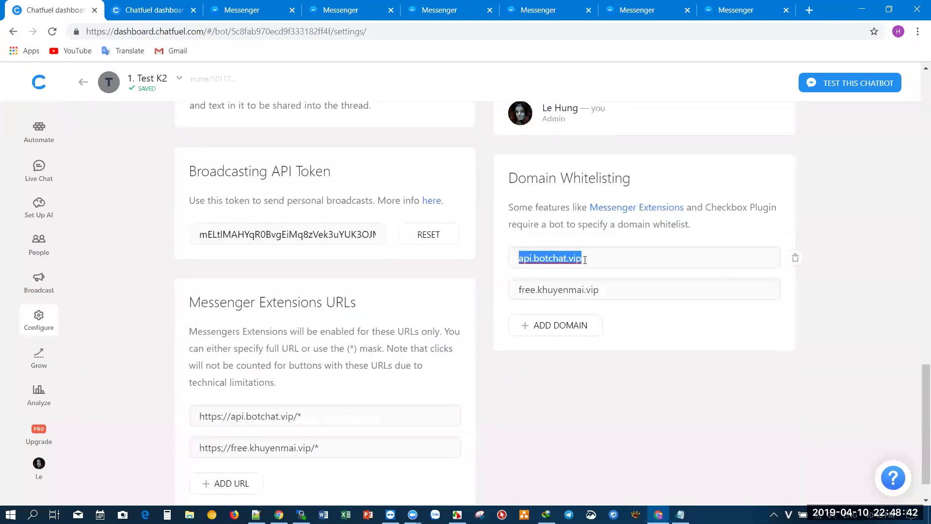
pyautogui.click(277, 380)
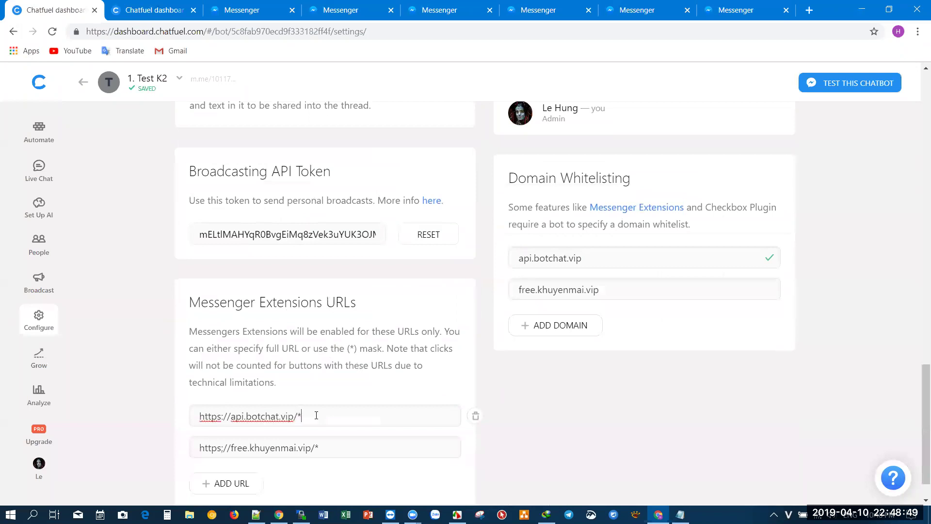
pyautogui.click(310, 334)
# Step: Recheck the api.botchat.vip whitelisted domain and the first Messenger Extensions URL
pyautogui.scroll(5, 515, 372)
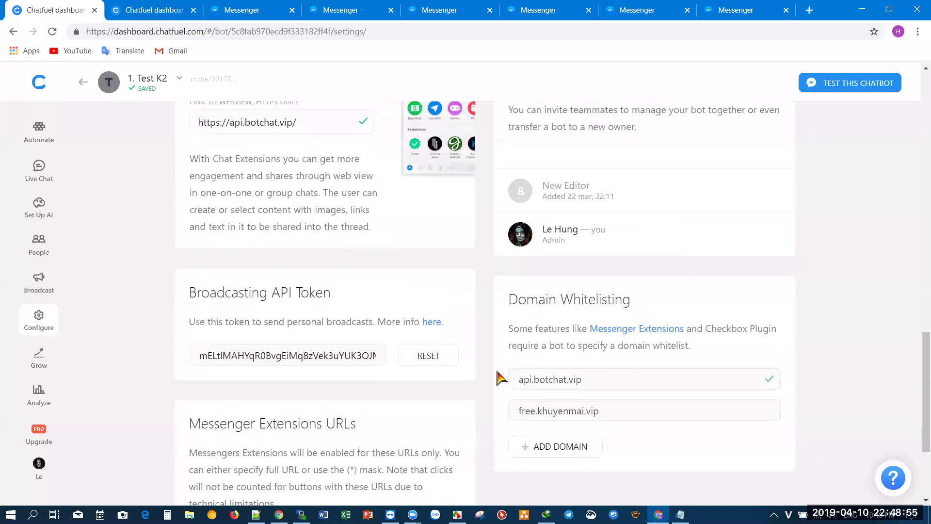
pyautogui.scroll(-5, 437, 291)
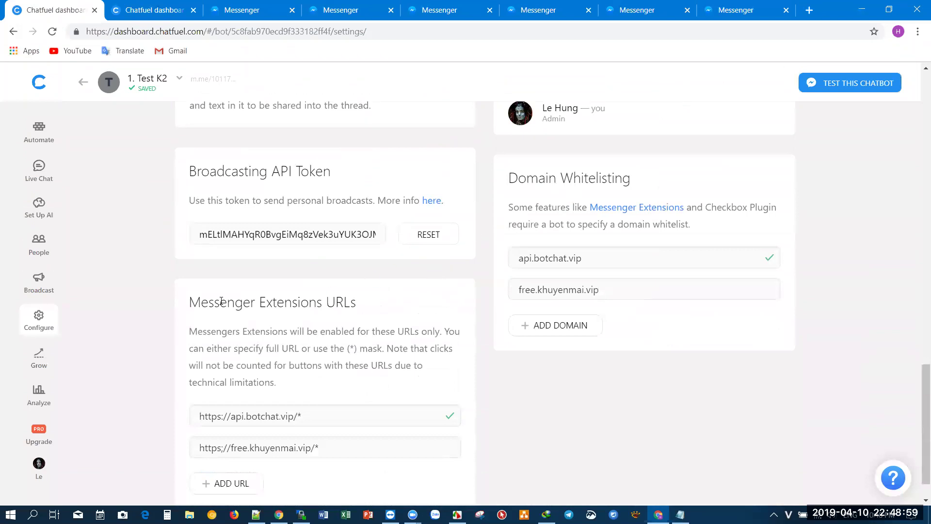
pyautogui.moveTo(209, 304); pyautogui.dragTo(356, 300)
pyautogui.click(341, 329)
pyautogui.moveTo(585, 258); pyautogui.dragTo(510, 260)
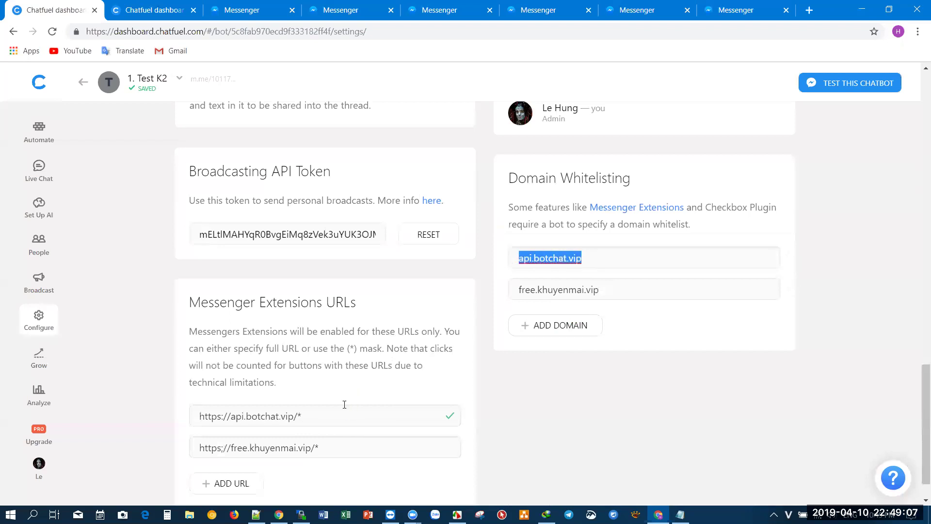
pyautogui.click(359, 416)
pyautogui.moveTo(231, 416); pyautogui.dragTo(191, 419)
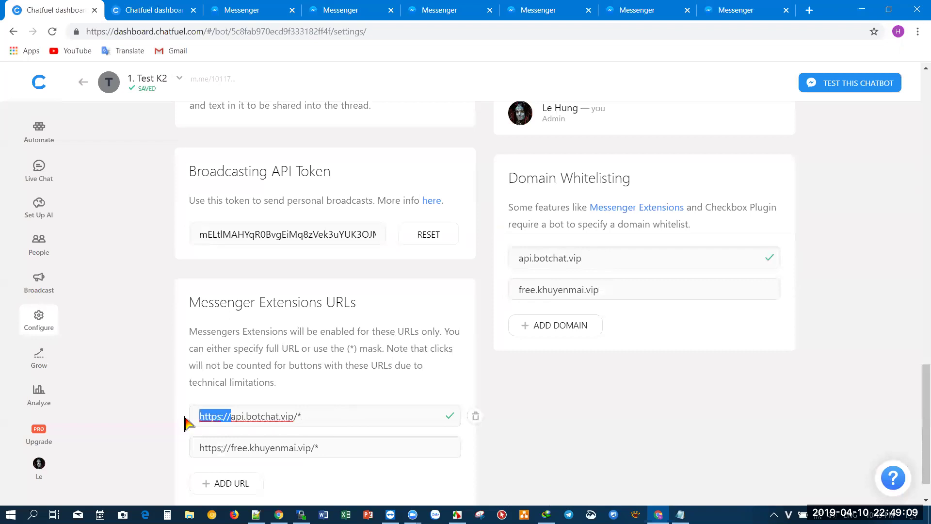
pyautogui.click(348, 390)
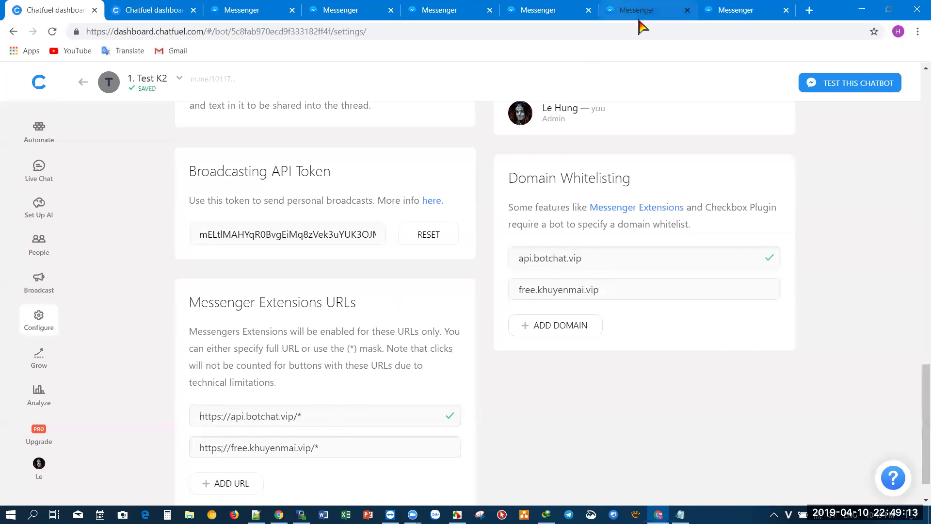
# Step: Close four extra Messenger test tabs and switch to the remaining conversation
pyautogui.click(786, 10)
pyautogui.click(789, 10)
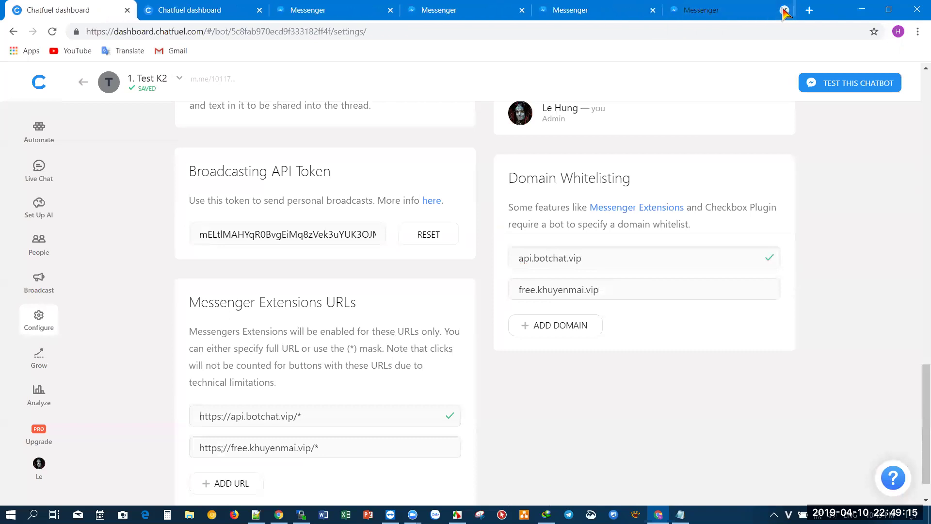
pyautogui.click(790, 10)
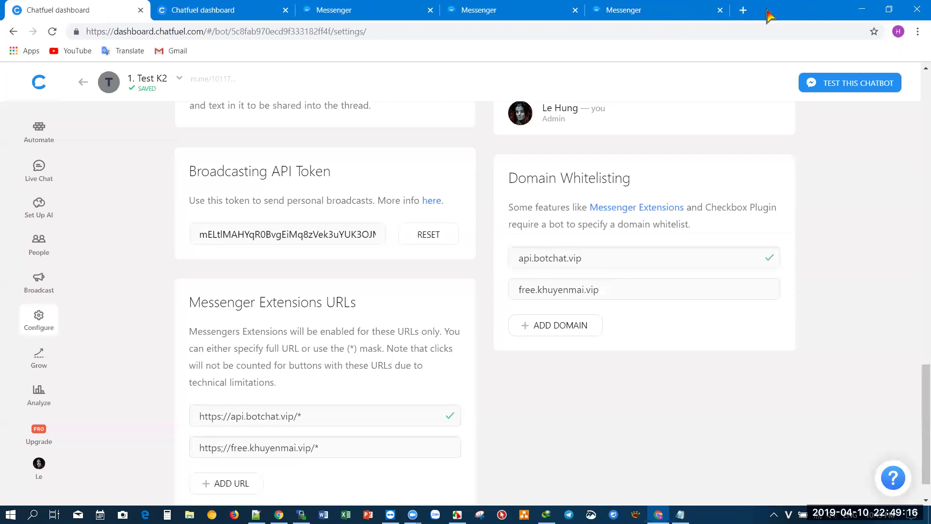
pyautogui.click(720, 10)
pyautogui.click(518, 14)
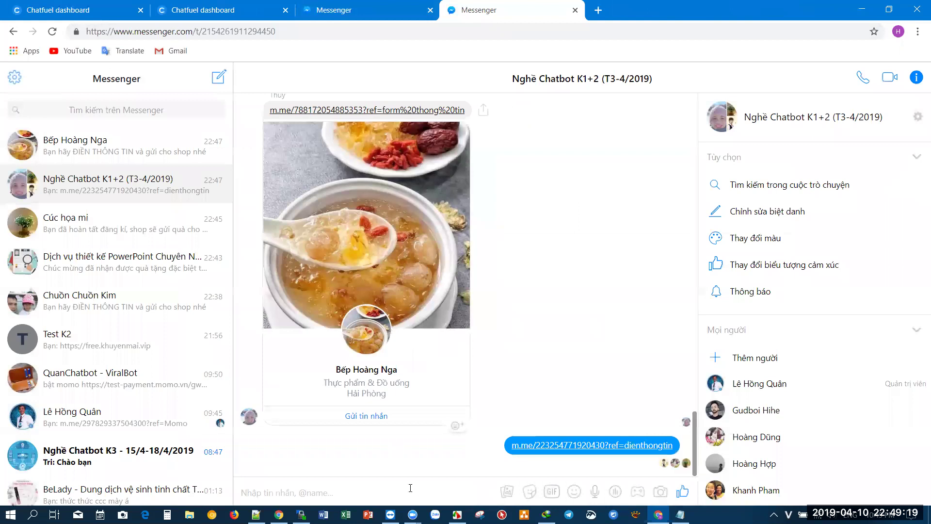
# Step: Open the Gigun cosmetic chat from the m.me link and launch its Đăng Ký Thông Tin form
pyautogui.click(560, 445)
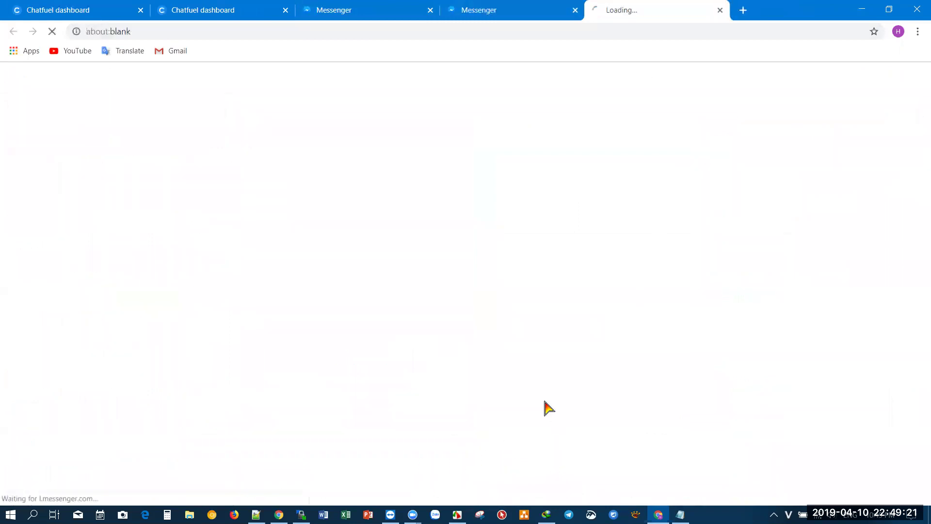
pyautogui.click(575, 10)
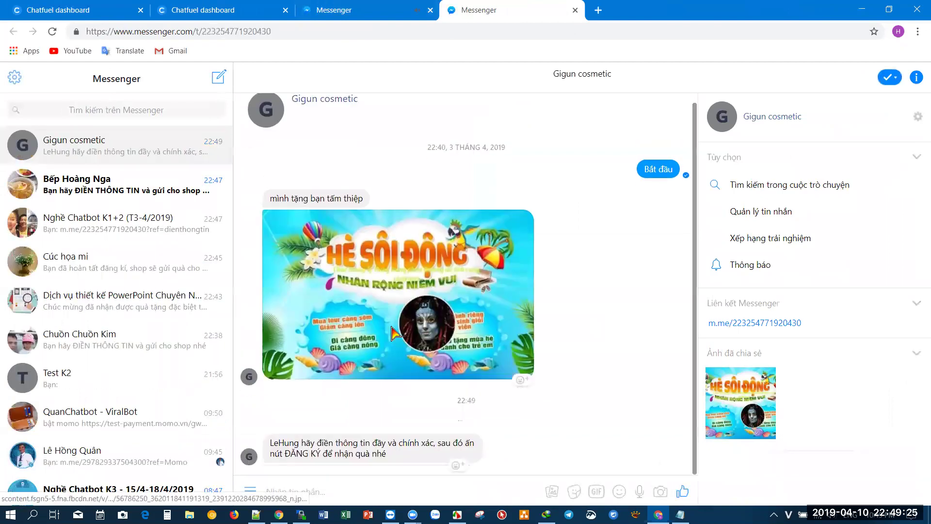
pyautogui.click(381, 454)
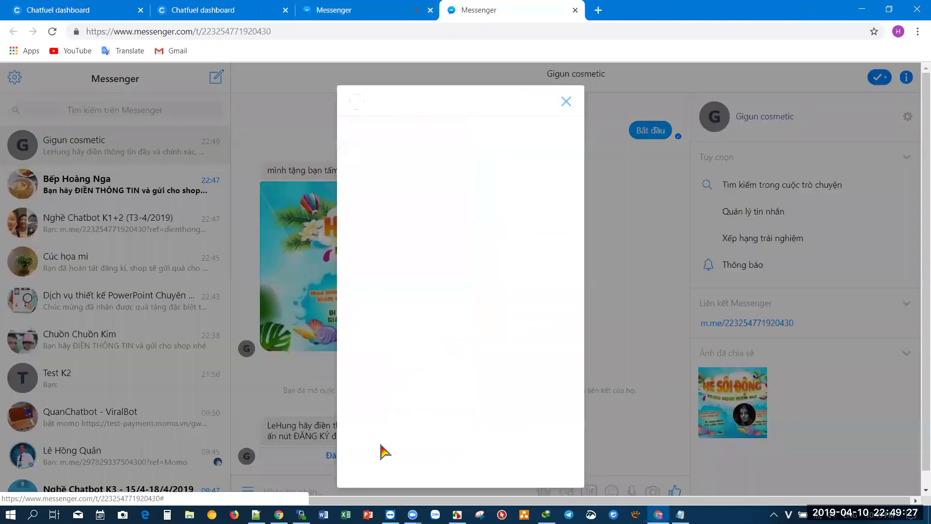
pyautogui.scroll(-5, 518, 282)
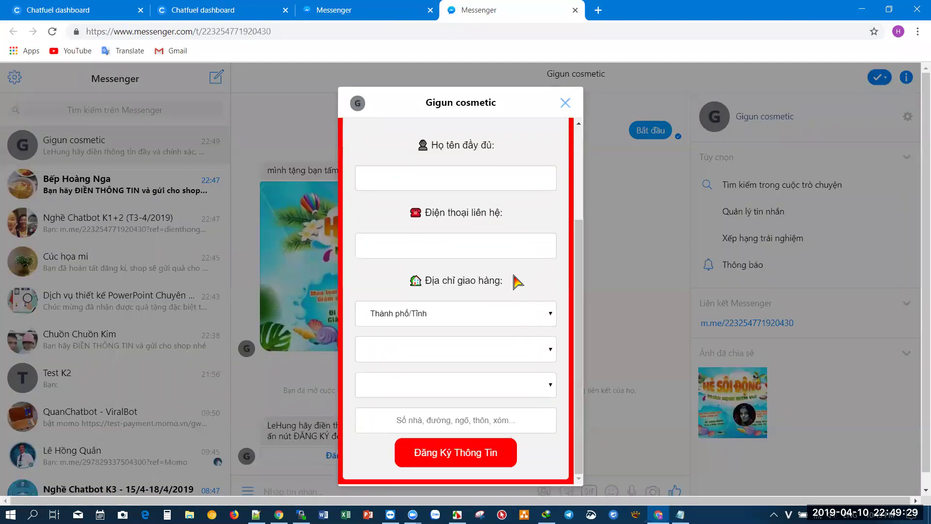
pyautogui.scroll(3, 518, 281)
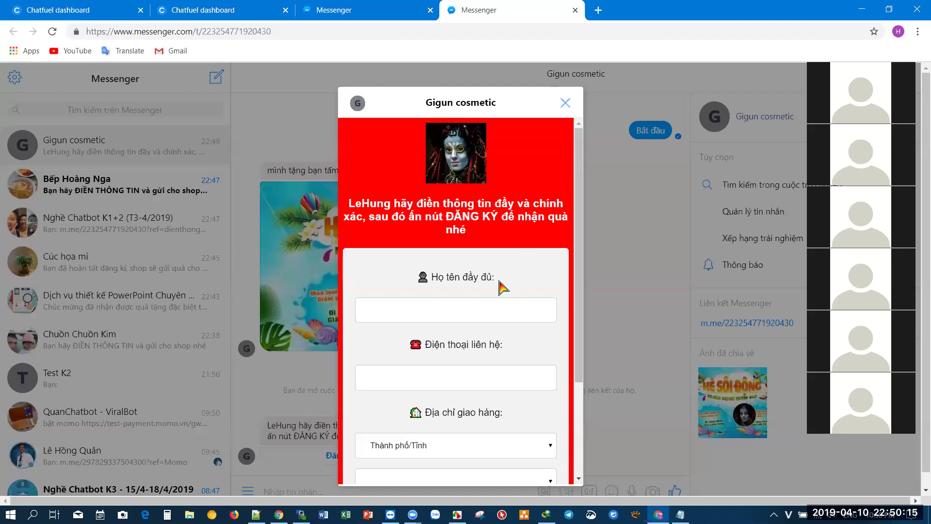
# Step: Scroll through the signup form, then open a new blank browser tab
pyautogui.scroll(-2, 502, 286)
pyautogui.scroll(3, 502, 286)
pyautogui.scroll(-3, 481, 235)
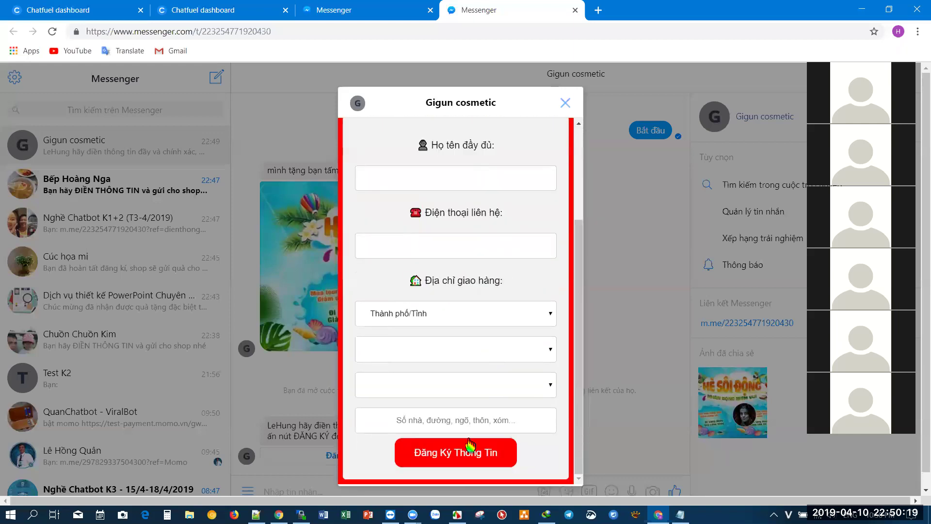
pyautogui.scroll(3, 513, 337)
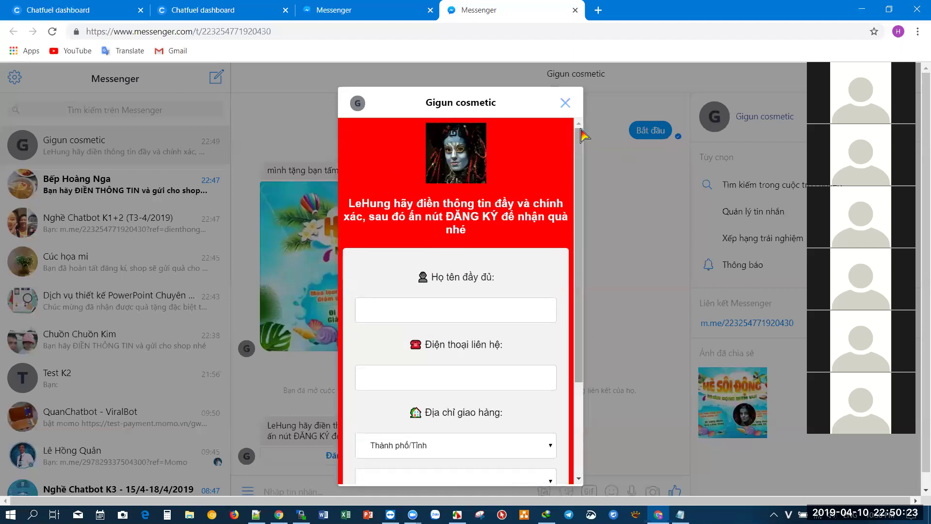
pyautogui.click(598, 9)
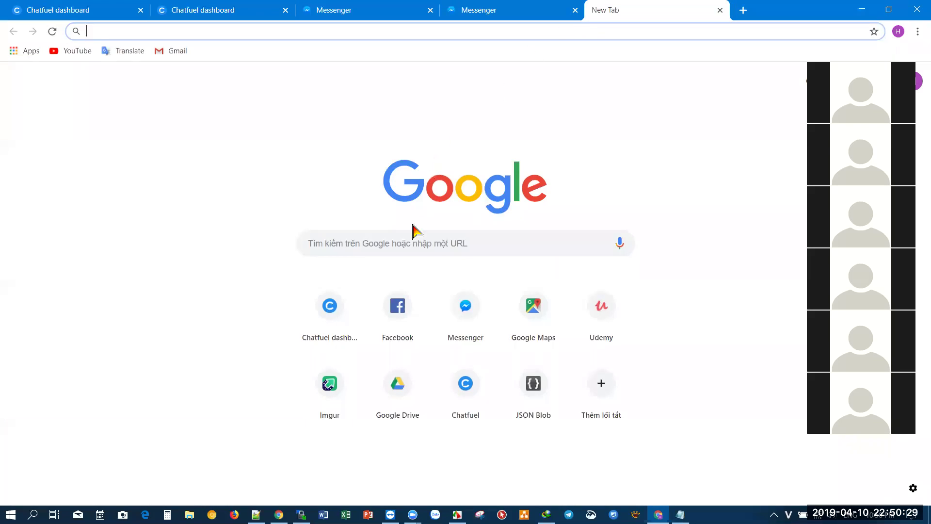
# Step: Return to Gigun cosmetic's form and scroll over its header image, name, phone and address fields
pyautogui.click(407, 244)
pyautogui.click(497, 8)
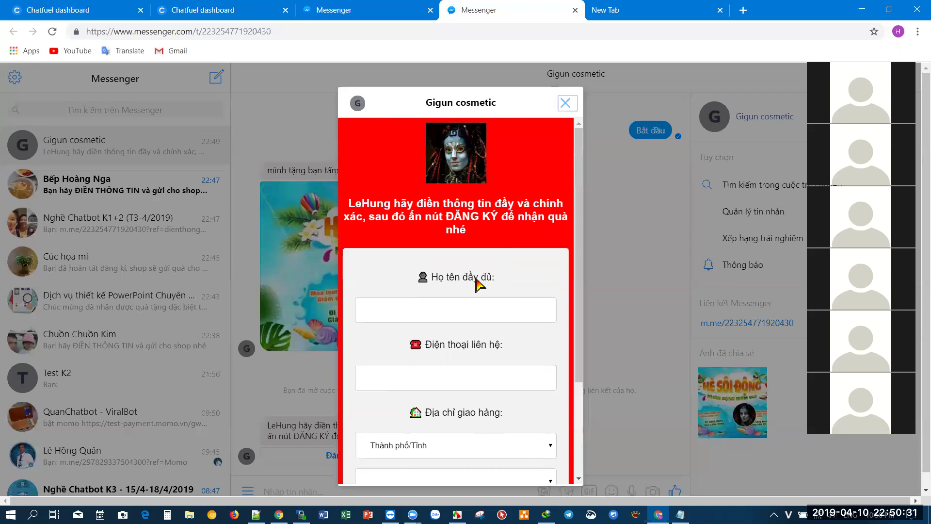
pyautogui.scroll(-3, 477, 284)
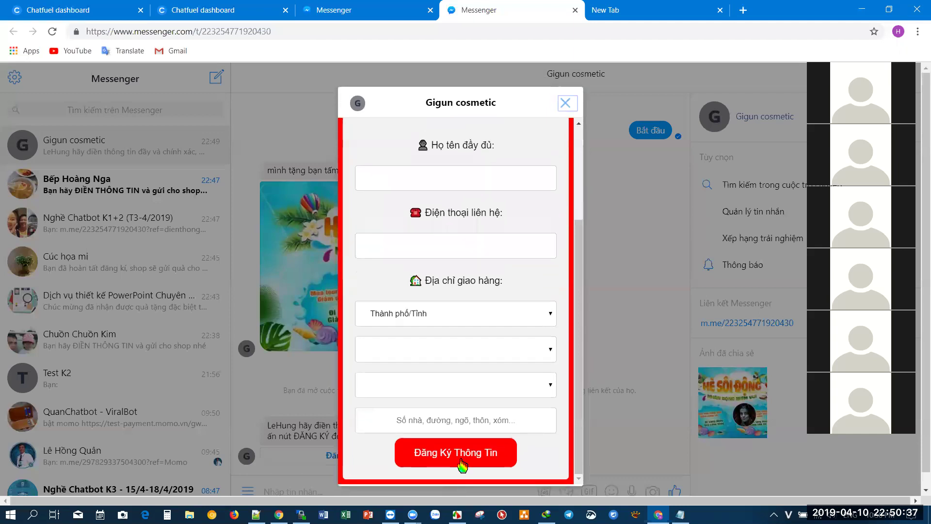
pyautogui.scroll(1, 502, 248)
pyautogui.scroll(2, 502, 248)
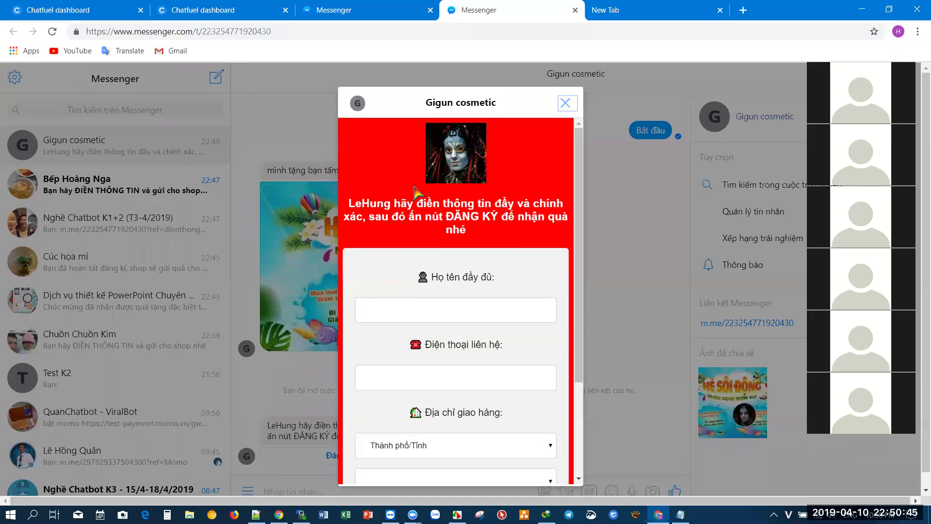
pyautogui.scroll(-3, 414, 191)
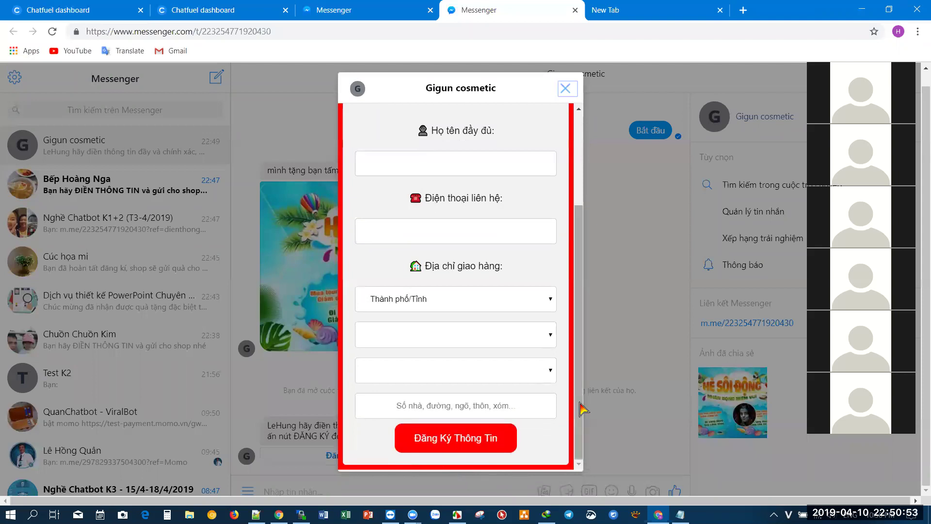
pyautogui.moveTo(583, 426)
pyautogui.mouseDown()
pyautogui.moveTo(578, 287)
pyautogui.moveTo(575, 439)
pyautogui.mouseUp()
pyautogui.moveTo(582, 433); pyautogui.dragTo(580, 454)
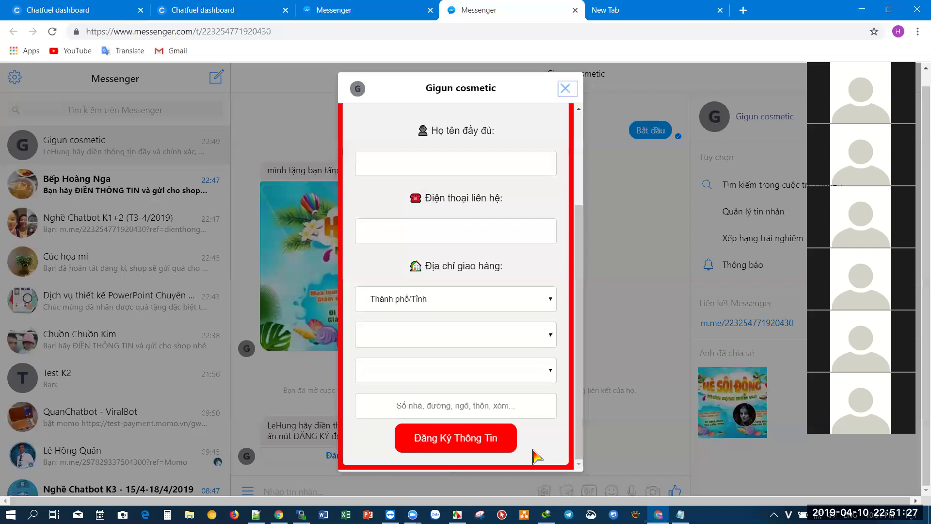
# Step: Search Google for 'prooly', then rerun it as 'proovly' to list Proovl SMS results
pyautogui.click(663, 18)
pyautogui.click(663, 32)
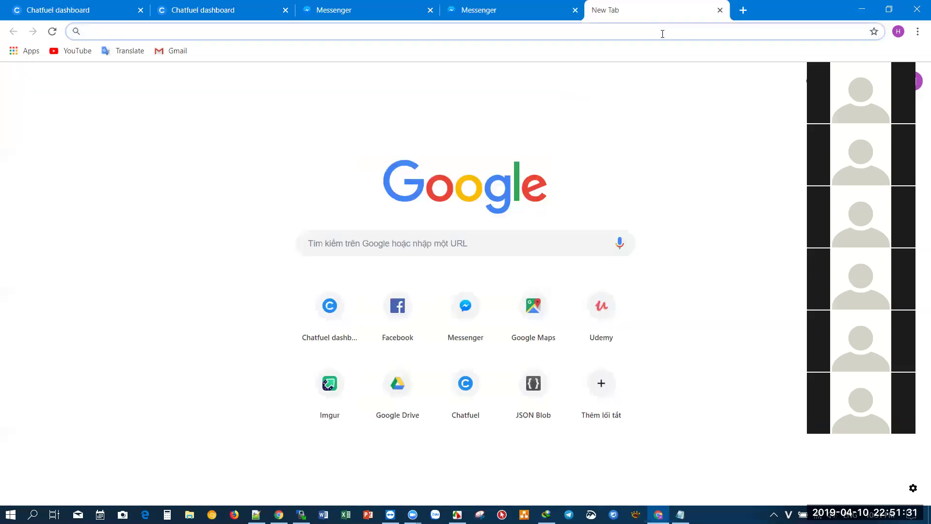
pyautogui.write('prool')
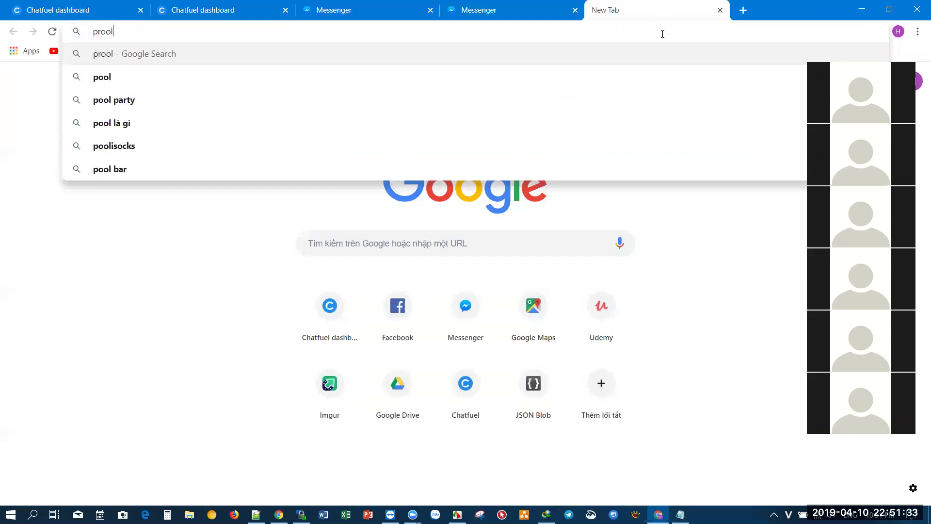
pyautogui.write('y')
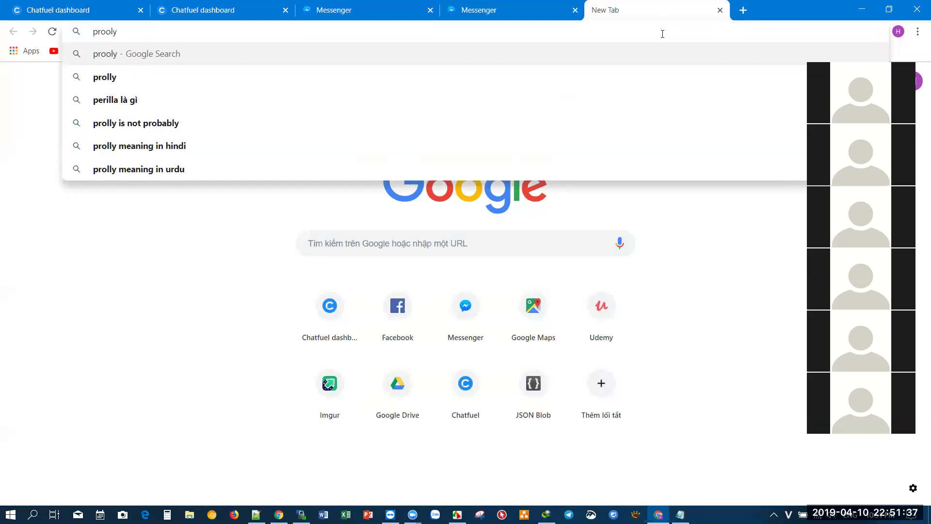
pyautogui.press('Return')
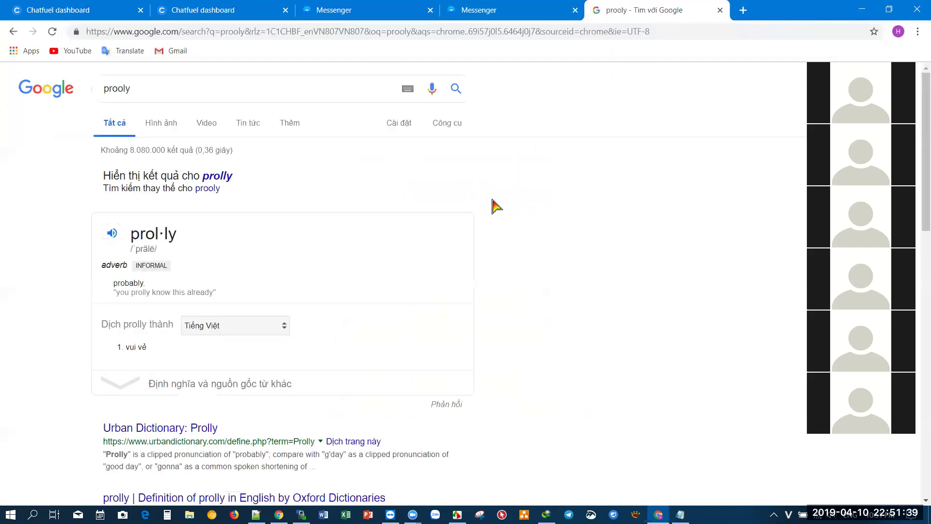
pyautogui.scroll(-5, 260, 194)
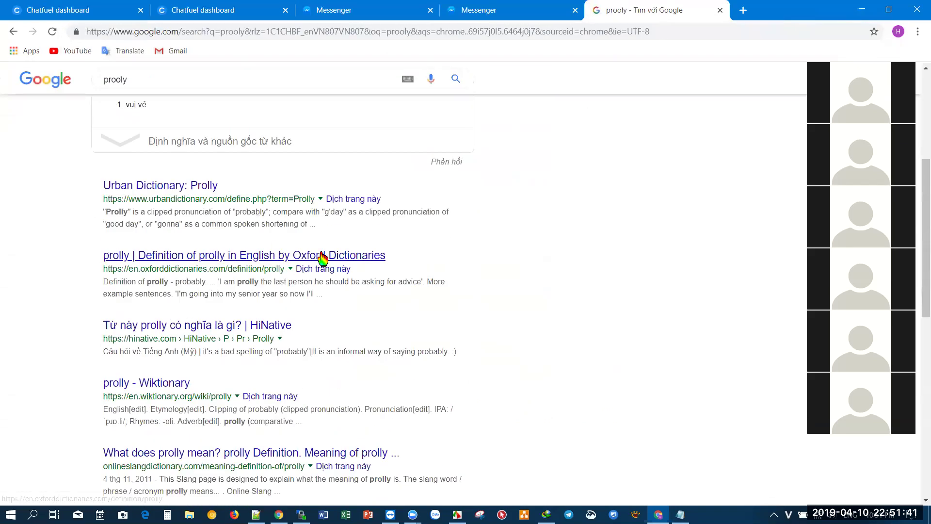
pyautogui.scroll(4, 327, 257)
pyautogui.scroll(1, 327, 258)
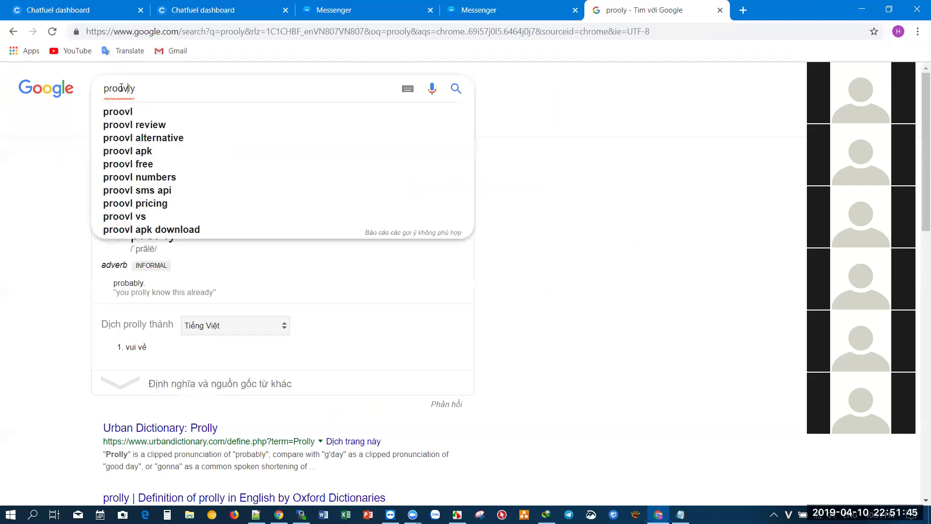
pyautogui.press('Return')
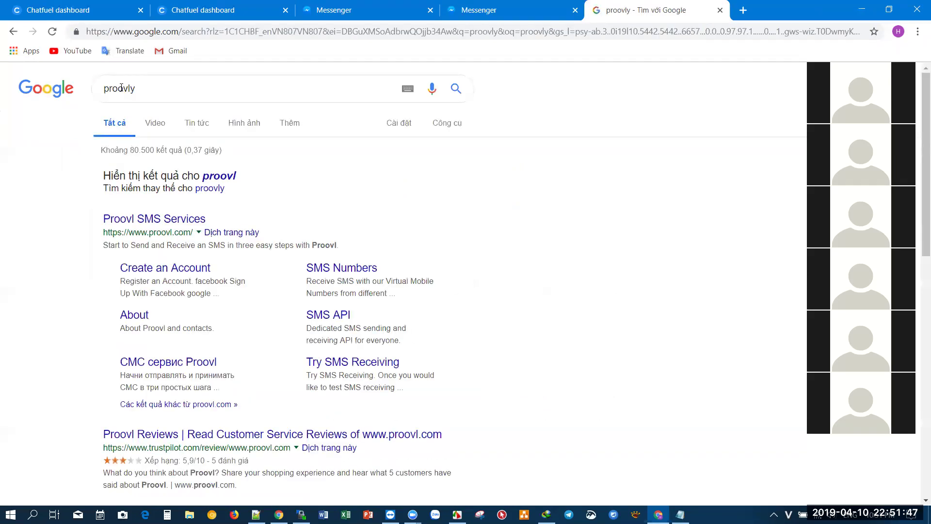
pyautogui.scroll(-7, 72, 267)
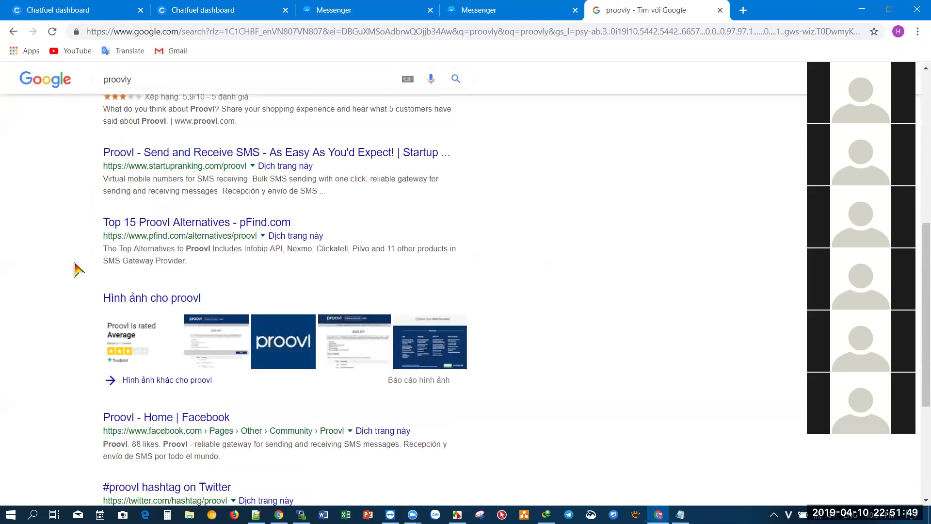
# Step: Return to Gigun cosmetic's registration form and select its red header text
pyautogui.click(449, 11)
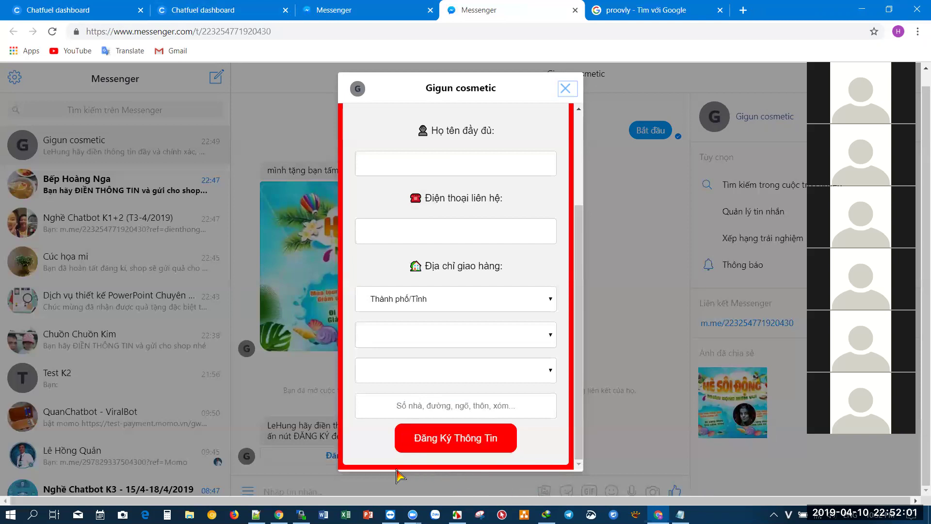
pyautogui.scroll(3, 467, 256)
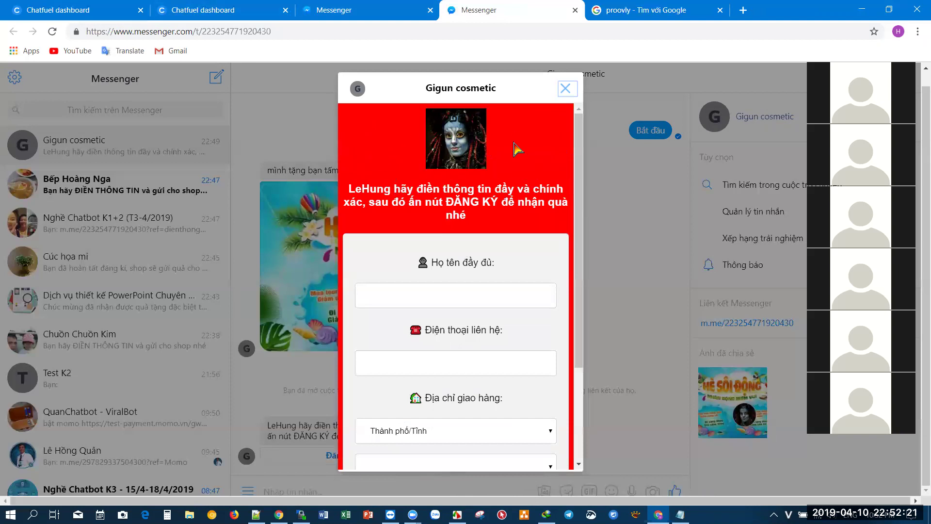
pyautogui.scroll(-3, 470, 277)
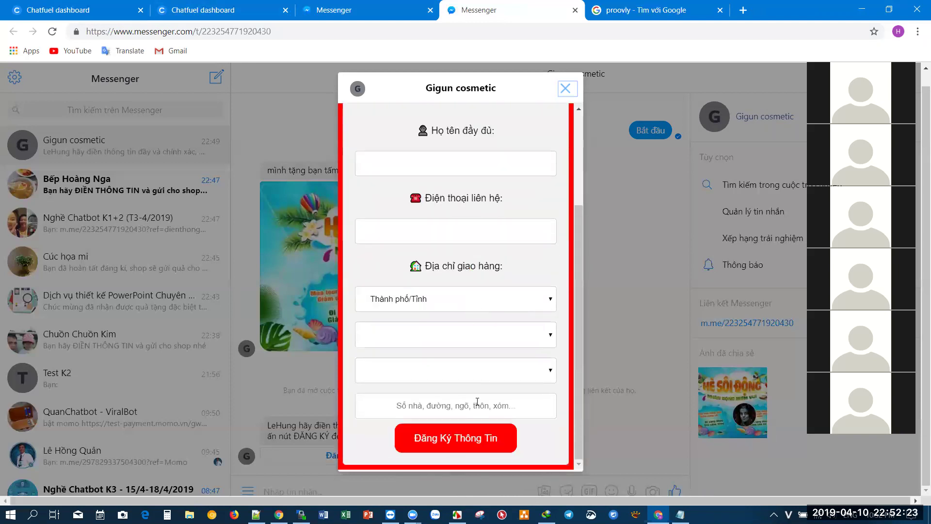
pyautogui.scroll(3, 503, 320)
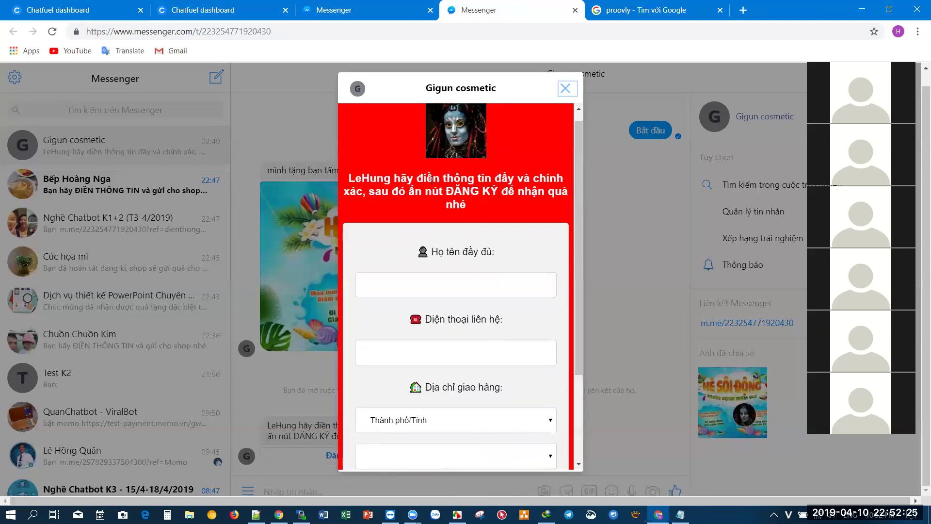
pyautogui.moveTo(348, 178); pyautogui.dragTo(478, 214)
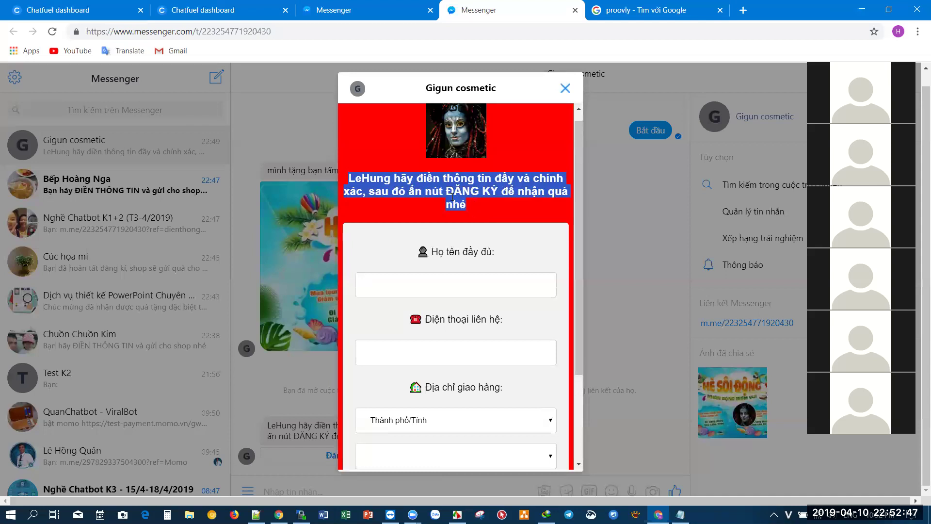
# Step: Scroll through the name, phone and address fields to the Đăng Ký Thông Tin button, then go to Chatfuel
pyautogui.scroll(-3, 408, 193)
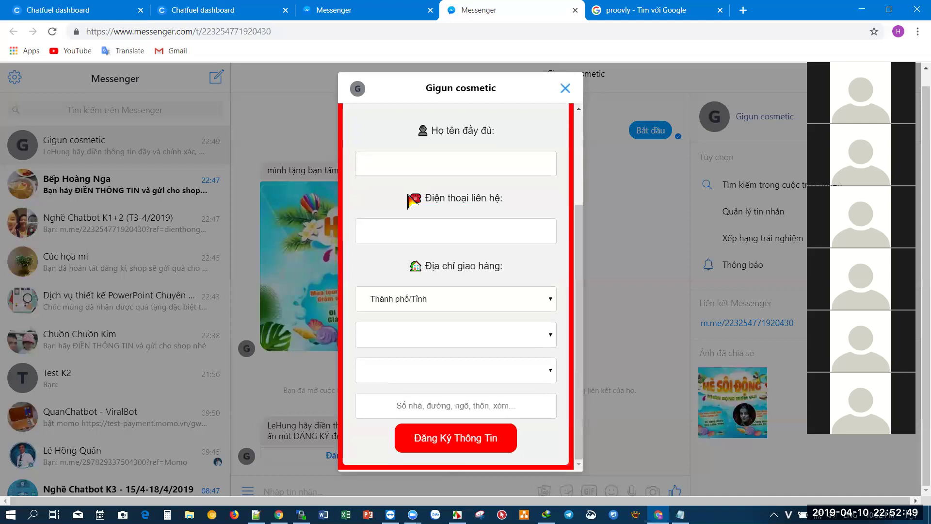
pyautogui.scroll(1, 534, 432)
pyautogui.scroll(2, 534, 432)
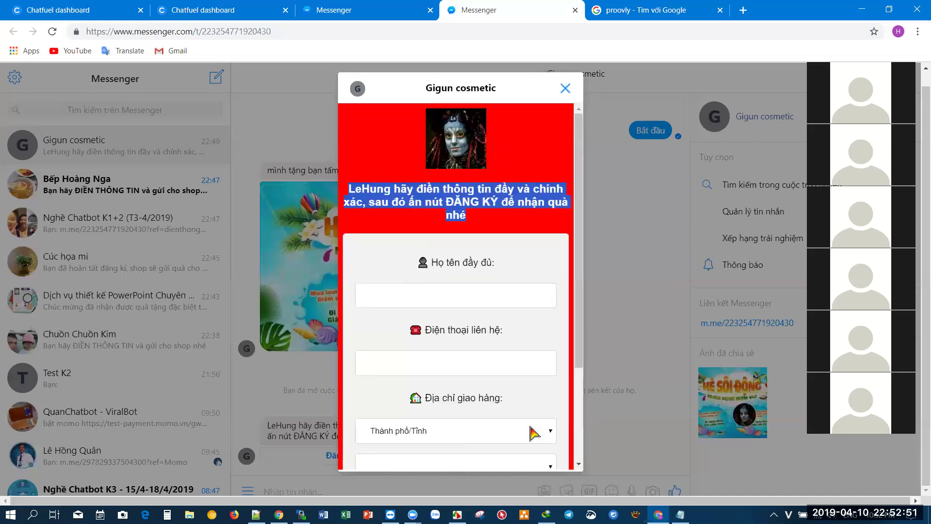
pyautogui.scroll(-3, 534, 431)
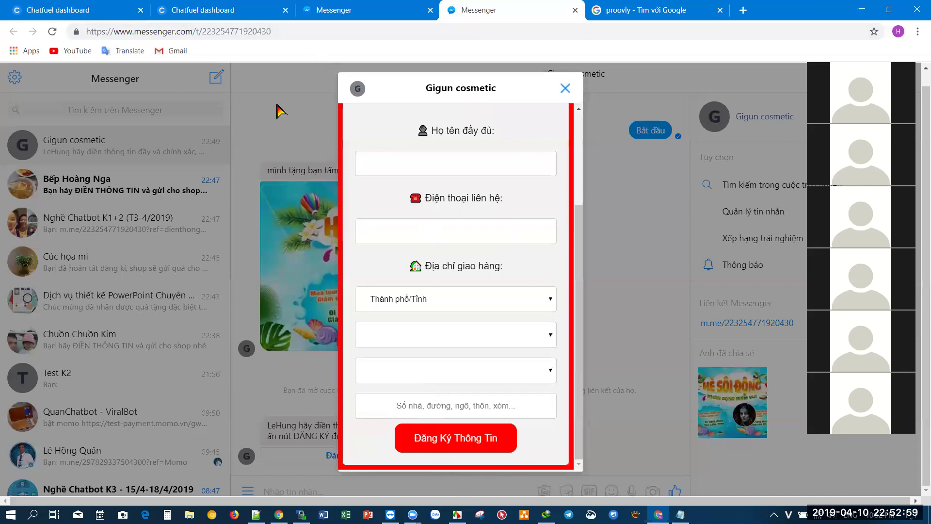
pyautogui.scroll(3, 445, 340)
pyautogui.moveTo(349, 188); pyautogui.dragTo(437, 241)
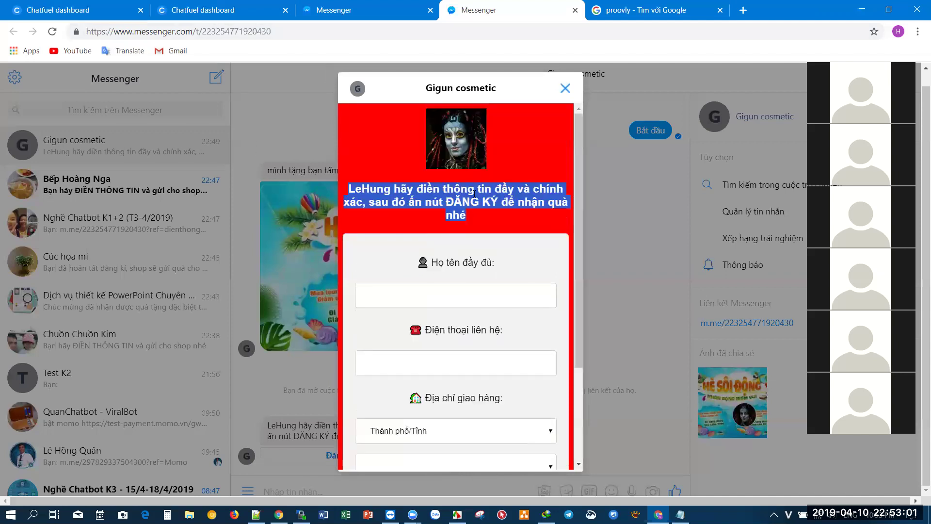
pyautogui.scroll(-3, 461, 301)
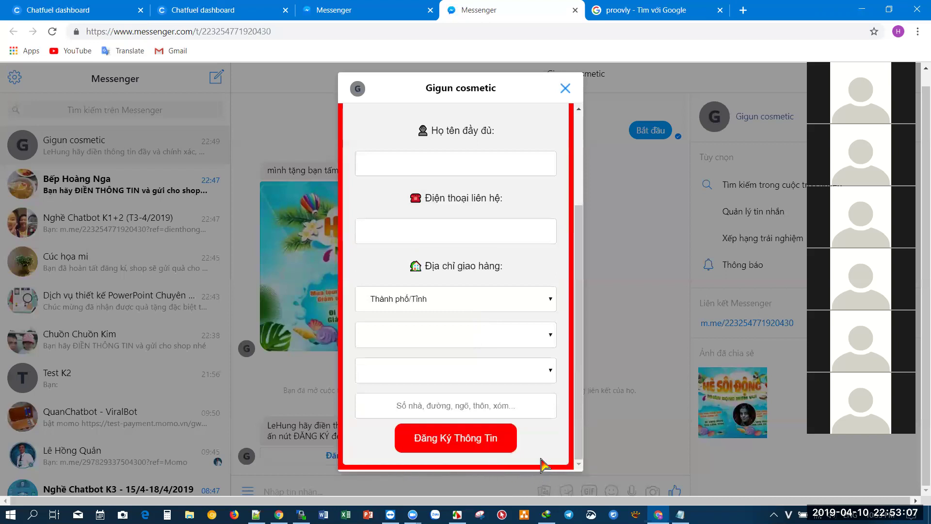
pyautogui.click(73, 9)
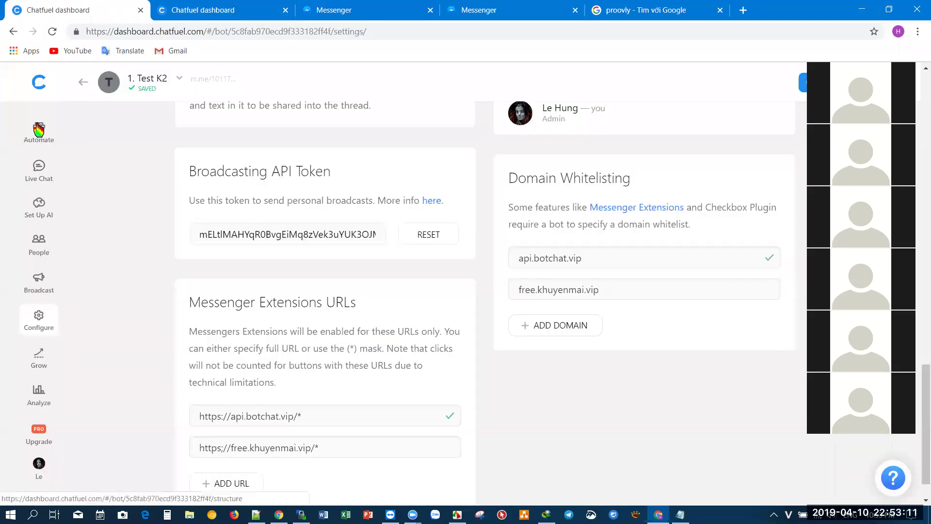
# Step: Open the form2000 block from the bot's block structure
pyautogui.click(48, 127)
pyautogui.scroll(-15, 271, 342)
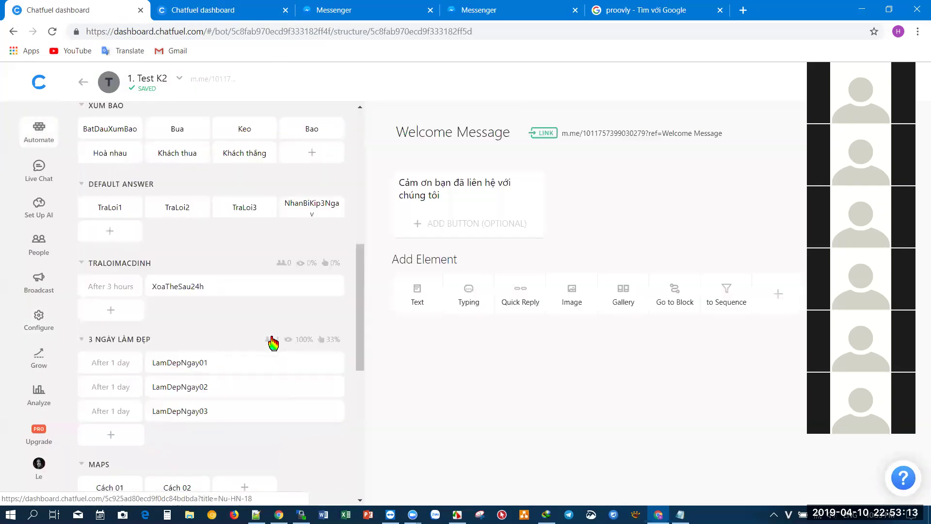
pyautogui.click(110, 429)
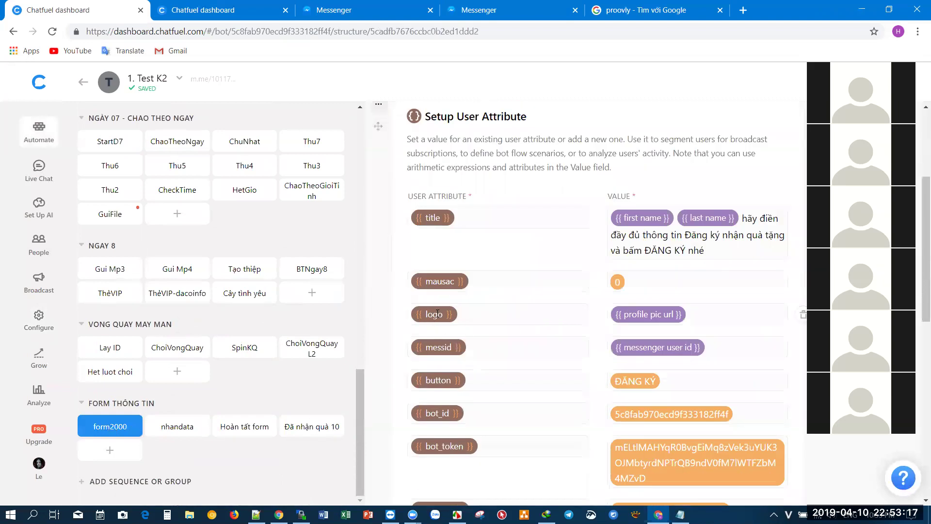
pyautogui.scroll(-6, 485, 335)
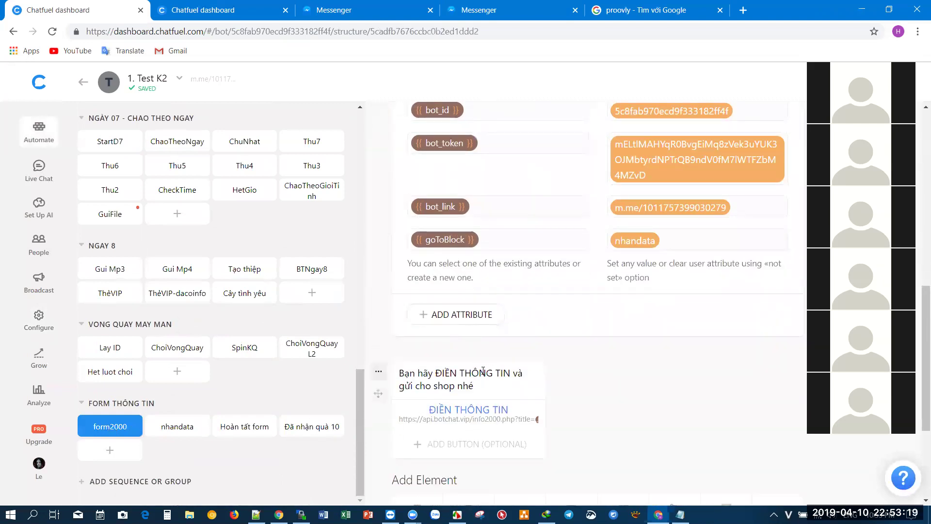
pyautogui.click(454, 316)
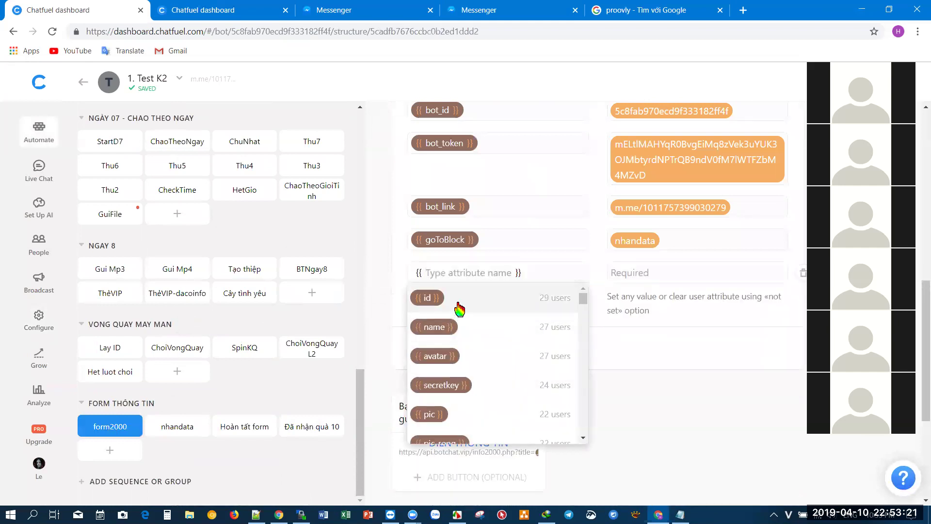
pyautogui.write('logo2')
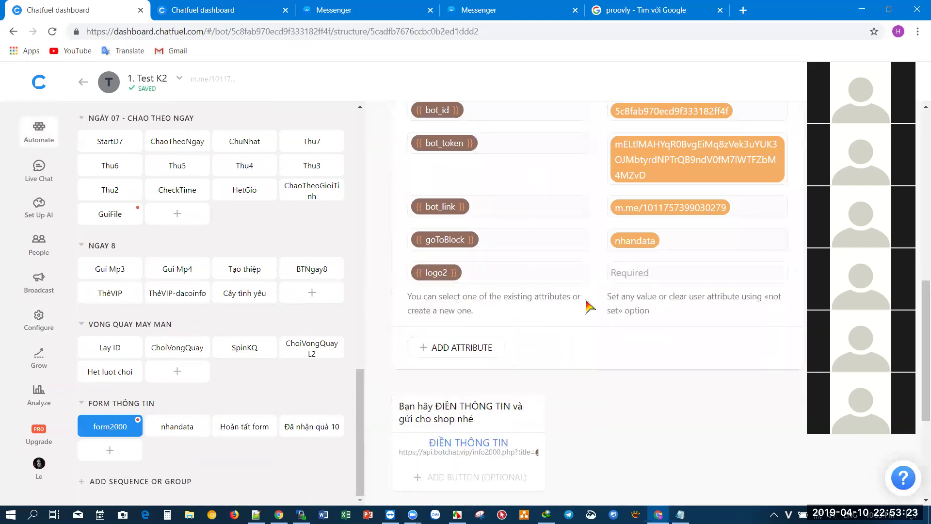
pyautogui.click(633, 279)
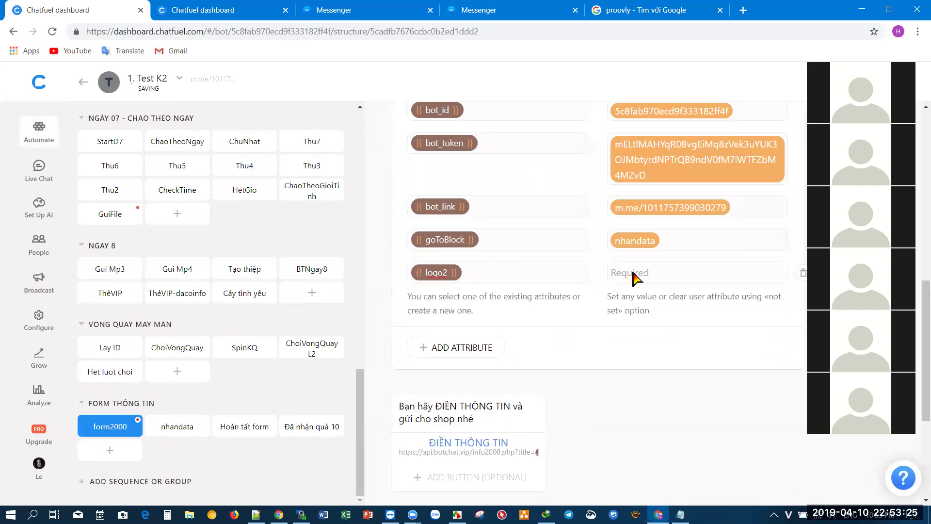
pyautogui.scroll(4, 634, 276)
pyautogui.scroll(-2, 638, 315)
pyautogui.write('https')
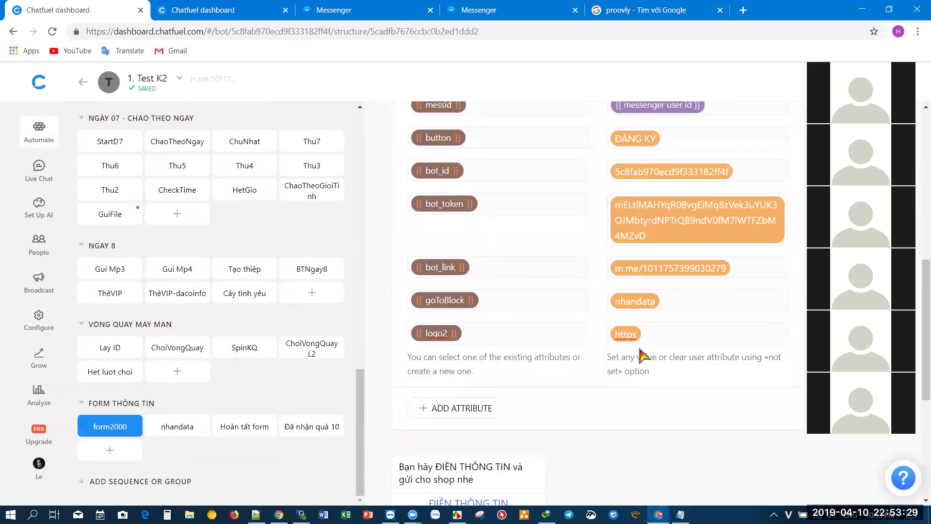
pyautogui.write('://i.imgu')
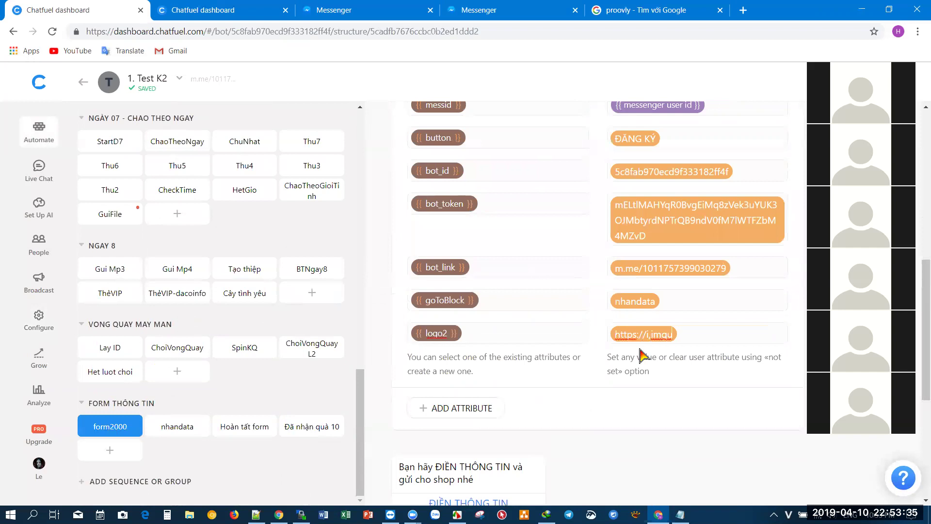
pyautogui.write('r.com/sdfsdf.gif')
pyautogui.click(652, 335)
pyautogui.press('BackSpace')
pyautogui.write('.')
pyautogui.scroll(-5, 657, 382)
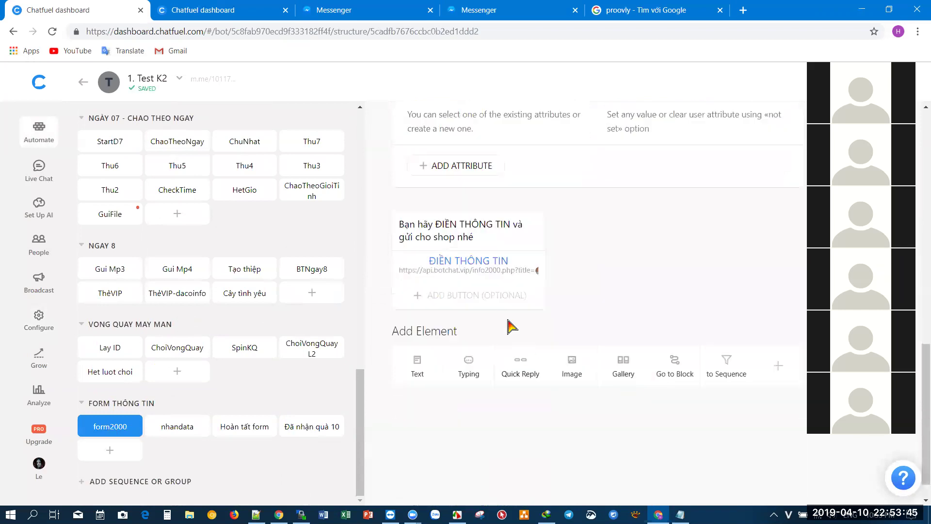
# Step: Append &logo2={{logo2}} to the ĐIỀN THÔNG TIN button's URL
pyautogui.click(495, 262)
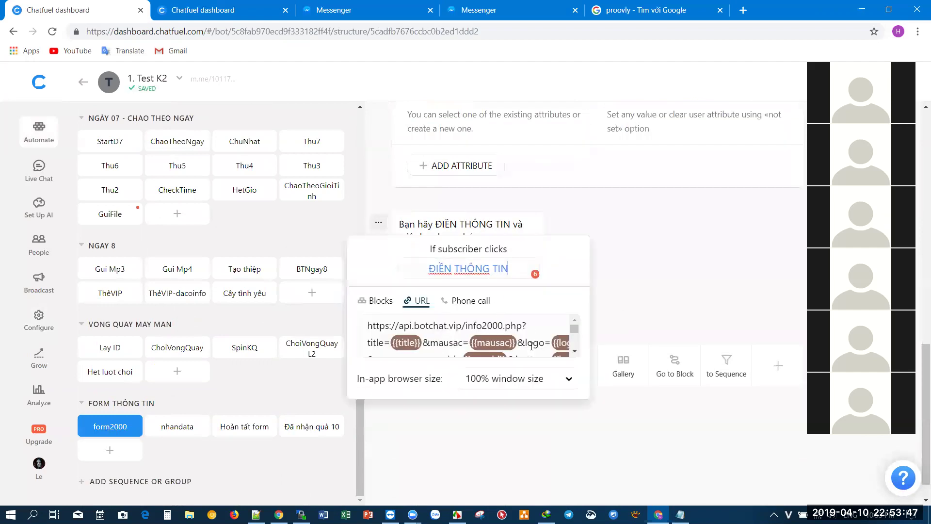
pyautogui.scroll(-5, 517, 344)
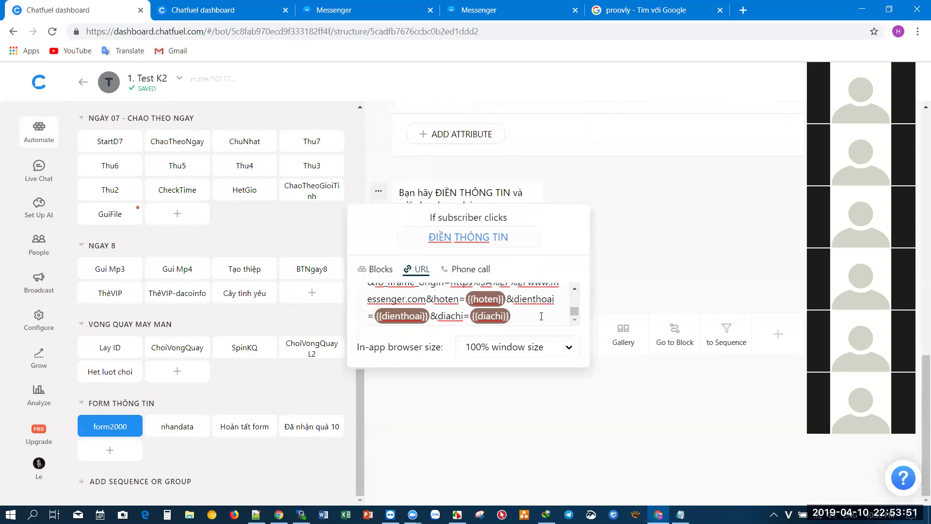
pyautogui.write('&lo')
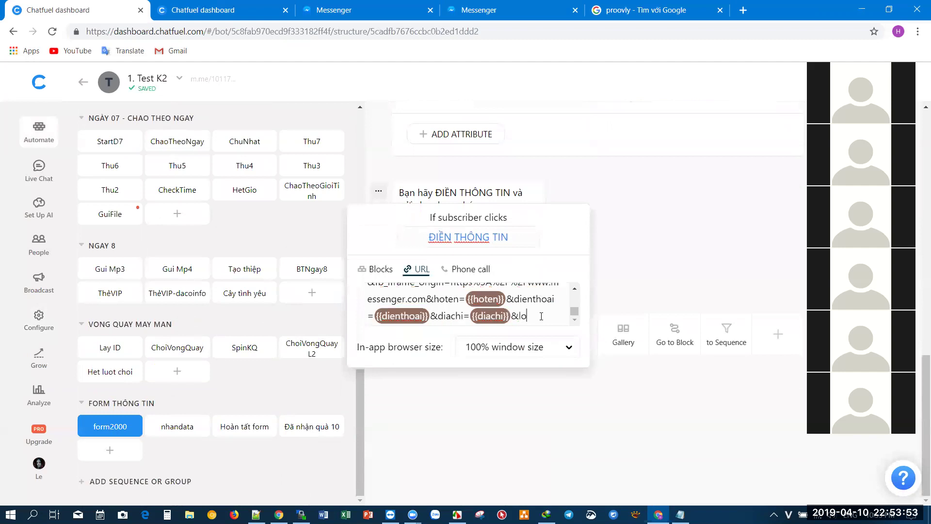
pyautogui.write('go=')
pyautogui.write('={{logo2')
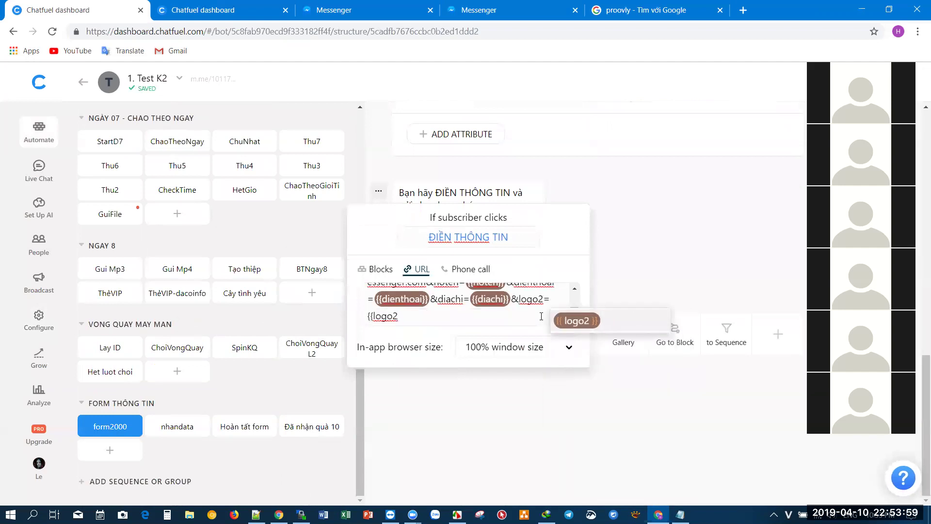
pyautogui.press('Return')
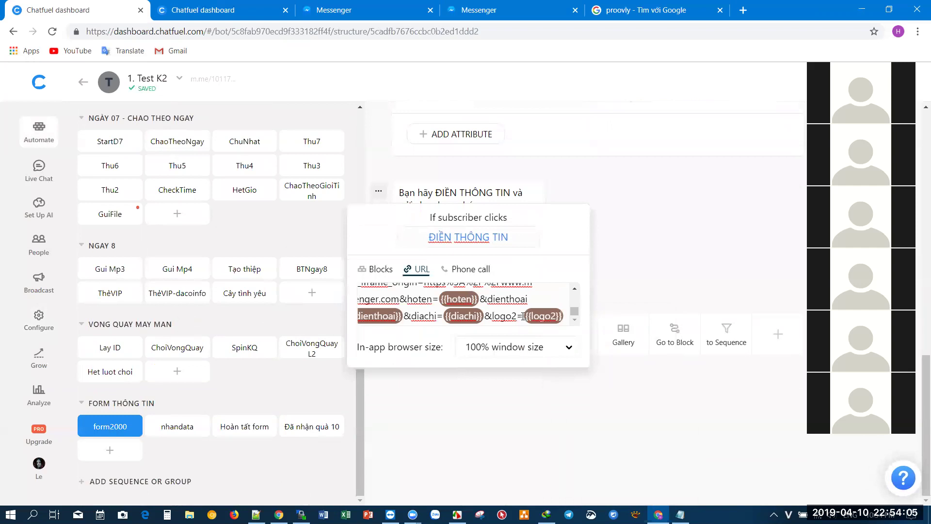
# Step: Remove &logo2 from the button URL, leaving it ending at &diachi={{diachi}}, and delete the logo2 attribute
pyautogui.moveTo(487, 318); pyautogui.dragTo(579, 322)
pyautogui.scroll(5, 633, 295)
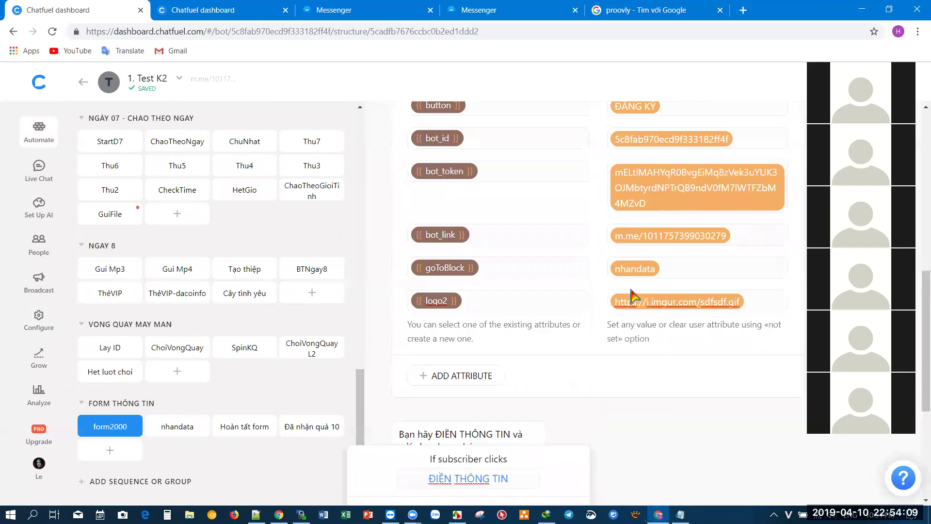
pyautogui.scroll(-5, 602, 364)
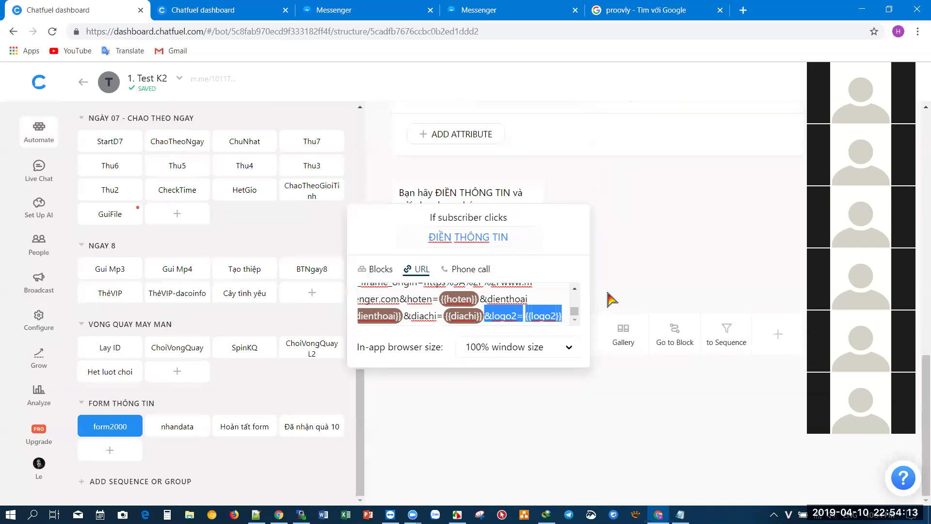
pyautogui.press('BackSpace')
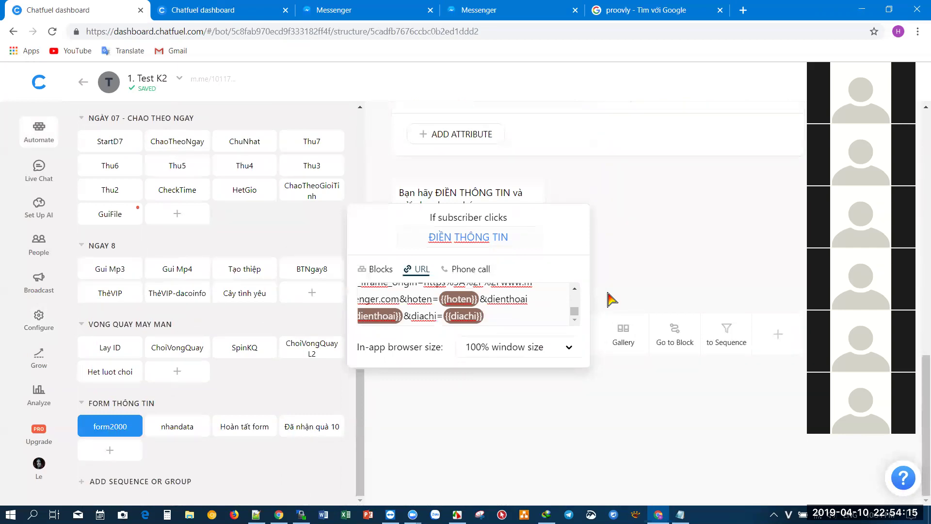
pyautogui.click(651, 270)
pyautogui.scroll(3, 650, 272)
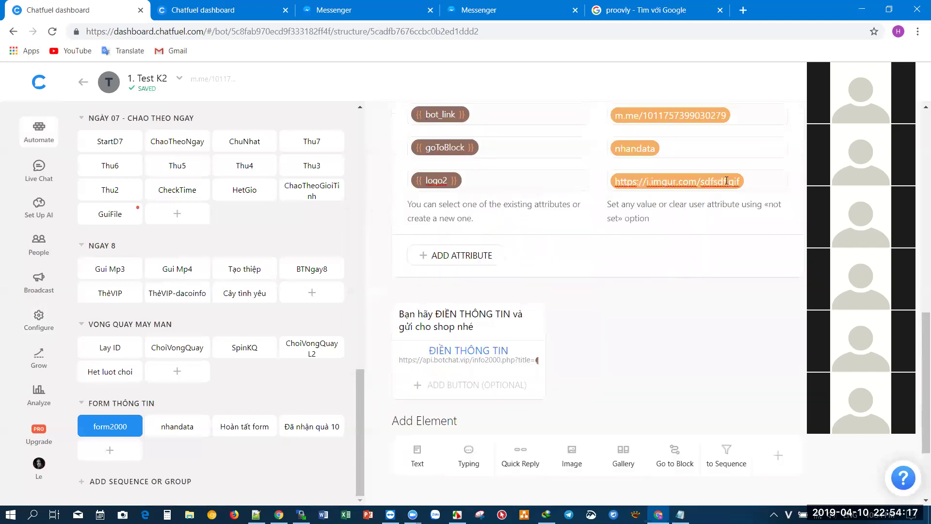
pyautogui.click(803, 185)
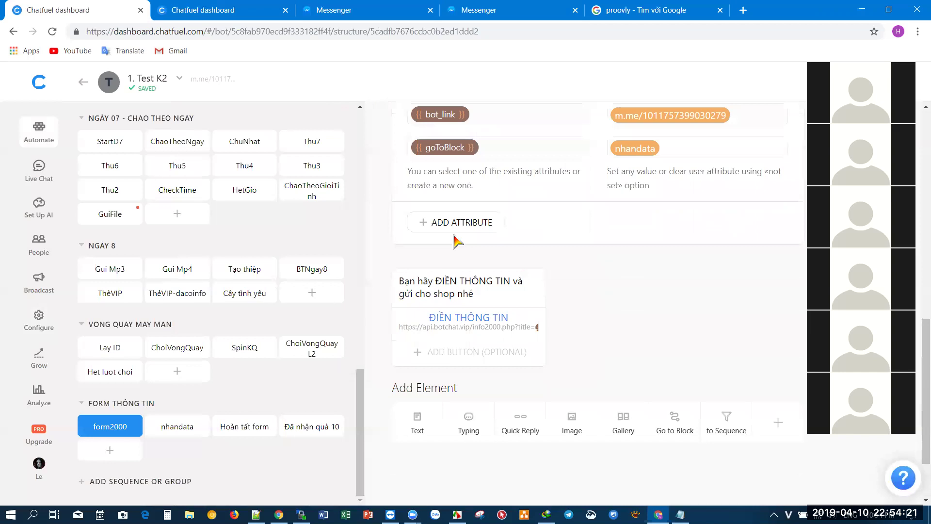
# Step: Open the ĐIỀN THÔNG TIN form in the Chuồn Chuồn Kim chat, check its header picture, then close it
pyautogui.click(268, 7)
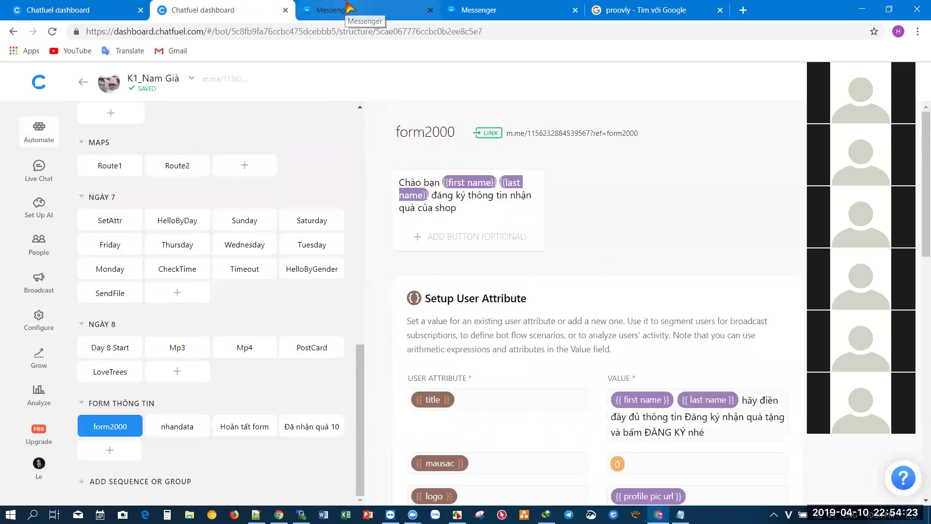
pyautogui.click(335, 10)
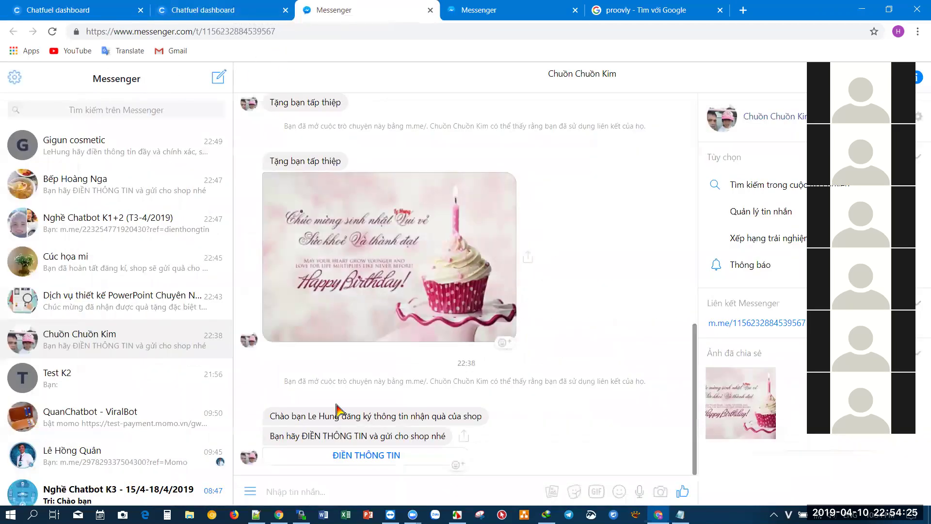
pyautogui.click(363, 464)
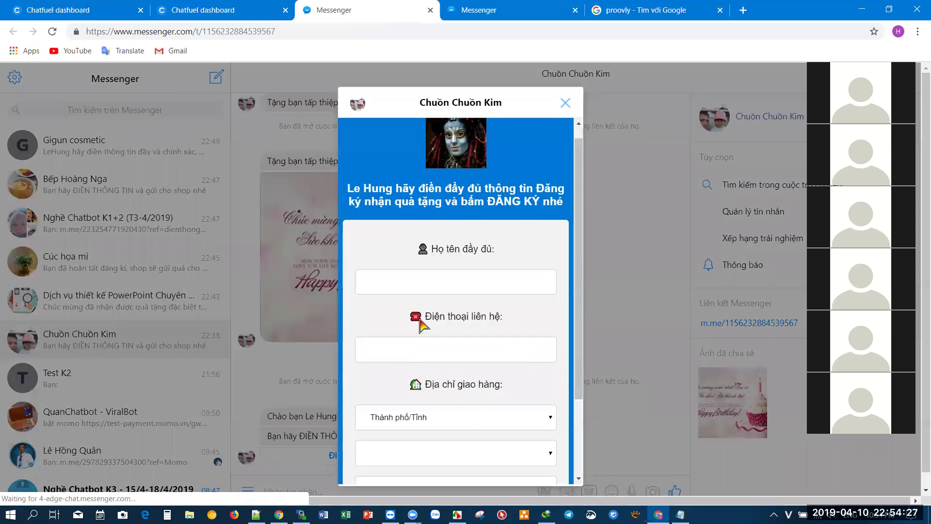
pyautogui.scroll(-2, 426, 324)
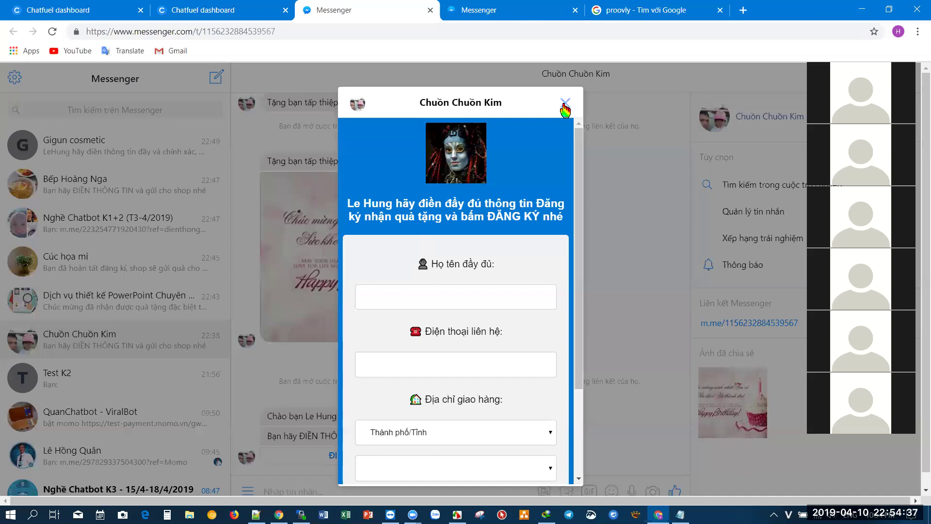
pyautogui.click(566, 103)
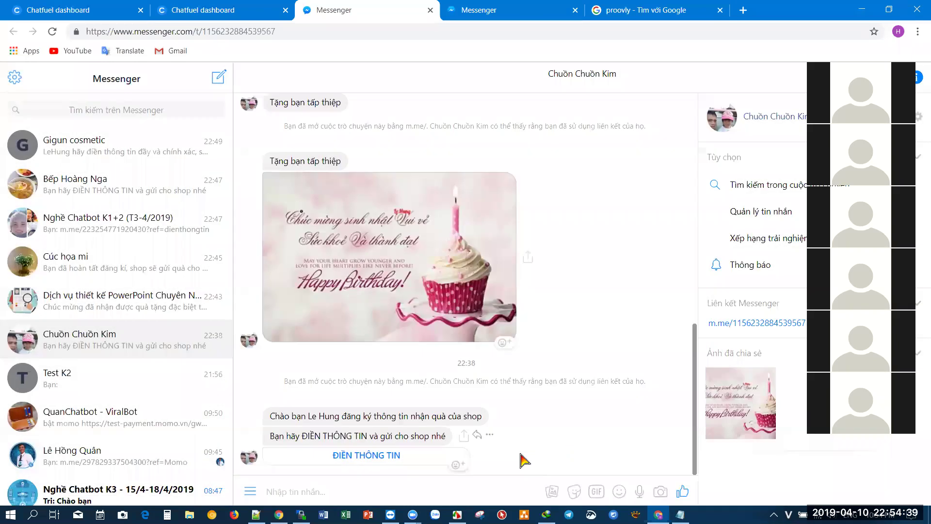
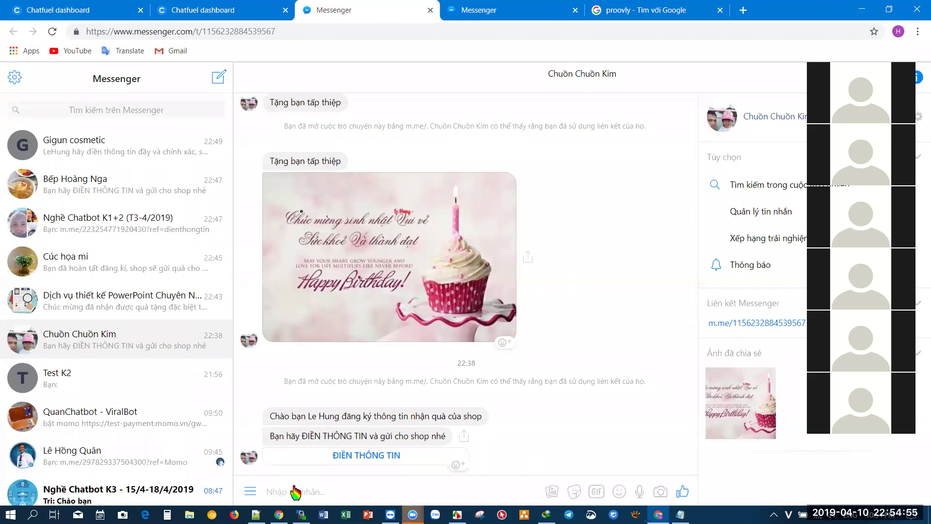
# Step: Move the TeamViewer window beside Messenger and open the Nghề Chatbot K1+2 conversation
pyautogui.click(391, 515)
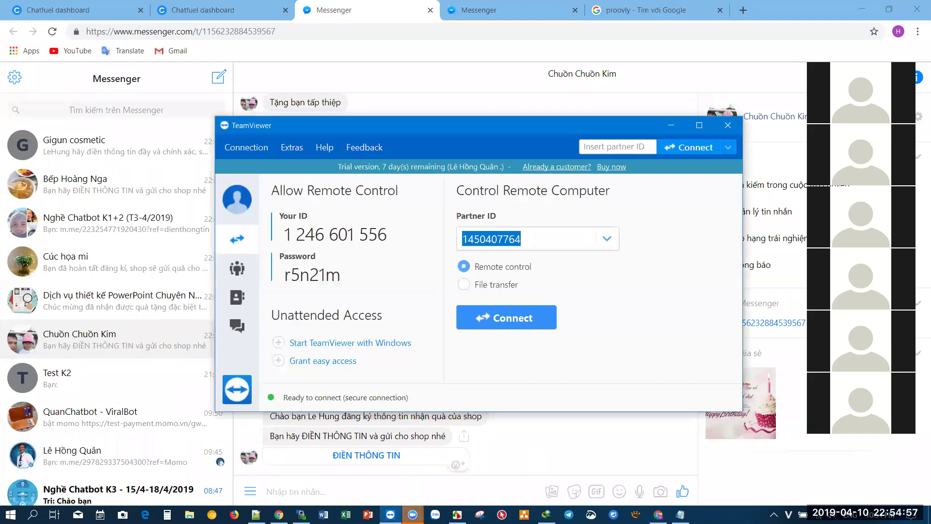
pyautogui.click(413, 514)
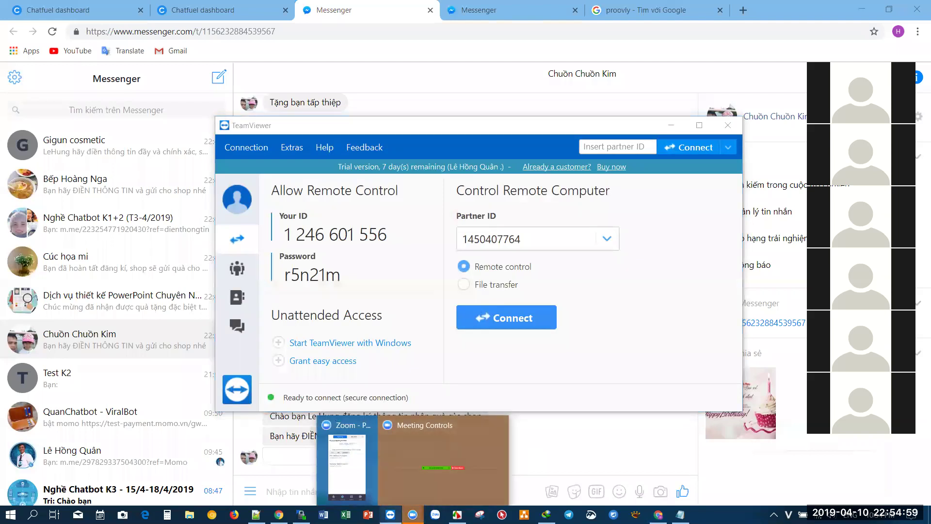
pyautogui.click(410, 133)
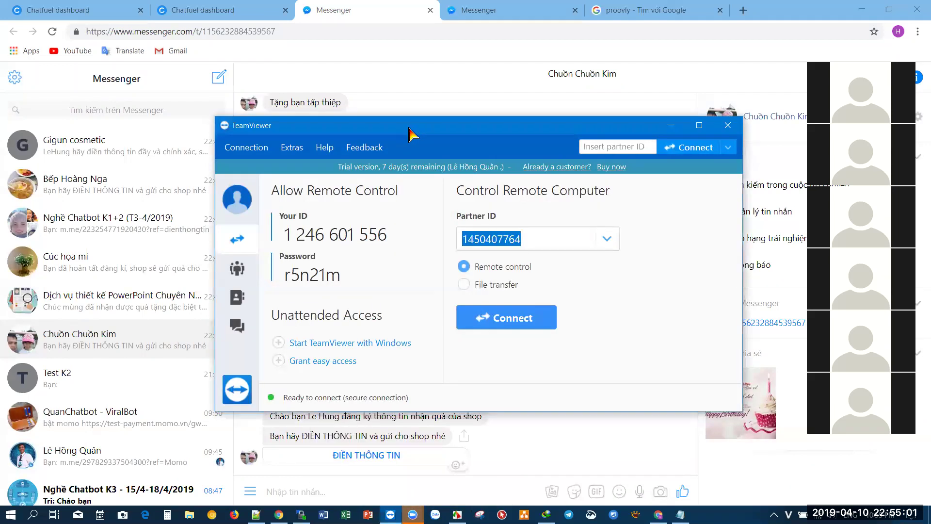
pyautogui.moveTo(334, 167); pyautogui.dragTo(189, 187)
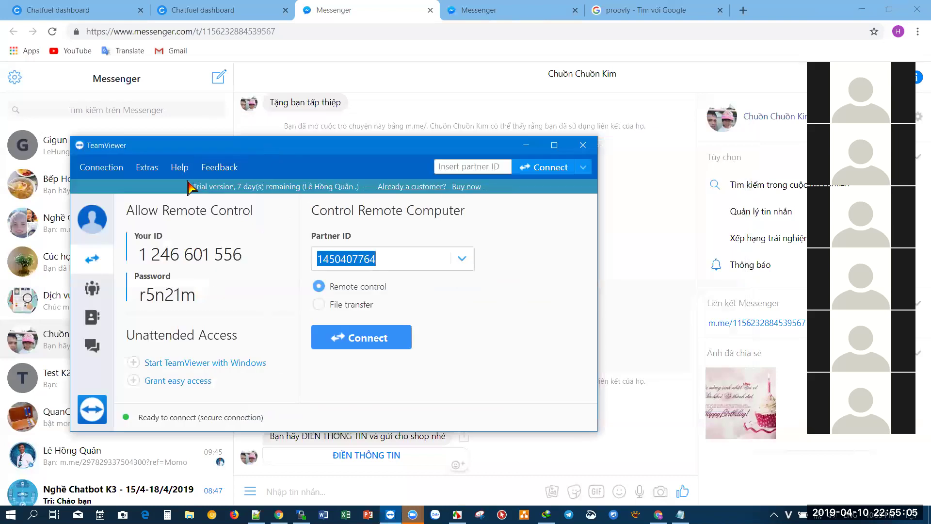
pyautogui.click(495, 461)
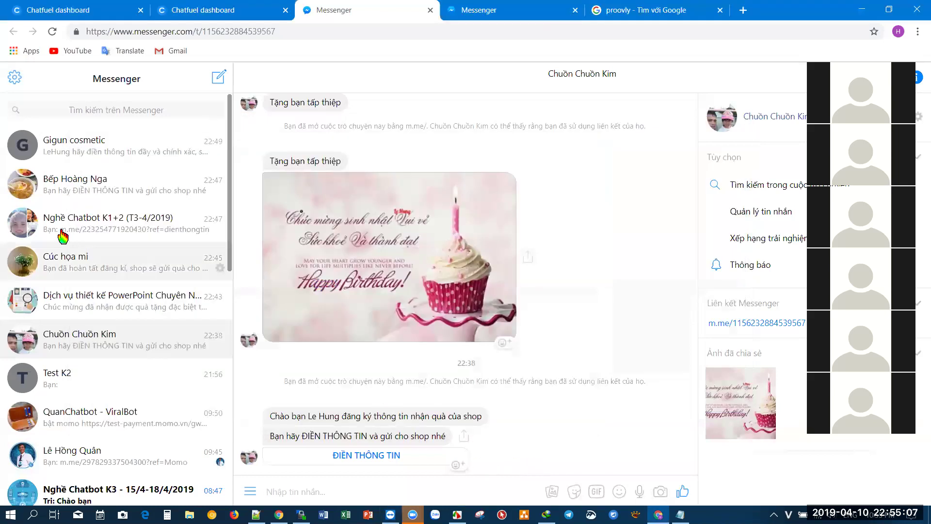
pyautogui.click(62, 236)
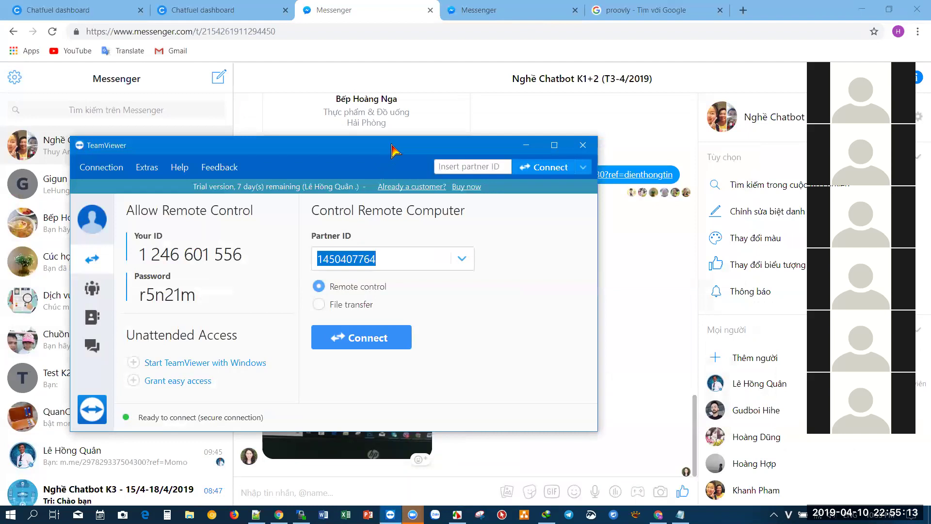
# Step: Enter the partner's ID in TeamViewer and start a connection
pyautogui.moveTo(393, 151); pyautogui.dragTo(506, 35)
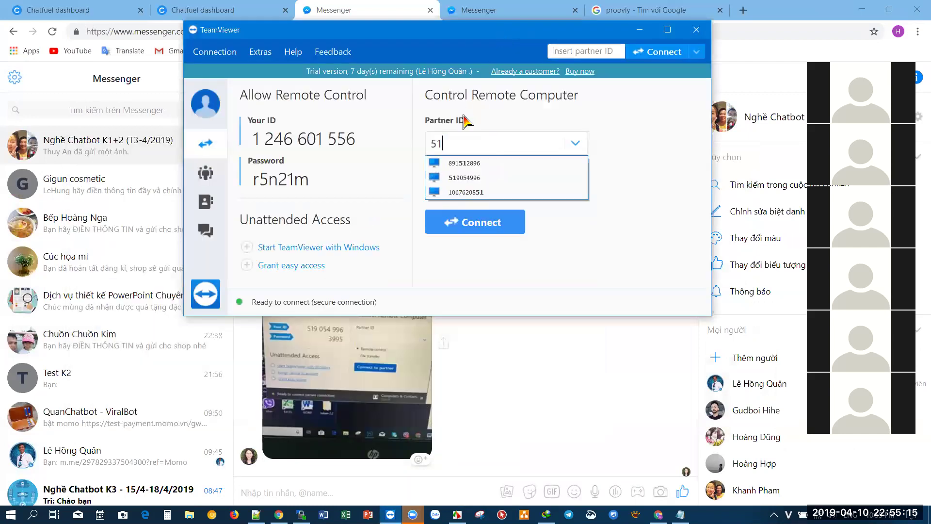
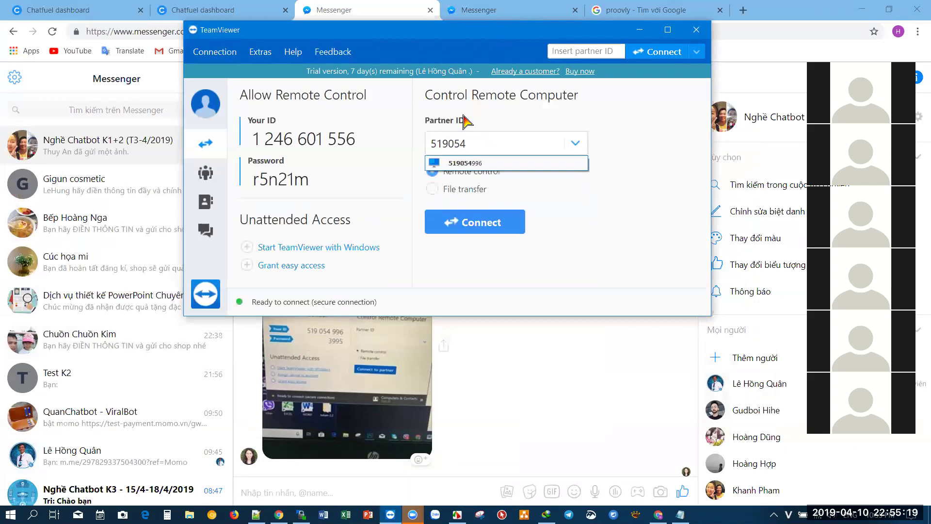
pyautogui.press('Return')
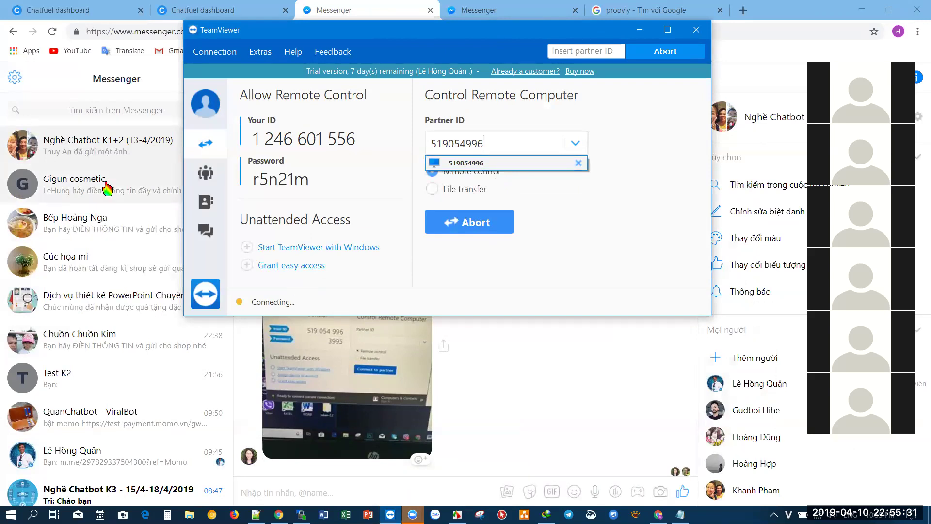
pyautogui.click(435, 293)
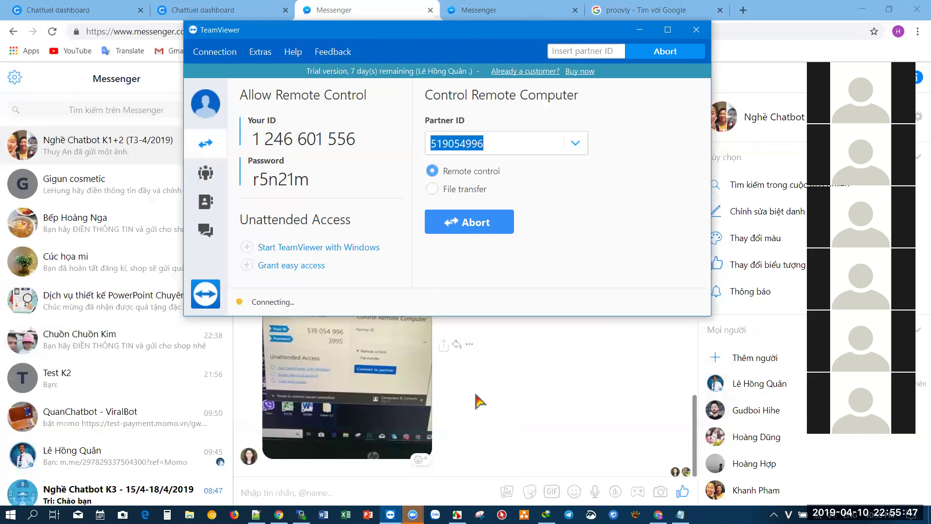
# Step: Open the shared m.me bot link in Messenger and dismiss TeamViewer's unable-to-connect notice
pyautogui.click(524, 401)
pyautogui.scroll(7, 524, 401)
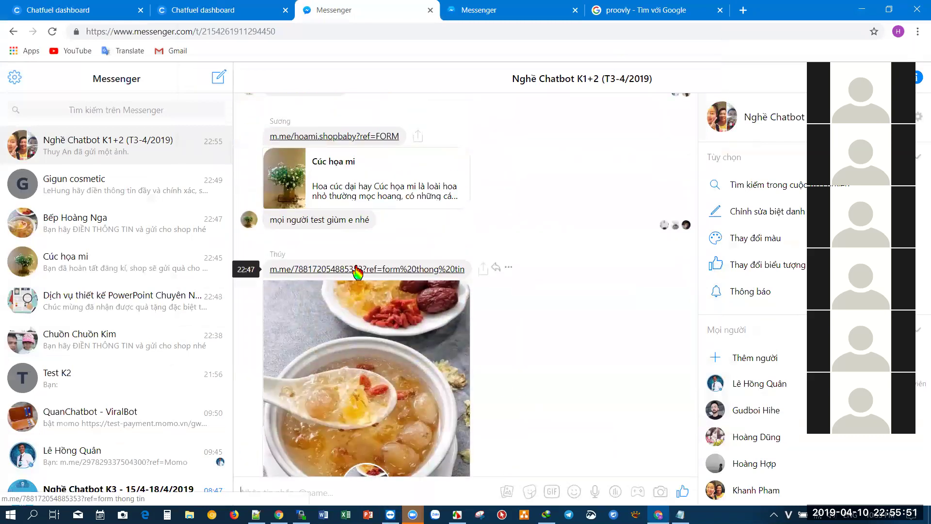
pyautogui.scroll(-4, 358, 273)
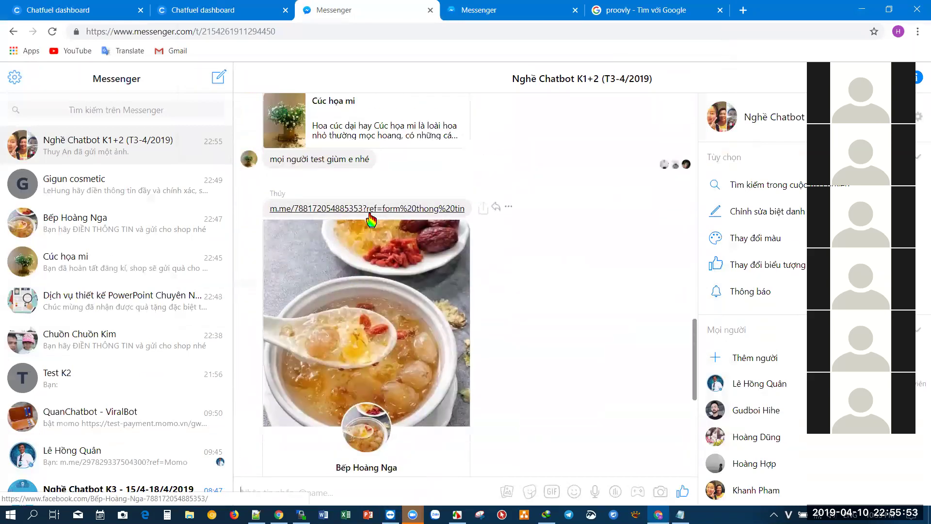
pyautogui.click(374, 210)
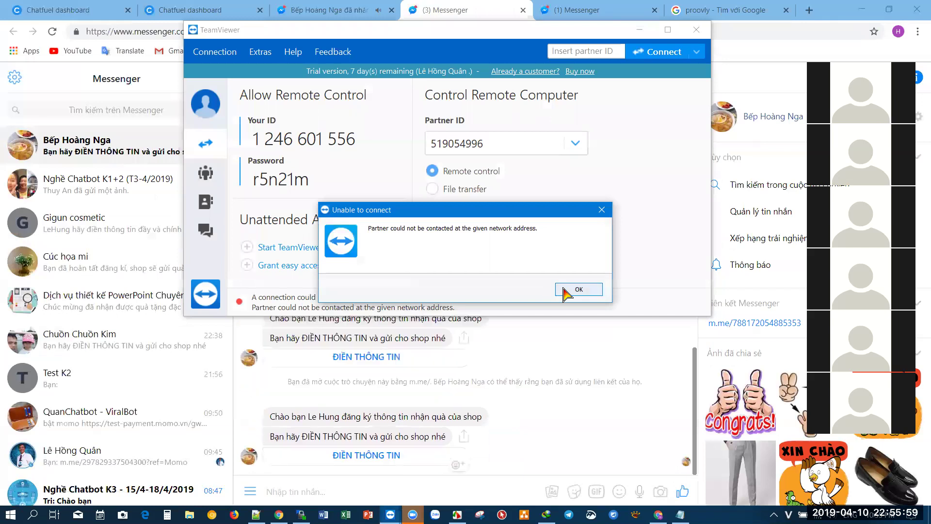
pyautogui.click(569, 290)
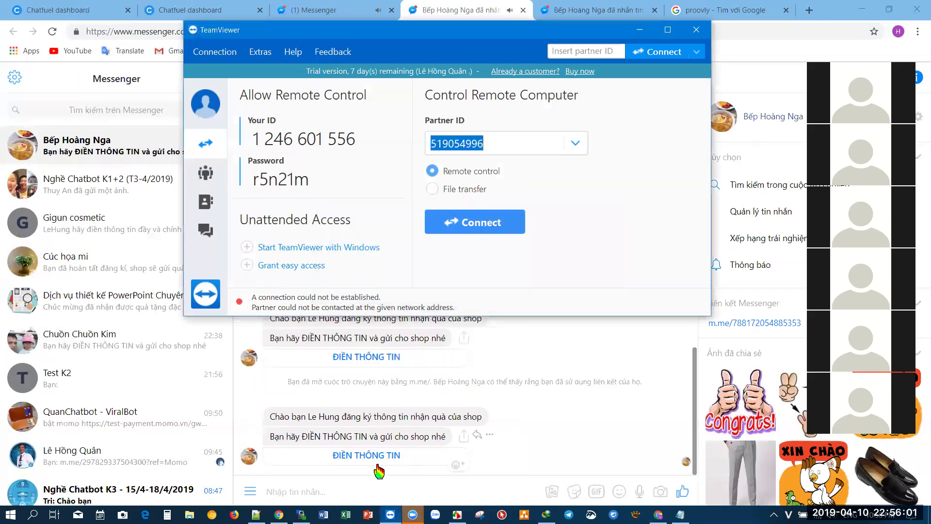
# Step: Open the ĐIỀN THÔNG TIN form, close the spare tabs, and return to Chatfuel's form2000 block
pyautogui.click(384, 457)
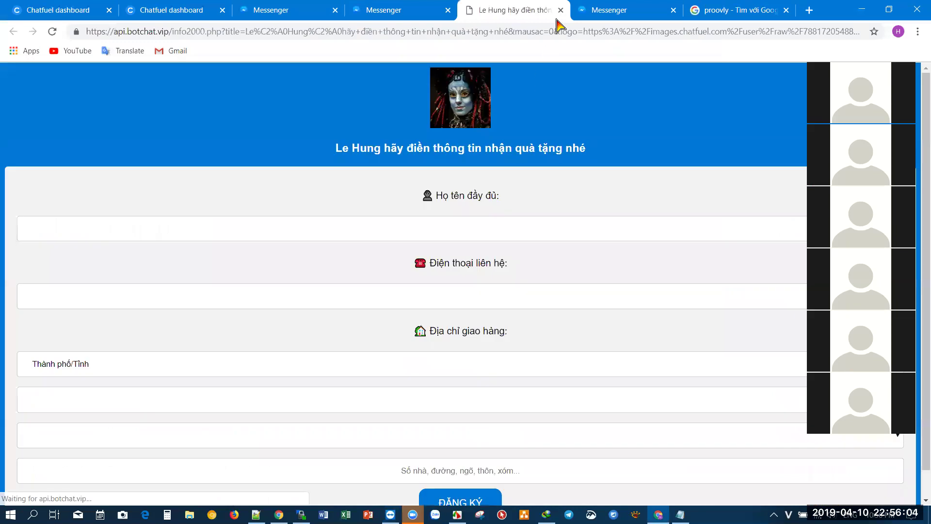
pyautogui.click(561, 10)
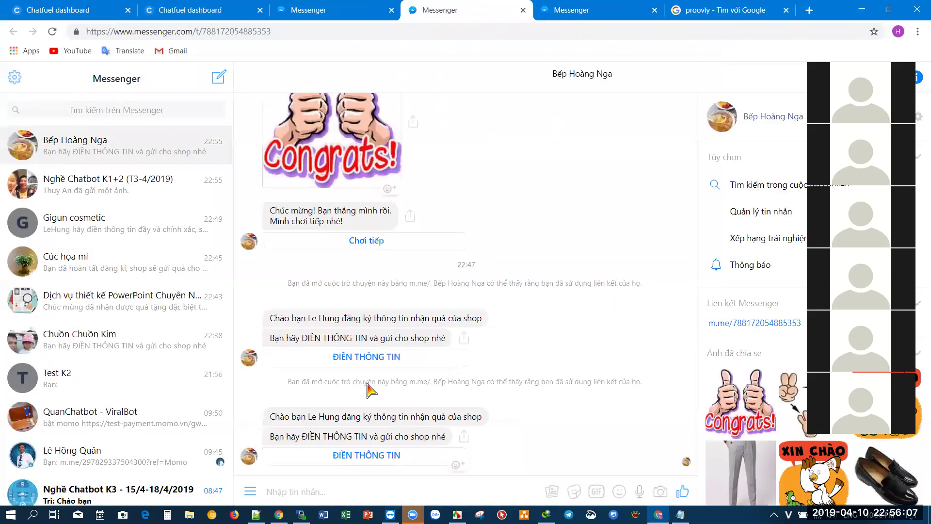
pyautogui.click(523, 10)
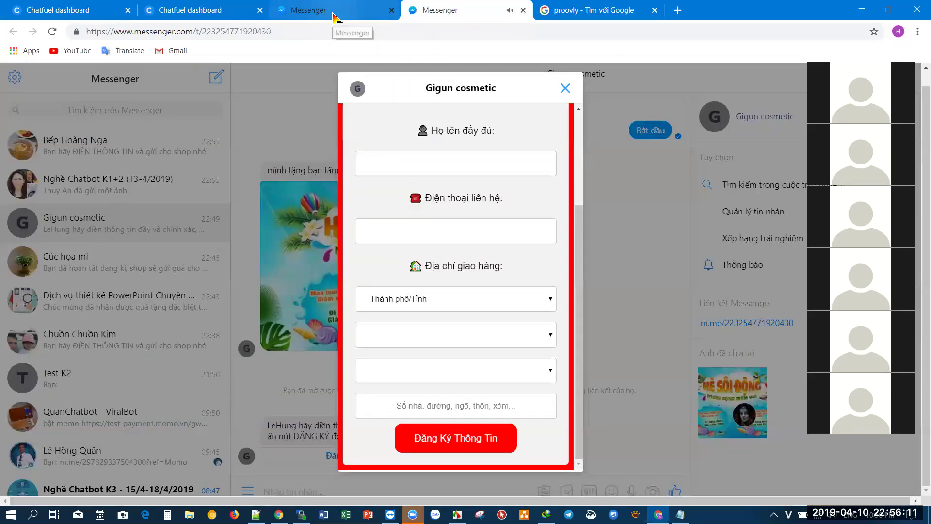
pyautogui.click(335, 11)
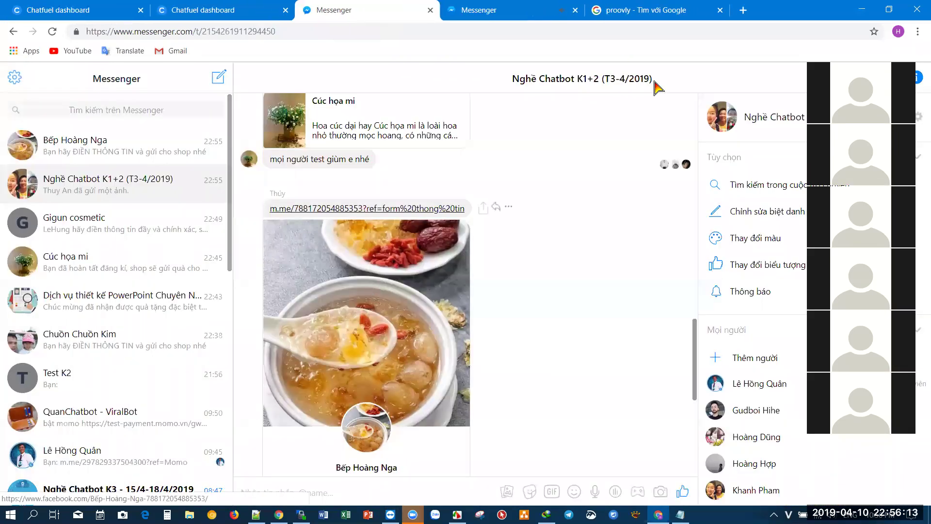
pyautogui.click(110, 10)
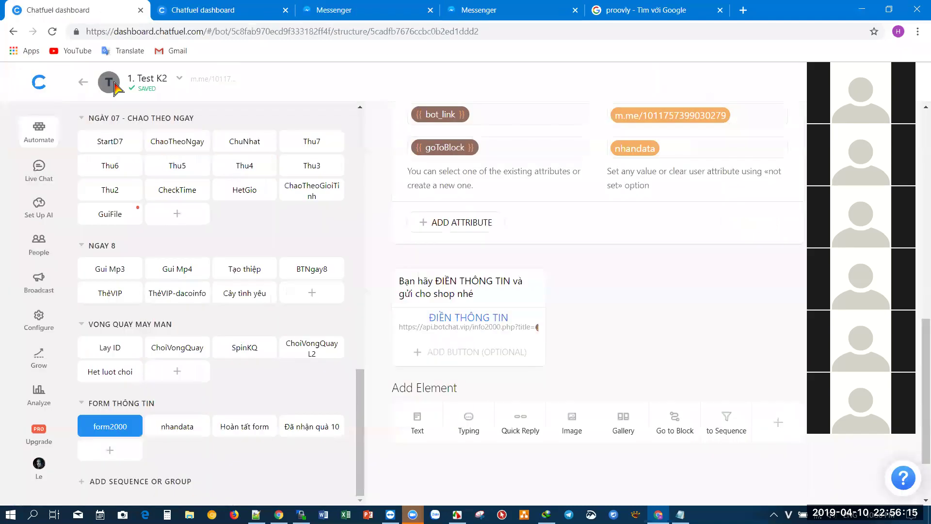
# Step: Go to Chatfuel's bot list, close the extra Messenger tab, and open Blank Bot 4
pyautogui.hotkey('ctrl', 'Tab')
pyautogui.click(51, 89)
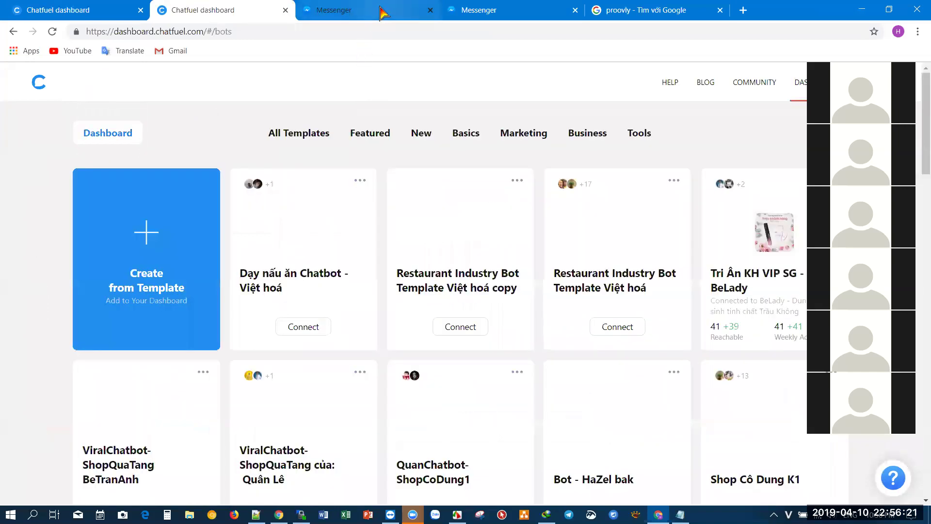
pyautogui.click(431, 11)
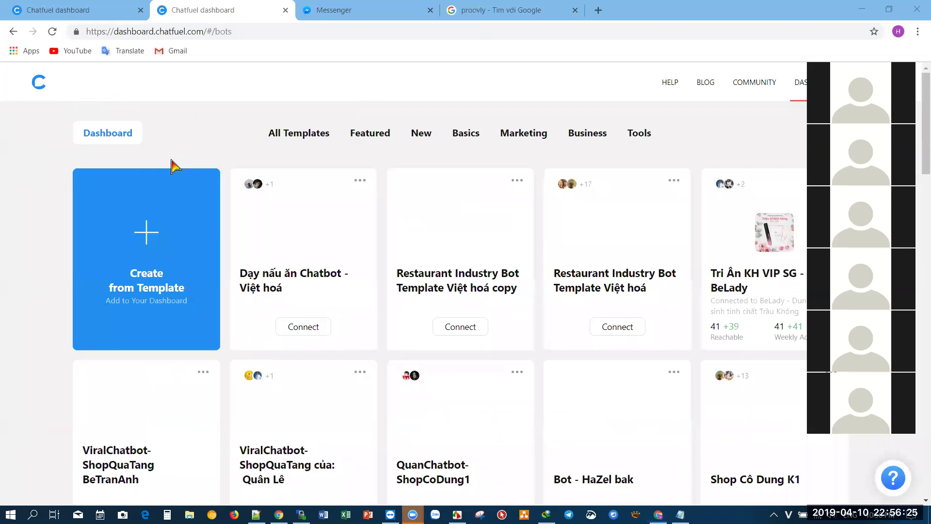
pyautogui.scroll(-9, 465, 243)
pyautogui.click(321, 213)
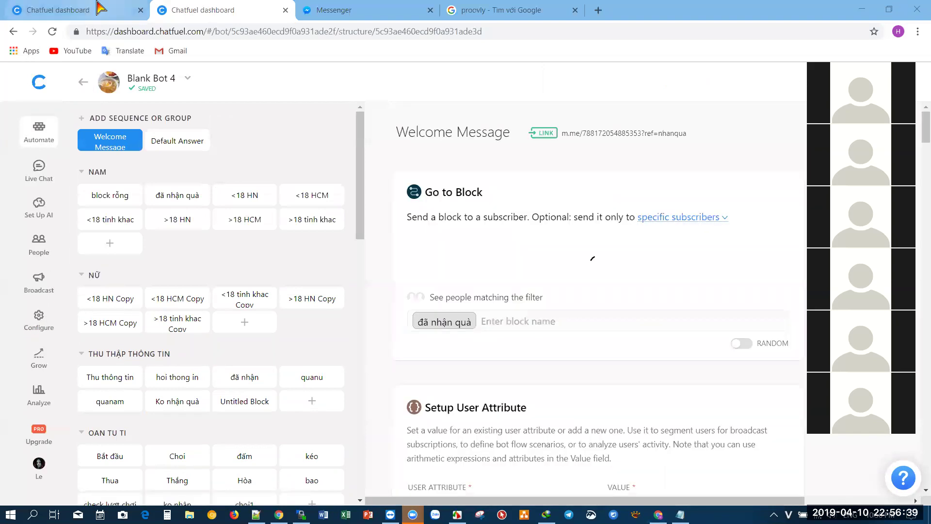
# Step: Open Blank Bot 4's Configure settings and copy the api.botchat.vip address from the Notepad notes
pyautogui.click(29, 331)
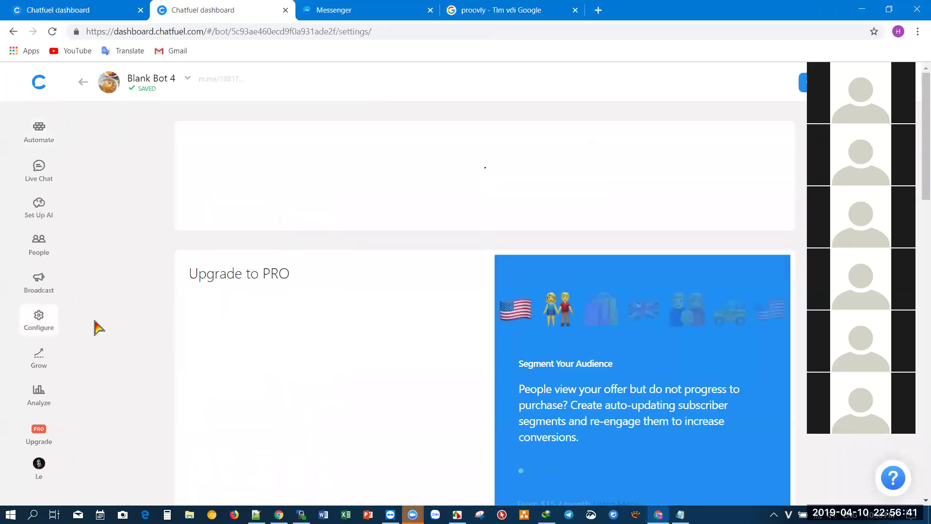
pyautogui.scroll(-6, 328, 290)
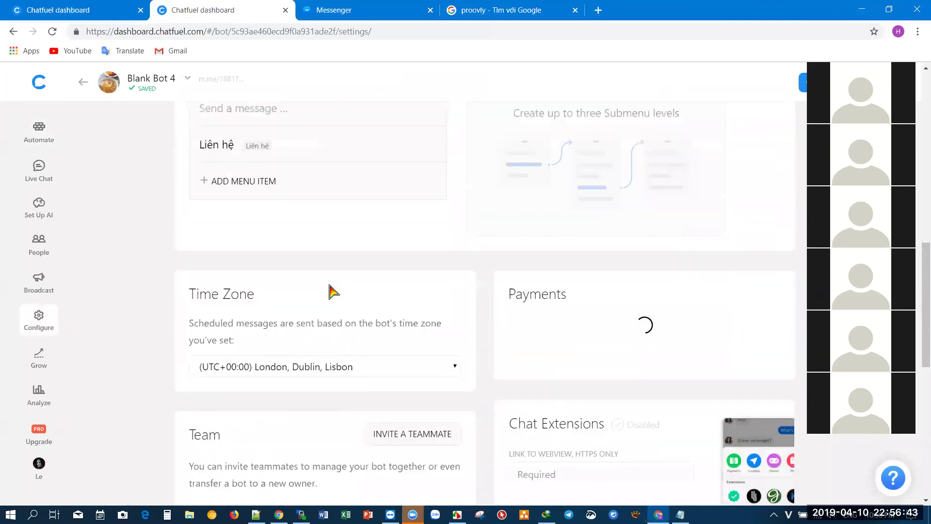
pyautogui.scroll(-2, 332, 289)
pyautogui.scroll(-4, 481, 305)
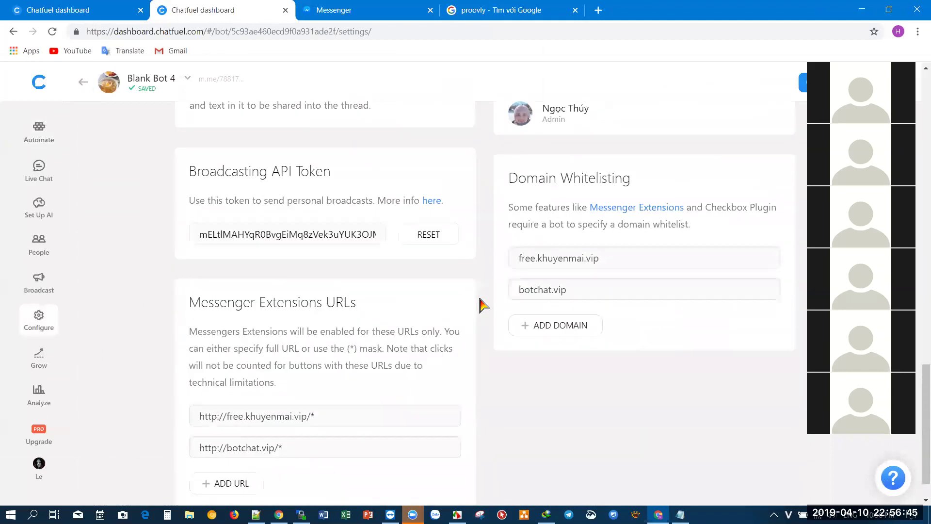
pyautogui.scroll(-1, 536, 290)
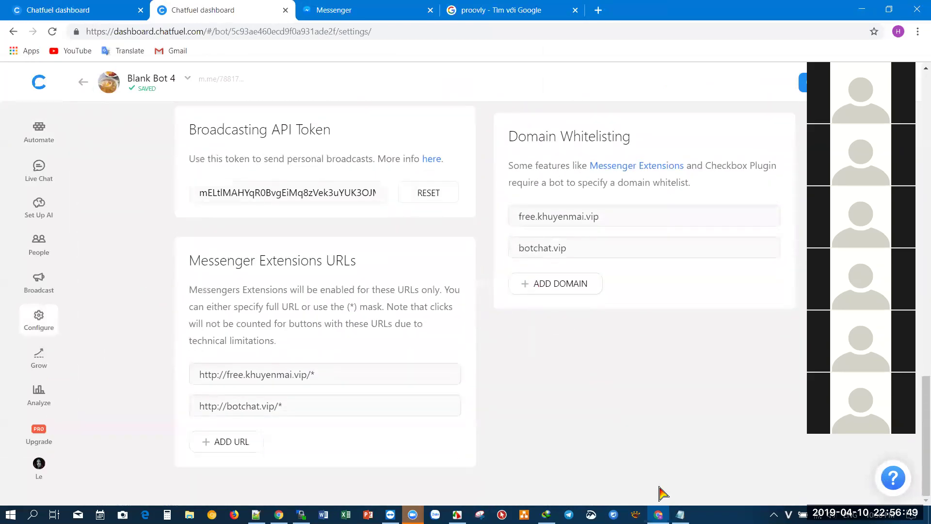
pyautogui.click(681, 515)
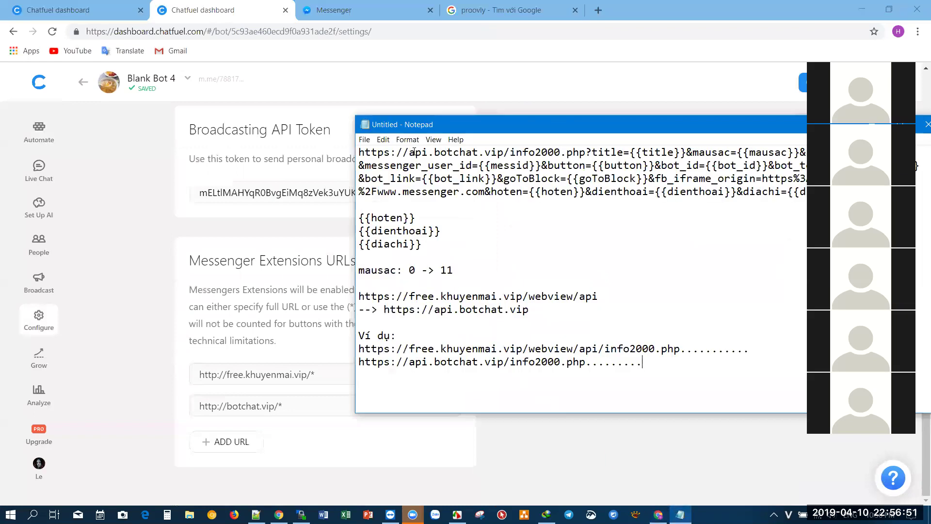
pyautogui.moveTo(410, 153); pyautogui.dragTo(348, 158)
pyautogui.hotkey('ctrl', 'c')
pyautogui.click(507, 153)
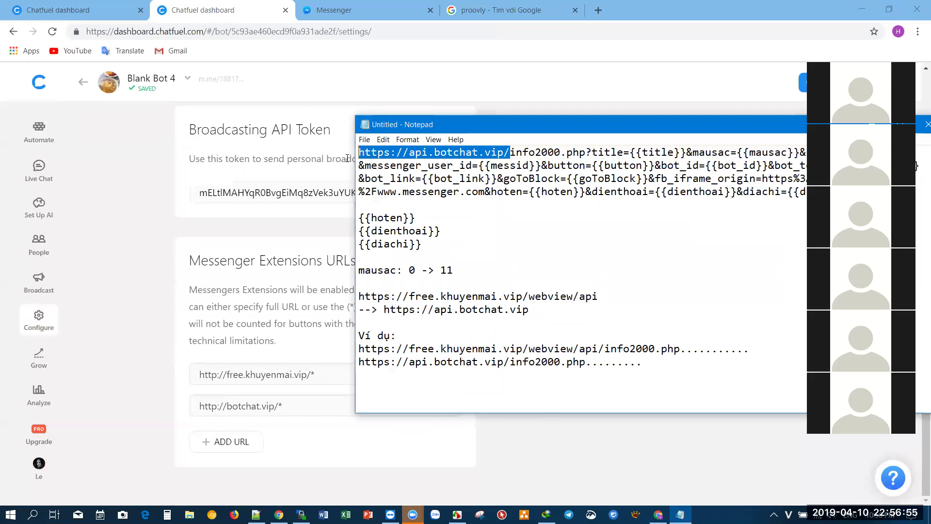
pyautogui.click(241, 405)
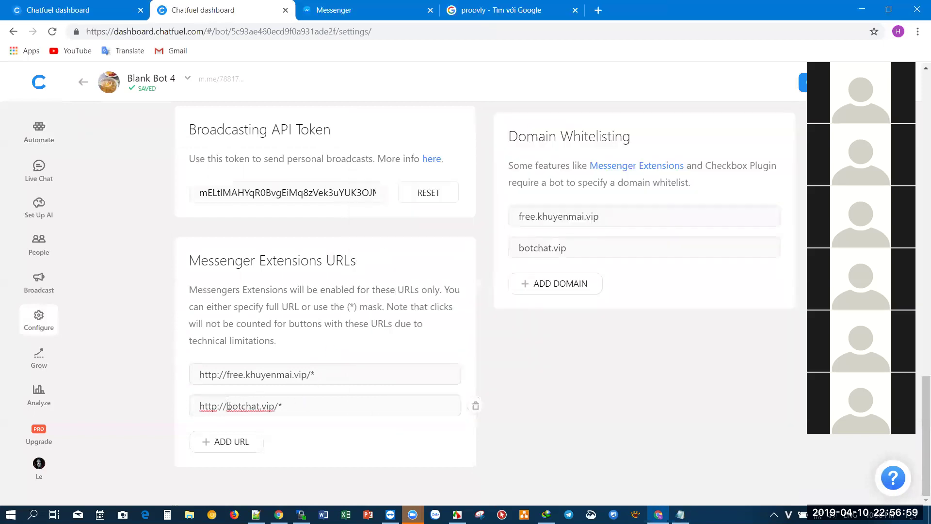
# Step: Change http to https in both Messenger Extensions URLs
pyautogui.click(217, 374)
pyautogui.write('s')
pyautogui.click(217, 404)
pyautogui.write('s')
pyautogui.click(647, 400)
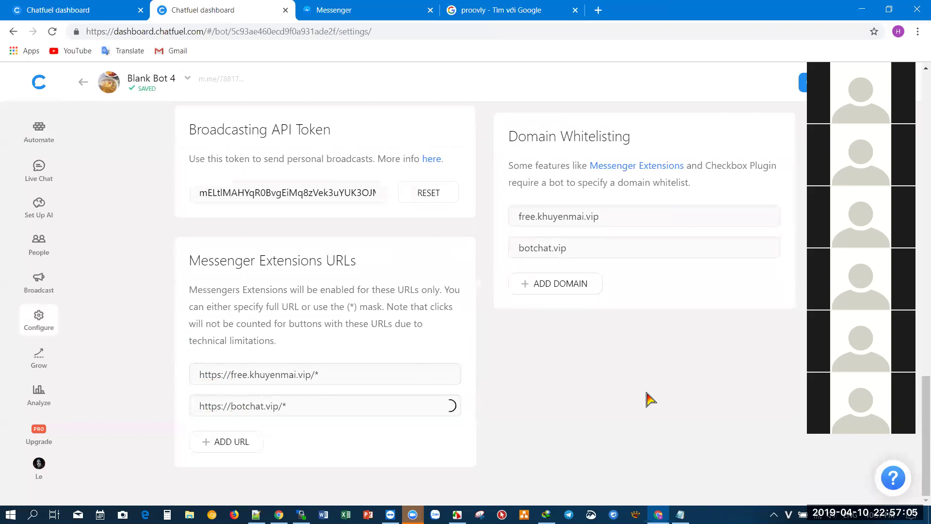
# Step: Delete the free.khuyenmai.vip and botchat.vip extension URLs and whitelisted domains
pyautogui.click(476, 375)
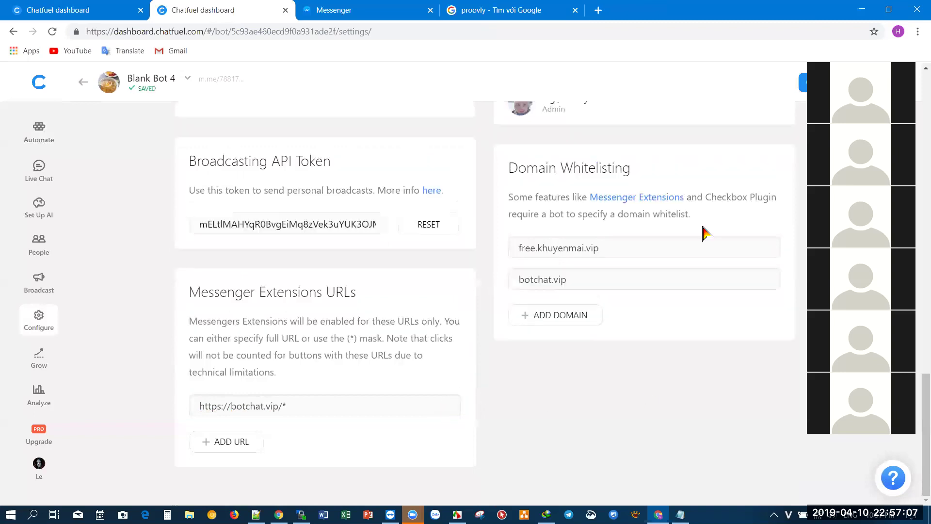
pyautogui.click(795, 248)
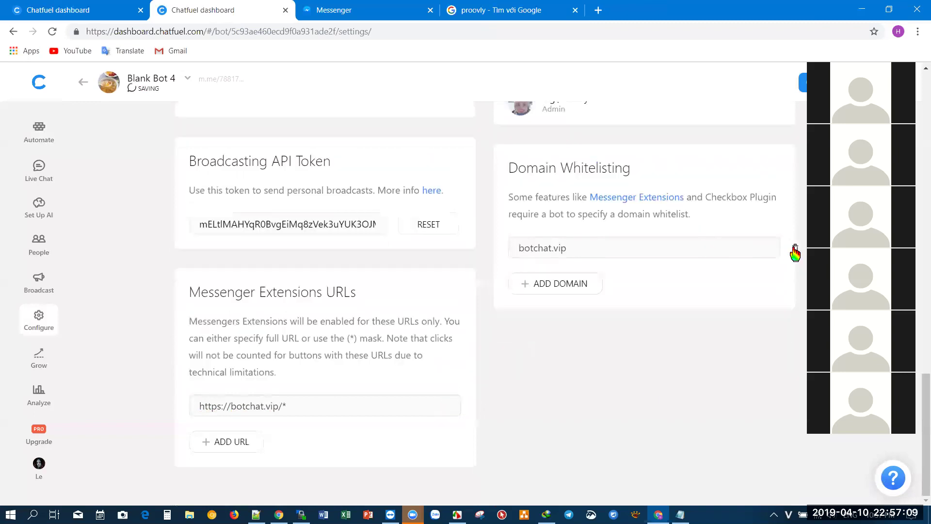
pyautogui.click(794, 248)
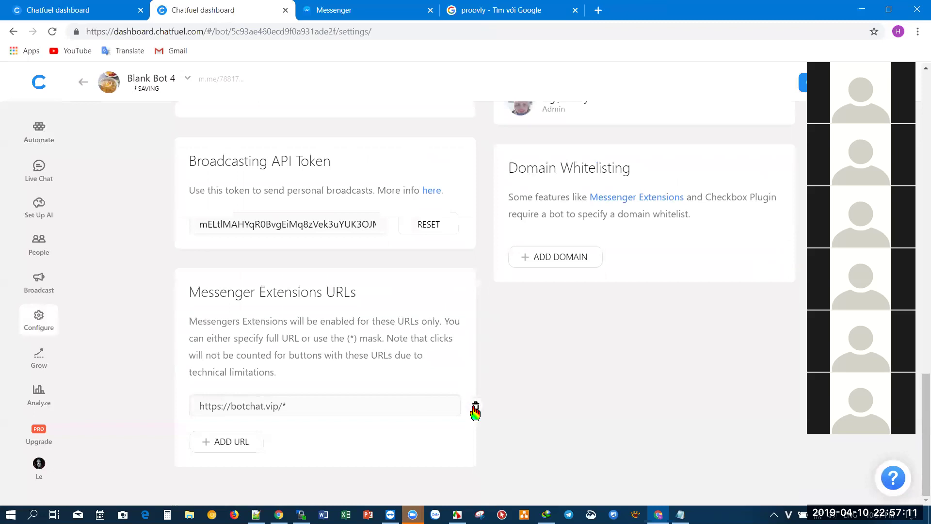
pyautogui.click(475, 409)
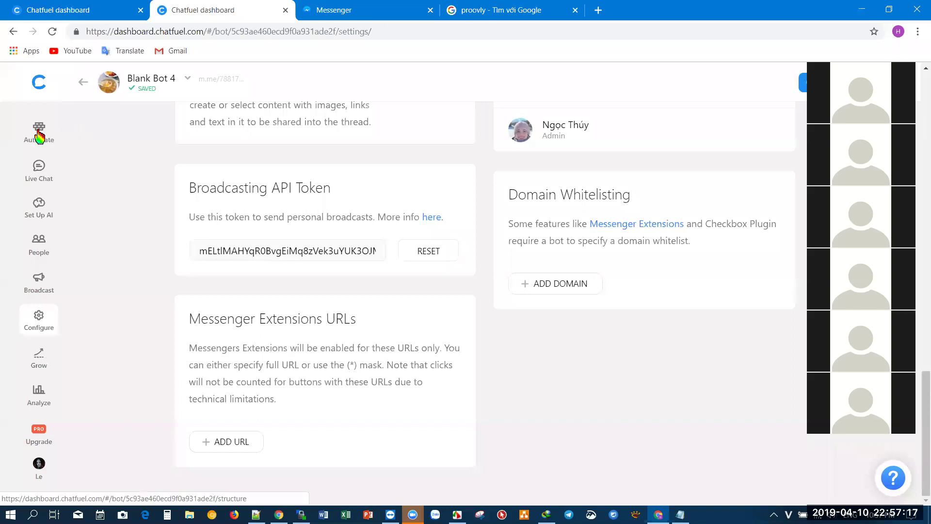
# Step: In the form 2000 block, copy the api.botchat.vip domain from the ĐIỀN THÔNG TIN button URL
pyautogui.click(42, 133)
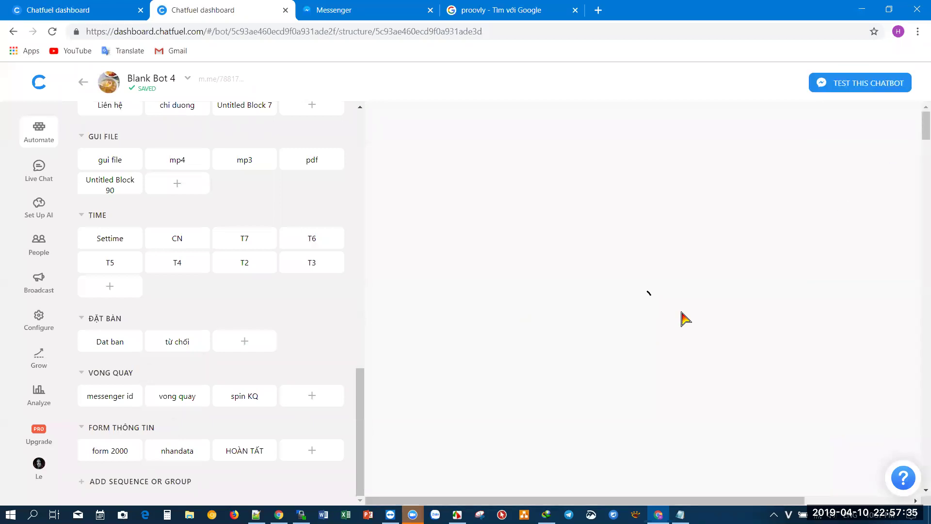
pyautogui.click(615, 276)
pyautogui.scroll(-3, 615, 277)
pyautogui.click(106, 448)
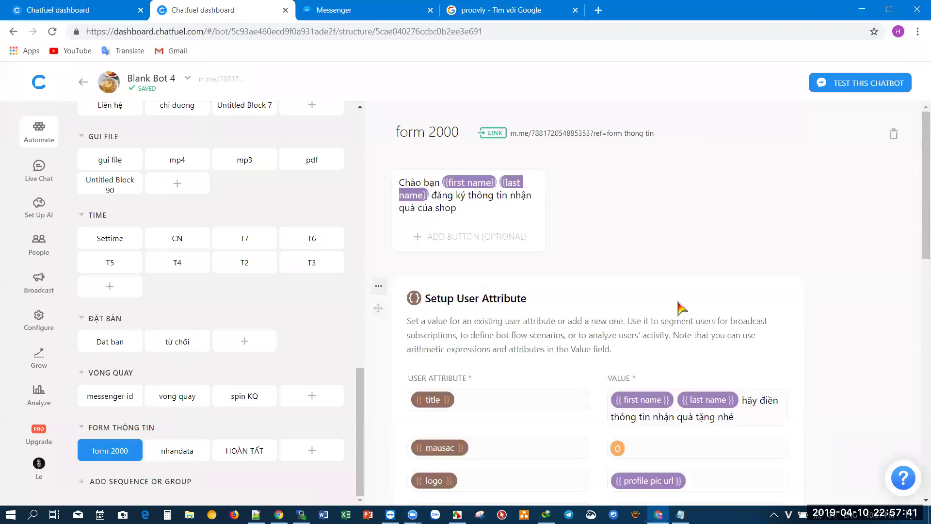
pyautogui.scroll(-5, 633, 320)
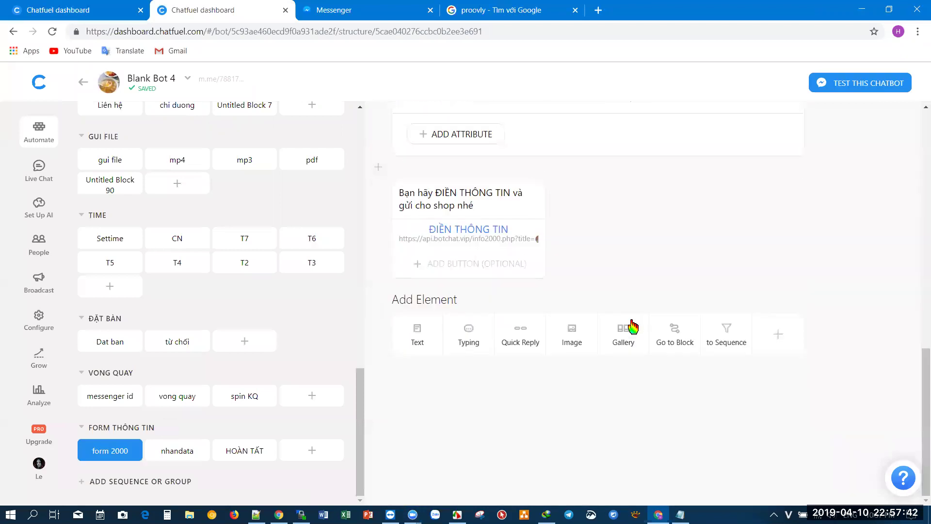
pyautogui.click(482, 241)
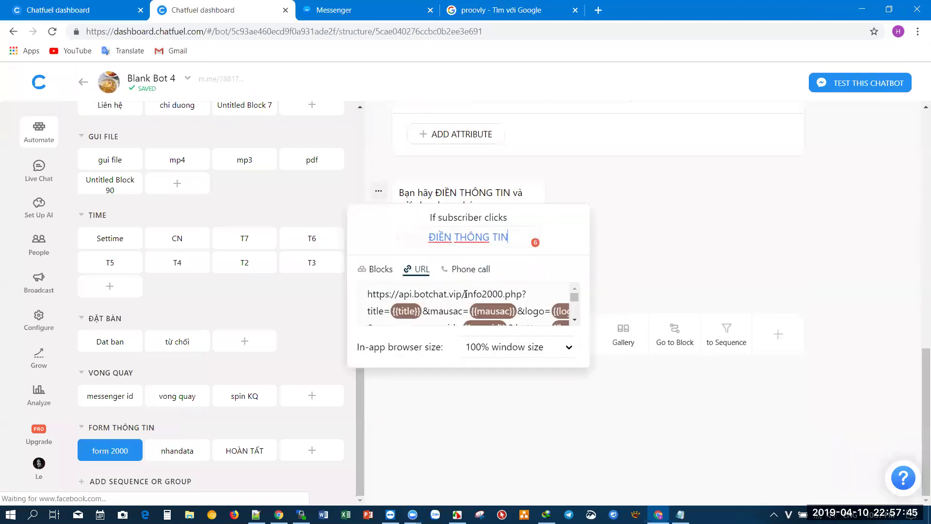
pyautogui.moveTo(368, 295); pyautogui.dragTo(450, 296)
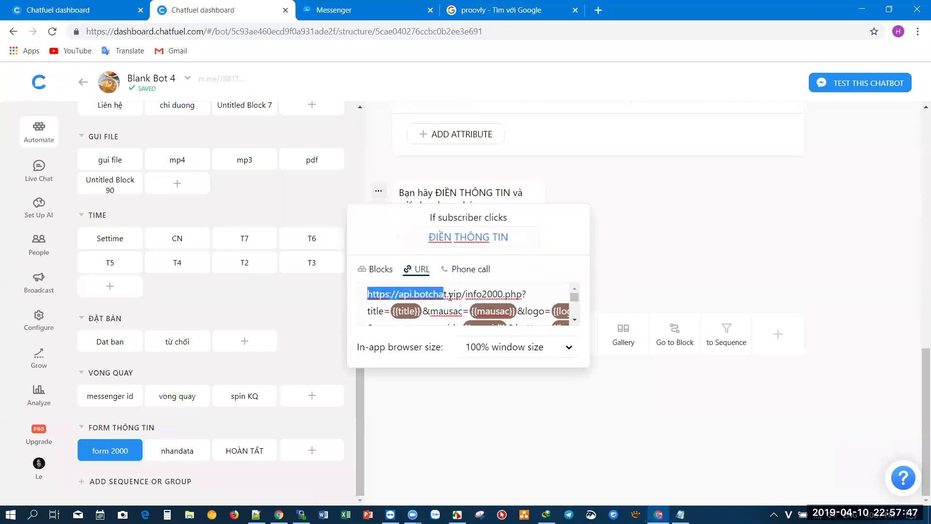
pyautogui.click(721, 250)
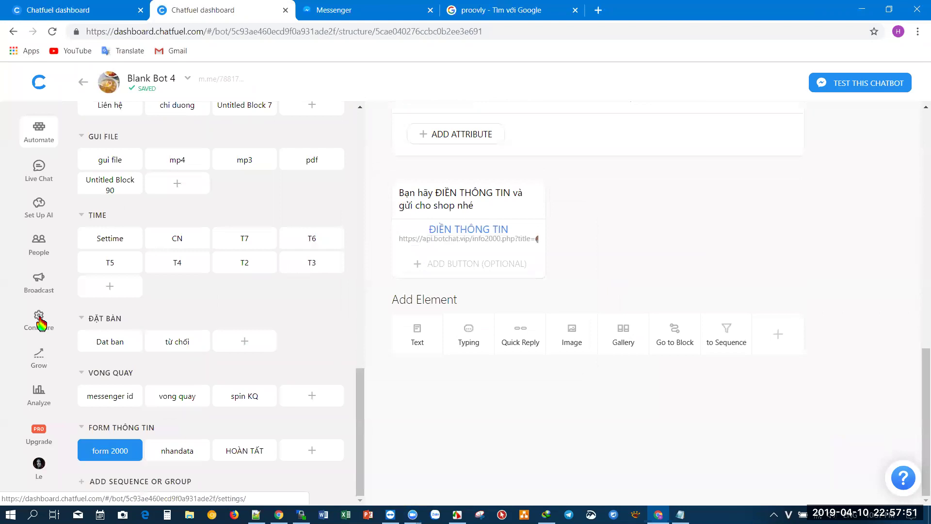
# Step: Add api.botchat.vip to the bot's domain whitelist
pyautogui.click(41, 322)
pyautogui.scroll(-5, 378, 320)
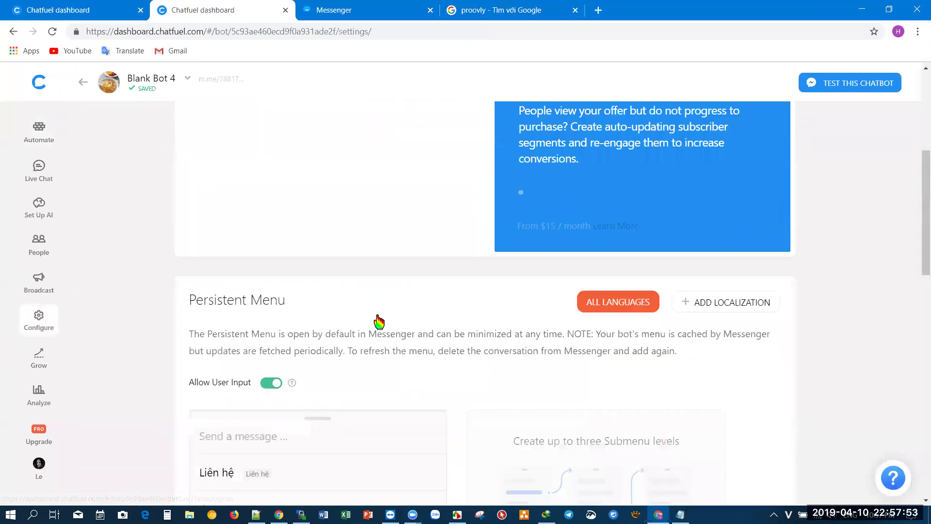
pyautogui.scroll(-10, 378, 320)
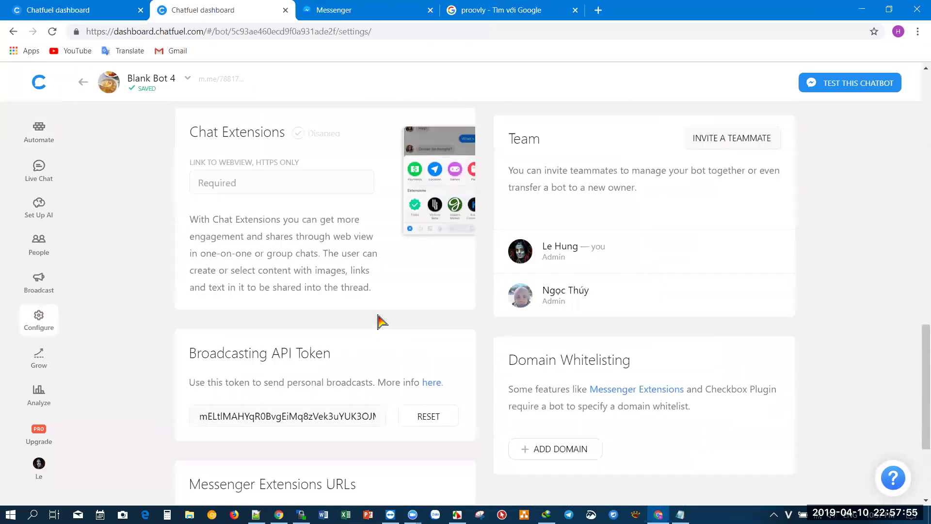
pyautogui.scroll(-1, 373, 369)
pyautogui.scroll(-2, 485, 311)
pyautogui.click(548, 289)
pyautogui.hotkey('ctrl', 'v')
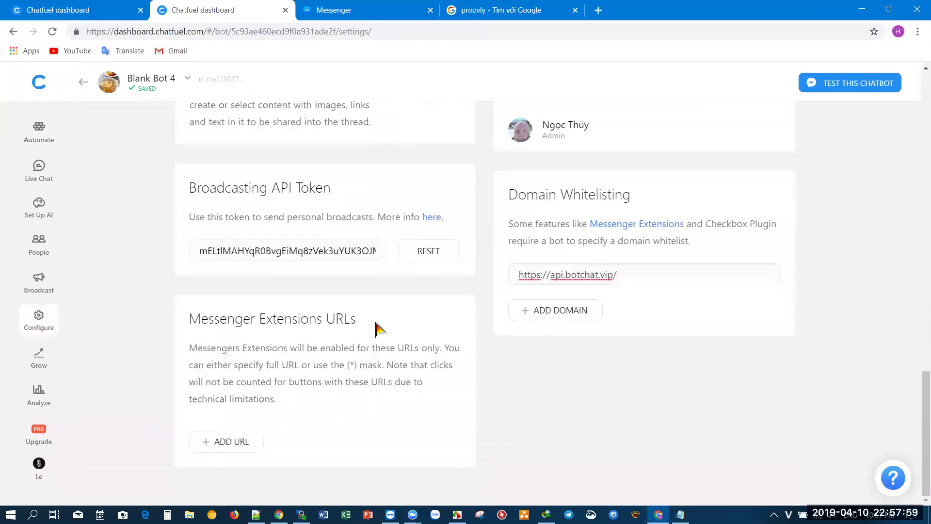
pyautogui.click(236, 441)
pyautogui.hotkey('ctrl', 'v')
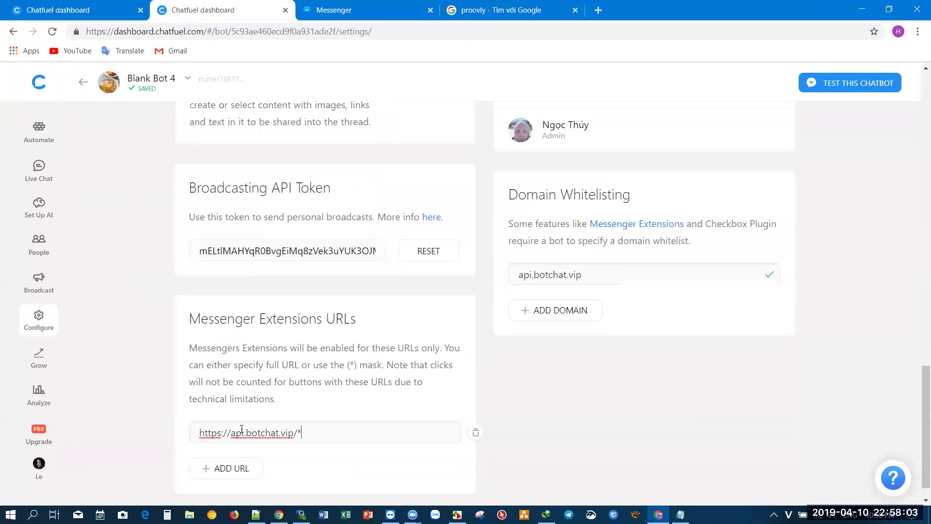
pyautogui.click(278, 382)
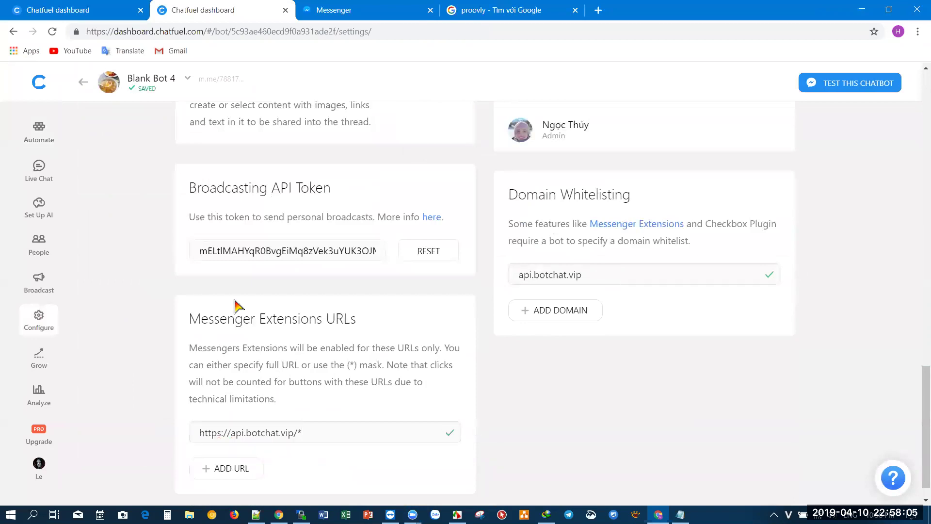
pyautogui.click(320, 9)
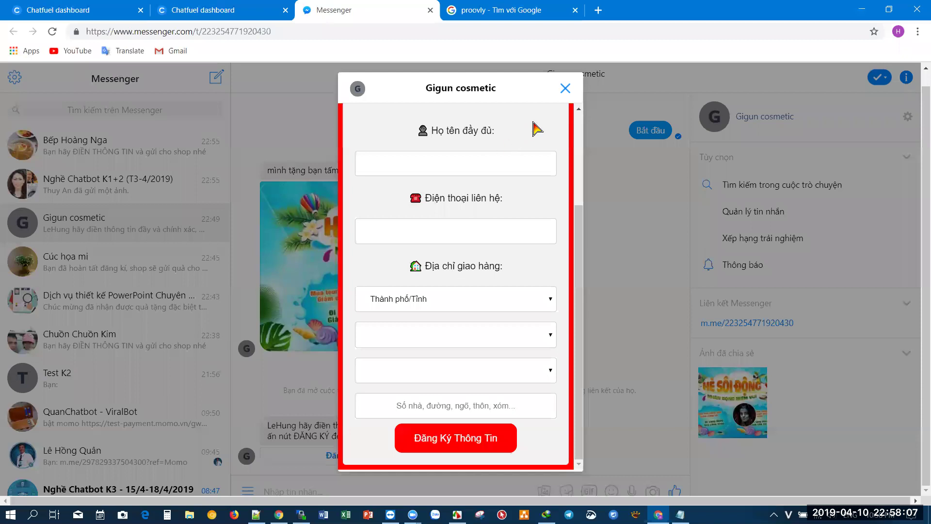
pyautogui.click(565, 88)
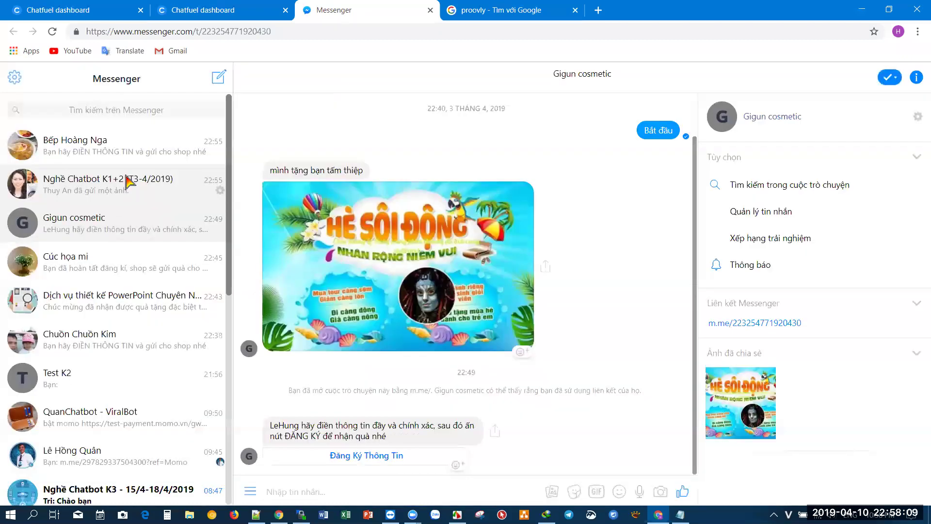
# Step: Open the form thong tin m.me link from the Nghề Chatbot K1+2 group and close the Google tab
pyautogui.click(129, 183)
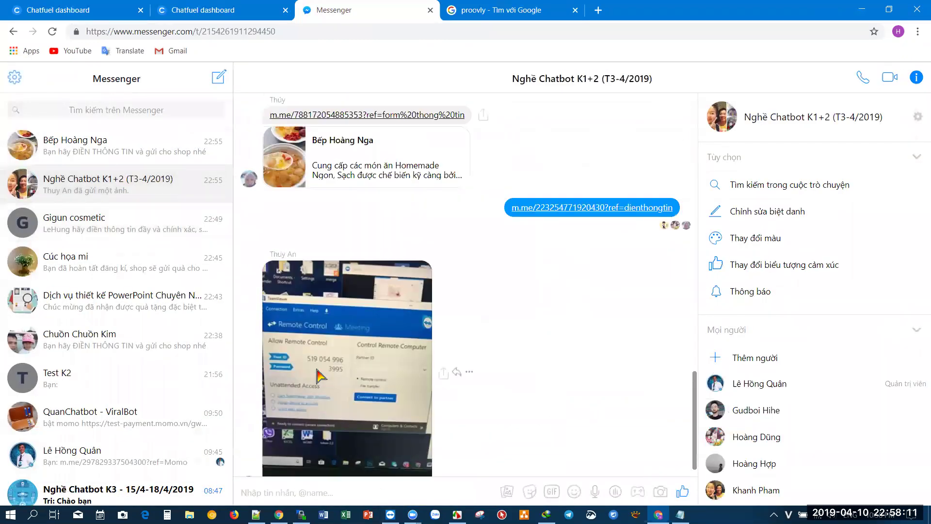
pyautogui.scroll(6, 330, 378)
pyautogui.scroll(-1, 359, 378)
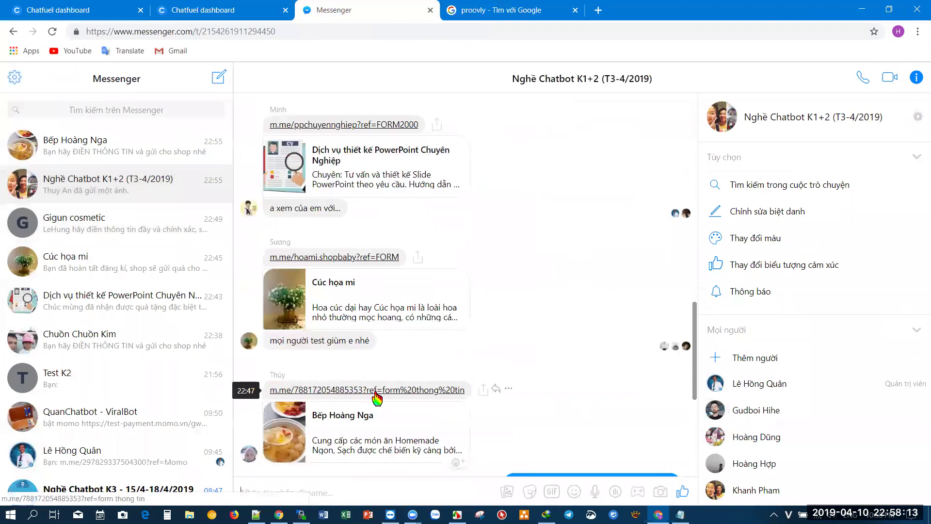
pyautogui.click(376, 394)
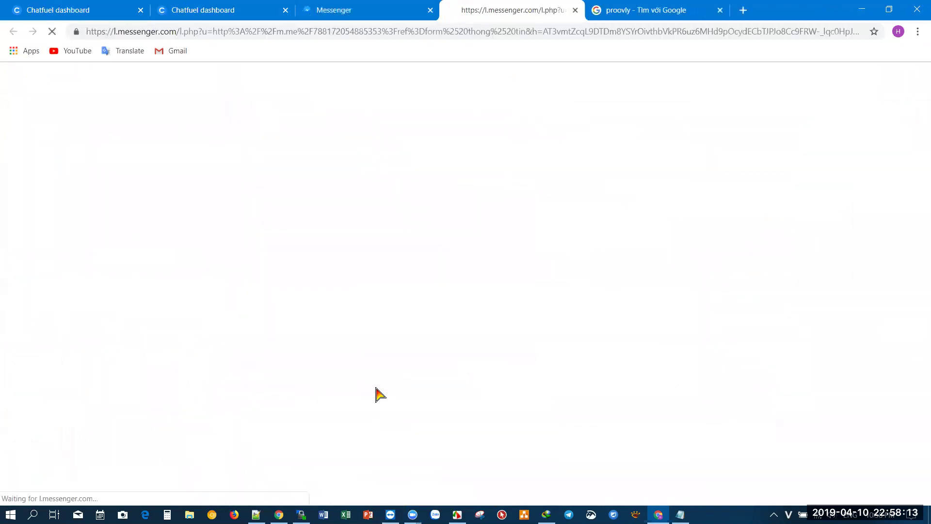
pyautogui.click(719, 10)
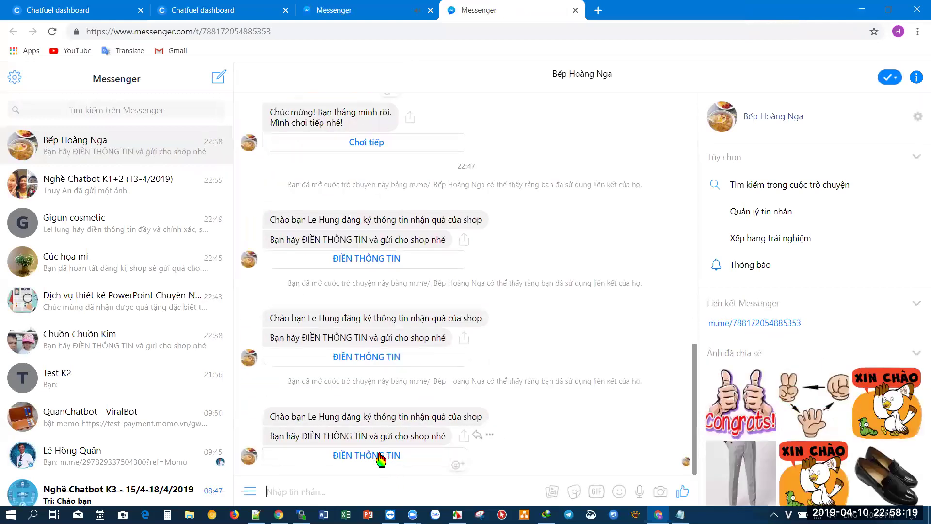
pyautogui.click(380, 456)
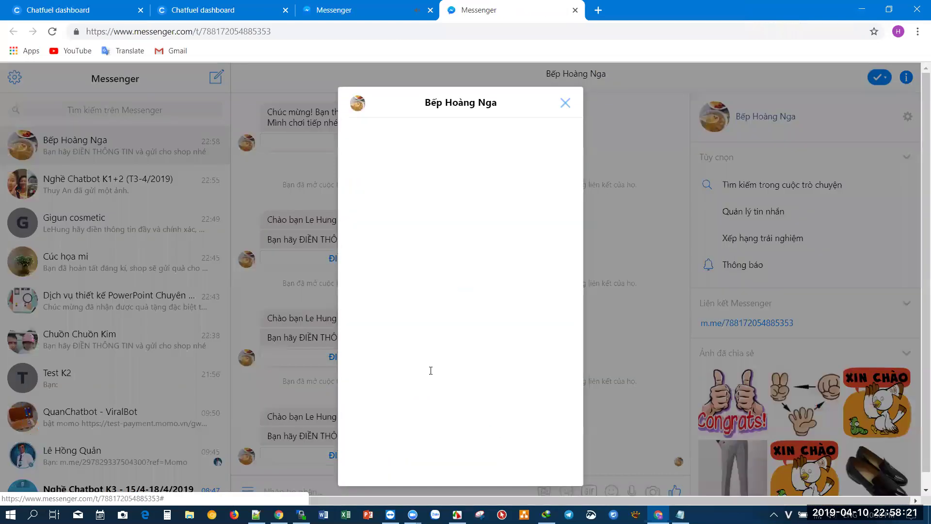
pyautogui.scroll(-3, 452, 357)
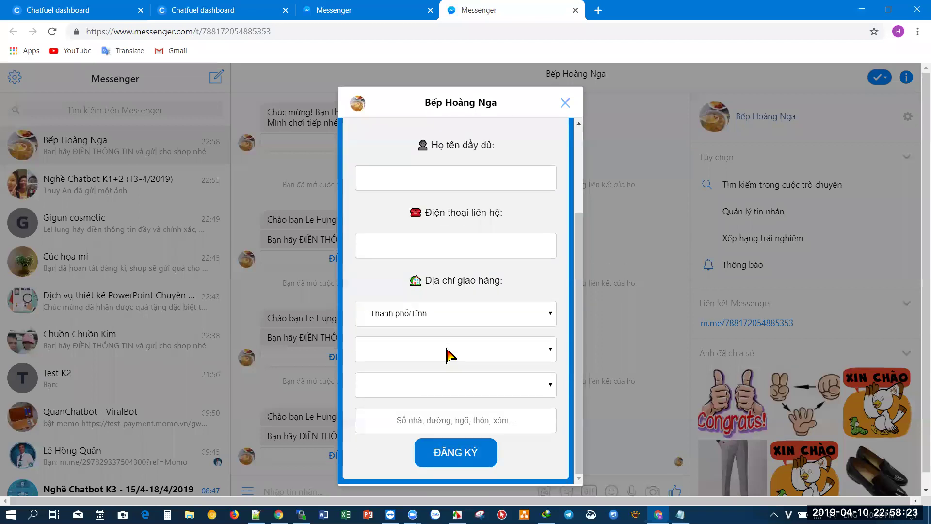
pyautogui.scroll(3, 451, 356)
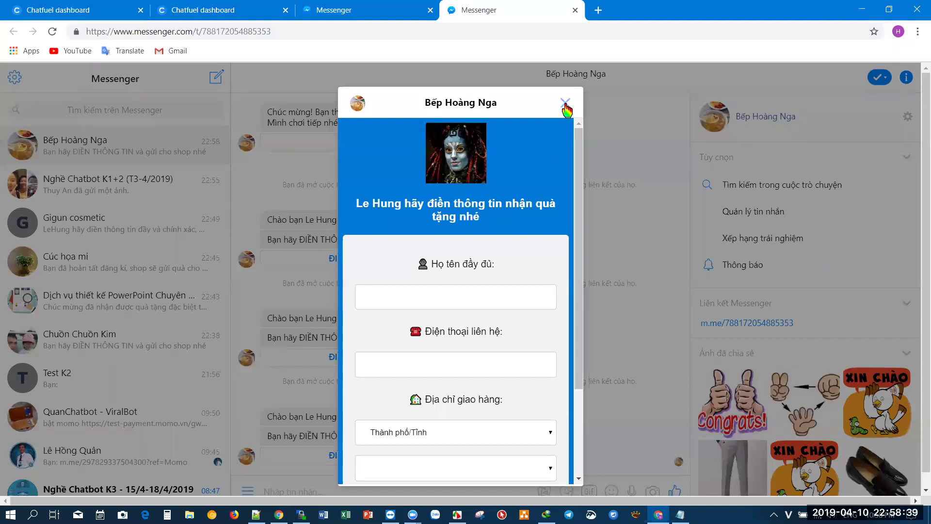
pyautogui.click(566, 104)
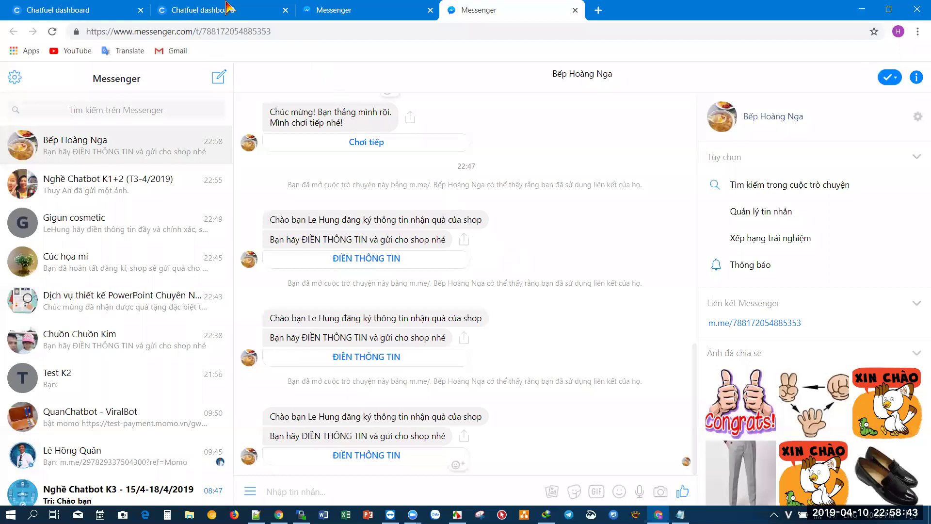
# Step: Reopen the registration form and fill in a test name and phone number
pyautogui.click(393, 456)
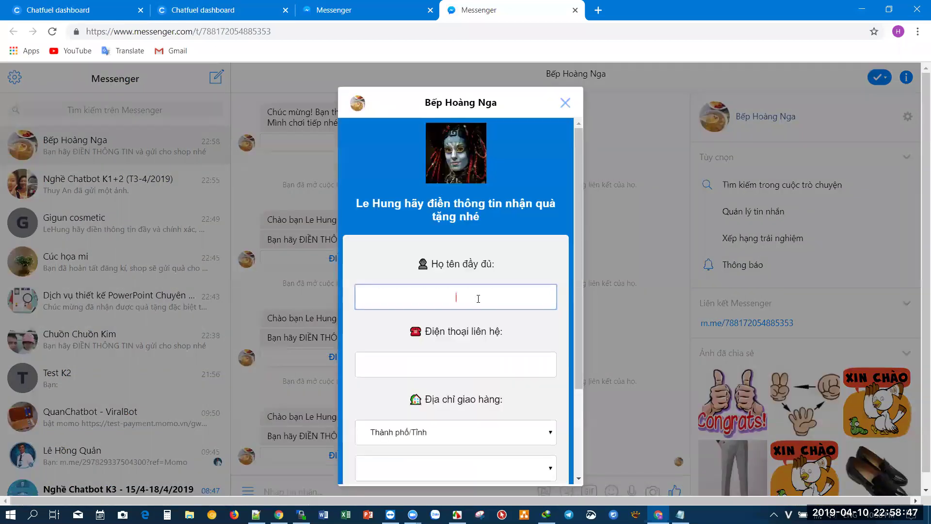
pyautogui.write('BBB')
pyautogui.press('Tab')
pyautogui.write('099999999')
pyautogui.scroll(-3, 478, 299)
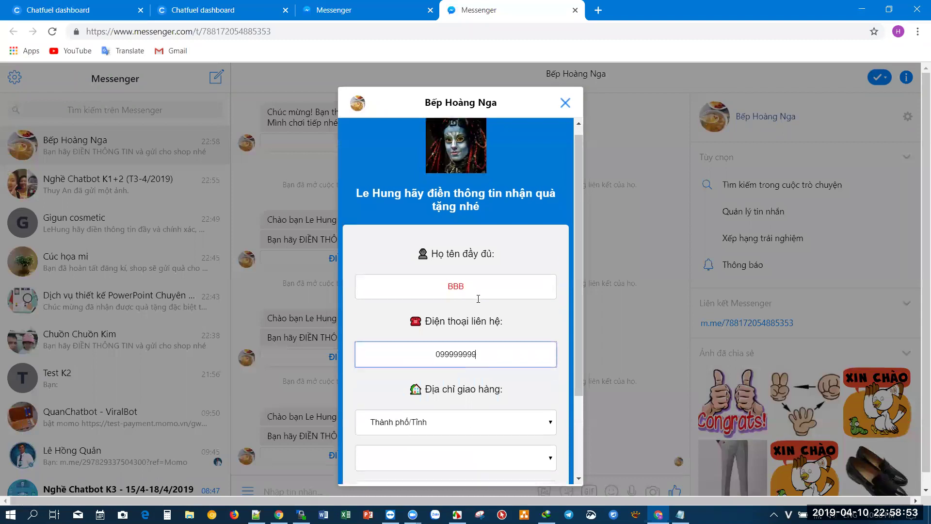
# Step: Choose Tỉnh Bình Thuận, Huyện Tuy Phong, Xã Phan Dũng and type a street address
pyautogui.click(474, 313)
pyautogui.click(449, 253)
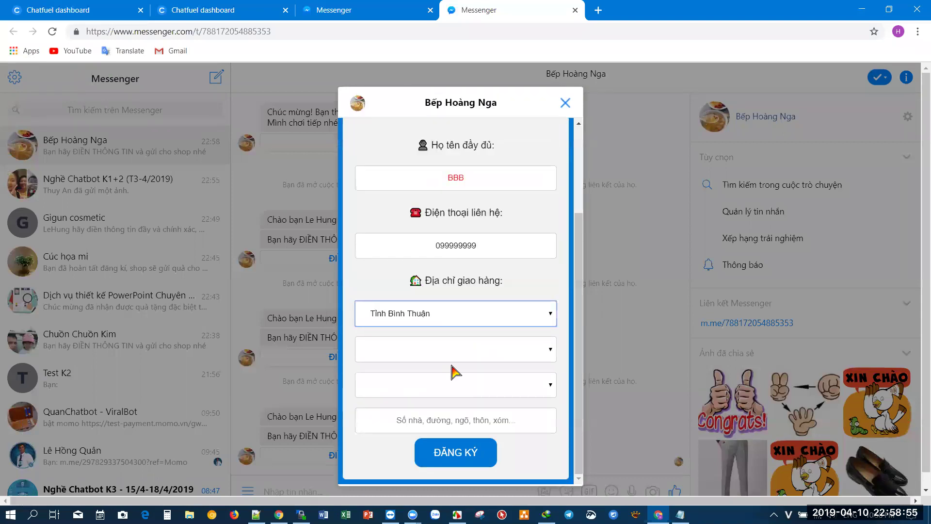
pyautogui.click(454, 388)
pyautogui.click(451, 338)
pyautogui.click(458, 386)
pyautogui.click(443, 323)
pyautogui.click(464, 420)
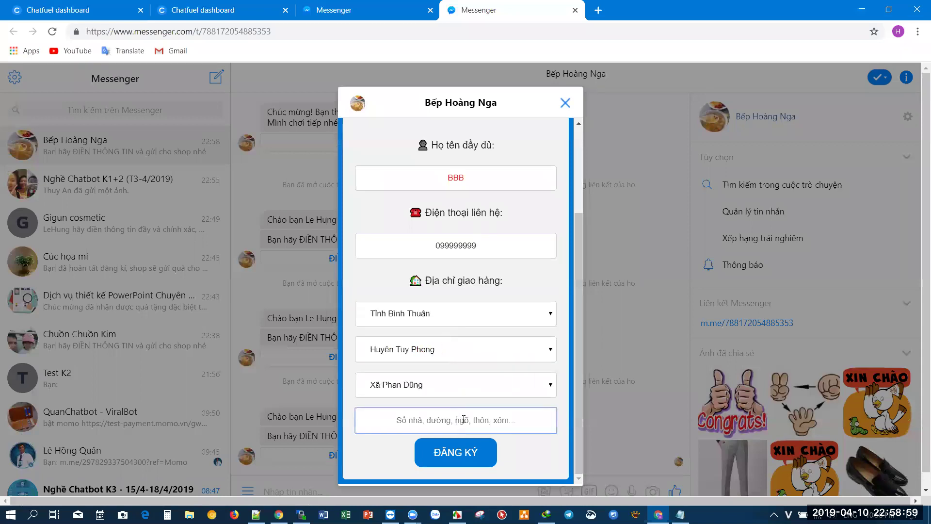
pyautogui.write('2222')
# Step: Submit the form, fix the phone number after the invalid-number warning, and resubmit
pyautogui.click(467, 453)
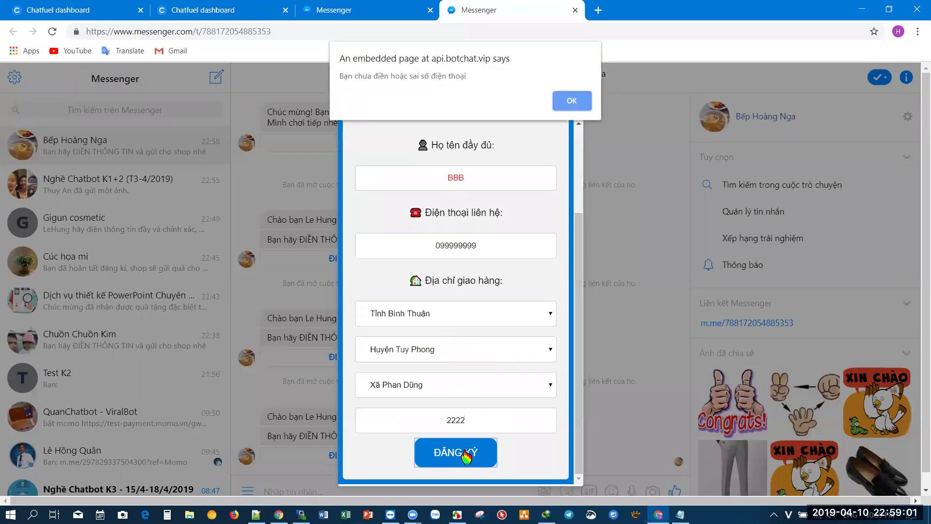
pyautogui.click(576, 99)
pyautogui.click(512, 246)
pyautogui.write('9')
pyautogui.click(473, 454)
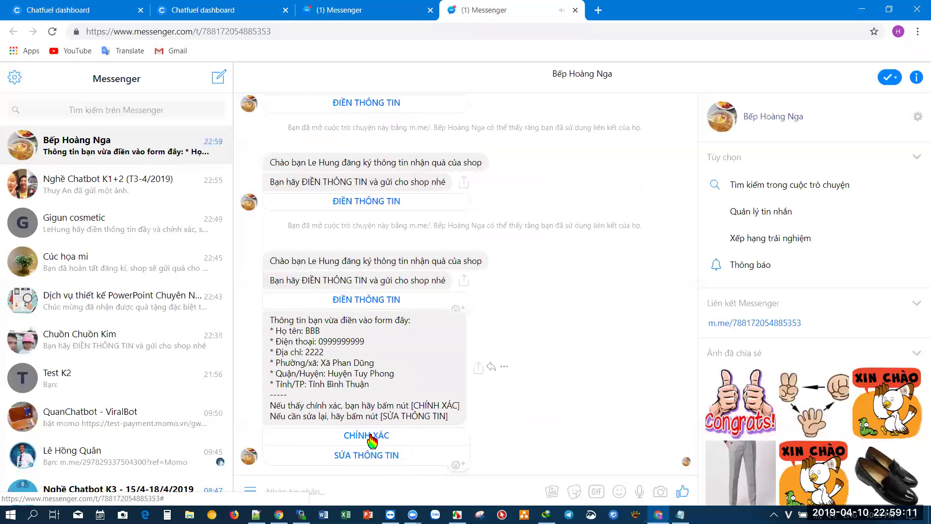
# Step: Close the reopened registration form and confirm the details with the CHÍNH XÁC reply
pyautogui.click(387, 455)
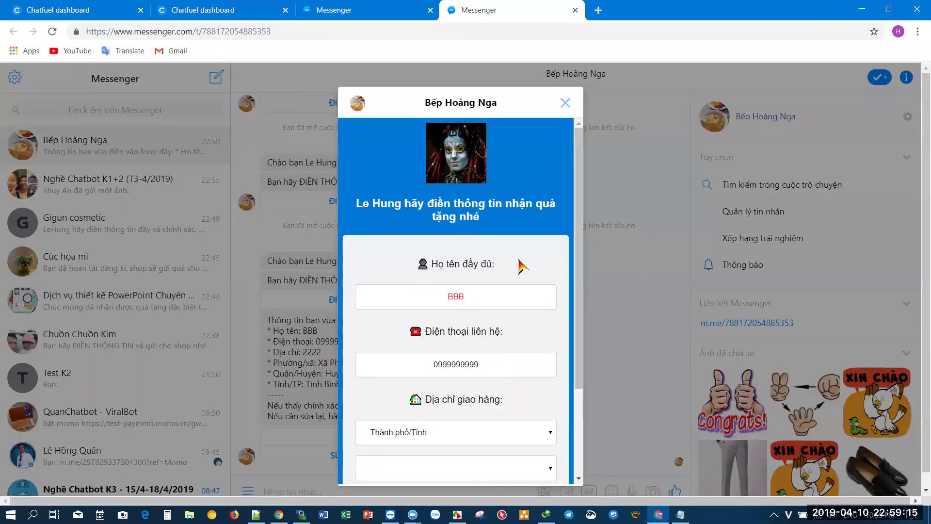
pyautogui.scroll(-3, 517, 247)
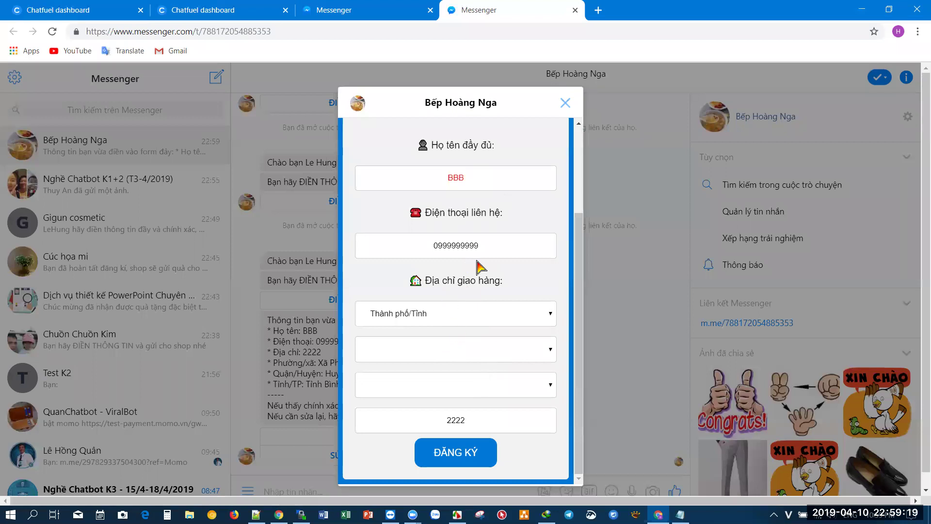
pyautogui.moveTo(475, 247); pyautogui.dragTo(490, 245)
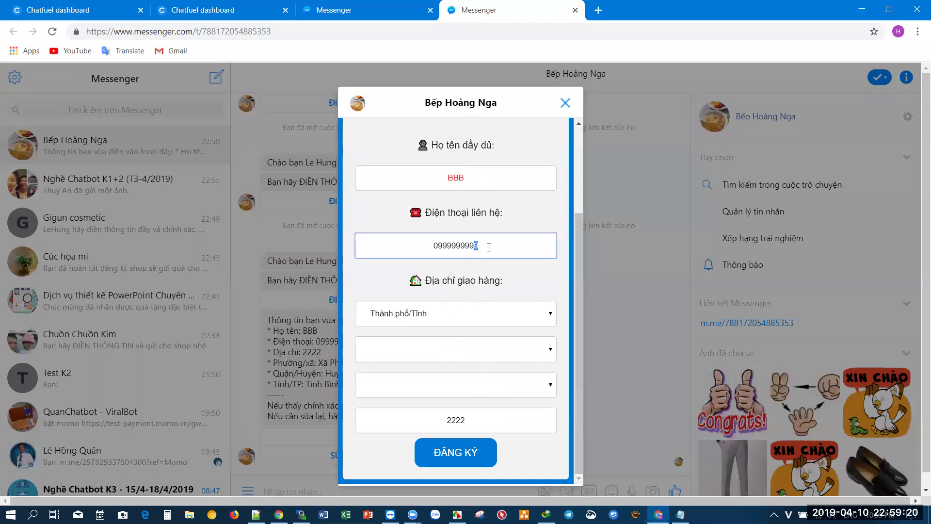
pyautogui.click(566, 104)
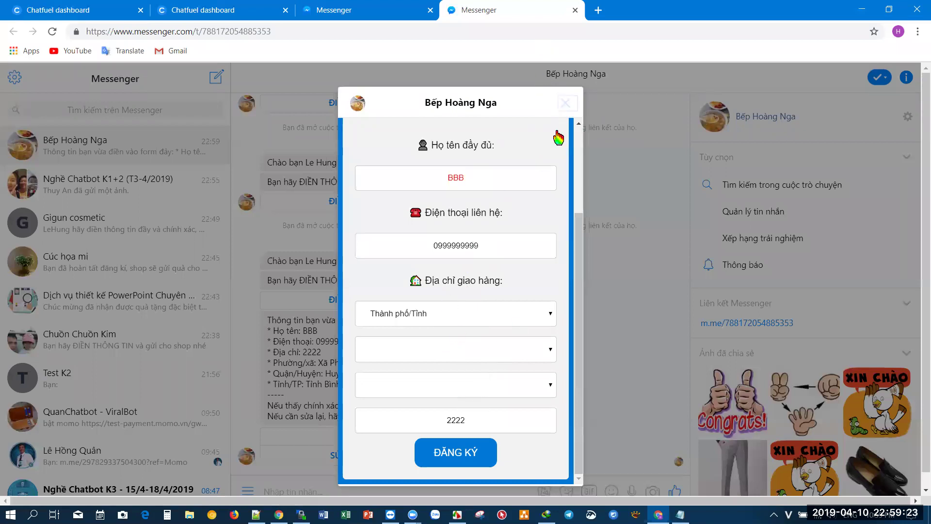
pyautogui.click(366, 435)
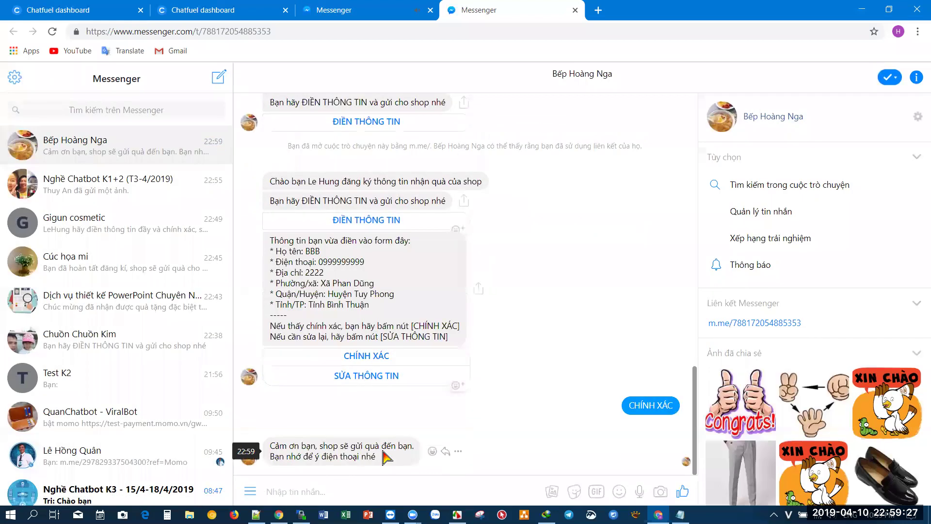
# Step: Open the Nghề Chatbot K1+2 chat, request a TeamViewer partner connection, then return to Blank Bot 4's settings
pyautogui.click(80, 195)
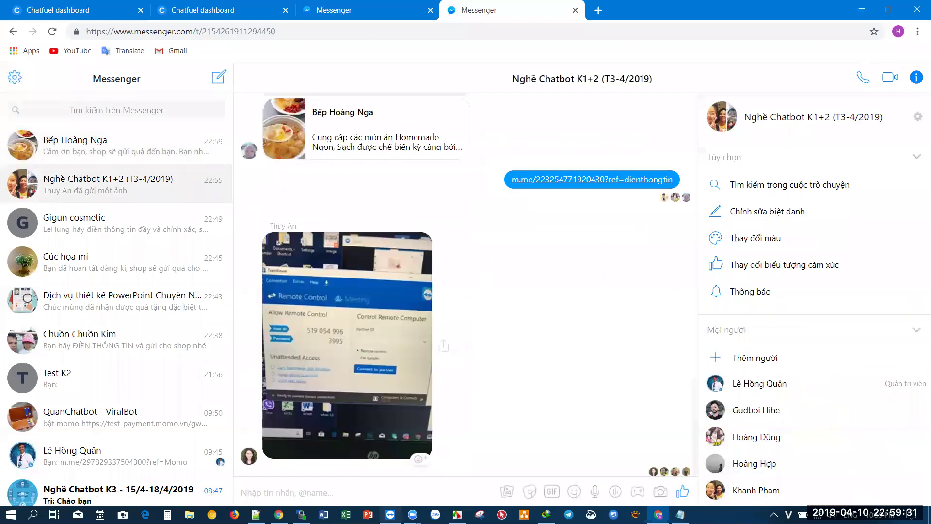
pyautogui.hotkey('alt', 'Tab')
pyautogui.click(473, 229)
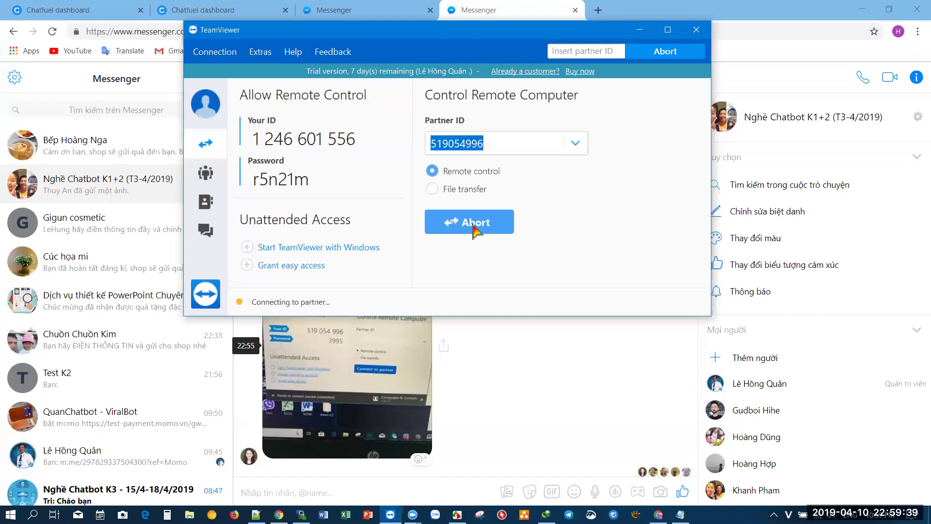
pyautogui.click(73, 10)
pyautogui.click(208, 10)
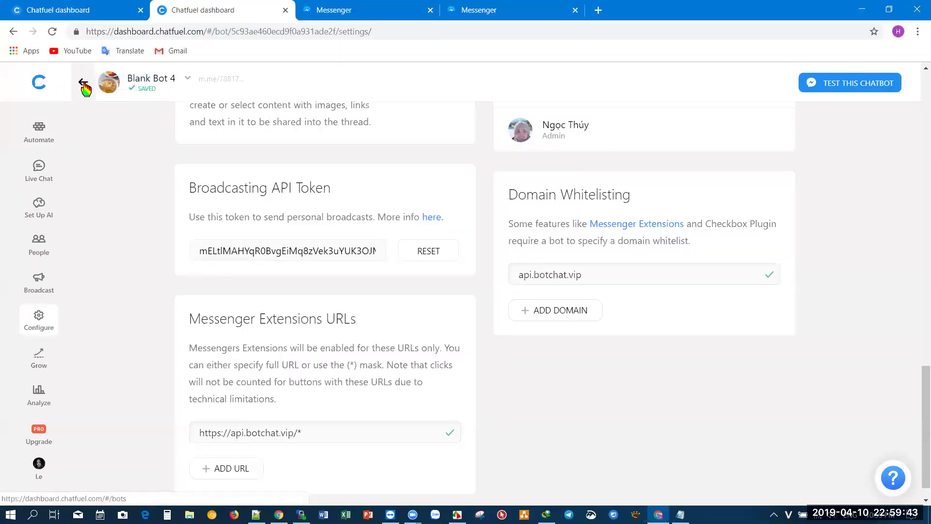
# Step: Go to the bots list, dismiss TeamViewer's connection error, and show the Tri Ân KH VIP SG - BeLady bot's Giai_1 block
pyautogui.click(28, 87)
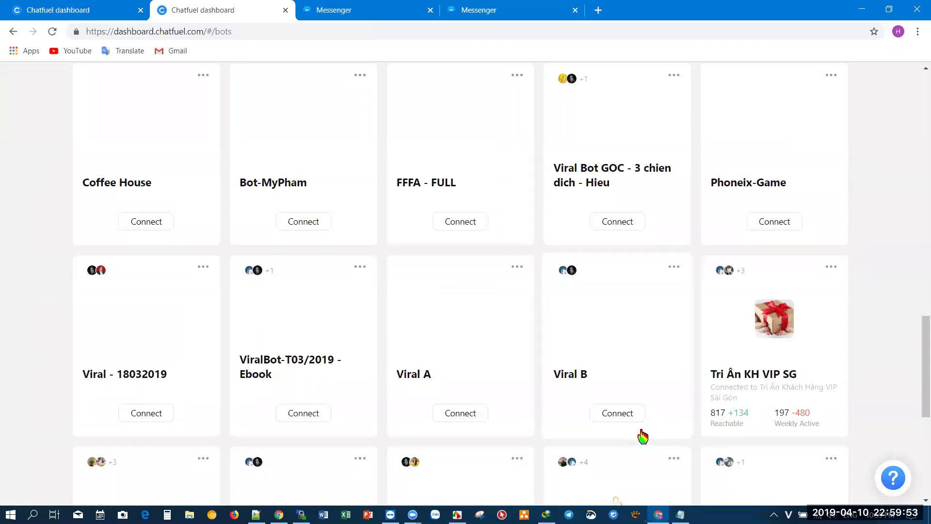
pyautogui.moveTo(680, 514)
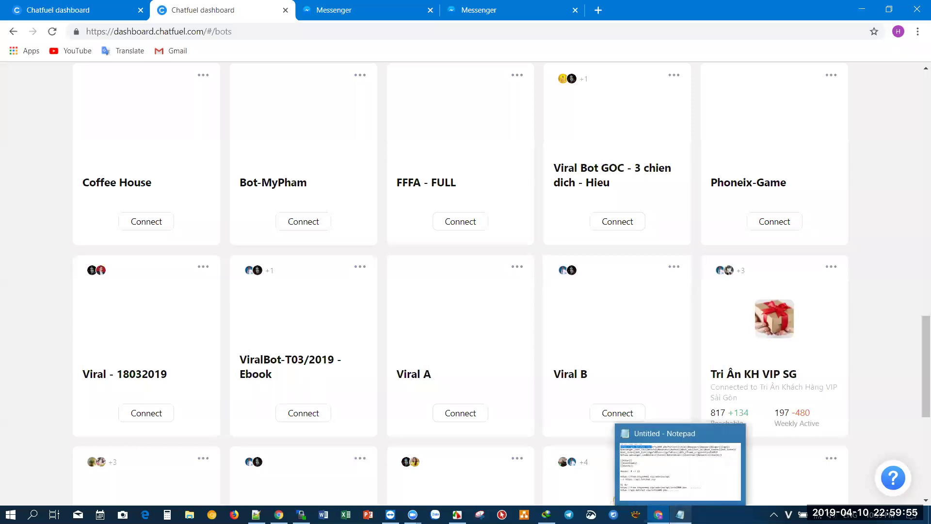
pyautogui.moveTo(457, 514)
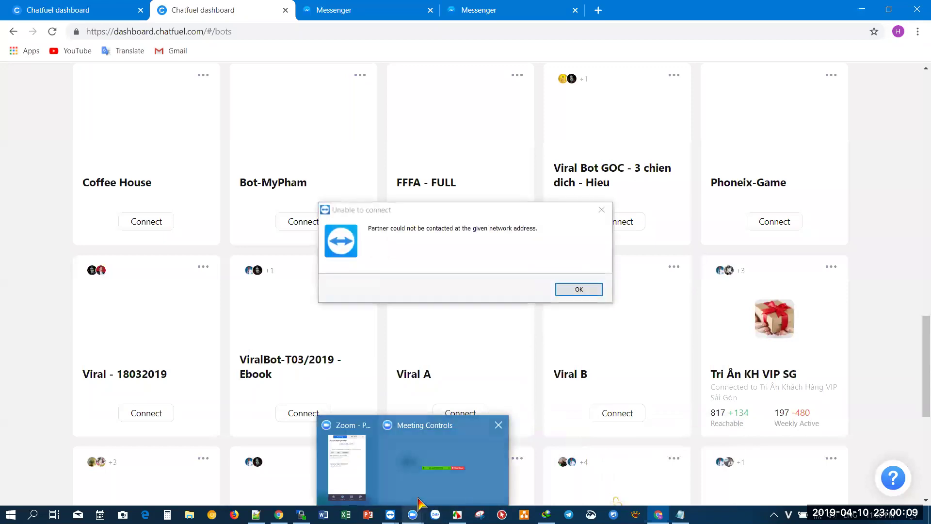
pyautogui.click(565, 289)
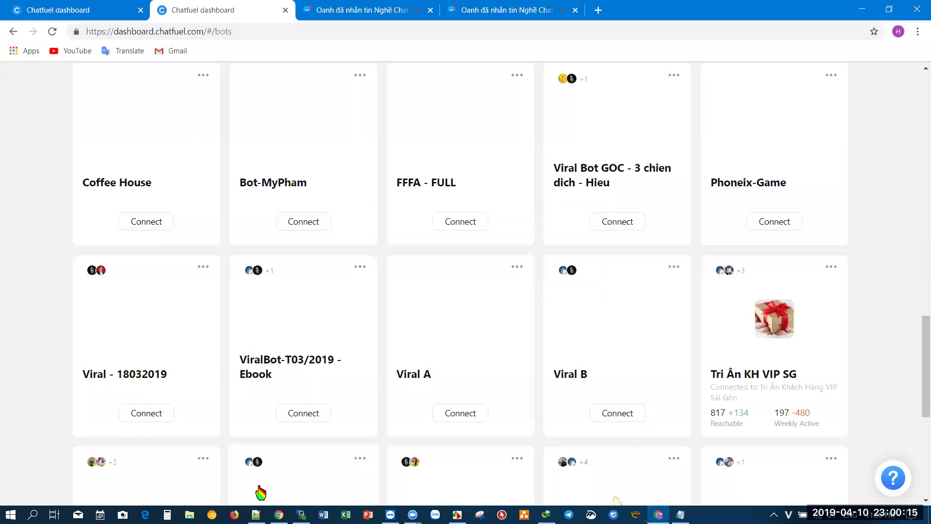
pyautogui.click(279, 514)
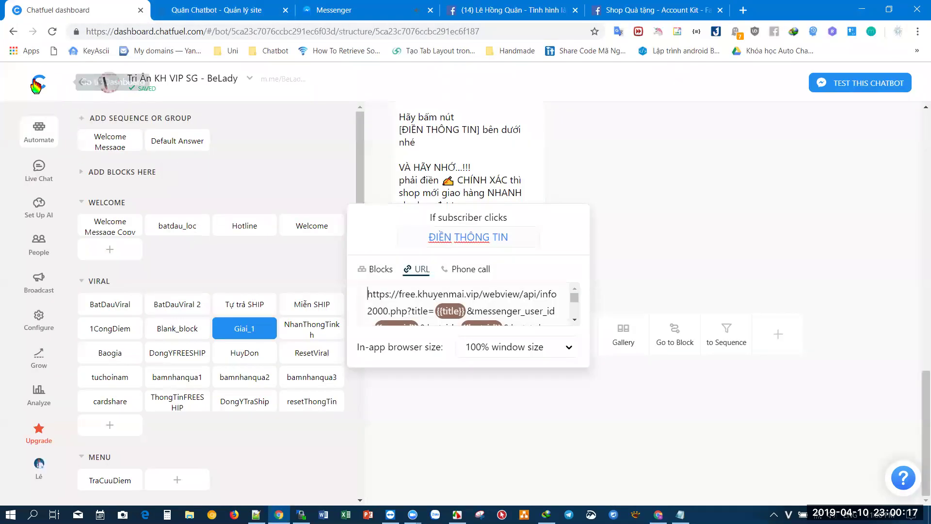
# Step: From the Chatbot bookmarks folder, open the TRIP CHÍNH THỨC bot in a new tab and view it
pyautogui.click(88, 92)
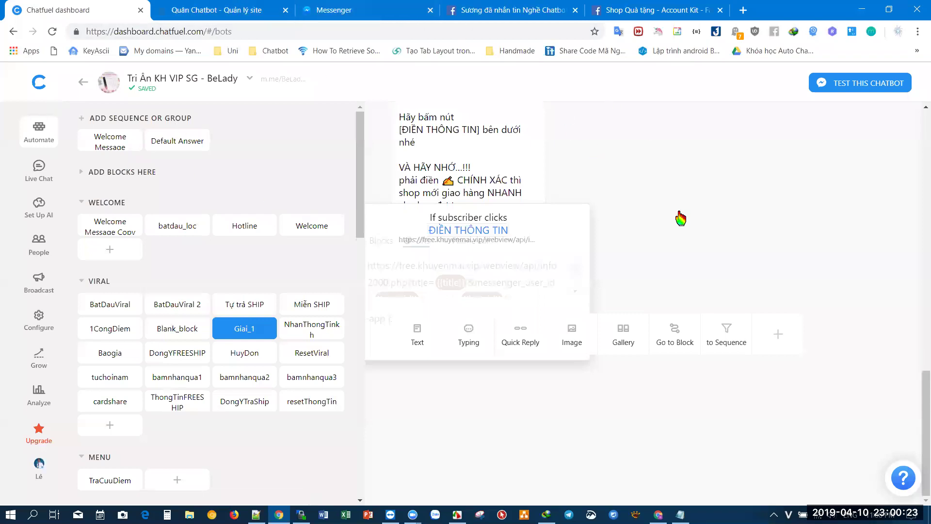
pyautogui.scroll(-20, 454, 254)
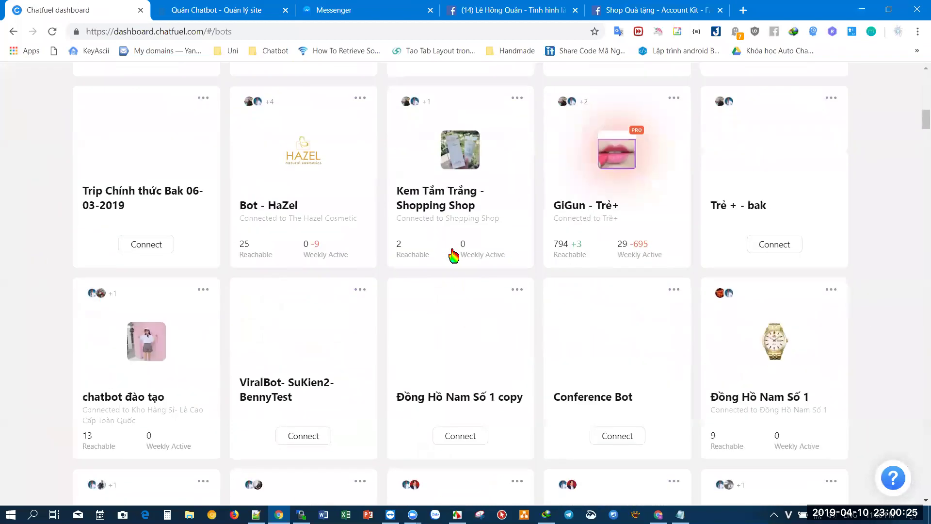
pyautogui.scroll(-10, 454, 254)
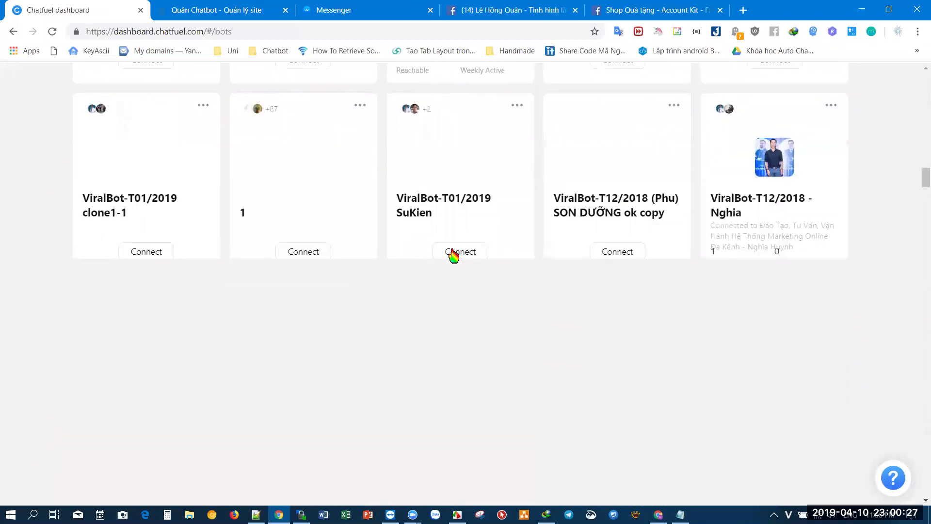
pyautogui.scroll(-10, 454, 256)
pyautogui.scroll(15, 454, 256)
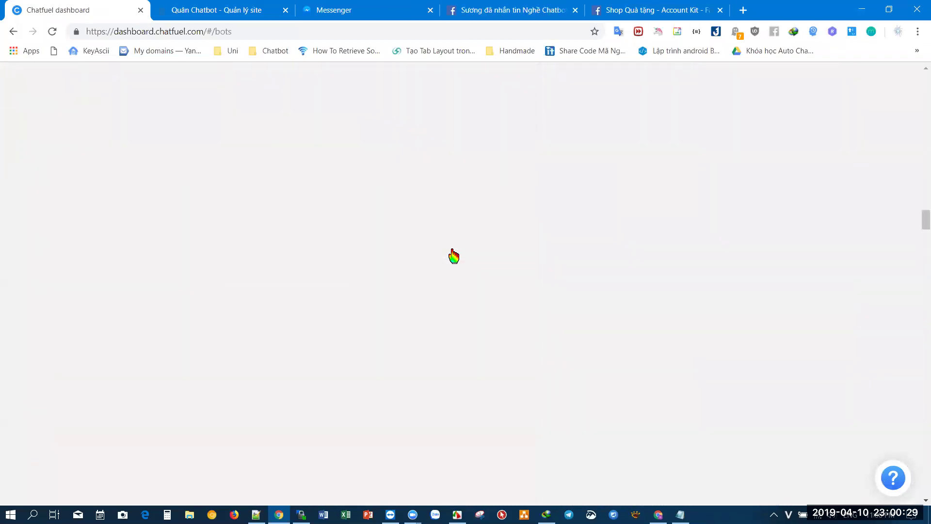
pyautogui.scroll(10, 454, 256)
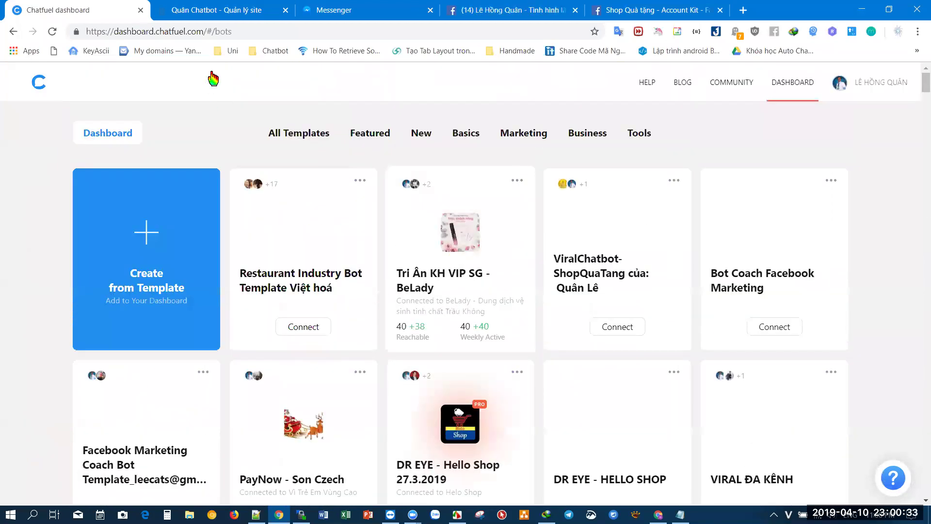
pyautogui.click(262, 51)
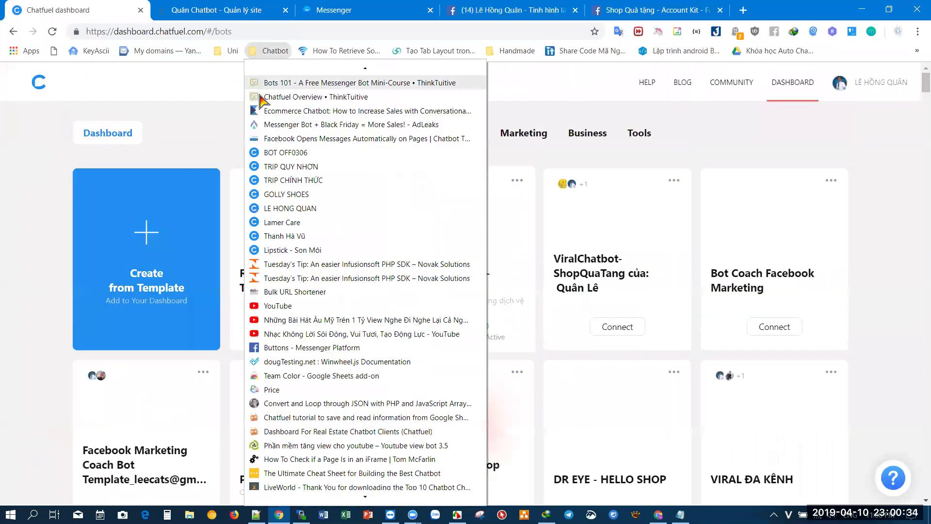
pyautogui.rightClick(290, 177)
pyautogui.click(333, 184)
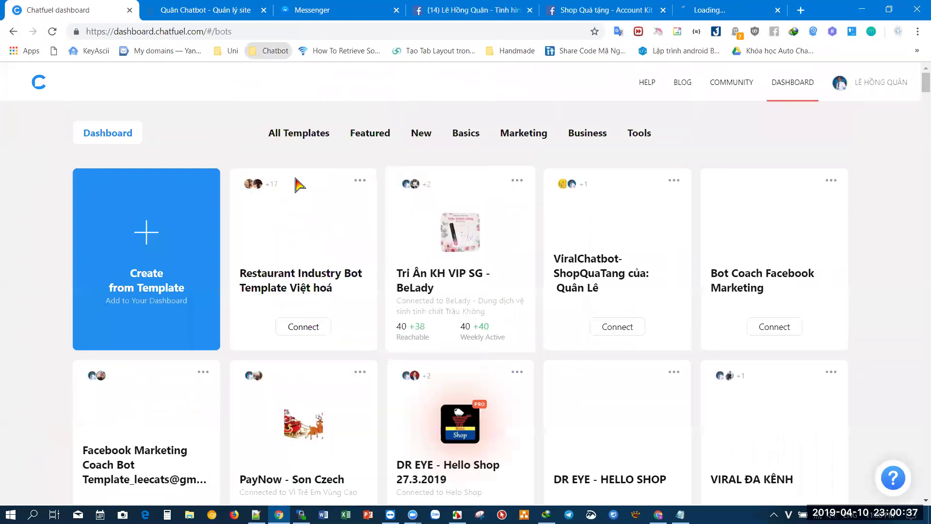
pyautogui.hotkey('ctrl', '9')
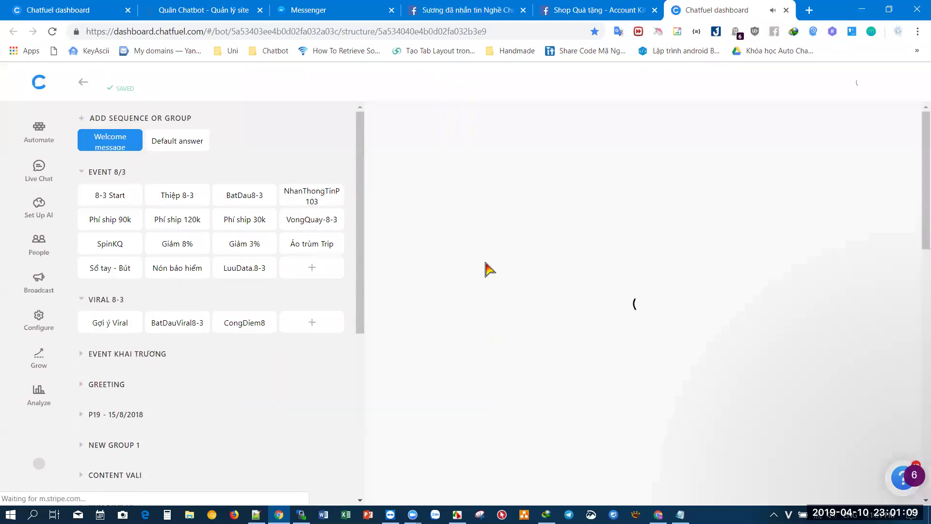
# Step: Clear the chat notification popups and open the NhanThongTinP103 block in the EVENT 8/3 group
pyautogui.moveTo(817, 357)
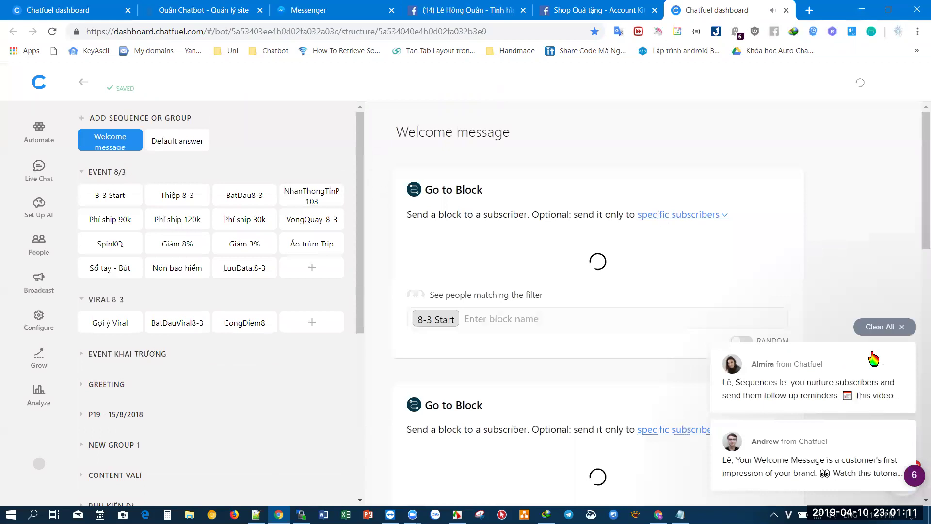
pyautogui.click(898, 327)
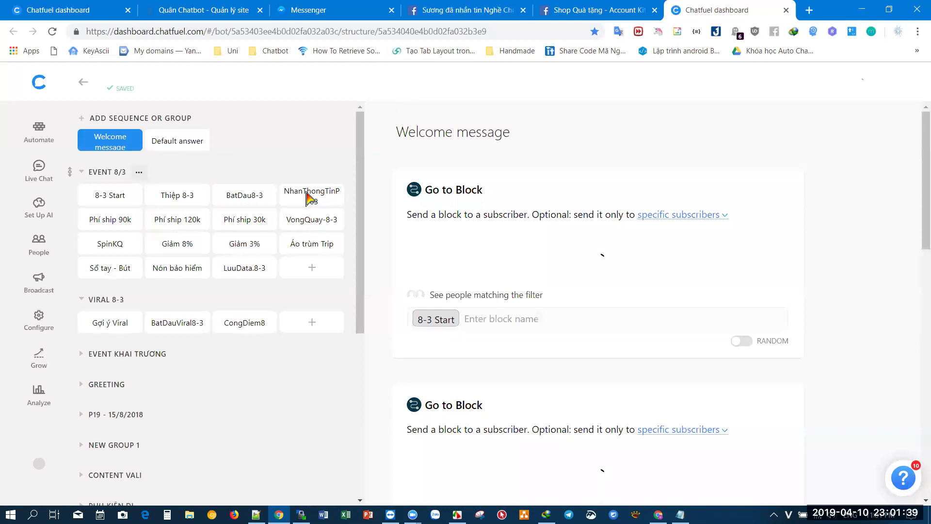
pyautogui.click(308, 196)
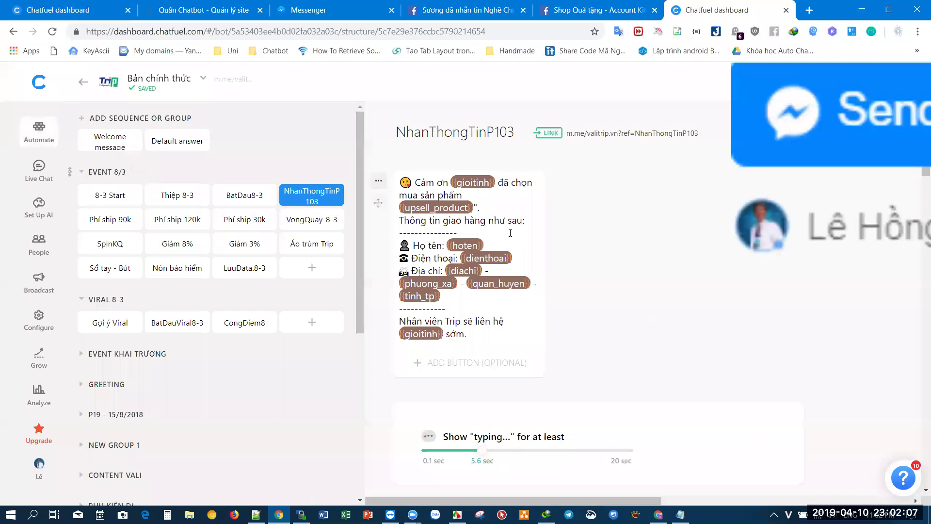
# Step: Review the tinh_tp rules routing to Phí ship 30k, 90k or 120k, expanding the full province list
pyautogui.scroll(-15, 519, 237)
pyautogui.scroll(-12, 519, 238)
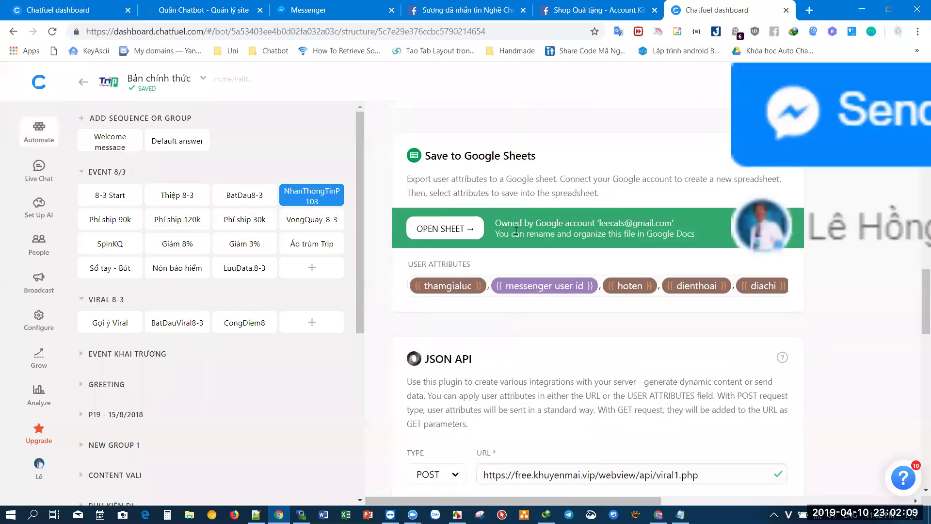
pyautogui.scroll(3, 707, 362)
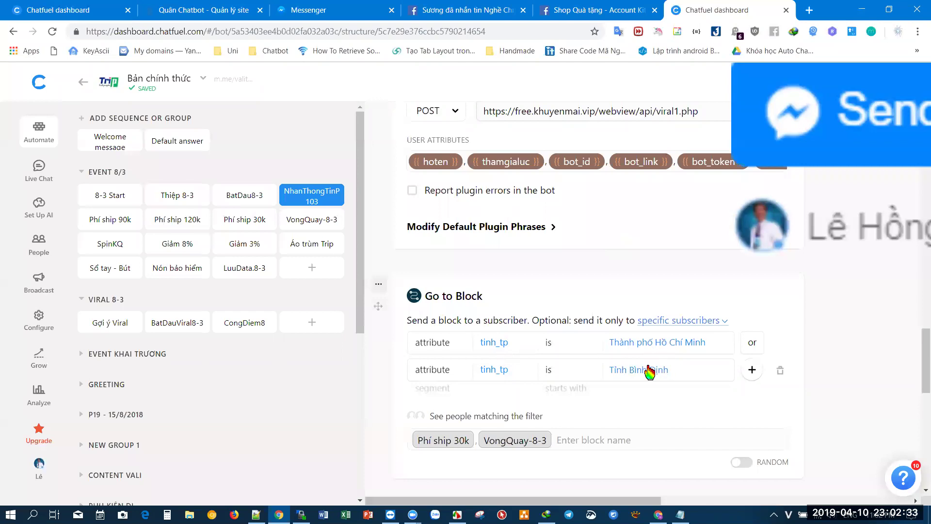
pyautogui.scroll(-1, 650, 370)
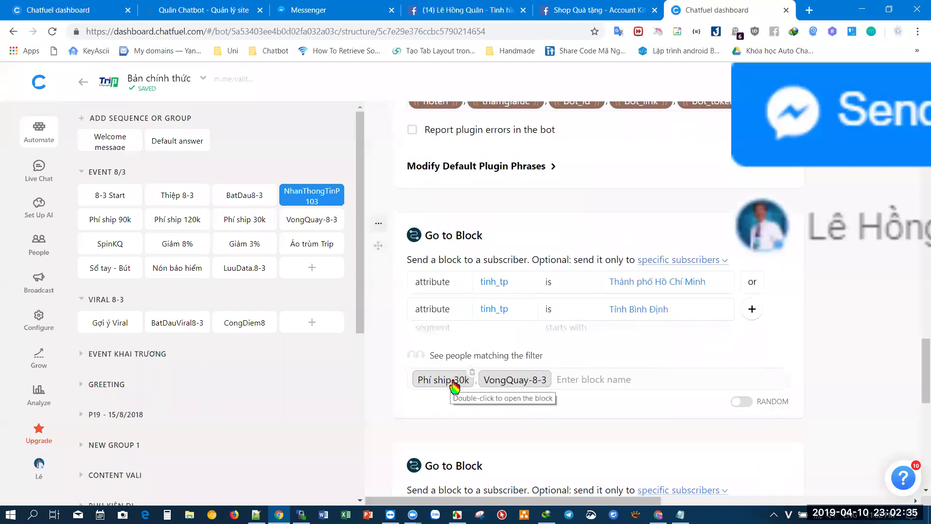
pyautogui.scroll(-3, 621, 294)
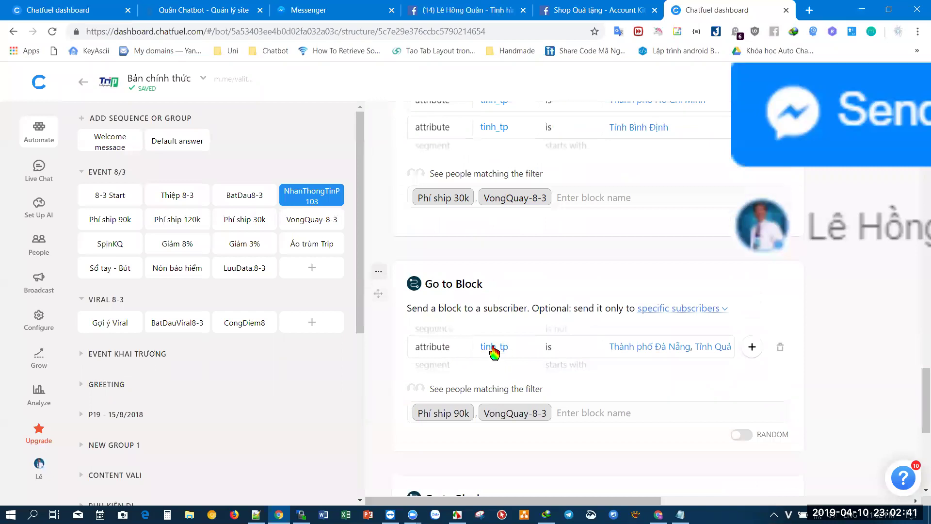
pyautogui.click(632, 354)
pyautogui.moveTo(731, 412)
pyautogui.mouseDown()
pyautogui.moveTo(731, 364)
pyautogui.moveTo(728, 425)
pyautogui.mouseUp()
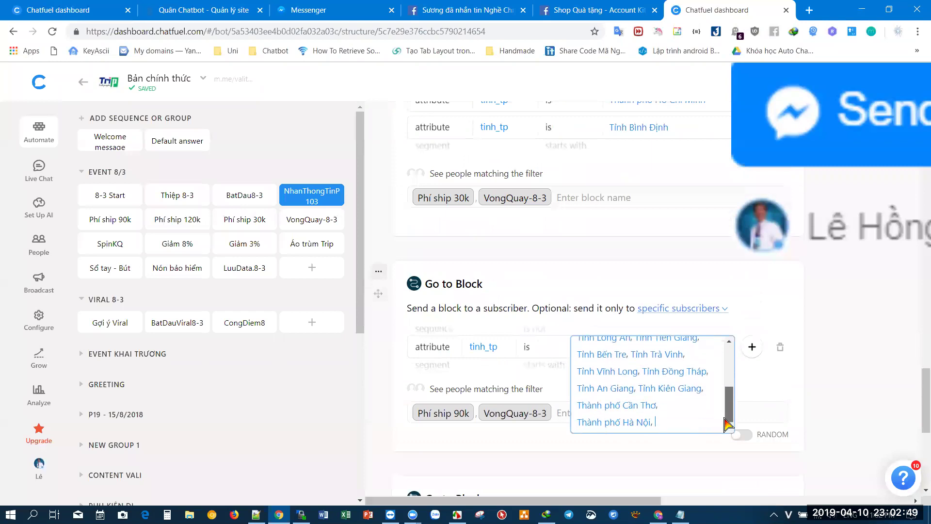
pyautogui.click(837, 393)
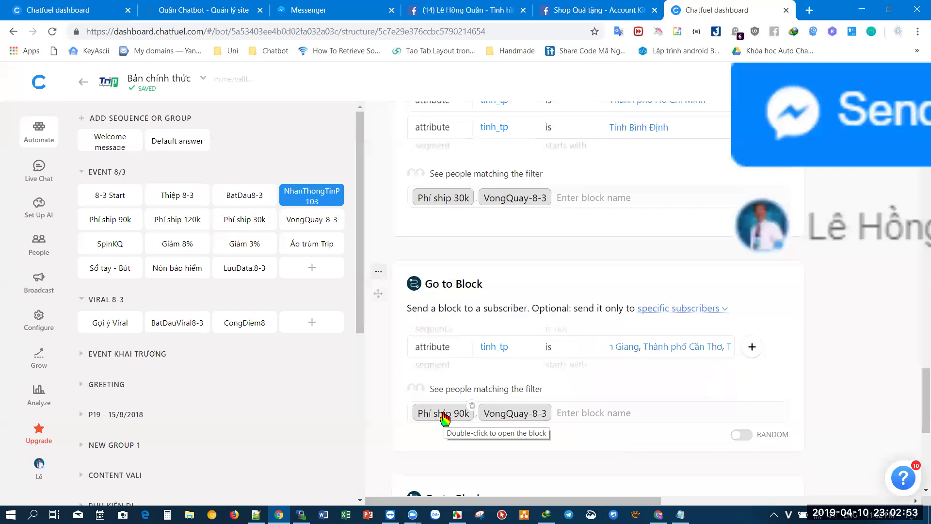
pyautogui.scroll(-2, 445, 417)
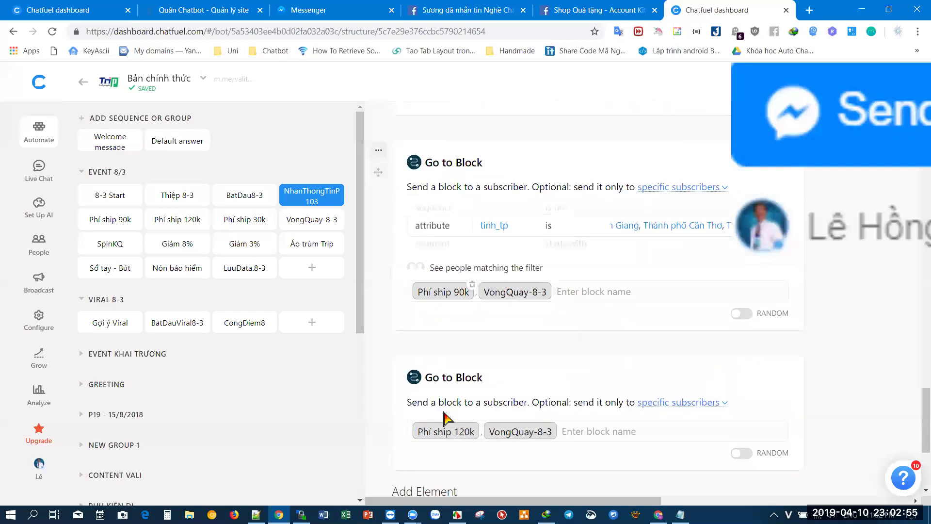